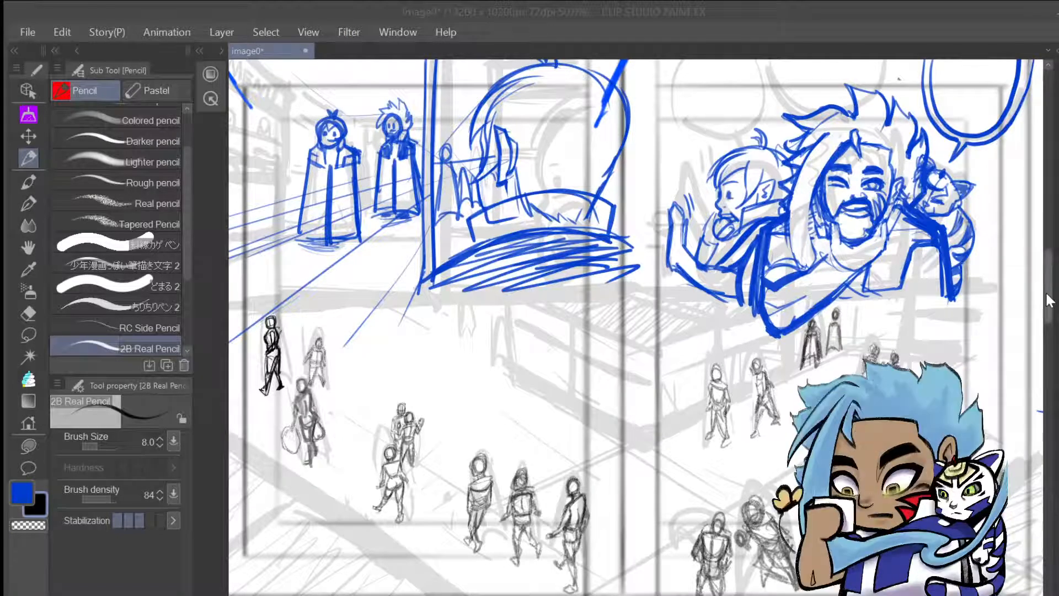
pyautogui.moveTo(1047, 294)
pyautogui.mouseDown()
pyautogui.moveTo(1047, 275)
pyautogui.moveTo(1047, 299)
pyautogui.mouseUp()
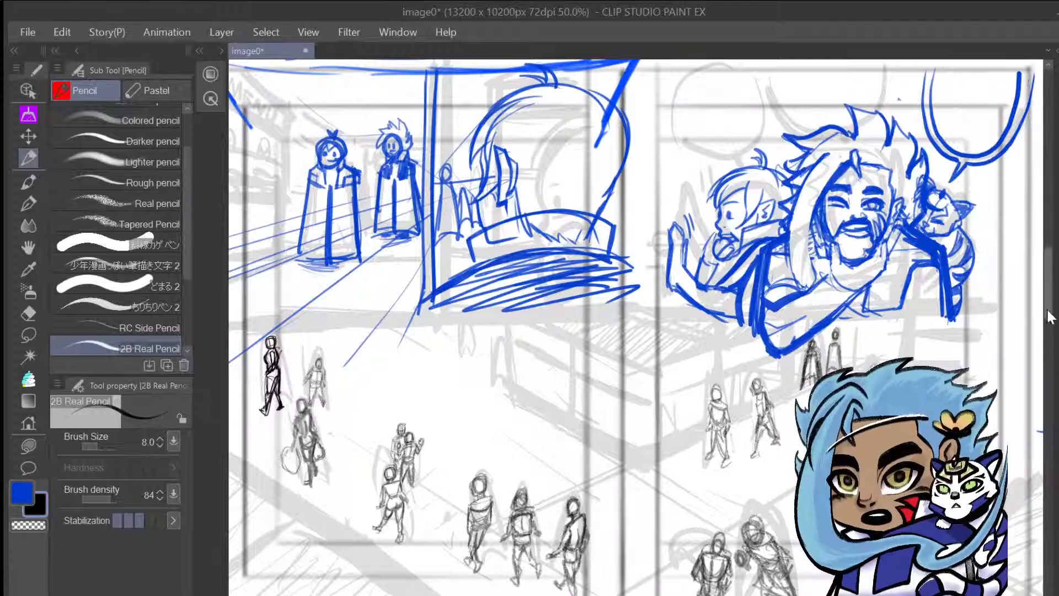
pyautogui.moveTo(1049, 317); pyautogui.dragTo(1050, 306)
pyautogui.moveTo(1047, 305); pyautogui.dragTo(1047, 310)
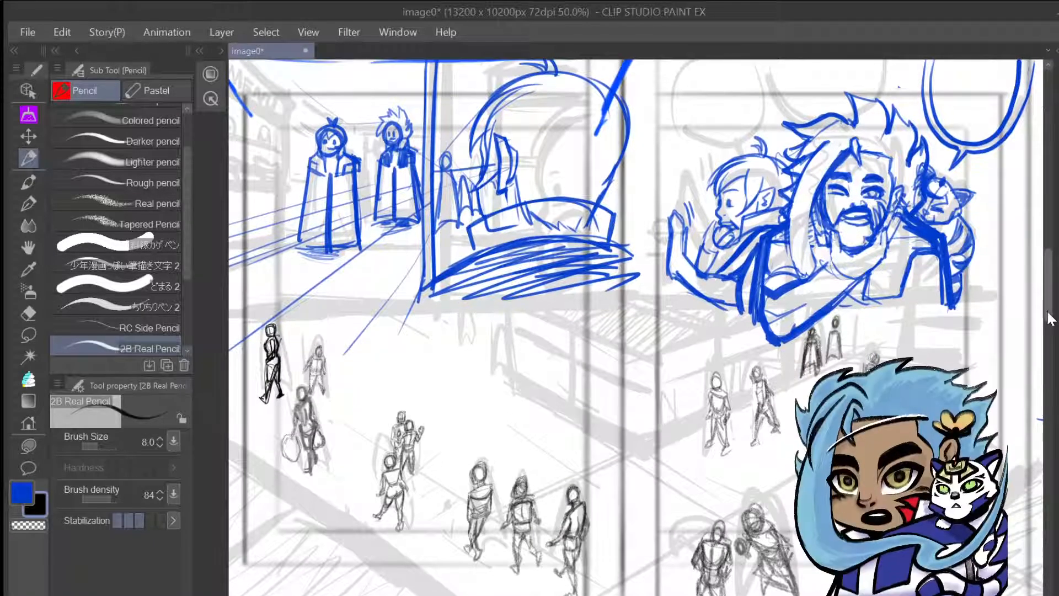
pyautogui.scroll(-1, 1050, 325)
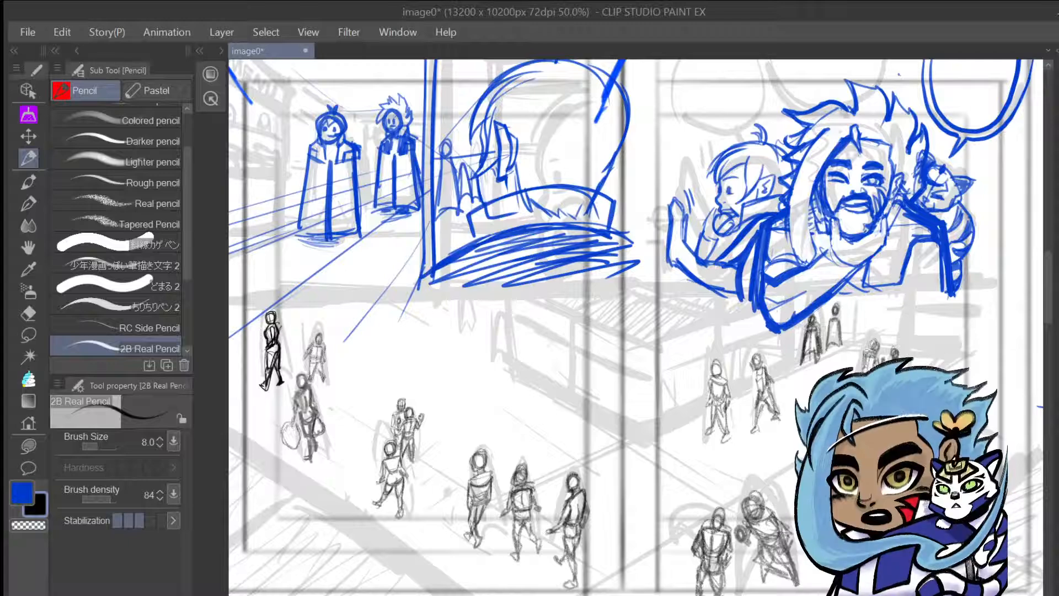
# Try a thick blue arrow curving beneath the crowd figures with the どまる 2 brush, and undo each attempt
pyautogui.click(29, 492)
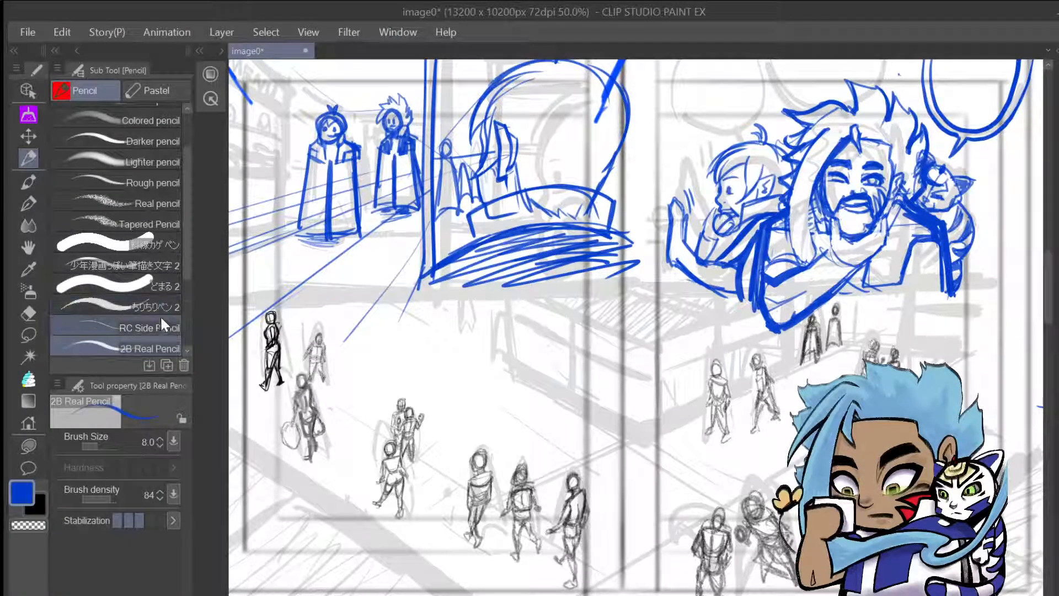
pyautogui.click(163, 282)
pyautogui.moveTo(913, 337)
pyautogui.mouseDown()
pyautogui.moveTo(919, 365)
pyautogui.moveTo(487, 465)
pyautogui.moveTo(339, 359)
pyautogui.mouseUp()
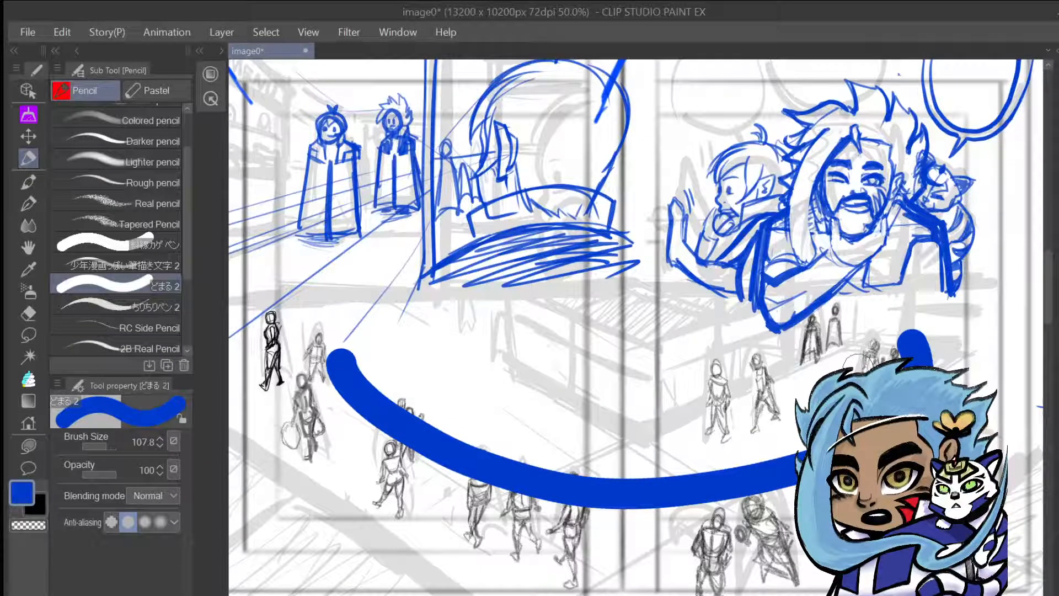
pyautogui.hotkey('ctrl', 'z')
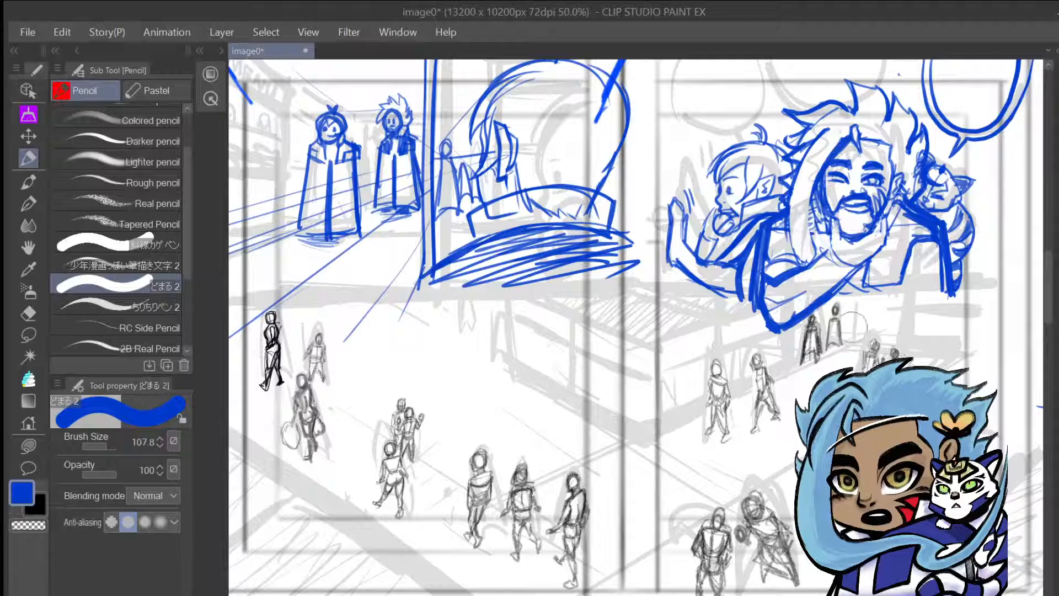
pyautogui.moveTo(821, 327)
pyautogui.mouseDown()
pyautogui.moveTo(873, 358)
pyautogui.moveTo(860, 441)
pyautogui.moveTo(309, 436)
pyautogui.moveTo(265, 331)
pyautogui.moveTo(353, 362)
pyautogui.mouseUp()
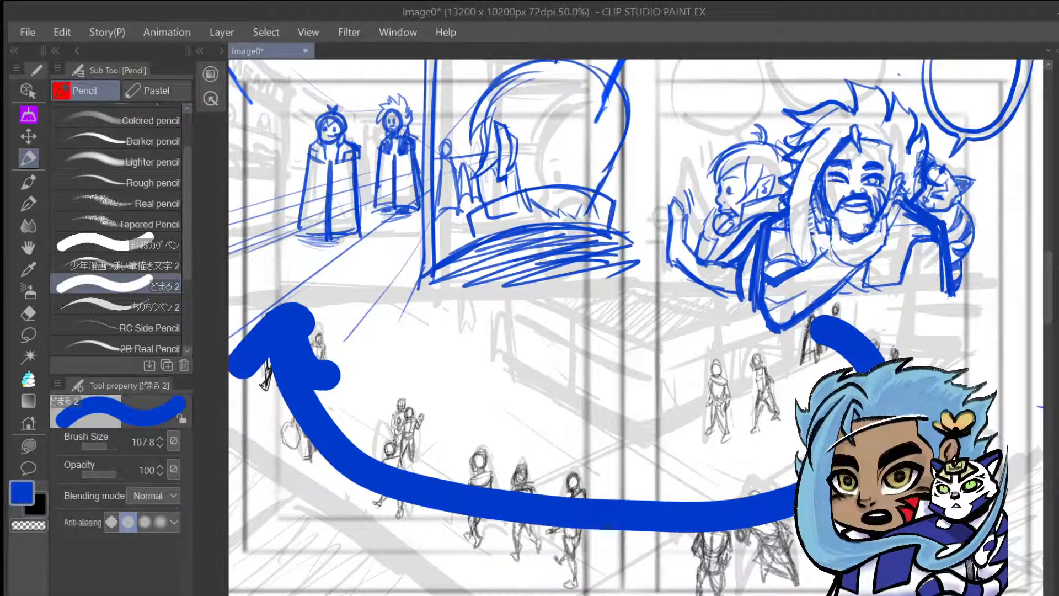
pyautogui.hotkey('ctrl', 'z')
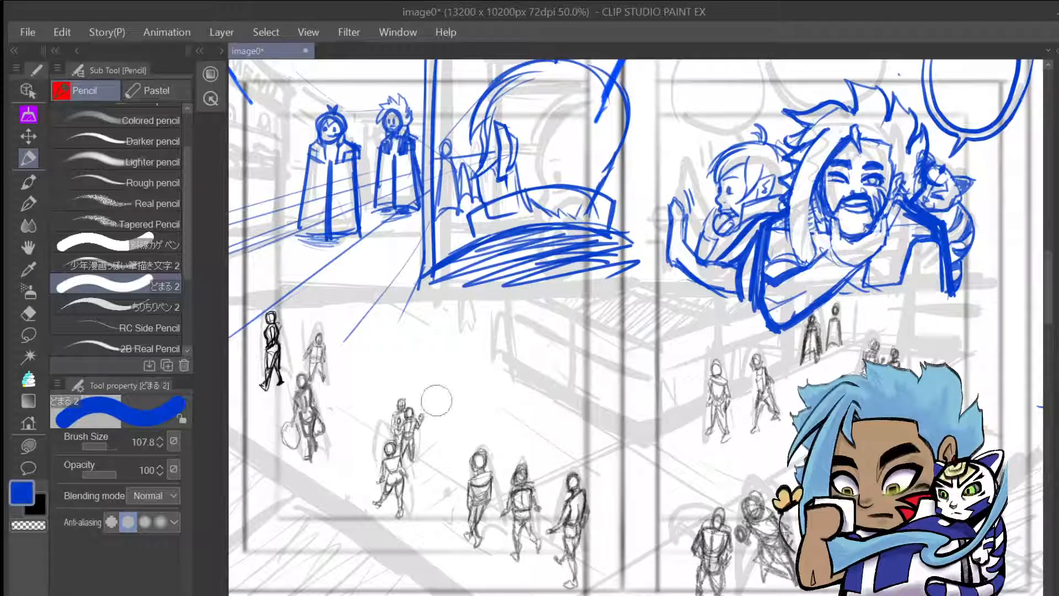
# Test the G-pen with a short blue scribble on the empty ground and undo it
pyautogui.moveTo(1048, 303); pyautogui.dragTo(1048, 301)
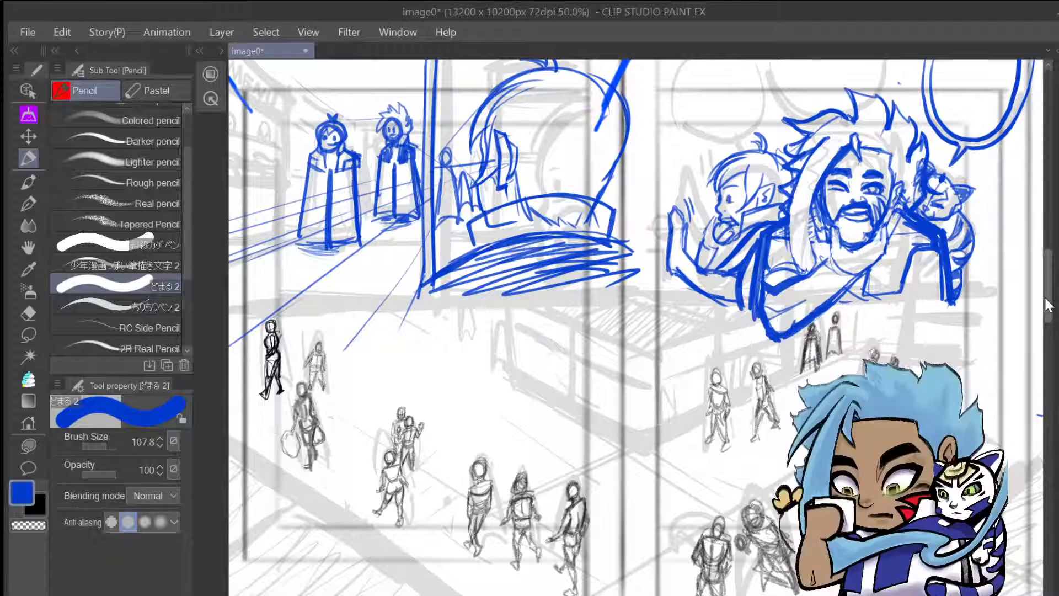
pyautogui.moveTo(1048, 294); pyautogui.dragTo(1051, 320)
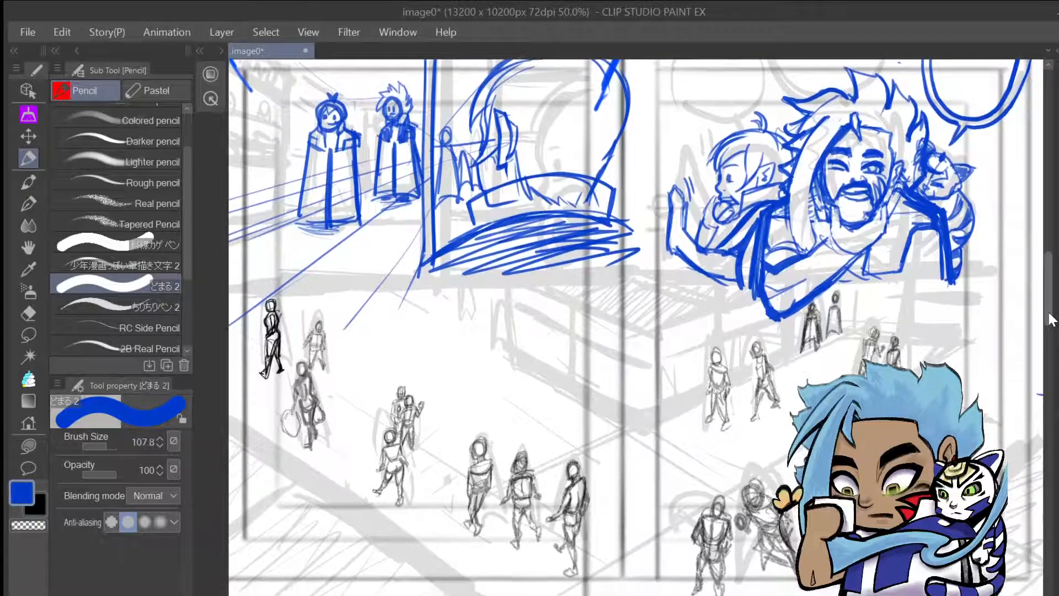
pyautogui.click(31, 204)
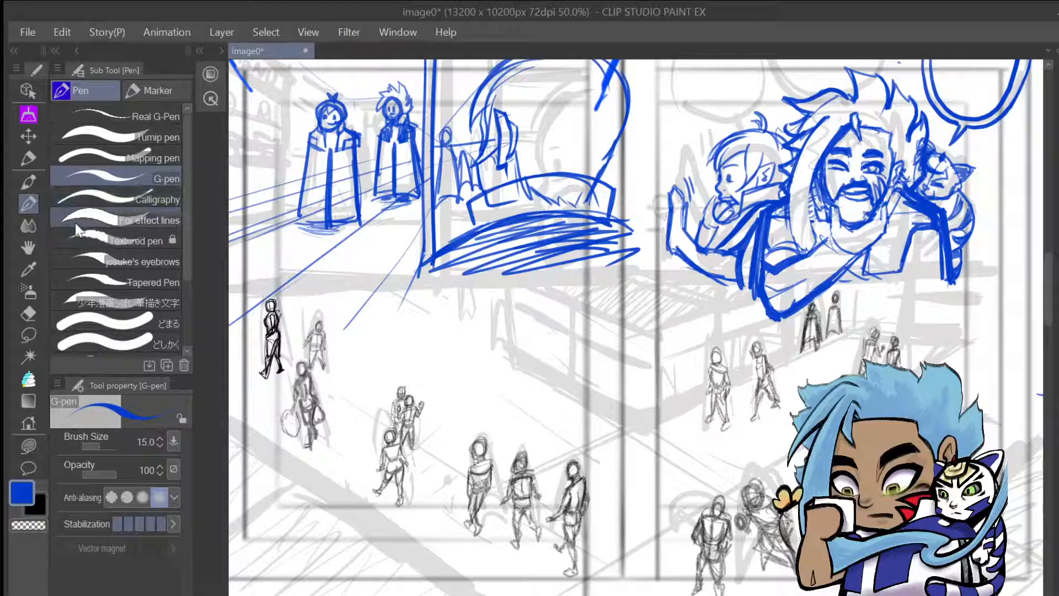
pyautogui.moveTo(389, 330)
pyautogui.mouseDown()
pyautogui.moveTo(390, 364)
pyautogui.moveTo(415, 374)
pyautogui.mouseUp()
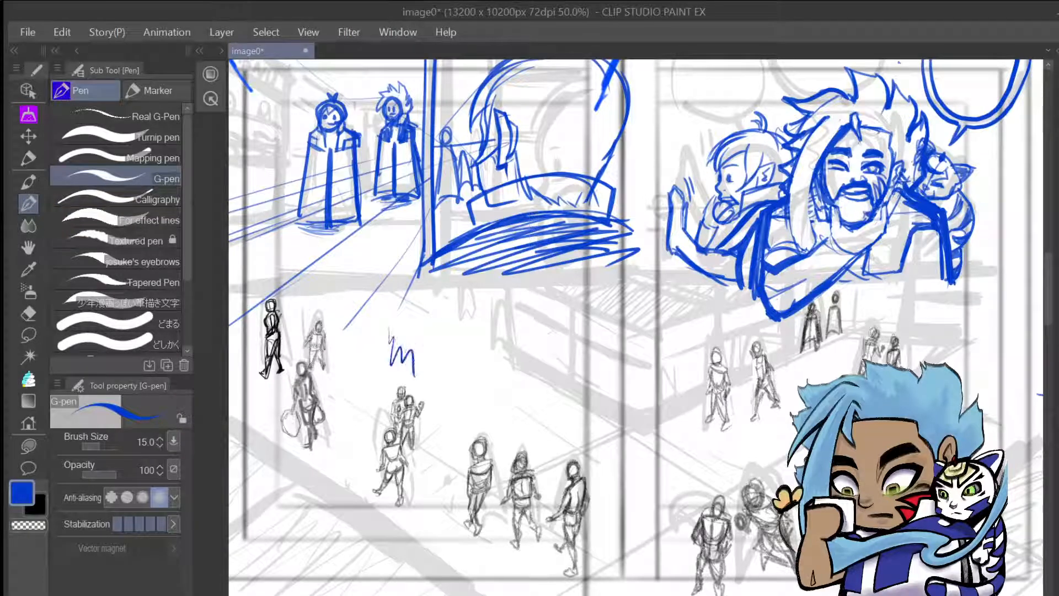
pyautogui.hotkey('ctrl', 'z')
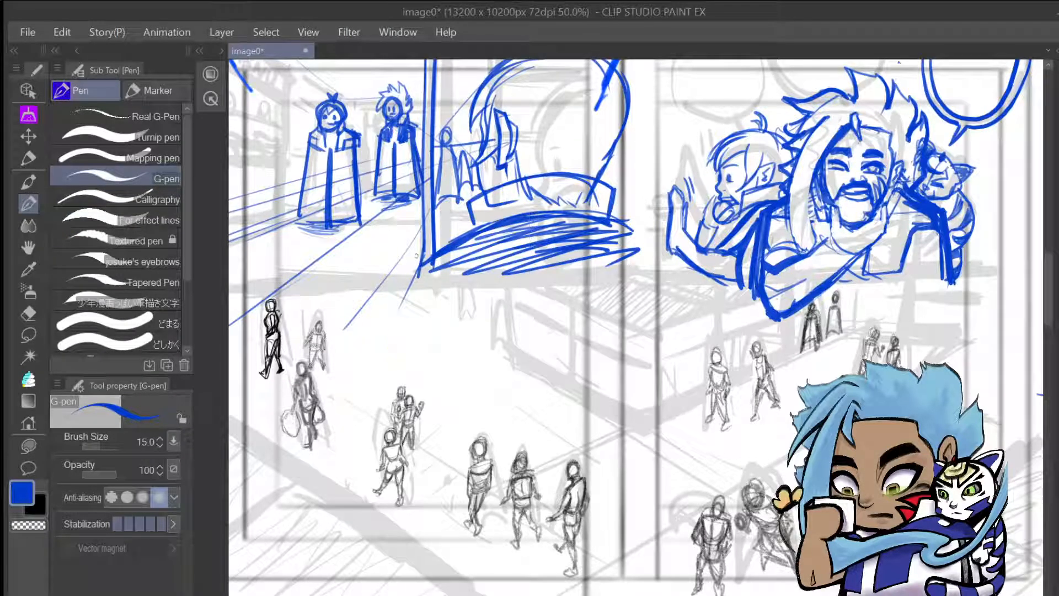
# Test the Darker pencil and the Rough pencil with short blue scribbles on the empty ground, undoing each one
pyautogui.click(33, 152)
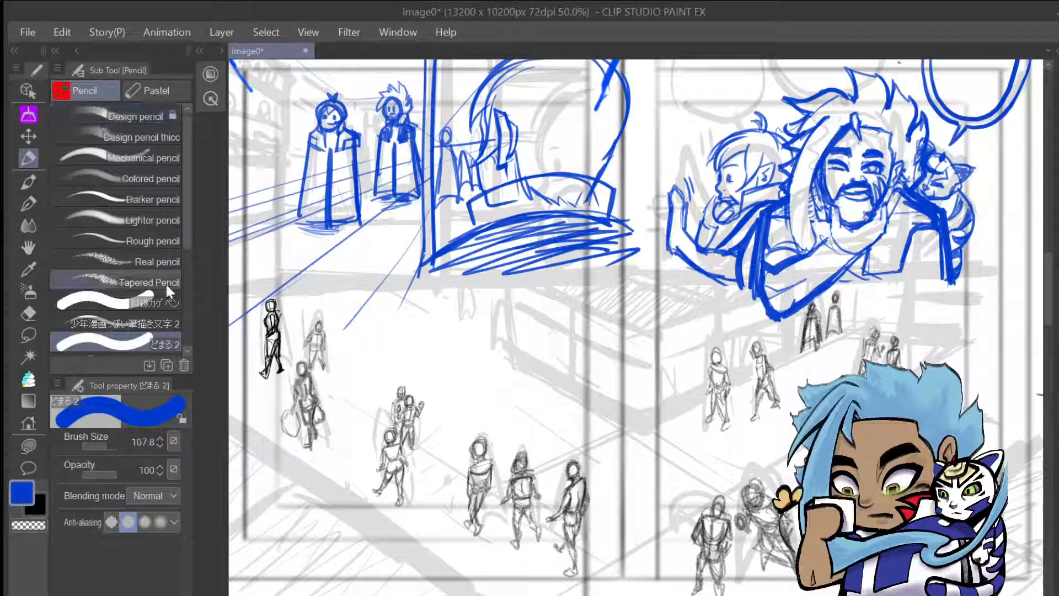
pyautogui.click(158, 199)
pyautogui.moveTo(365, 312)
pyautogui.mouseDown()
pyautogui.moveTo(386, 345)
pyautogui.moveTo(385, 393)
pyautogui.mouseUp()
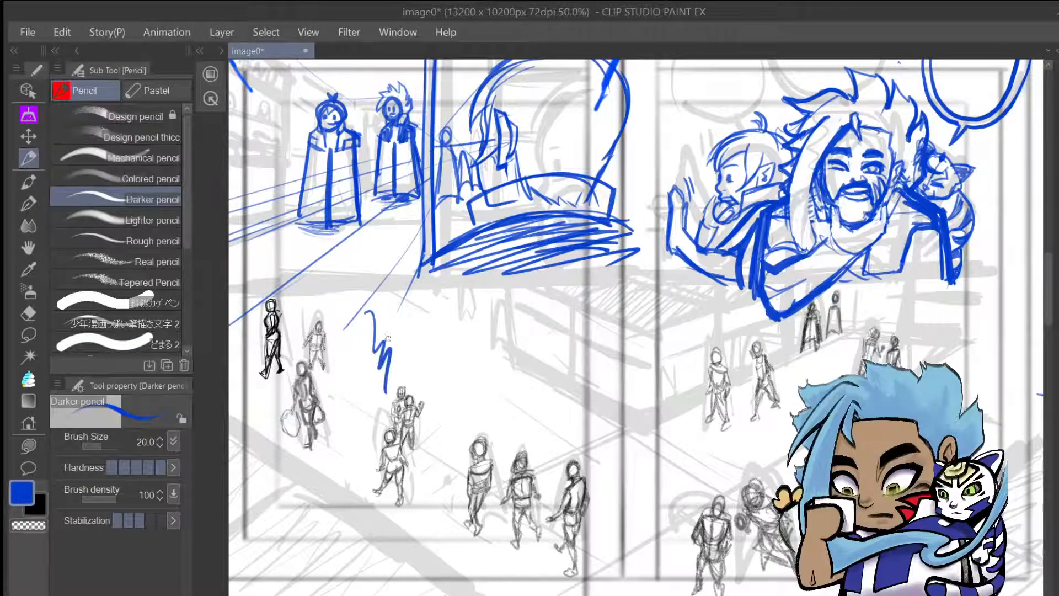
pyautogui.hotkey('ctrl', 'z')
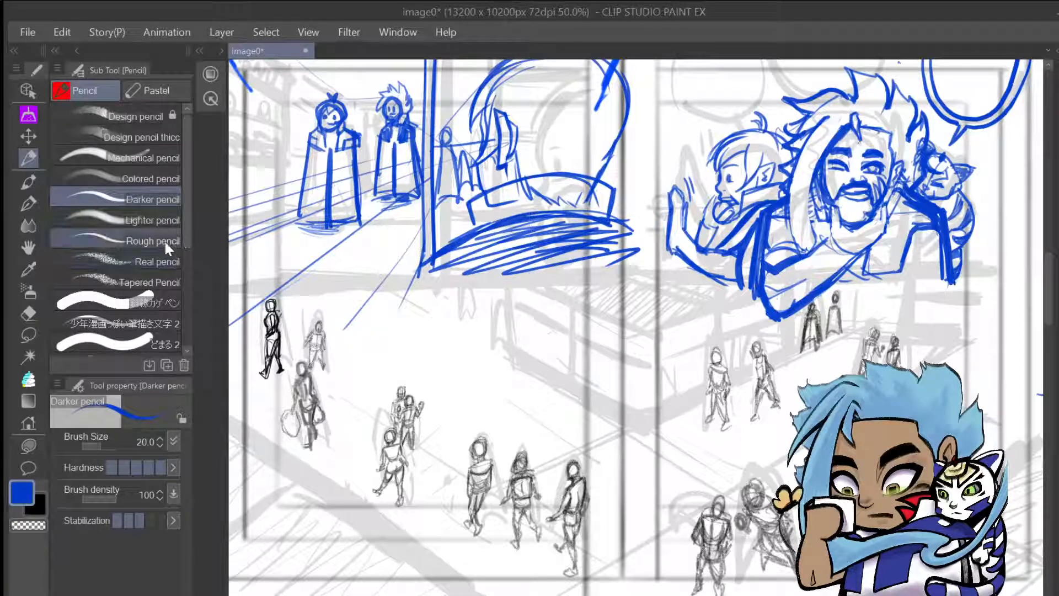
pyautogui.click(160, 241)
pyautogui.moveTo(360, 378)
pyautogui.mouseDown()
pyautogui.moveTo(375, 356)
pyautogui.moveTo(377, 398)
pyautogui.mouseUp()
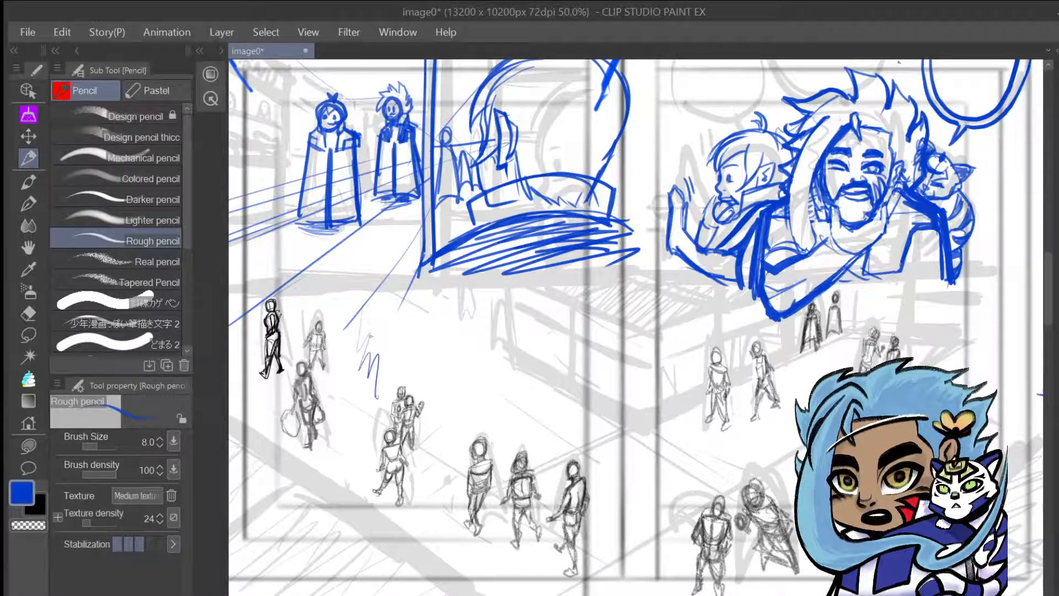
pyautogui.hotkey('ctrl', 'z')
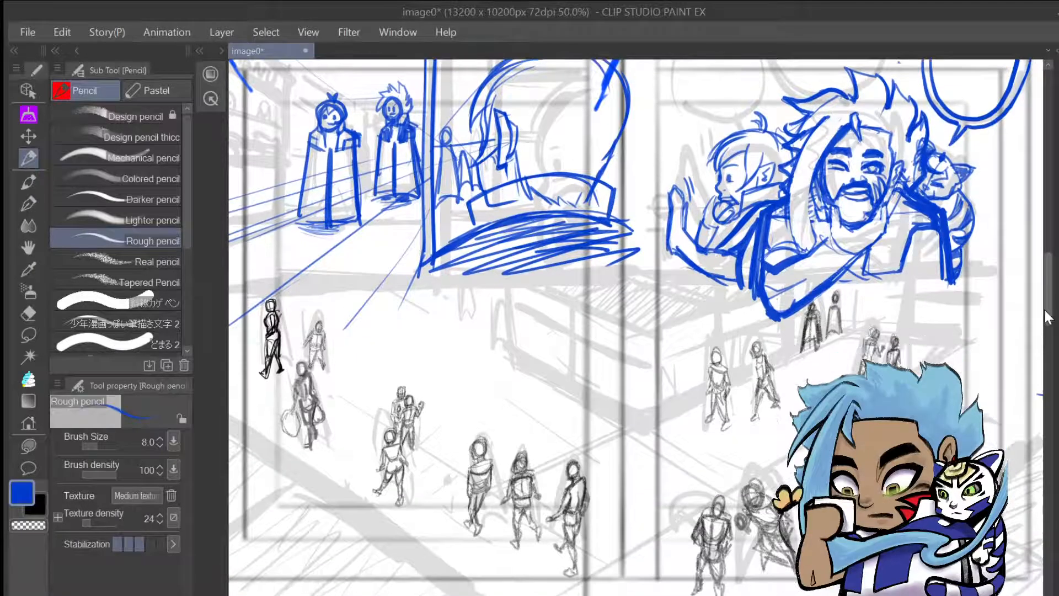
# Switch to the Pencil brush at size 10 and test it with short blue strokes above the crowd, undoing them
pyautogui.scroll(2, 635, 326)
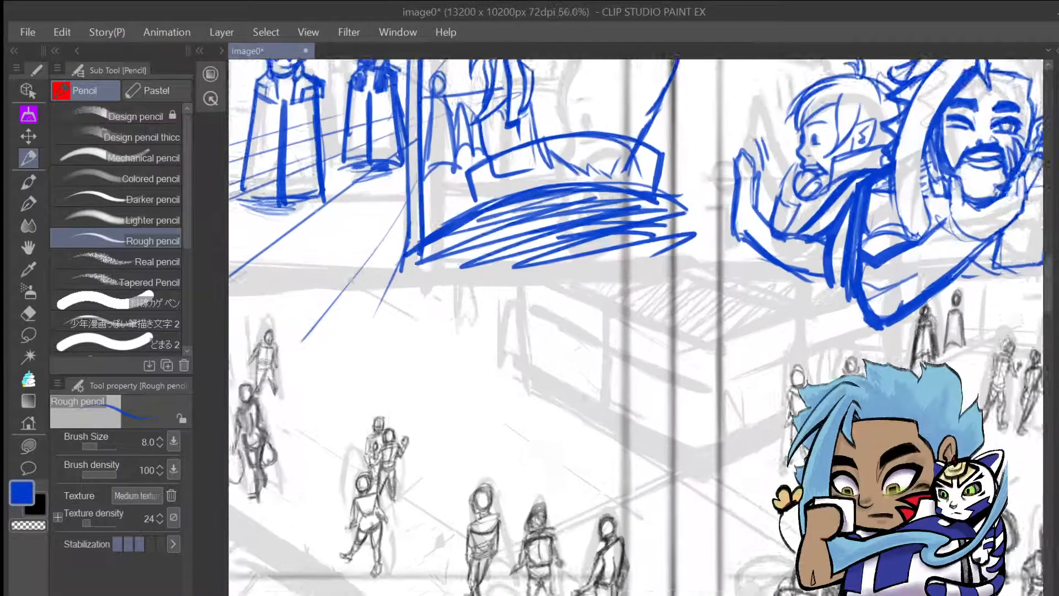
pyautogui.scroll(-1, 473, 300)
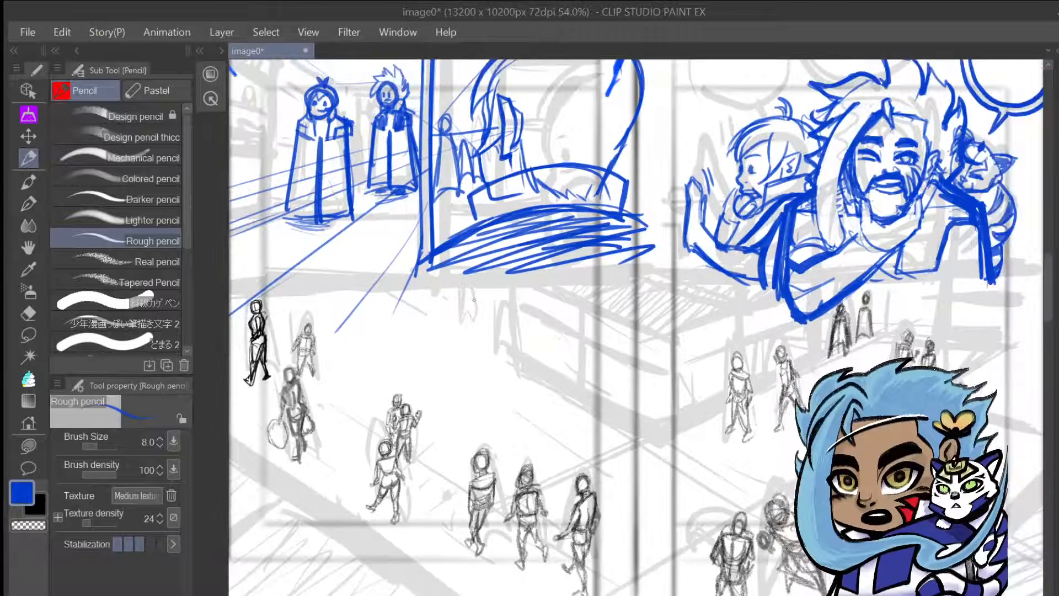
pyautogui.scroll(-2, 184, 237)
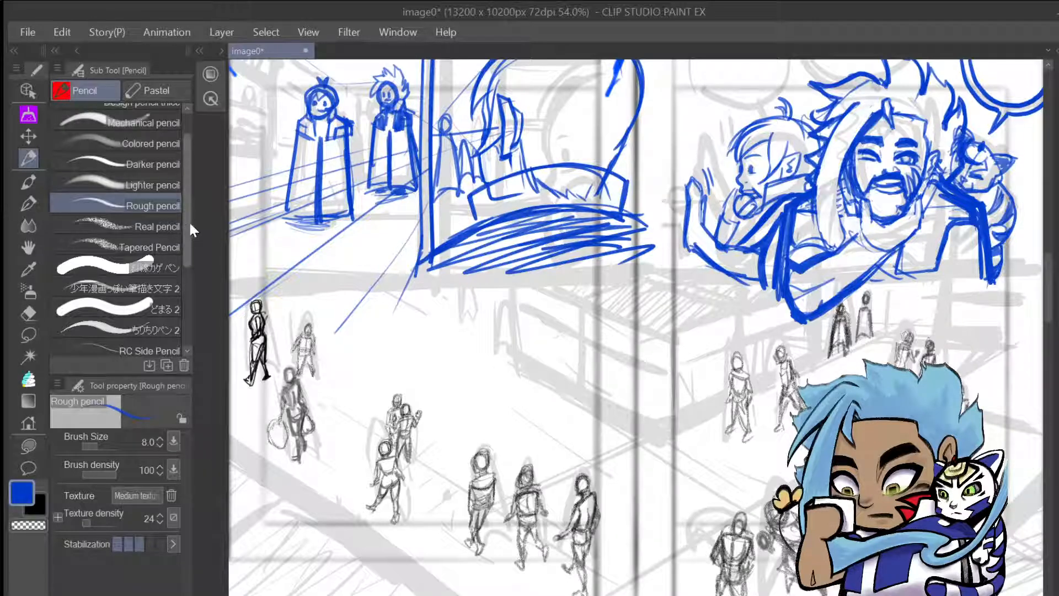
pyautogui.moveTo(188, 224); pyautogui.dragTo(183, 290)
pyautogui.click(180, 292)
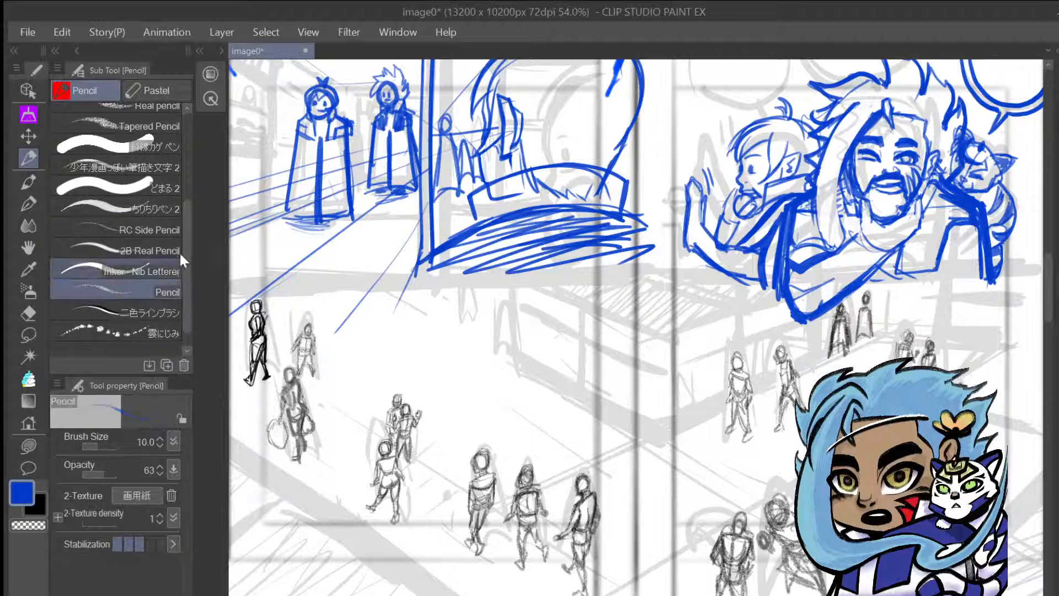
pyautogui.moveTo(404, 345); pyautogui.dragTo(413, 363)
pyautogui.moveTo(418, 338); pyautogui.dragTo(416, 371)
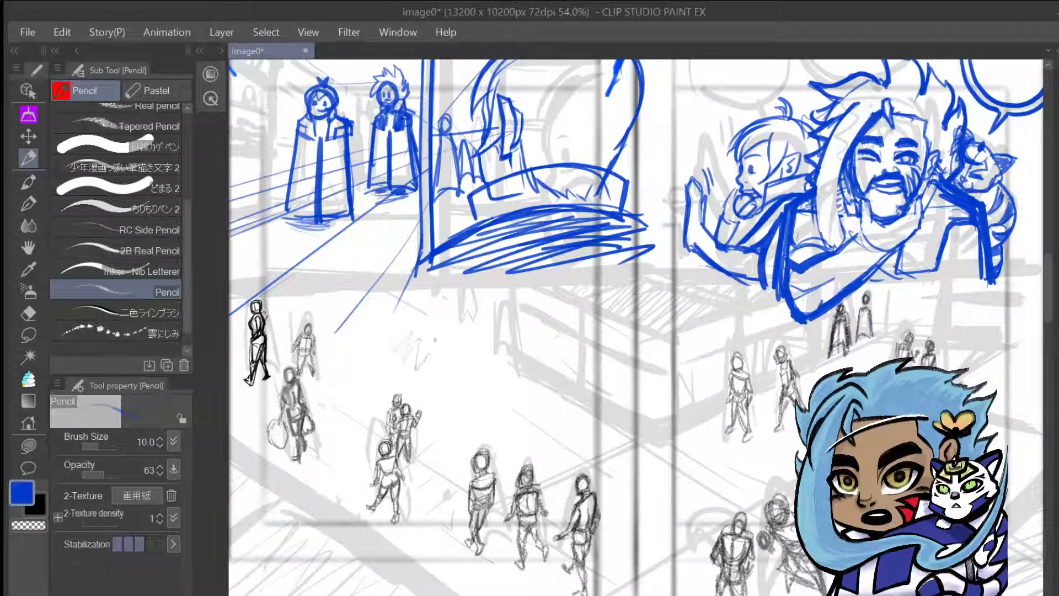
pyautogui.hotkey('ctrl', 'z')
pyautogui.hotkey('ctrl', 'z')
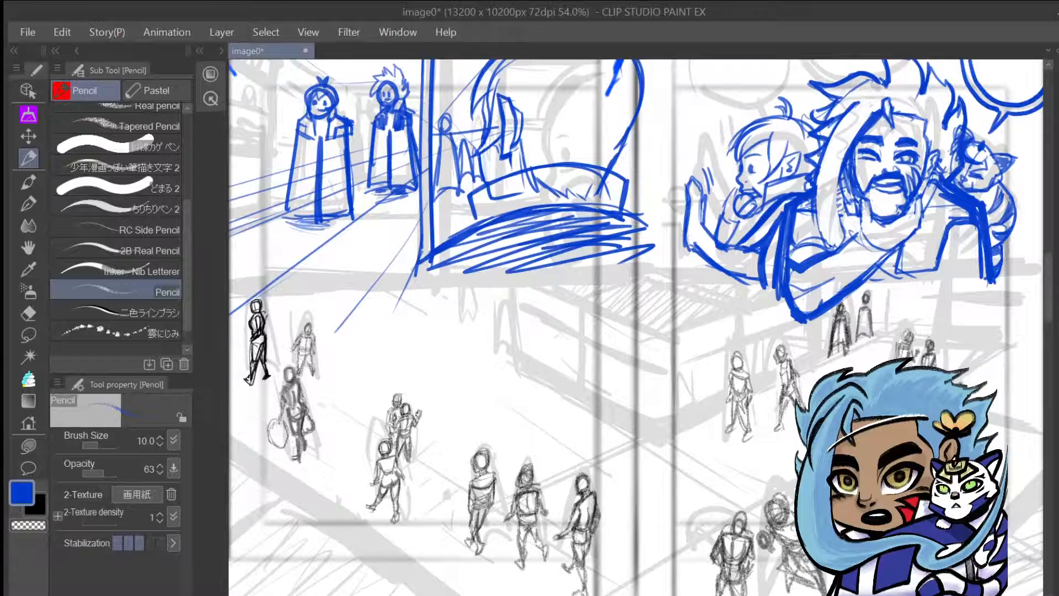
# Test the Pencil beside the market stall in blue and in black, undo both scribbles, and keep black as the drawing colour
pyautogui.hotkey('ctrl', '+')
pyautogui.hotkey('ctrl', '+')
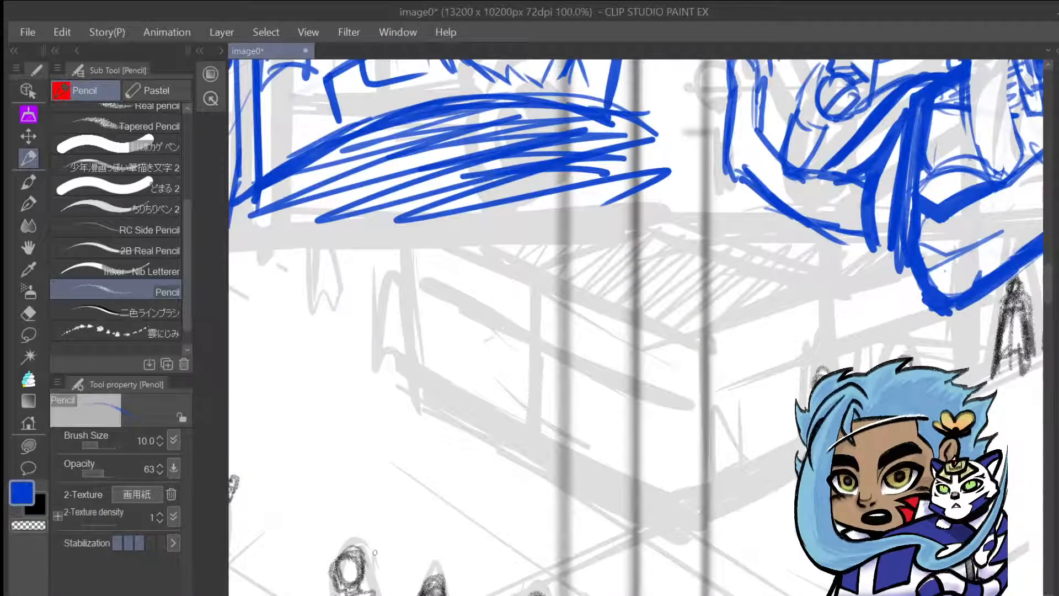
pyautogui.moveTo(343, 345)
pyautogui.mouseDown()
pyautogui.moveTo(352, 388)
pyautogui.moveTo(371, 375)
pyautogui.moveTo(369, 456)
pyautogui.mouseUp()
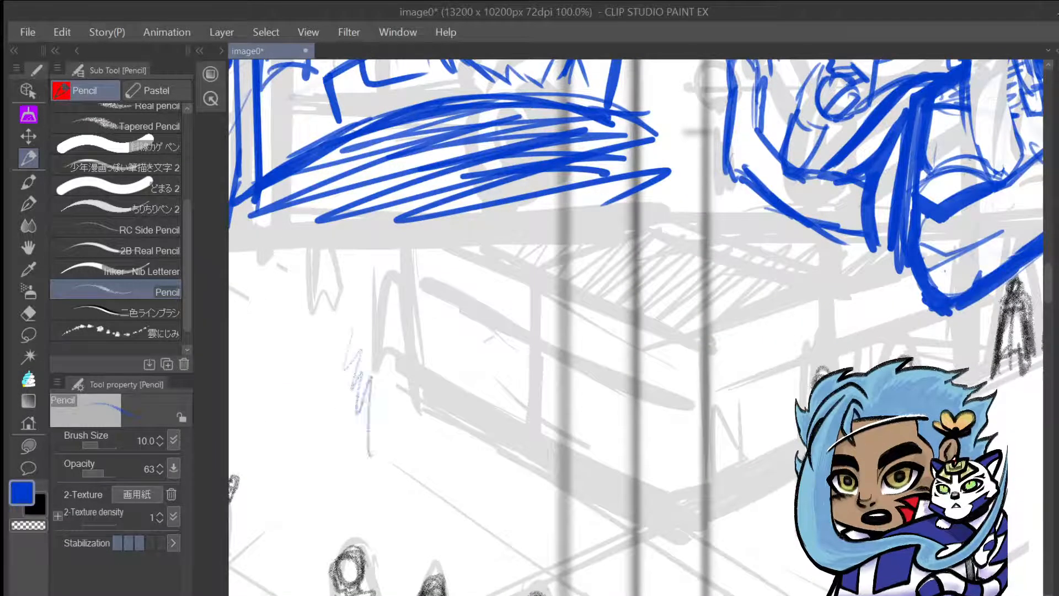
pyautogui.hotkey('ctrl', 'z')
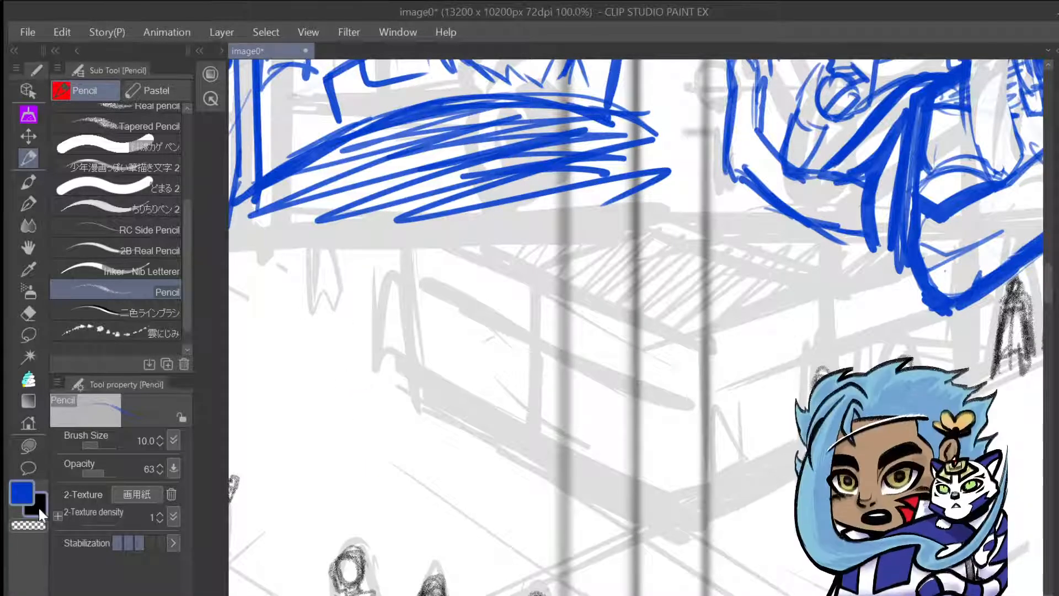
pyautogui.click(38, 505)
pyautogui.moveTo(344, 354)
pyautogui.mouseDown()
pyautogui.moveTo(345, 415)
pyautogui.moveTo(368, 464)
pyautogui.mouseUp()
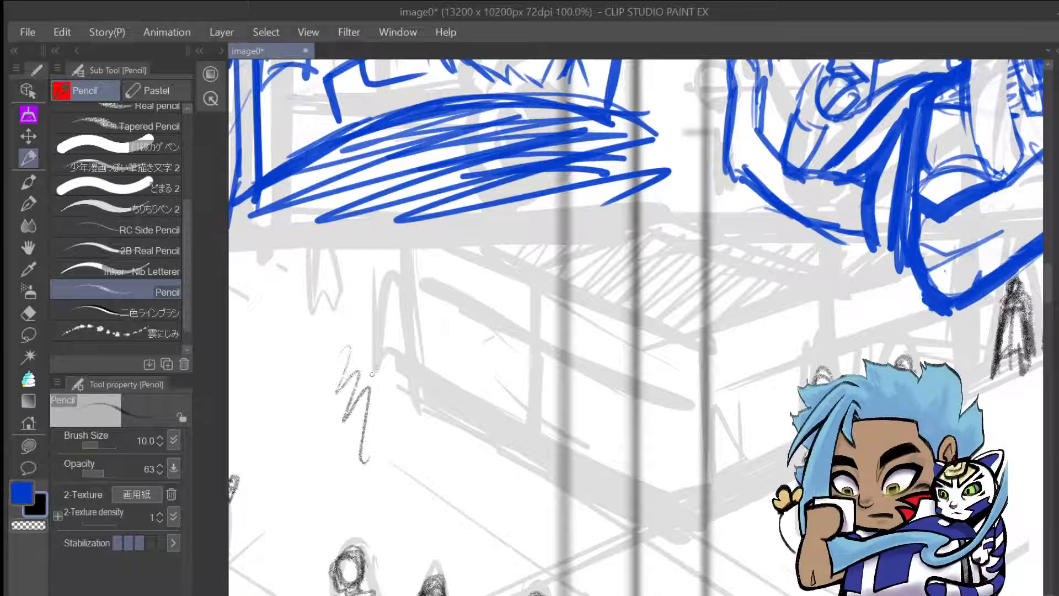
pyautogui.hotkey('ctrl', 'z')
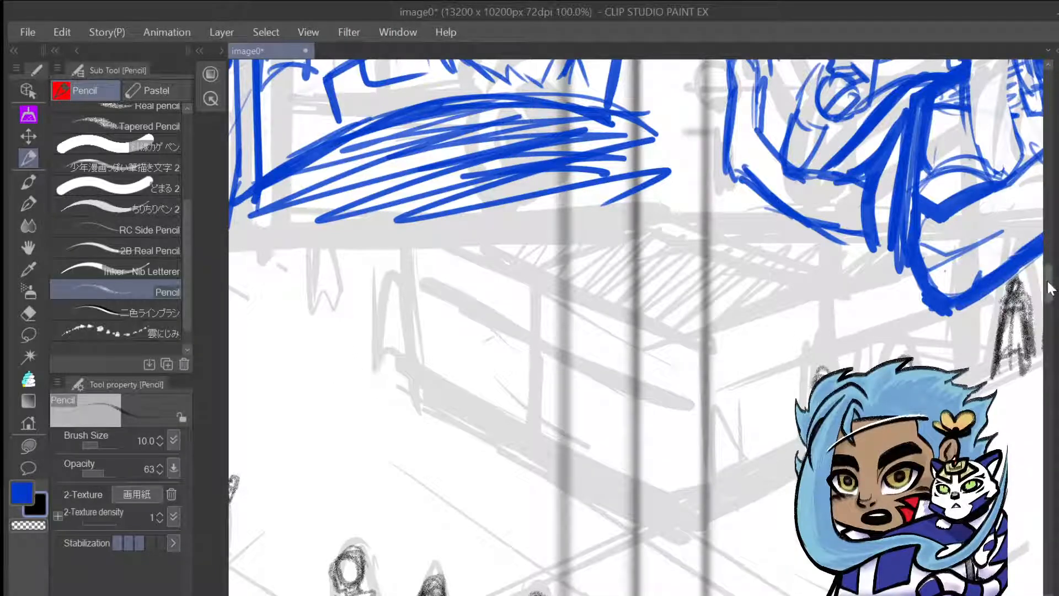
# Sketch a small standing background figure with crossed arms at the stall's far corner, adding ground lines under its feet
pyautogui.moveTo(1051, 283)
pyautogui.mouseDown()
pyautogui.moveTo(1050, 303)
pyautogui.moveTo(1049, 284)
pyautogui.mouseUp()
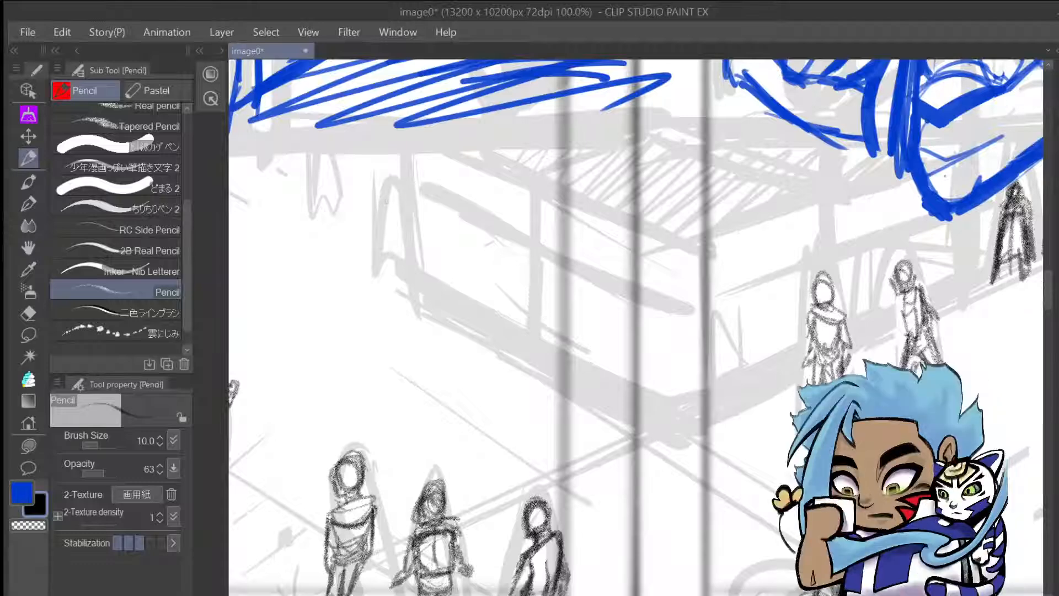
pyautogui.moveTo(395, 181)
pyautogui.mouseDown()
pyautogui.moveTo(401, 196)
pyautogui.moveTo(388, 199)
pyautogui.moveTo(404, 193)
pyautogui.moveTo(380, 208)
pyautogui.moveTo(402, 211)
pyautogui.moveTo(387, 230)
pyautogui.mouseUp()
pyautogui.moveTo(383, 204)
pyautogui.mouseDown()
pyautogui.moveTo(381, 232)
pyautogui.moveTo(397, 229)
pyautogui.mouseUp()
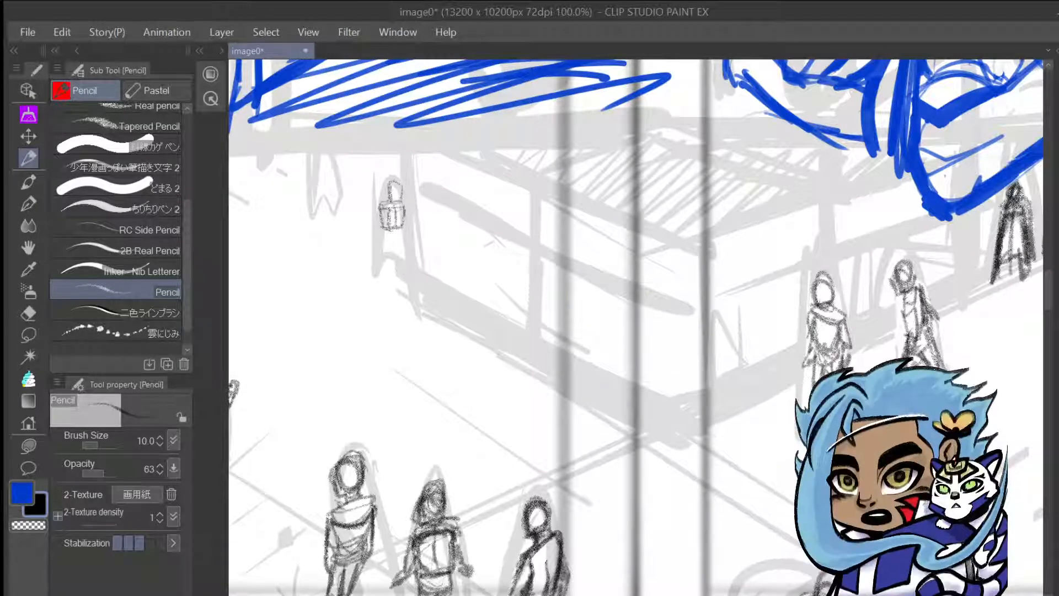
pyautogui.moveTo(396, 183)
pyautogui.mouseDown()
pyautogui.moveTo(397, 245)
pyautogui.moveTo(373, 279)
pyautogui.moveTo(400, 255)
pyautogui.moveTo(401, 283)
pyautogui.moveTo(370, 290)
pyautogui.moveTo(418, 273)
pyautogui.mouseUp()
pyautogui.moveTo(362, 296); pyautogui.dragTo(416, 276)
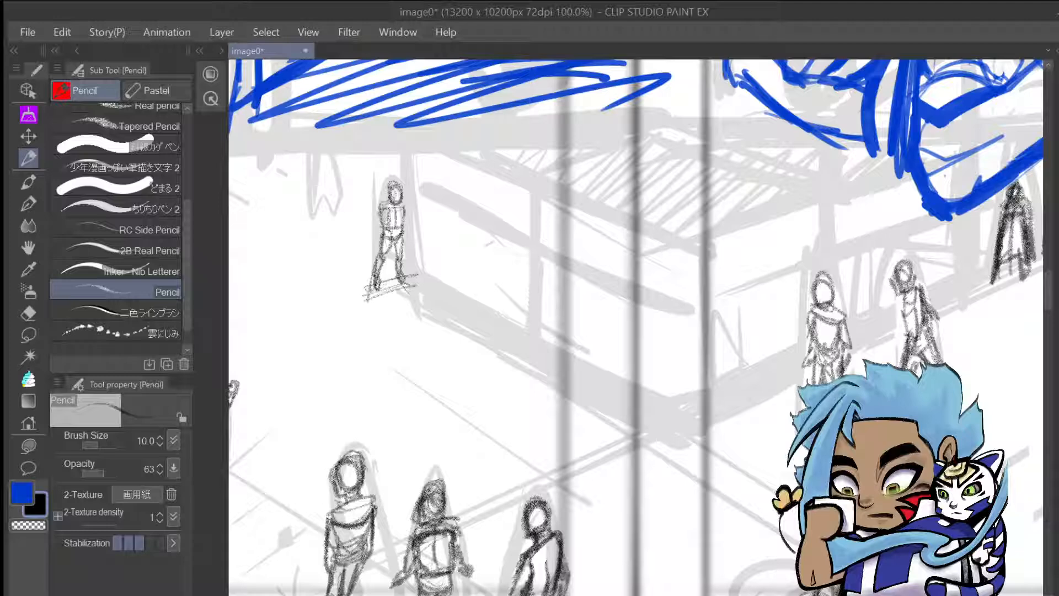
pyautogui.moveTo(381, 211)
pyautogui.mouseDown()
pyautogui.moveTo(386, 227)
pyautogui.moveTo(403, 215)
pyautogui.moveTo(410, 227)
pyautogui.moveTo(409, 212)
pyautogui.moveTo(386, 210)
pyautogui.mouseUp()
pyautogui.moveTo(401, 201)
pyautogui.mouseDown()
pyautogui.moveTo(409, 221)
pyautogui.moveTo(403, 192)
pyautogui.mouseUp()
pyautogui.moveTo(381, 206); pyautogui.dragTo(401, 201)
# Sketch a second small background figure beyond the first, tracing the rough's coat outline and adding head, shoulders and belt
pyautogui.moveTo(310, 155)
pyautogui.mouseDown()
pyautogui.moveTo(312, 216)
pyautogui.moveTo(331, 188)
pyautogui.moveTo(334, 213)
pyautogui.moveTo(336, 179)
pyautogui.moveTo(336, 222)
pyautogui.mouseUp()
pyautogui.moveTo(338, 168); pyautogui.dragTo(338, 207)
pyautogui.moveTo(336, 200); pyautogui.dragTo(311, 222)
pyautogui.moveTo(309, 159)
pyautogui.mouseDown()
pyautogui.moveTo(313, 219)
pyautogui.moveTo(311, 208)
pyautogui.mouseUp()
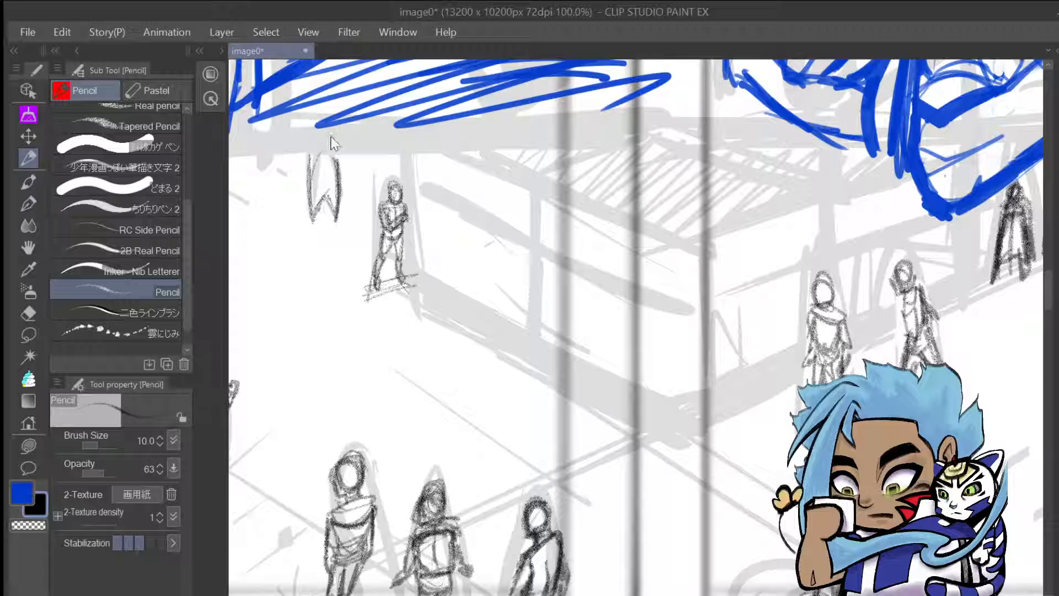
pyautogui.moveTo(325, 148)
pyautogui.mouseDown()
pyautogui.moveTo(325, 200)
pyautogui.moveTo(337, 158)
pyautogui.moveTo(336, 182)
pyautogui.mouseUp()
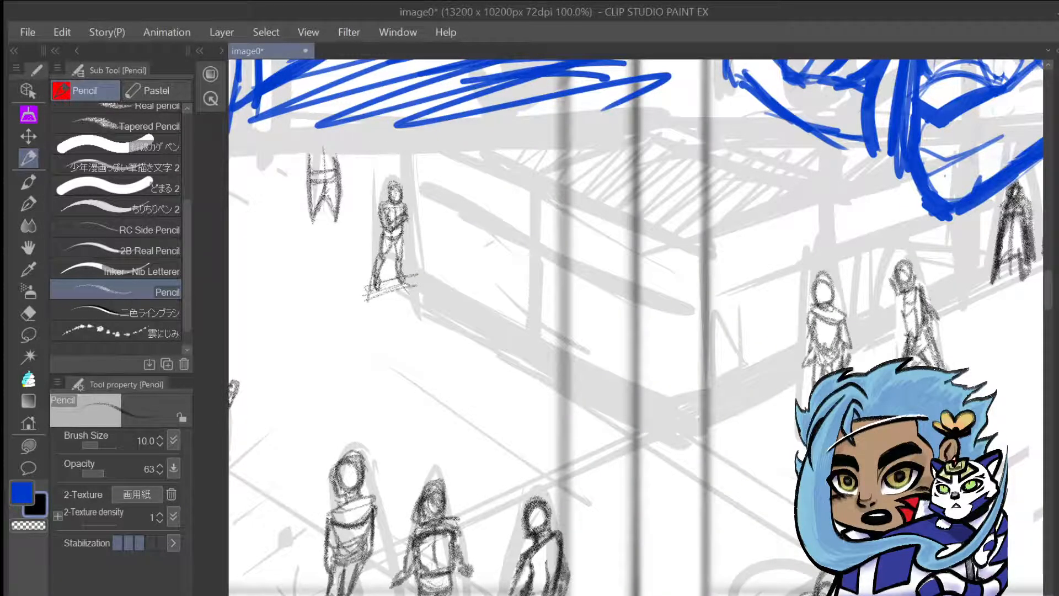
pyautogui.moveTo(312, 165); pyautogui.dragTo(317, 150)
pyautogui.moveTo(311, 157)
pyautogui.mouseDown()
pyautogui.moveTo(328, 130)
pyautogui.moveTo(335, 148)
pyautogui.mouseUp()
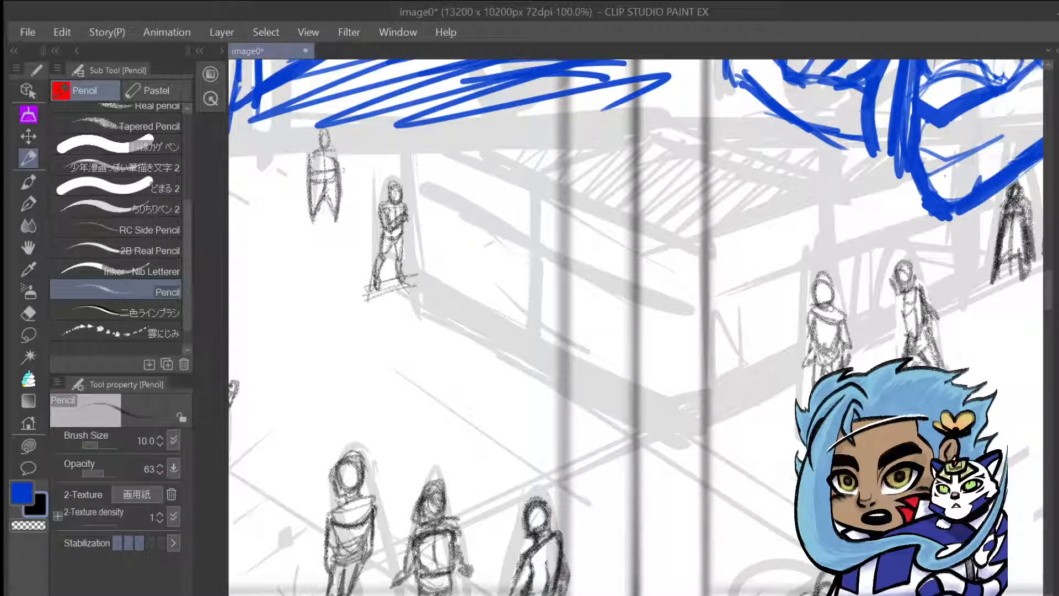
# Draw faint perspective ground lines from the farthest figure's feet past the figure with crossed arms, undoing the strokes that do not fit
pyautogui.moveTo(378, 320); pyautogui.dragTo(292, 215)
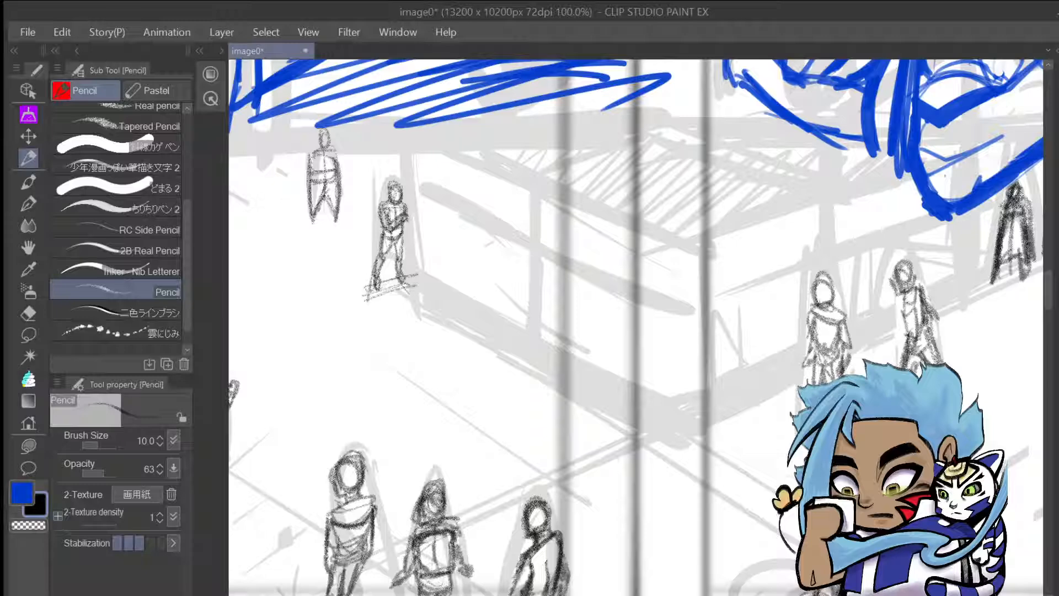
pyautogui.moveTo(312, 222); pyautogui.dragTo(390, 298)
pyautogui.moveTo(336, 215); pyautogui.dragTo(420, 272)
pyautogui.hotkey('ctrl', 'z')
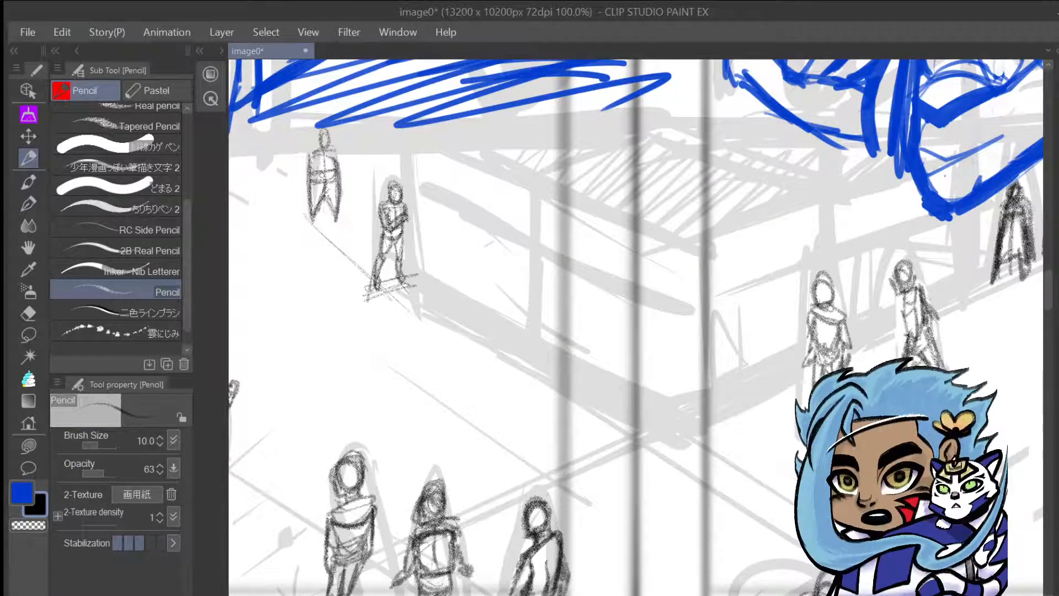
pyautogui.hotkey('ctrl', 'z')
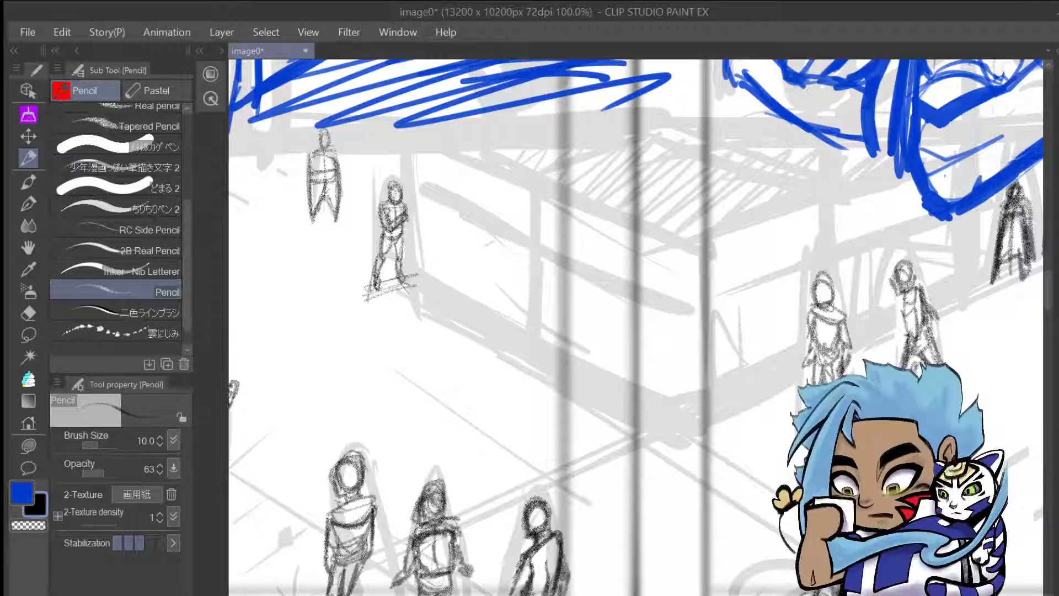
pyautogui.moveTo(340, 210); pyautogui.dragTo(423, 252)
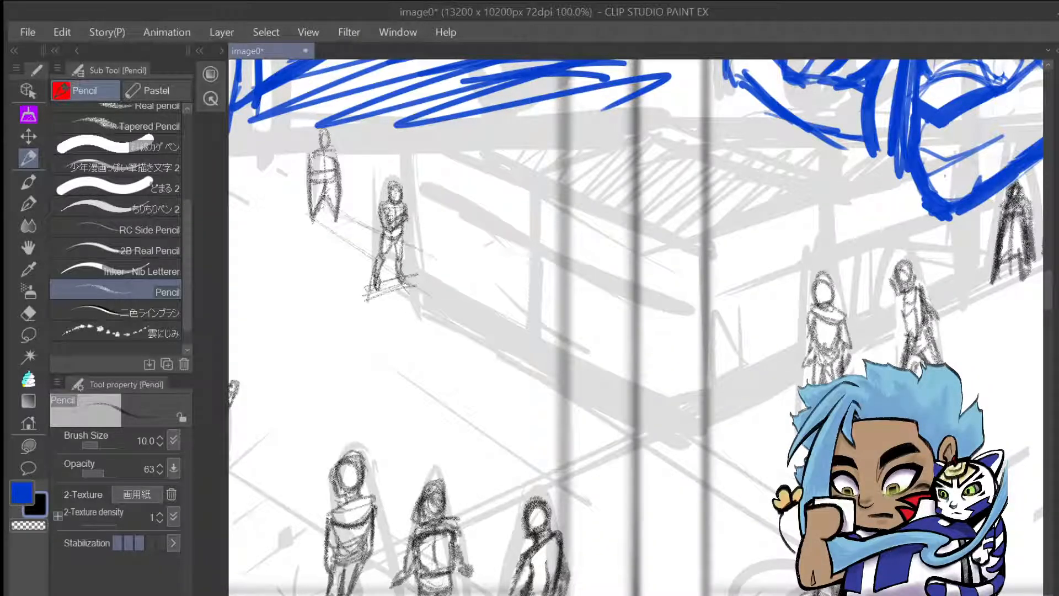
# Strengthen the farthest background figure's legs, shade its head and torso, and add the arm hanging at its side
pyautogui.moveTo(325, 202); pyautogui.dragTo(310, 225)
pyautogui.moveTo(338, 182); pyautogui.dragTo(336, 222)
pyautogui.moveTo(312, 149)
pyautogui.mouseDown()
pyautogui.moveTo(323, 175)
pyautogui.moveTo(309, 178)
pyautogui.moveTo(335, 169)
pyautogui.moveTo(325, 156)
pyautogui.moveTo(340, 152)
pyautogui.moveTo(320, 144)
pyautogui.moveTo(328, 156)
pyautogui.moveTo(310, 187)
pyautogui.mouseUp()
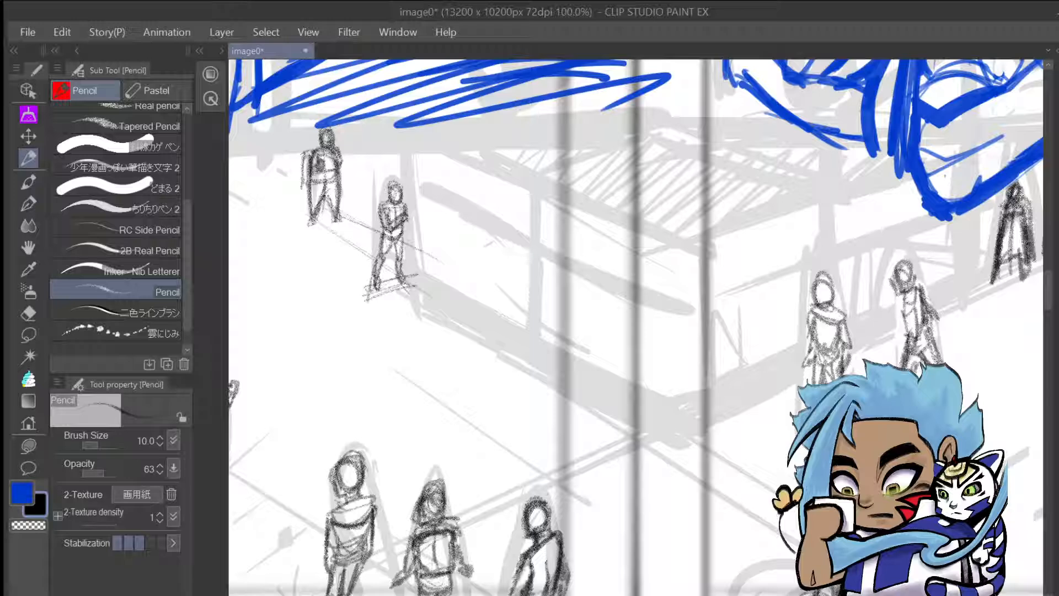
pyautogui.moveTo(302, 152); pyautogui.dragTo(306, 185)
pyautogui.moveTo(314, 148)
pyautogui.mouseDown()
pyautogui.moveTo(301, 158)
pyautogui.moveTo(323, 163)
pyautogui.mouseUp()
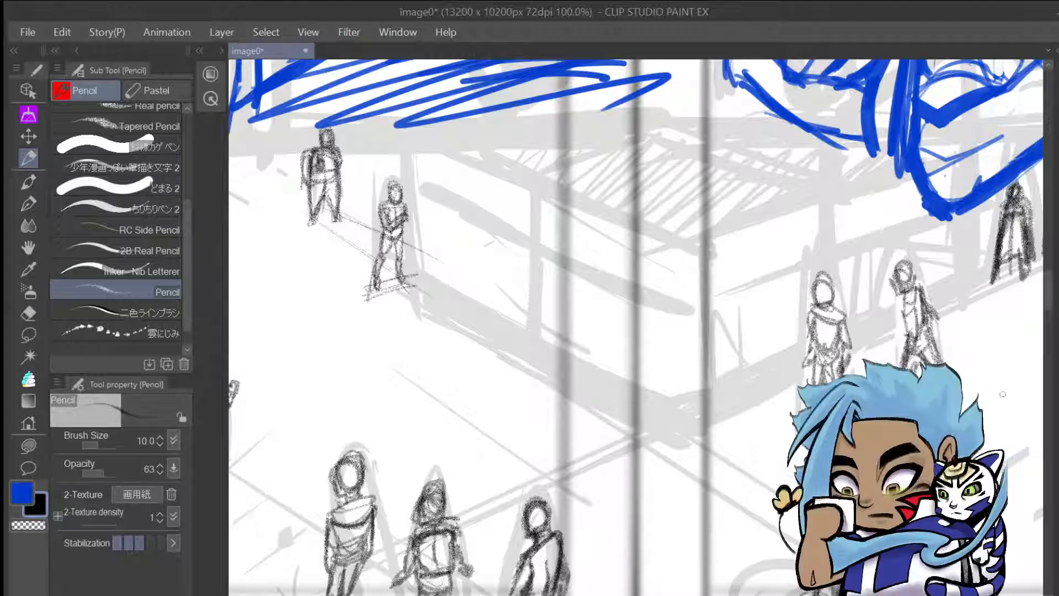
# Examine the sketched crowd figures across both pages at 50% zoom, switching between the G-pen and the Pencil to compare brushes
pyautogui.hotkey('ctrl', '-')
pyautogui.hotkey('ctrl', '-')
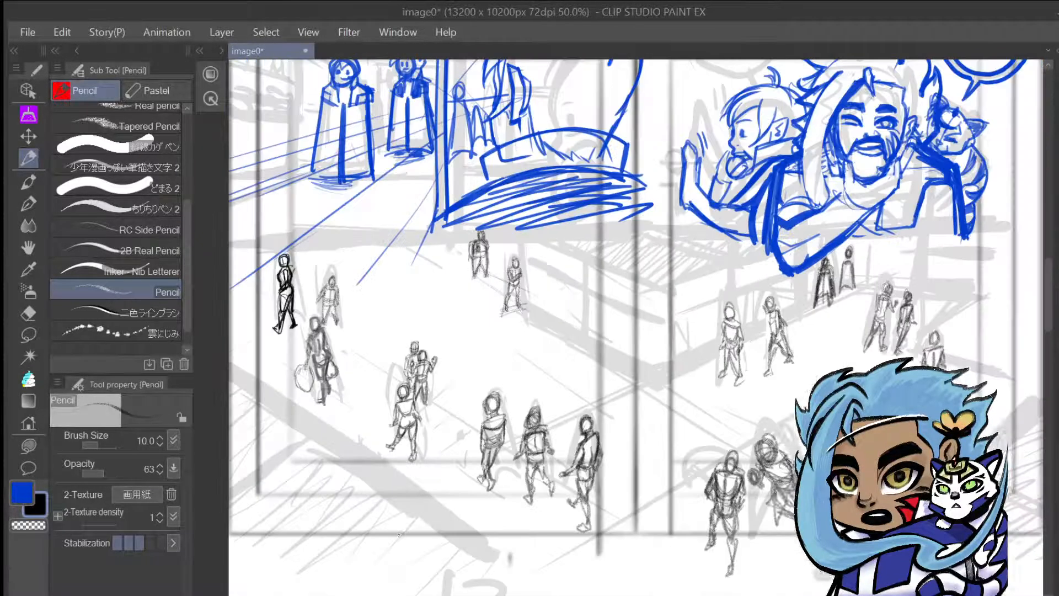
pyautogui.moveTo(1051, 329); pyautogui.dragTo(1054, 317)
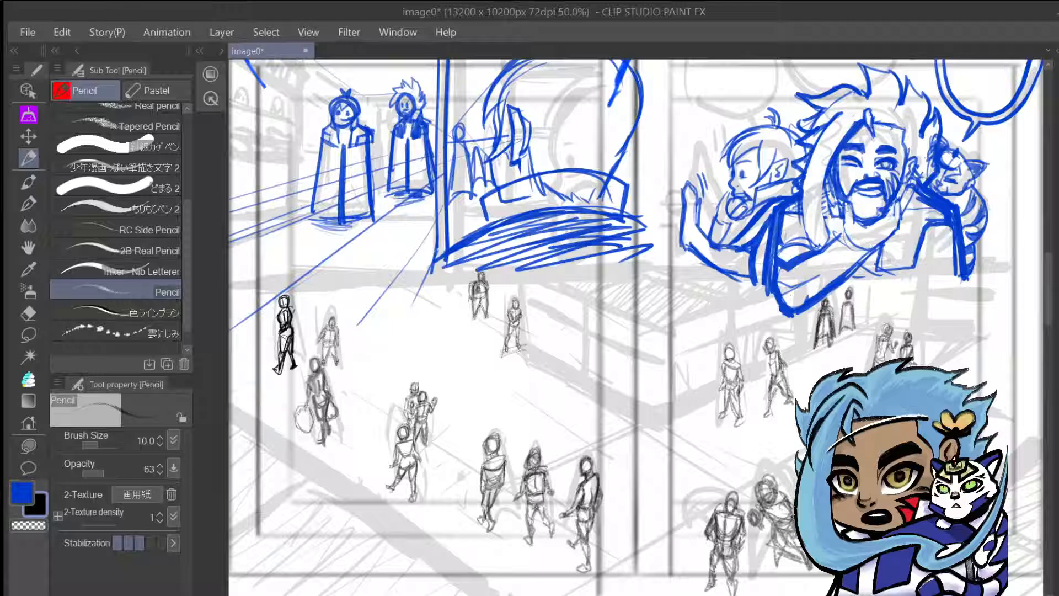
pyautogui.moveTo(1050, 323); pyautogui.dragTo(1051, 321)
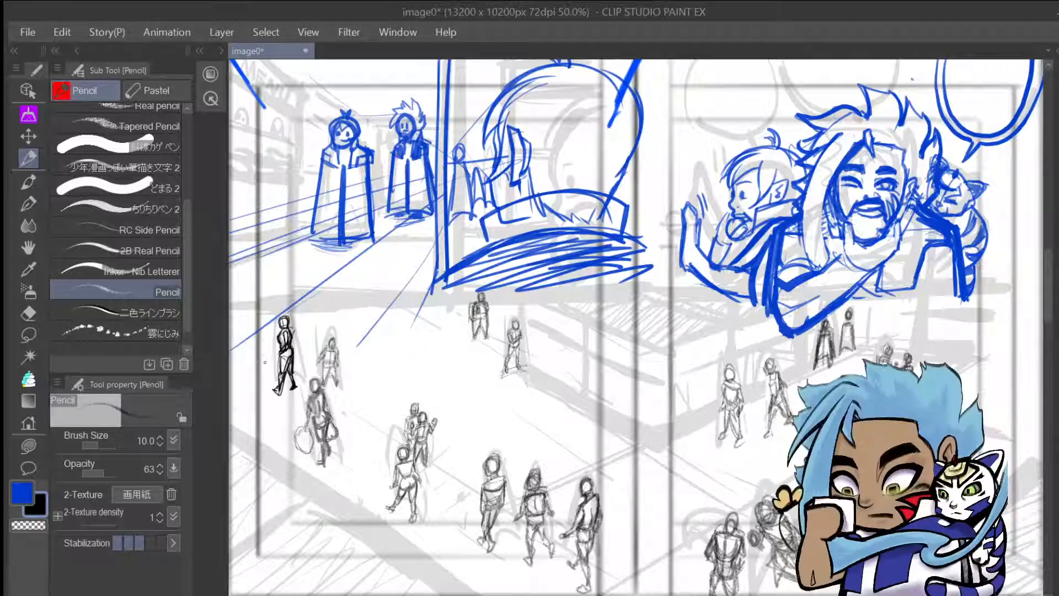
pyautogui.press('p')
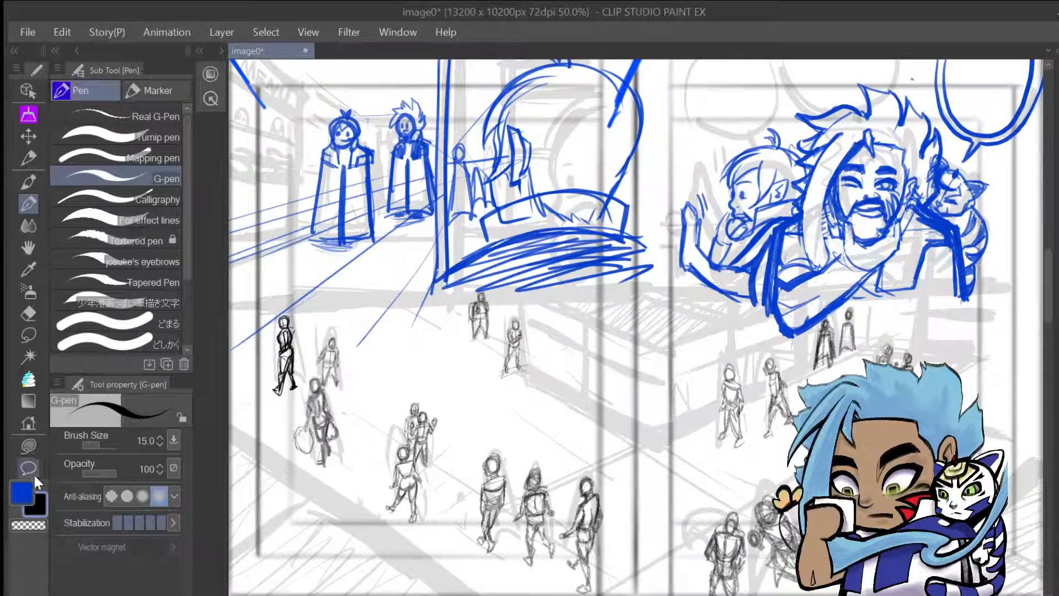
pyautogui.moveTo(1050, 306); pyautogui.dragTo(1050, 311)
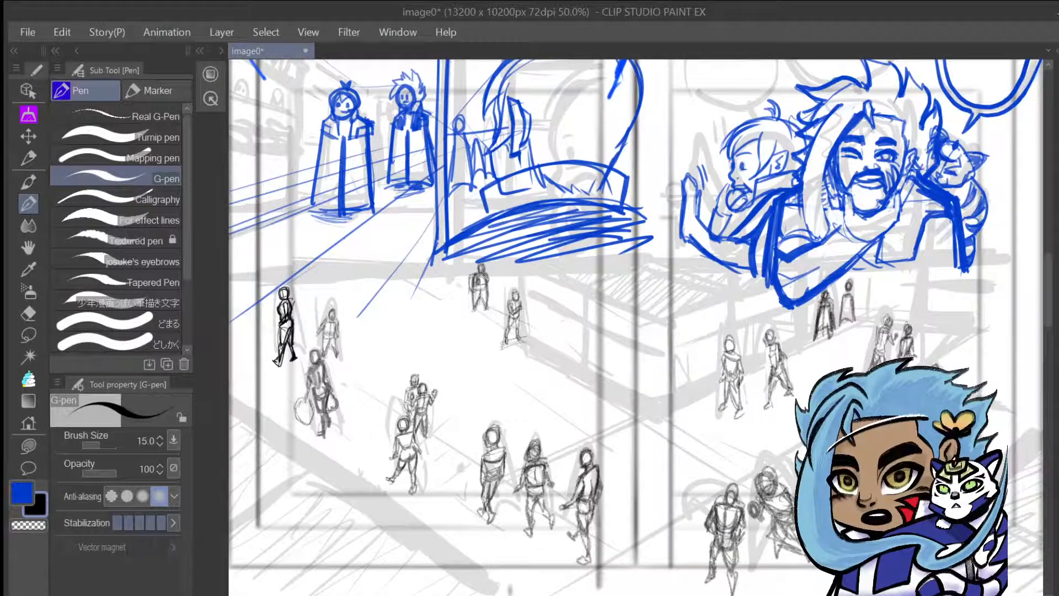
pyautogui.moveTo(1050, 321); pyautogui.dragTo(1046, 320)
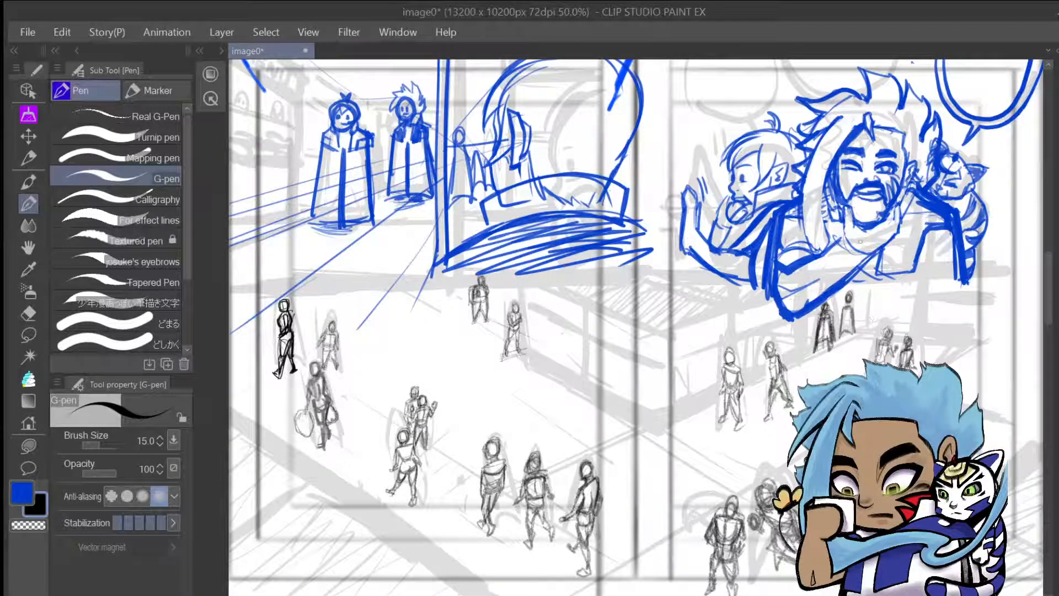
pyautogui.click(32, 157)
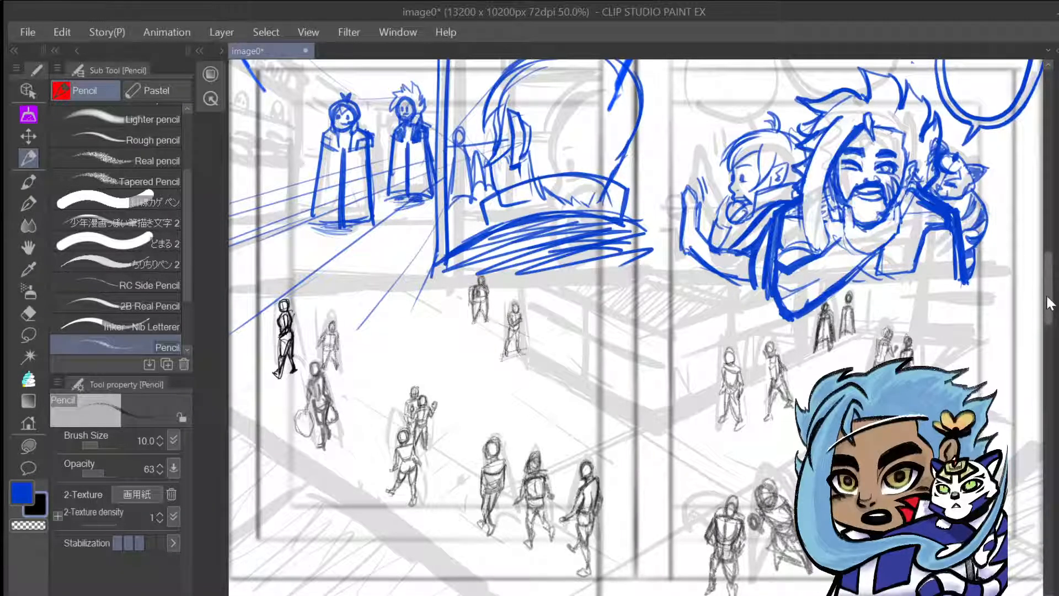
pyautogui.scroll(1, 1051, 302)
pyautogui.scroll(1, 1051, 303)
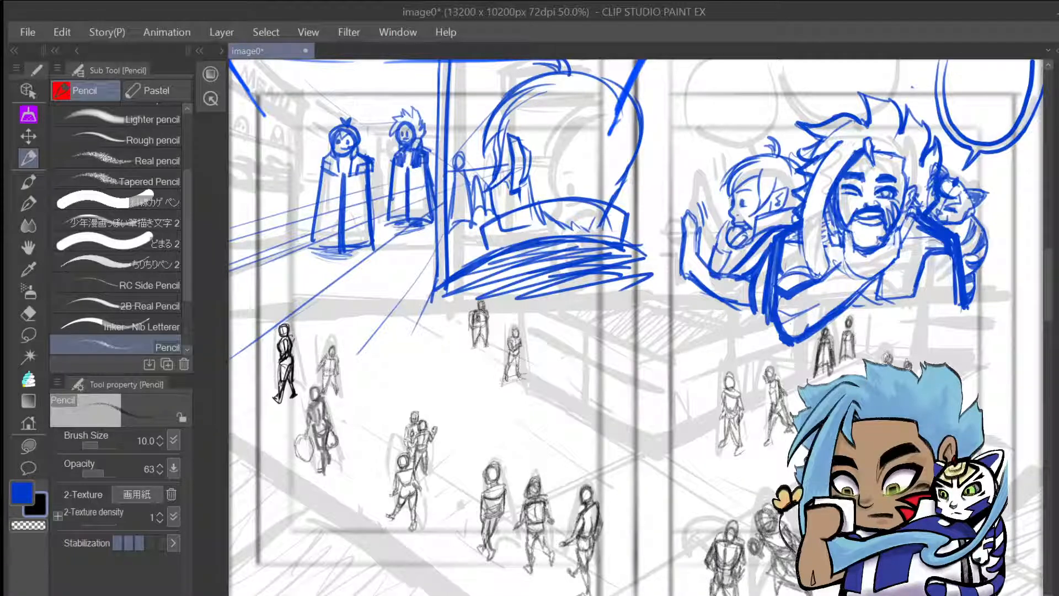
pyautogui.moveTo(841, 336); pyautogui.dragTo(846, 367)
# Look through the pen brushes, pick the G-pen at size 15, and test it with one stroke over the stall, undoing it
pyautogui.click(28, 203)
pyautogui.moveTo(184, 256); pyautogui.dragTo(184, 314)
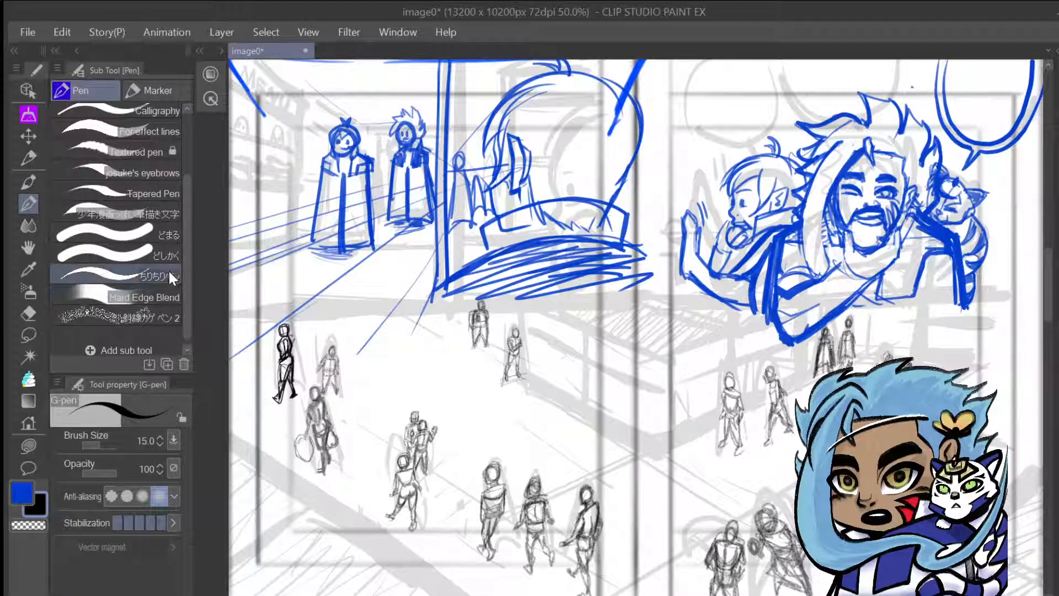
pyautogui.moveTo(183, 264); pyautogui.dragTo(184, 206)
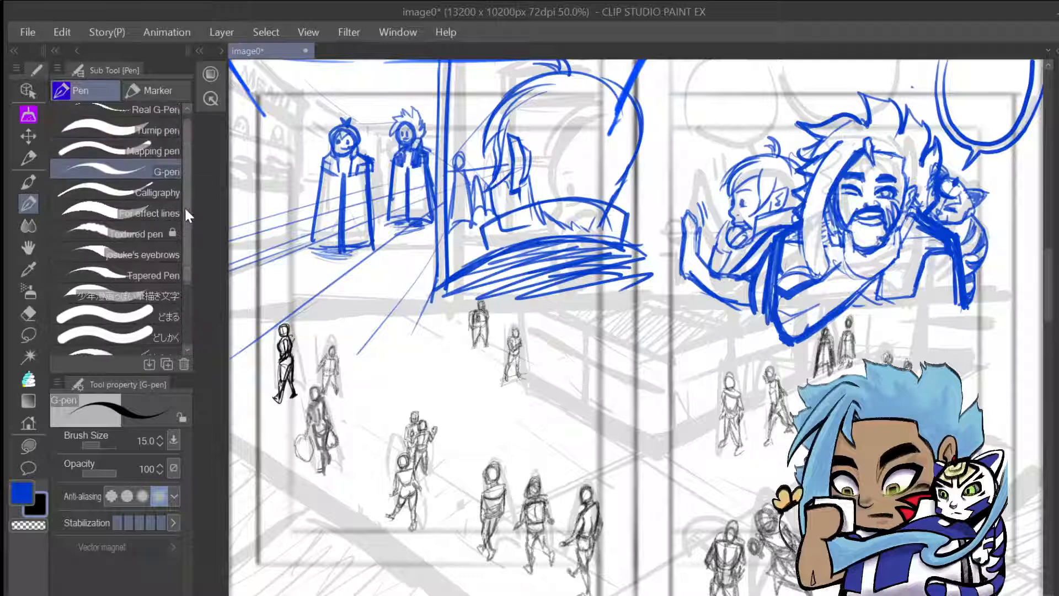
pyautogui.click(173, 125)
pyautogui.scroll(1, 184, 184)
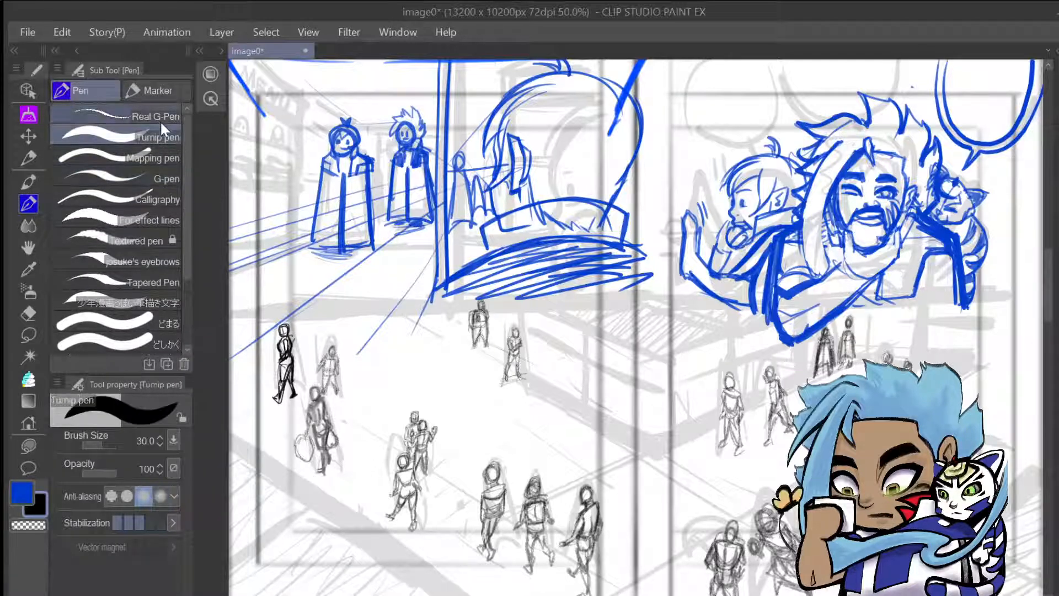
pyautogui.click(157, 158)
pyautogui.click(168, 177)
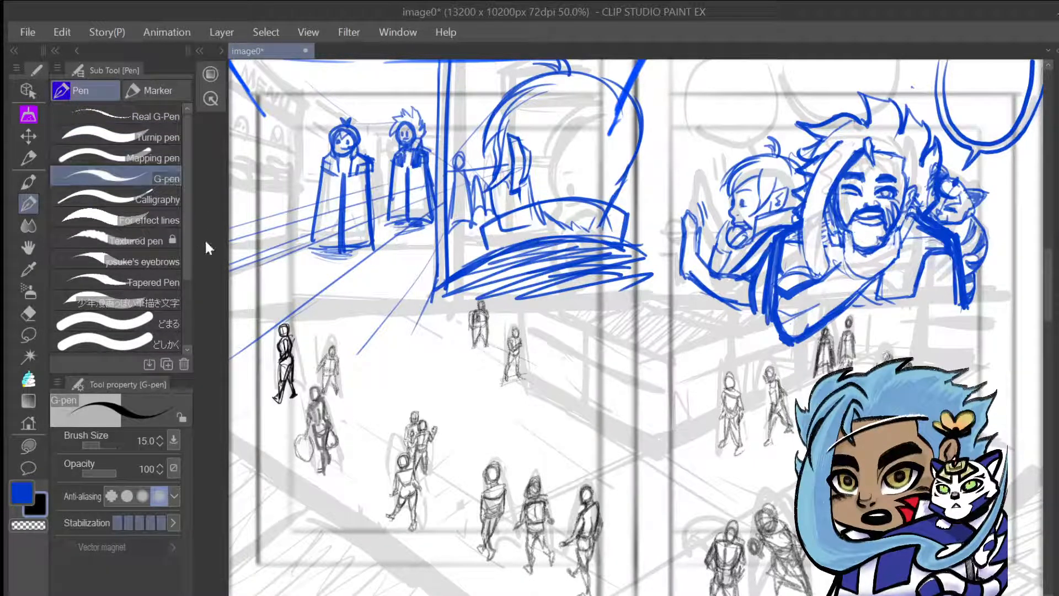
pyautogui.moveTo(662, 370); pyautogui.dragTo(663, 466)
pyautogui.hotkey('ctrl', 'z')
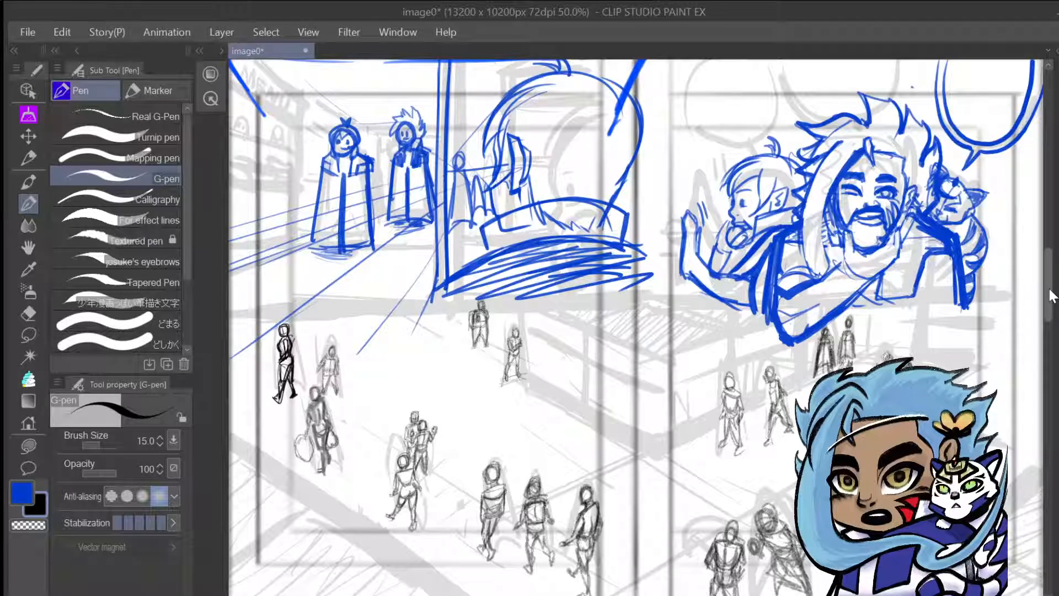
# Draw the head, torso and one leg of the far standing figure beneath the large blue portrait in black G-pen at 100% zoom
pyautogui.moveTo(1050, 289); pyautogui.dragTo(1050, 290)
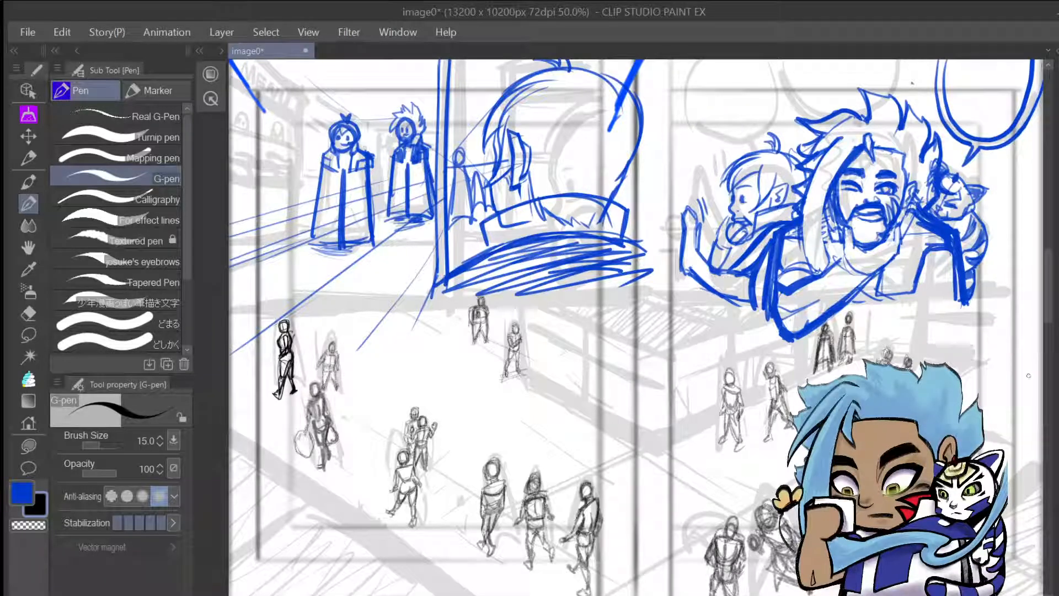
pyautogui.hotkey('ctrl', '+')
pyautogui.hotkey('ctrl', '+')
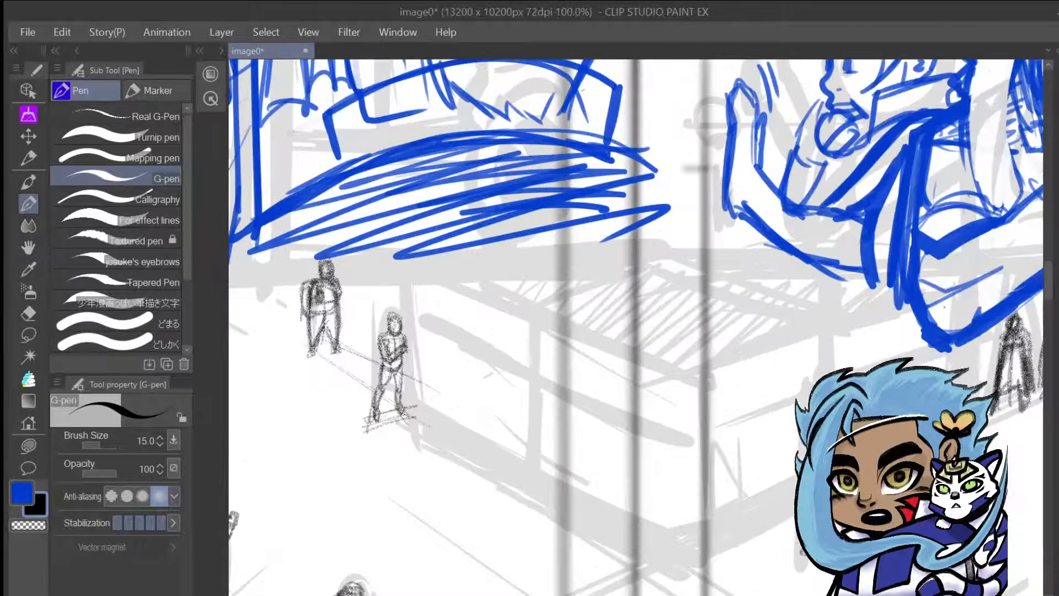
pyautogui.moveTo(636, 326); pyautogui.dragTo(231, 322)
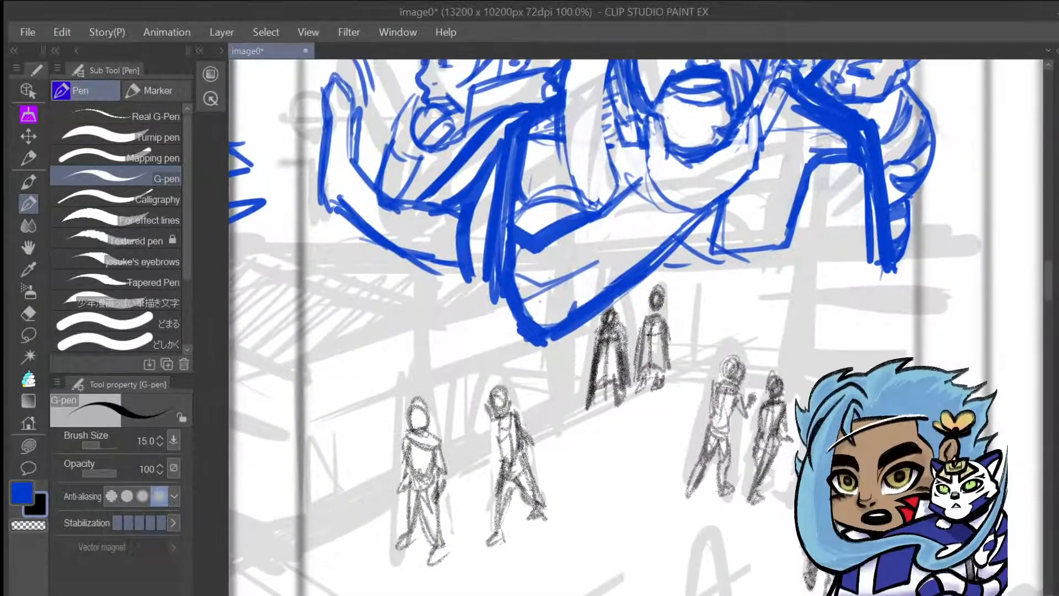
pyautogui.moveTo(652, 297)
pyautogui.mouseDown()
pyautogui.moveTo(664, 300)
pyautogui.moveTo(649, 316)
pyautogui.moveTo(667, 317)
pyautogui.moveTo(645, 318)
pyautogui.moveTo(667, 319)
pyautogui.moveTo(648, 341)
pyautogui.moveTo(665, 320)
pyautogui.moveTo(649, 349)
pyautogui.moveTo(660, 347)
pyautogui.mouseUp()
pyautogui.moveTo(661, 339)
pyautogui.mouseDown()
pyautogui.moveTo(651, 353)
pyautogui.moveTo(661, 344)
pyautogui.mouseUp()
pyautogui.moveTo(660, 343); pyautogui.dragTo(654, 364)
pyautogui.moveTo(648, 354); pyautogui.dragTo(658, 378)
pyautogui.moveTo(661, 366); pyautogui.dragTo(656, 397)
pyautogui.moveTo(651, 395); pyautogui.dragTo(665, 394)
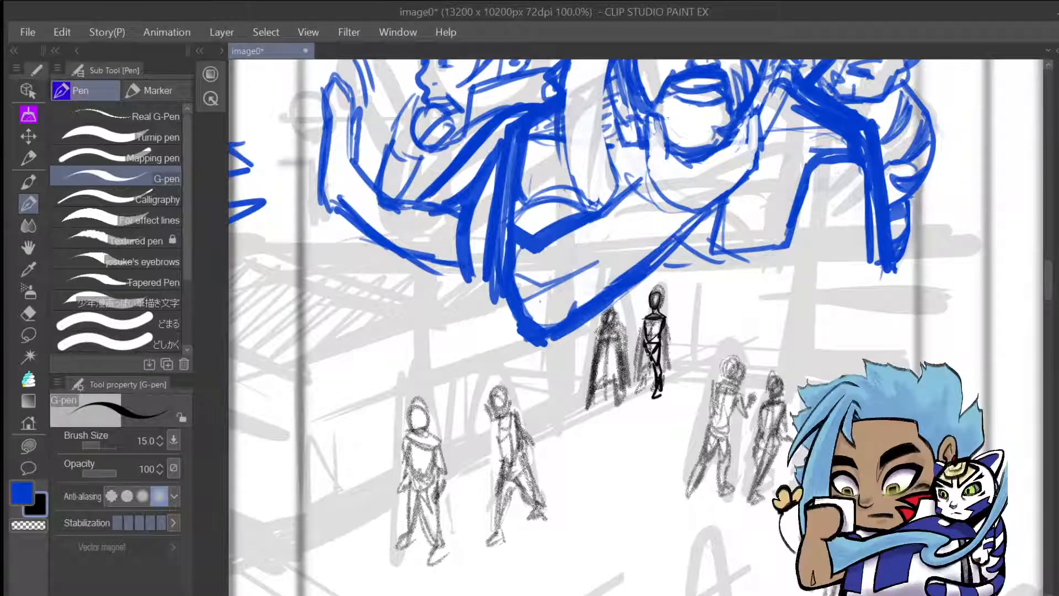
# Add the far standing figure's second leg, darken its head, and draw both arms along the body
pyautogui.moveTo(650, 353); pyautogui.dragTo(640, 393)
pyautogui.moveTo(651, 308)
pyautogui.mouseDown()
pyautogui.moveTo(658, 314)
pyautogui.moveTo(660, 302)
pyautogui.moveTo(664, 356)
pyautogui.mouseUp()
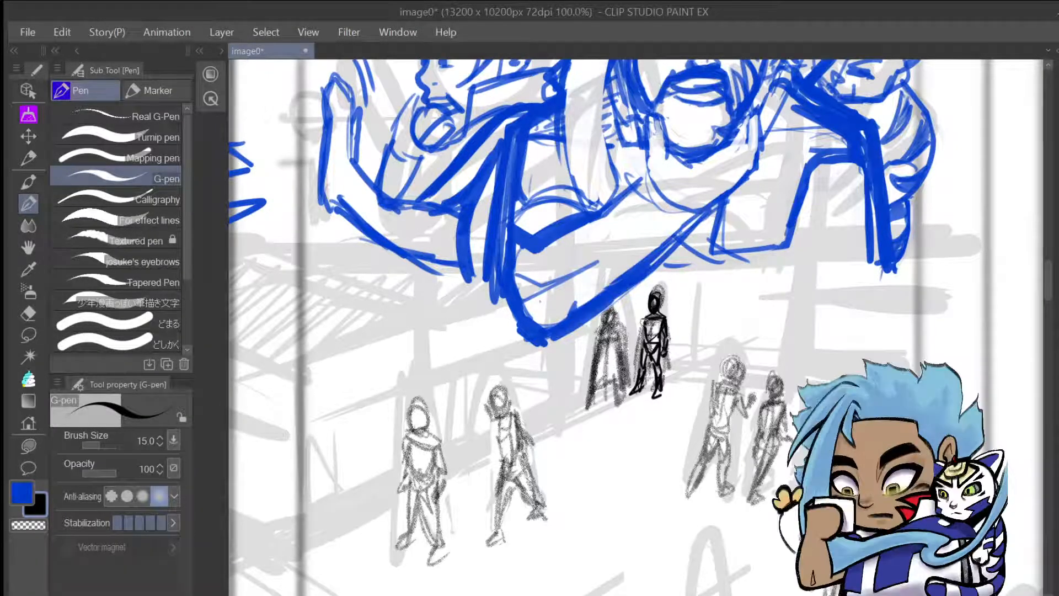
pyautogui.moveTo(653, 314); pyautogui.dragTo(640, 328)
pyautogui.moveTo(651, 320); pyautogui.dragTo(632, 354)
pyautogui.moveTo(644, 335); pyautogui.dragTo(627, 359)
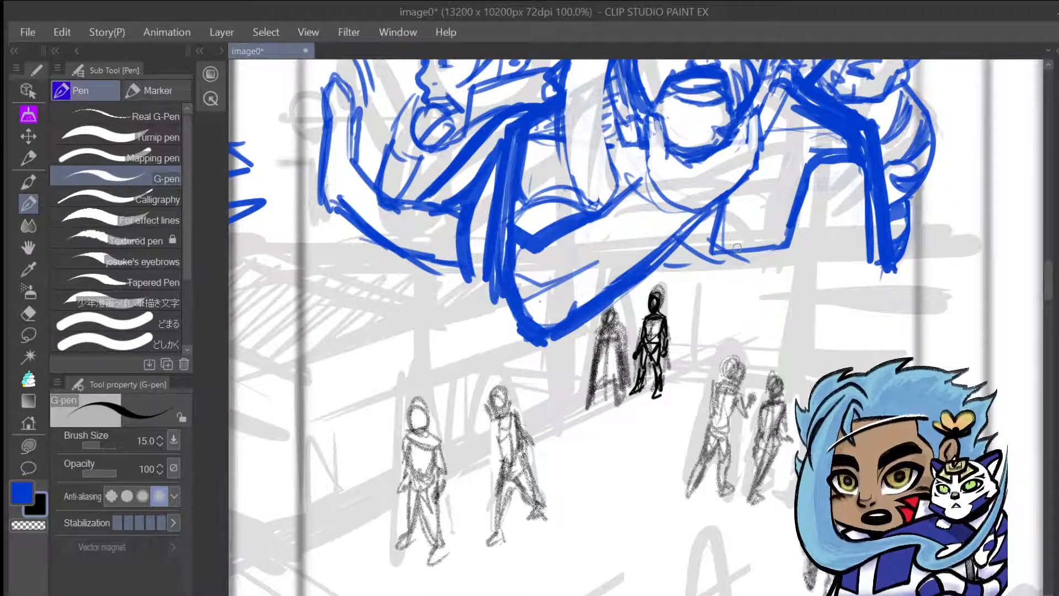
# Expand and widen the Color Wheel and Quick Access palettes, trying the Darker pencil shortcut before returning to the G-pen
pyautogui.click(210, 81)
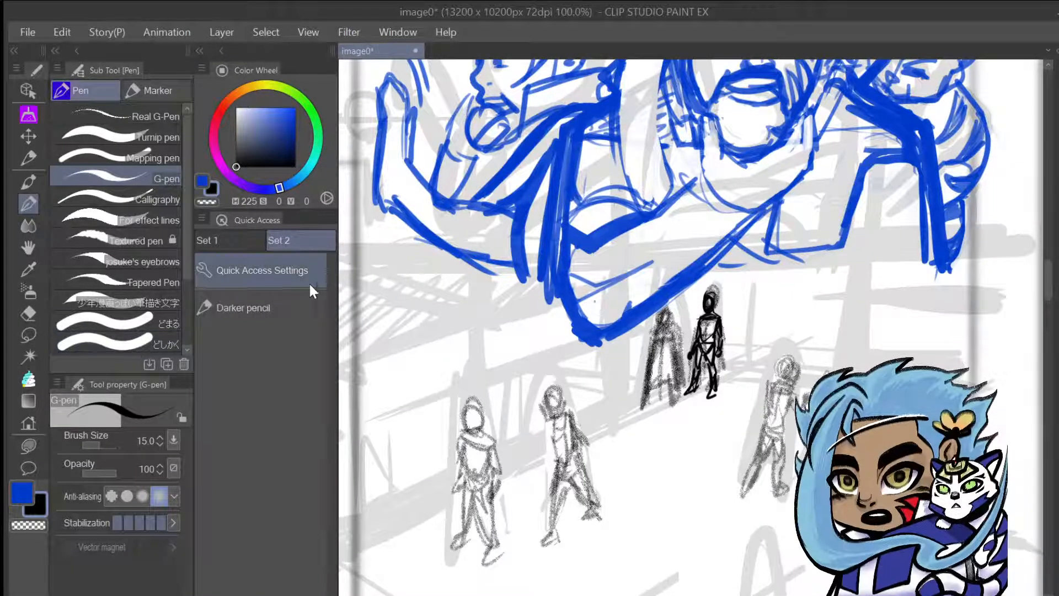
pyautogui.moveTo(252, 212)
pyautogui.mouseDown()
pyautogui.moveTo(252, 262)
pyautogui.moveTo(253, 211)
pyautogui.mouseUp()
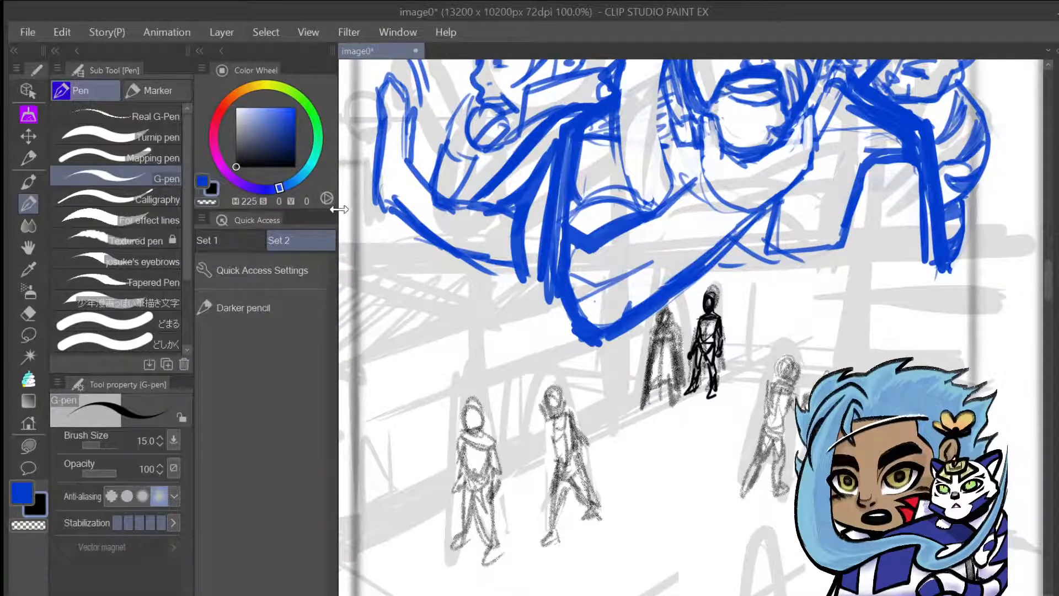
pyautogui.moveTo(336, 210)
pyautogui.mouseDown()
pyautogui.moveTo(360, 210)
pyautogui.moveTo(325, 215)
pyautogui.mouseUp()
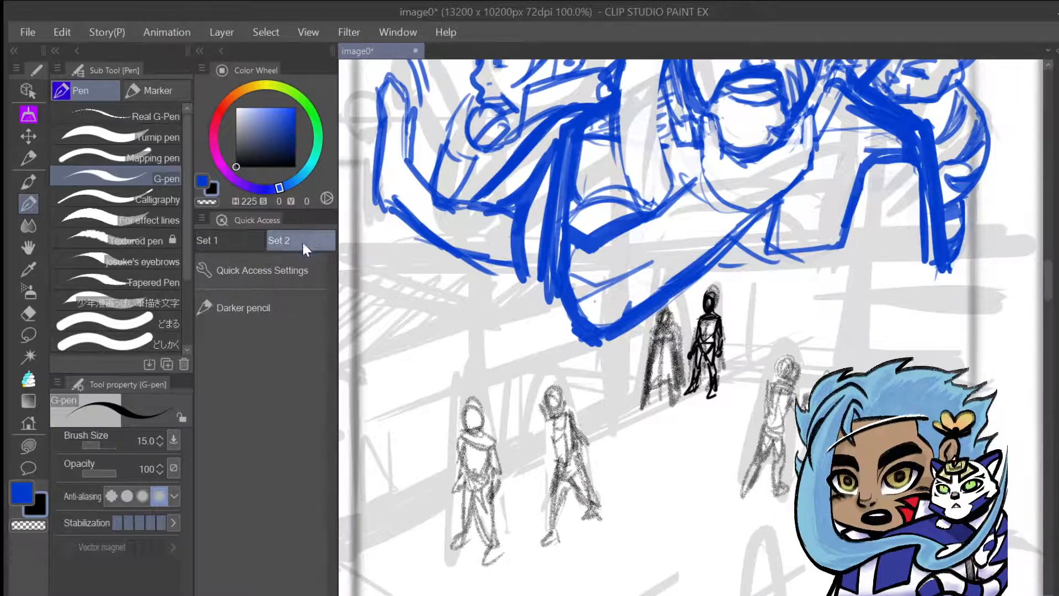
pyautogui.click(246, 309)
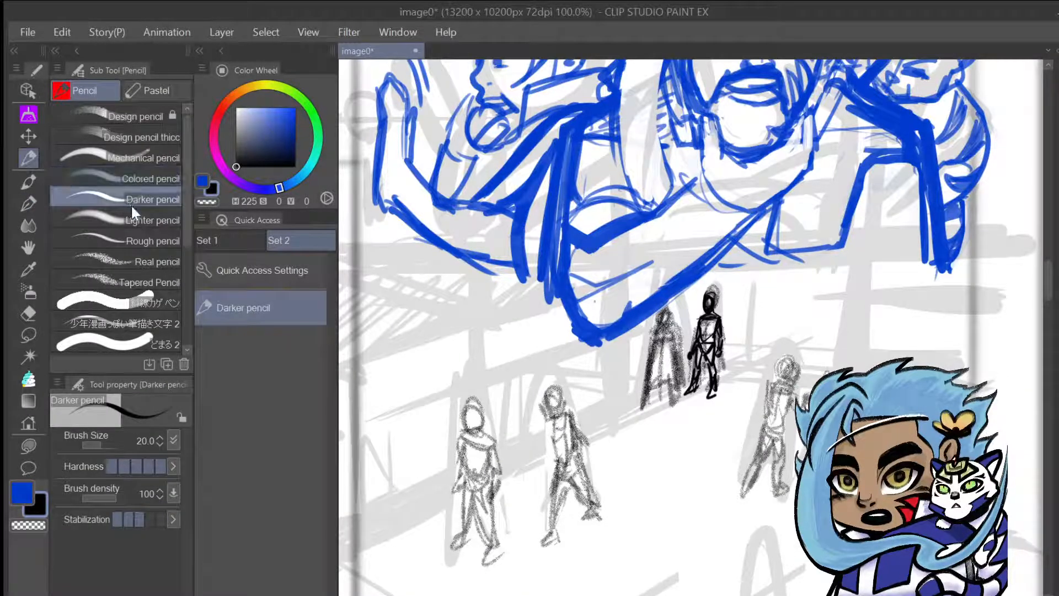
pyautogui.click(27, 207)
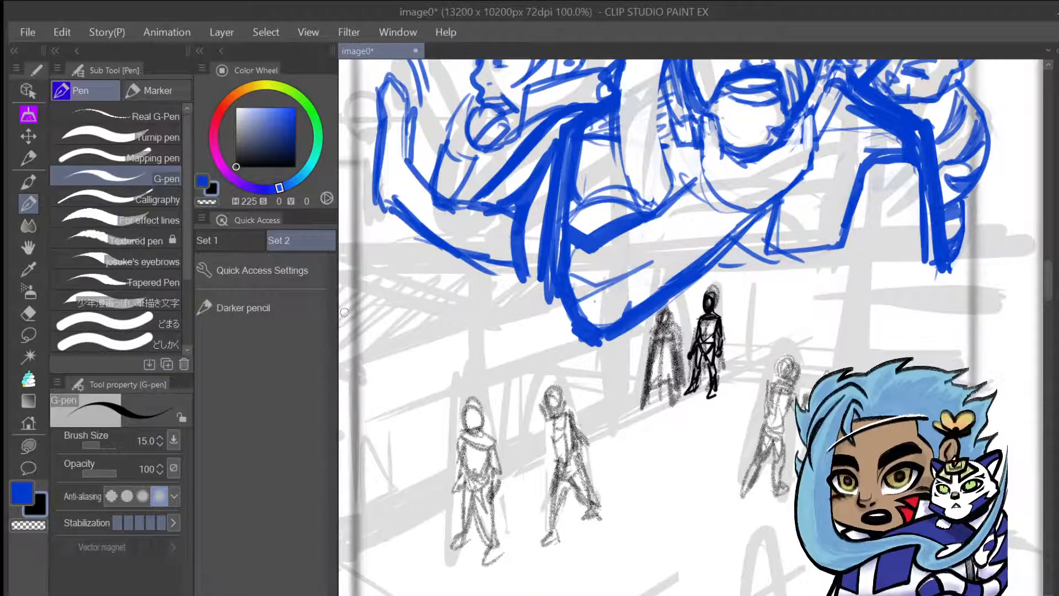
pyautogui.moveTo(339, 311); pyautogui.dragTo(365, 313)
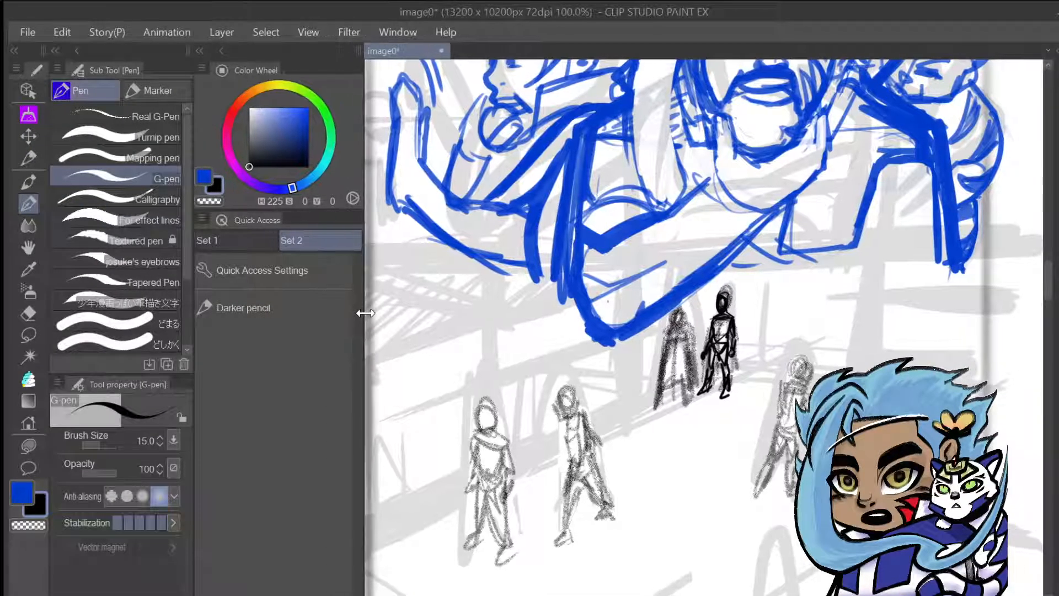
# Look through the Quick Access Settings categories, switching from Menu commands to Options, and close the dialog without adding anything
pyautogui.rightClick(266, 329)
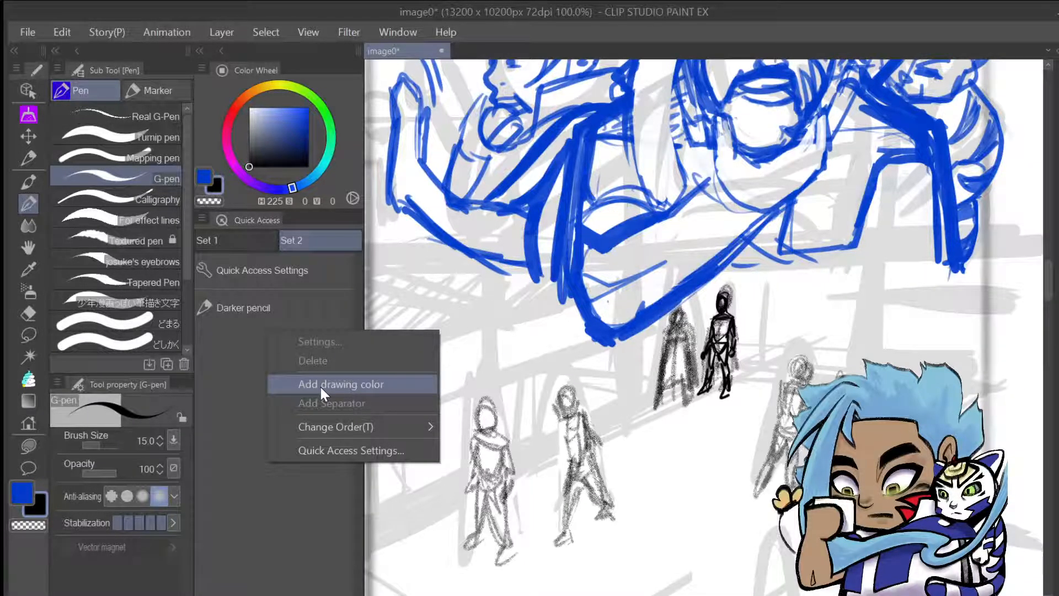
pyautogui.click(244, 281)
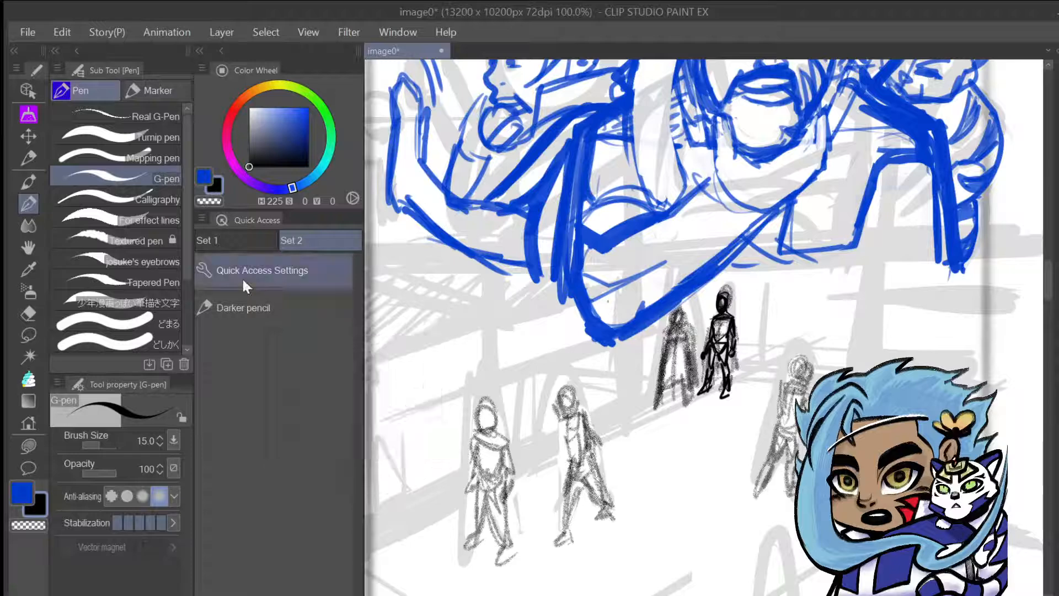
pyautogui.click(243, 281)
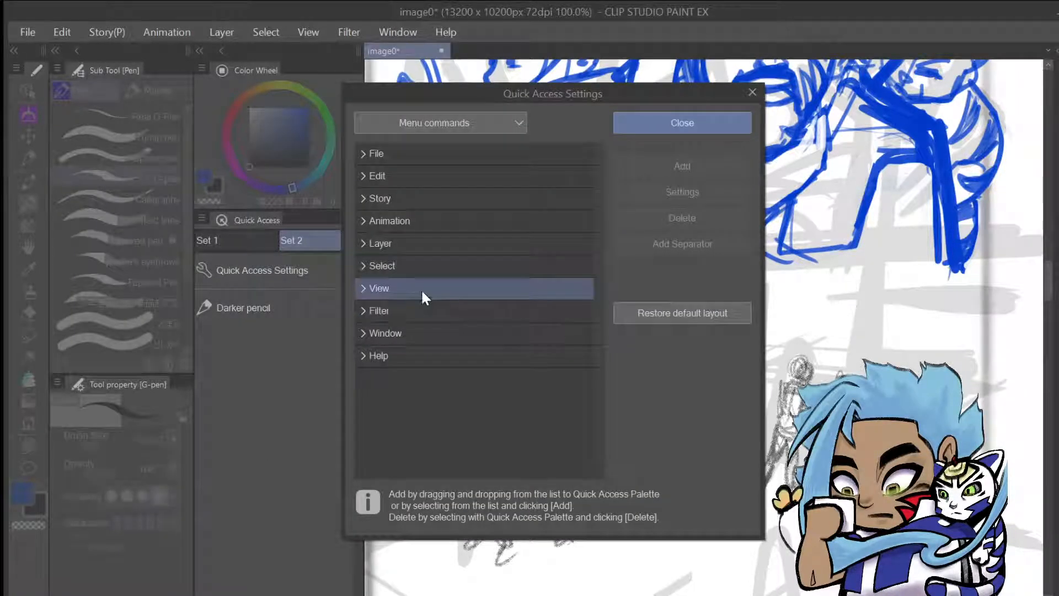
pyautogui.click(508, 124)
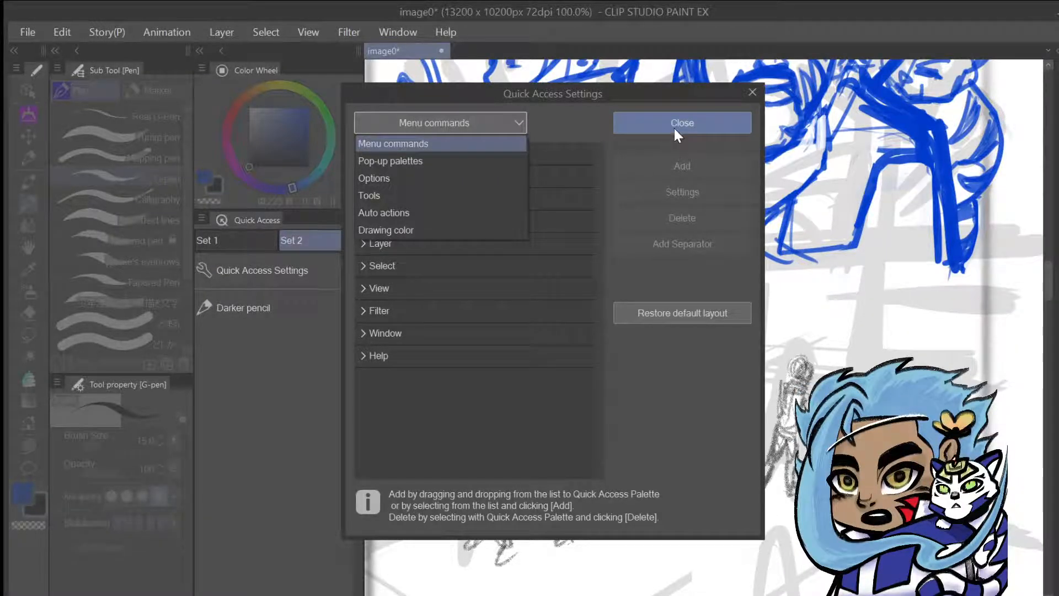
pyautogui.click(430, 180)
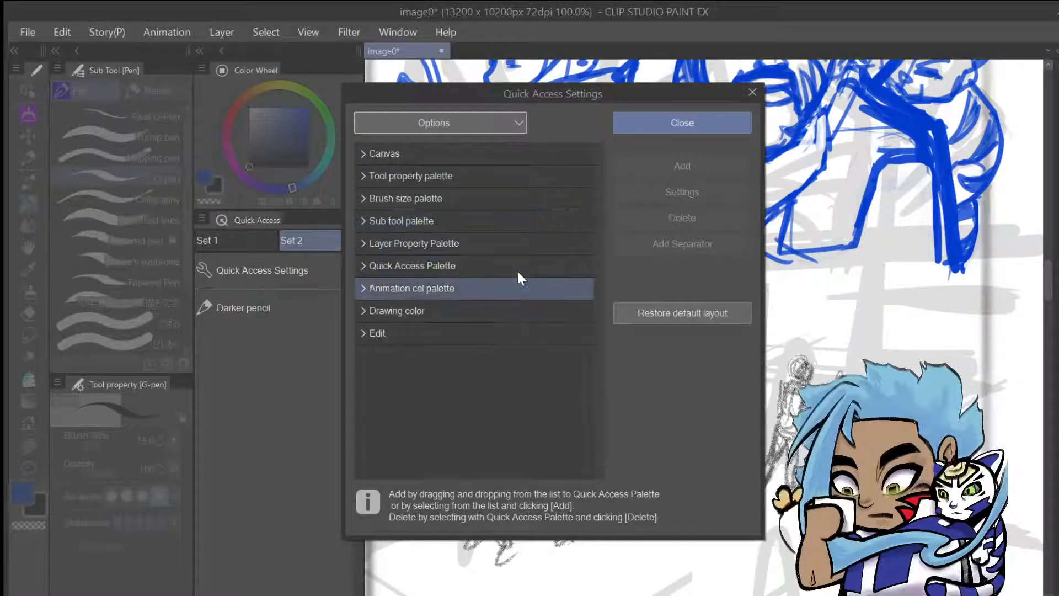
pyautogui.click(506, 119)
pyautogui.click(659, 130)
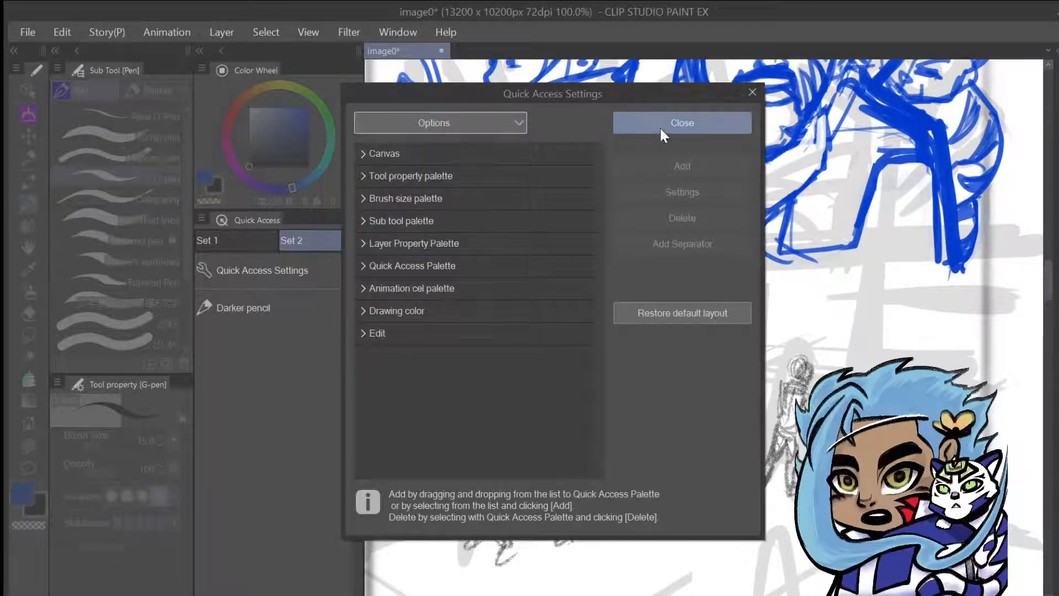
pyautogui.click(661, 128)
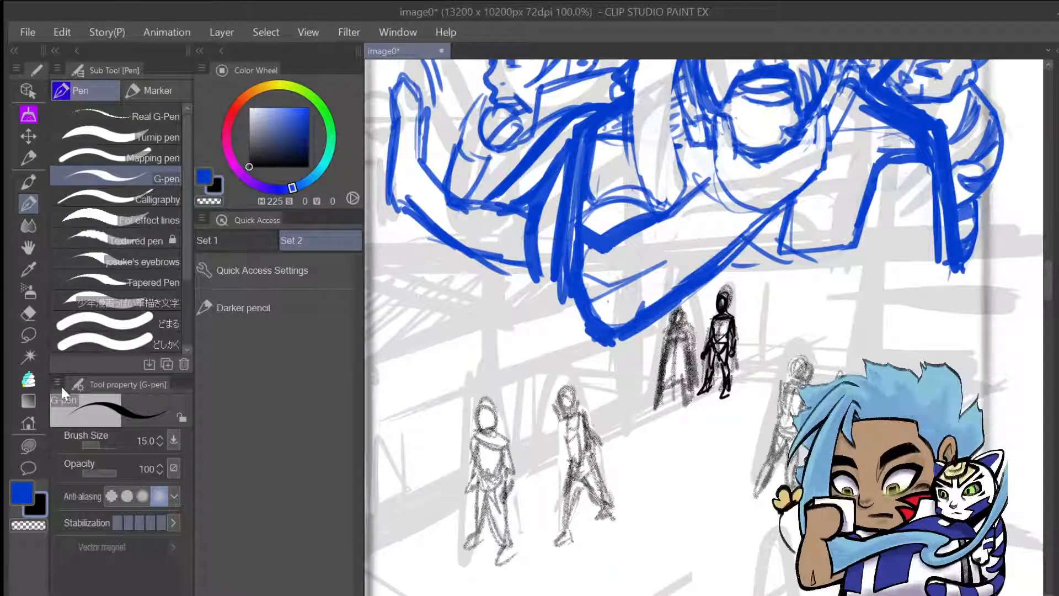
# Erase the black G-pen standing figure beneath the large blue portrait using the transparent drawing color
pyautogui.click(38, 526)
pyautogui.moveTo(737, 315)
pyautogui.mouseDown()
pyautogui.moveTo(719, 347)
pyautogui.moveTo(707, 402)
pyautogui.moveTo(706, 324)
pyautogui.moveTo(712, 364)
pyautogui.moveTo(714, 354)
pyautogui.moveTo(731, 373)
pyautogui.moveTo(723, 303)
pyautogui.mouseUp()
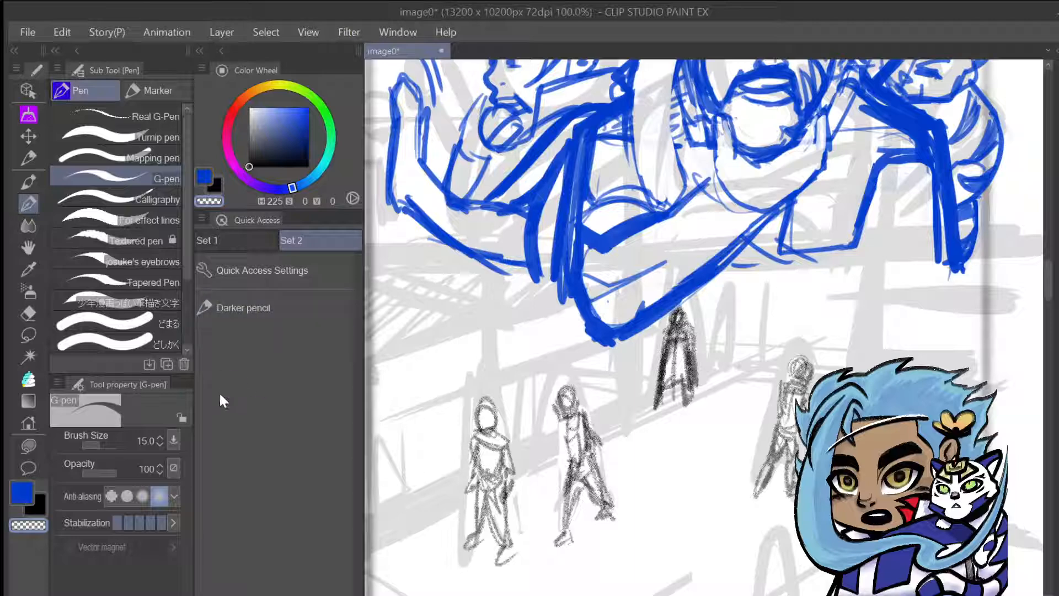
# Add the G-pen to Quick Access Set 2 below Darker pencil and look over the remaining pen brushes
pyautogui.moveTo(140, 178)
pyautogui.mouseDown()
pyautogui.moveTo(331, 418)
pyautogui.moveTo(282, 341)
pyautogui.mouseUp()
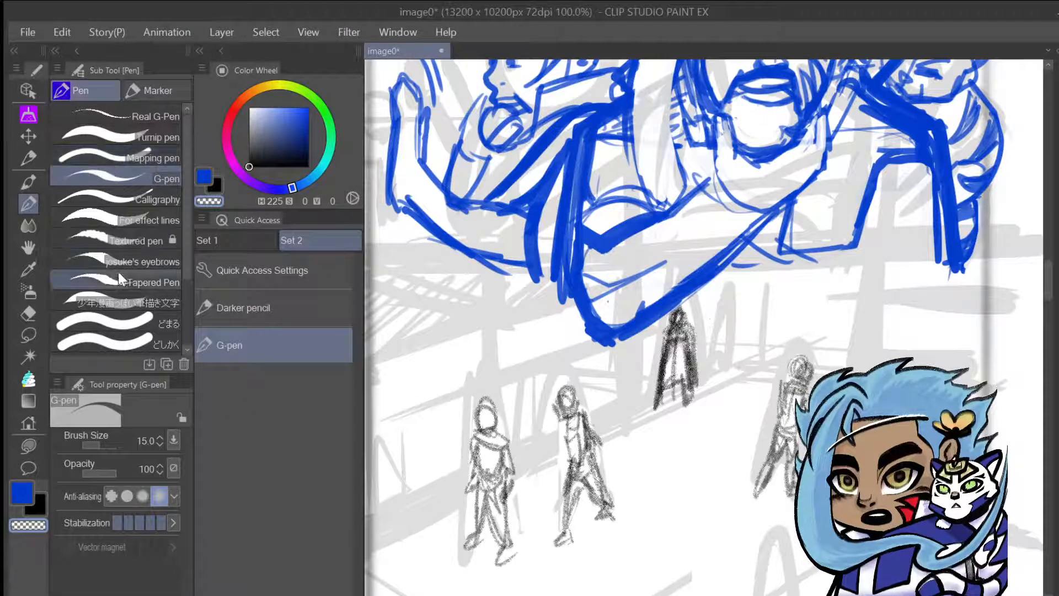
pyautogui.scroll(-3, 149, 264)
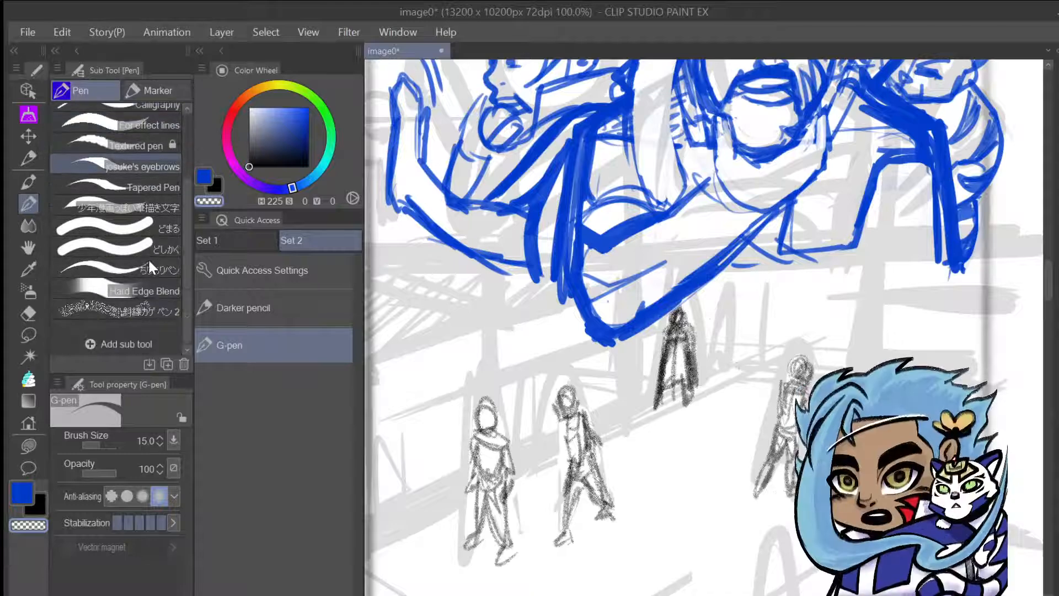
pyautogui.scroll(3, 154, 260)
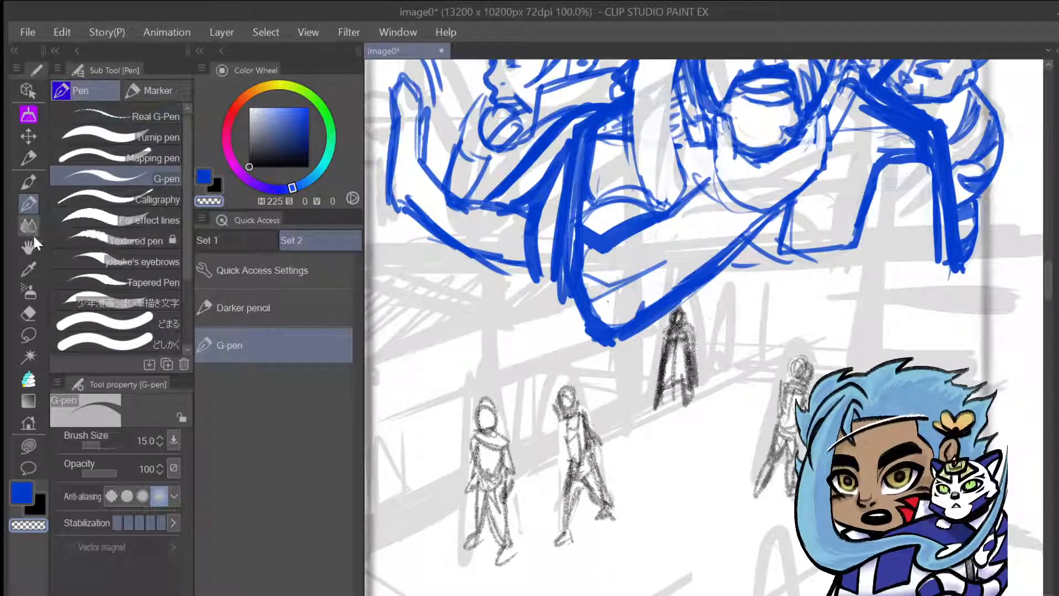
# Add the Design pencil and Design pencil thicc to Quick Access Set 2 above Darker pencil, and look over the remaining pencils
pyautogui.click(25, 190)
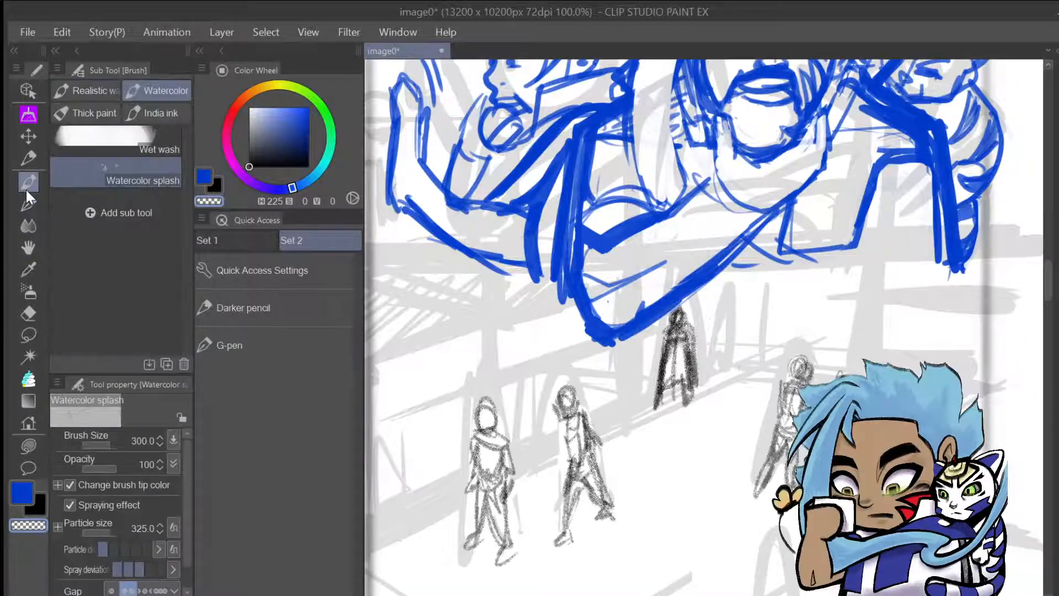
pyautogui.click(29, 157)
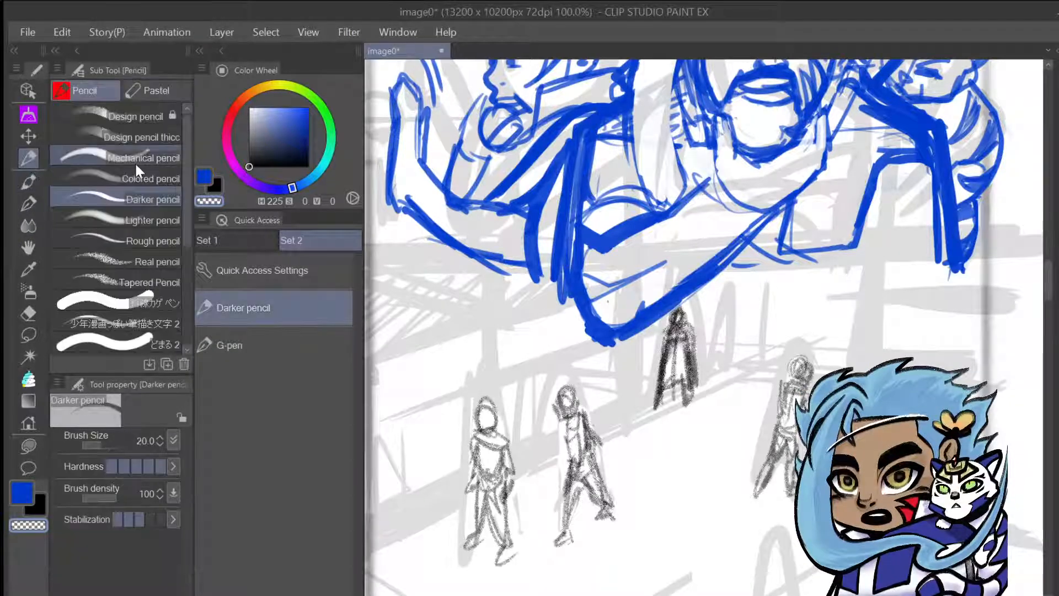
pyautogui.click(136, 118)
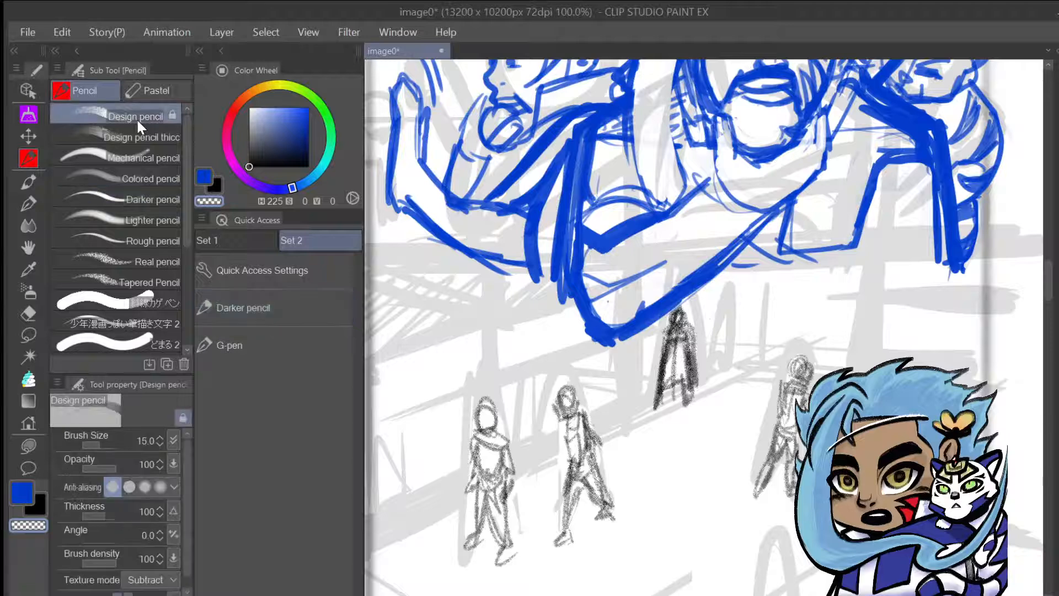
pyautogui.moveTo(134, 116)
pyautogui.mouseDown()
pyautogui.moveTo(269, 266)
pyautogui.moveTo(279, 306)
pyautogui.mouseUp()
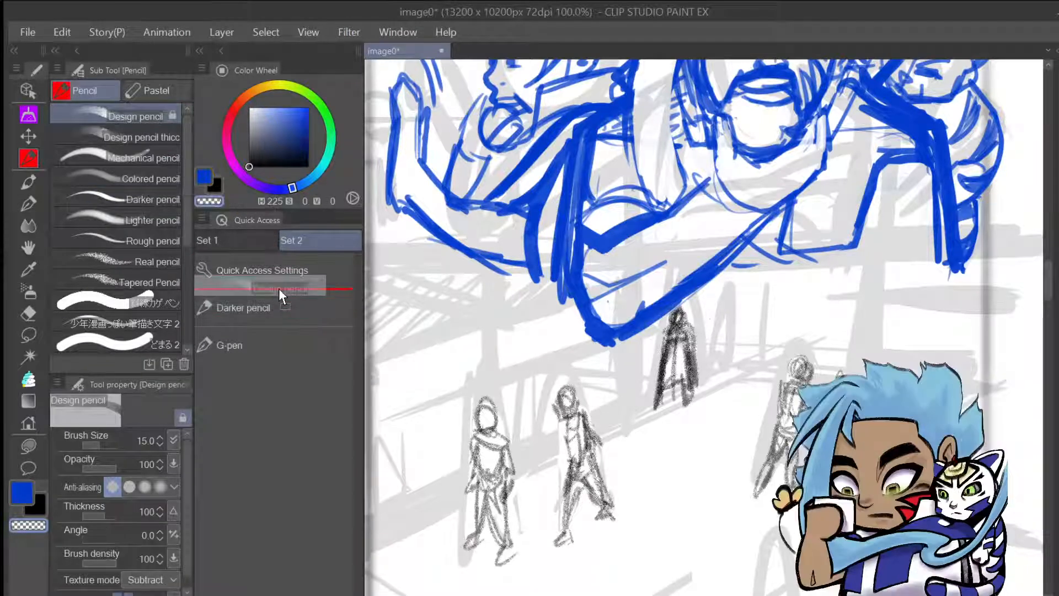
pyautogui.click(120, 136)
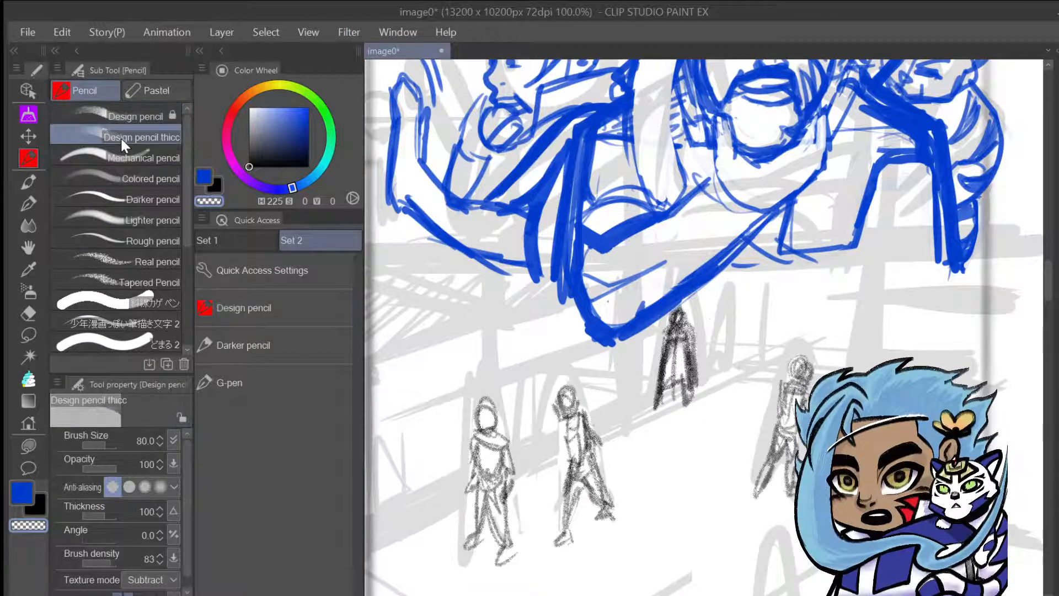
pyautogui.moveTo(112, 124)
pyautogui.mouseDown()
pyautogui.moveTo(205, 193)
pyautogui.moveTo(252, 336)
pyautogui.moveTo(260, 330)
pyautogui.mouseUp()
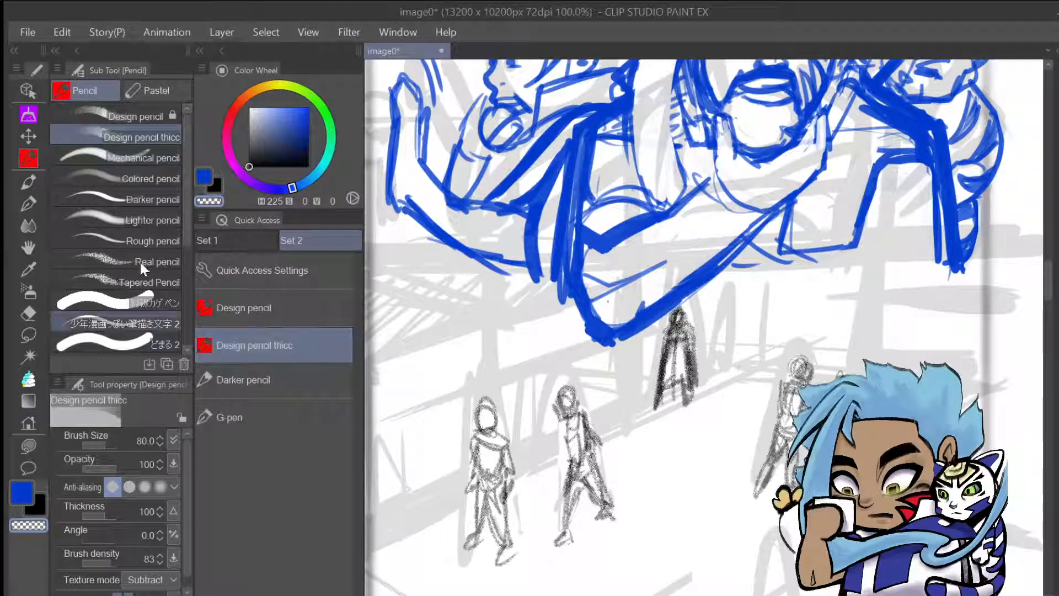
pyautogui.scroll(-2, 145, 240)
pyautogui.scroll(-2, 145, 241)
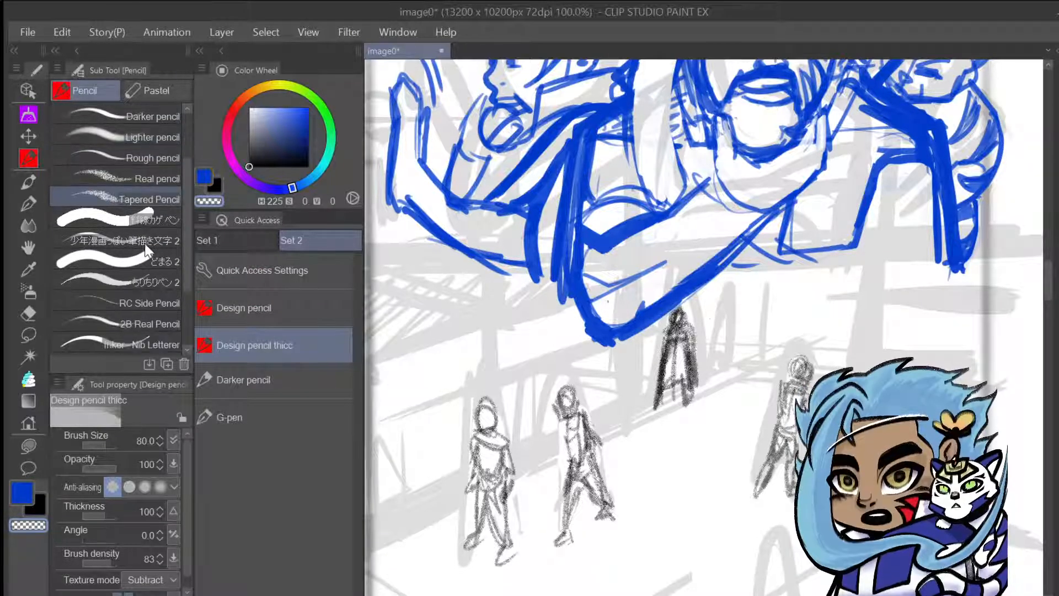
# Collapse the Sub Tool, Tool property and Tool palettes, and adjust the width of the Color Wheel and Quick Access column
pyautogui.click(200, 51)
pyautogui.click(200, 51)
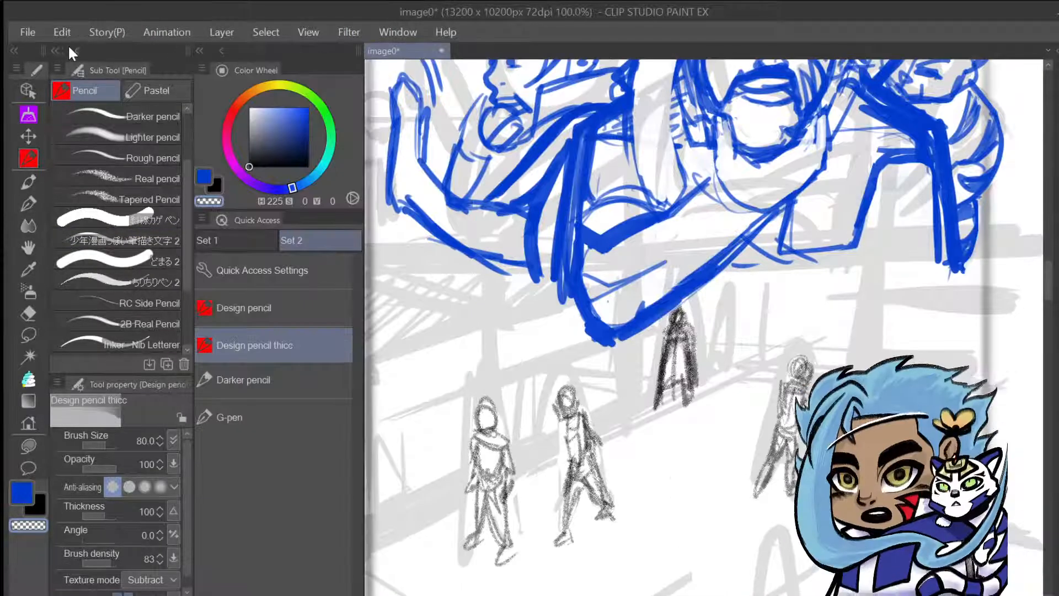
pyautogui.click(75, 49)
pyautogui.click(54, 50)
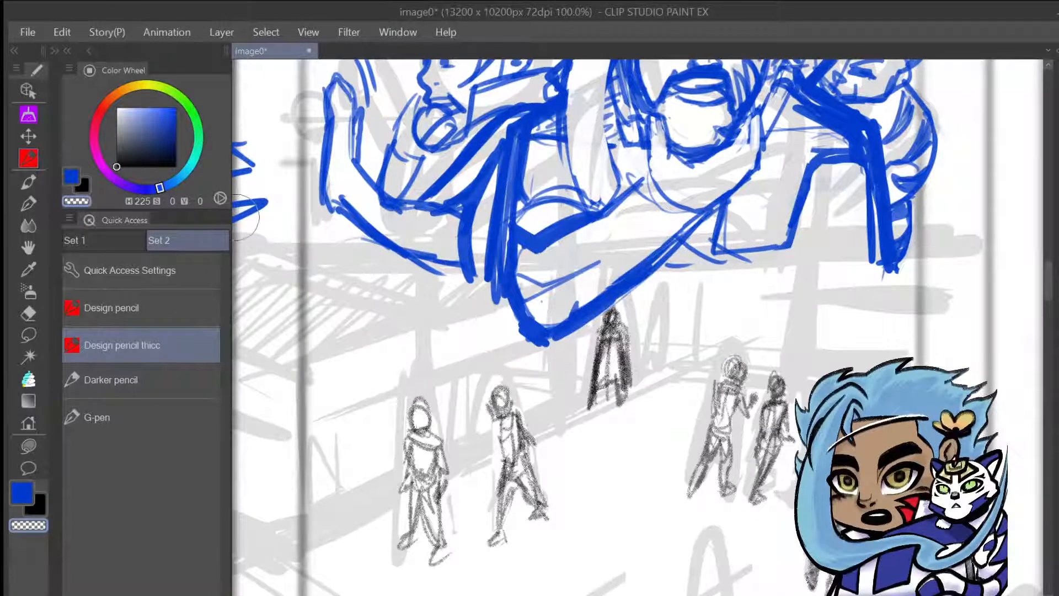
pyautogui.click(16, 45)
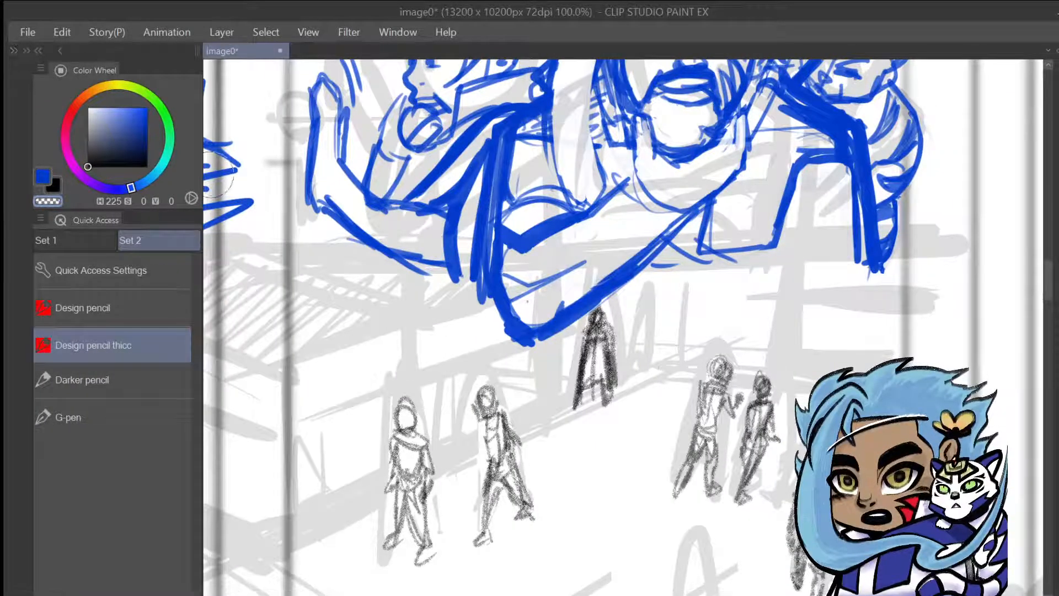
pyautogui.moveTo(200, 181); pyautogui.dragTo(176, 188)
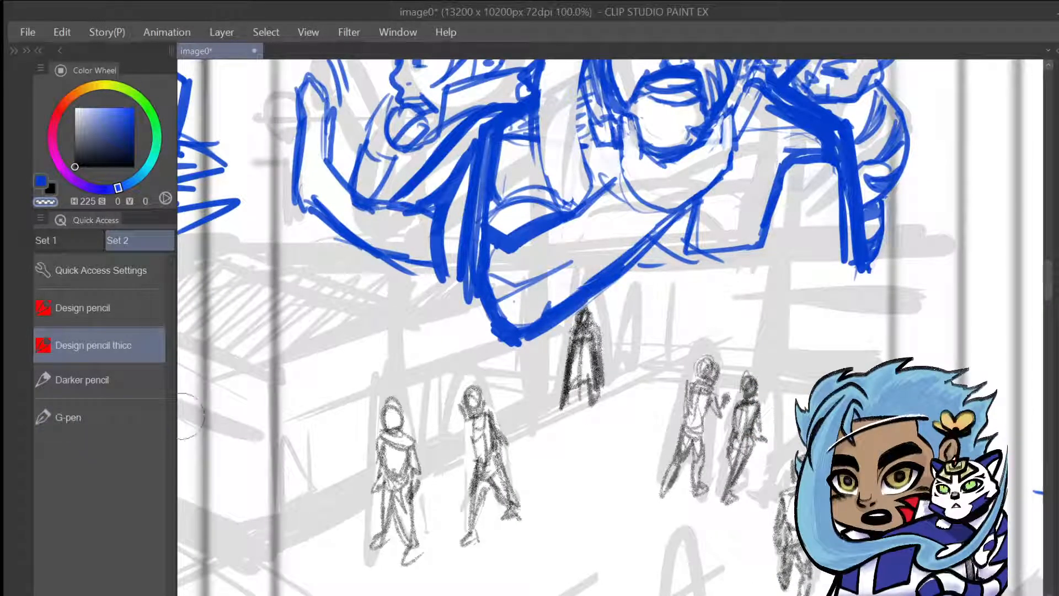
pyautogui.moveTo(175, 417); pyautogui.dragTo(231, 430)
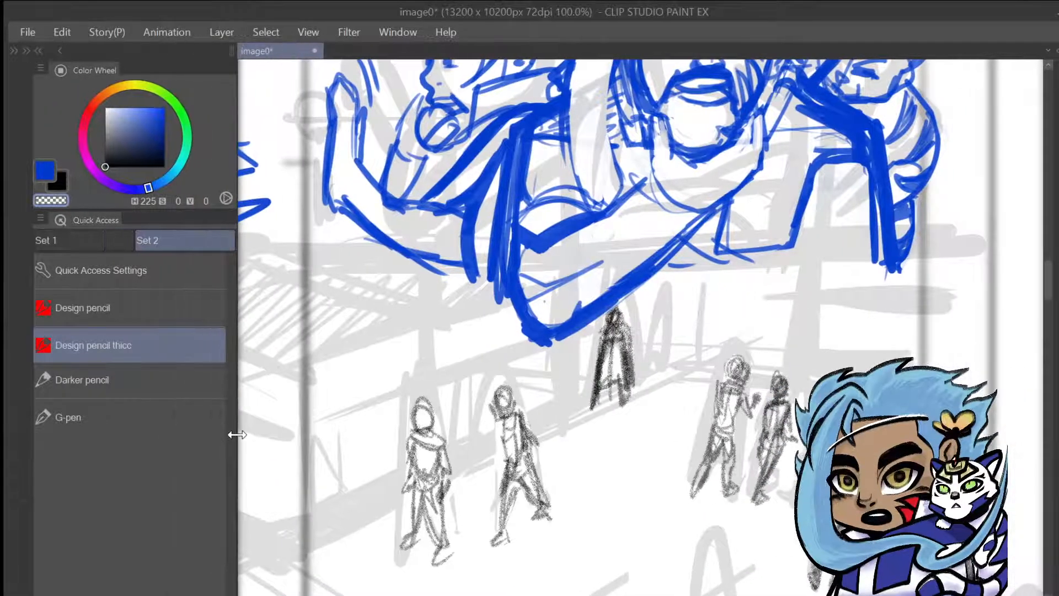
# Examine the Pop-up palettes and Tools categories in the Quick Access Settings, and close the dialog without adding anything
pyautogui.click(98, 263)
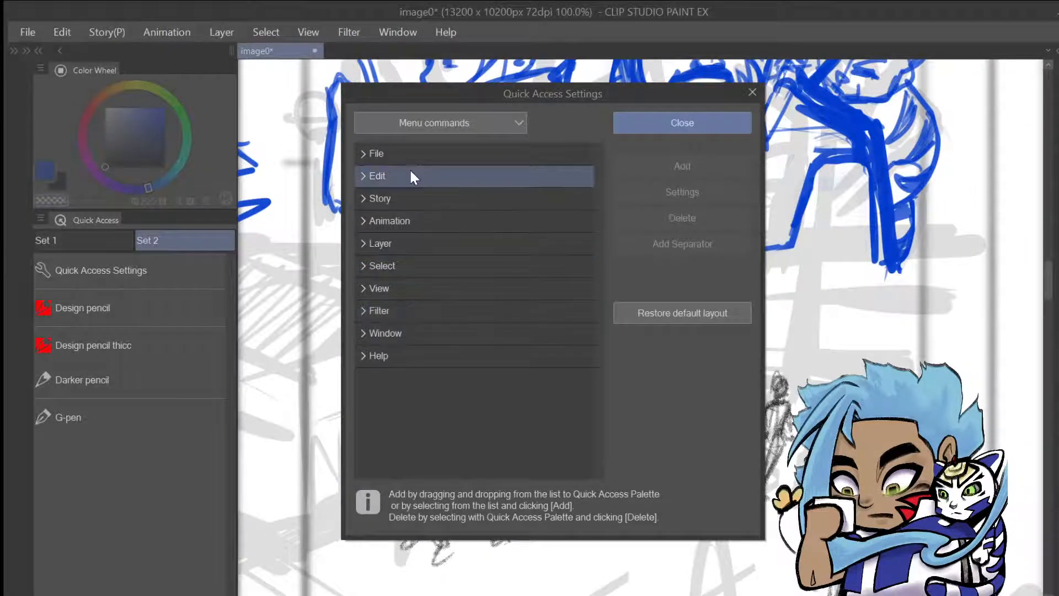
pyautogui.click(434, 125)
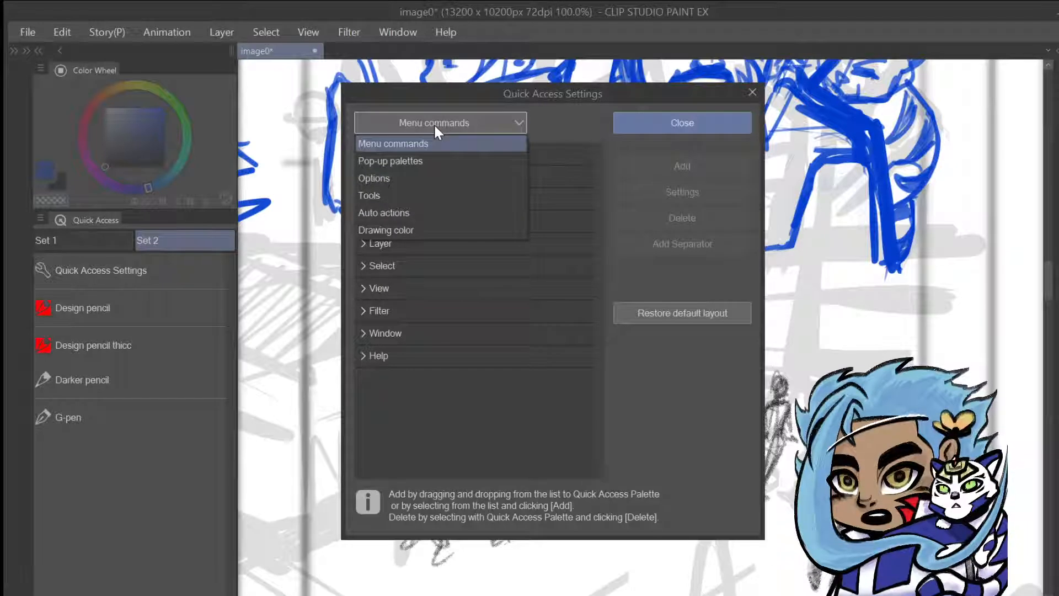
pyautogui.click(422, 161)
pyautogui.doubleClick(421, 157)
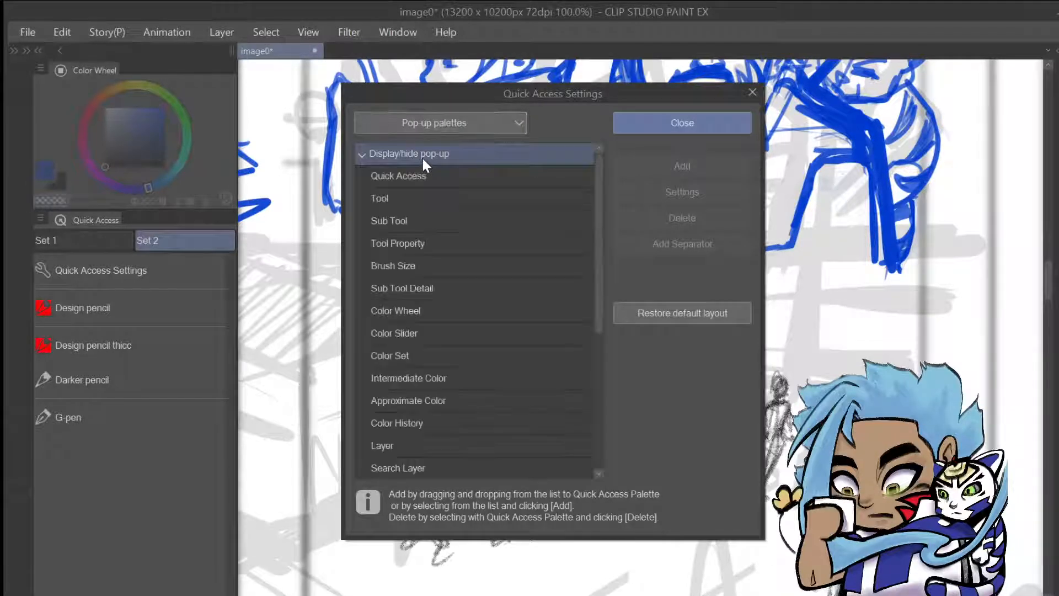
pyautogui.doubleClick(420, 153)
pyautogui.click(419, 126)
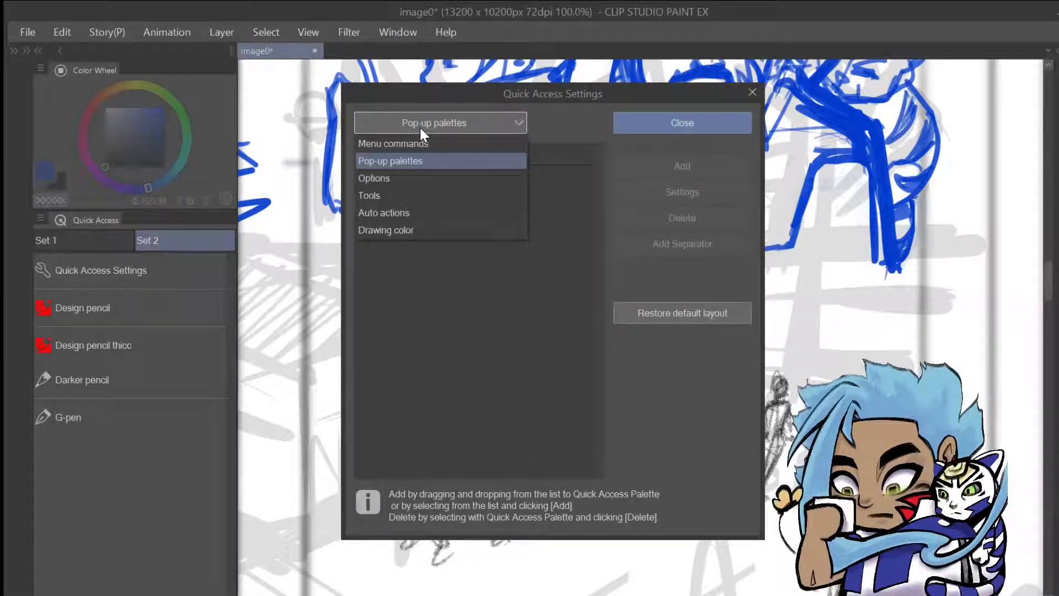
pyautogui.click(406, 197)
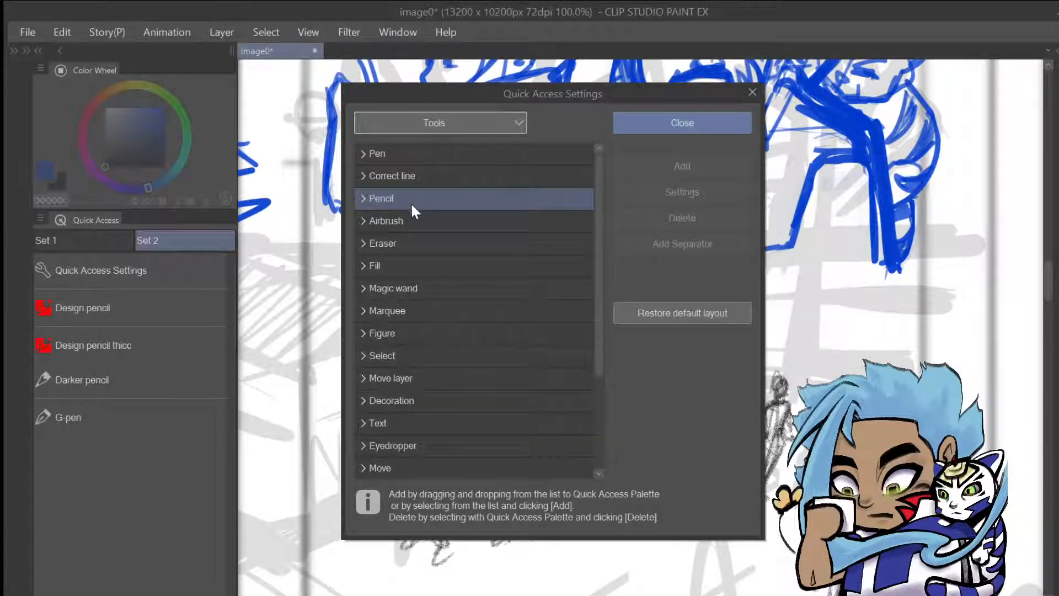
pyautogui.scroll(-2, 410, 204)
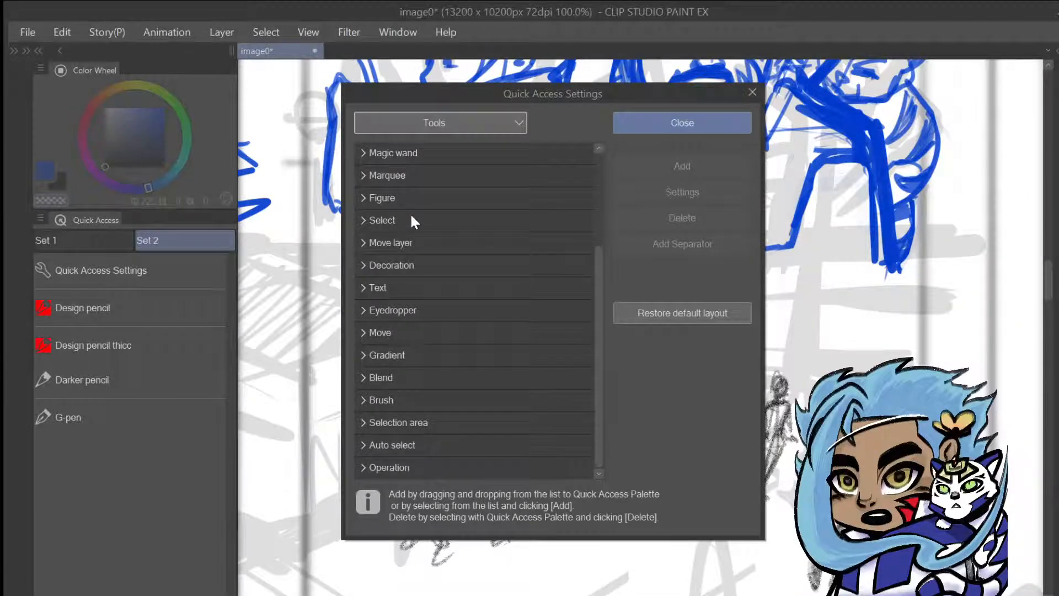
pyautogui.scroll(3, 411, 216)
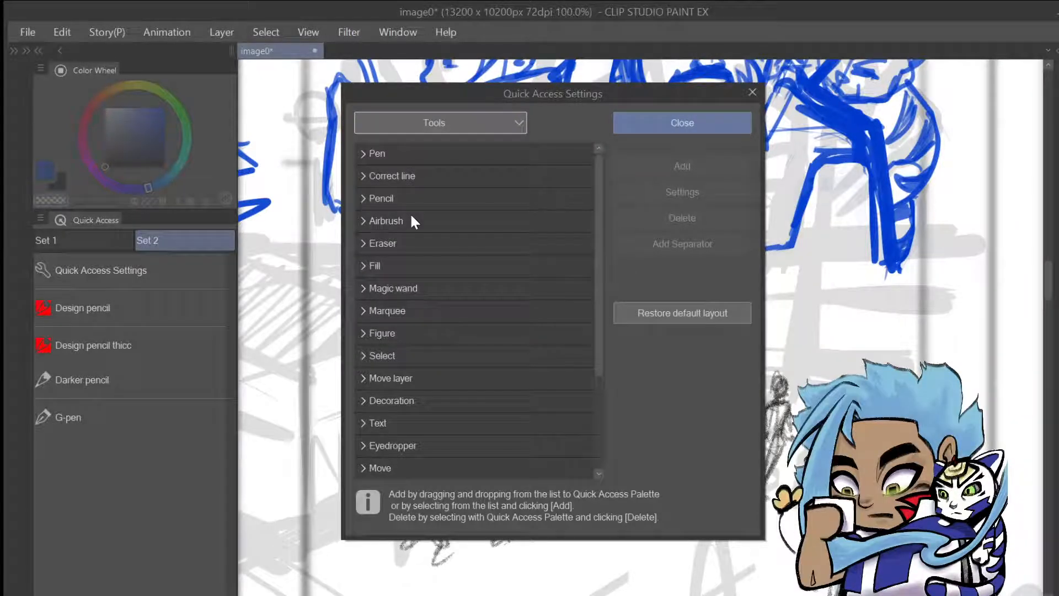
pyautogui.click(704, 130)
# Check the Quick Access palette's context options, reopen and close its settings, and display the commands in Set 1
pyautogui.rightClick(137, 483)
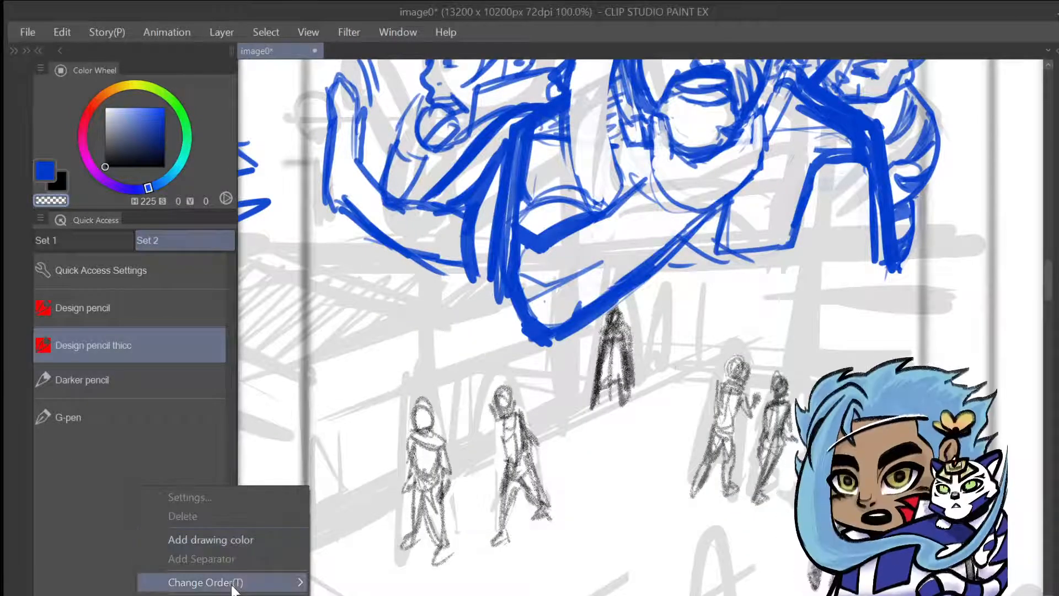
pyautogui.moveTo(234, 590)
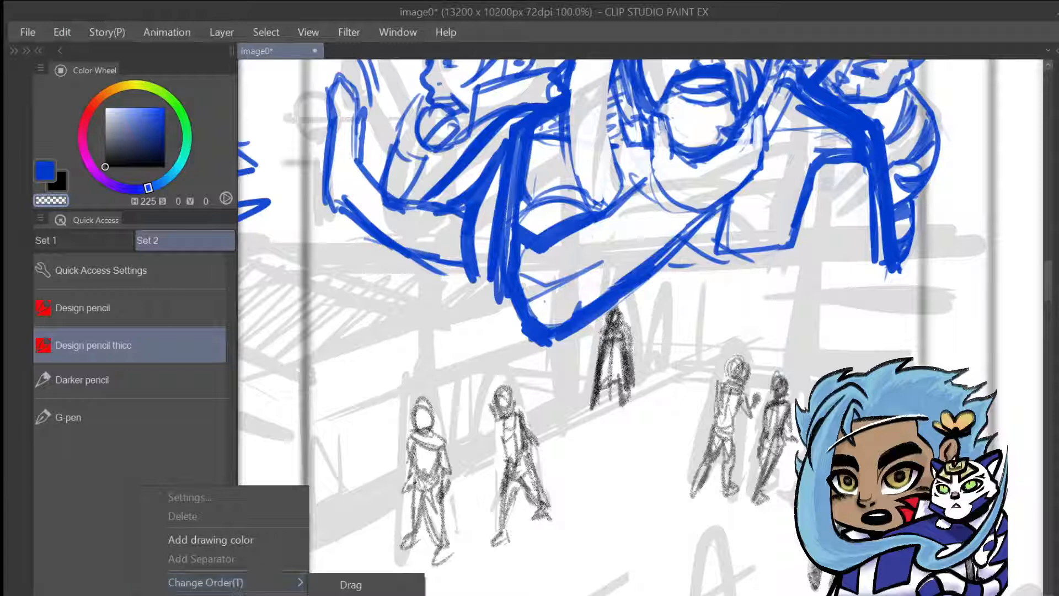
pyautogui.click(242, 594)
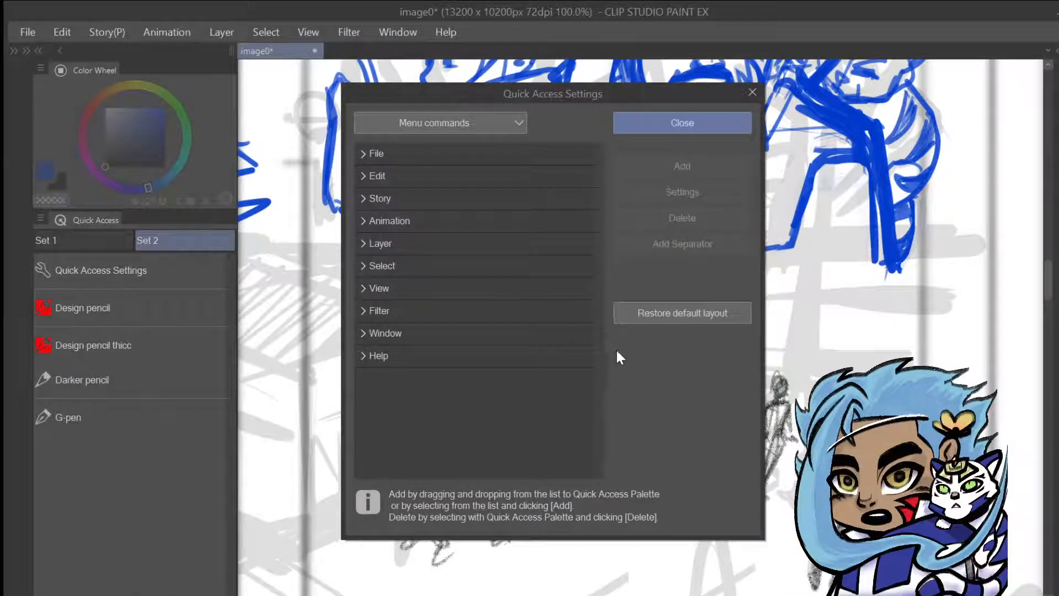
pyautogui.click(723, 121)
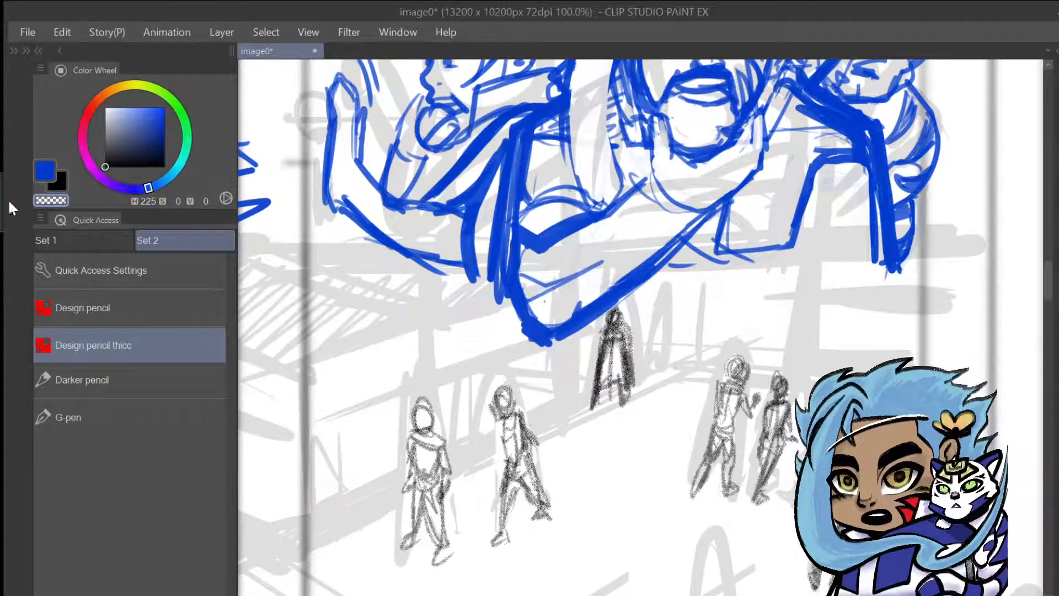
pyautogui.click(98, 240)
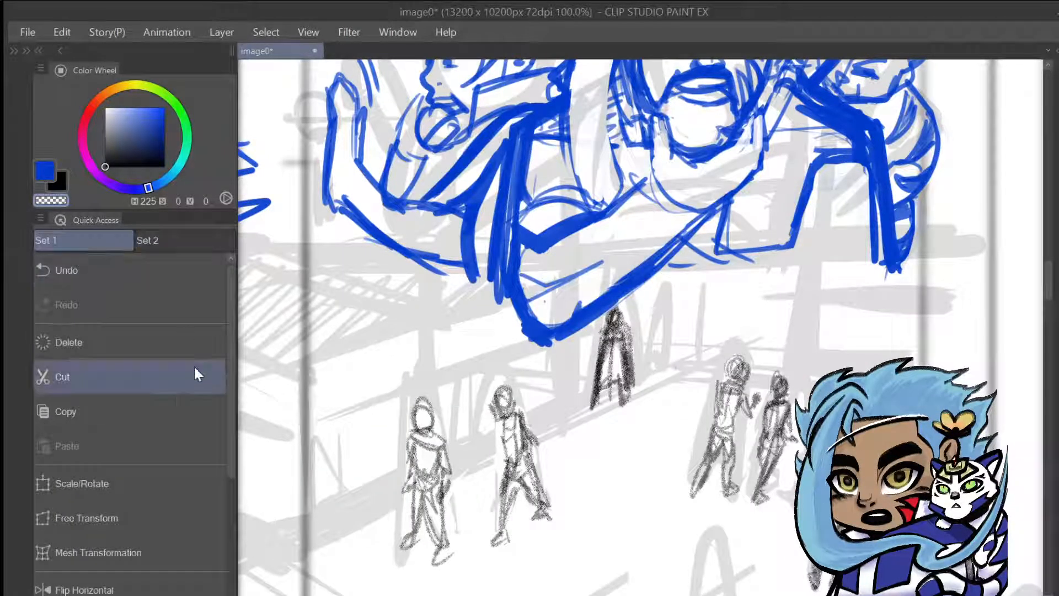
# Browse the commands in Quick Access Set 1, return to Set 2, and narrow the Color Wheel and Quick Access column
pyautogui.scroll(-5, 182, 386)
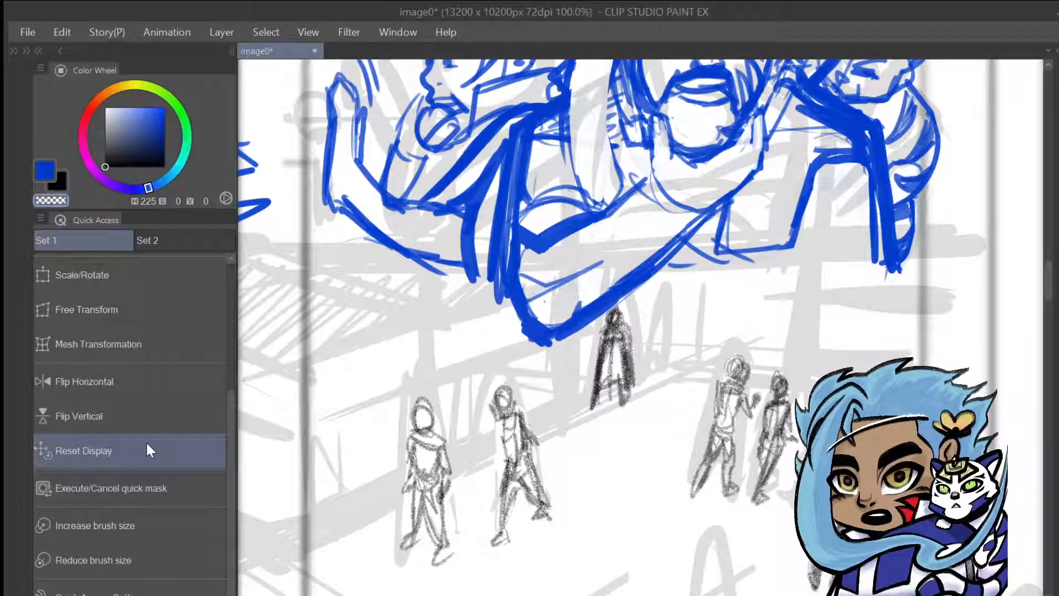
pyautogui.scroll(5, 147, 445)
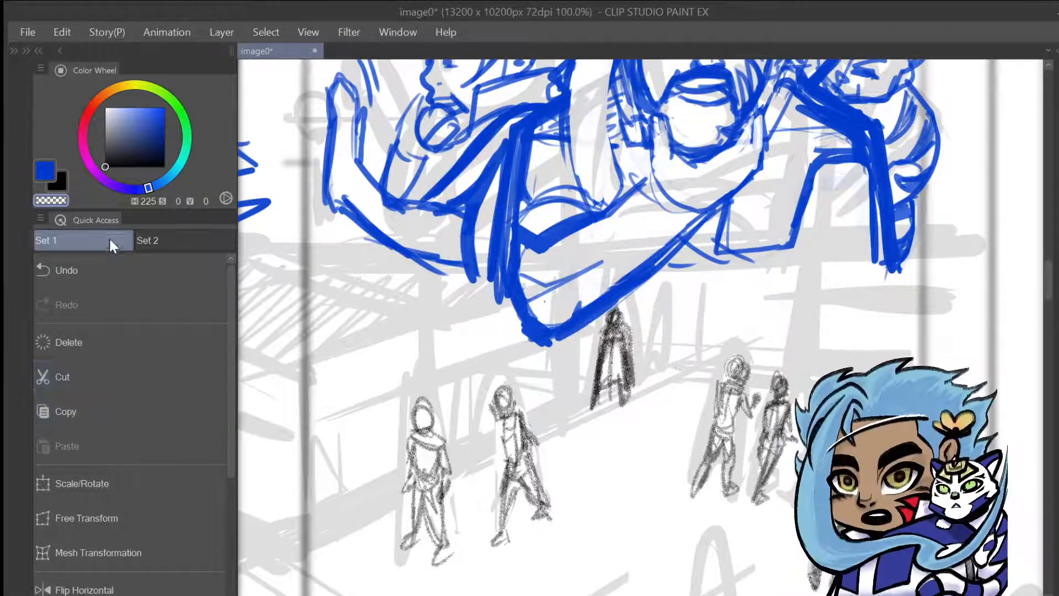
pyautogui.scroll(-5, 88, 379)
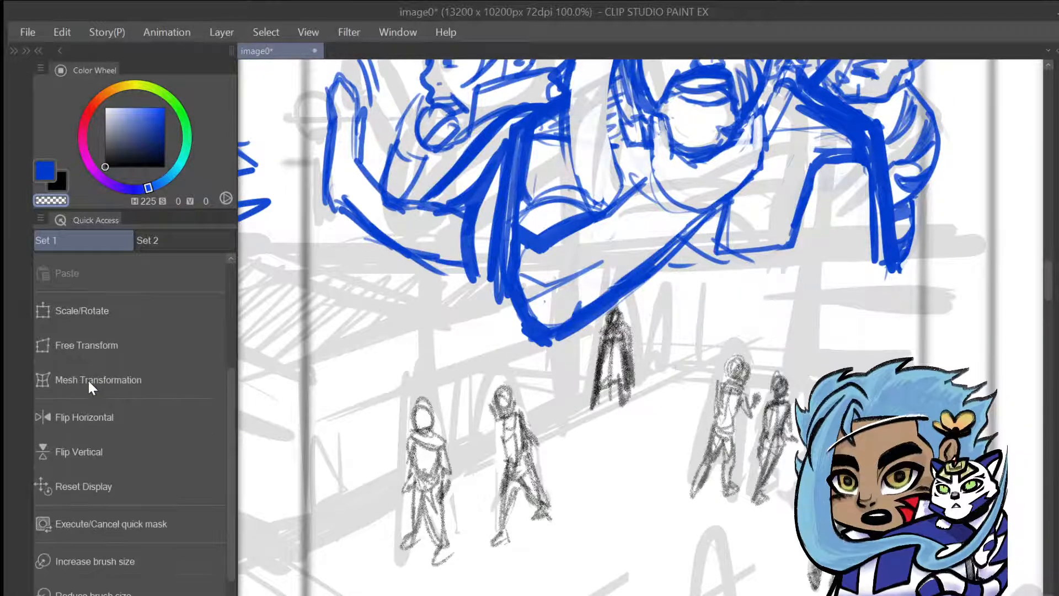
pyautogui.moveTo(232, 392); pyautogui.dragTo(178, 375)
pyautogui.click(121, 239)
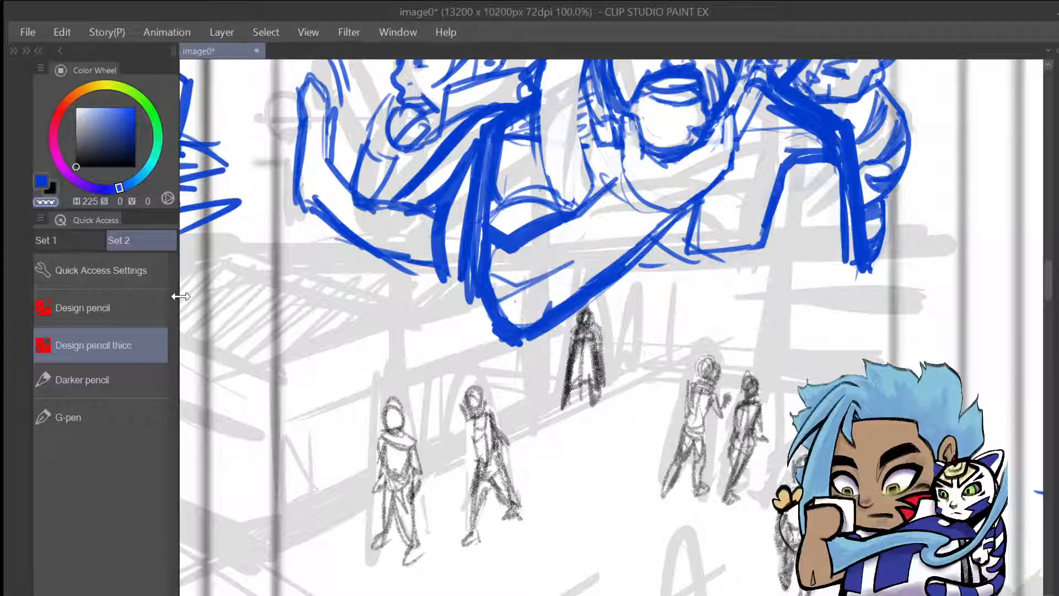
pyautogui.moveTo(181, 297)
pyautogui.mouseDown()
pyautogui.moveTo(453, 301)
pyautogui.moveTo(595, 290)
pyautogui.moveTo(177, 316)
pyautogui.mouseUp()
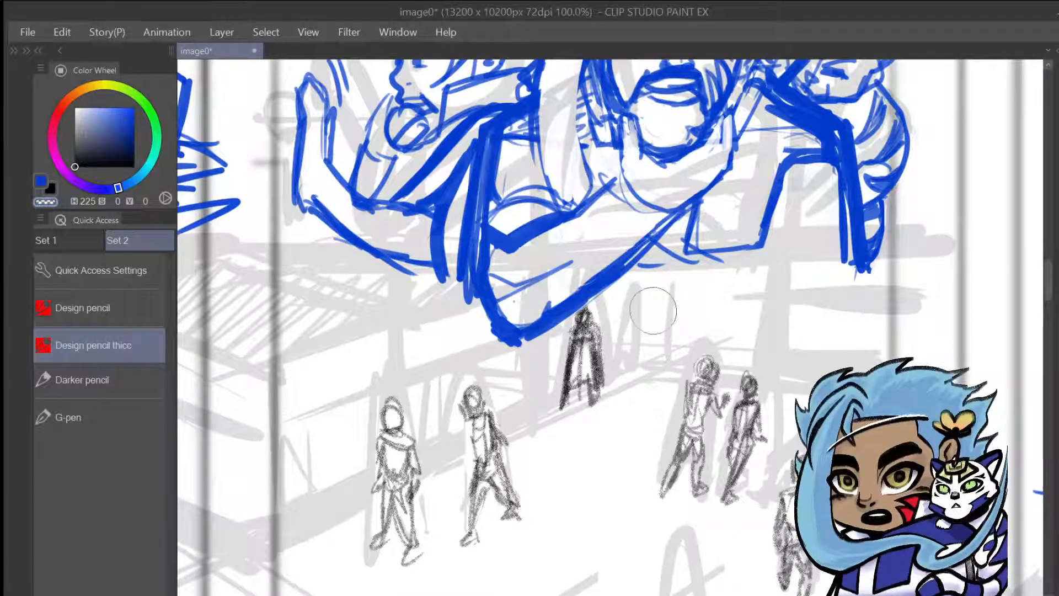
# Set the black sub color as drawing color and start a small figure beside the cloaked one with the Design pencil
pyautogui.click(45, 185)
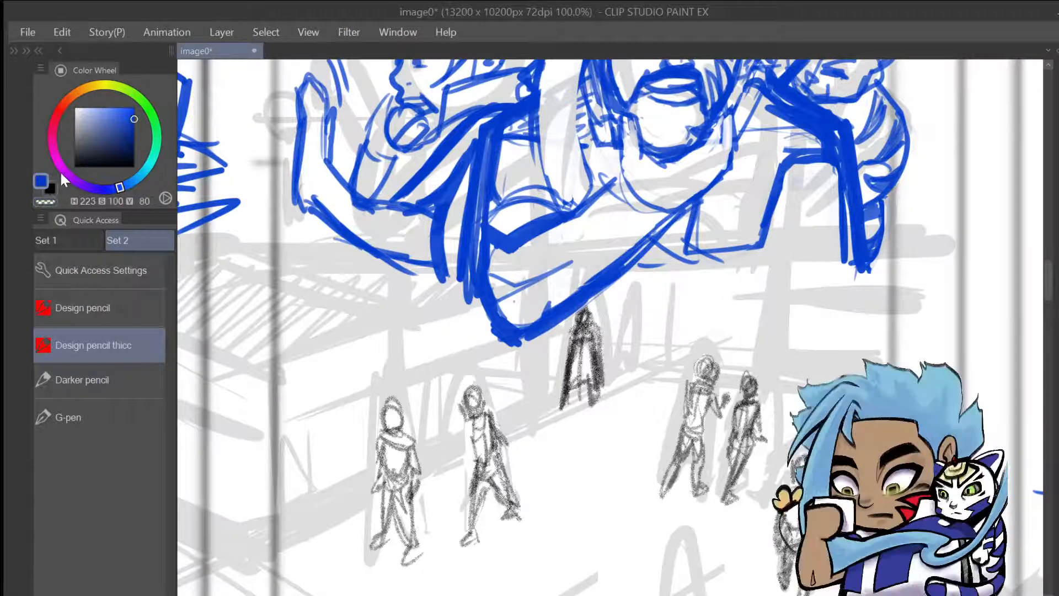
pyautogui.click(51, 188)
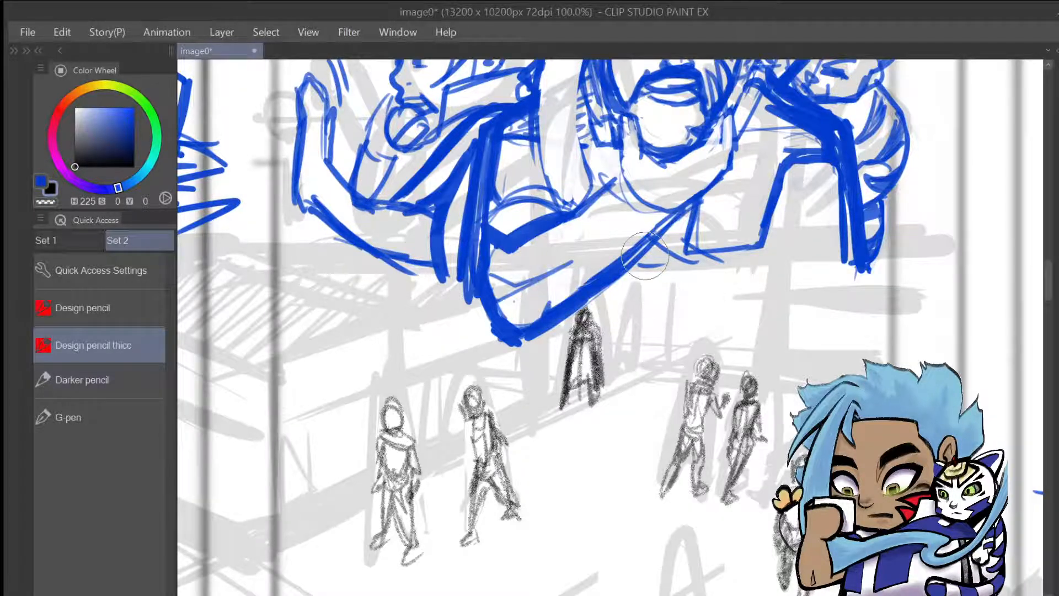
pyautogui.click(132, 298)
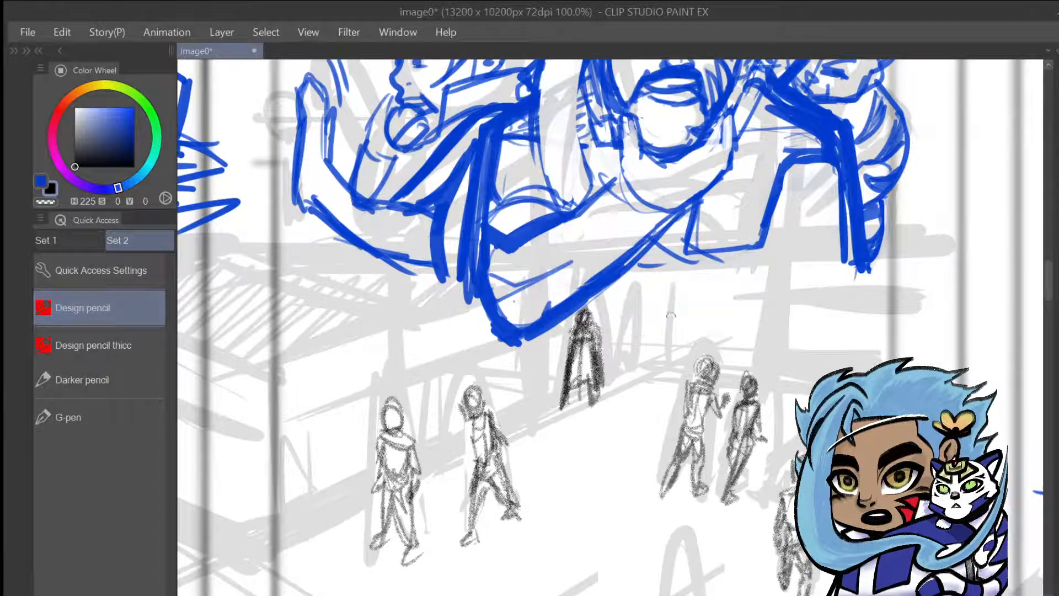
pyautogui.moveTo(644, 347); pyautogui.dragTo(640, 423)
pyautogui.hotkey('ctrl', 'z')
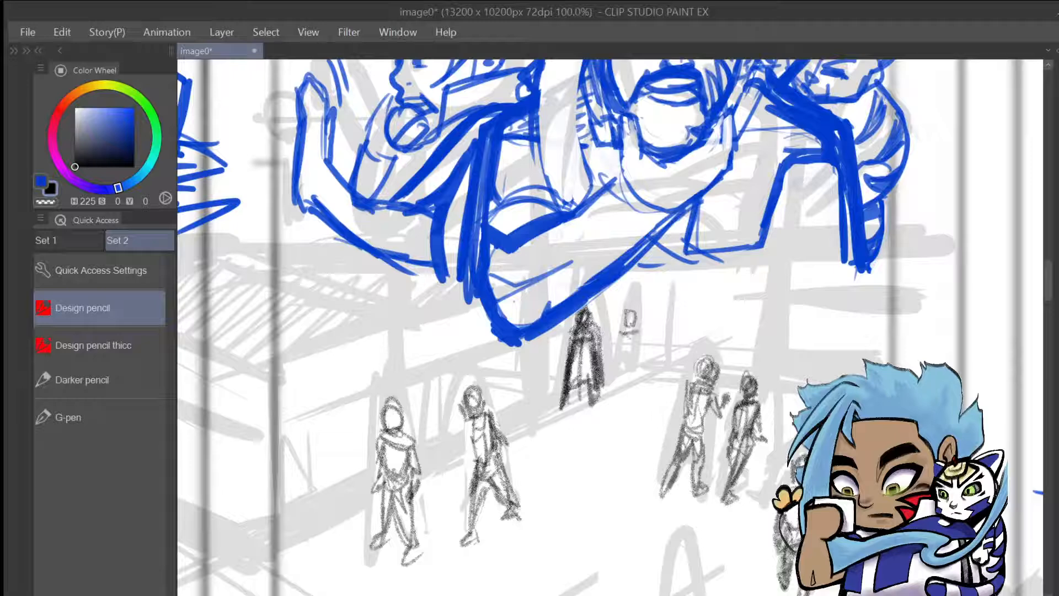
# Sketch the new figure's head, shoulders and long arm lines, undoing the rejected strokes
pyautogui.moveTo(625, 340); pyautogui.dragTo(626, 353)
pyautogui.moveTo(638, 332); pyautogui.dragTo(635, 351)
pyautogui.moveTo(622, 331)
pyautogui.mouseDown()
pyautogui.moveTo(642, 288)
pyautogui.moveTo(635, 319)
pyautogui.moveTo(626, 303)
pyautogui.moveTo(639, 319)
pyautogui.moveTo(620, 328)
pyautogui.moveTo(612, 398)
pyautogui.moveTo(631, 372)
pyautogui.moveTo(641, 398)
pyautogui.moveTo(644, 324)
pyautogui.moveTo(647, 391)
pyautogui.mouseUp()
pyautogui.hotkey('ctrl', 'z')
pyautogui.hotkey('ctrl', 'z')
pyautogui.hotkey('ctrl', 'z')
pyautogui.hotkey('ctrl', 'z')
pyautogui.hotkey('ctrl', 'z')
pyautogui.hotkey('ctrl', 'z')
pyautogui.hotkey('ctrl', 'z')
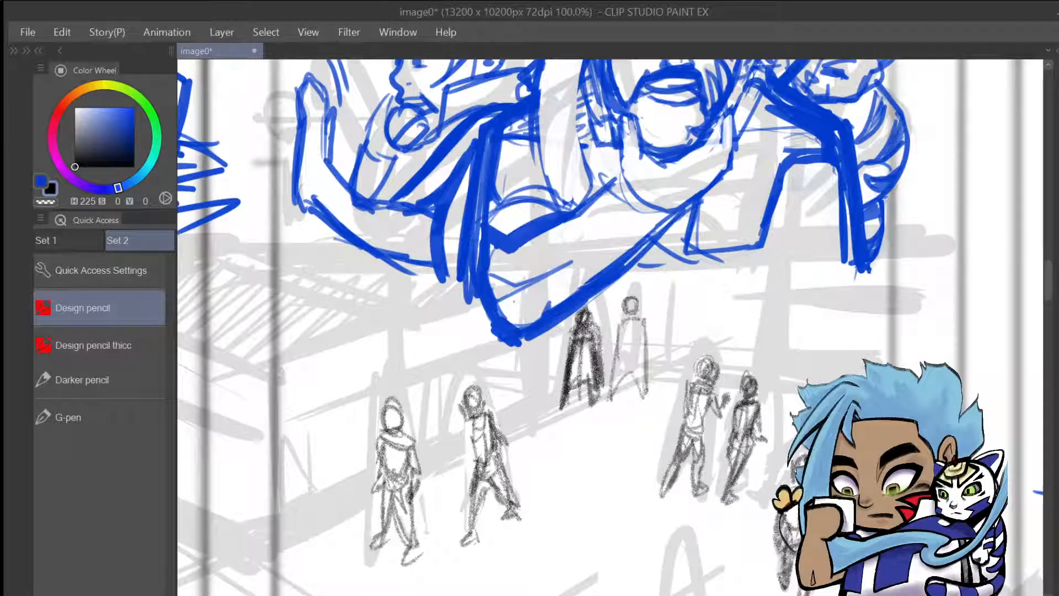
# Add the torso and hips to the new figure beside the cloaked one, and undo the unsatisfactory leg strokes
pyautogui.moveTo(628, 319)
pyautogui.mouseDown()
pyautogui.moveTo(620, 338)
pyautogui.moveTo(645, 336)
pyautogui.moveTo(619, 347)
pyautogui.moveTo(618, 359)
pyautogui.moveTo(642, 356)
pyautogui.moveTo(635, 366)
pyautogui.moveTo(638, 356)
pyautogui.mouseUp()
pyautogui.moveTo(624, 354)
pyautogui.mouseDown()
pyautogui.moveTo(616, 365)
pyautogui.moveTo(639, 382)
pyautogui.moveTo(643, 366)
pyautogui.moveTo(639, 416)
pyautogui.moveTo(618, 379)
pyautogui.moveTo(600, 413)
pyautogui.mouseUp()
pyautogui.moveTo(637, 335)
pyautogui.mouseDown()
pyautogui.moveTo(645, 340)
pyautogui.moveTo(615, 386)
pyautogui.moveTo(628, 400)
pyautogui.moveTo(622, 419)
pyautogui.mouseUp()
pyautogui.hotkey('ctrl', 'z')
pyautogui.hotkey('ctrl', 'z')
pyautogui.hotkey('ctrl', 'z')
pyautogui.hotkey('ctrl', 'z')
pyautogui.hotkey('ctrl', 'z')
pyautogui.hotkey('ctrl', 'z')
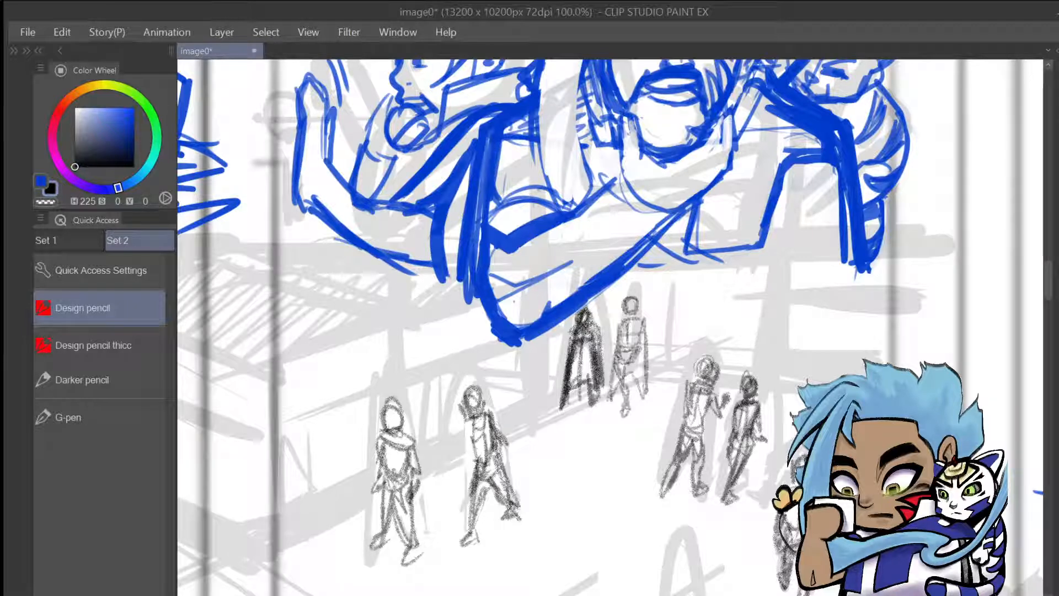
pyautogui.hotkey('ctrl', 'z')
pyautogui.hotkey('ctrl', 'z')
pyautogui.hotkey('ctrl', 'z')
pyautogui.hotkey('ctrl', 'z')
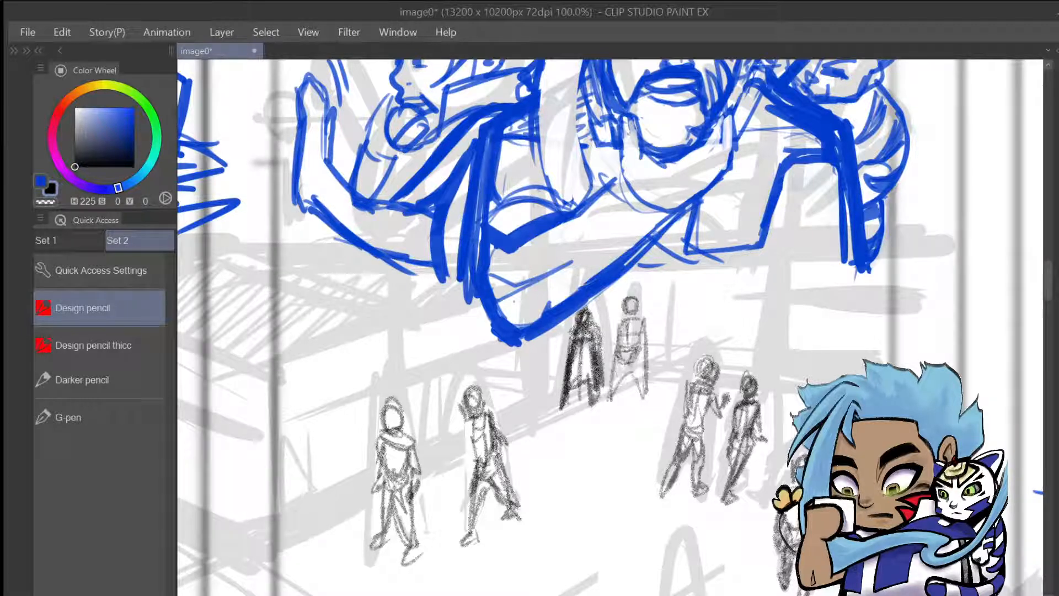
# Draw the new figure's striding legs and feet, and darken its head
pyautogui.moveTo(629, 361)
pyautogui.mouseDown()
pyautogui.moveTo(650, 409)
pyautogui.moveTo(640, 411)
pyautogui.mouseUp()
pyautogui.moveTo(616, 359); pyautogui.dragTo(611, 401)
pyautogui.moveTo(621, 397); pyautogui.dragTo(606, 409)
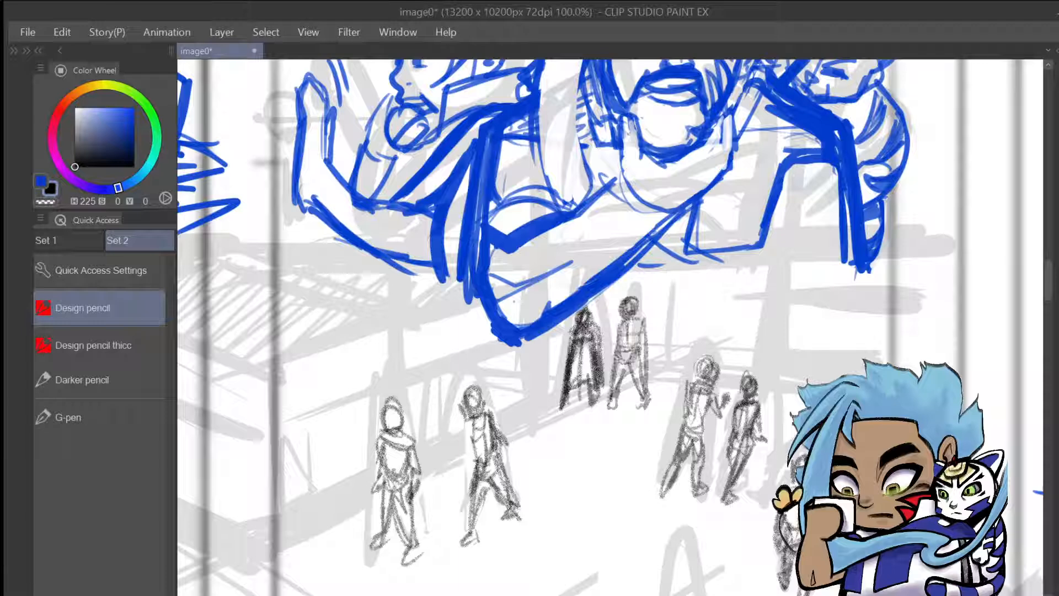
pyautogui.moveTo(633, 302); pyautogui.dragTo(633, 317)
# Enlarge the Color Wheel palette, and refine the new figure's head and shoulder with transparent and black strokes
pyautogui.moveTo(136, 216); pyautogui.dragTo(203, 299)
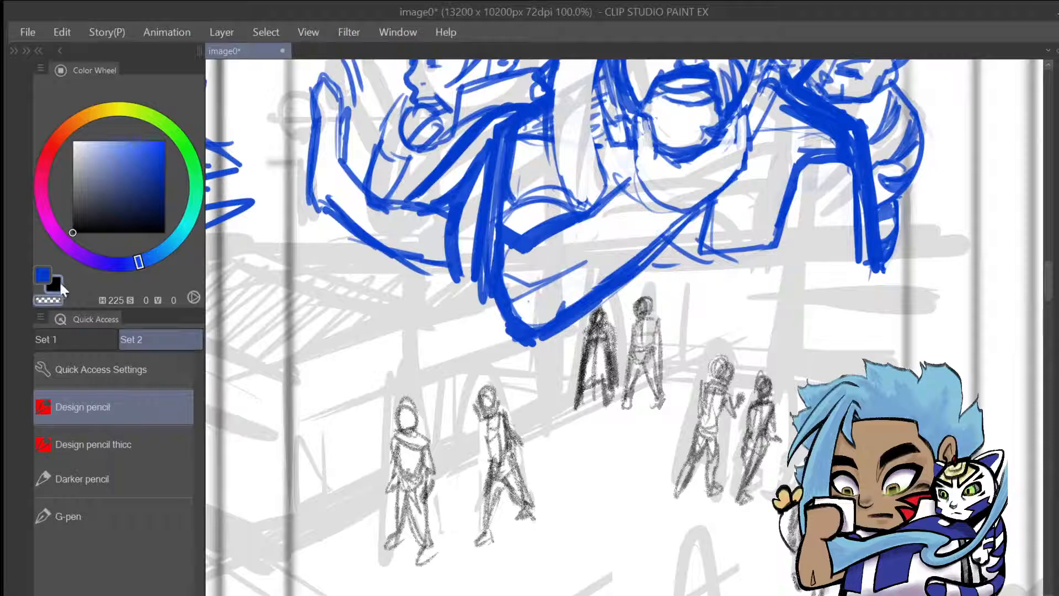
pyautogui.click(48, 300)
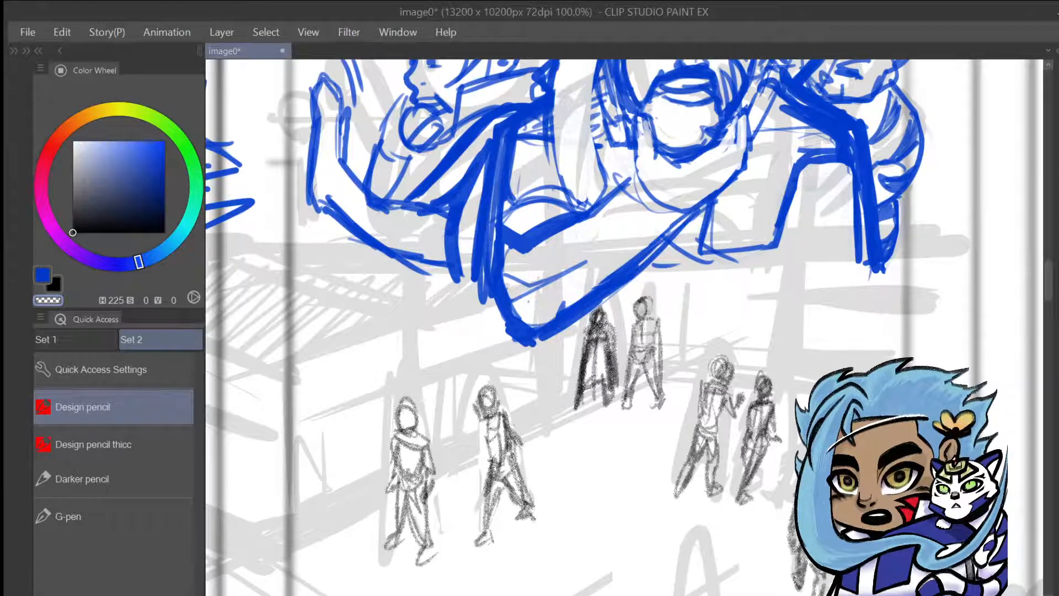
pyautogui.moveTo(645, 302); pyautogui.dragTo(648, 312)
pyautogui.moveTo(643, 302); pyautogui.dragTo(658, 324)
pyautogui.moveTo(655, 318); pyautogui.dragTo(661, 325)
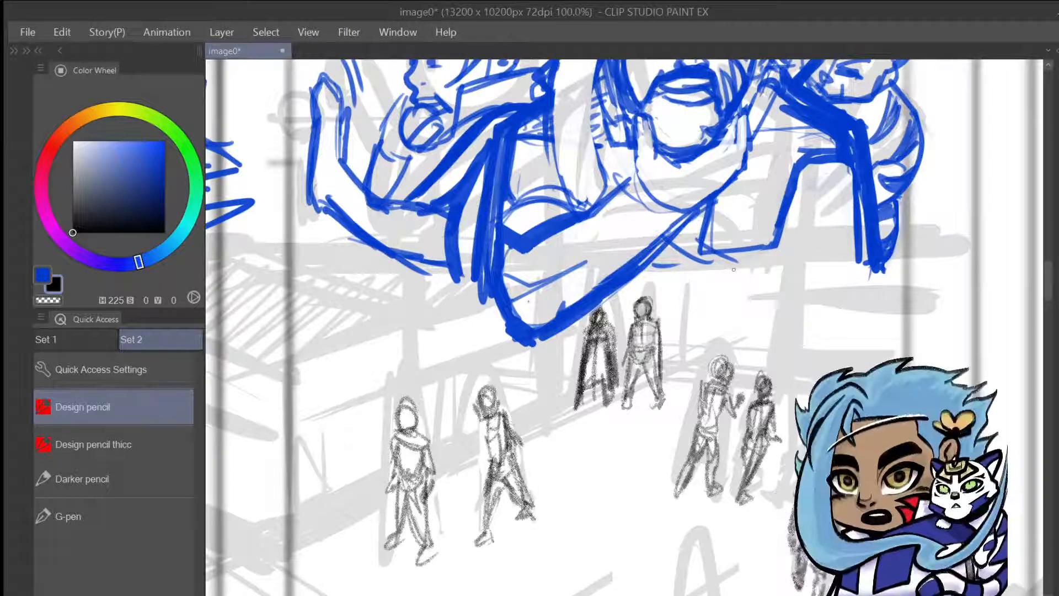
# Expand the Navigator and Layer palettes, and examine the crowd composition at 66.7% and 50% before returning to 100%
pyautogui.moveTo(1049, 281); pyautogui.dragTo(1048, 305)
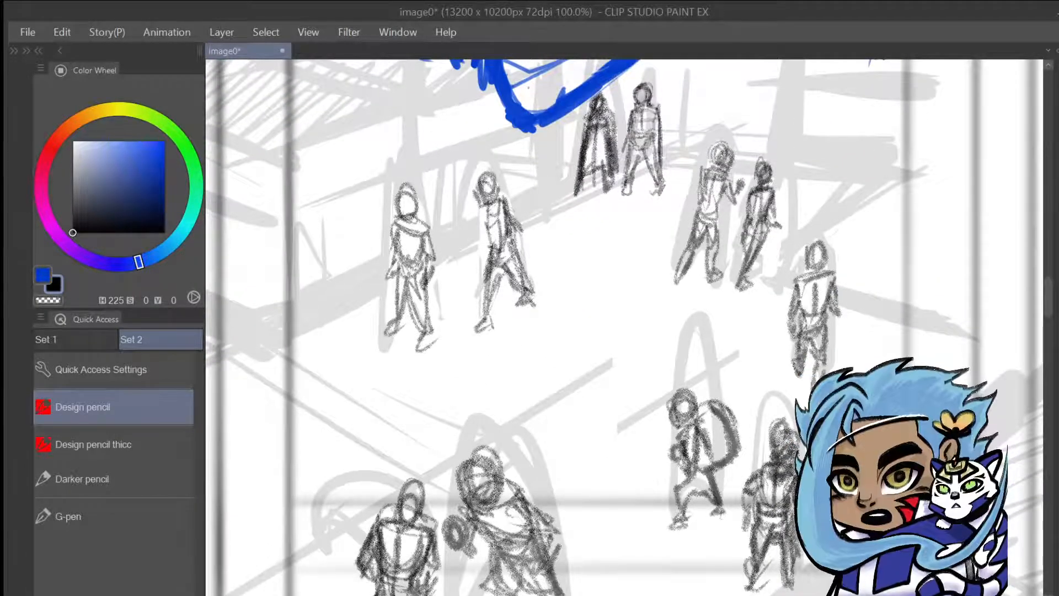
pyautogui.click(1058, 50)
pyautogui.click(1019, 140)
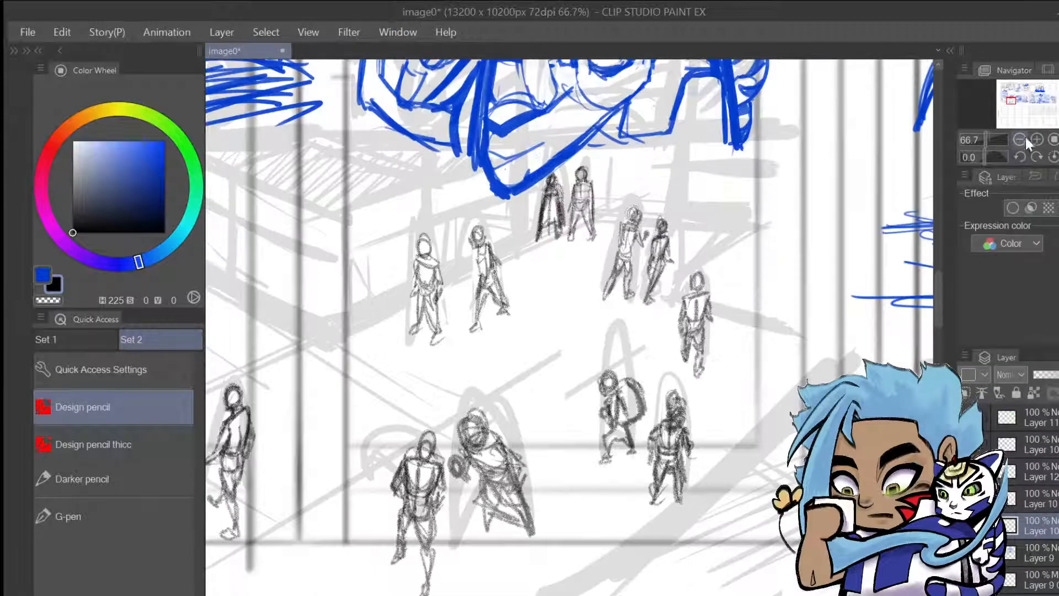
pyautogui.scroll(-4, 937, 303)
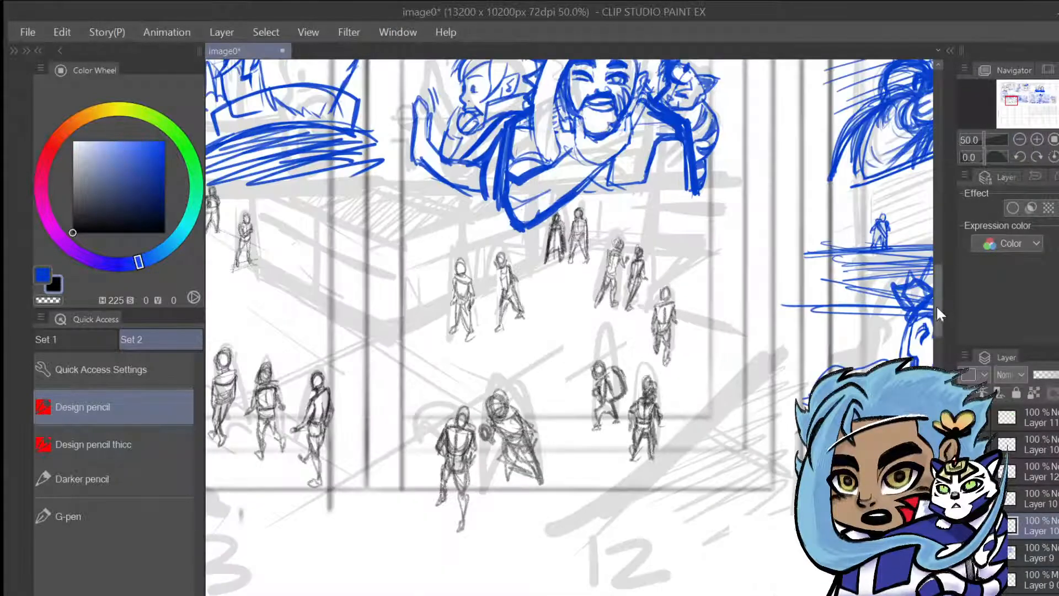
pyautogui.scroll(6, 939, 289)
pyautogui.scroll(2, 939, 296)
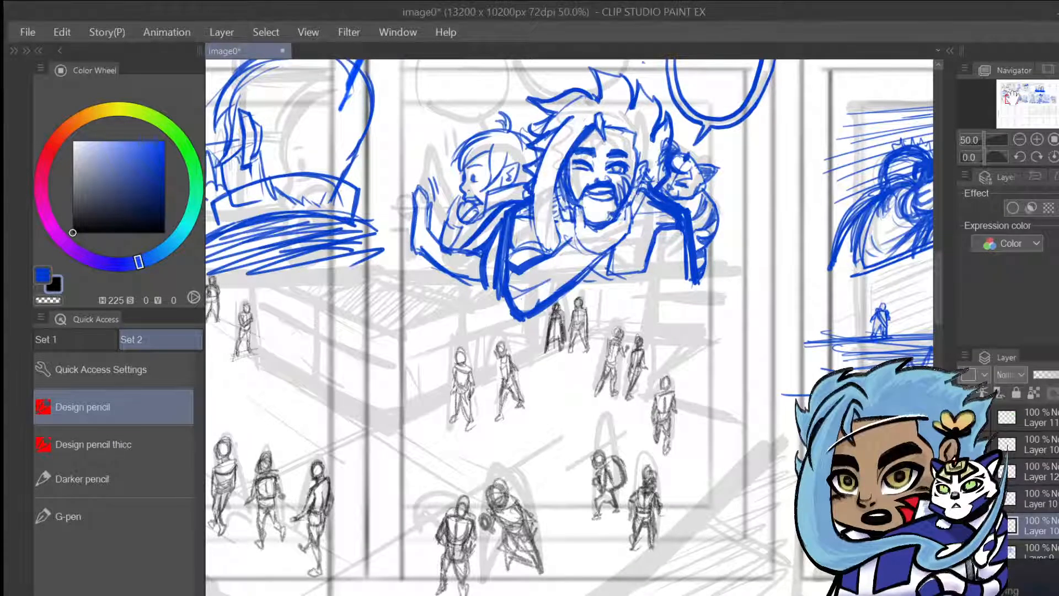
pyautogui.moveTo(1012, 101); pyautogui.dragTo(1010, 100)
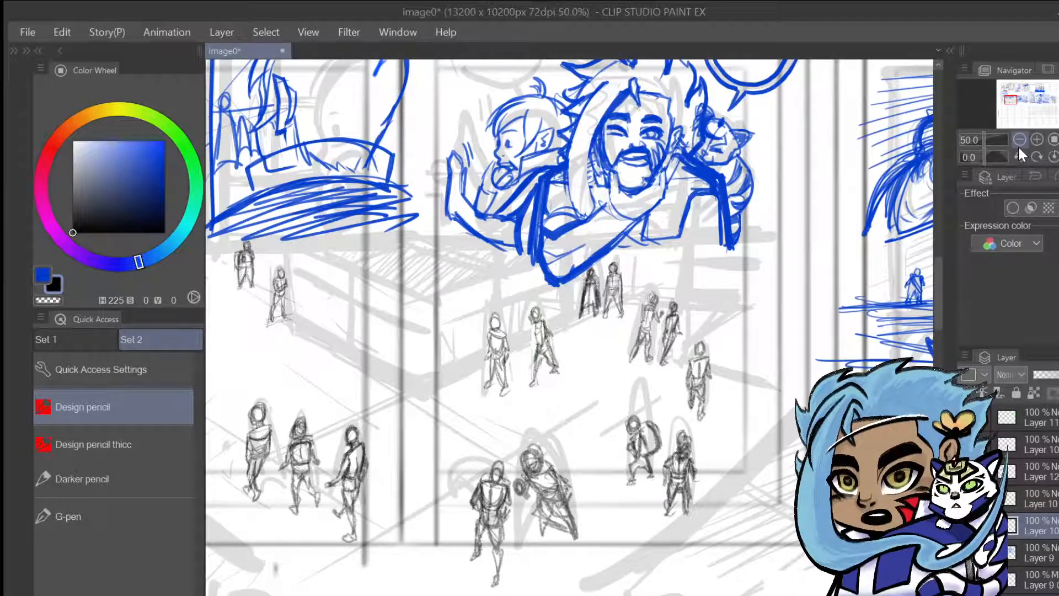
pyautogui.click(1037, 140)
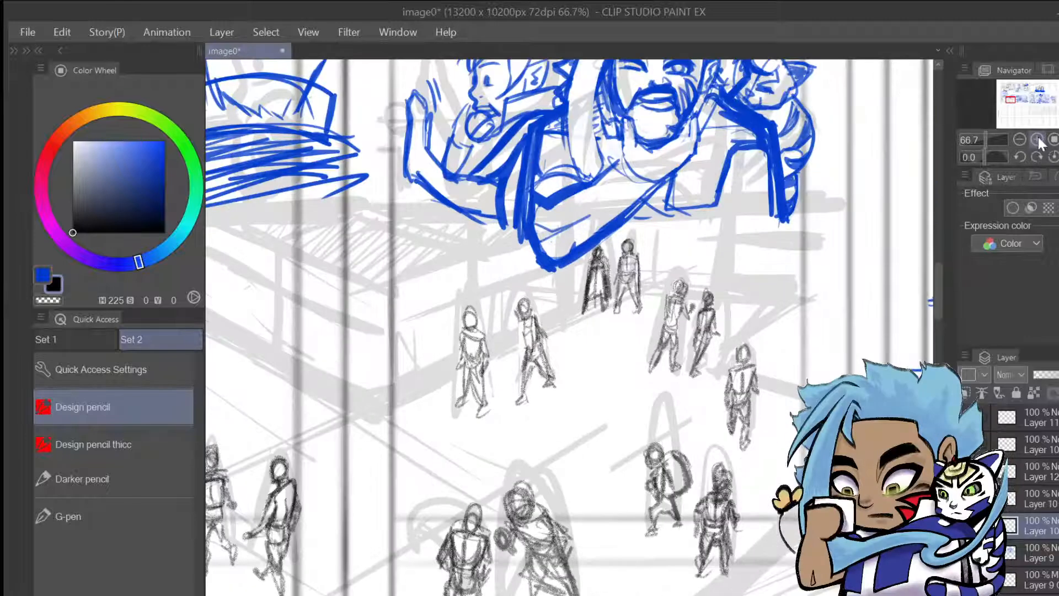
pyautogui.click(1037, 140)
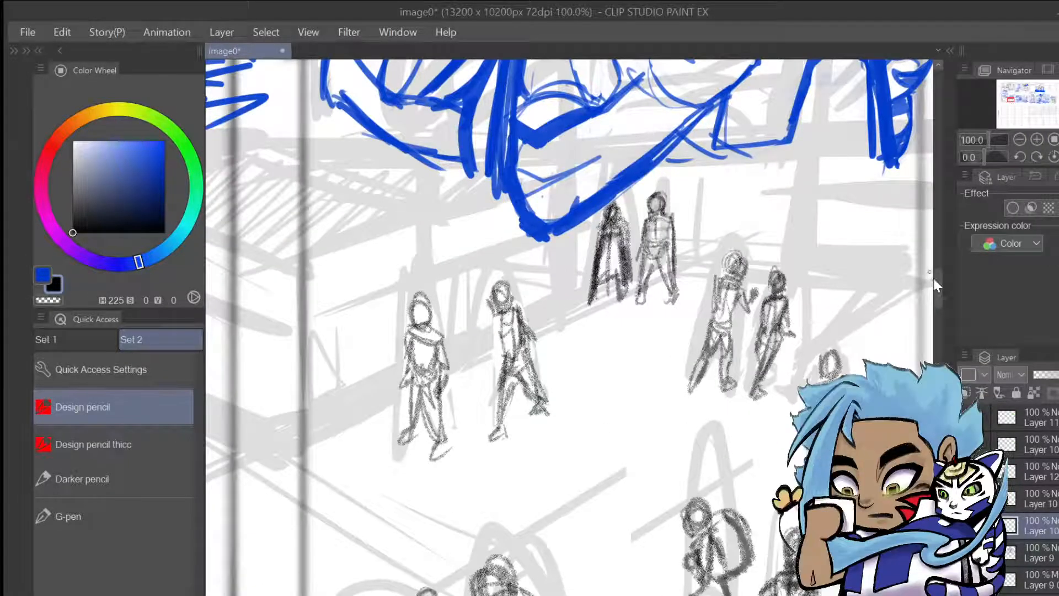
pyautogui.moveTo(939, 287); pyautogui.dragTo(964, 267)
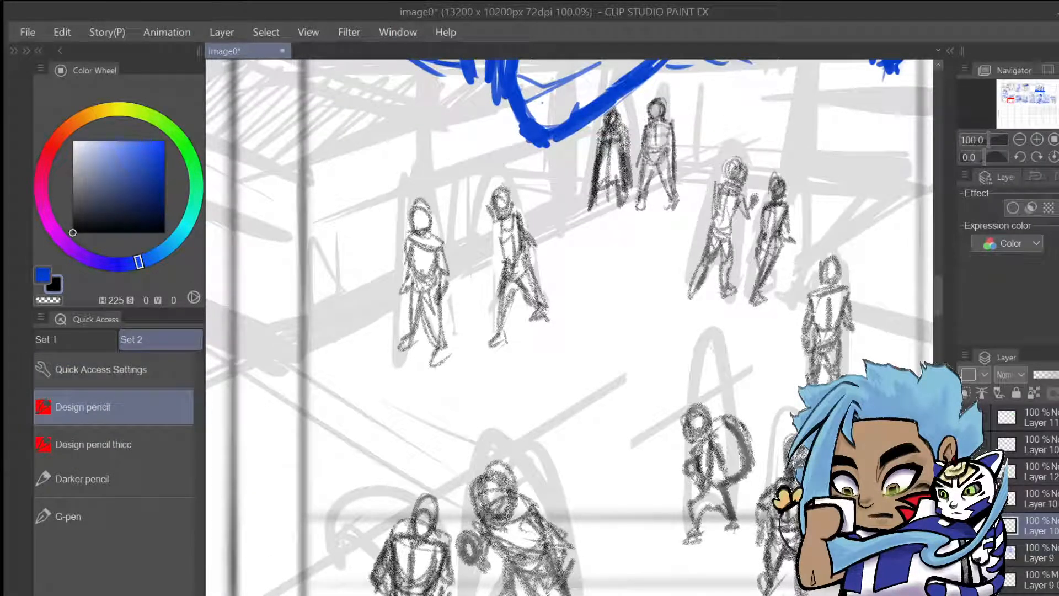
# Sketch a long cape hanging from the new figure's shoulders down to its lower legs
pyautogui.moveTo(647, 148)
pyautogui.mouseDown()
pyautogui.moveTo(637, 190)
pyautogui.moveTo(684, 190)
pyautogui.moveTo(633, 194)
pyautogui.moveTo(633, 185)
pyautogui.mouseUp()
pyautogui.moveTo(648, 126)
pyautogui.mouseDown()
pyautogui.moveTo(636, 179)
pyautogui.moveTo(642, 148)
pyautogui.mouseUp()
pyautogui.moveTo(641, 160); pyautogui.dragTo(627, 188)
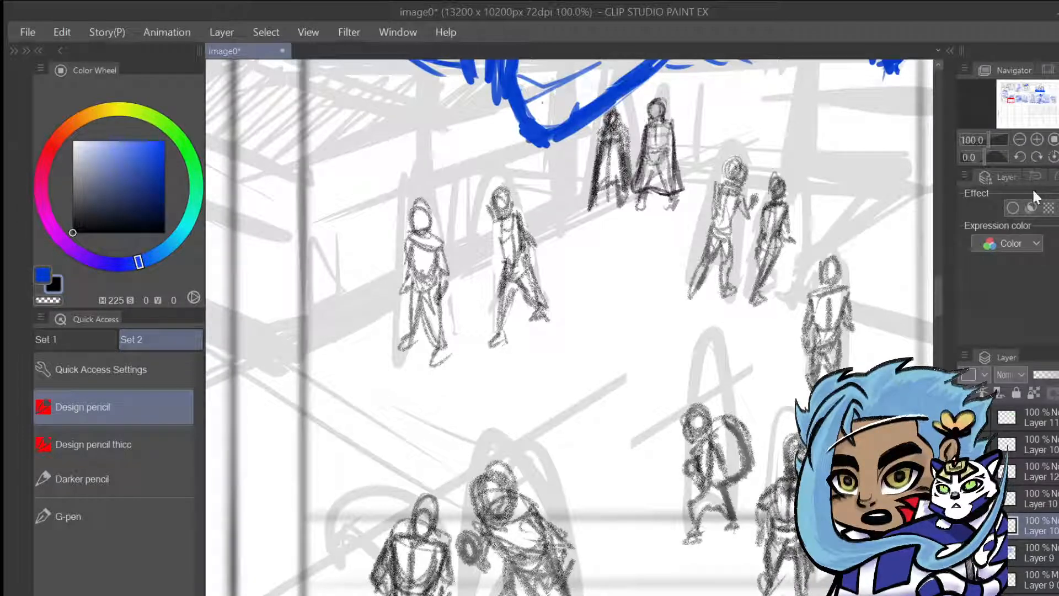
# Toggle the crowd sketch layer's visibility to identify it, and mark the layer with the red palette color
pyautogui.click(968, 525)
pyautogui.click(968, 525)
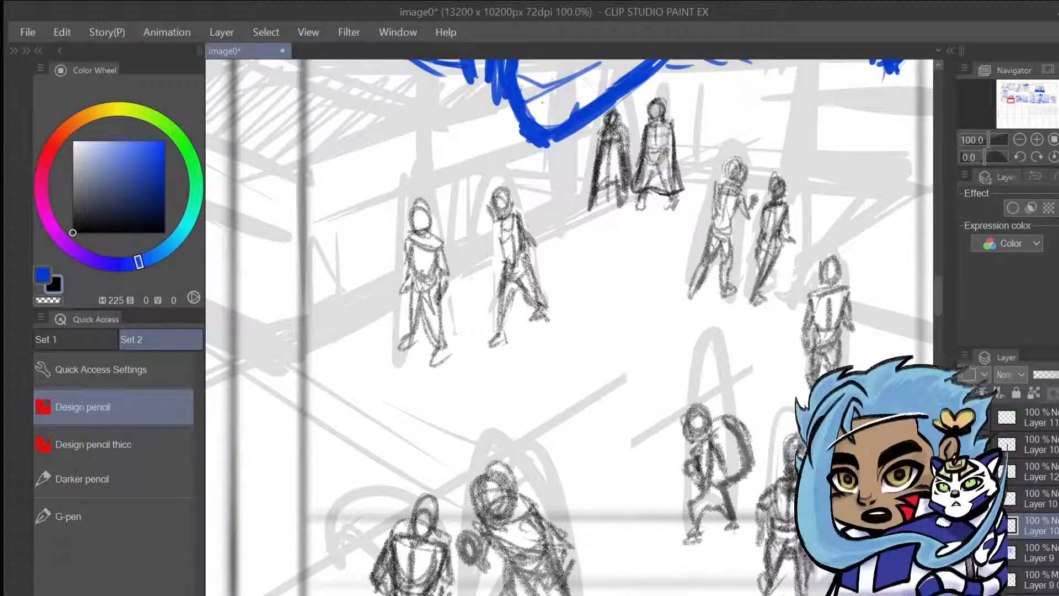
pyautogui.click(969, 525)
pyautogui.click(968, 526)
pyautogui.click(984, 377)
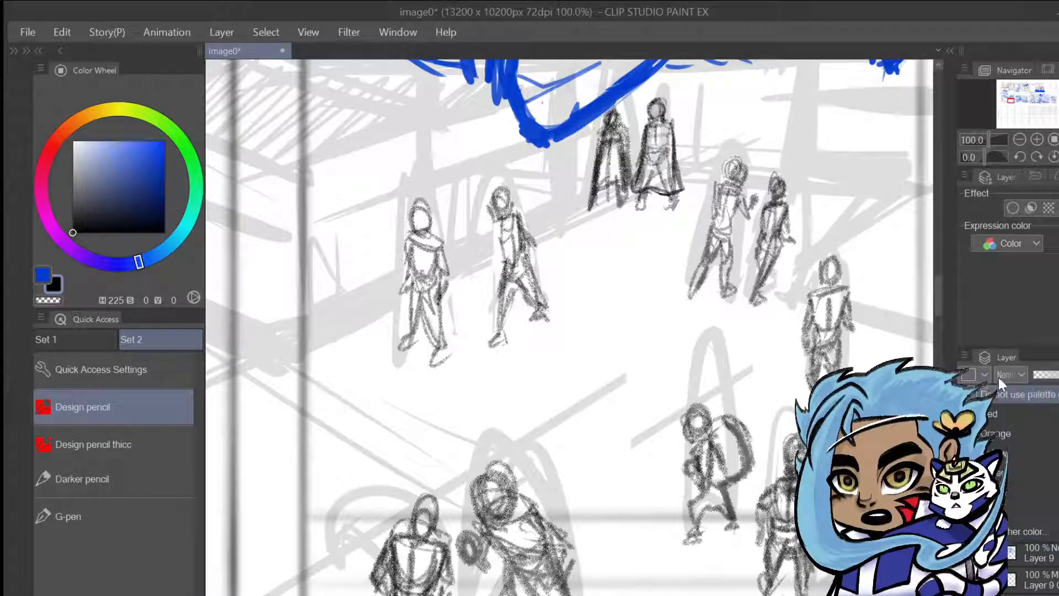
pyautogui.click(984, 426)
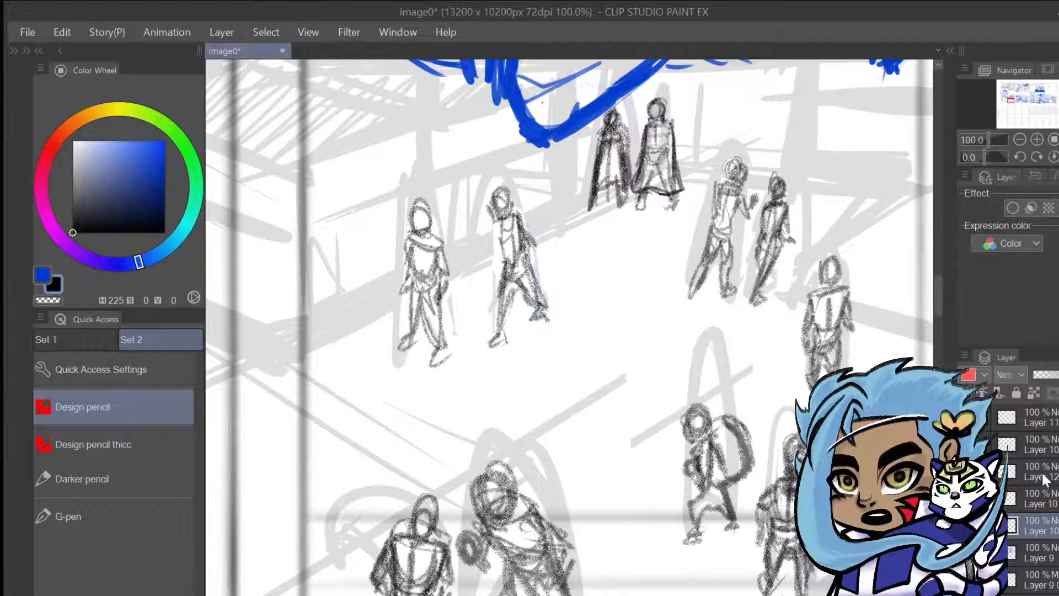
# Reselect the red-marked crowd sketch layer and lower its opacity to 75%
pyautogui.click(1037, 472)
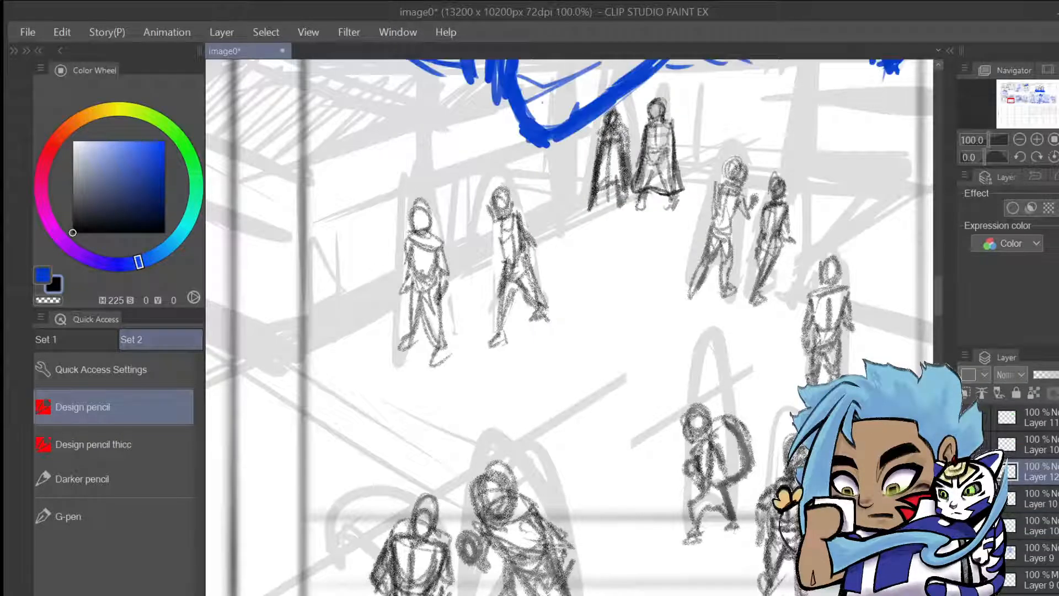
pyautogui.click(1027, 523)
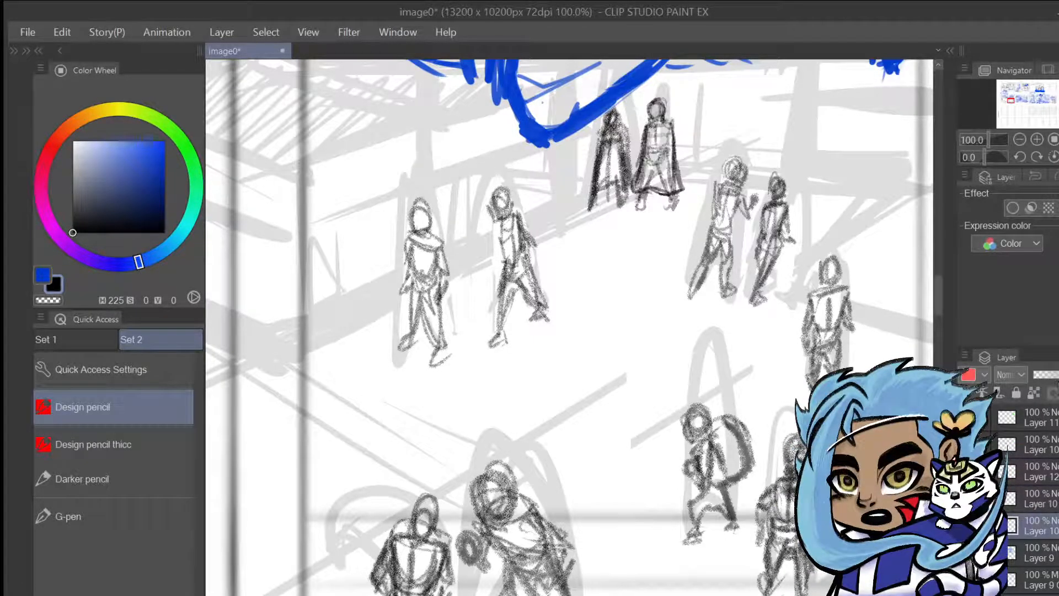
pyautogui.moveTo(1058, 374); pyautogui.dragTo(1058, 375)
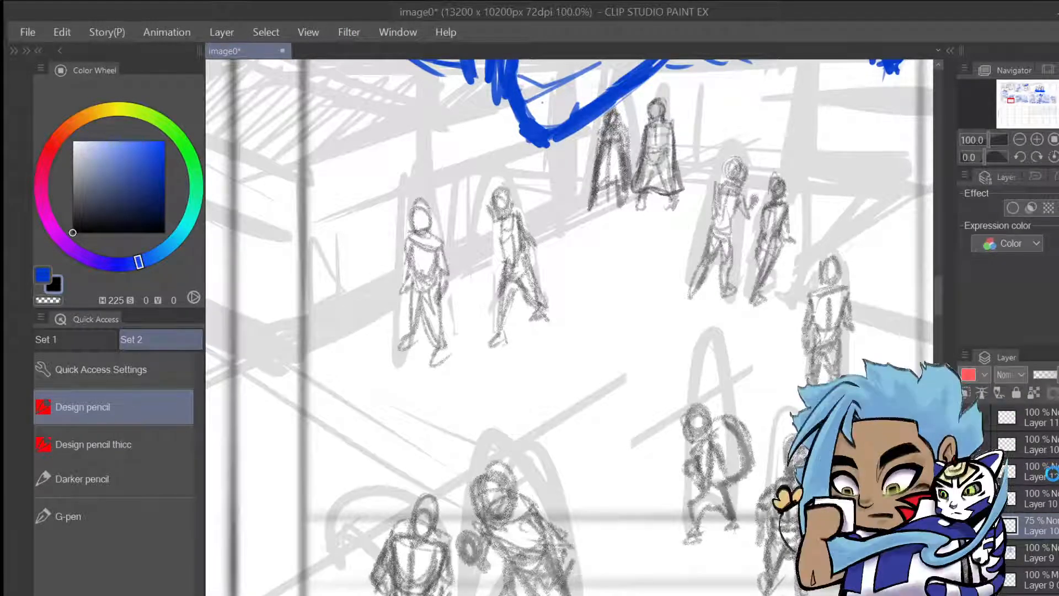
# Make Layer 12 active, check the crowd at 66.7% and 100% zoom, and choose the Darker pencil
pyautogui.click(1038, 472)
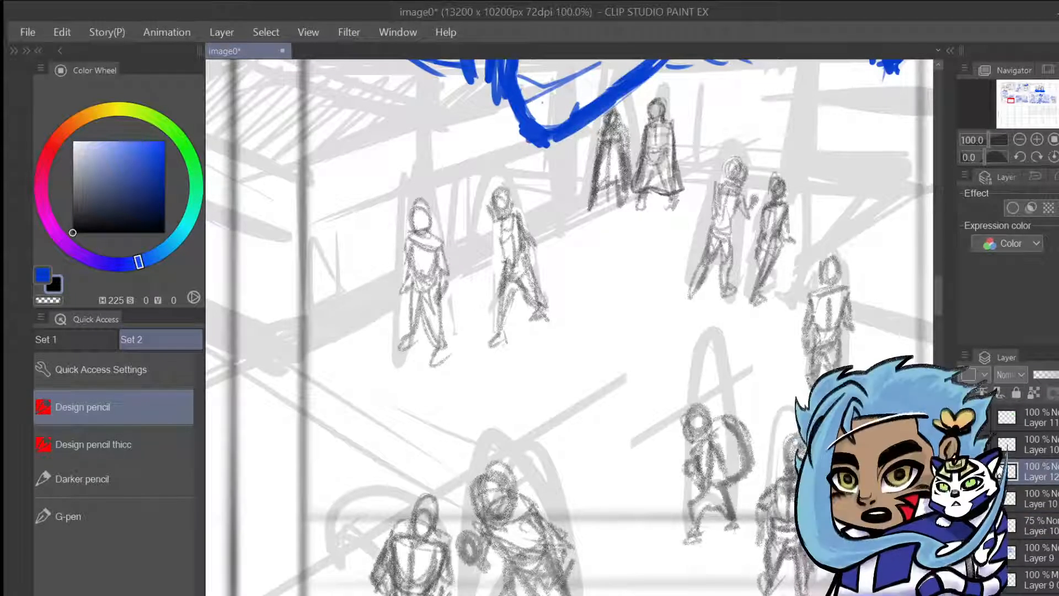
pyautogui.click(1019, 139)
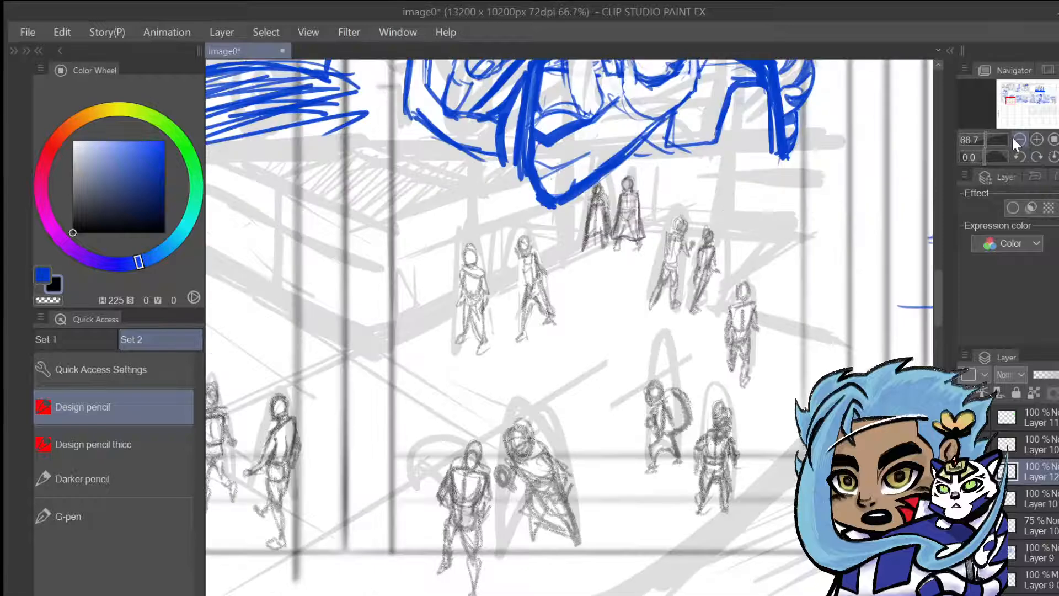
pyautogui.click(1039, 141)
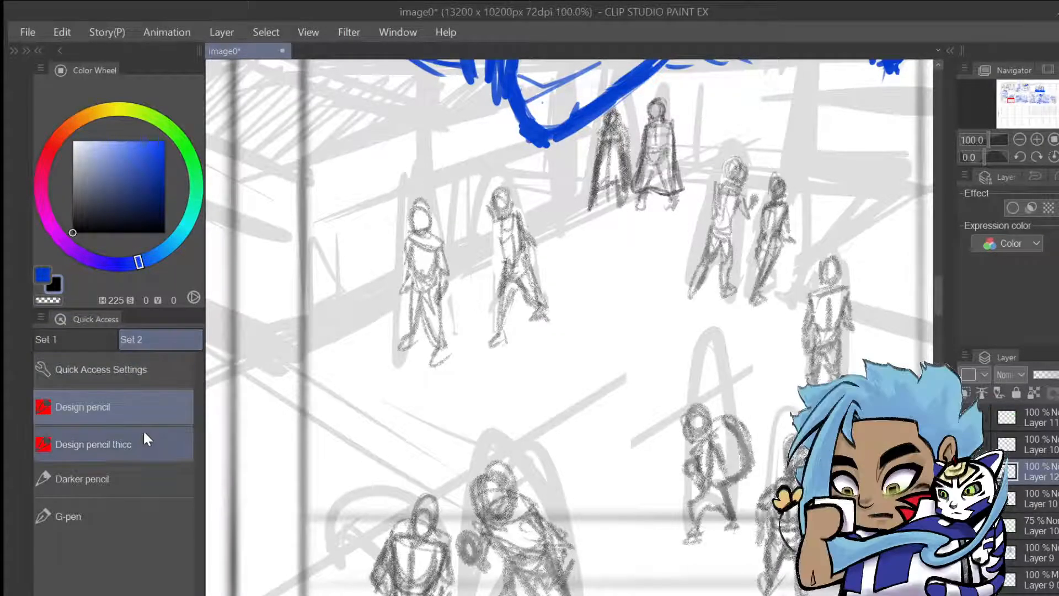
pyautogui.click(124, 479)
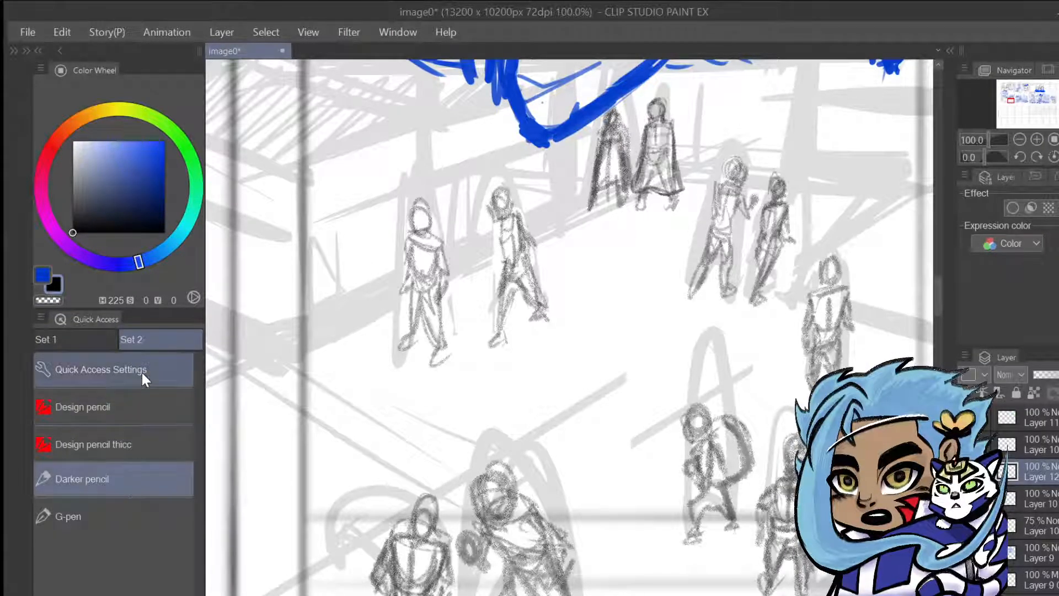
pyautogui.moveTo(576, 303)
pyautogui.mouseDown()
pyautogui.moveTo(599, 313)
pyautogui.moveTo(591, 408)
pyautogui.mouseUp()
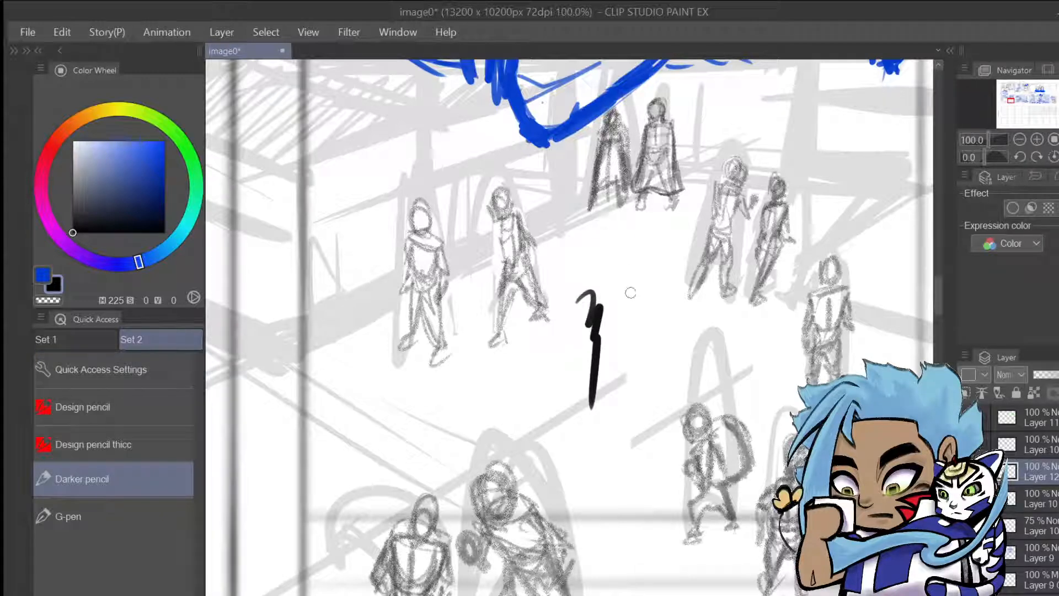
pyautogui.hotkey('ctrl', 'z')
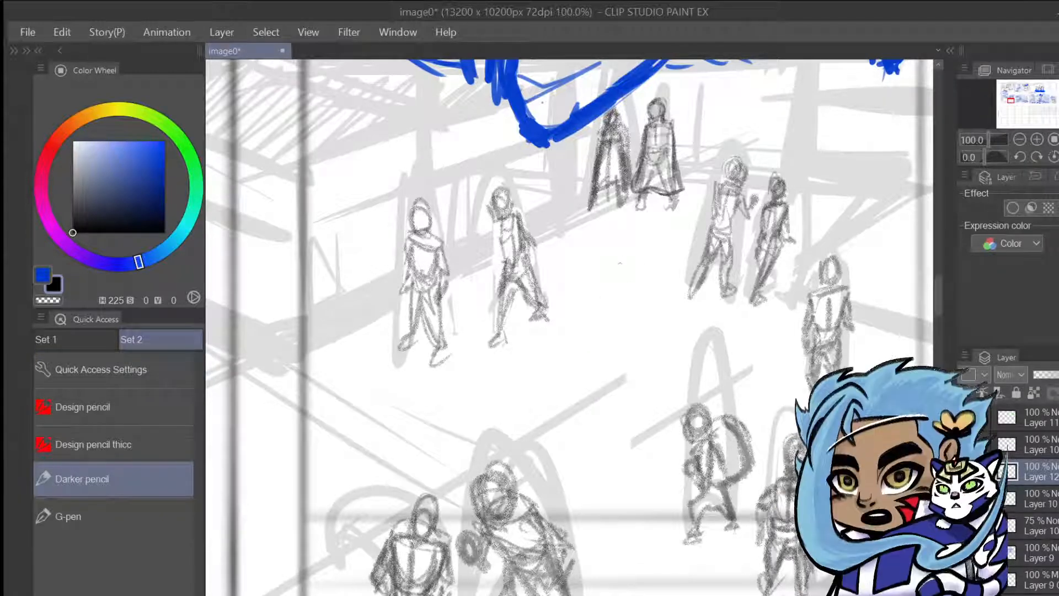
pyautogui.moveTo(629, 288)
pyautogui.mouseDown()
pyautogui.moveTo(627, 301)
pyautogui.moveTo(627, 251)
pyautogui.moveTo(607, 378)
pyautogui.mouseUp()
pyautogui.hotkey('ctrl', 'z')
pyautogui.hotkey('ctrl', 'z')
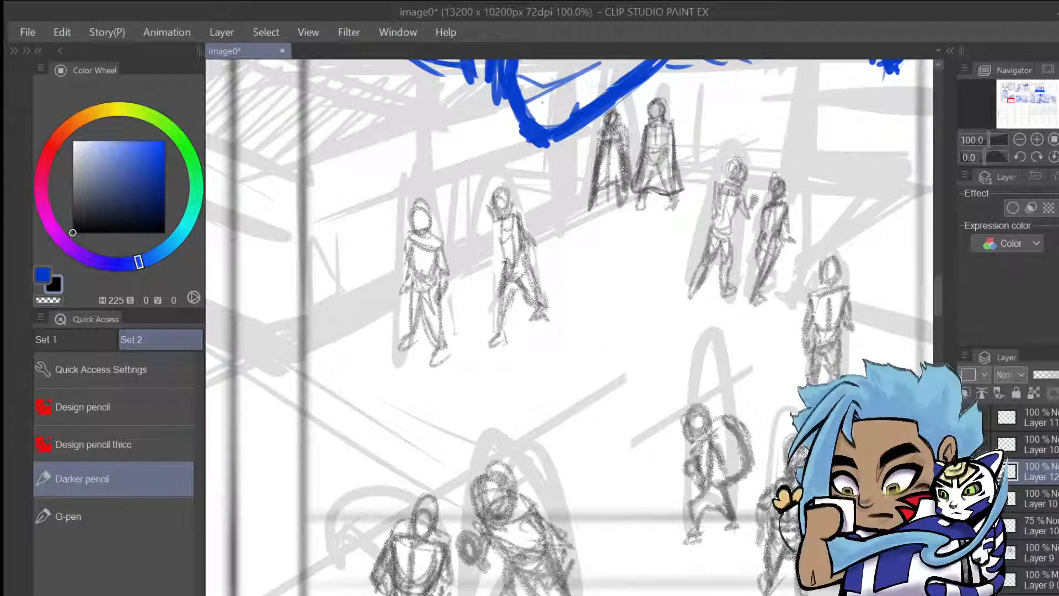
pyautogui.moveTo(610, 232)
pyautogui.mouseDown()
pyautogui.moveTo(589, 320)
pyautogui.moveTo(602, 332)
pyautogui.moveTo(630, 280)
pyautogui.mouseUp()
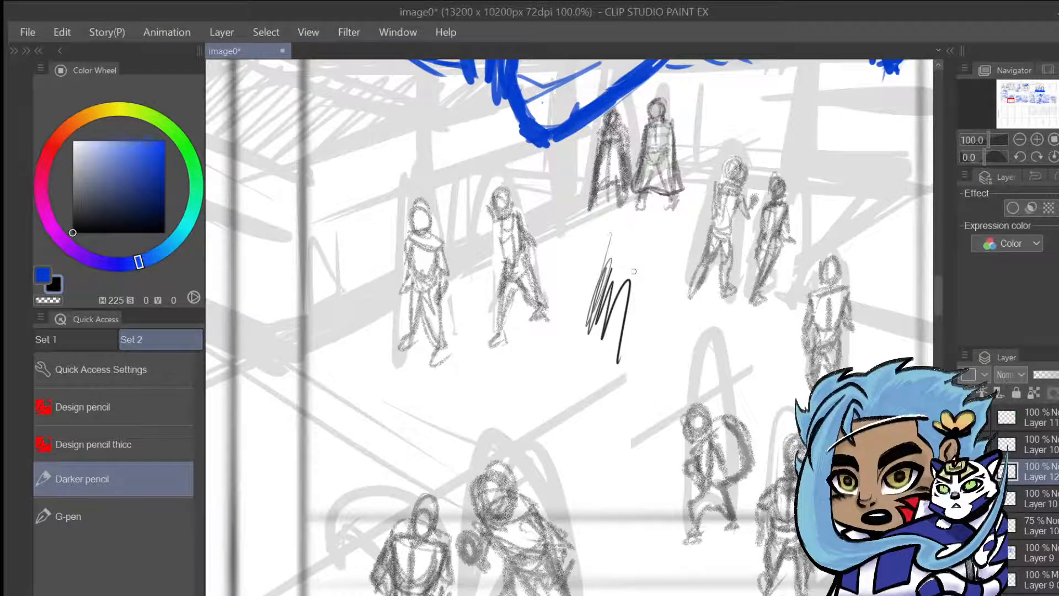
pyautogui.hotkey('ctrl', 'z')
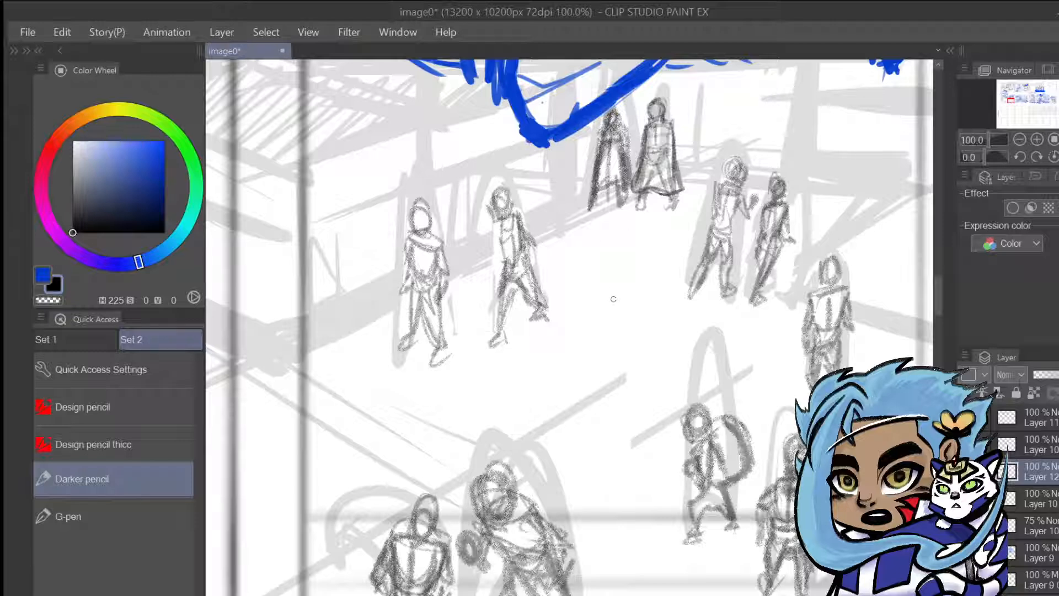
pyautogui.moveTo(615, 295); pyautogui.dragTo(614, 391)
pyautogui.hotkey('ctrl', 'z')
pyautogui.moveTo(628, 292)
pyautogui.mouseDown()
pyautogui.moveTo(642, 277)
pyautogui.moveTo(610, 389)
pyautogui.mouseUp()
pyautogui.hotkey('ctrl', 'z')
# Collapse the dock holding the Navigator and layer palettes to give the caped figures in the background more canvas room
pyautogui.click(1036, 139)
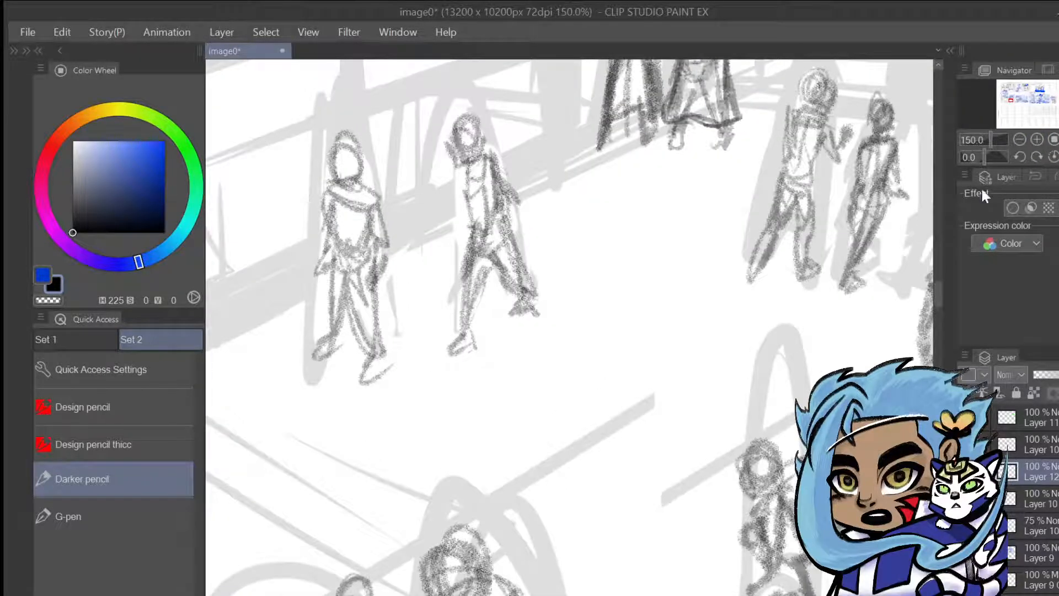
pyautogui.click(1021, 141)
pyautogui.moveTo(934, 303)
pyautogui.mouseDown()
pyautogui.moveTo(939, 268)
pyautogui.moveTo(943, 282)
pyautogui.mouseUp()
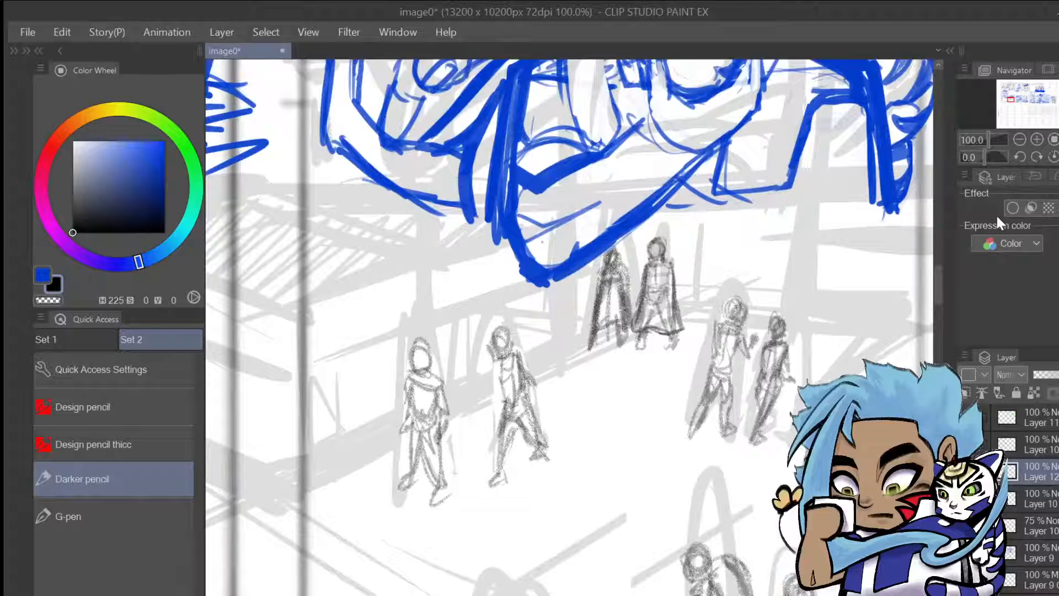
pyautogui.click(1058, 51)
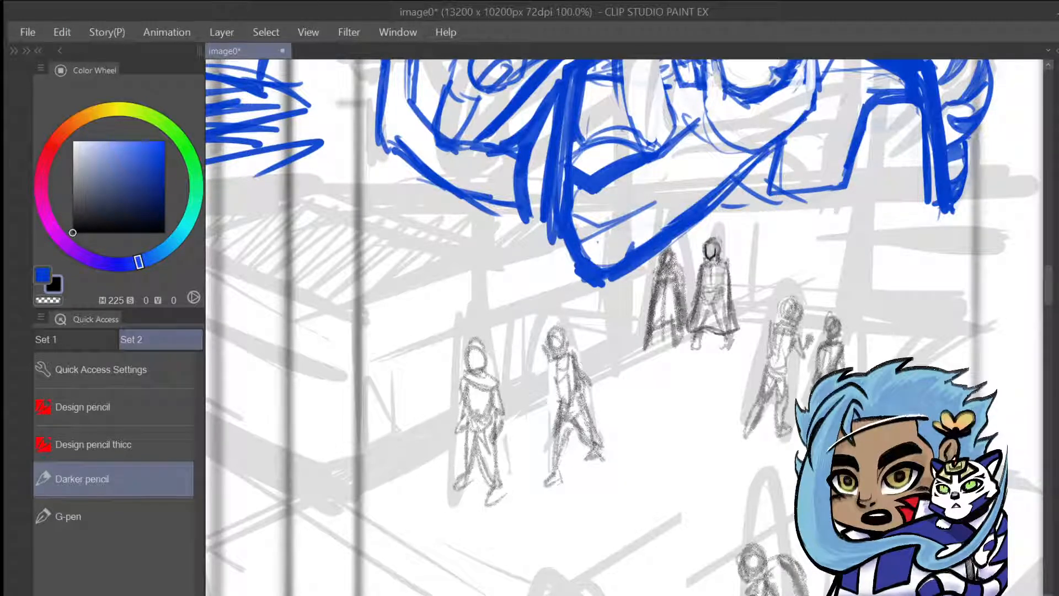
# Outline the head, high collar and front cape opening of the larger caped figure below the blue character
pyautogui.moveTo(706, 257)
pyautogui.mouseDown()
pyautogui.moveTo(730, 271)
pyautogui.moveTo(710, 280)
pyautogui.mouseUp()
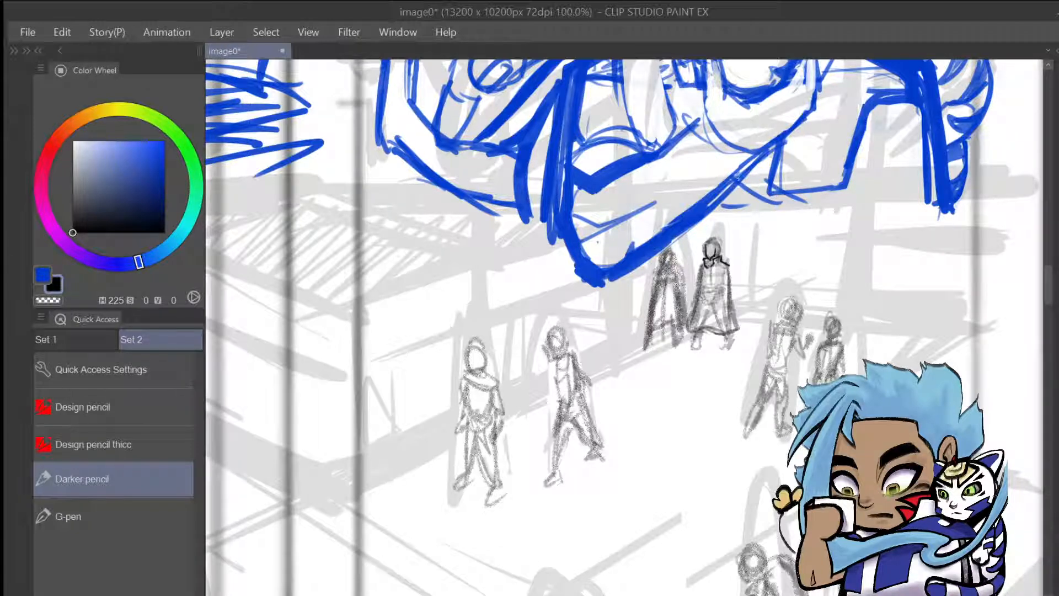
pyautogui.hotkey('ctrl', 'z')
pyautogui.moveTo(713, 253); pyautogui.dragTo(723, 267)
pyautogui.moveTo(716, 270)
pyautogui.mouseDown()
pyautogui.moveTo(719, 279)
pyautogui.moveTo(729, 269)
pyautogui.mouseUp()
pyautogui.hotkey('ctrl', 'z')
pyautogui.moveTo(709, 281)
pyautogui.mouseDown()
pyautogui.moveTo(712, 336)
pyautogui.moveTo(731, 325)
pyautogui.moveTo(729, 291)
pyautogui.moveTo(729, 325)
pyautogui.mouseUp()
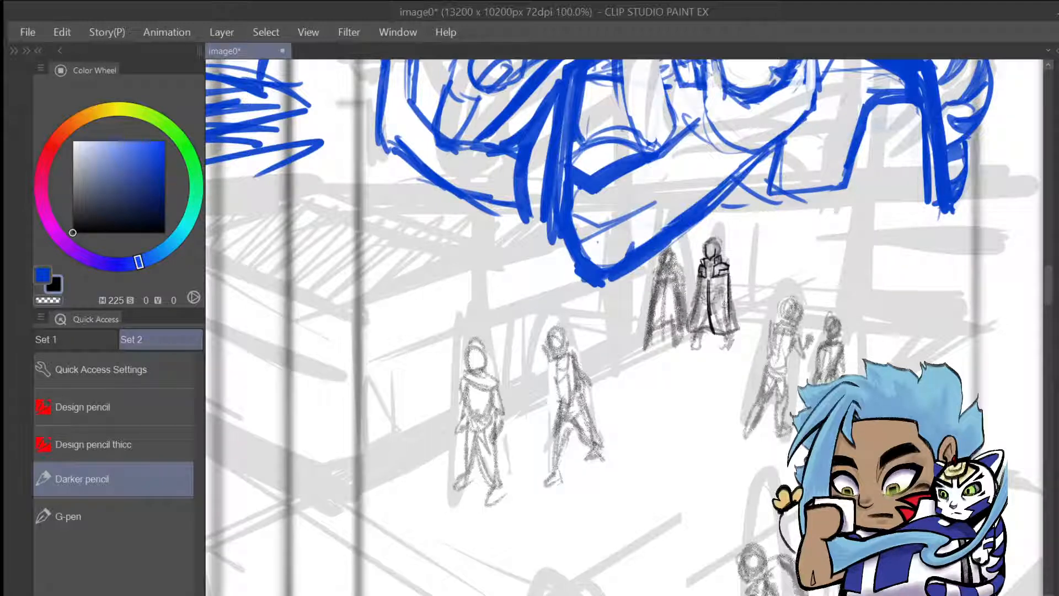
# Outline the sides and hem of the larger caped figure's cape and draw the arm folded across its chest
pyautogui.moveTo(722, 284)
pyautogui.mouseDown()
pyautogui.moveTo(741, 330)
pyautogui.moveTo(723, 338)
pyautogui.moveTo(744, 328)
pyautogui.mouseUp()
pyautogui.moveTo(728, 285); pyautogui.dragTo(734, 336)
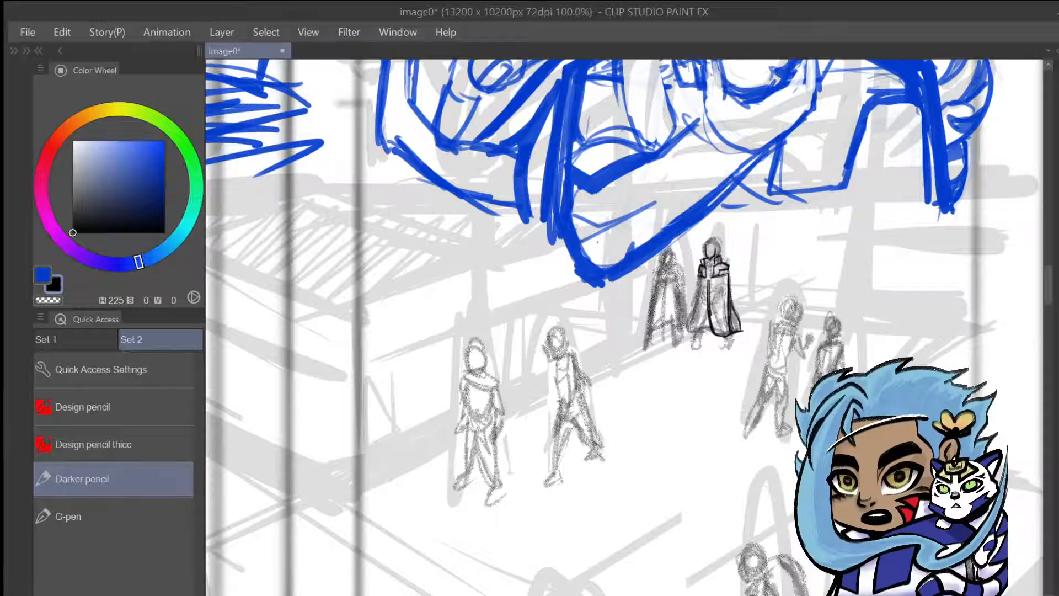
pyautogui.moveTo(709, 287)
pyautogui.mouseDown()
pyautogui.moveTo(704, 331)
pyautogui.moveTo(708, 291)
pyautogui.mouseUp()
pyautogui.moveTo(694, 320)
pyautogui.mouseDown()
pyautogui.moveTo(684, 332)
pyautogui.moveTo(696, 304)
pyautogui.moveTo(681, 322)
pyautogui.moveTo(686, 314)
pyautogui.mouseUp()
pyautogui.moveTo(693, 300)
pyautogui.mouseDown()
pyautogui.moveTo(684, 313)
pyautogui.moveTo(693, 300)
pyautogui.mouseUp()
pyautogui.moveTo(701, 274); pyautogui.dragTo(684, 322)
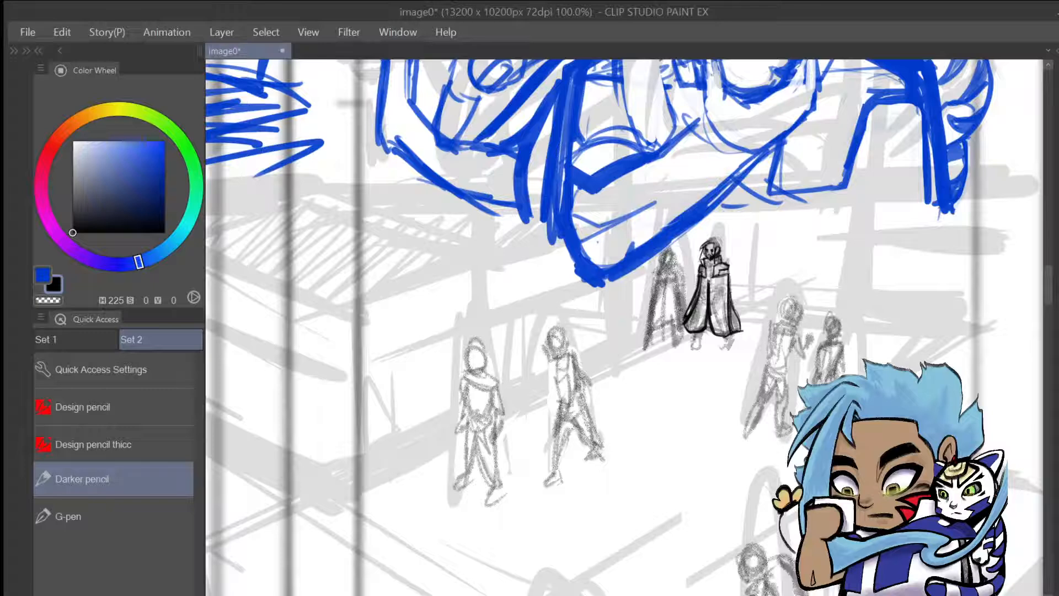
pyautogui.moveTo(701, 265)
pyautogui.mouseDown()
pyautogui.moveTo(698, 280)
pyautogui.moveTo(722, 296)
pyautogui.mouseUp()
pyautogui.moveTo(701, 281); pyautogui.dragTo(726, 295)
# Draw spiky hair on the larger caped figure, clean up the head area, and add a shoe below the cape
pyautogui.moveTo(705, 238); pyautogui.dragTo(724, 236)
pyautogui.hotkey('ctrl', 'z')
pyautogui.hotkey('ctrl', 'z')
pyautogui.moveTo(721, 245)
pyautogui.mouseDown()
pyautogui.moveTo(734, 244)
pyautogui.moveTo(722, 232)
pyautogui.mouseUp()
pyautogui.moveTo(718, 241); pyautogui.dragTo(703, 238)
pyautogui.moveTo(707, 236); pyautogui.dragTo(700, 243)
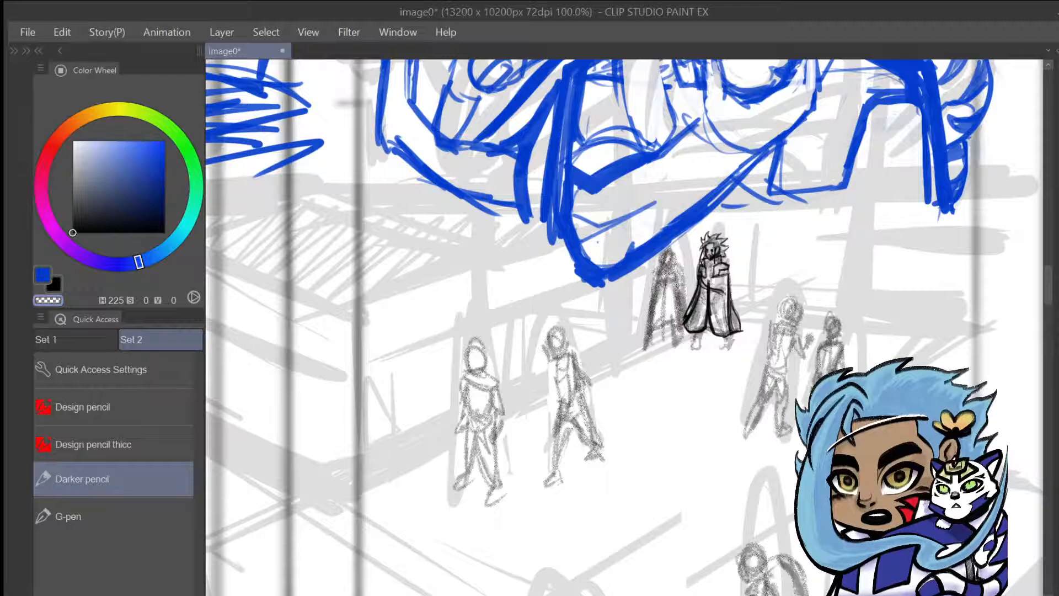
pyautogui.moveTo(725, 246); pyautogui.dragTo(730, 253)
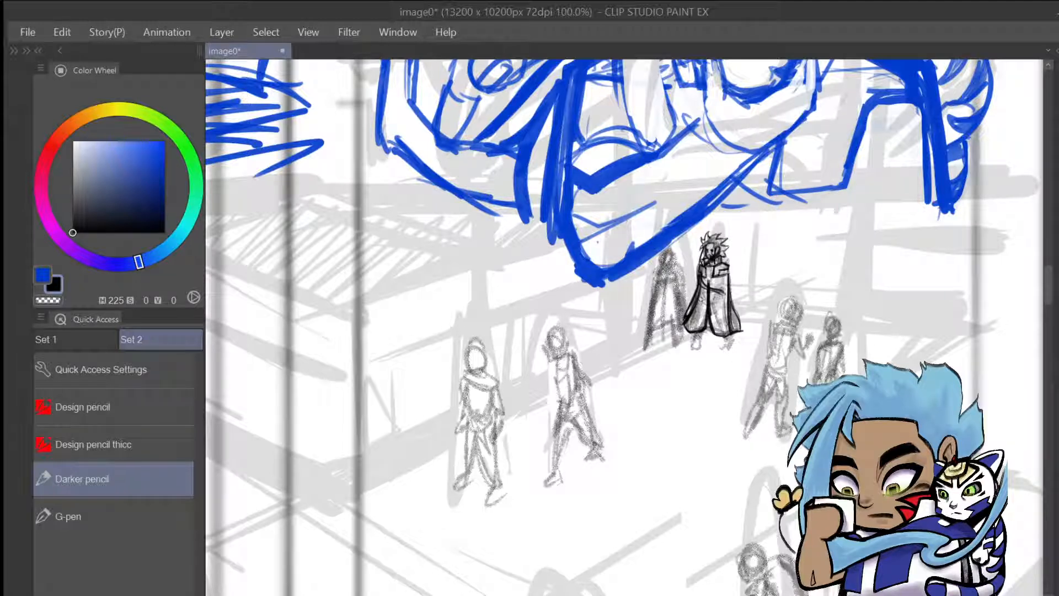
pyautogui.moveTo(693, 337)
pyautogui.mouseDown()
pyautogui.moveTo(722, 341)
pyautogui.moveTo(710, 321)
pyautogui.mouseUp()
# Draw the dark hair, face and collar of the neighbouring caped figure
pyautogui.moveTo(660, 253); pyautogui.dragTo(662, 263)
pyautogui.moveTo(661, 257); pyautogui.dragTo(659, 272)
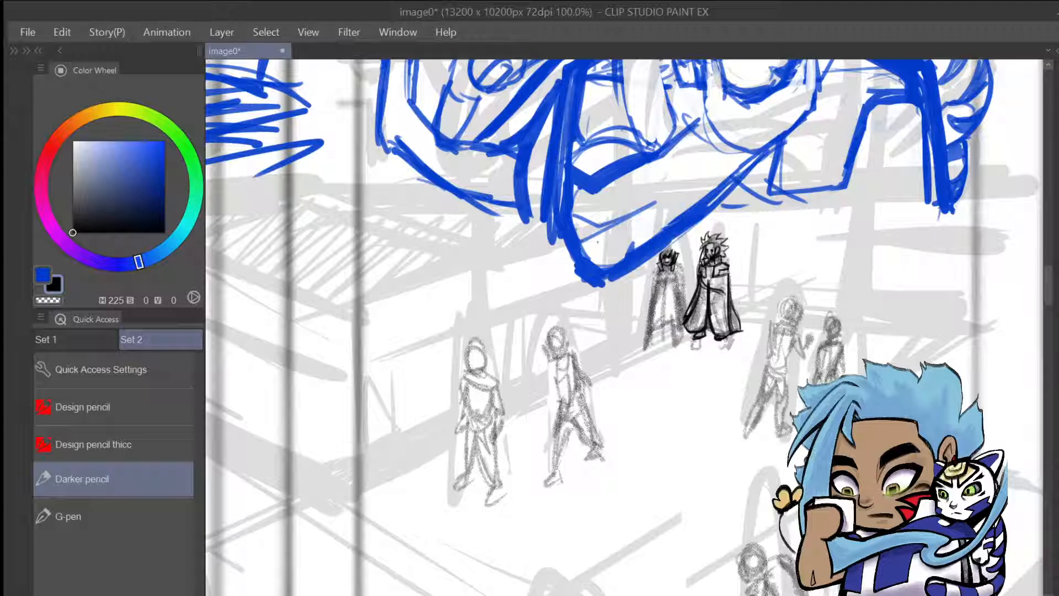
pyautogui.moveTo(661, 267)
pyautogui.mouseDown()
pyautogui.moveTo(652, 274)
pyautogui.moveTo(660, 283)
pyautogui.mouseUp()
# Outline the neighbouring figure's long cape from the shoulders to the hem, including its front opening
pyautogui.moveTo(661, 282)
pyautogui.mouseDown()
pyautogui.moveTo(650, 280)
pyautogui.moveTo(643, 346)
pyautogui.mouseUp()
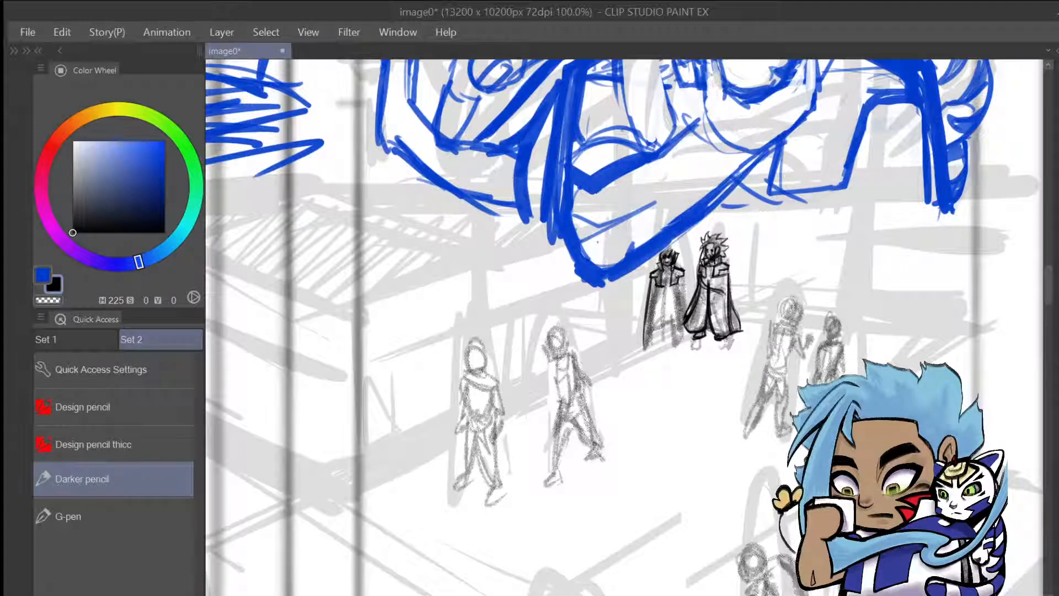
pyautogui.hotkey('ctrl', 'z')
pyautogui.moveTo(688, 277)
pyautogui.mouseDown()
pyautogui.moveTo(683, 312)
pyautogui.moveTo(666, 296)
pyautogui.moveTo(666, 340)
pyautogui.mouseUp()
pyautogui.moveTo(667, 284); pyautogui.dragTo(664, 323)
pyautogui.moveTo(666, 326)
pyautogui.mouseDown()
pyautogui.moveTo(664, 339)
pyautogui.moveTo(641, 338)
pyautogui.moveTo(646, 313)
pyautogui.moveTo(646, 331)
pyautogui.moveTo(669, 323)
pyautogui.moveTo(674, 339)
pyautogui.moveTo(685, 305)
pyautogui.mouseUp()
pyautogui.moveTo(683, 278); pyautogui.dragTo(683, 301)
pyautogui.moveTo(683, 274); pyautogui.dragTo(687, 312)
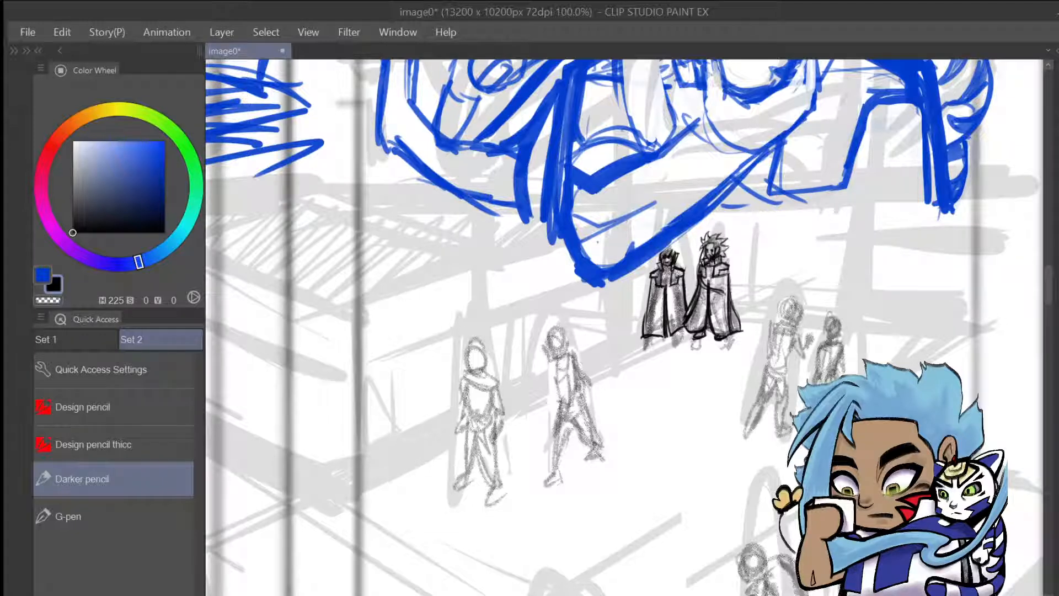
# Add the torso details to the smaller caped figure and darken the shoes of the caped pair
pyautogui.moveTo(674, 271); pyautogui.dragTo(663, 274)
pyautogui.moveTo(666, 286); pyautogui.dragTo(658, 294)
pyautogui.moveTo(1049, 302); pyautogui.dragTo(1050, 308)
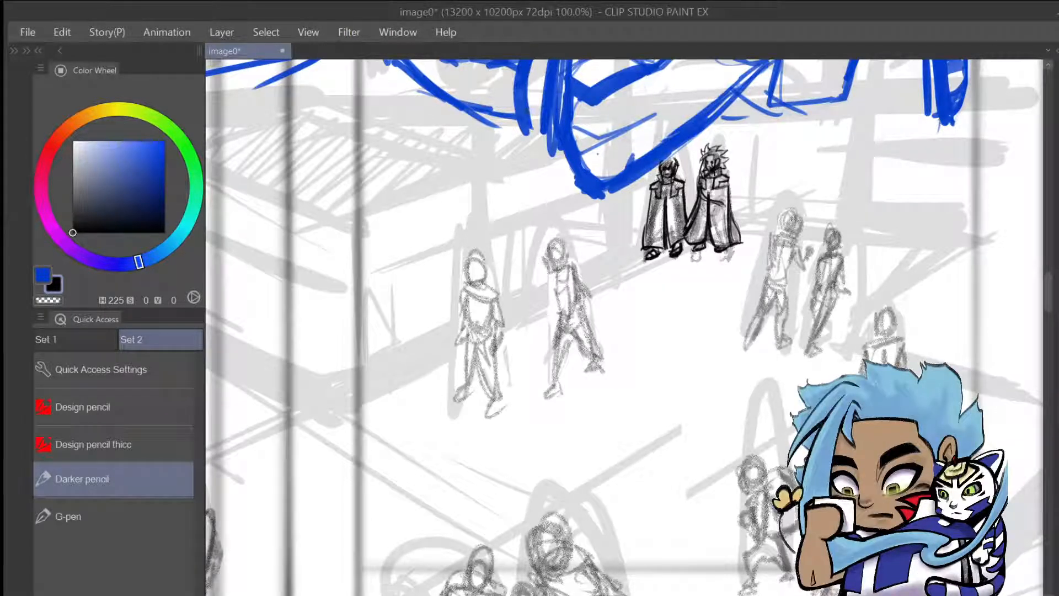
pyautogui.moveTo(695, 249); pyautogui.dragTo(726, 250)
# Outline the head, torso and hanging arm of the walking figure left of the caped pair
pyautogui.moveTo(549, 245)
pyautogui.mouseDown()
pyautogui.moveTo(544, 270)
pyautogui.moveTo(564, 263)
pyautogui.mouseUp()
pyautogui.moveTo(556, 257)
pyautogui.mouseDown()
pyautogui.moveTo(544, 257)
pyautogui.moveTo(567, 250)
pyautogui.moveTo(568, 263)
pyautogui.moveTo(565, 246)
pyautogui.moveTo(574, 269)
pyautogui.moveTo(558, 274)
pyautogui.moveTo(568, 277)
pyautogui.moveTo(558, 291)
pyautogui.moveTo(578, 280)
pyautogui.moveTo(580, 304)
pyautogui.mouseUp()
pyautogui.hotkey('ctrl', 'z')
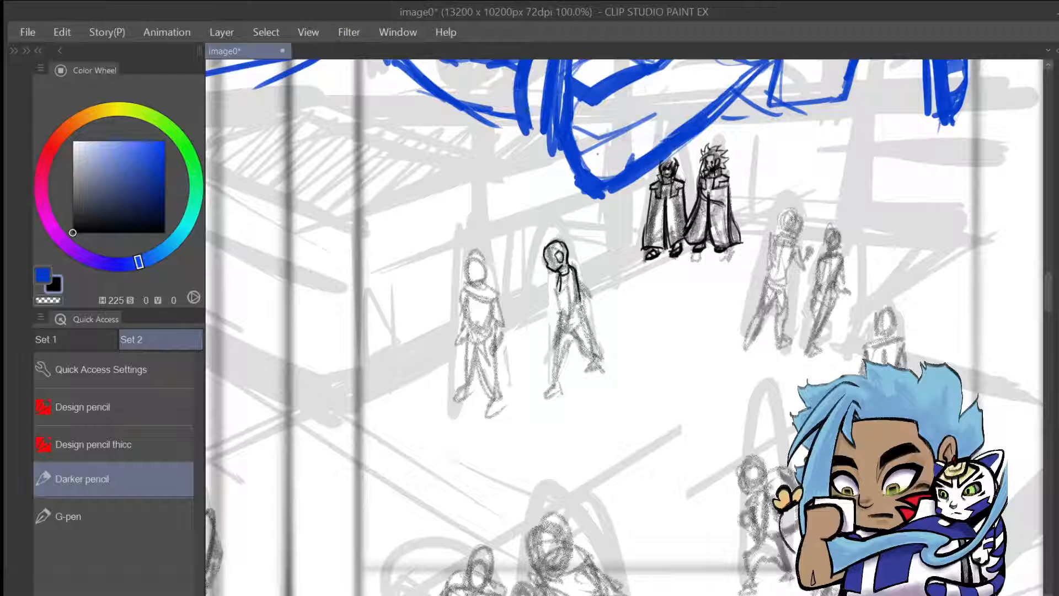
pyautogui.hotkey('ctrl', 'z')
pyautogui.moveTo(559, 278)
pyautogui.mouseDown()
pyautogui.moveTo(560, 313)
pyautogui.moveTo(572, 312)
pyautogui.moveTo(561, 335)
pyautogui.moveTo(572, 335)
pyautogui.moveTo(571, 320)
pyautogui.moveTo(551, 349)
pyautogui.moveTo(555, 298)
pyautogui.moveTo(558, 318)
pyautogui.moveTo(575, 292)
pyautogui.moveTo(571, 321)
pyautogui.mouseUp()
# Outline the walking figure's striding legs and shoes
pyautogui.moveTo(574, 322)
pyautogui.mouseDown()
pyautogui.moveTo(566, 350)
pyautogui.moveTo(592, 360)
pyautogui.moveTo(585, 328)
pyautogui.mouseUp()
pyautogui.moveTo(601, 340)
pyautogui.mouseDown()
pyautogui.moveTo(591, 356)
pyautogui.moveTo(599, 364)
pyautogui.mouseUp()
pyautogui.moveTo(594, 348)
pyautogui.mouseDown()
pyautogui.moveTo(610, 364)
pyautogui.moveTo(600, 376)
pyautogui.mouseUp()
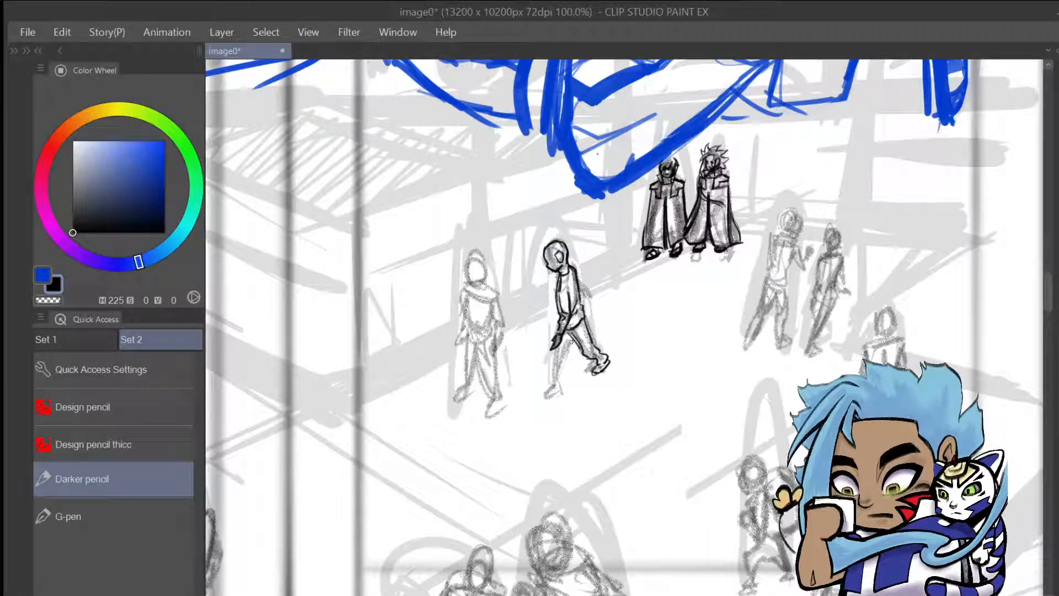
pyautogui.moveTo(571, 340); pyautogui.dragTo(553, 377)
pyautogui.moveTo(552, 373)
pyautogui.mouseDown()
pyautogui.moveTo(565, 383)
pyautogui.moveTo(543, 394)
pyautogui.moveTo(568, 380)
pyautogui.moveTo(545, 394)
pyautogui.mouseUp()
pyautogui.moveTo(576, 272); pyautogui.dragTo(583, 251)
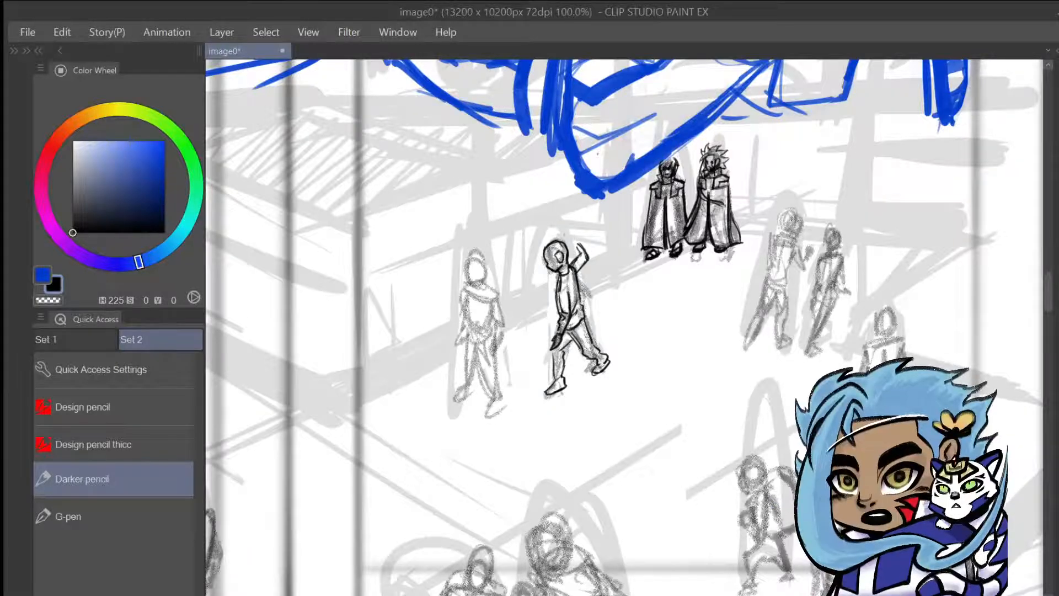
pyautogui.hotkey('ctrl', 'z')
pyautogui.hotkey('ctrl', 'z')
pyautogui.hotkey('ctrl', 'z')
# Draw the walking figure's raised arm and rough out a box carried on its shoulder behind the head
pyautogui.moveTo(568, 266)
pyautogui.mouseDown()
pyautogui.moveTo(590, 252)
pyautogui.moveTo(583, 244)
pyautogui.mouseUp()
pyautogui.moveTo(580, 230); pyautogui.dragTo(592, 246)
pyautogui.moveTo(585, 240)
pyautogui.mouseDown()
pyautogui.moveTo(591, 254)
pyautogui.moveTo(574, 224)
pyautogui.mouseUp()
pyautogui.hotkey('ctrl', 'z')
pyautogui.moveTo(586, 246)
pyautogui.mouseDown()
pyautogui.moveTo(572, 221)
pyautogui.moveTo(542, 239)
pyautogui.moveTo(545, 254)
pyautogui.mouseUp()
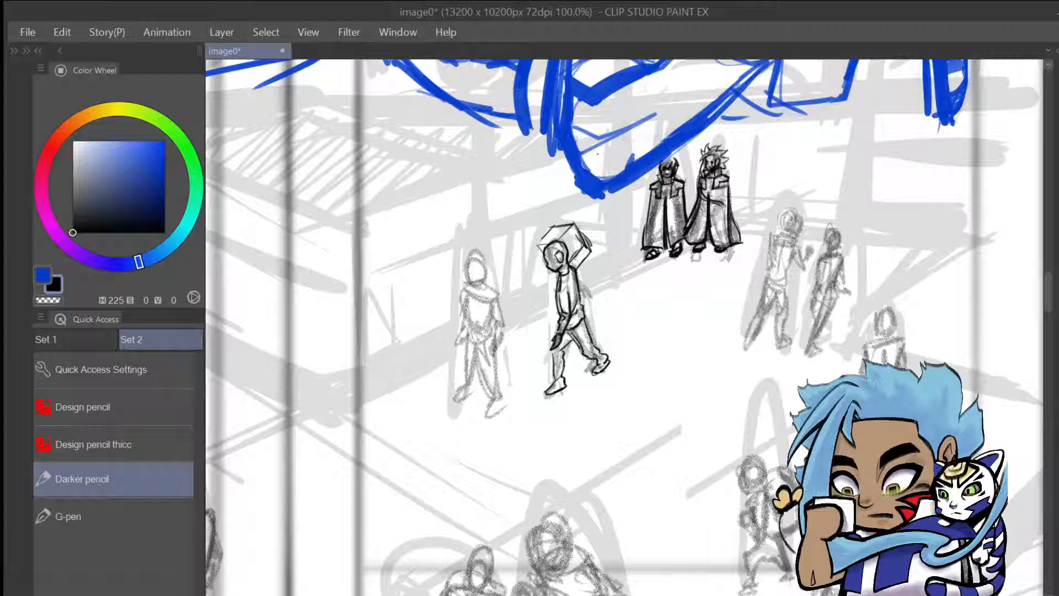
# Darken the edges of the carried box and the figure's back, and erase stray lines inside the box
pyautogui.moveTo(561, 237)
pyautogui.mouseDown()
pyautogui.moveTo(582, 222)
pyautogui.moveTo(591, 242)
pyautogui.mouseUp()
pyautogui.moveTo(579, 229)
pyautogui.mouseDown()
pyautogui.moveTo(591, 247)
pyautogui.moveTo(571, 264)
pyautogui.mouseUp()
pyautogui.moveTo(589, 246)
pyautogui.mouseDown()
pyautogui.moveTo(570, 266)
pyautogui.moveTo(575, 226)
pyautogui.mouseUp()
pyautogui.moveTo(556, 242)
pyautogui.mouseDown()
pyautogui.moveTo(578, 224)
pyautogui.moveTo(536, 248)
pyautogui.moveTo(553, 229)
pyautogui.moveTo(535, 252)
pyautogui.moveTo(580, 263)
pyautogui.moveTo(578, 303)
pyautogui.mouseUp()
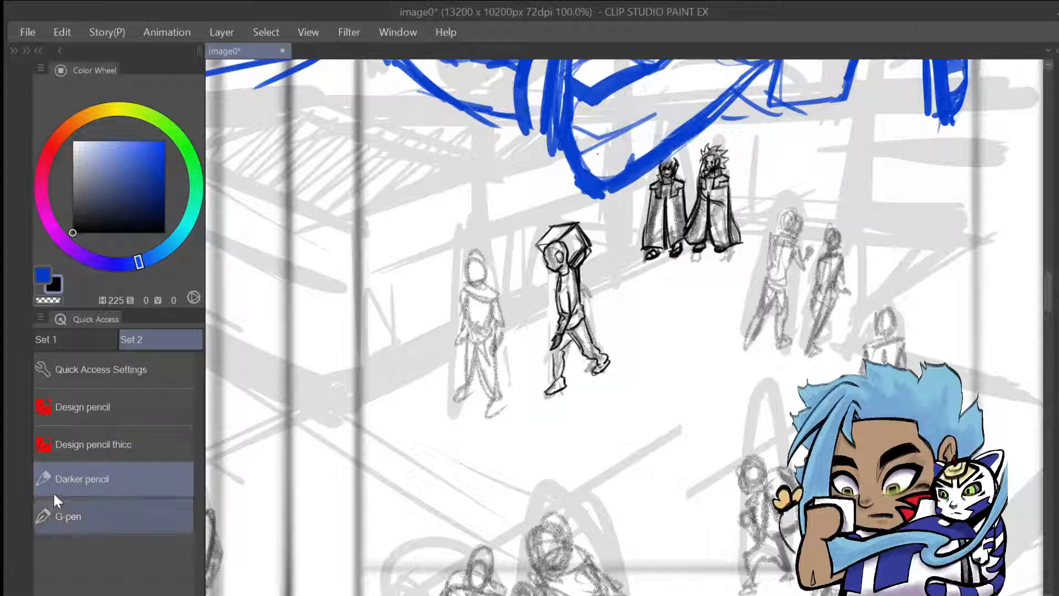
pyautogui.click(48, 300)
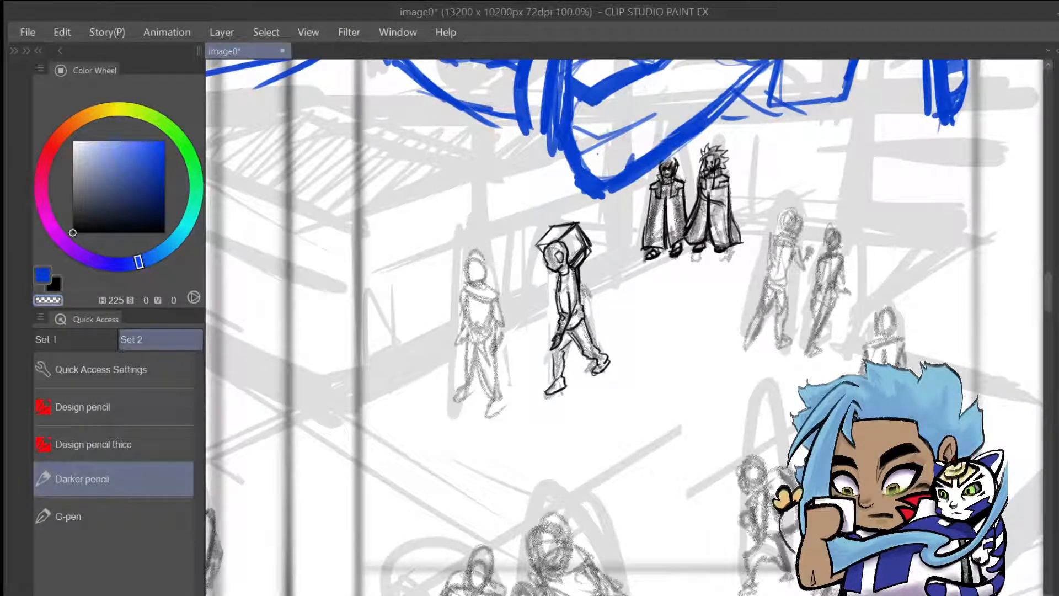
pyautogui.moveTo(575, 234)
pyautogui.mouseDown()
pyautogui.moveTo(578, 255)
pyautogui.moveTo(584, 247)
pyautogui.moveTo(568, 261)
pyautogui.mouseUp()
# Outline the head, shoulders and scooped top neckline of the figure ahead of the box carrier
pyautogui.moveTo(479, 279); pyautogui.dragTo(481, 390)
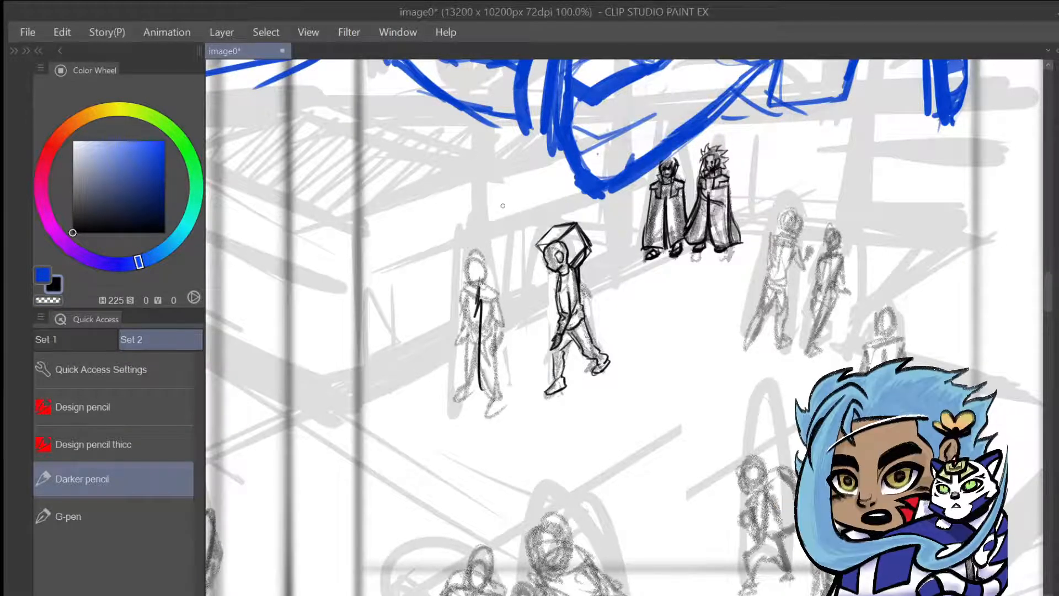
pyautogui.hotkey('ctrl', 'z')
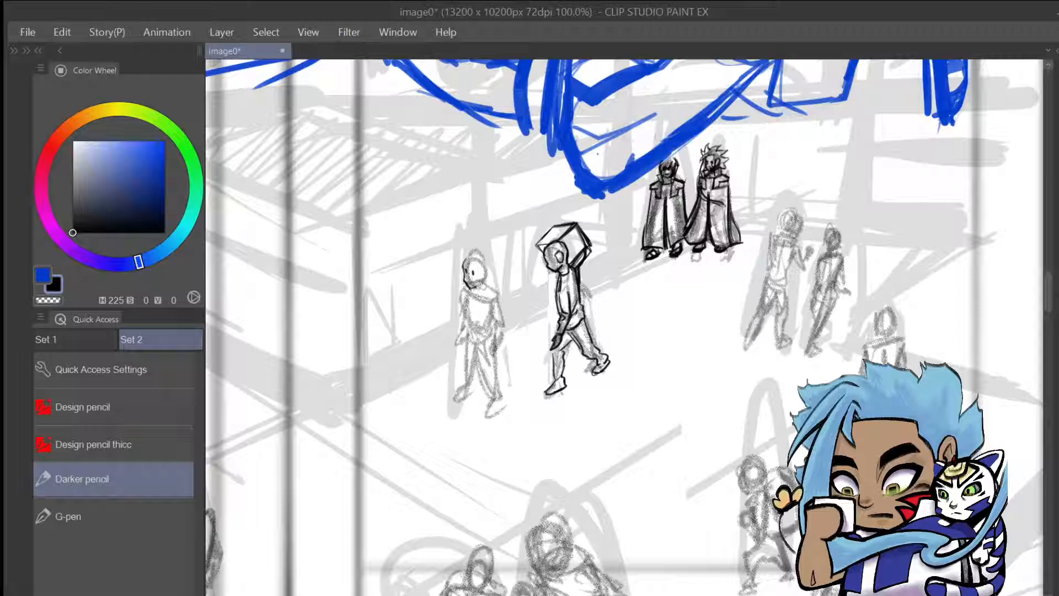
pyautogui.moveTo(477, 288)
pyautogui.mouseDown()
pyautogui.moveTo(486, 279)
pyautogui.moveTo(474, 251)
pyautogui.moveTo(491, 277)
pyautogui.moveTo(465, 295)
pyautogui.moveTo(461, 314)
pyautogui.moveTo(462, 298)
pyautogui.moveTo(489, 291)
pyautogui.moveTo(504, 325)
pyautogui.moveTo(465, 327)
pyautogui.mouseUp()
pyautogui.hotkey('ctrl', 'z')
pyautogui.hotkey('ctrl', 'z')
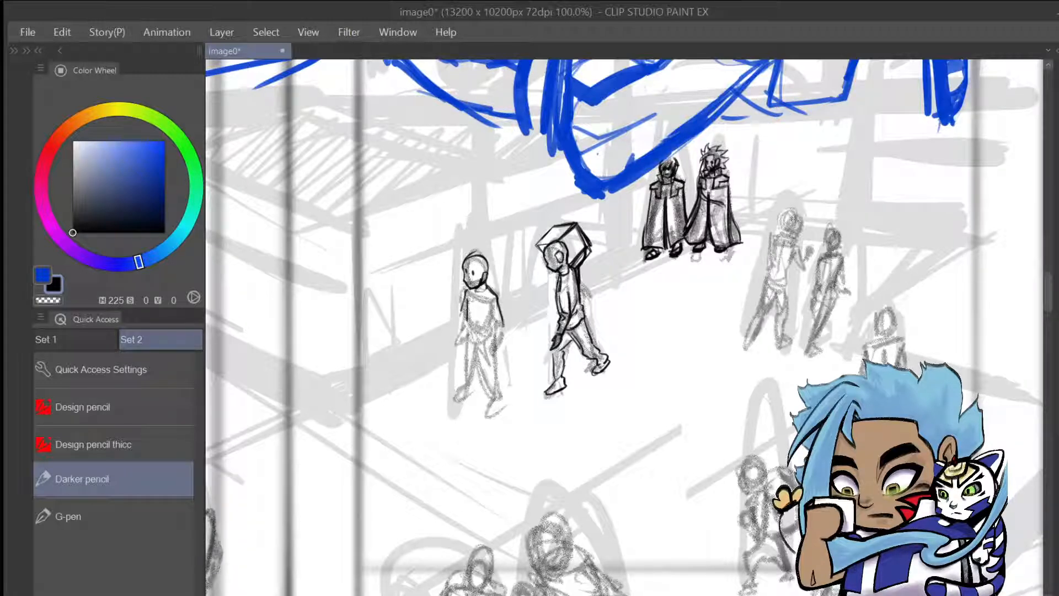
pyautogui.moveTo(475, 291); pyautogui.dragTo(468, 303)
pyautogui.hotkey('ctrl', 'z')
pyautogui.moveTo(486, 300)
pyautogui.mouseDown()
pyautogui.moveTo(490, 316)
pyautogui.moveTo(468, 297)
pyautogui.mouseUp()
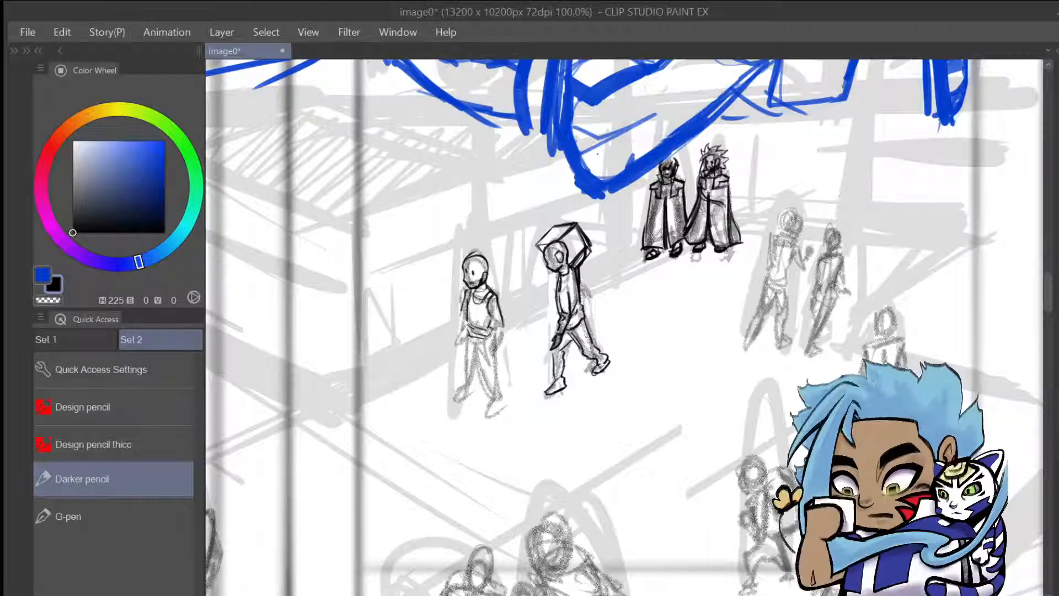
# Draw the waistband and the hanging arm with its hand on the figure ahead of the box carrier
pyautogui.moveTo(492, 330)
pyautogui.mouseDown()
pyautogui.moveTo(484, 339)
pyautogui.moveTo(466, 325)
pyautogui.mouseUp()
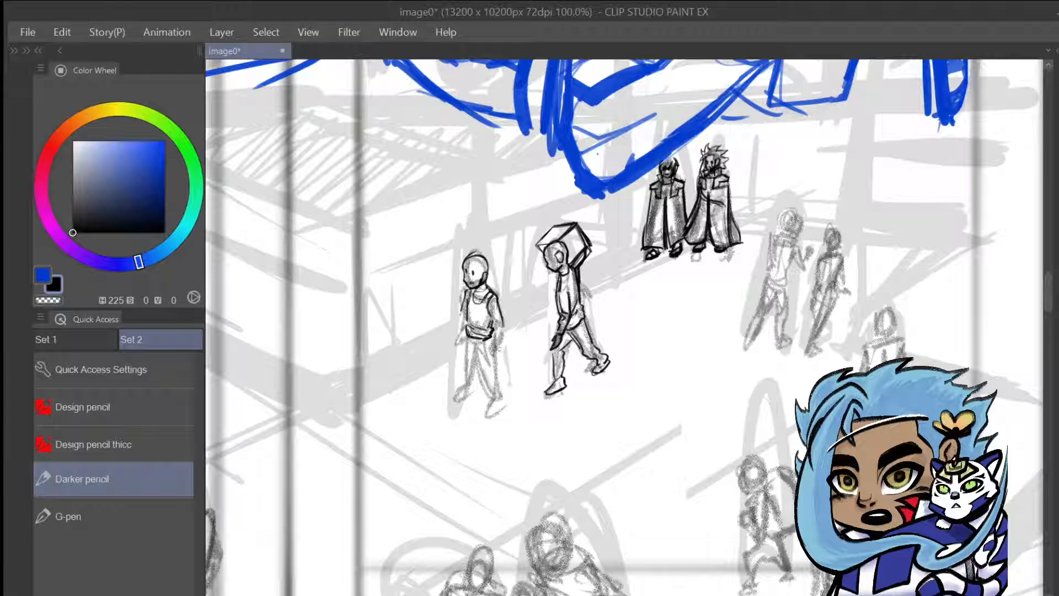
pyautogui.moveTo(496, 345); pyautogui.dragTo(498, 358)
pyautogui.moveTo(497, 322)
pyautogui.mouseDown()
pyautogui.moveTo(499, 307)
pyautogui.moveTo(491, 345)
pyautogui.moveTo(505, 345)
pyautogui.mouseUp()
pyautogui.moveTo(495, 323)
pyautogui.mouseDown()
pyautogui.moveTo(502, 345)
pyautogui.moveTo(485, 348)
pyautogui.moveTo(497, 356)
pyautogui.mouseUp()
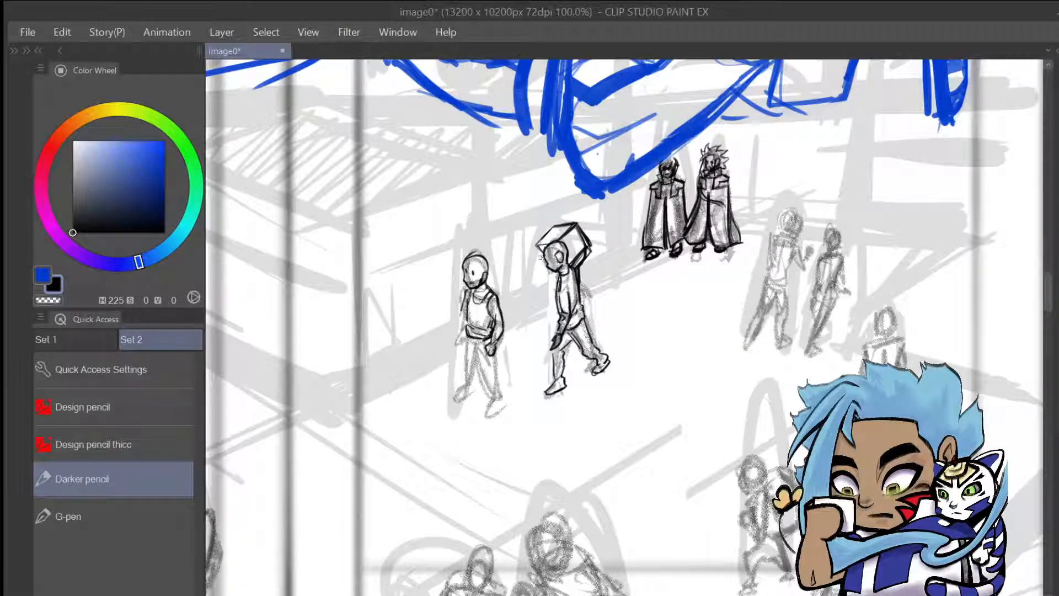
# Outline the loose trousers and shoes of the figure ahead of the box carrier
pyautogui.moveTo(479, 281); pyautogui.dragTo(488, 290)
pyautogui.moveTo(474, 345)
pyautogui.mouseDown()
pyautogui.moveTo(486, 404)
pyautogui.moveTo(498, 405)
pyautogui.mouseUp()
pyautogui.moveTo(495, 358)
pyautogui.mouseDown()
pyautogui.moveTo(495, 405)
pyautogui.moveTo(481, 387)
pyautogui.moveTo(466, 395)
pyautogui.mouseUp()
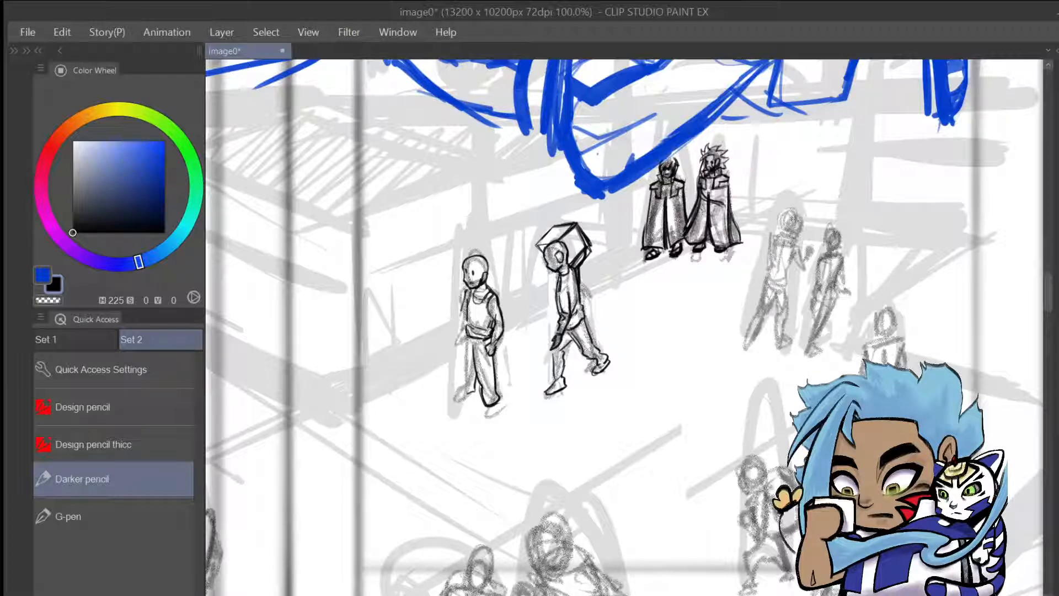
pyautogui.moveTo(464, 333)
pyautogui.mouseDown()
pyautogui.moveTo(475, 400)
pyautogui.moveTo(462, 397)
pyautogui.moveTo(494, 405)
pyautogui.moveTo(492, 415)
pyautogui.moveTo(502, 405)
pyautogui.mouseUp()
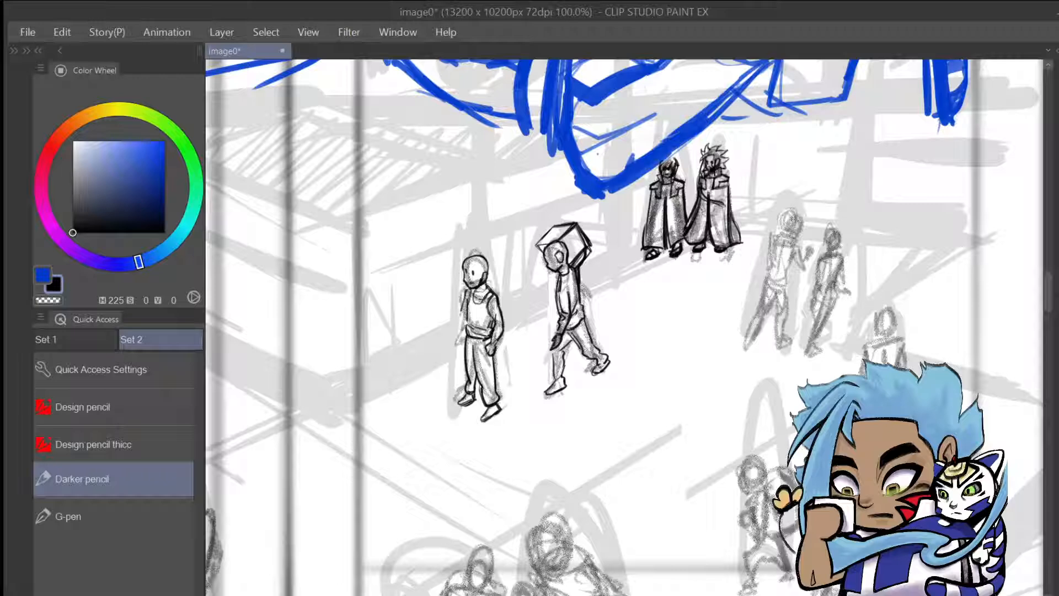
# Give the same figure short spiky black hair and finish its bent arm with a fist and the front shoe
pyautogui.moveTo(488, 280)
pyautogui.mouseDown()
pyautogui.moveTo(473, 284)
pyautogui.moveTo(472, 263)
pyautogui.moveTo(482, 258)
pyautogui.moveTo(486, 279)
pyautogui.moveTo(465, 264)
pyautogui.moveTo(474, 251)
pyautogui.mouseUp()
pyautogui.moveTo(468, 259); pyautogui.dragTo(476, 251)
pyautogui.moveTo(470, 258)
pyautogui.mouseDown()
pyautogui.moveTo(481, 249)
pyautogui.moveTo(489, 266)
pyautogui.mouseUp()
pyautogui.moveTo(481, 275)
pyautogui.mouseDown()
pyautogui.moveTo(491, 265)
pyautogui.moveTo(476, 252)
pyautogui.moveTo(491, 266)
pyautogui.mouseUp()
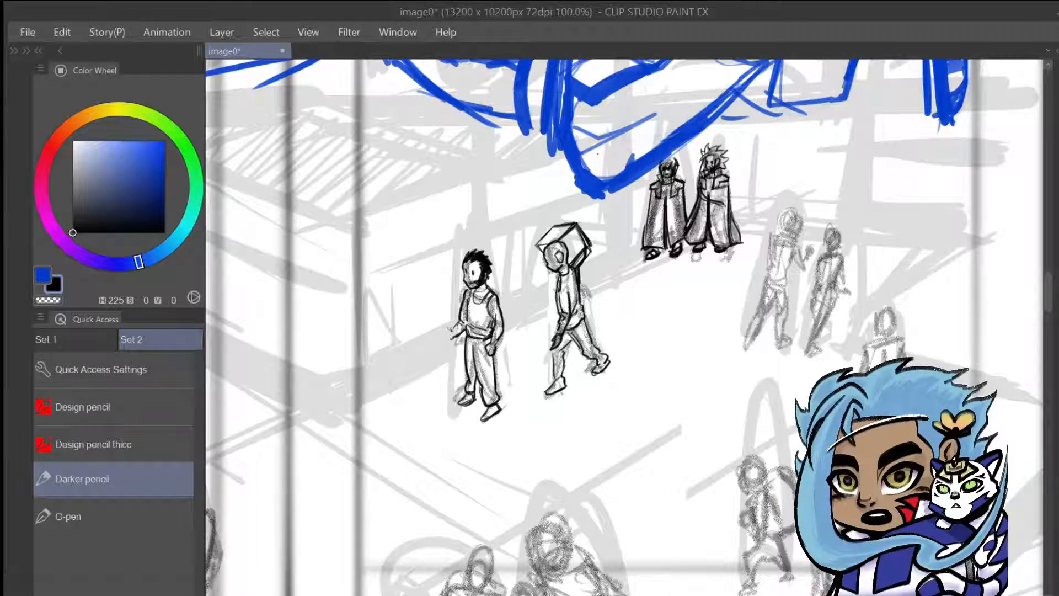
pyautogui.moveTo(454, 328)
pyautogui.mouseDown()
pyautogui.moveTo(447, 343)
pyautogui.moveTo(470, 289)
pyautogui.mouseUp()
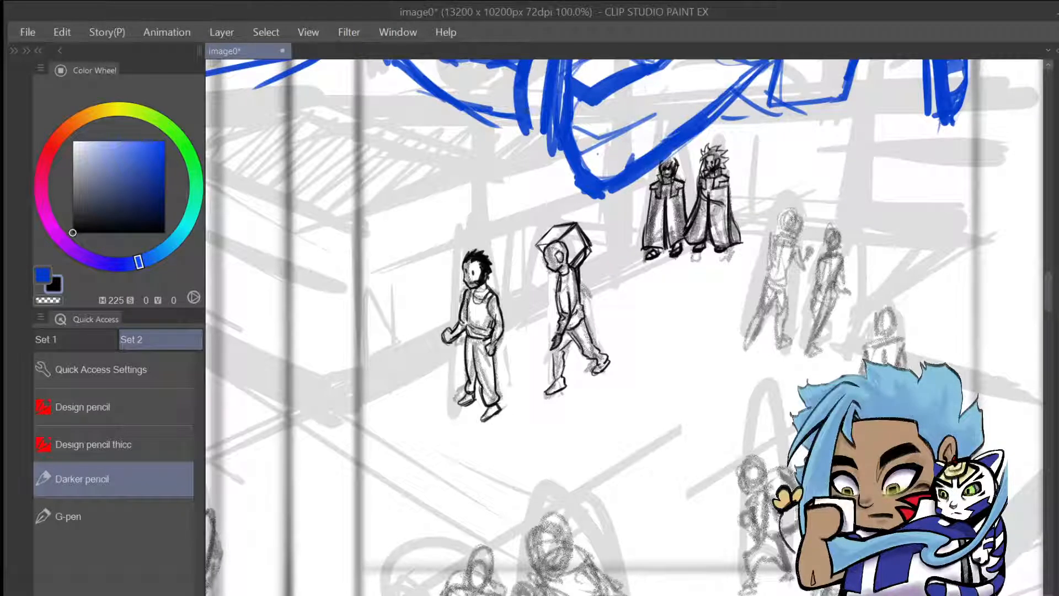
pyautogui.moveTo(491, 406)
pyautogui.mouseDown()
pyautogui.moveTo(501, 398)
pyautogui.moveTo(484, 422)
pyautogui.moveTo(500, 411)
pyautogui.mouseUp()
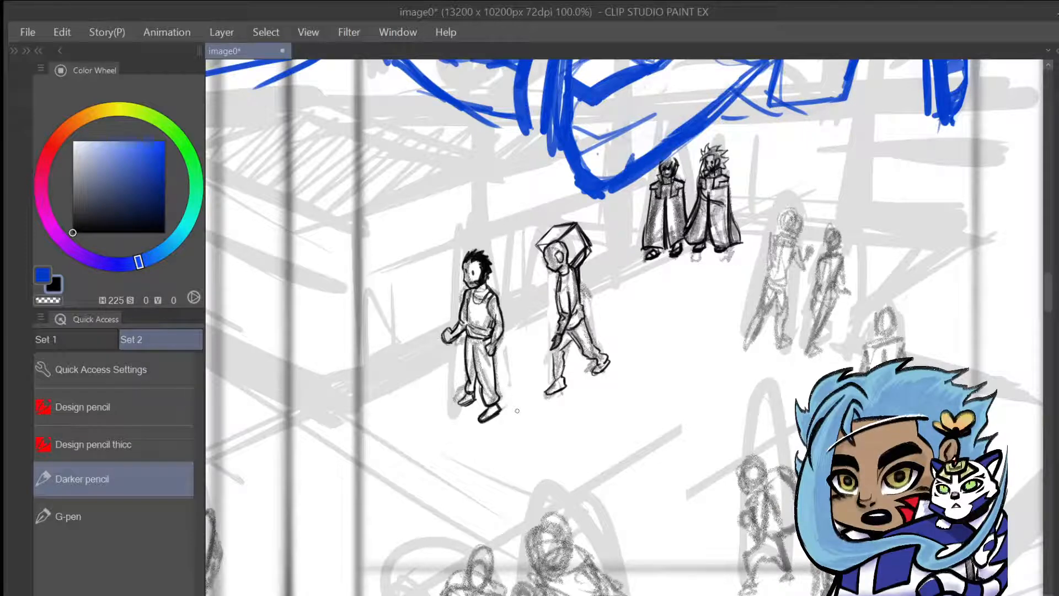
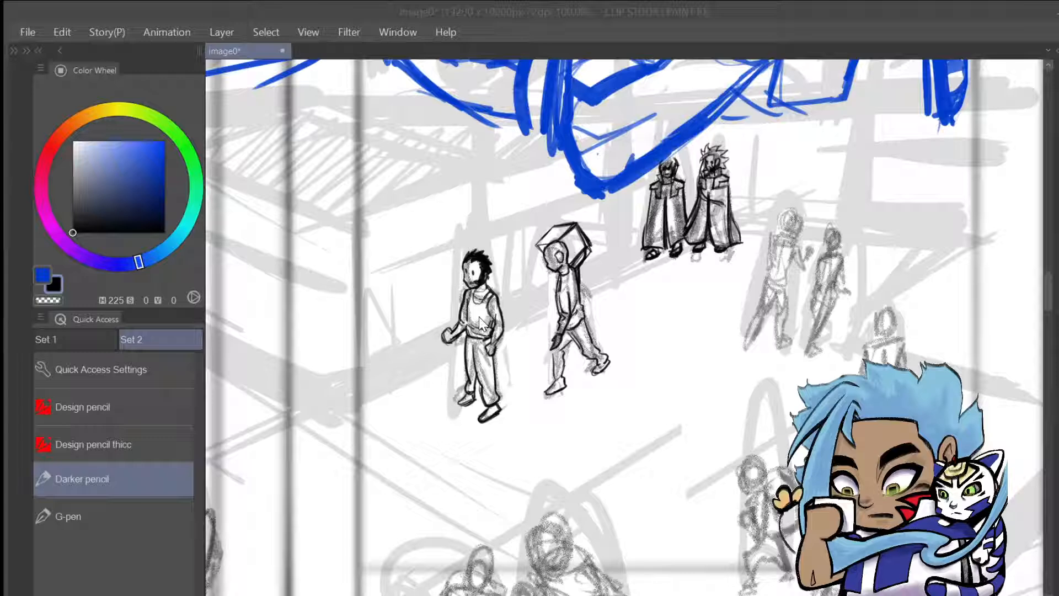
# Draw shoulder straps on the figure ahead of the box carrier and start the near side of a box behind its back
pyautogui.moveTo(532, 416)
pyautogui.mouseDown()
pyautogui.moveTo(545, 443)
pyautogui.moveTo(616, 407)
pyautogui.mouseUp()
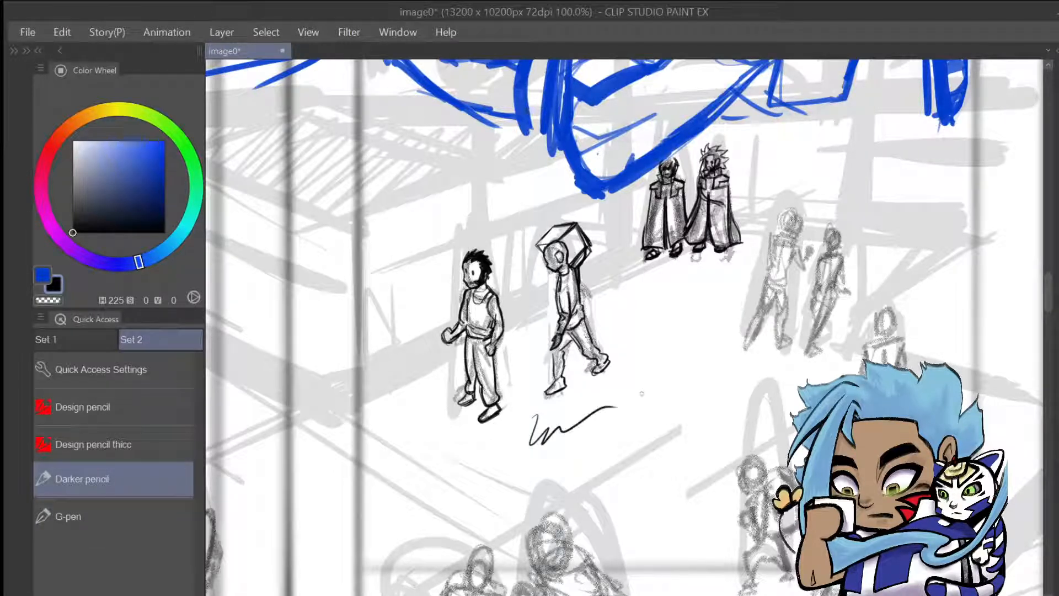
pyautogui.hotkey('ctrl', 'z')
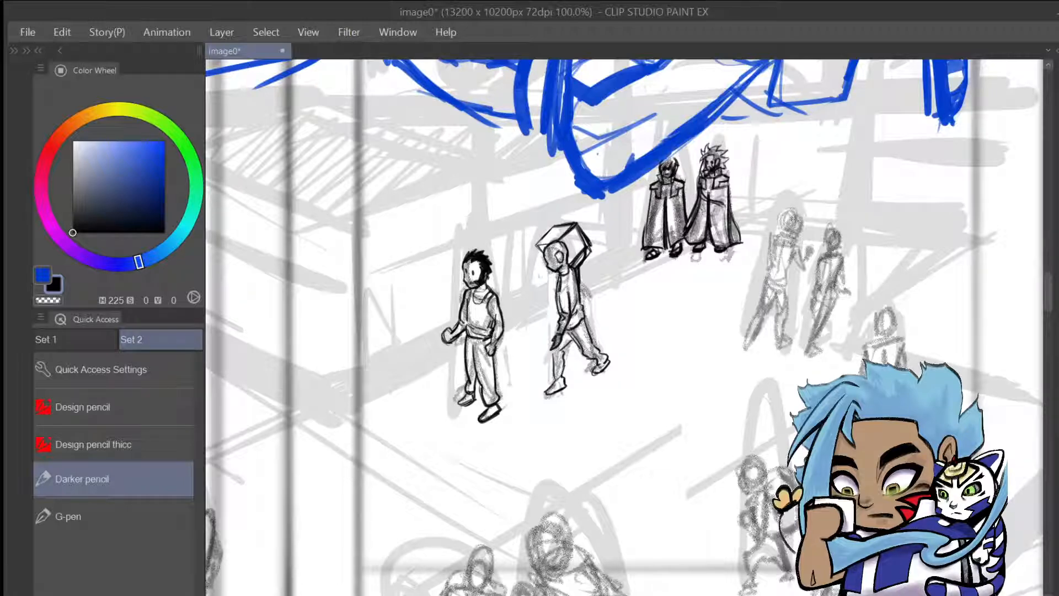
pyautogui.moveTo(490, 287)
pyautogui.mouseDown()
pyautogui.moveTo(484, 306)
pyautogui.moveTo(495, 294)
pyautogui.mouseUp()
pyautogui.moveTo(473, 289)
pyautogui.mouseDown()
pyautogui.moveTo(465, 308)
pyautogui.moveTo(519, 288)
pyautogui.mouseUp()
pyautogui.moveTo(495, 311)
pyautogui.mouseDown()
pyautogui.moveTo(510, 322)
pyautogui.moveTo(508, 340)
pyautogui.mouseUp()
pyautogui.hotkey('ctrl', 'z')
pyautogui.hotkey('ctrl', 'z')
pyautogui.moveTo(512, 313); pyautogui.dragTo(516, 334)
pyautogui.hotkey('ctrl', 'z')
pyautogui.hotkey('ctrl', 'z')
pyautogui.moveTo(502, 313)
pyautogui.mouseDown()
pyautogui.moveTo(515, 320)
pyautogui.moveTo(513, 350)
pyautogui.mouseUp()
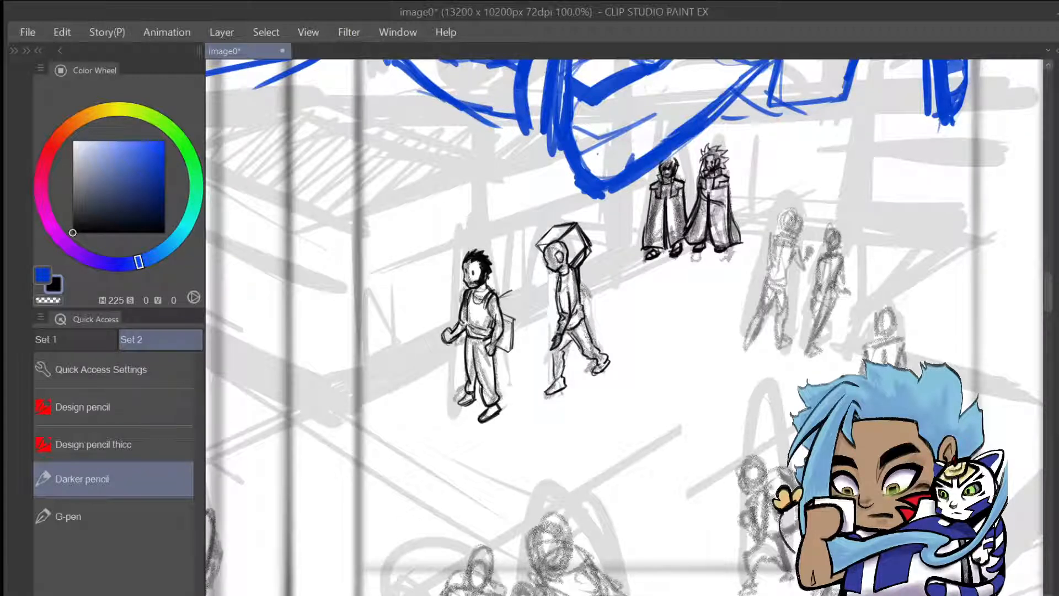
# Complete the box behind the figure's back with its top, side edges and rim line, cleaning up its outline
pyautogui.moveTo(492, 306)
pyautogui.mouseDown()
pyautogui.moveTo(513, 297)
pyautogui.moveTo(535, 316)
pyautogui.moveTo(522, 293)
pyautogui.moveTo(529, 314)
pyautogui.moveTo(539, 313)
pyautogui.moveTo(530, 346)
pyautogui.mouseUp()
pyautogui.hotkey('ctrl', 'z')
pyautogui.moveTo(508, 353)
pyautogui.mouseDown()
pyautogui.moveTo(534, 342)
pyautogui.moveTo(494, 353)
pyautogui.moveTo(504, 353)
pyautogui.mouseUp()
pyautogui.moveTo(503, 315)
pyautogui.mouseDown()
pyautogui.moveTo(517, 330)
pyautogui.moveTo(529, 319)
pyautogui.mouseUp()
pyautogui.moveTo(514, 324)
pyautogui.mouseDown()
pyautogui.moveTo(537, 314)
pyautogui.moveTo(513, 297)
pyautogui.moveTo(536, 313)
pyautogui.mouseUp()
pyautogui.moveTo(517, 299)
pyautogui.mouseDown()
pyautogui.moveTo(541, 317)
pyautogui.moveTo(502, 327)
pyautogui.moveTo(481, 307)
pyautogui.moveTo(515, 292)
pyautogui.moveTo(528, 307)
pyautogui.moveTo(515, 314)
pyautogui.moveTo(538, 327)
pyautogui.moveTo(517, 347)
pyautogui.mouseUp()
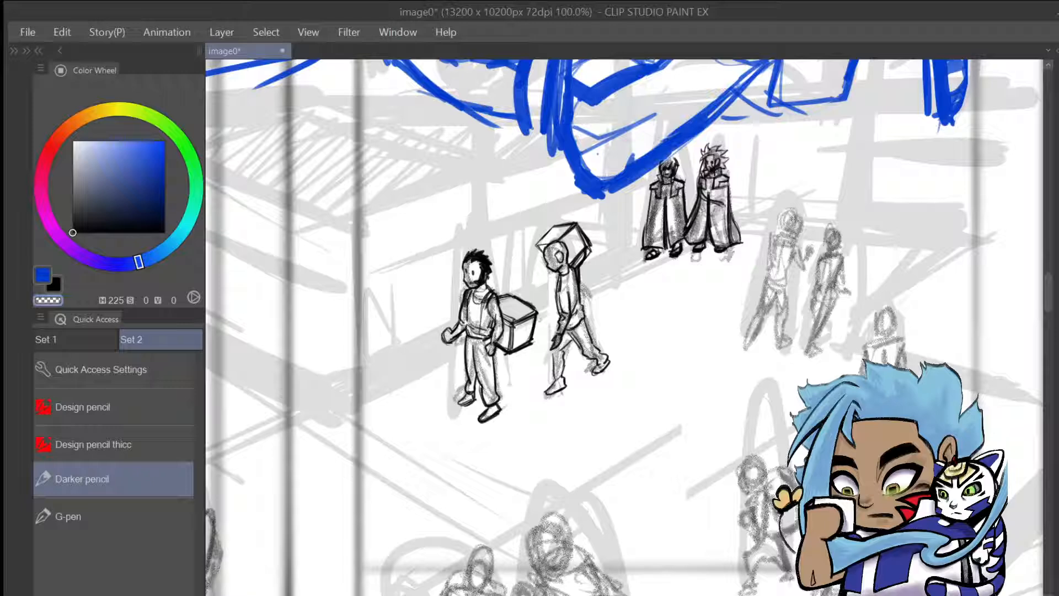
pyautogui.moveTo(538, 318)
pyautogui.mouseDown()
pyautogui.moveTo(534, 344)
pyautogui.moveTo(537, 334)
pyautogui.mouseUp()
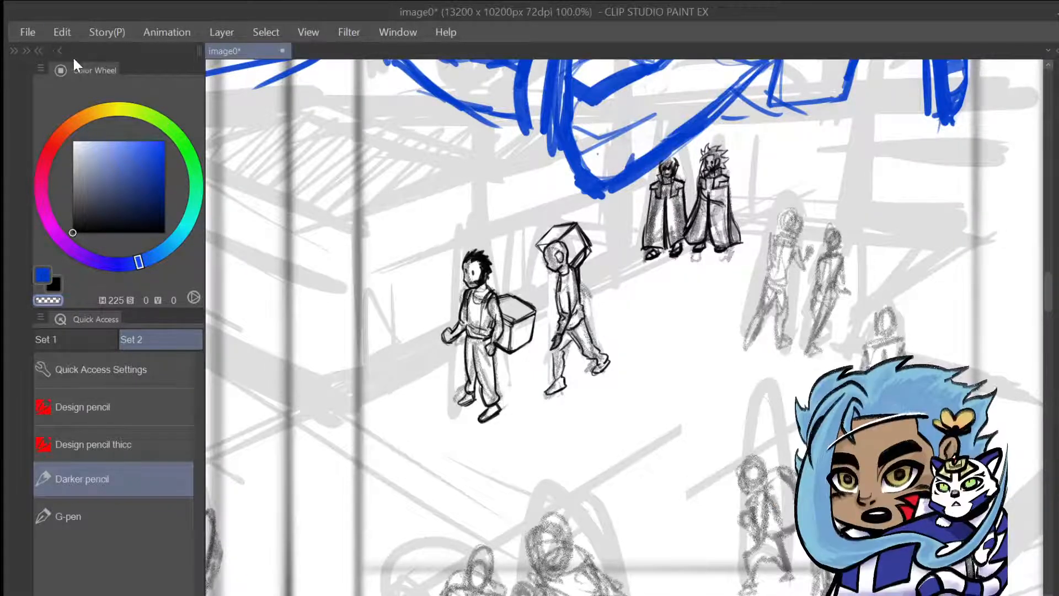
# Expand the collapsed sub tool palettes and add the transparent drawing color to Quick Access Set 2
pyautogui.click(27, 49)
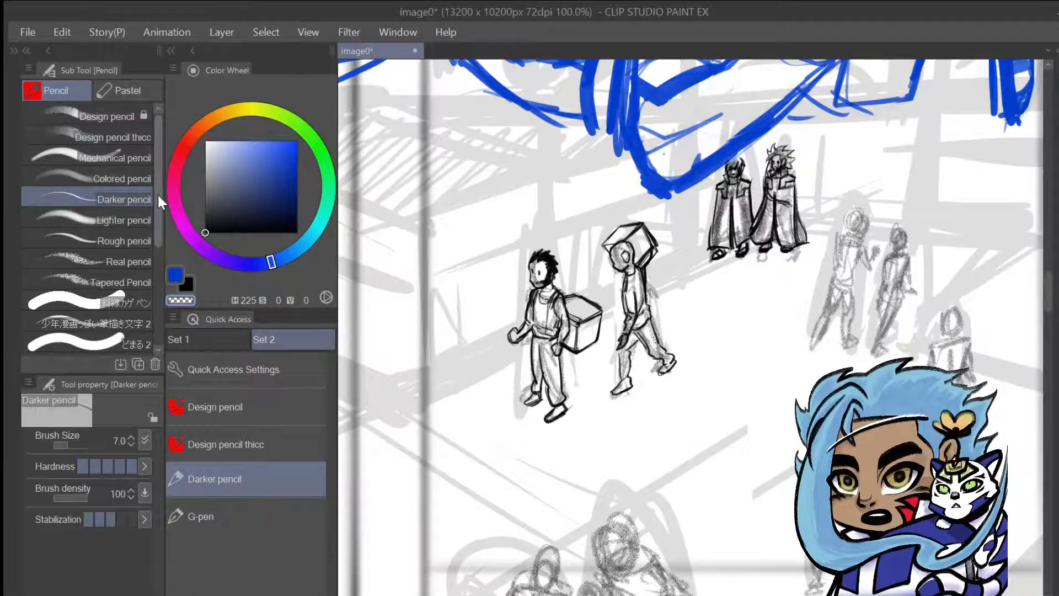
pyautogui.moveTo(157, 194); pyautogui.dragTo(164, 260)
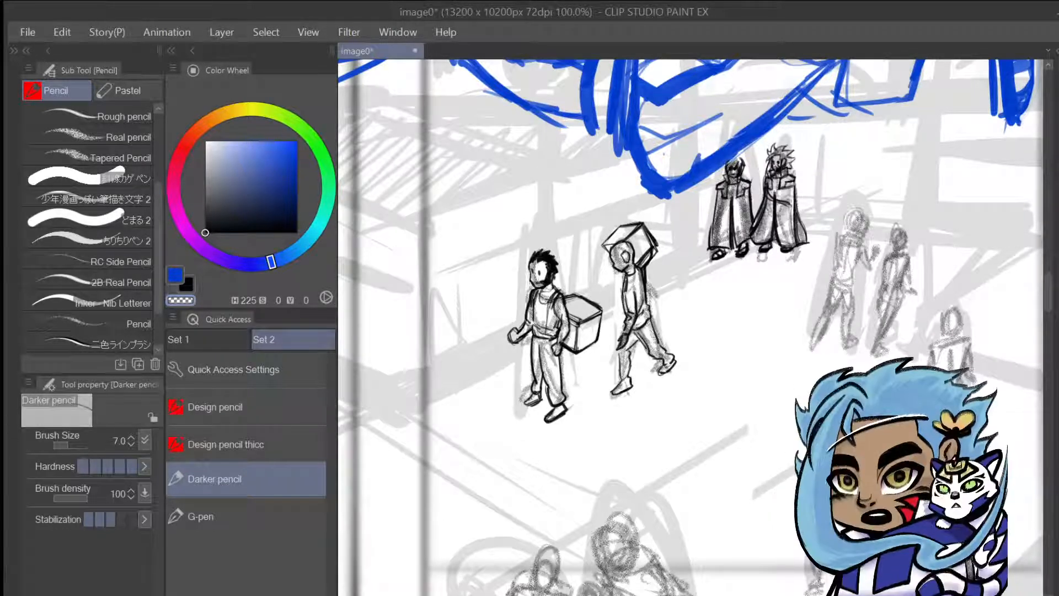
pyautogui.rightClick(209, 470)
pyautogui.moveTo(254, 562)
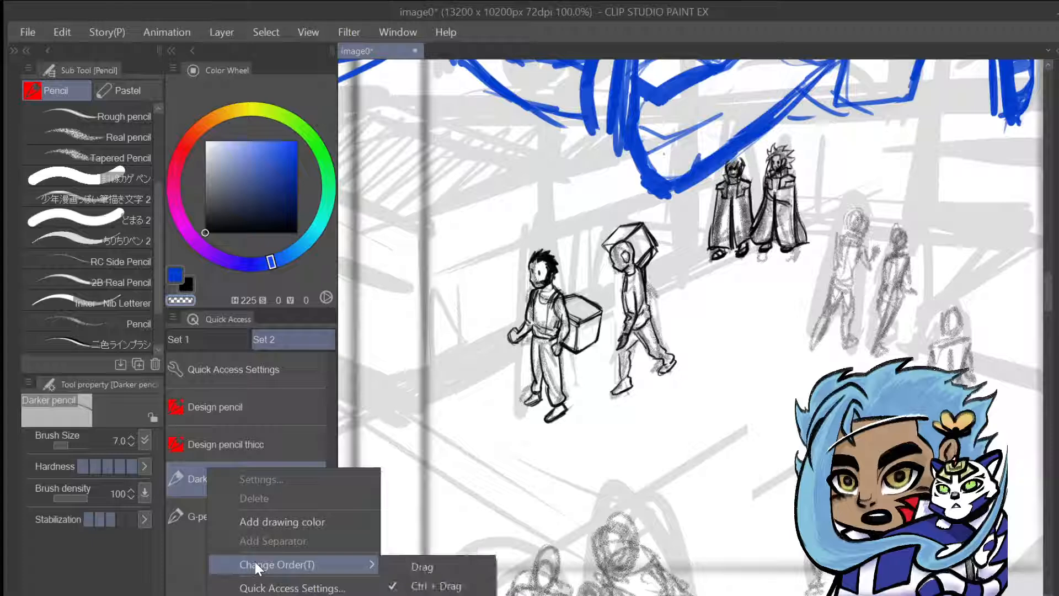
pyautogui.click(260, 525)
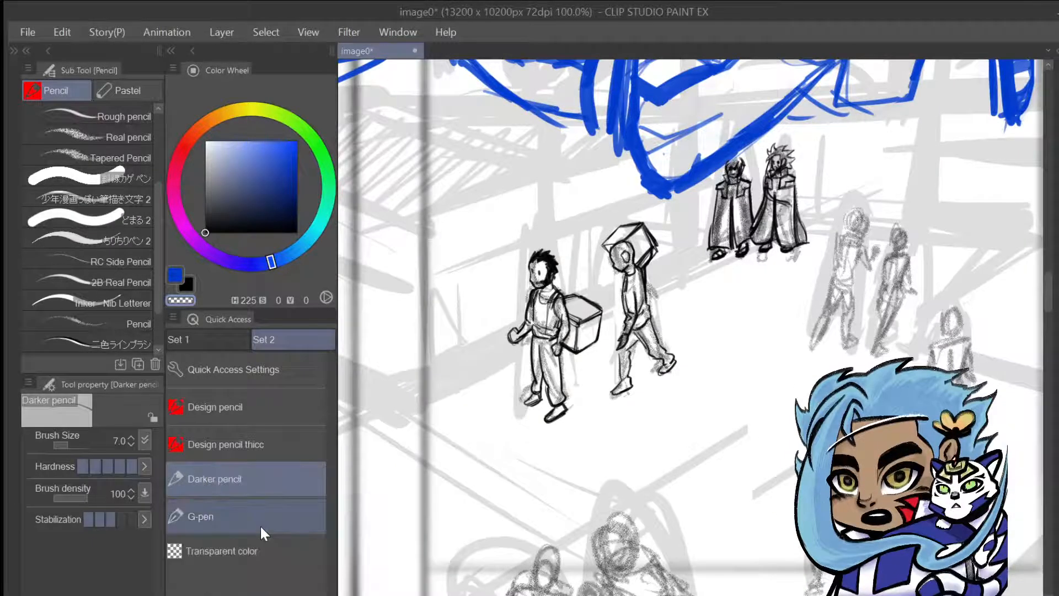
# Delete the Transparent color entry from Quick Access Set 2 and add the current drawing color again
pyautogui.rightClick(238, 556)
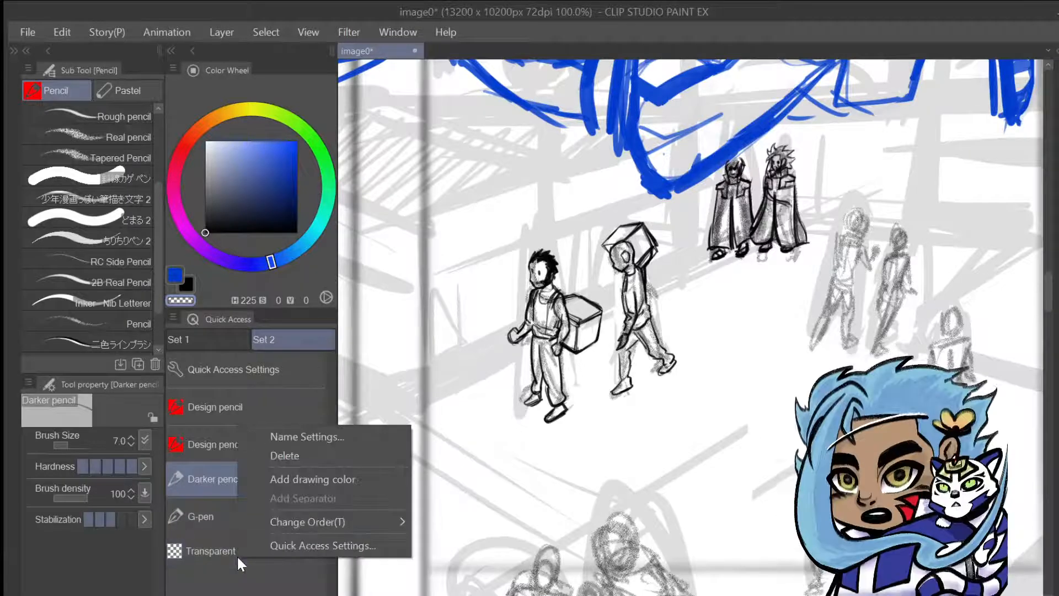
pyautogui.click(283, 456)
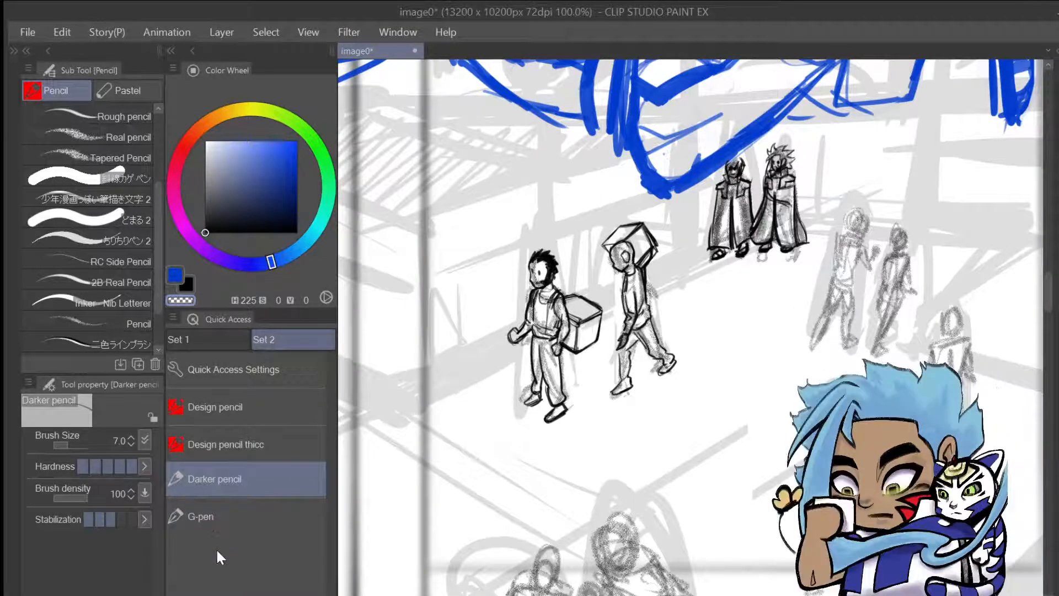
pyautogui.rightClick(218, 550)
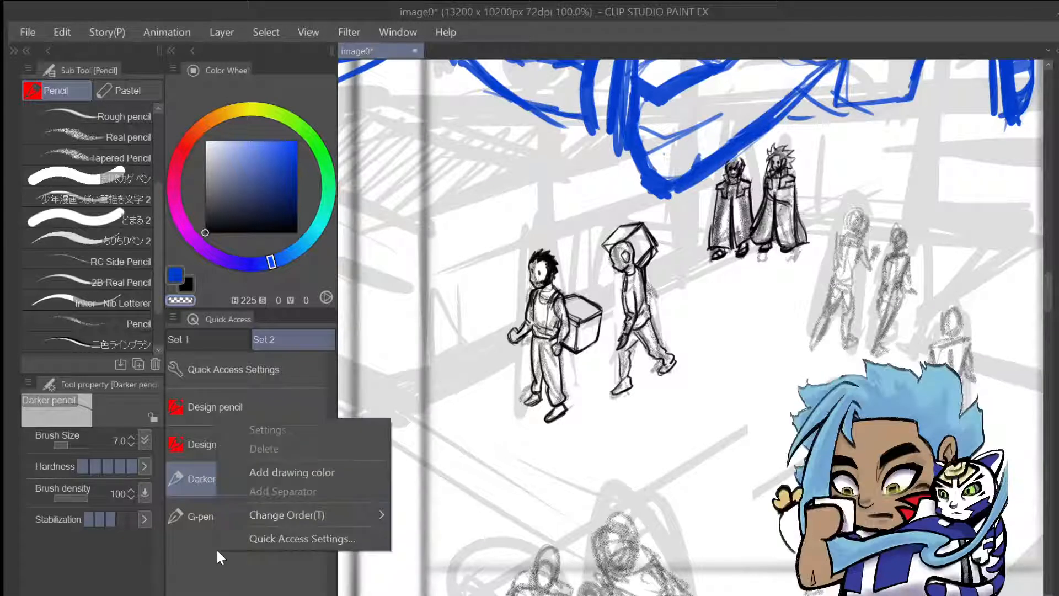
pyautogui.click(266, 471)
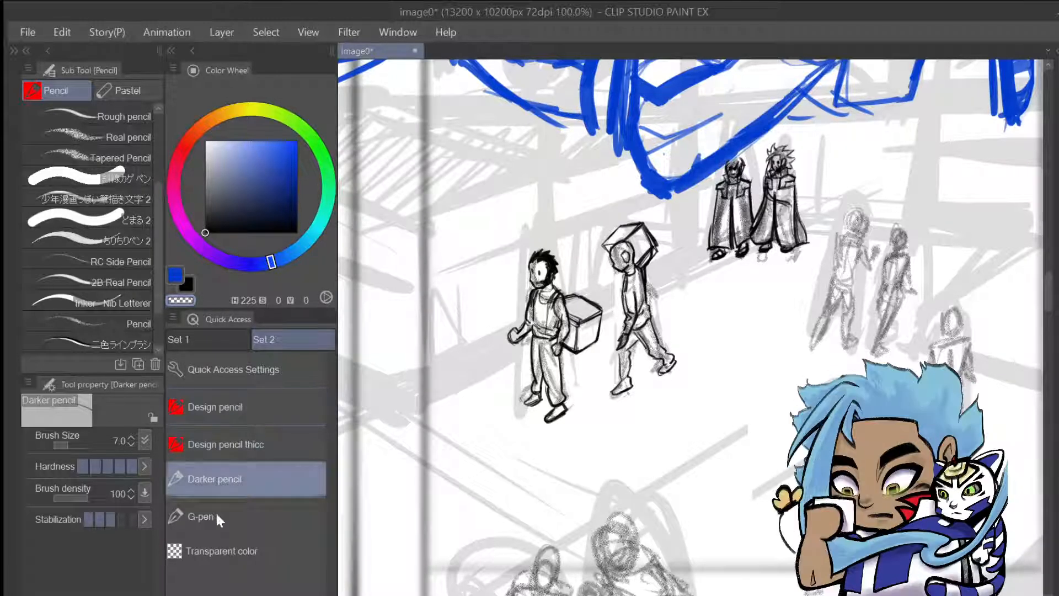
# Open the Quick Access Settings and look through the Drawing color, Options and Tools categories
pyautogui.click(243, 404)
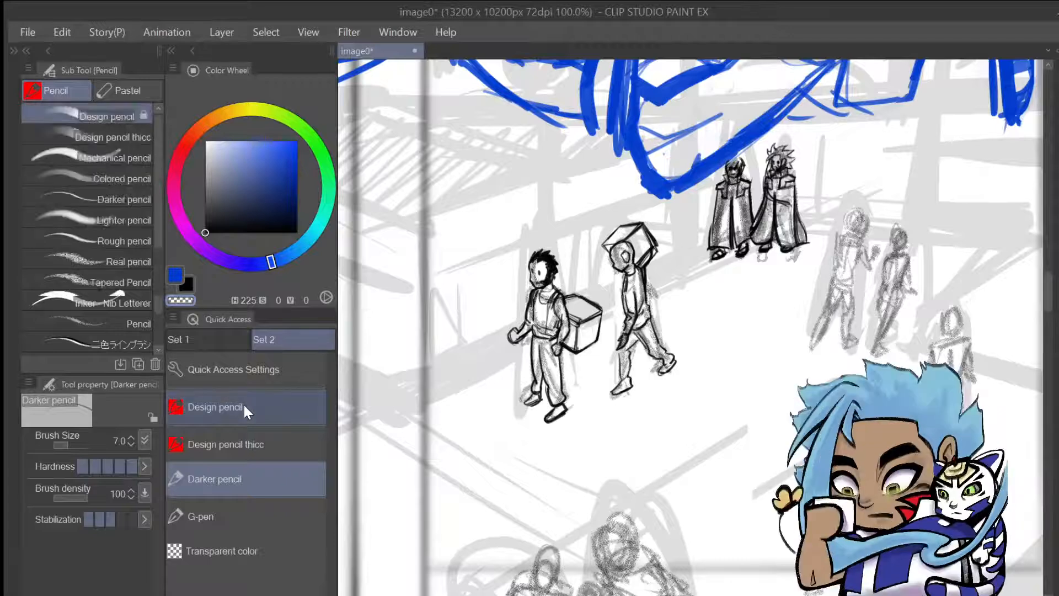
pyautogui.rightClick(250, 411)
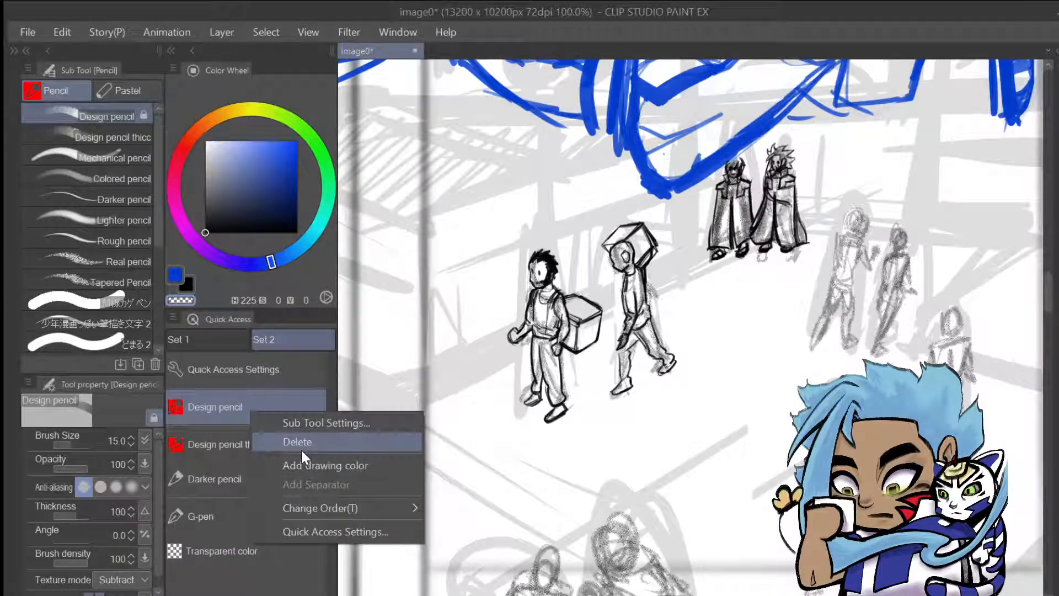
pyautogui.click(325, 533)
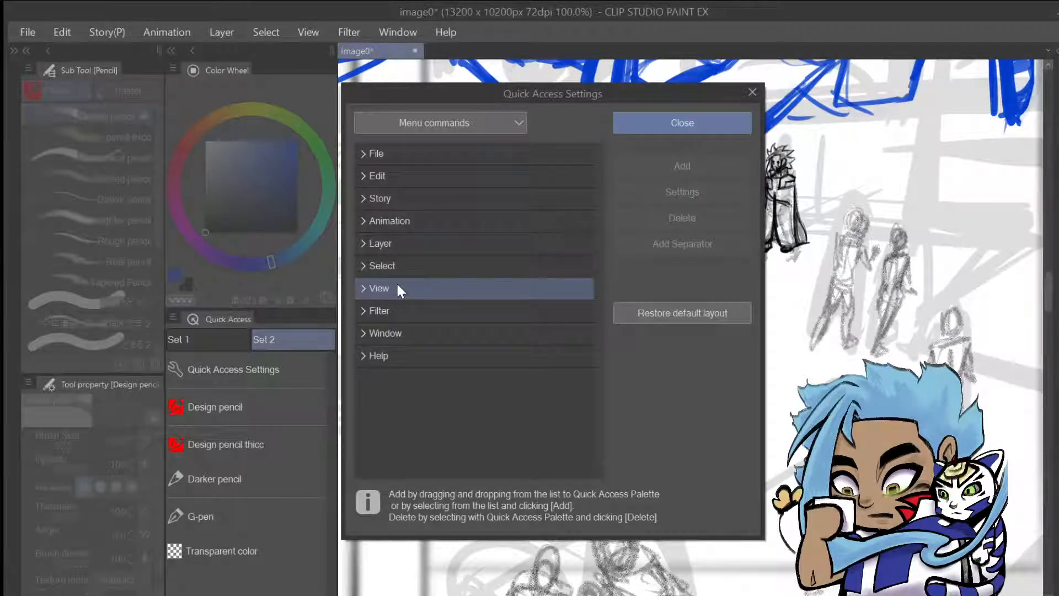
pyautogui.click(442, 131)
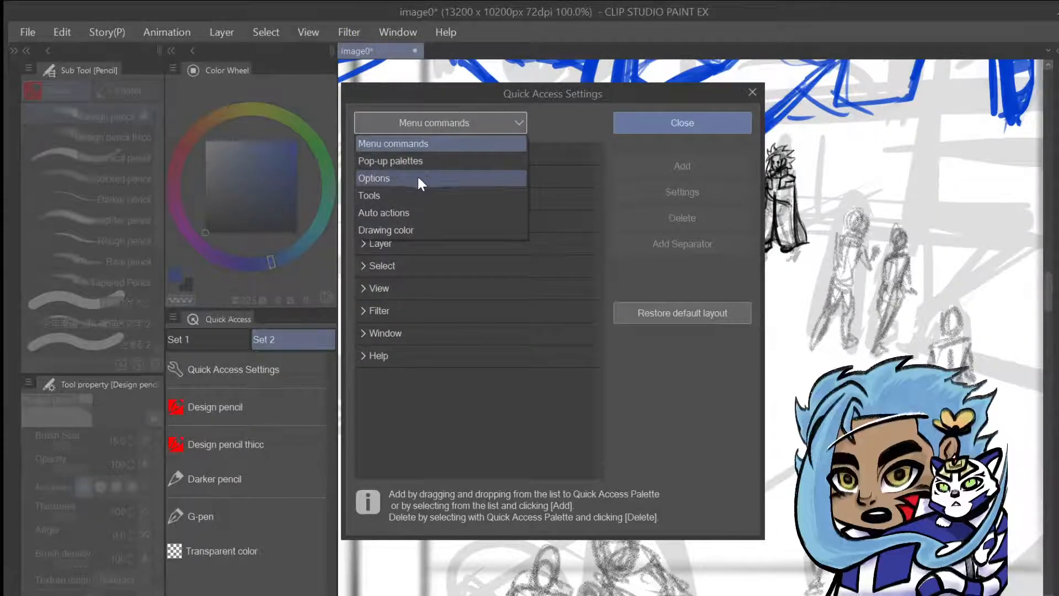
pyautogui.click(411, 228)
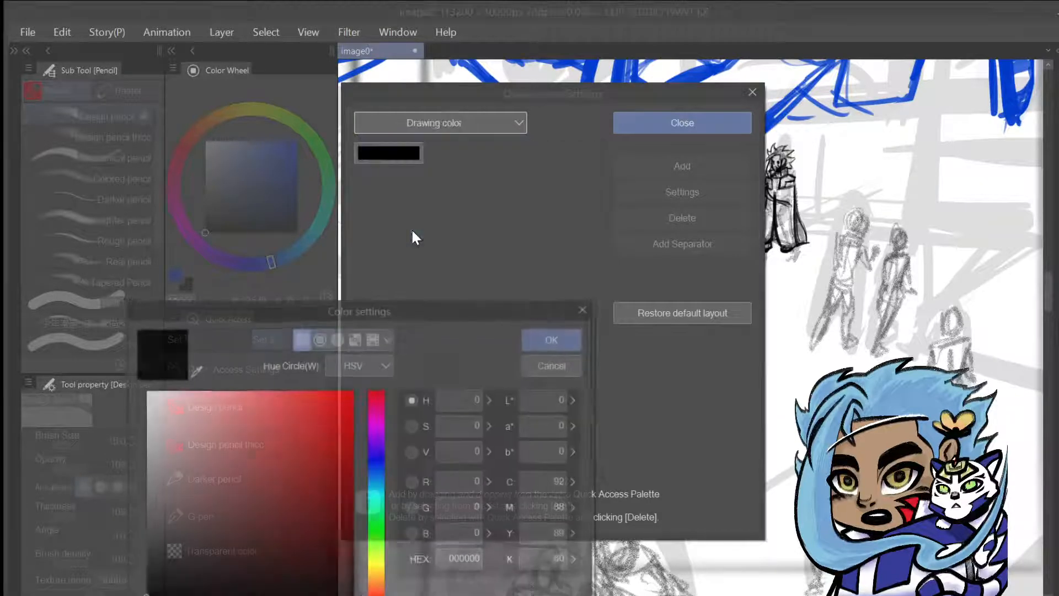
pyautogui.click(584, 306)
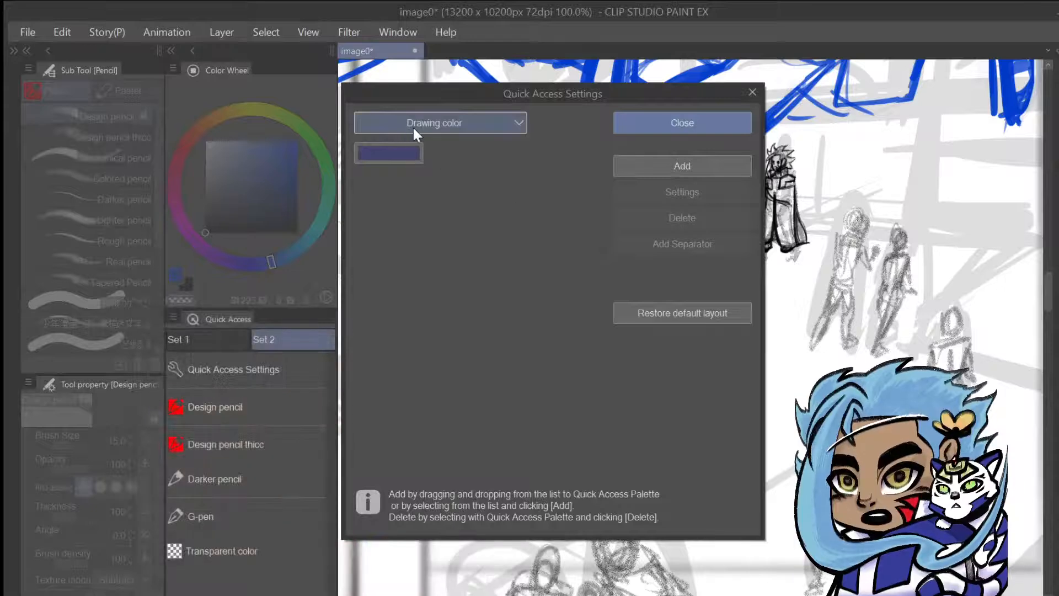
pyautogui.click(413, 126)
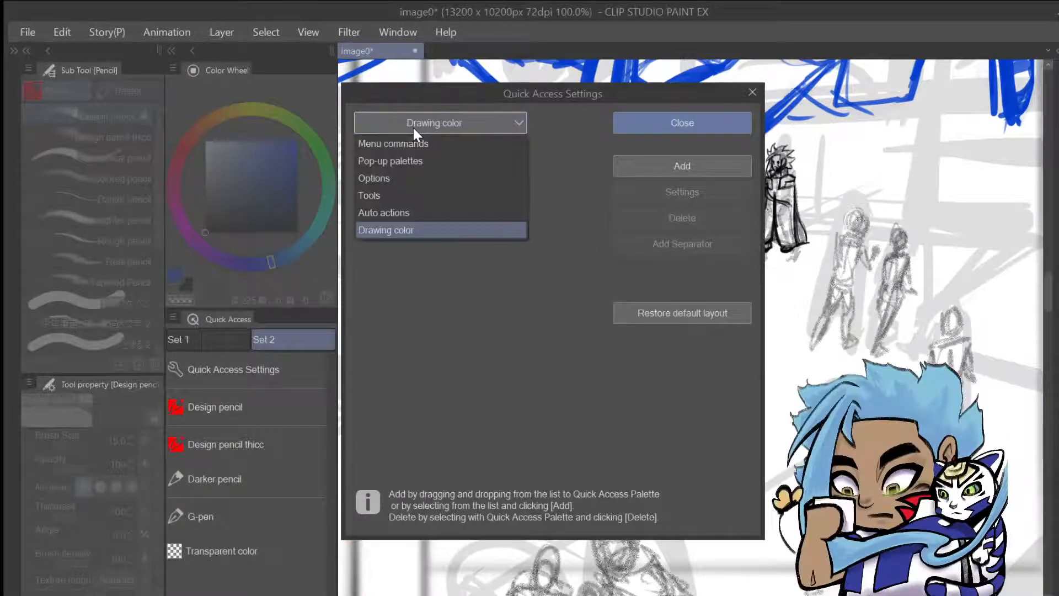
pyautogui.click(416, 182)
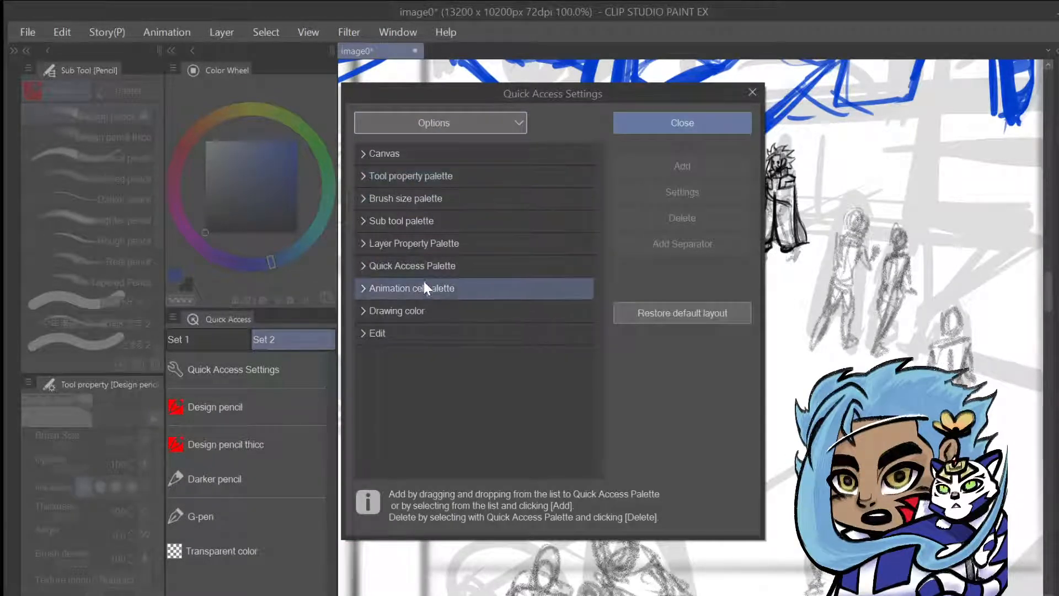
pyautogui.click(402, 126)
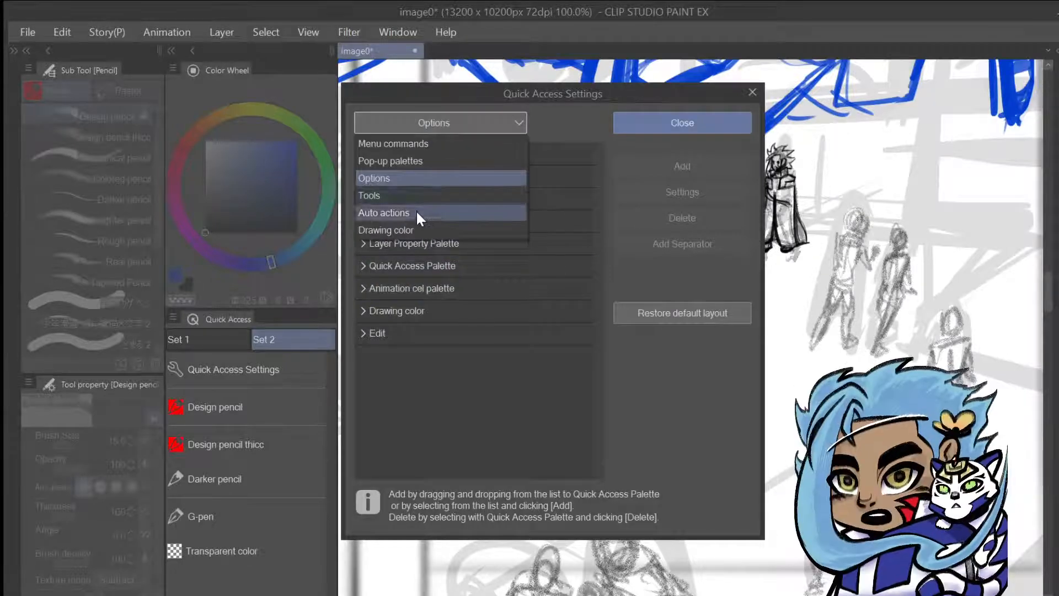
pyautogui.click(416, 195)
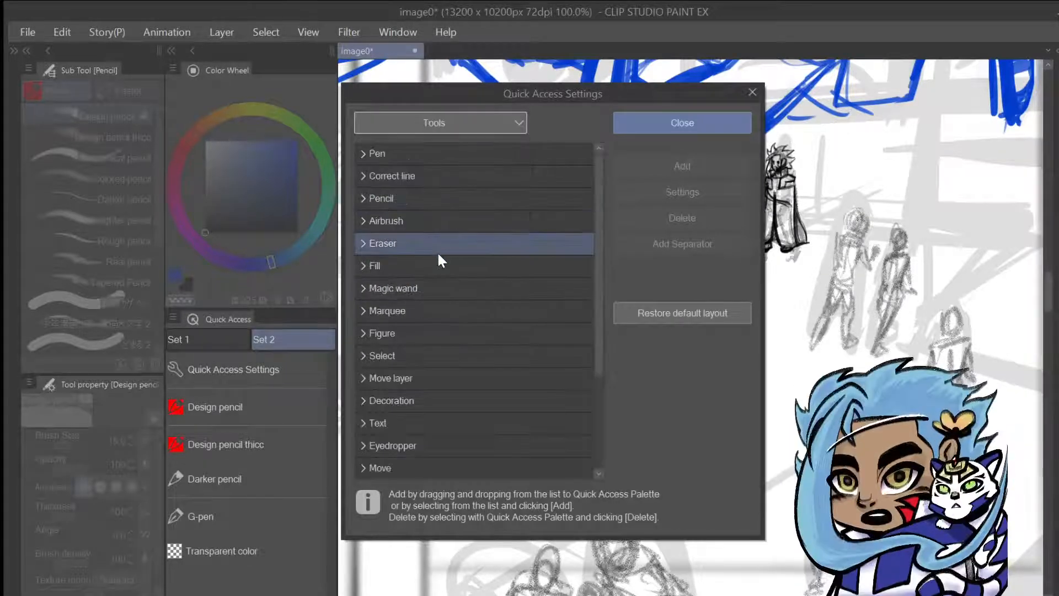
# Examine the sub tools in the Select group of the tools list for Quick Access
pyautogui.click(388, 353)
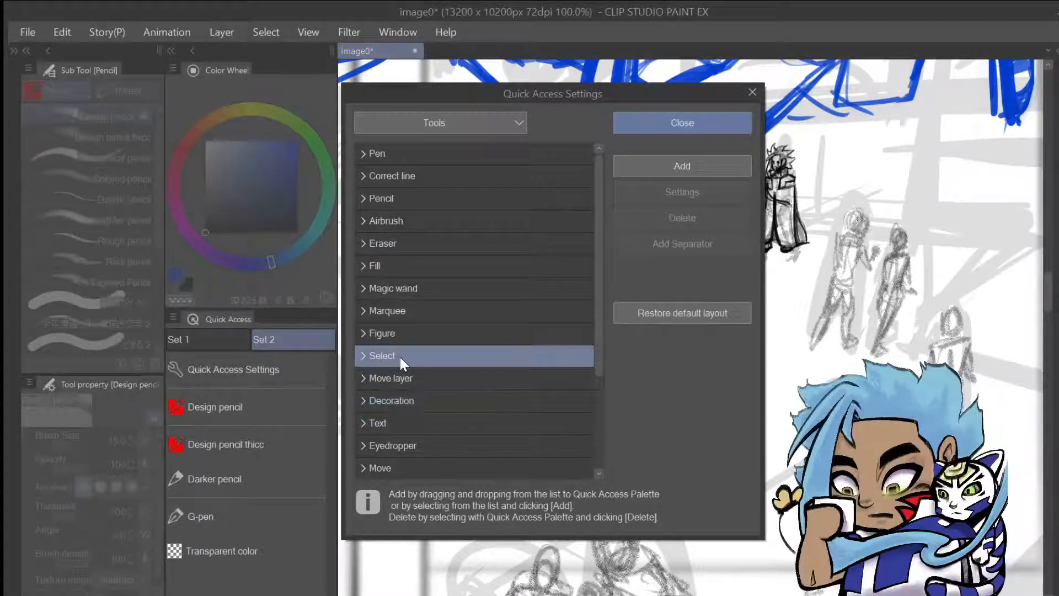
pyautogui.scroll(-1, 397, 378)
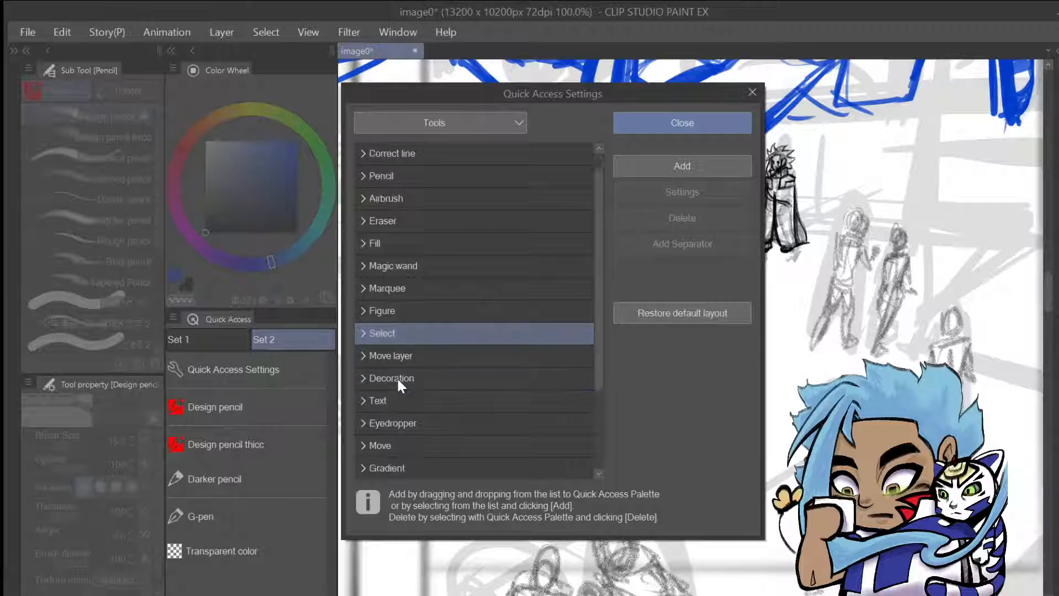
pyautogui.scroll(1, 398, 378)
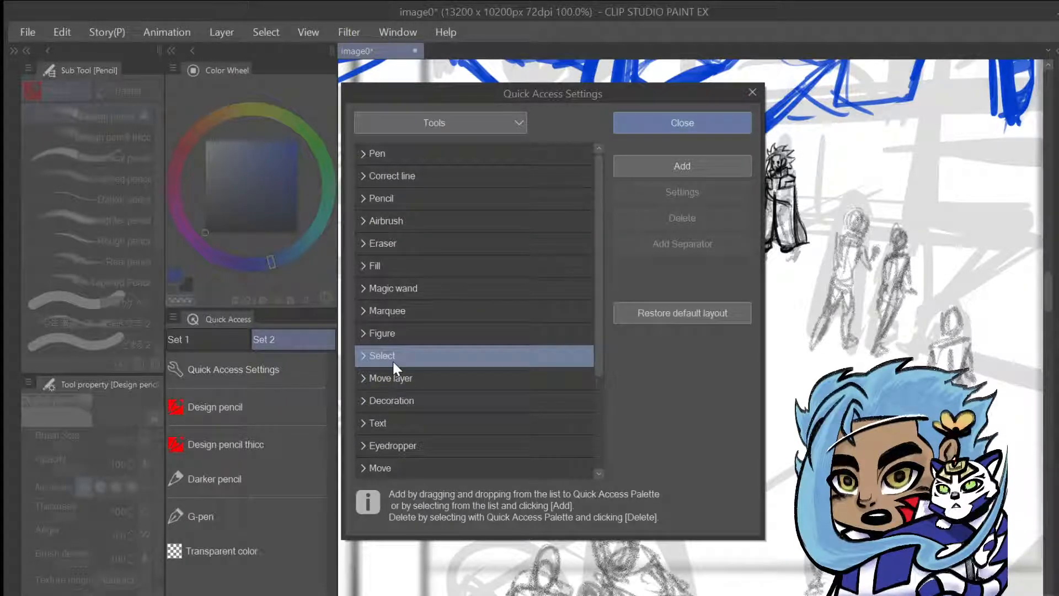
pyautogui.doubleClick(392, 360)
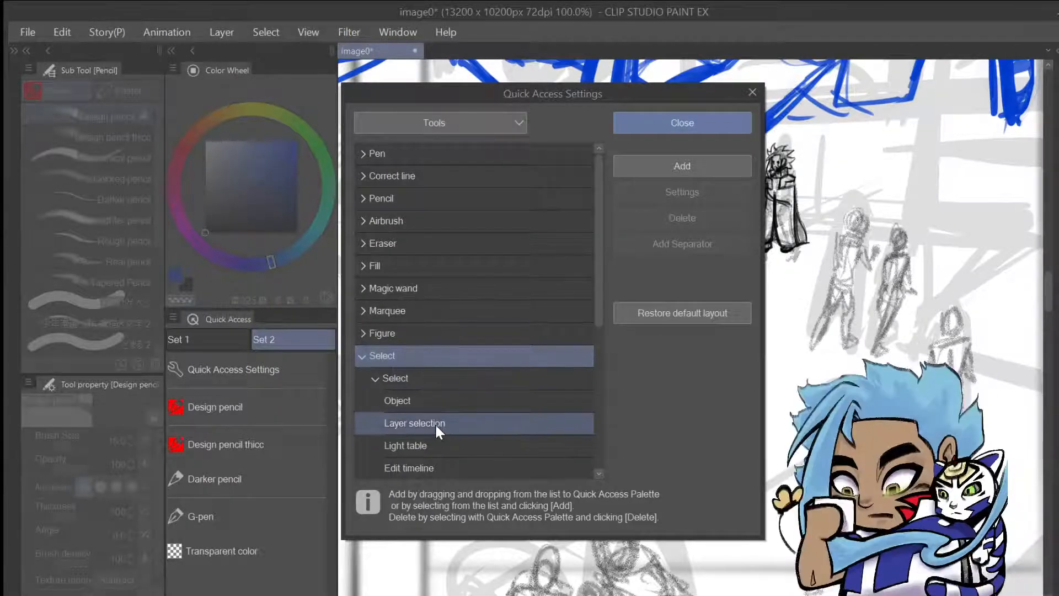
pyautogui.scroll(-2, 435, 423)
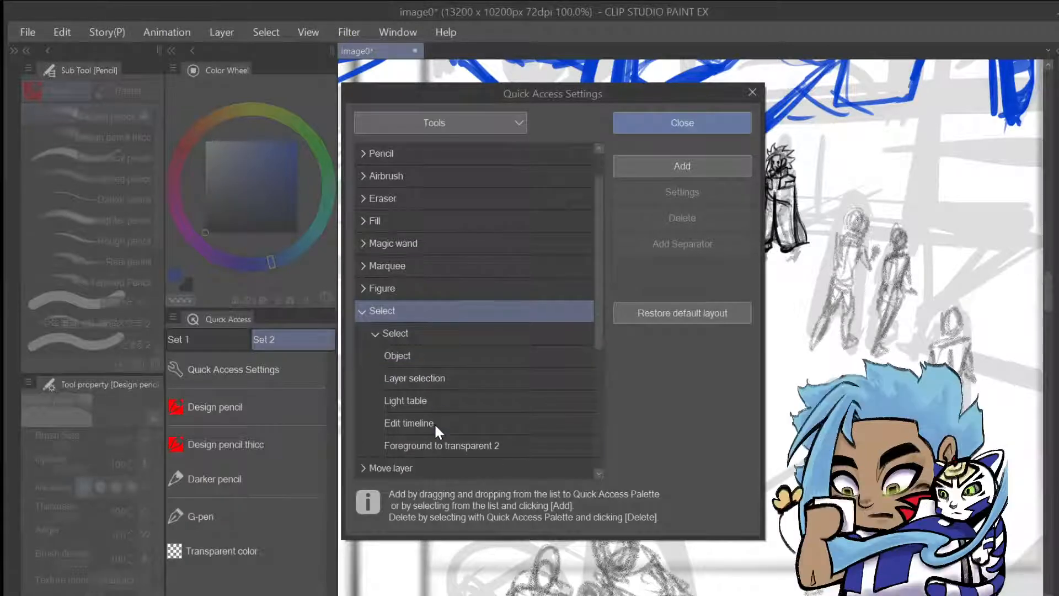
pyautogui.scroll(2, 435, 423)
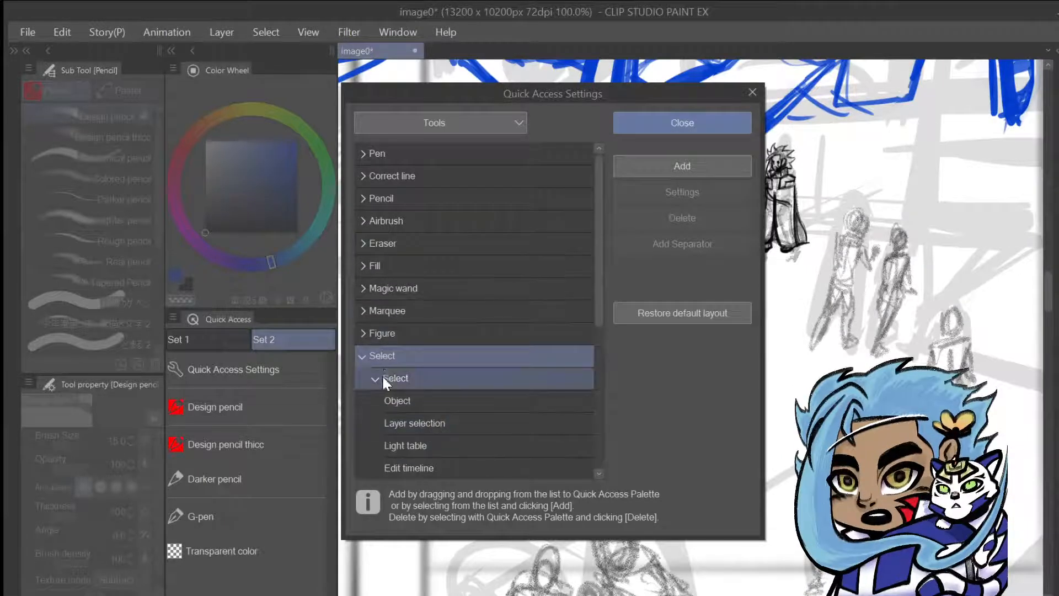
pyautogui.doubleClick(389, 355)
pyautogui.doubleClick(388, 355)
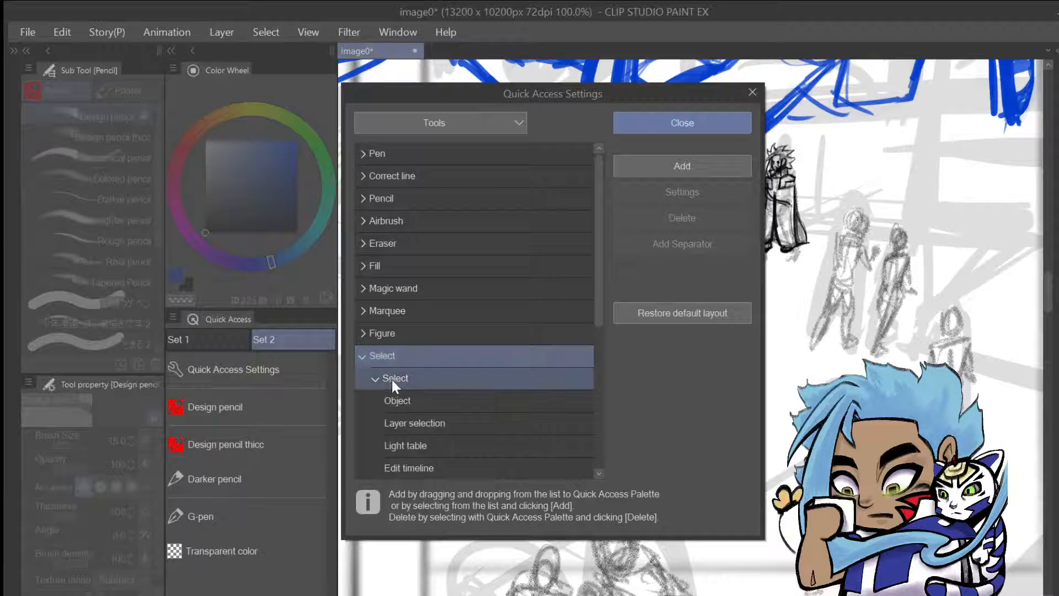
pyautogui.doubleClick(392, 378)
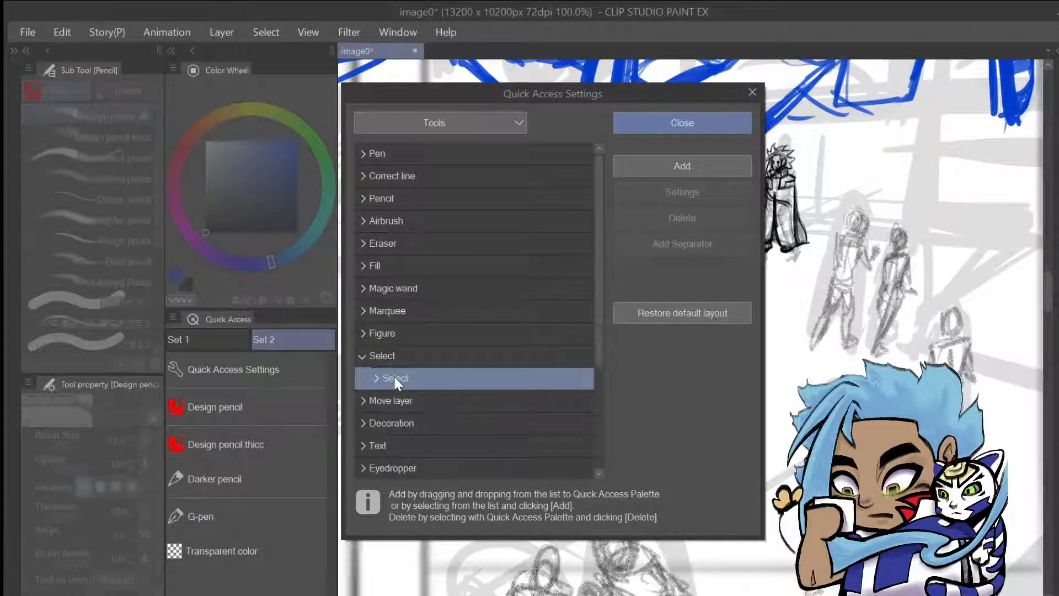
# Add the Lasso sub tool from the Selection area group to Quick Access Set 2 and close the settings
pyautogui.scroll(-5, 393, 375)
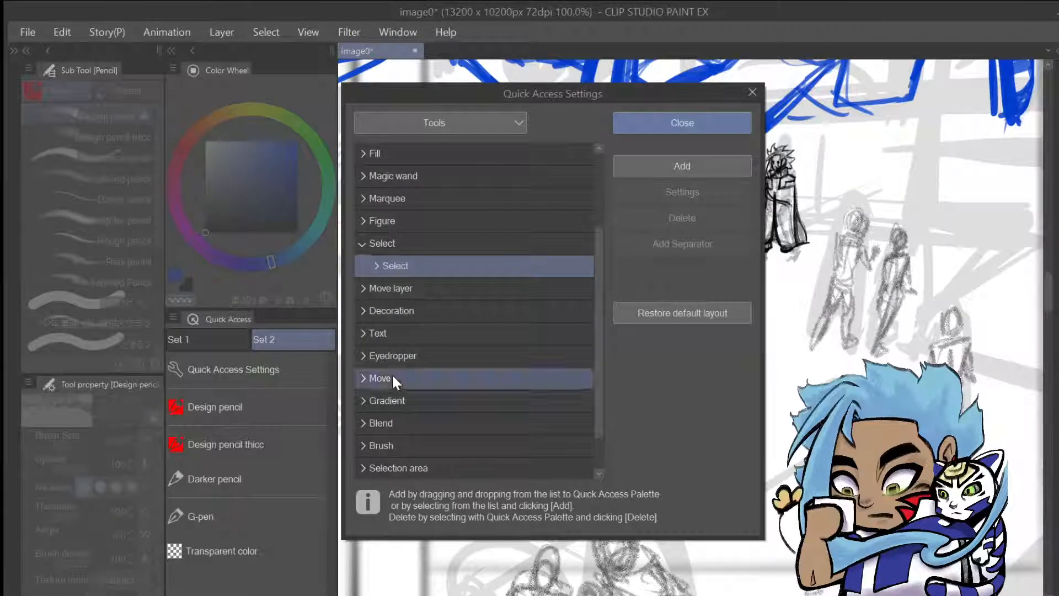
pyautogui.click(368, 464)
pyautogui.scroll(-2, 397, 371)
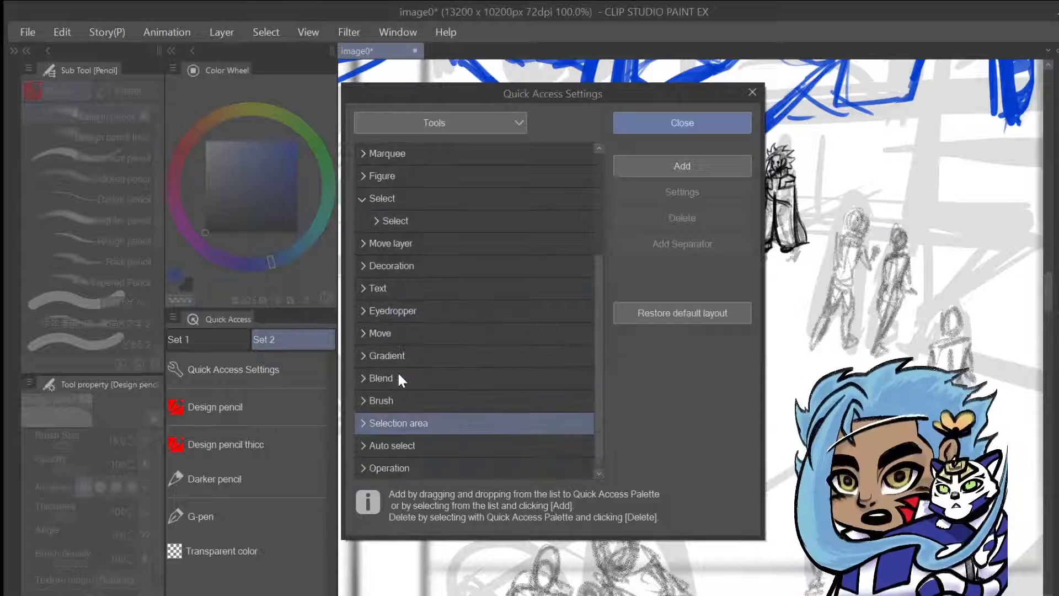
pyautogui.doubleClick(406, 421)
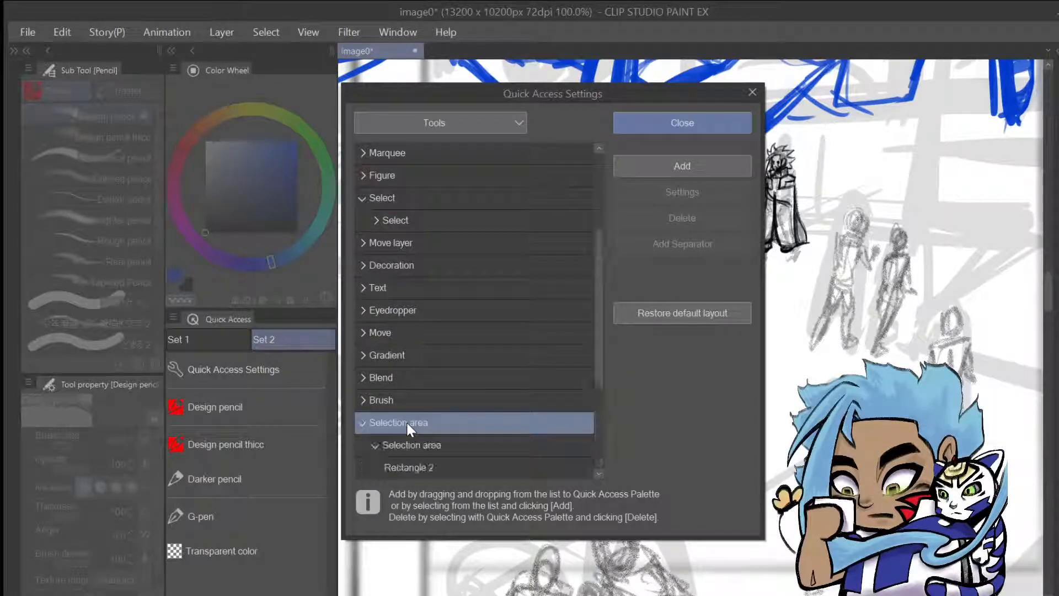
pyautogui.scroll(-2, 408, 422)
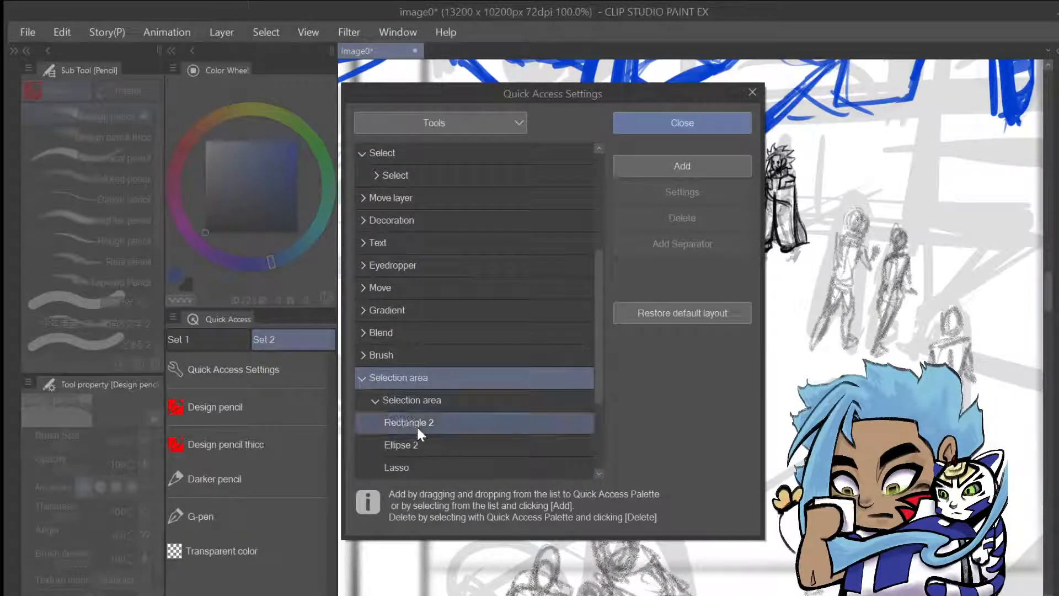
pyautogui.click(395, 465)
pyautogui.click(696, 162)
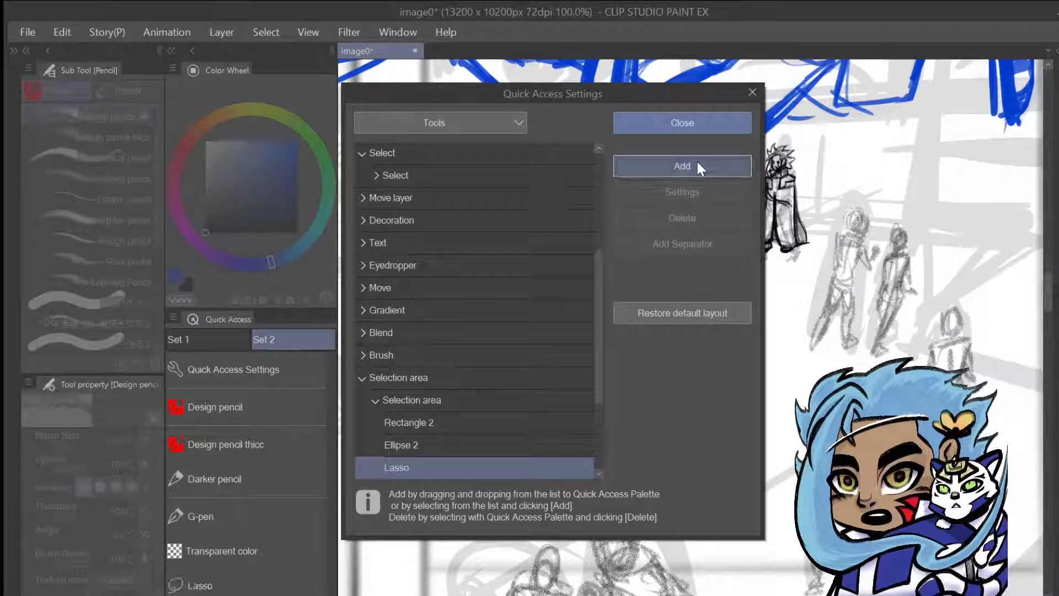
pyautogui.click(742, 122)
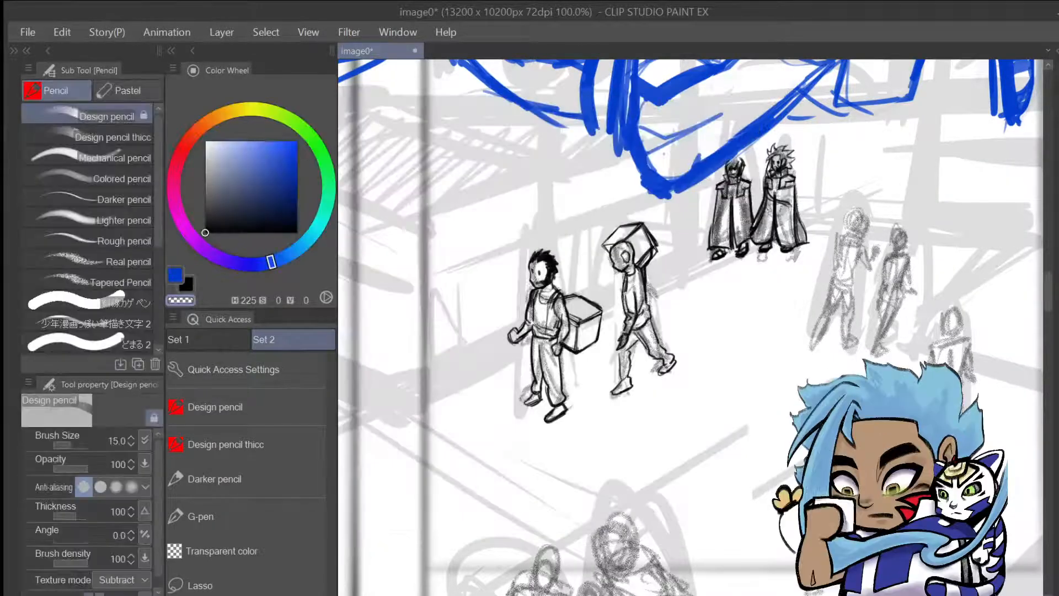
# With the Lasso as the active tool, collapse the sub tool palettes to icons and save the document
pyautogui.click(187, 586)
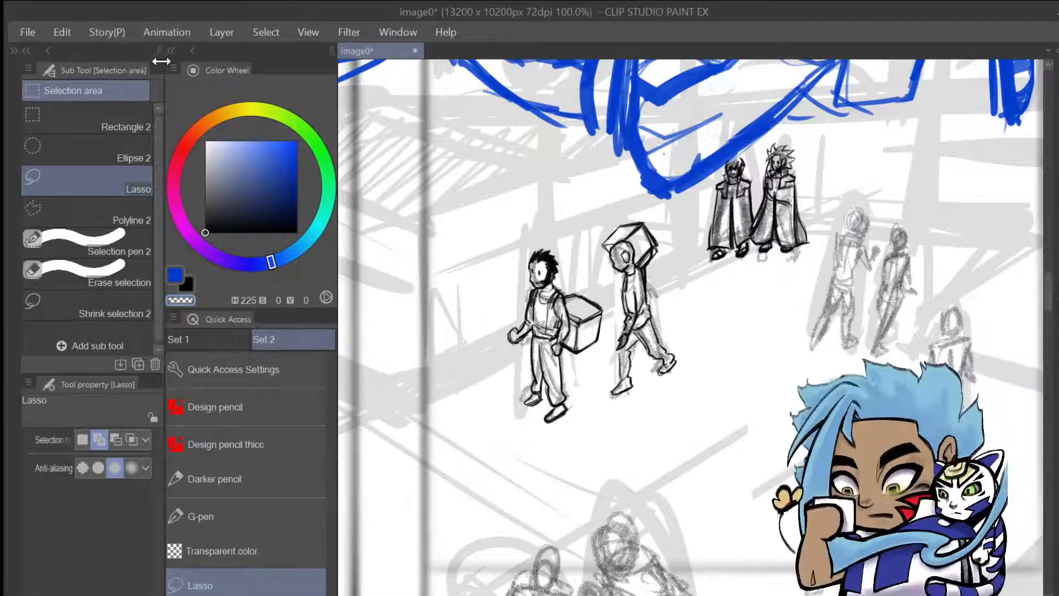
pyautogui.click(175, 50)
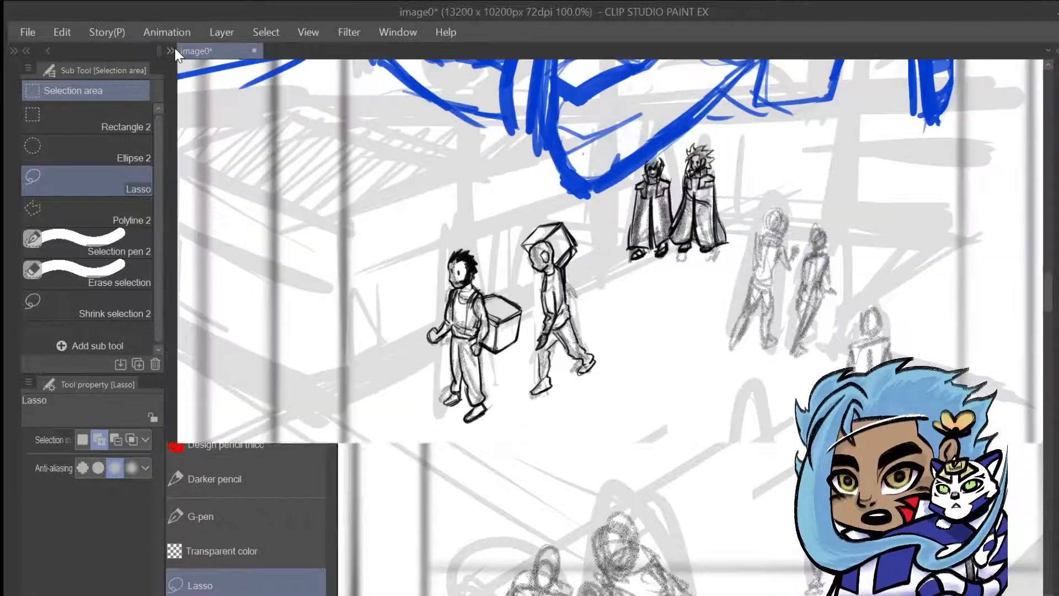
pyautogui.click(171, 51)
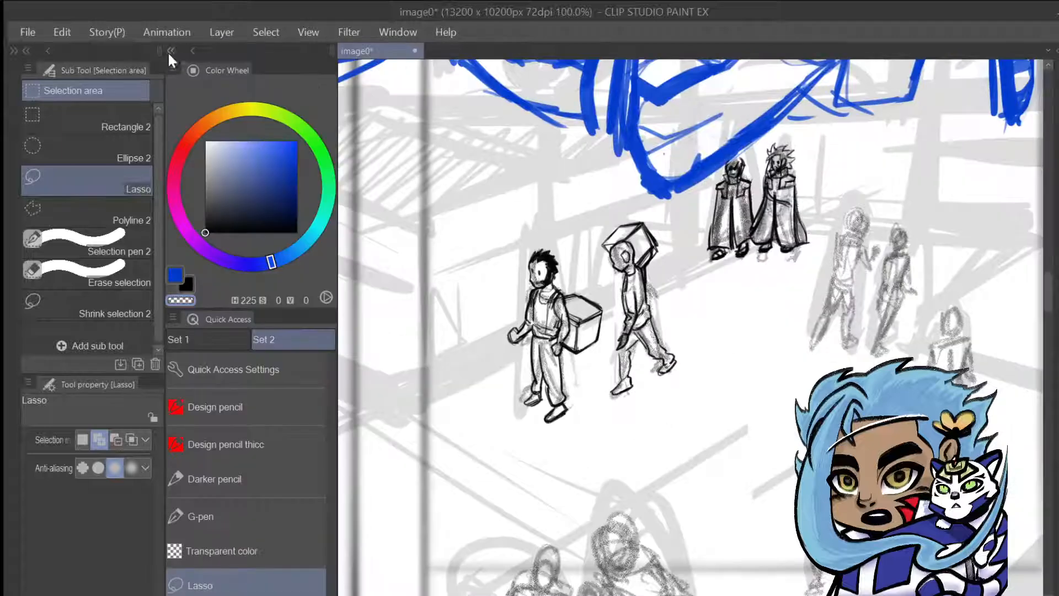
pyautogui.click(47, 50)
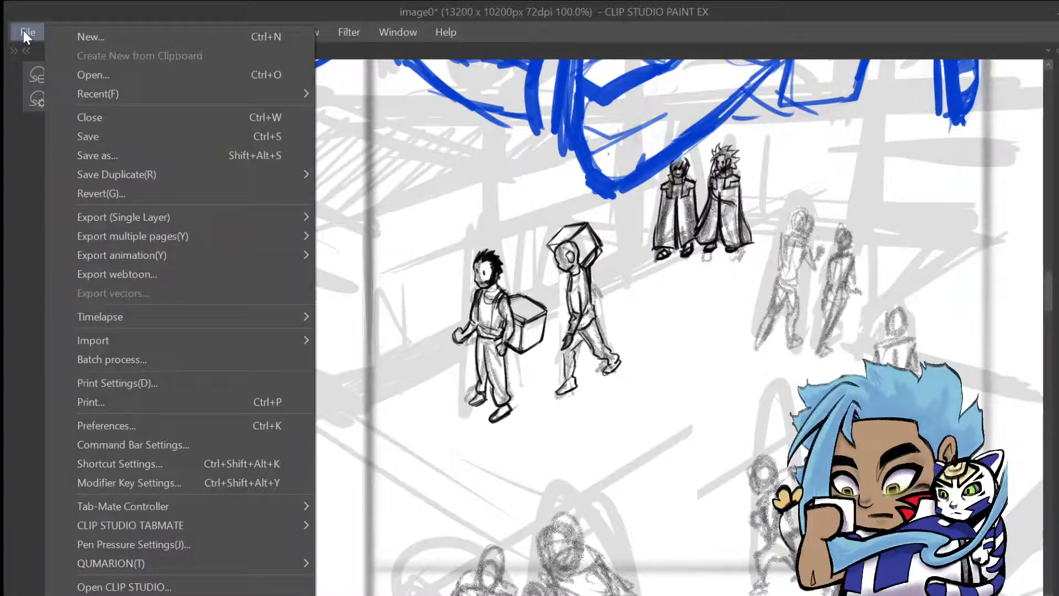
pyautogui.click(93, 141)
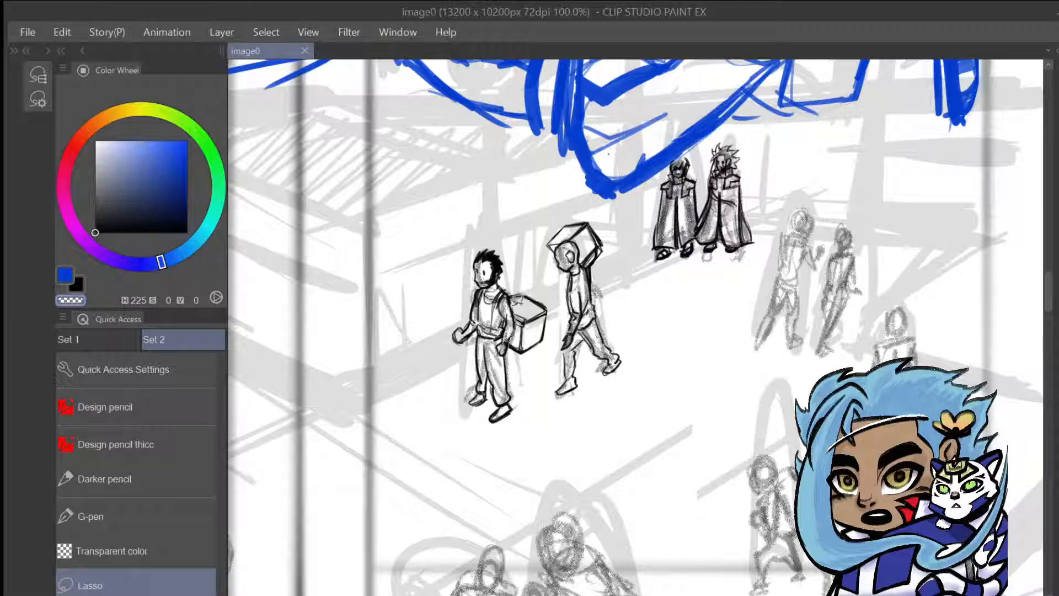
# Lasso the box behind the dark-haired walking man, transform it slightly closer to his body, and deselect
pyautogui.moveTo(510, 290)
pyautogui.mouseDown()
pyautogui.moveTo(534, 278)
pyautogui.moveTo(551, 291)
pyautogui.moveTo(559, 324)
pyautogui.moveTo(543, 350)
pyautogui.mouseUp()
pyautogui.click(604, 393)
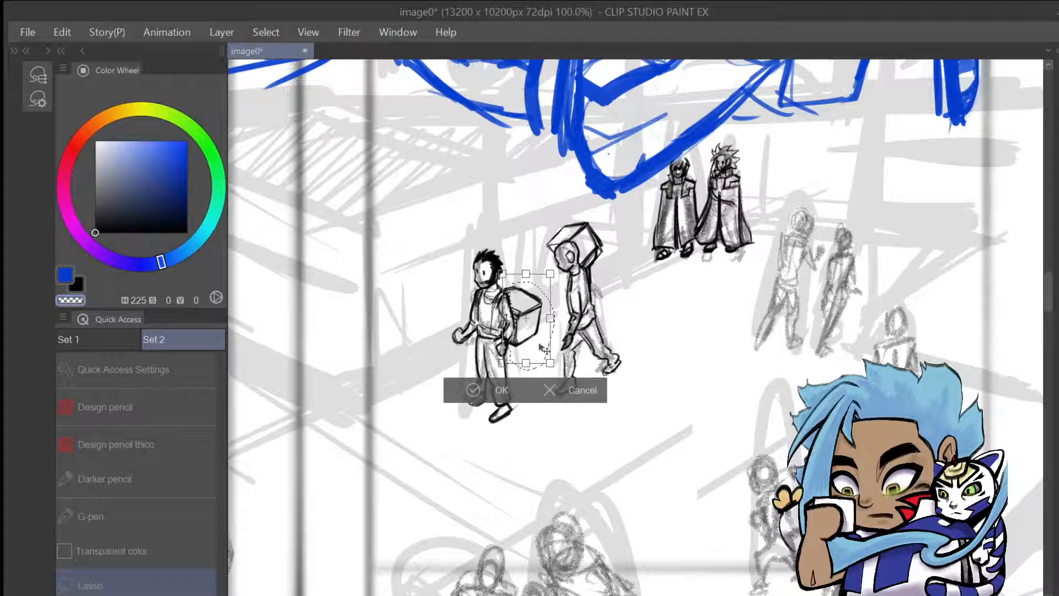
pyautogui.click(473, 386)
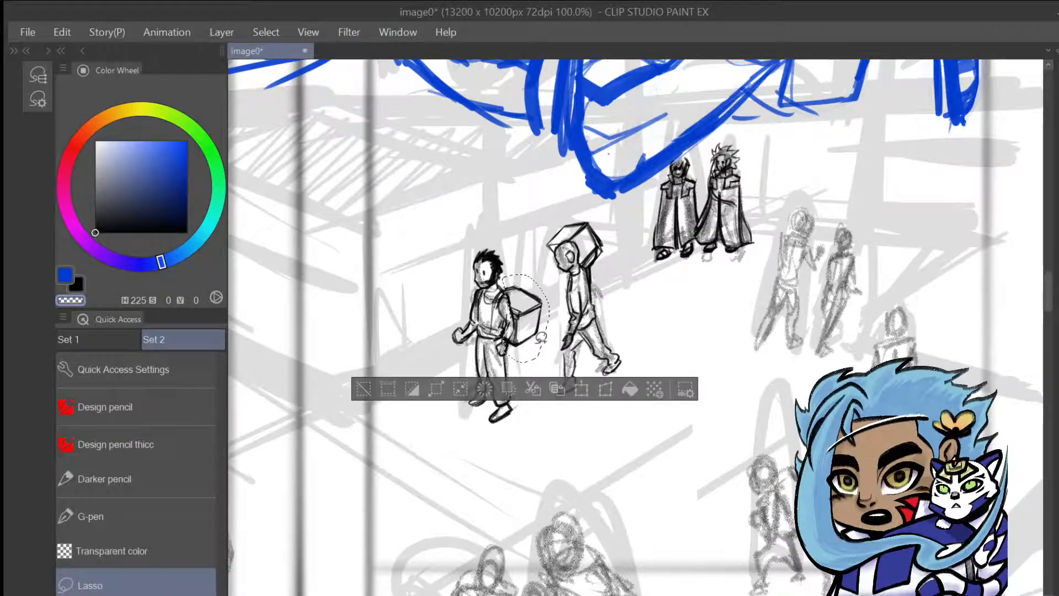
pyautogui.click(362, 389)
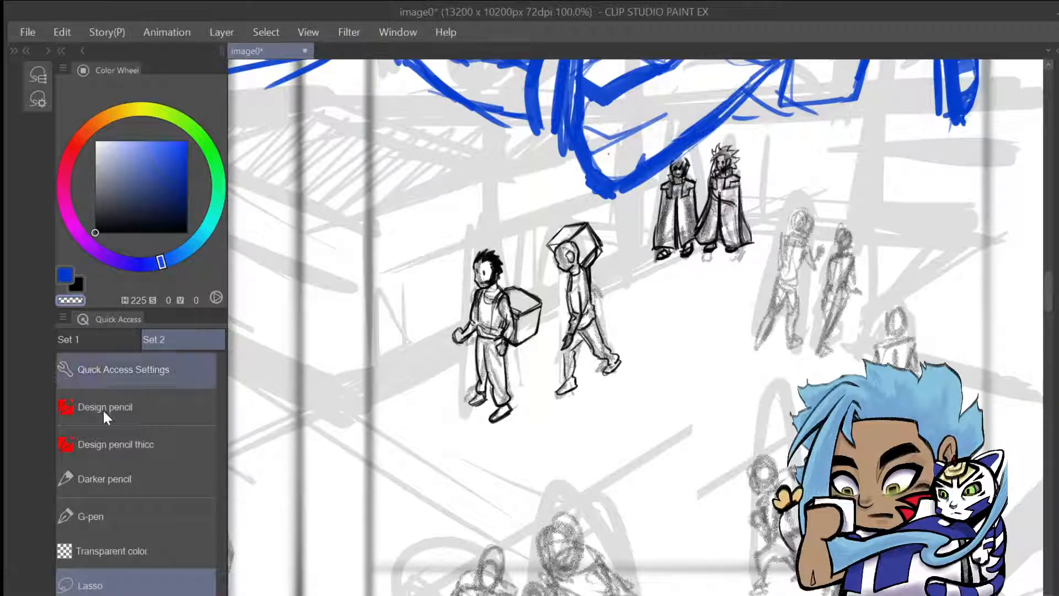
# Switch to the Darker pencil with the black sub color, test it with a scribble on empty ground, and undo the scribble
pyautogui.click(139, 474)
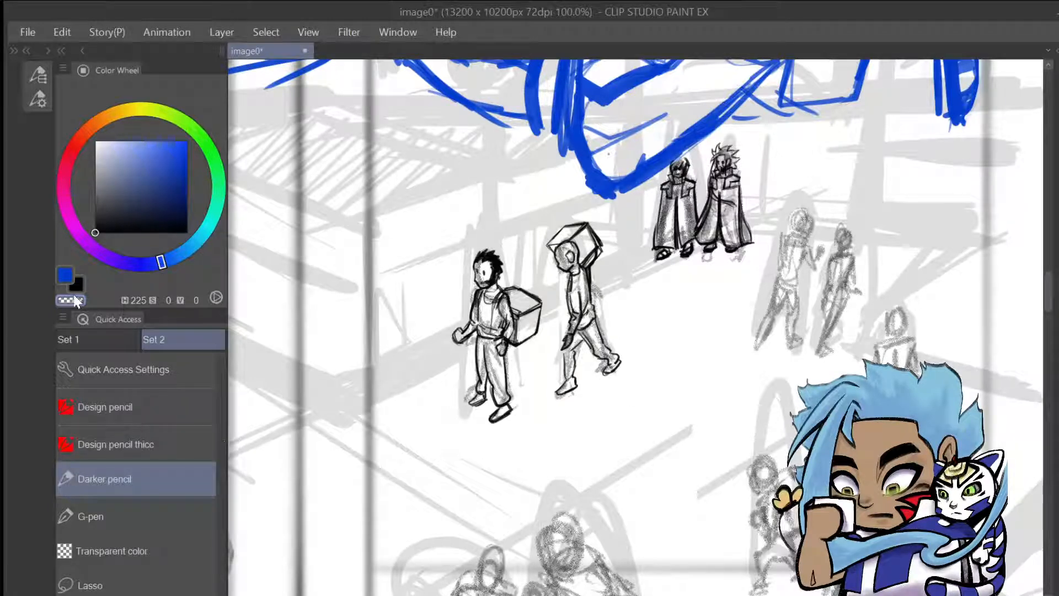
pyautogui.moveTo(668, 398)
pyautogui.mouseDown()
pyautogui.moveTo(644, 464)
pyautogui.moveTo(629, 387)
pyautogui.moveTo(643, 436)
pyautogui.mouseUp()
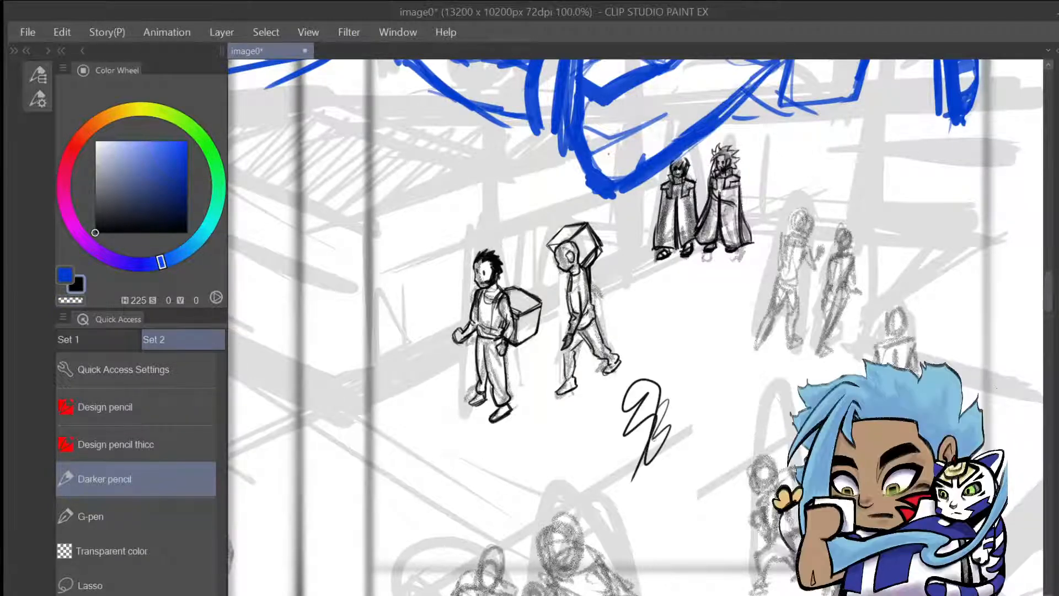
pyautogui.hotkey('ctrl', 'z')
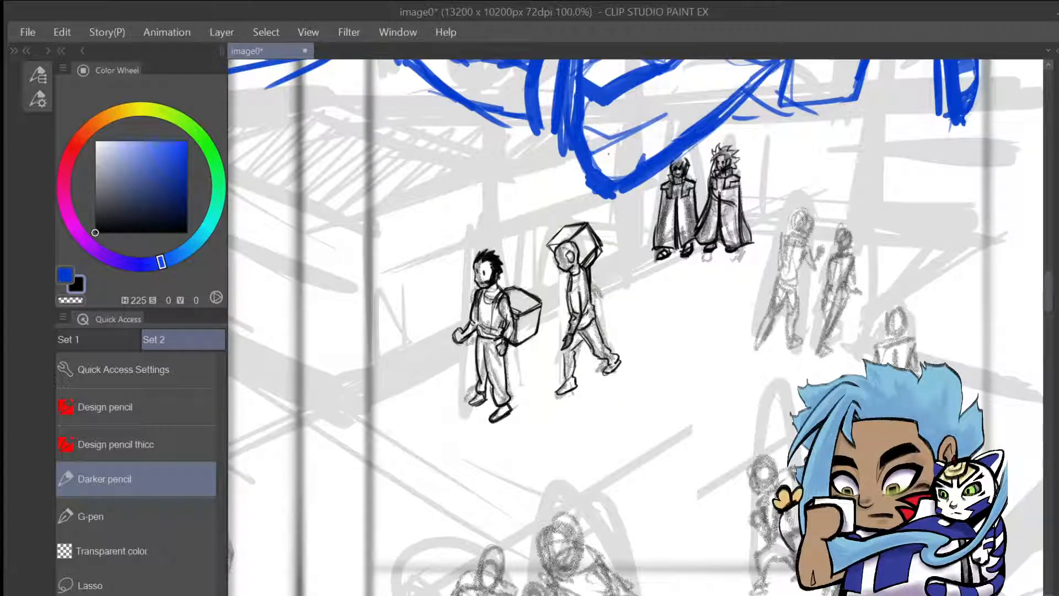
# Draw the head and jacketed torso of the larger figure in the grey sketched pair beside the two caped figures
pyautogui.moveTo(728, 288)
pyautogui.mouseDown()
pyautogui.moveTo(780, 371)
pyautogui.moveTo(776, 259)
pyautogui.moveTo(822, 296)
pyautogui.moveTo(792, 284)
pyautogui.moveTo(786, 391)
pyautogui.mouseUp()
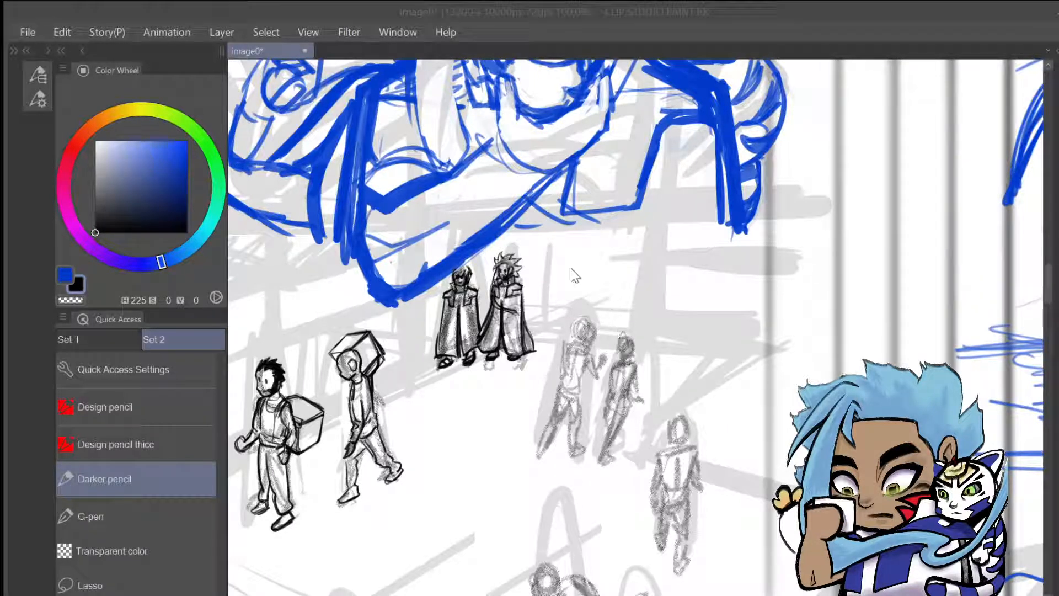
pyautogui.moveTo(584, 356); pyautogui.dragTo(587, 404)
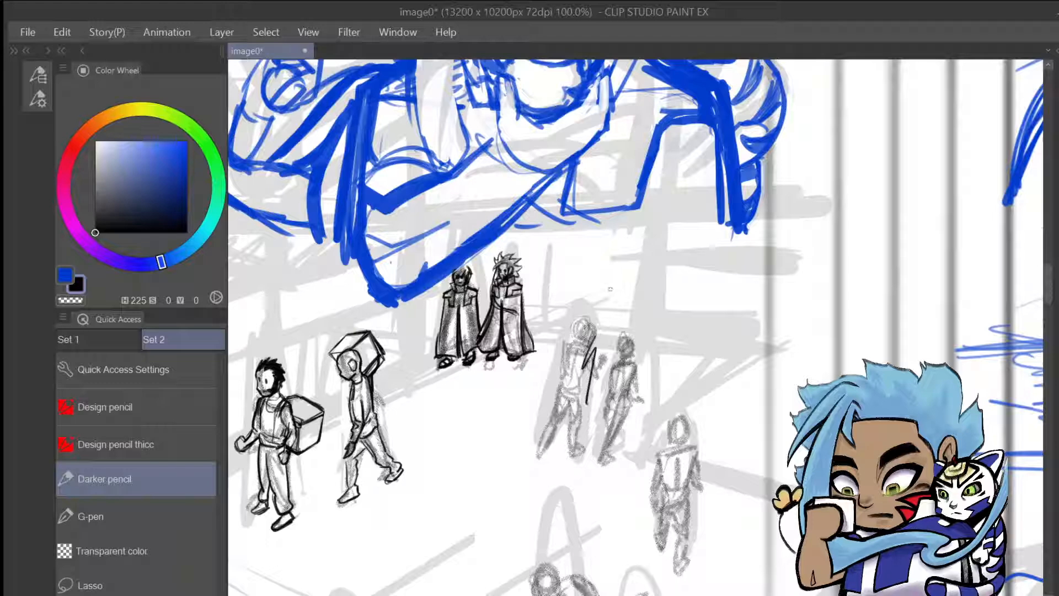
pyautogui.hotkey('ctrl', 'z')
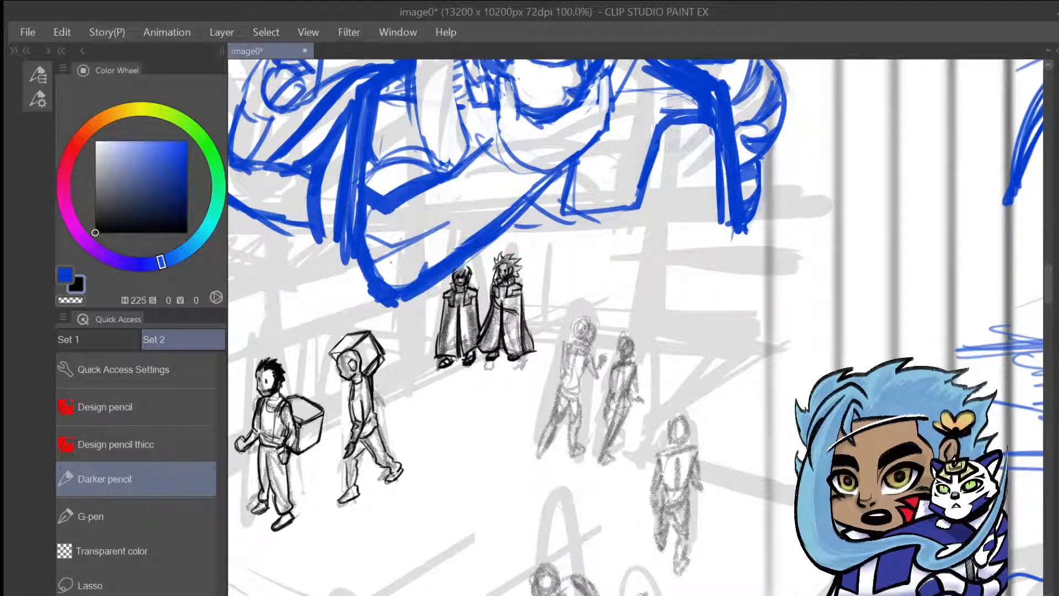
pyautogui.moveTo(595, 331)
pyautogui.mouseDown()
pyautogui.moveTo(589, 349)
pyautogui.moveTo(571, 345)
pyautogui.mouseUp()
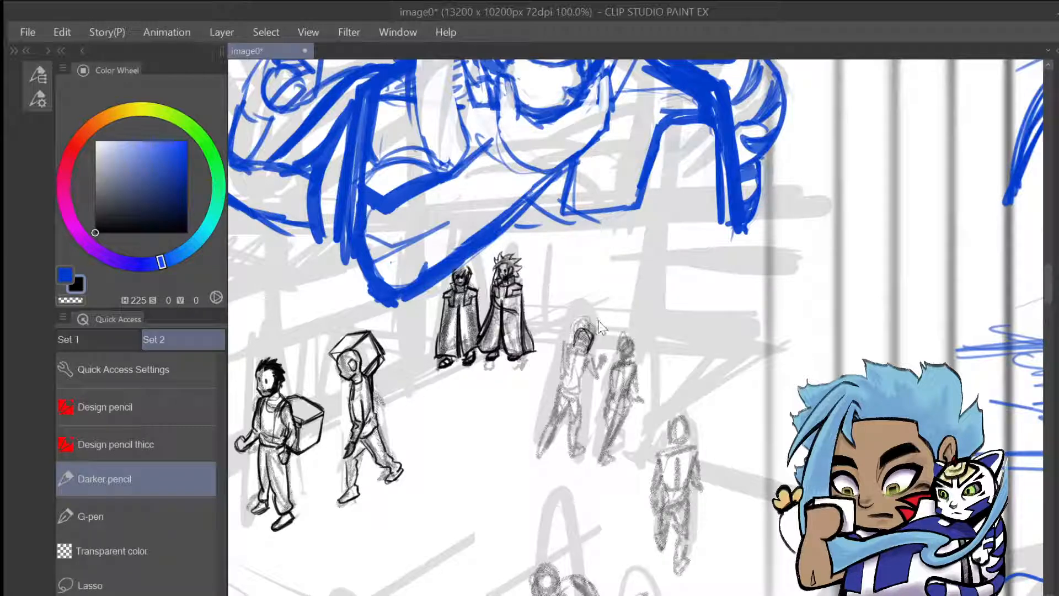
pyautogui.moveTo(581, 332)
pyautogui.mouseDown()
pyautogui.moveTo(575, 348)
pyautogui.moveTo(598, 365)
pyautogui.moveTo(558, 388)
pyautogui.mouseUp()
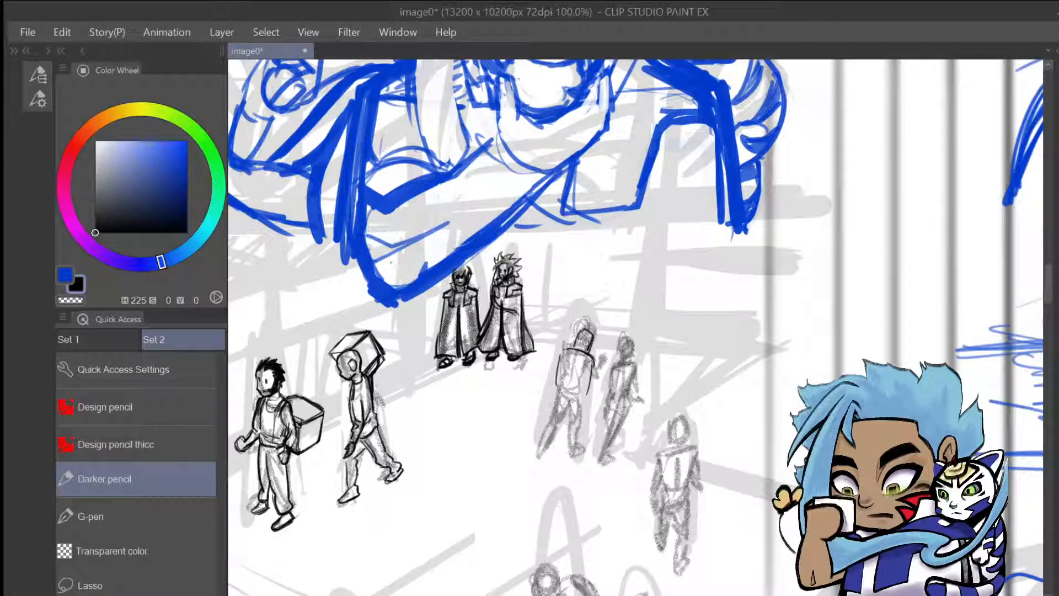
# Draw the same figure's jacket hem, legs and shoes, plus one arm reaching toward the companion and one hanging down
pyautogui.moveTo(564, 349)
pyautogui.mouseDown()
pyautogui.moveTo(555, 383)
pyautogui.moveTo(573, 396)
pyautogui.moveTo(554, 404)
pyautogui.moveTo(586, 401)
pyautogui.moveTo(583, 426)
pyautogui.moveTo(570, 423)
pyautogui.moveTo(580, 428)
pyautogui.moveTo(571, 430)
pyautogui.moveTo(584, 414)
pyautogui.moveTo(576, 448)
pyautogui.mouseUp()
pyautogui.hotkey('ctrl', 'z')
pyautogui.moveTo(570, 426)
pyautogui.mouseDown()
pyautogui.moveTo(567, 447)
pyautogui.moveTo(579, 428)
pyautogui.moveTo(567, 445)
pyautogui.mouseUp()
pyautogui.moveTo(567, 444)
pyautogui.mouseDown()
pyautogui.moveTo(567, 453)
pyautogui.moveTo(583, 449)
pyautogui.moveTo(564, 459)
pyautogui.moveTo(579, 455)
pyautogui.mouseUp()
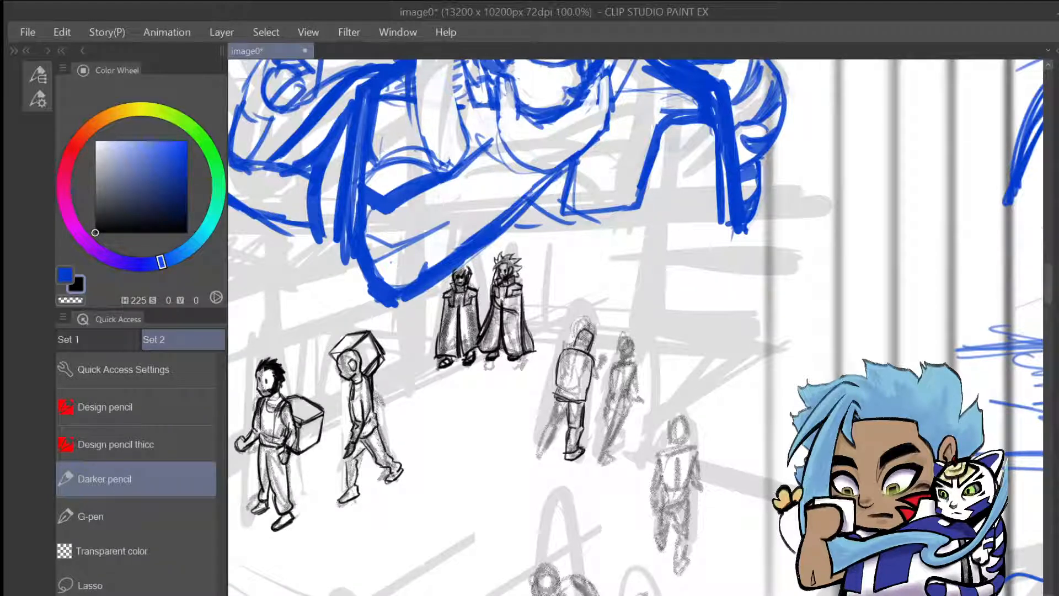
pyautogui.moveTo(568, 411)
pyautogui.mouseDown()
pyautogui.moveTo(553, 430)
pyautogui.moveTo(549, 423)
pyautogui.moveTo(544, 454)
pyautogui.moveTo(531, 455)
pyautogui.moveTo(546, 450)
pyautogui.moveTo(543, 463)
pyautogui.moveTo(552, 452)
pyautogui.moveTo(541, 467)
pyautogui.moveTo(530, 459)
pyautogui.moveTo(539, 461)
pyautogui.mouseUp()
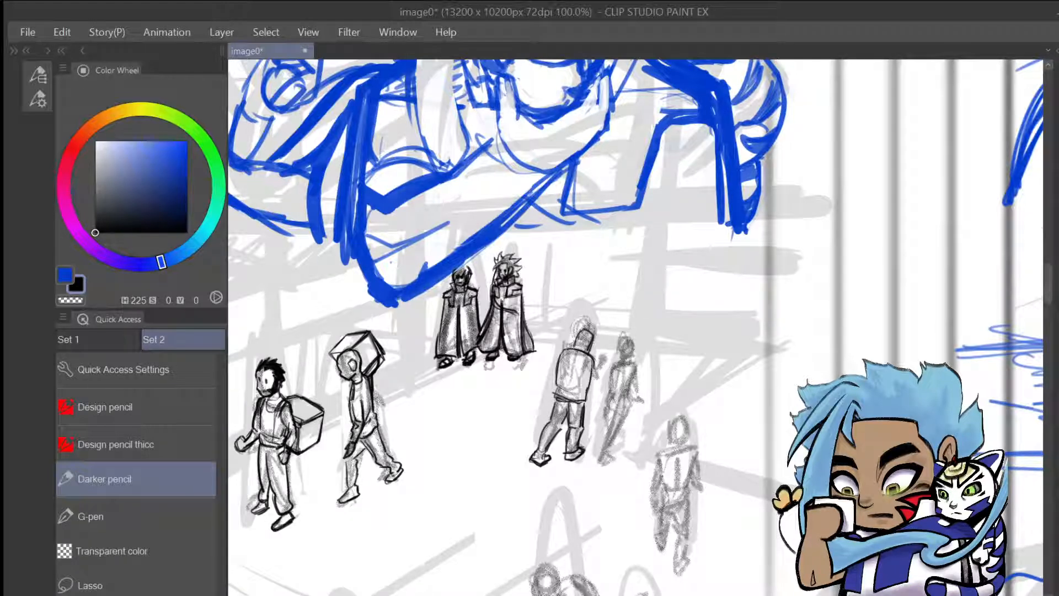
pyautogui.moveTo(601, 364)
pyautogui.mouseDown()
pyautogui.moveTo(588, 385)
pyautogui.moveTo(624, 371)
pyautogui.mouseUp()
pyautogui.moveTo(560, 352)
pyautogui.mouseDown()
pyautogui.moveTo(543, 407)
pyautogui.moveTo(555, 407)
pyautogui.mouseUp()
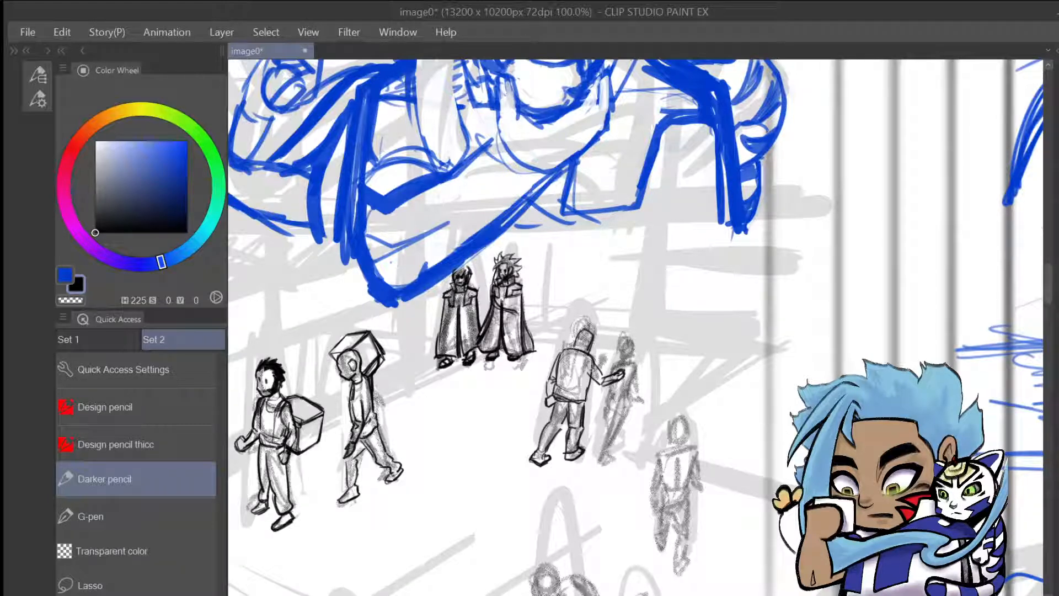
# Outline the companion figure's torso, legs and feet over the grey sketch, beside the reaching hand
pyautogui.moveTo(582, 359)
pyautogui.mouseDown()
pyautogui.moveTo(596, 332)
pyautogui.moveTo(555, 387)
pyautogui.moveTo(630, 366)
pyautogui.mouseUp()
pyautogui.moveTo(627, 375)
pyautogui.mouseDown()
pyautogui.moveTo(618, 382)
pyautogui.moveTo(637, 362)
pyautogui.moveTo(607, 380)
pyautogui.mouseUp()
pyautogui.moveTo(612, 381)
pyautogui.mouseDown()
pyautogui.moveTo(605, 399)
pyautogui.moveTo(627, 402)
pyautogui.moveTo(596, 473)
pyautogui.mouseUp()
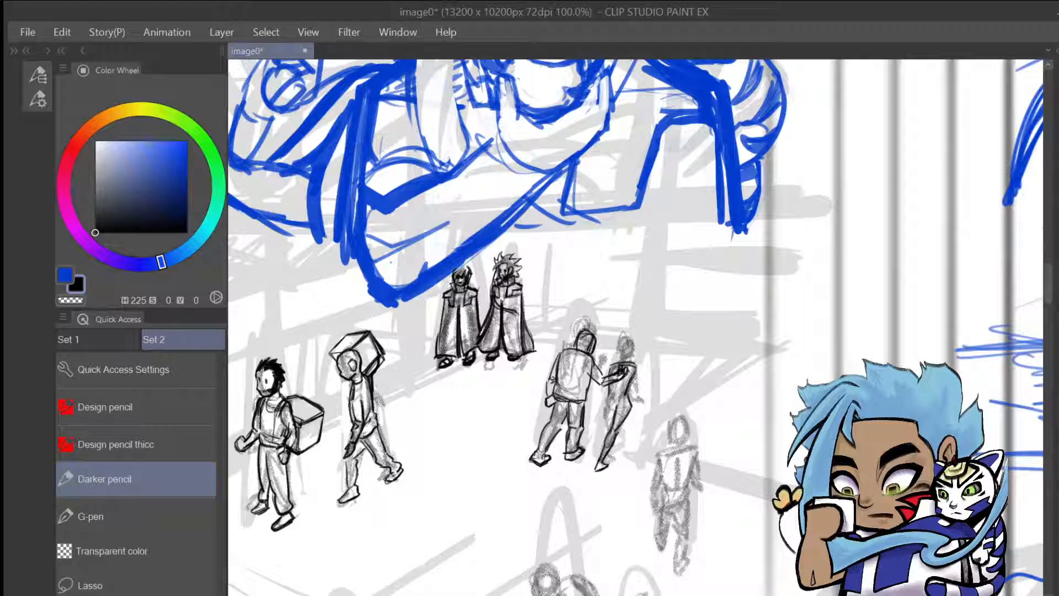
pyautogui.moveTo(618, 407)
pyautogui.mouseDown()
pyautogui.moveTo(610, 415)
pyautogui.moveTo(627, 420)
pyautogui.moveTo(606, 432)
pyautogui.moveTo(615, 455)
pyautogui.moveTo(621, 448)
pyautogui.mouseUp()
pyautogui.moveTo(638, 380)
pyautogui.mouseDown()
pyautogui.moveTo(630, 391)
pyautogui.moveTo(627, 358)
pyautogui.mouseUp()
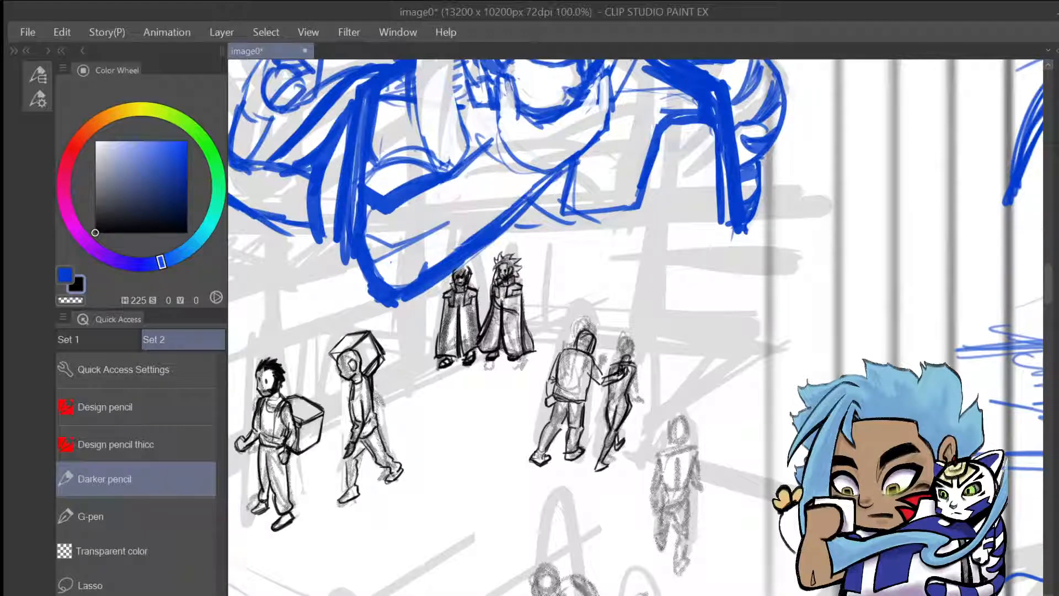
pyautogui.hotkey('ctrl', 'z')
# Draw the companion's head and hanging arm, undoing strokes to refine the arm and hand
pyautogui.moveTo(623, 353); pyautogui.dragTo(619, 362)
pyautogui.moveTo(619, 352)
pyautogui.mouseDown()
pyautogui.moveTo(633, 339)
pyautogui.moveTo(634, 359)
pyautogui.moveTo(636, 338)
pyautogui.moveTo(633, 415)
pyautogui.moveTo(635, 390)
pyautogui.moveTo(647, 393)
pyautogui.moveTo(638, 397)
pyautogui.moveTo(644, 416)
pyautogui.moveTo(629, 423)
pyautogui.moveTo(645, 415)
pyautogui.mouseUp()
pyautogui.hotkey('ctrl', 'z')
pyautogui.hotkey('ctrl', 'z')
pyautogui.hotkey('ctrl', 'z')
pyautogui.hotkey('ctrl', 'z')
pyautogui.hotkey('ctrl', 'z')
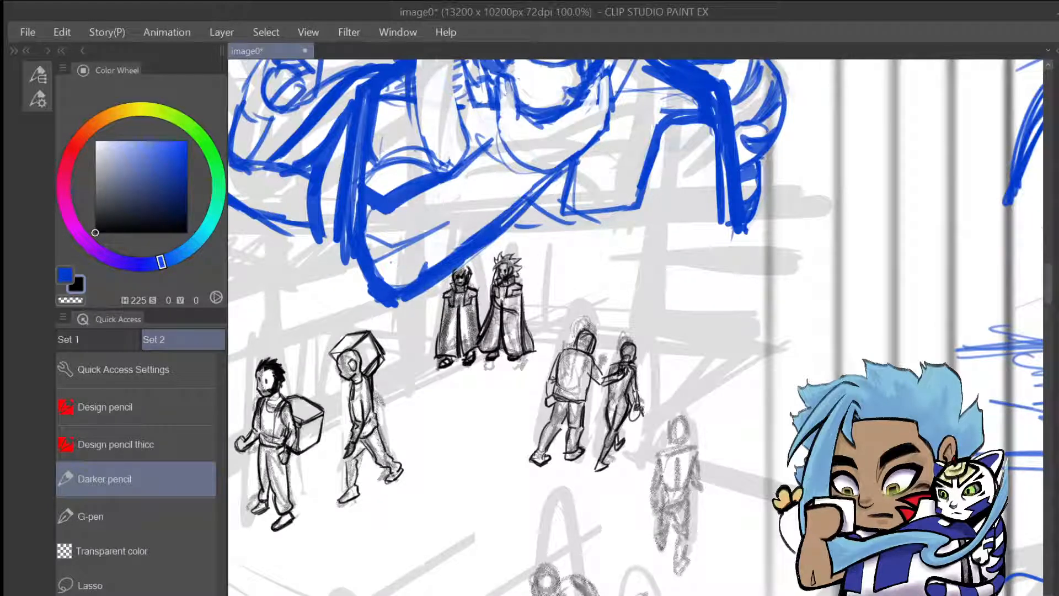
pyautogui.hotkey('ctrl', 'z')
pyautogui.hotkey('ctrl', 'z')
pyautogui.moveTo(626, 369); pyautogui.dragTo(625, 402)
pyautogui.hotkey('ctrl', 'z')
pyautogui.hotkey('ctrl', 'z')
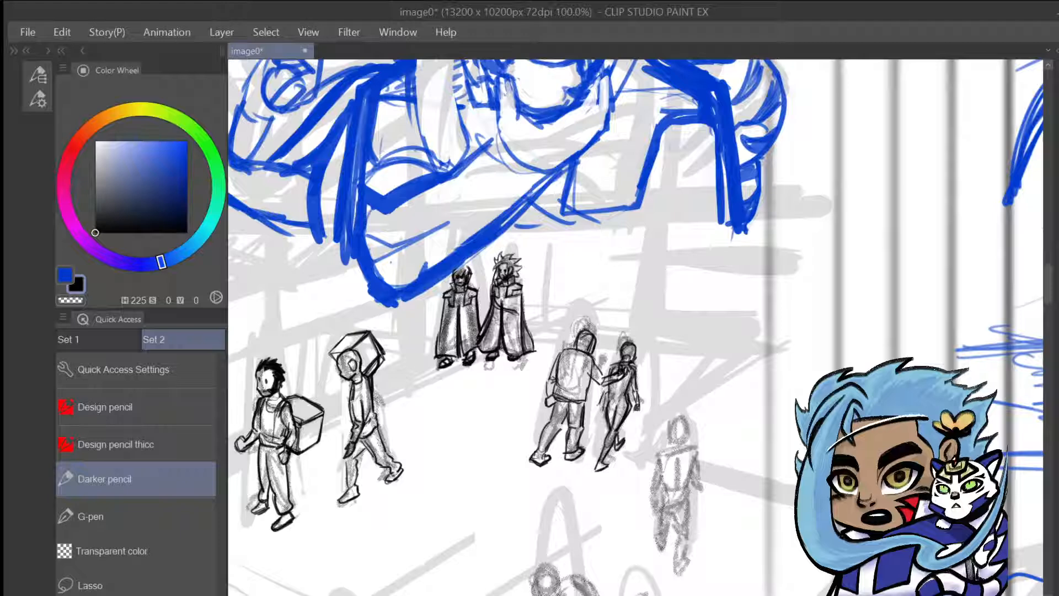
# Draw a shoulder bag at the companion's hip with its strap running across the torso
pyautogui.moveTo(605, 399); pyautogui.dragTo(598, 422)
pyautogui.moveTo(606, 401)
pyautogui.mouseDown()
pyautogui.moveTo(598, 421)
pyautogui.moveTo(605, 395)
pyautogui.mouseUp()
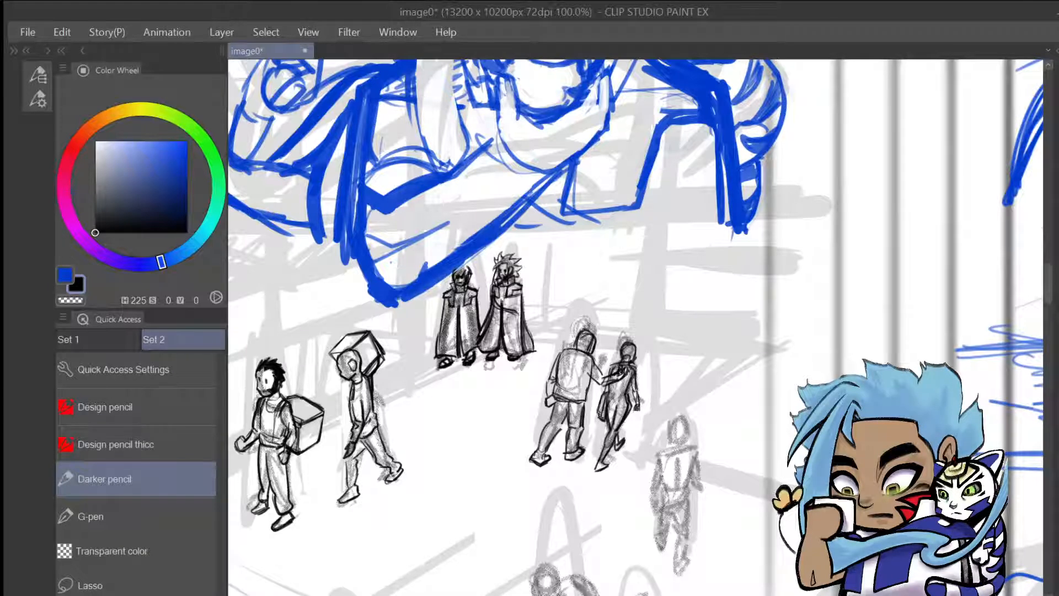
pyautogui.moveTo(614, 390)
pyautogui.mouseDown()
pyautogui.moveTo(606, 396)
pyautogui.moveTo(626, 375)
pyautogui.moveTo(596, 426)
pyautogui.moveTo(593, 417)
pyautogui.mouseUp()
pyautogui.moveTo(613, 371); pyautogui.dragTo(606, 382)
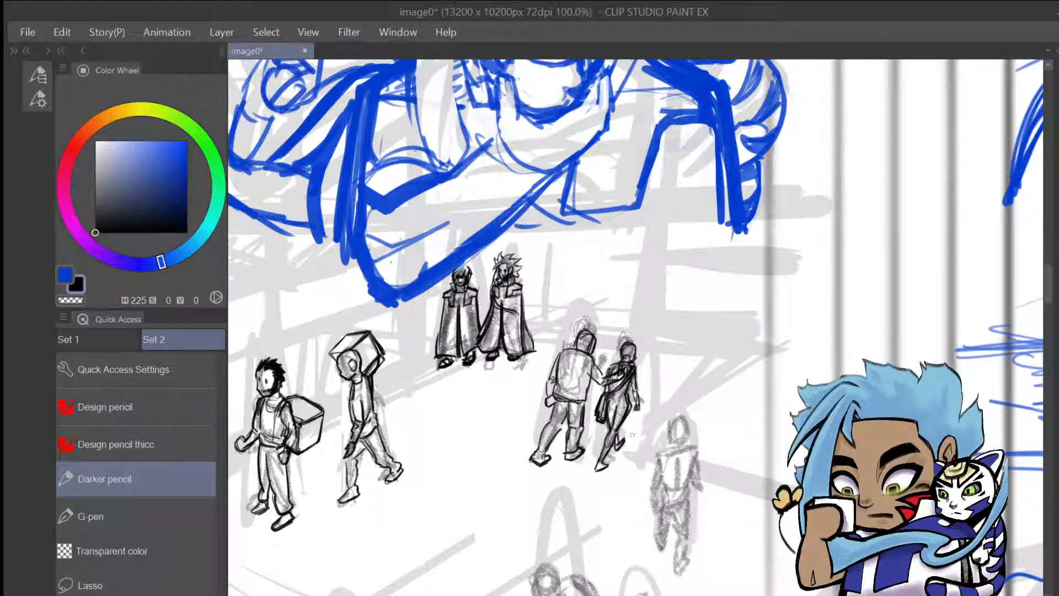
# Darken the companion's clothing and legs with pencil strokes and add tufts of hair to the head
pyautogui.moveTo(629, 385); pyautogui.dragTo(624, 406)
pyautogui.moveTo(613, 400)
pyautogui.mouseDown()
pyautogui.moveTo(626, 401)
pyautogui.moveTo(615, 403)
pyautogui.mouseUp()
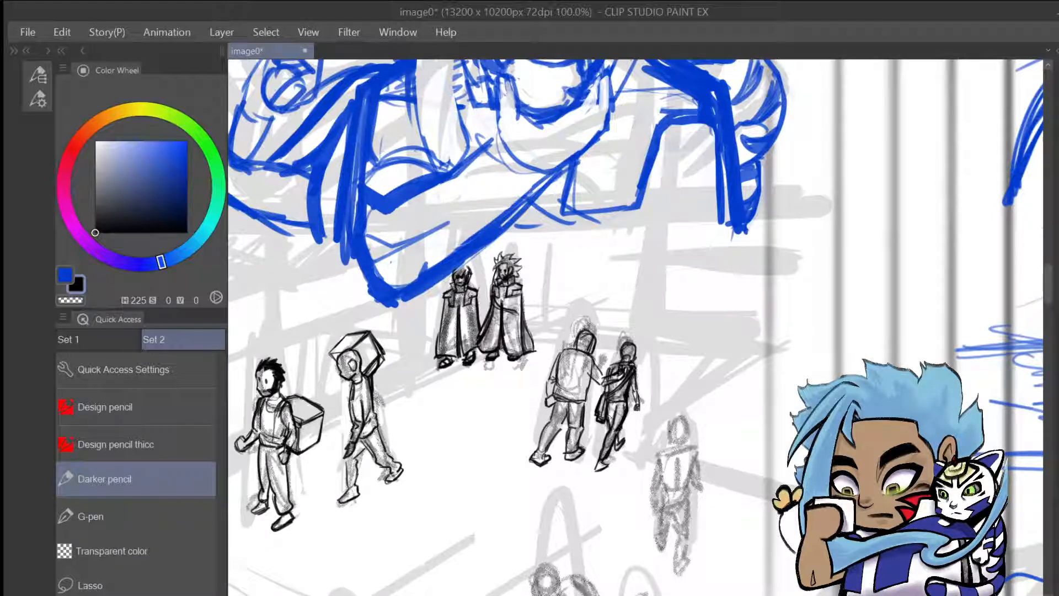
pyautogui.moveTo(610, 408)
pyautogui.mouseDown()
pyautogui.moveTo(627, 399)
pyautogui.moveTo(611, 407)
pyautogui.mouseUp()
pyautogui.moveTo(616, 353); pyautogui.dragTo(634, 335)
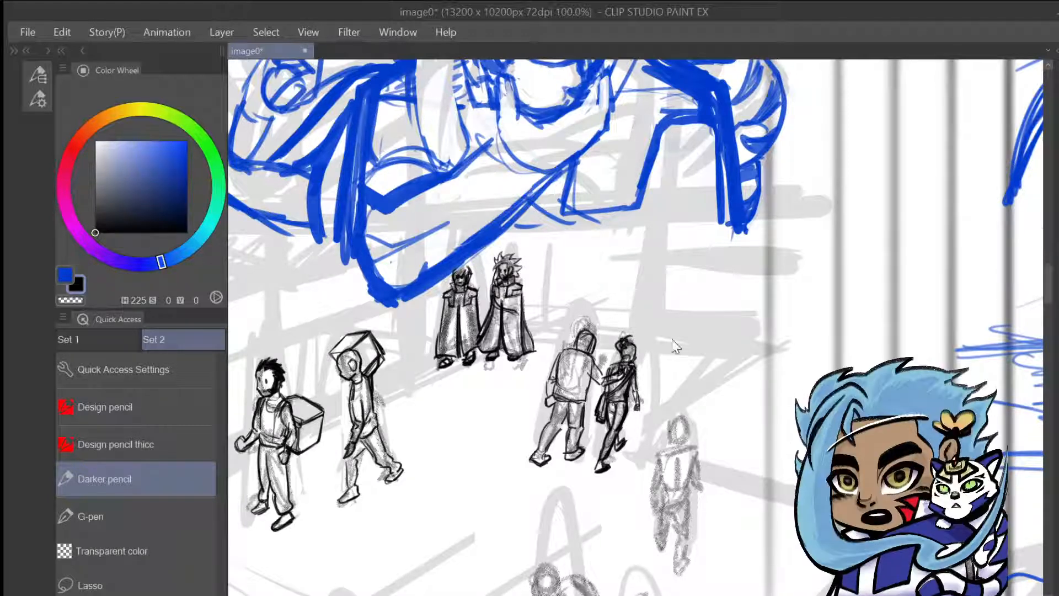
# Add the downloaded Curly hair (3-strand) brush from the materials to the end of the Pencil sub tools
pyautogui.click(40, 71)
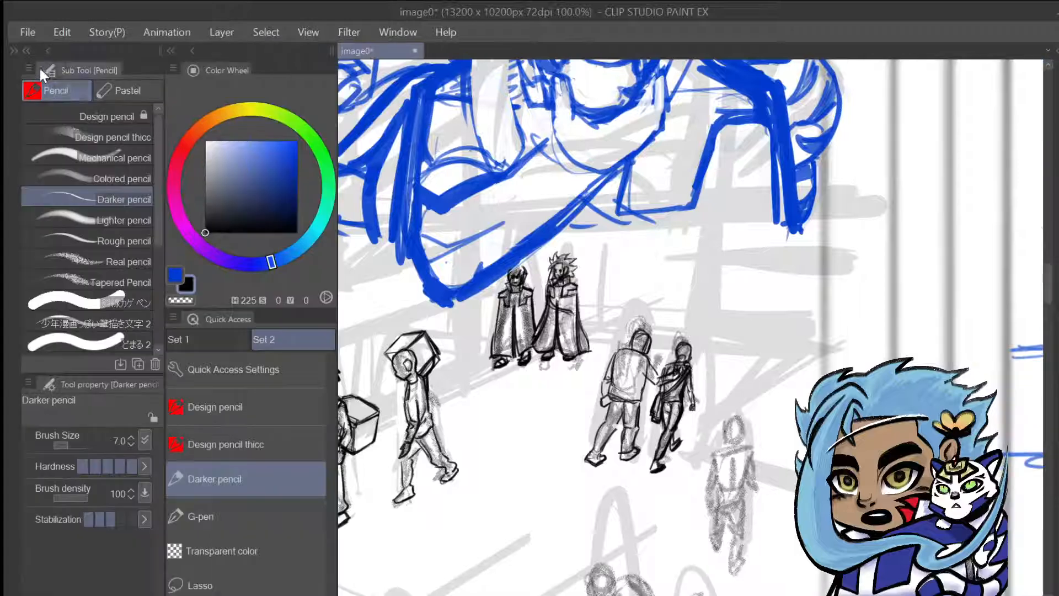
pyautogui.moveTo(157, 196); pyautogui.dragTo(157, 299)
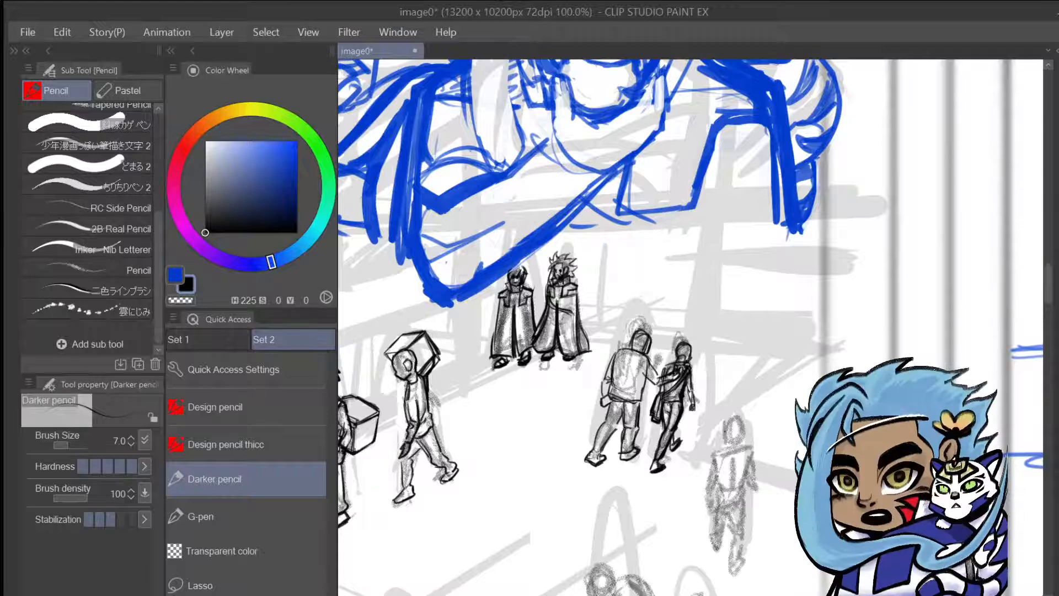
pyautogui.click(1057, 50)
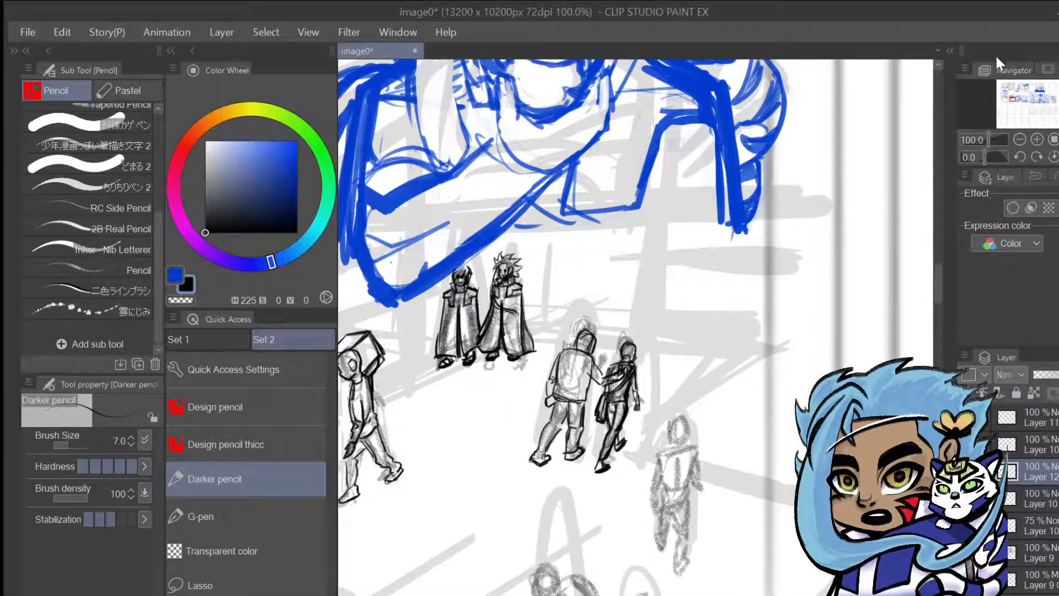
pyautogui.click(1057, 51)
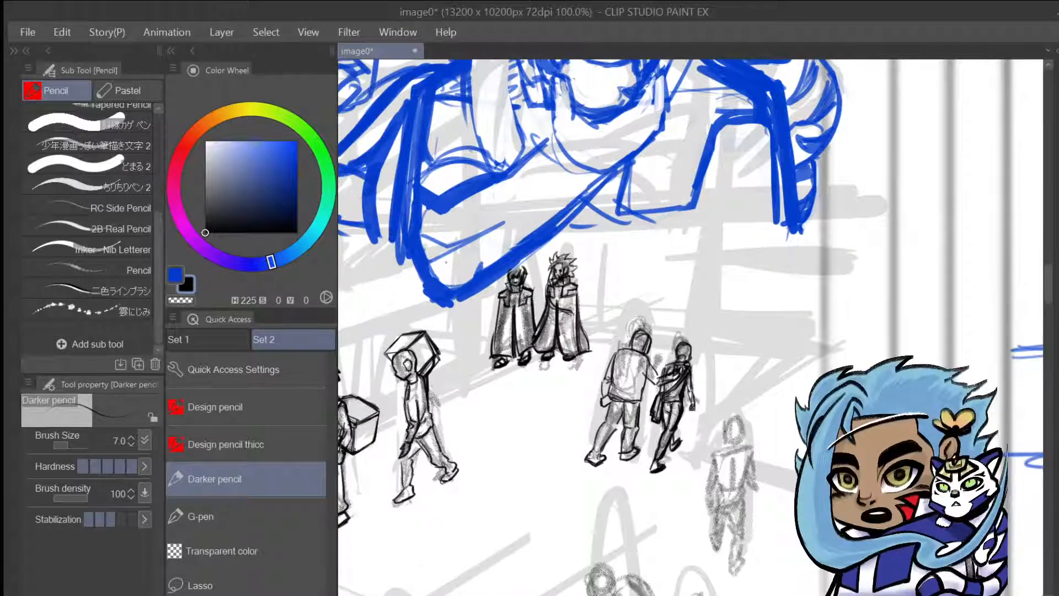
pyautogui.click(1057, 51)
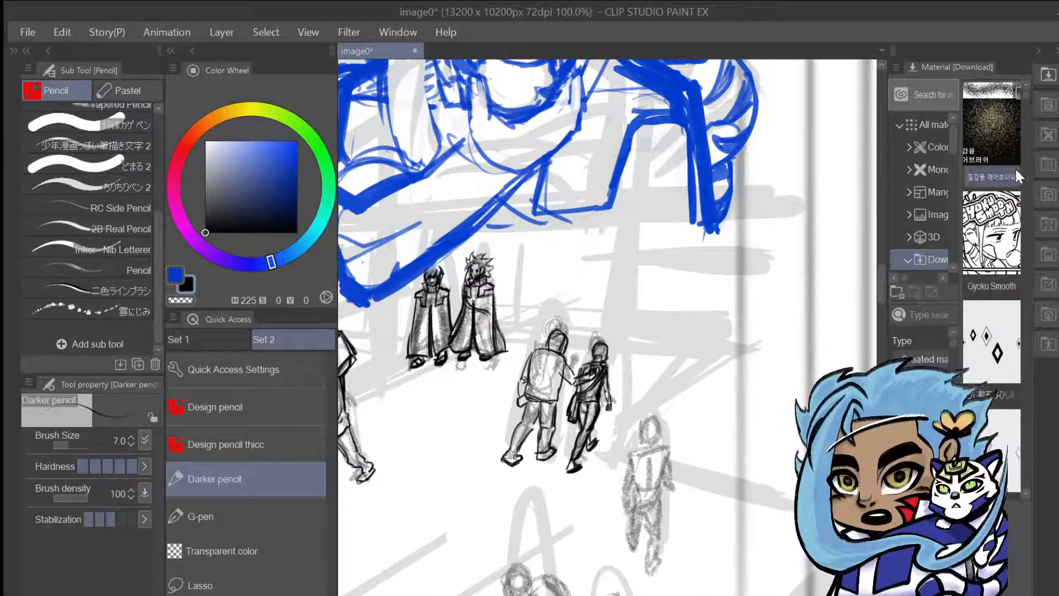
pyautogui.scroll(-5, 1025, 96)
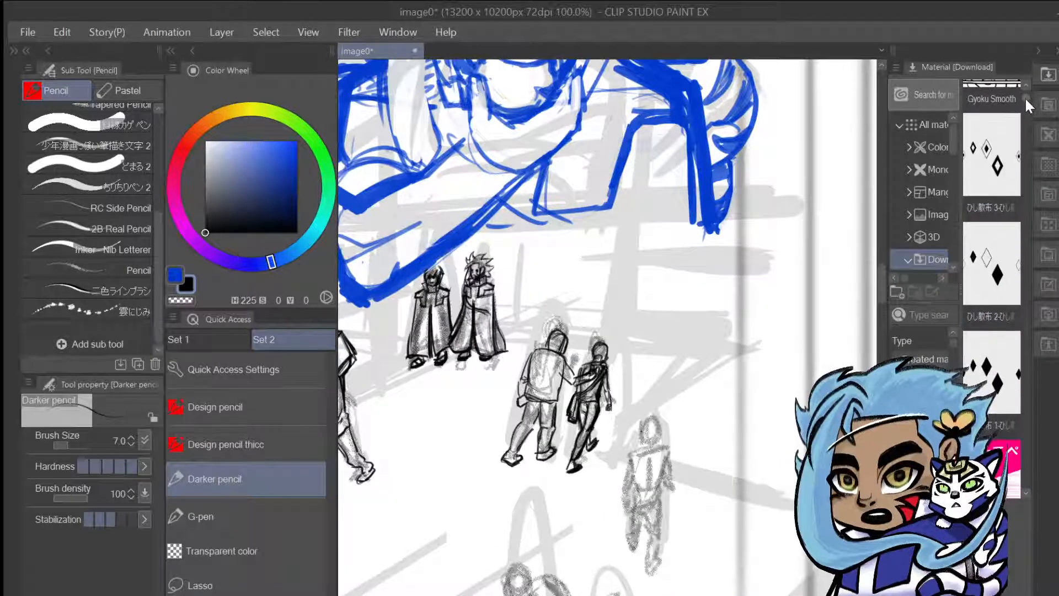
pyautogui.moveTo(1024, 115); pyautogui.dragTo(1025, 89)
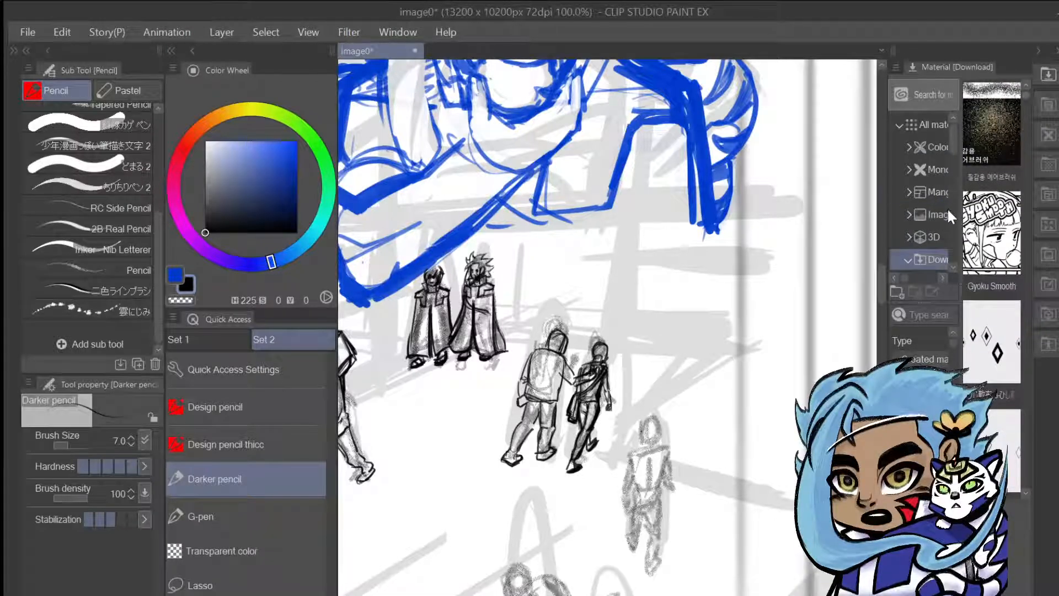
pyautogui.scroll(-1, 955, 154)
pyautogui.scroll(-4, 954, 150)
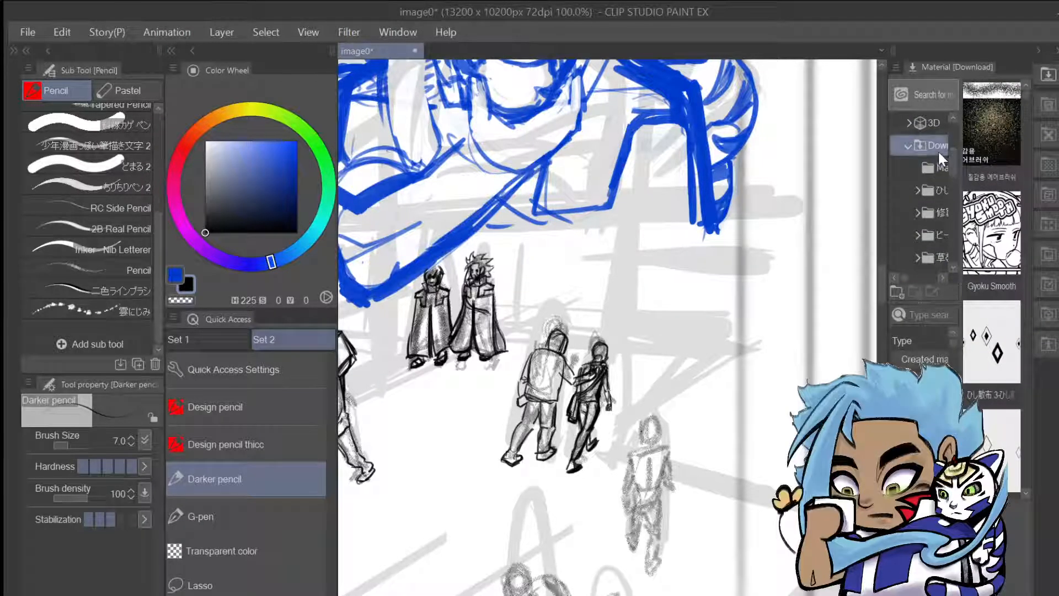
pyautogui.moveTo(1025, 95)
pyautogui.mouseDown()
pyautogui.moveTo(1024, 491)
pyautogui.moveTo(1048, 378)
pyautogui.moveTo(1041, 391)
pyautogui.mouseUp()
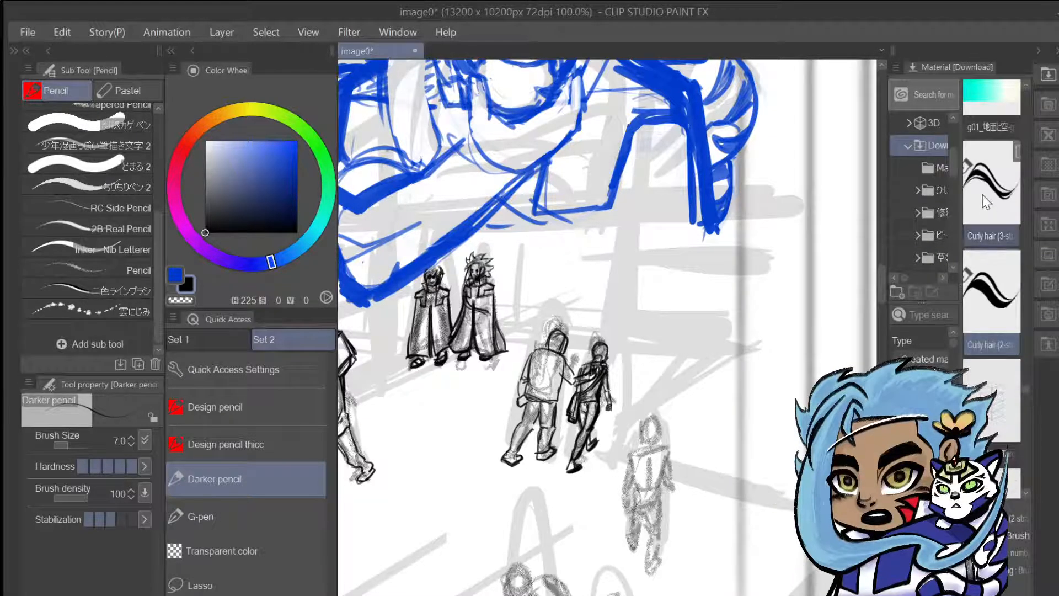
pyautogui.moveTo(1006, 215)
pyautogui.mouseDown()
pyautogui.moveTo(802, 310)
pyautogui.moveTo(173, 492)
pyautogui.moveTo(232, 482)
pyautogui.moveTo(245, 406)
pyautogui.moveTo(105, 289)
pyautogui.moveTo(98, 319)
pyautogui.mouseUp()
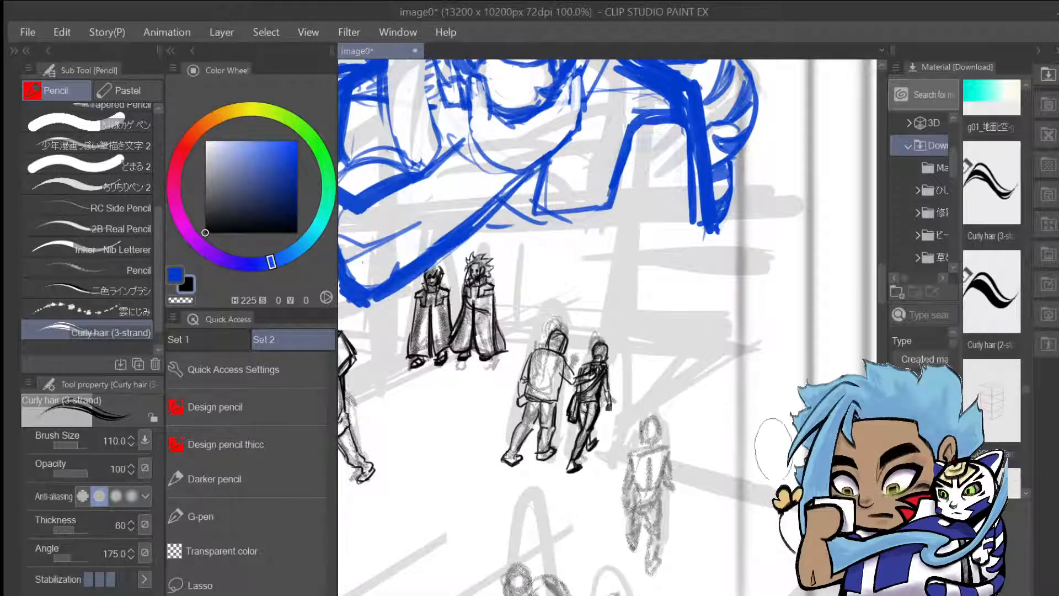
# Try the Curly hair (3-strand) brush at size 110 with curved strokes in the empty area beside the figures, and undo them
pyautogui.moveTo(773, 448)
pyautogui.mouseDown()
pyautogui.moveTo(741, 344)
pyautogui.moveTo(809, 381)
pyautogui.mouseUp()
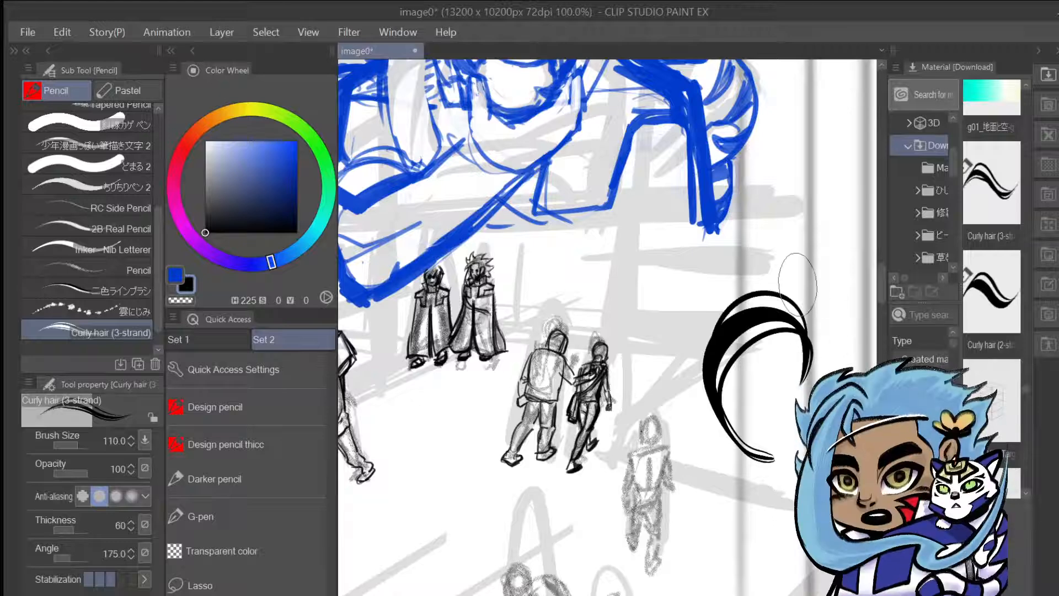
pyautogui.hotkey('ctrl', 'z')
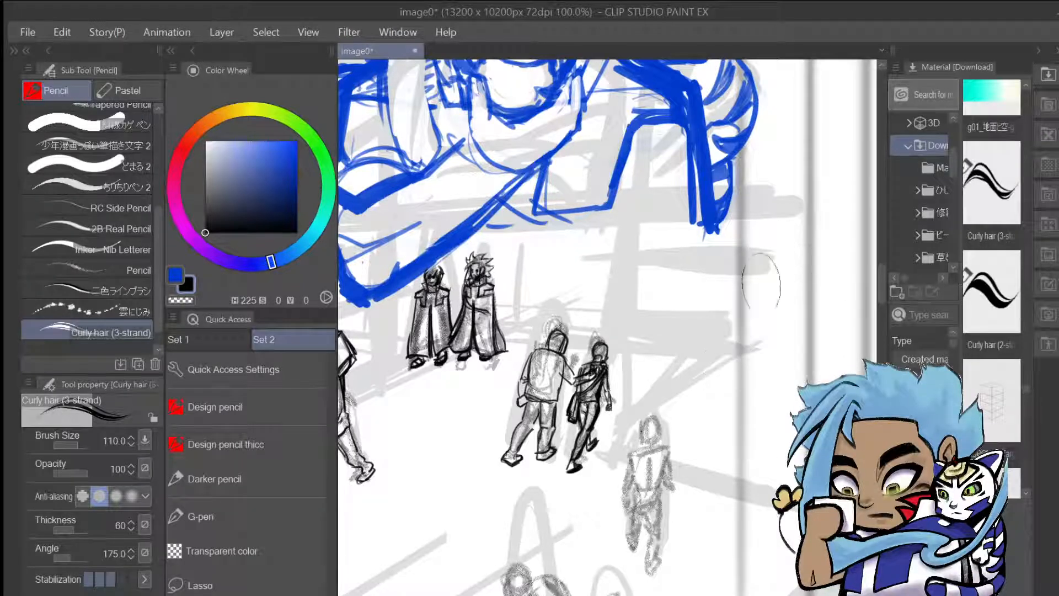
pyautogui.moveTo(732, 433); pyautogui.dragTo(800, 348)
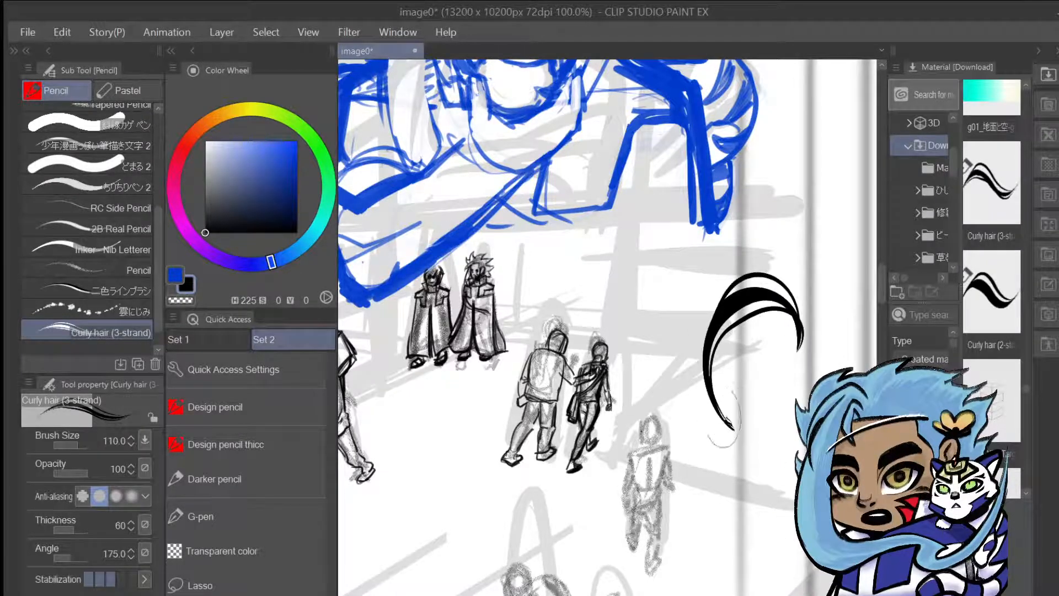
pyautogui.moveTo(731, 424); pyautogui.dragTo(813, 328)
pyautogui.moveTo(747, 391); pyautogui.dragTo(819, 356)
pyautogui.moveTo(760, 410); pyautogui.dragTo(831, 376)
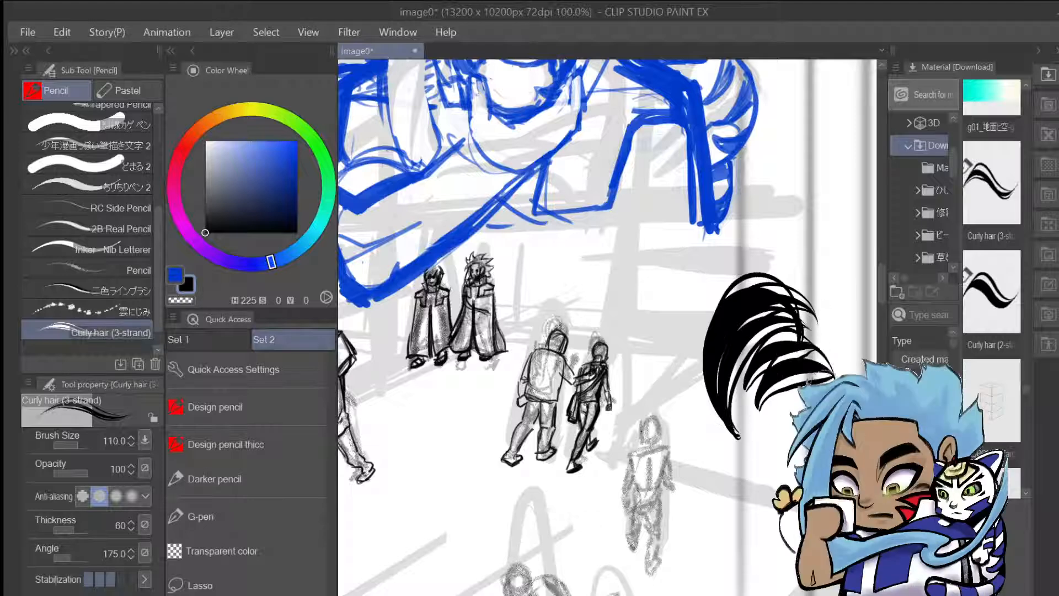
pyautogui.hotkey('ctrl', 'z')
pyautogui.hotkey('ctrl', 'z')
pyautogui.hotkey('ctrl', 'z')
pyautogui.hotkey('ctrl', 'z')
pyautogui.hotkey('ctrl', 'z')
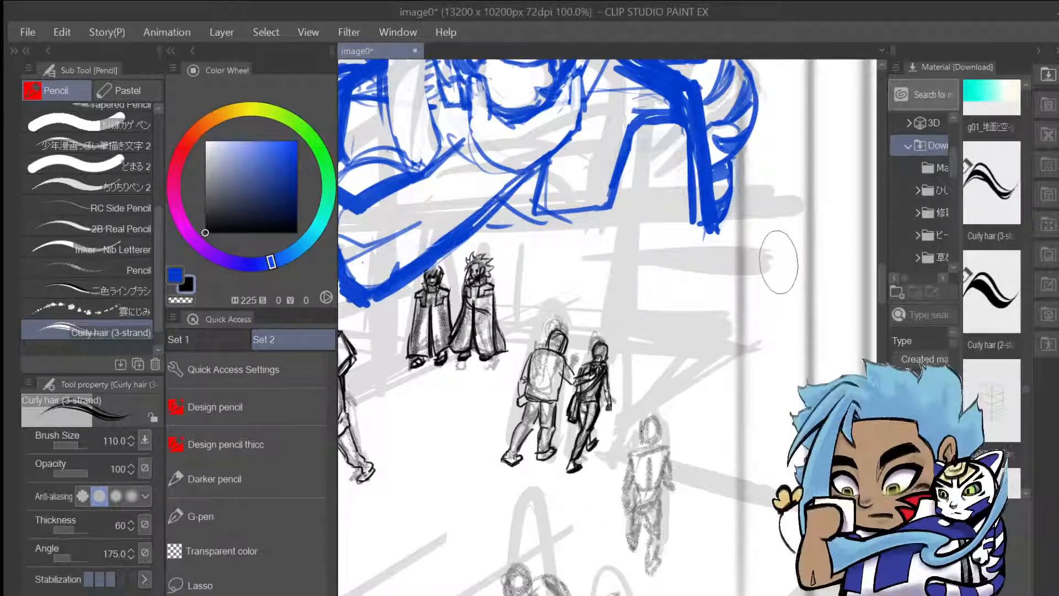
# Reduce the curly hair brush to size 25 and try finer curved strands in the empty area beside the crowd
pyautogui.press(']')
pyautogui.press(']')
pyautogui.press(']')
pyautogui.press('[')
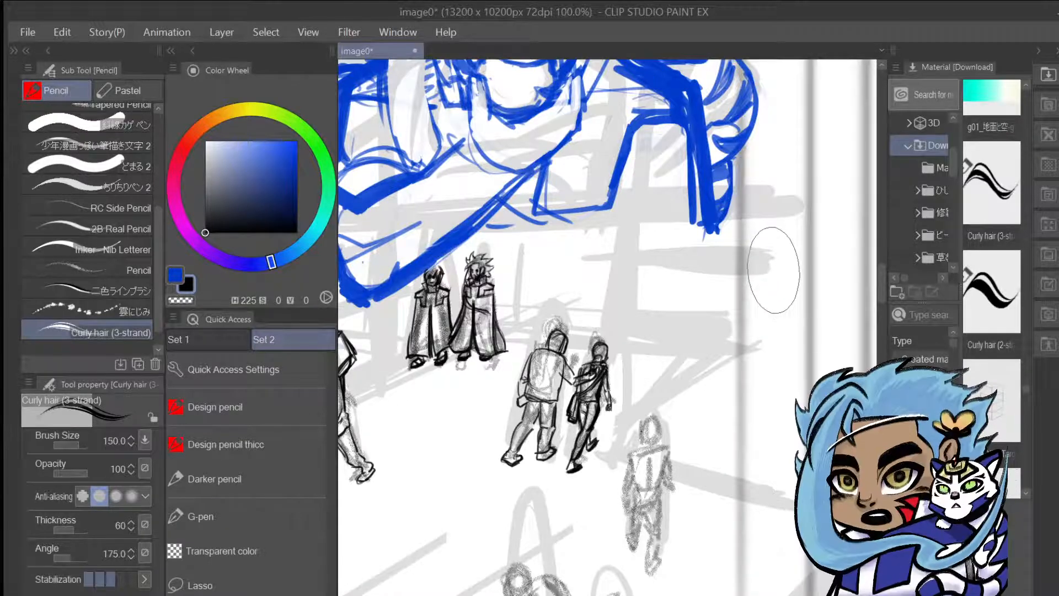
pyautogui.press('[')
pyautogui.press('[')
pyautogui.press('[')
pyautogui.press('[')
pyautogui.press('[')
pyautogui.press('[')
pyautogui.press('[')
pyautogui.press('[')
pyautogui.press('[')
pyautogui.moveTo(718, 385)
pyautogui.mouseDown()
pyautogui.moveTo(749, 285)
pyautogui.moveTo(726, 321)
pyautogui.moveTo(758, 290)
pyautogui.moveTo(732, 400)
pyautogui.mouseUp()
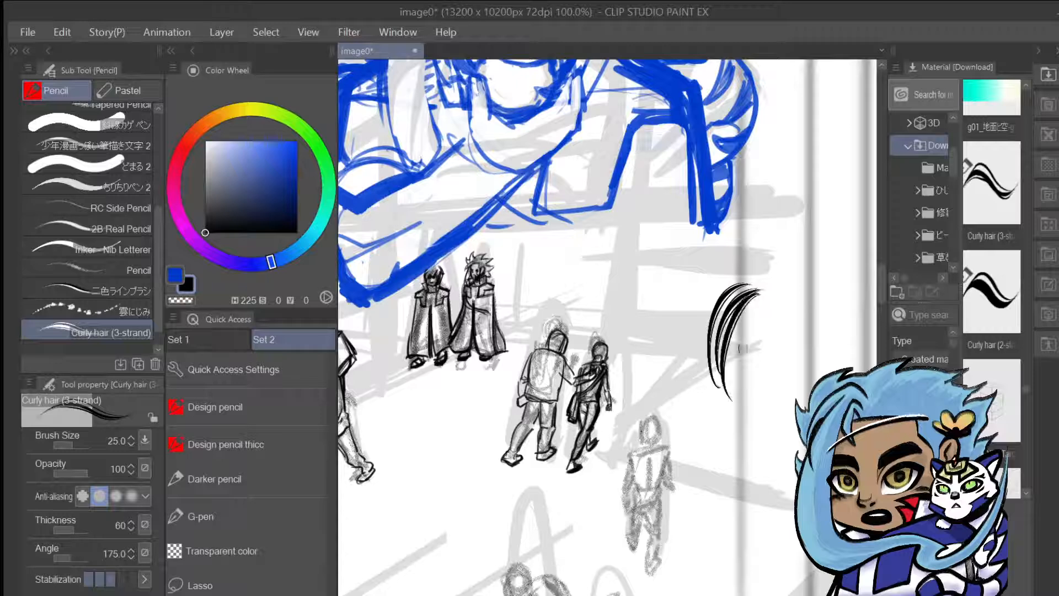
pyautogui.moveTo(759, 294)
pyautogui.mouseDown()
pyautogui.moveTo(731, 369)
pyautogui.moveTo(749, 417)
pyautogui.moveTo(794, 305)
pyautogui.mouseUp()
pyautogui.moveTo(754, 389); pyautogui.dragTo(803, 298)
# Set the curly hair brush to size 50 and try curved, wavy and zigzag locks next to the thinner test strands
pyautogui.press(']')
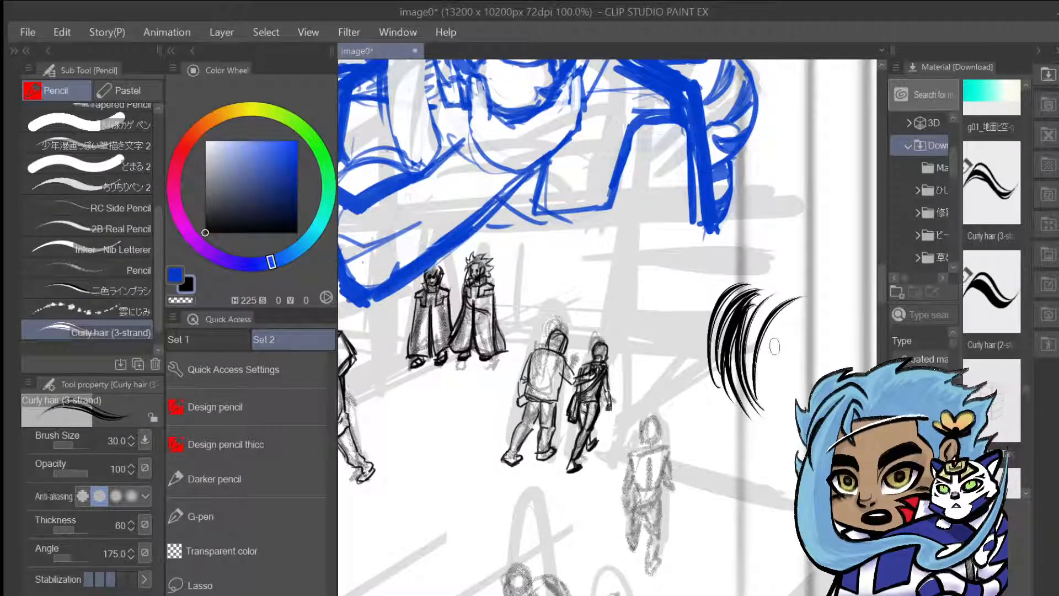
pyautogui.press(']')
pyautogui.press(']')
pyautogui.moveTo(772, 389); pyautogui.dragTo(825, 327)
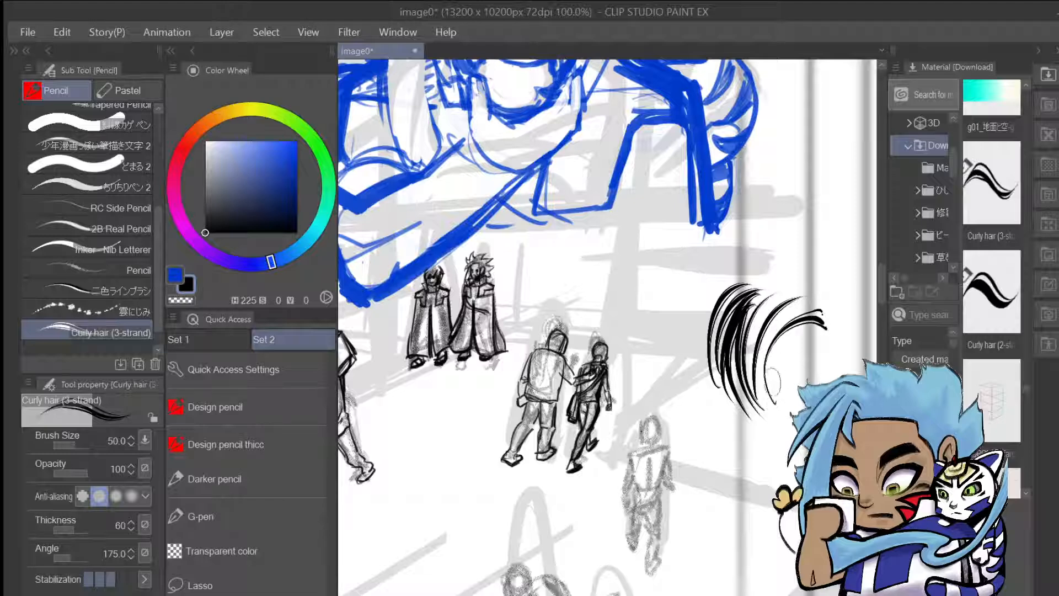
pyautogui.moveTo(771, 389)
pyautogui.mouseDown()
pyautogui.moveTo(784, 347)
pyautogui.moveTo(829, 378)
pyautogui.mouseUp()
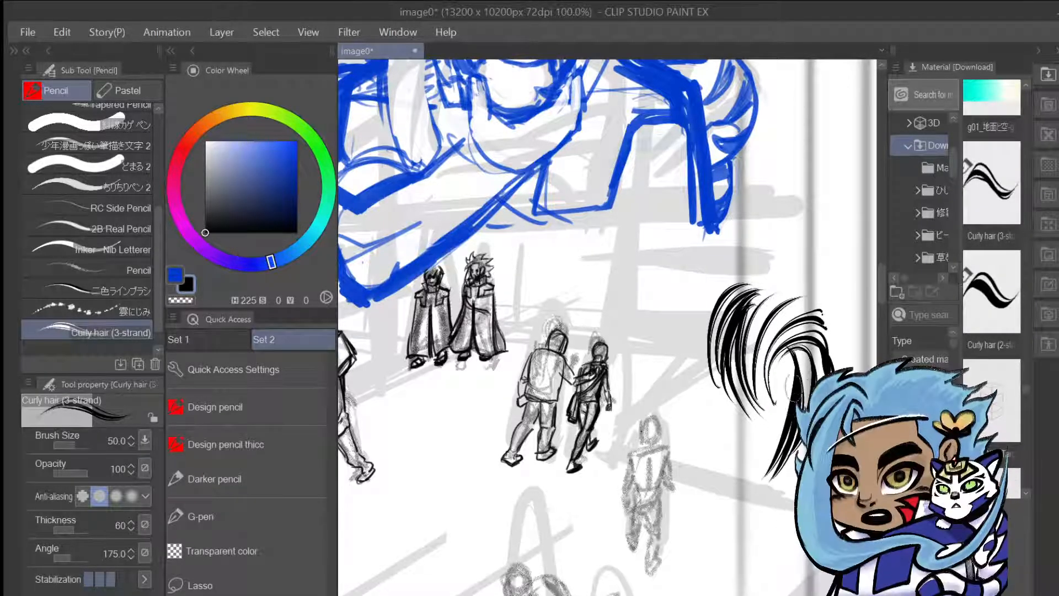
pyautogui.moveTo(795, 359); pyautogui.dragTo(746, 478)
pyautogui.moveTo(795, 381); pyautogui.dragTo(744, 548)
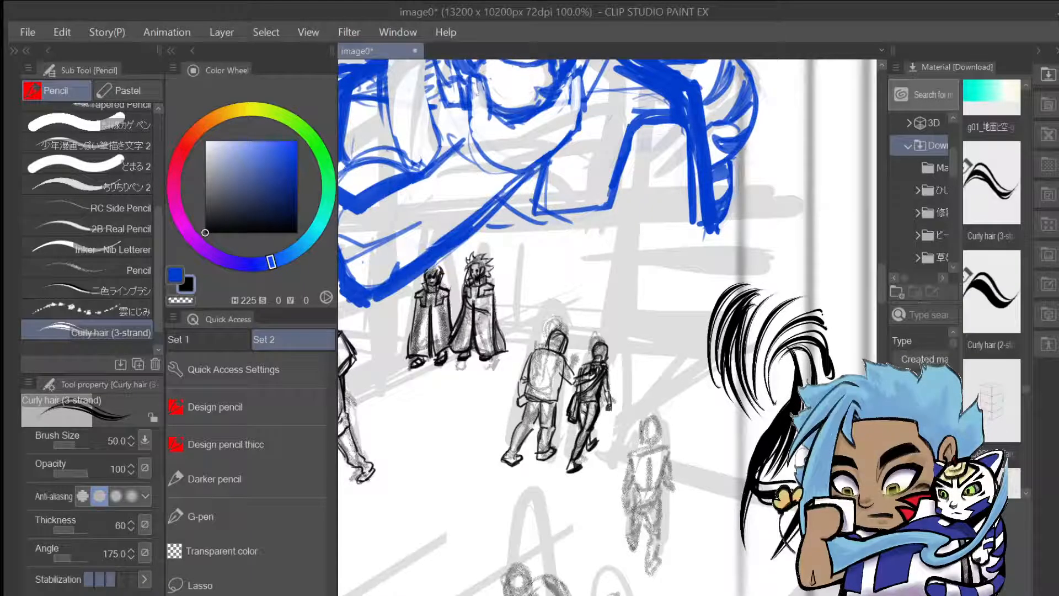
pyautogui.moveTo(734, 399)
pyautogui.mouseDown()
pyautogui.moveTo(717, 422)
pyautogui.moveTo(696, 585)
pyautogui.mouseUp()
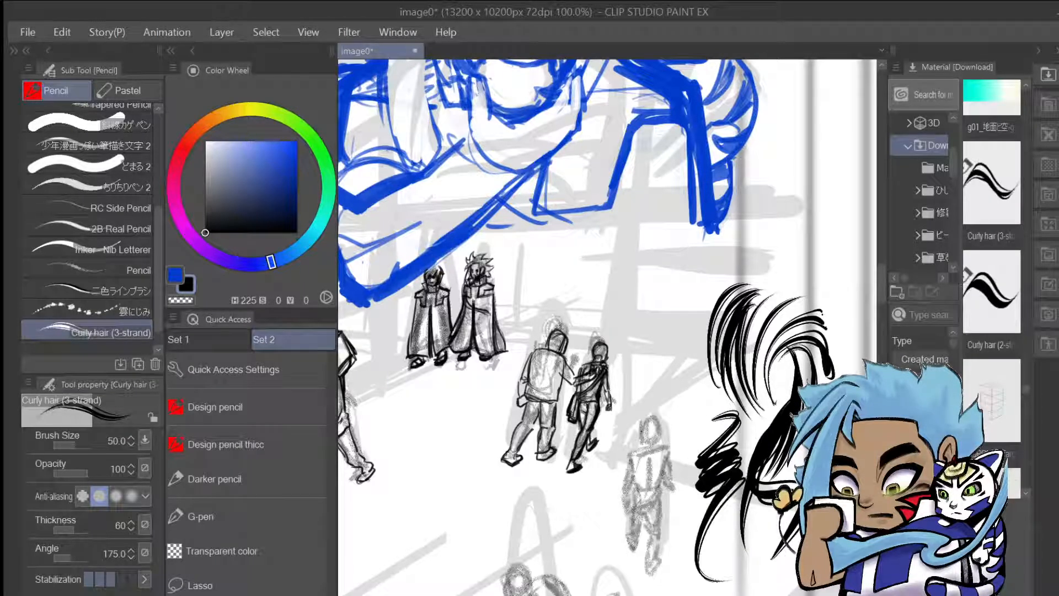
# Undo all the curly hair test strokes beside the figures
pyautogui.hotkey('ctrl', 'z')
pyautogui.hotkey('ctrl', 'z')
pyautogui.hotkey('ctrl', 'z')
pyautogui.hotkey('ctrl', 'z')
pyautogui.hotkey('ctrl', 'z')
pyautogui.hotkey('ctrl', 'z')
pyautogui.hotkey('ctrl', 'z')
pyautogui.hotkey('ctrl', 'z')
pyautogui.hotkey('ctrl', 'z')
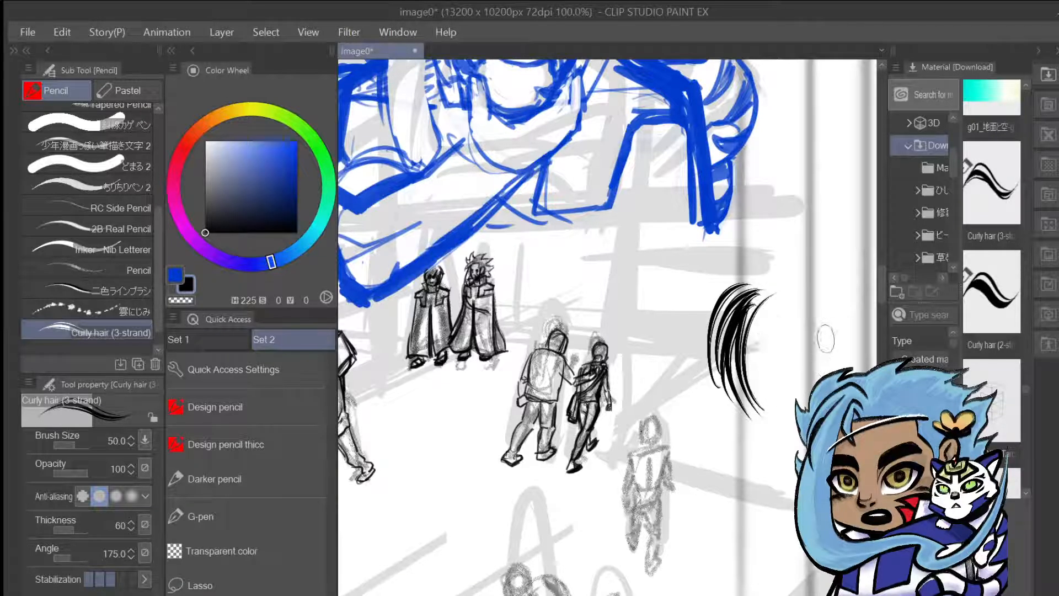
pyautogui.hotkey('ctrl', 'z')
pyautogui.hotkey('ctrl', 'z')
pyautogui.hotkey('ctrl', 'z')
pyautogui.hotkey('ctrl', 'z')
pyautogui.hotkey('ctrl', 'z')
pyautogui.hotkey('ctrl', 'z')
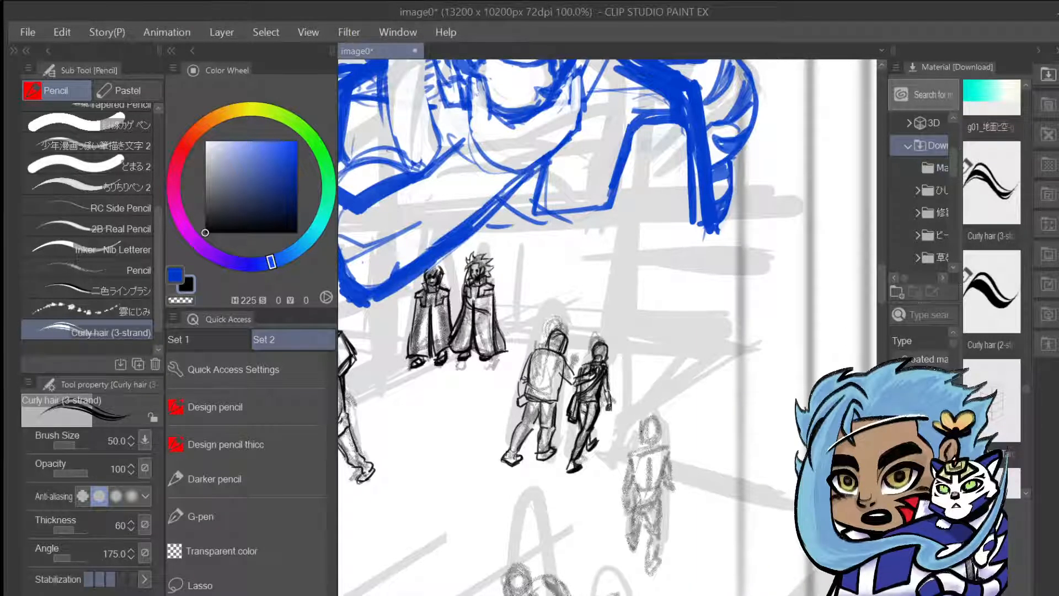
# Draw a rounded mass of curly hair on the companion's head, reducing the curly hair brush to size 17 for the finer curls
pyautogui.click(1055, 51)
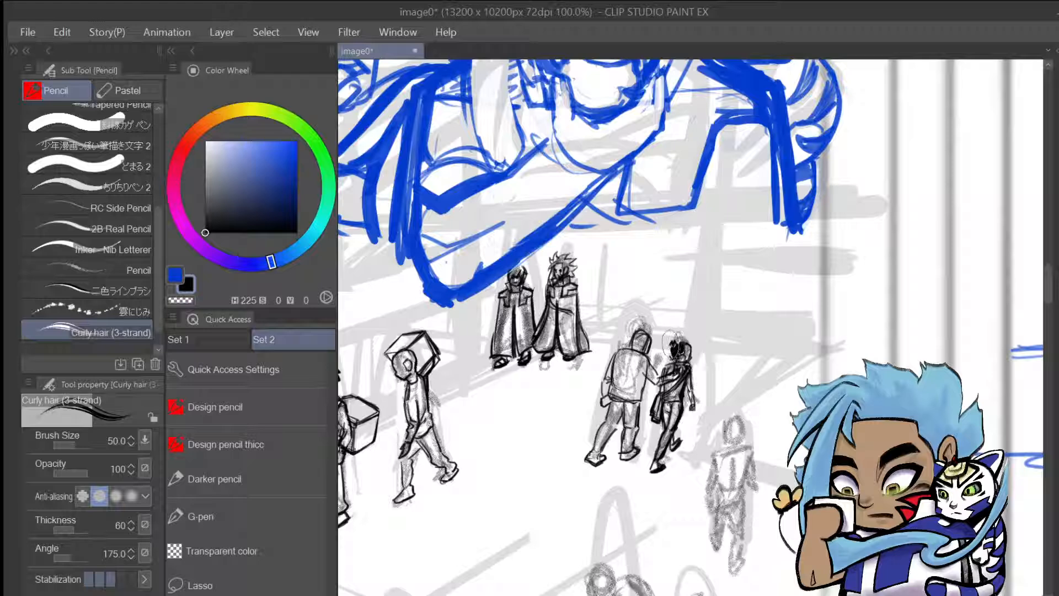
pyautogui.moveTo(684, 337)
pyautogui.mouseDown()
pyautogui.moveTo(690, 348)
pyautogui.moveTo(694, 337)
pyautogui.moveTo(690, 353)
pyautogui.moveTo(685, 343)
pyautogui.mouseUp()
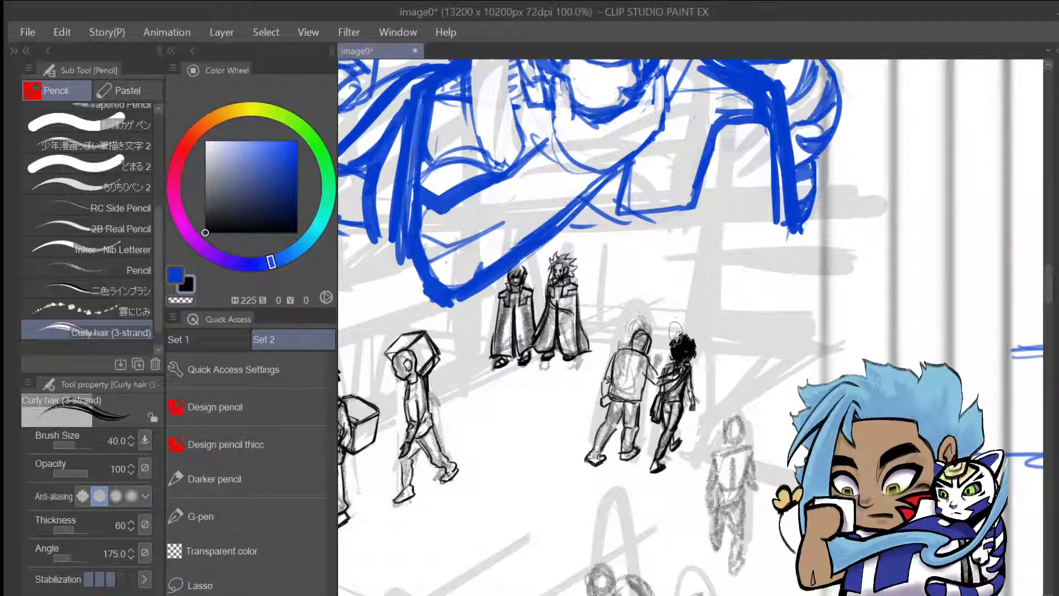
pyautogui.press('[')
pyautogui.press('[')
pyautogui.press('[')
pyautogui.press('[')
pyautogui.press('[')
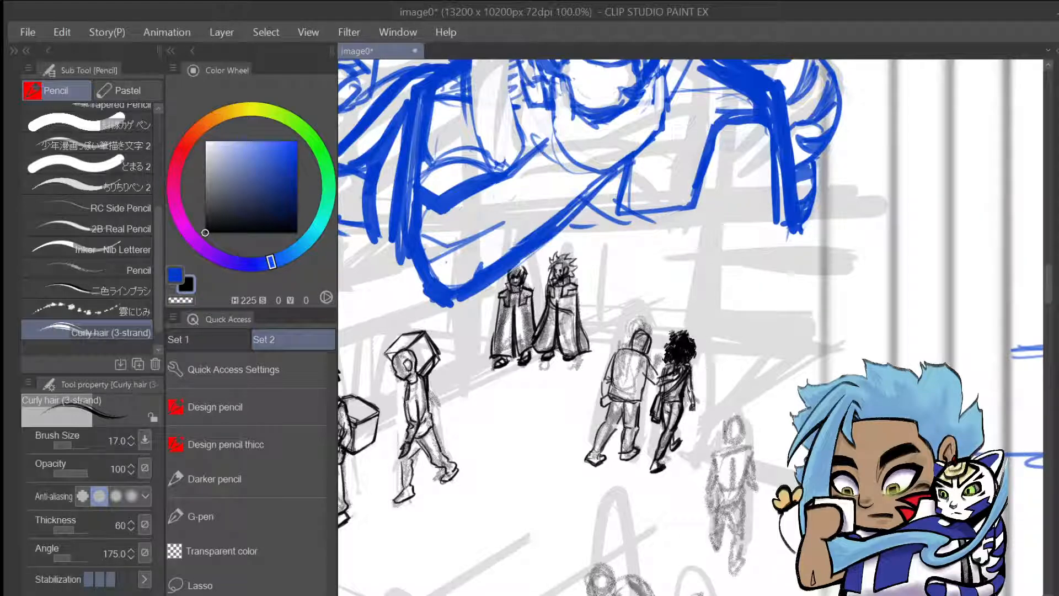
pyautogui.moveTo(688, 334); pyautogui.dragTo(696, 350)
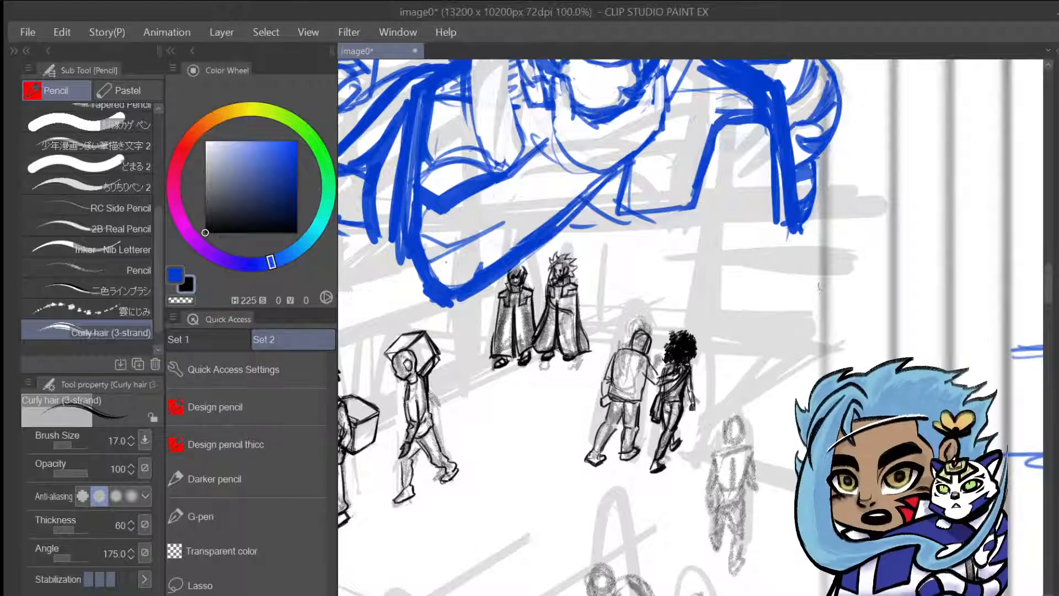
# Try small curly squiggles at brush size 17 in the empty area beside the crowd, undoing each attempt
pyautogui.moveTo(818, 286)
pyautogui.mouseDown()
pyautogui.moveTo(825, 330)
pyautogui.moveTo(812, 371)
pyautogui.mouseUp()
pyautogui.hotkey('ctrl', 'z')
pyautogui.hotkey('ctrl', 'z')
pyautogui.moveTo(849, 275)
pyautogui.mouseDown()
pyautogui.moveTo(824, 303)
pyautogui.moveTo(841, 325)
pyautogui.mouseUp()
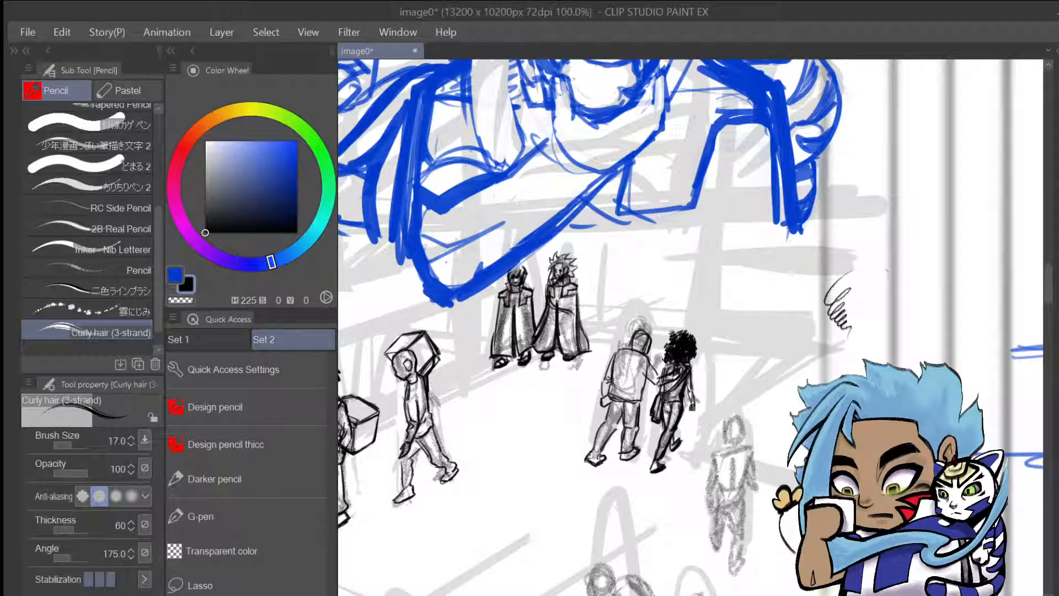
pyautogui.hotkey('ctrl', 'z')
pyautogui.moveTo(837, 279)
pyautogui.mouseDown()
pyautogui.moveTo(801, 341)
pyautogui.moveTo(828, 322)
pyautogui.mouseUp()
pyautogui.hotkey('ctrl', 'z')
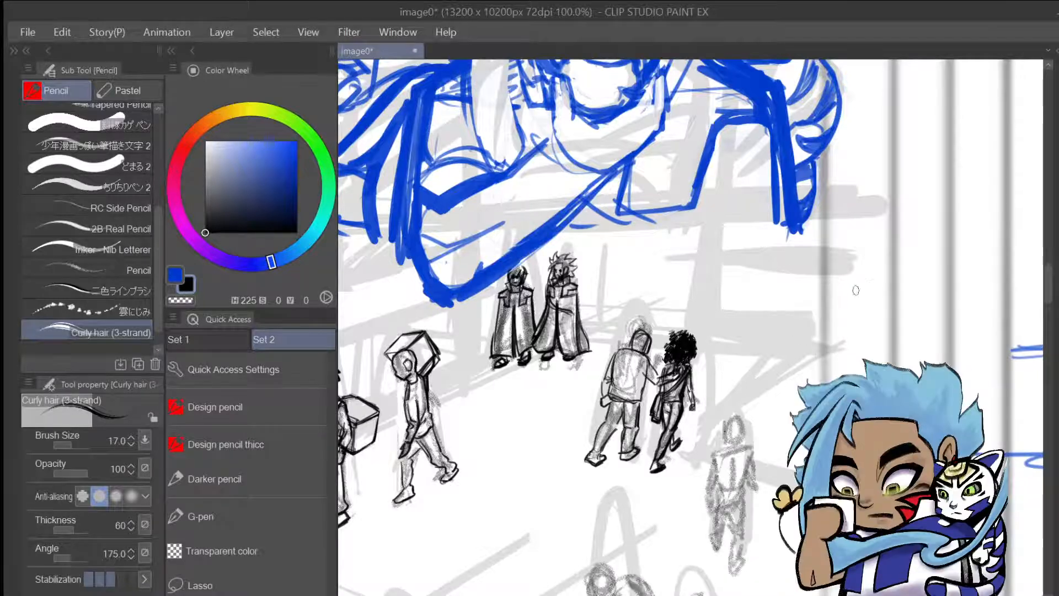
# Enlarge the curly hair brush to size 50, try zigzag curls in the empty area beside the crowd, and undo them
pyautogui.press(']')
pyautogui.press(']')
pyautogui.press(']')
pyautogui.press(']')
pyautogui.press(']')
pyautogui.moveTo(838, 271)
pyautogui.mouseDown()
pyautogui.moveTo(809, 318)
pyautogui.moveTo(832, 318)
pyautogui.moveTo(844, 352)
pyautogui.mouseUp()
pyautogui.moveTo(858, 300)
pyautogui.mouseDown()
pyautogui.moveTo(866, 337)
pyautogui.moveTo(856, 346)
pyautogui.moveTo(887, 332)
pyautogui.moveTo(883, 356)
pyautogui.mouseUp()
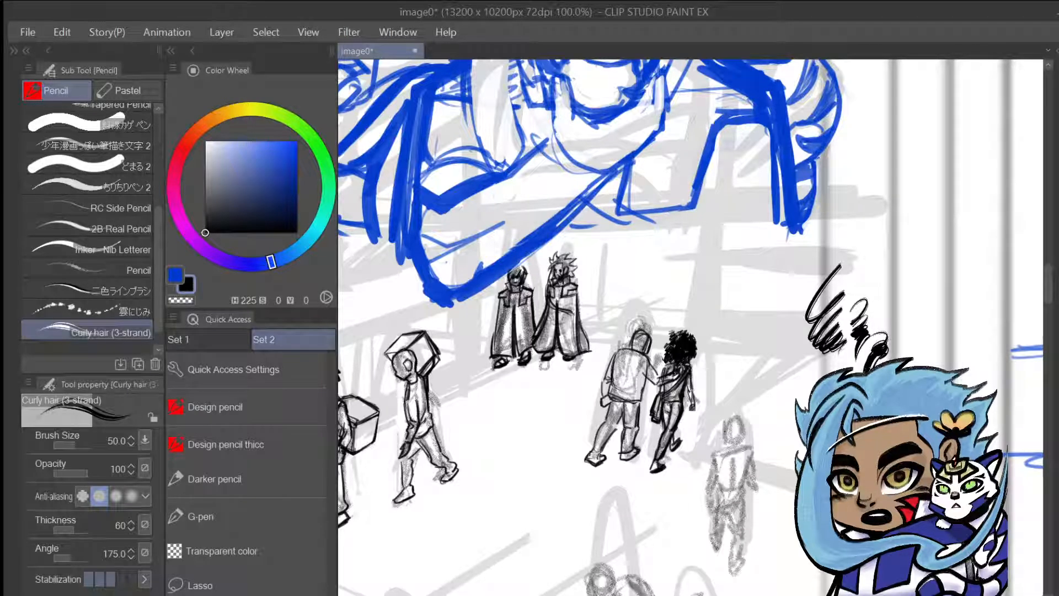
pyautogui.hotkey('ctrl', 'z')
pyautogui.hotkey('ctrl', 'z')
pyautogui.hotkey('ctrl', 'z')
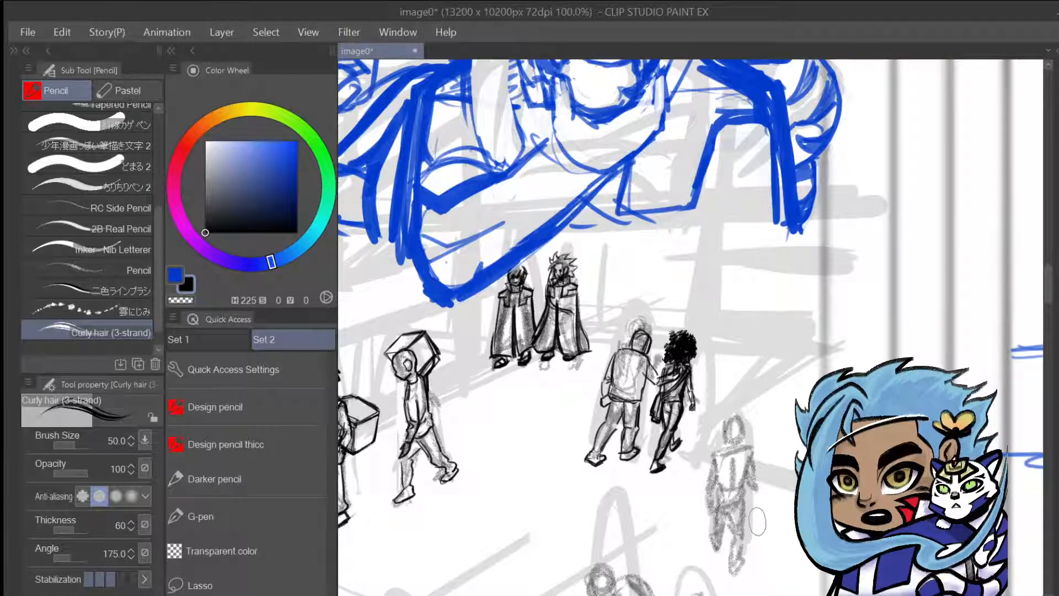
pyautogui.scroll(1, 753, 532)
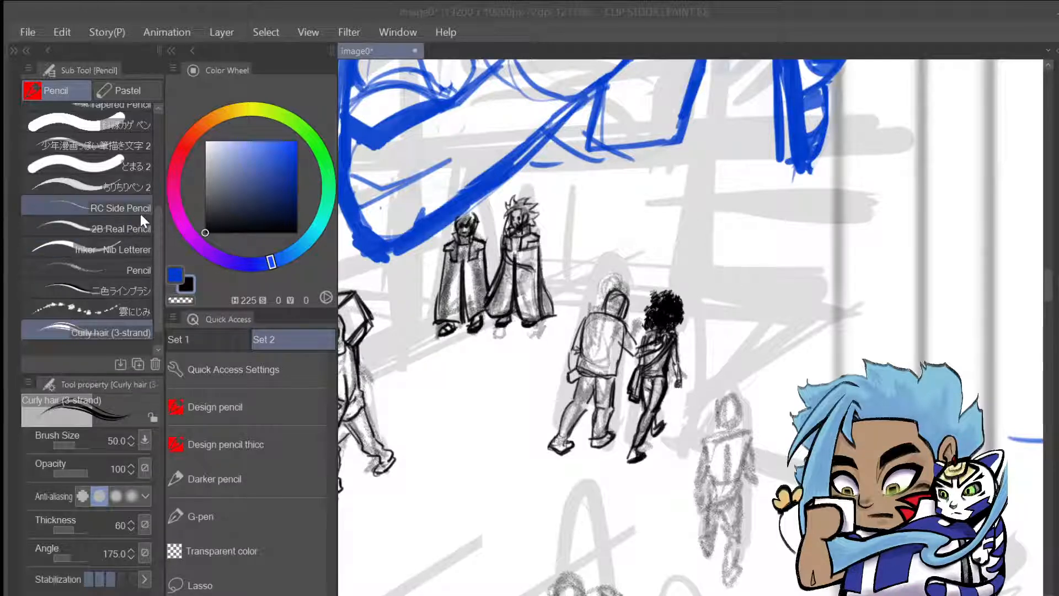
# With the Darker pencil, draw the head and torso of the lone walker beside the curly-haired figure, following the grey sketch
pyautogui.click(250, 478)
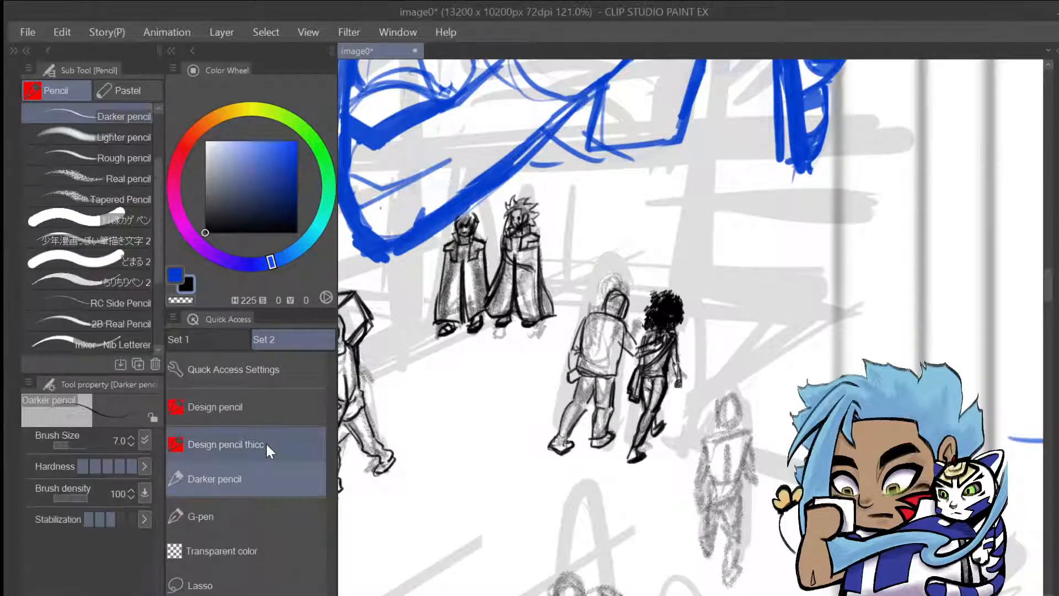
pyautogui.click(45, 51)
pyautogui.moveTo(478, 436)
pyautogui.mouseDown()
pyautogui.moveTo(476, 465)
pyautogui.moveTo(508, 545)
pyautogui.mouseUp()
pyautogui.hotkey('ctrl', 'z')
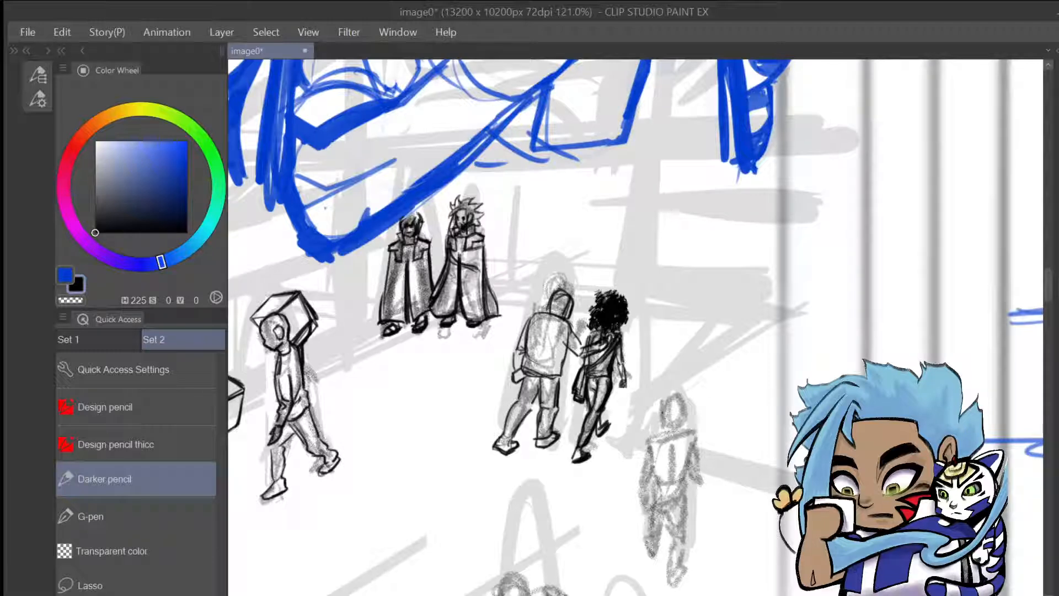
pyautogui.moveTo(664, 410); pyautogui.dragTo(668, 423)
pyautogui.moveTo(667, 411)
pyautogui.mouseDown()
pyautogui.moveTo(658, 427)
pyautogui.moveTo(671, 409)
pyautogui.moveTo(682, 411)
pyautogui.moveTo(687, 423)
pyautogui.moveTo(666, 431)
pyautogui.moveTo(698, 437)
pyautogui.moveTo(652, 447)
pyautogui.moveTo(645, 467)
pyautogui.moveTo(697, 457)
pyautogui.mouseUp()
pyautogui.moveTo(687, 431)
pyautogui.mouseDown()
pyautogui.moveTo(697, 441)
pyautogui.moveTo(674, 486)
pyautogui.moveTo(652, 489)
pyautogui.moveTo(683, 478)
pyautogui.moveTo(678, 492)
pyautogui.mouseUp()
pyautogui.moveTo(661, 486)
pyautogui.mouseDown()
pyautogui.moveTo(653, 497)
pyautogui.moveTo(684, 486)
pyautogui.moveTo(673, 492)
pyautogui.mouseUp()
pyautogui.hotkey('ctrl', 'z')
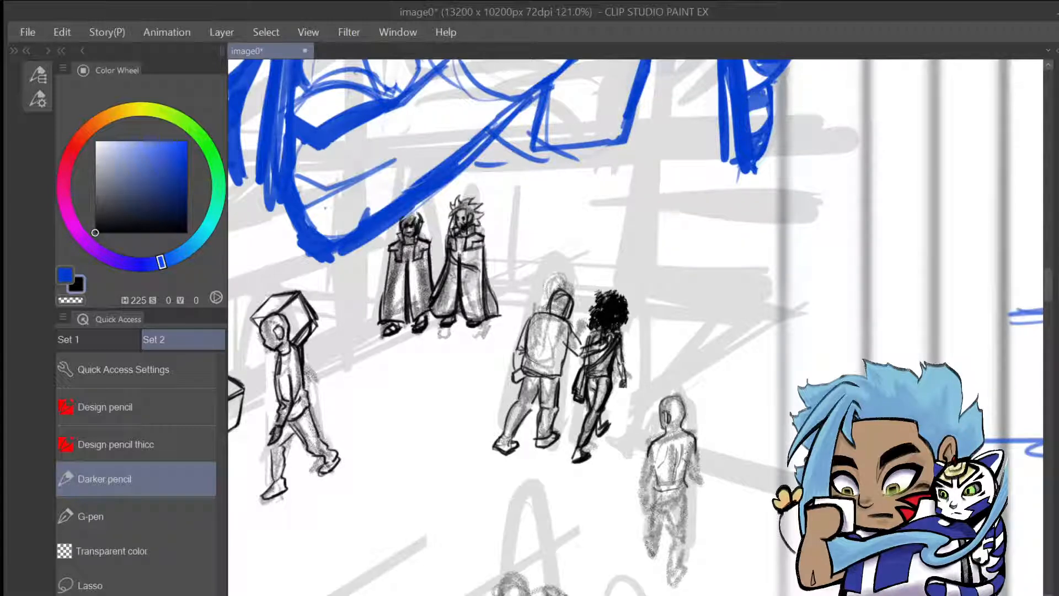
pyautogui.hotkey('ctrl', 'z')
# Draw the lone walker's arms and hands down both sides of the torso
pyautogui.moveTo(648, 456); pyautogui.dragTo(641, 486)
pyautogui.moveTo(696, 448)
pyautogui.mouseDown()
pyautogui.moveTo(683, 474)
pyautogui.moveTo(689, 468)
pyautogui.mouseUp()
pyautogui.moveTo(699, 453)
pyautogui.mouseDown()
pyautogui.moveTo(683, 471)
pyautogui.moveTo(692, 481)
pyautogui.mouseUp()
pyautogui.moveTo(698, 476)
pyautogui.mouseDown()
pyautogui.moveTo(690, 496)
pyautogui.moveTo(639, 499)
pyautogui.moveTo(636, 515)
pyautogui.moveTo(645, 499)
pyautogui.mouseUp()
# Draw the lone walker's trousers and both shoes in a mid-stride pose over the grey sketch
pyautogui.moveTo(652, 492)
pyautogui.mouseDown()
pyautogui.moveTo(635, 528)
pyautogui.moveTo(669, 511)
pyautogui.moveTo(674, 542)
pyautogui.mouseUp()
pyautogui.moveTo(687, 492)
pyautogui.mouseDown()
pyautogui.moveTo(682, 528)
pyautogui.moveTo(677, 505)
pyautogui.mouseUp()
pyautogui.moveTo(687, 494); pyautogui.dragTo(670, 558)
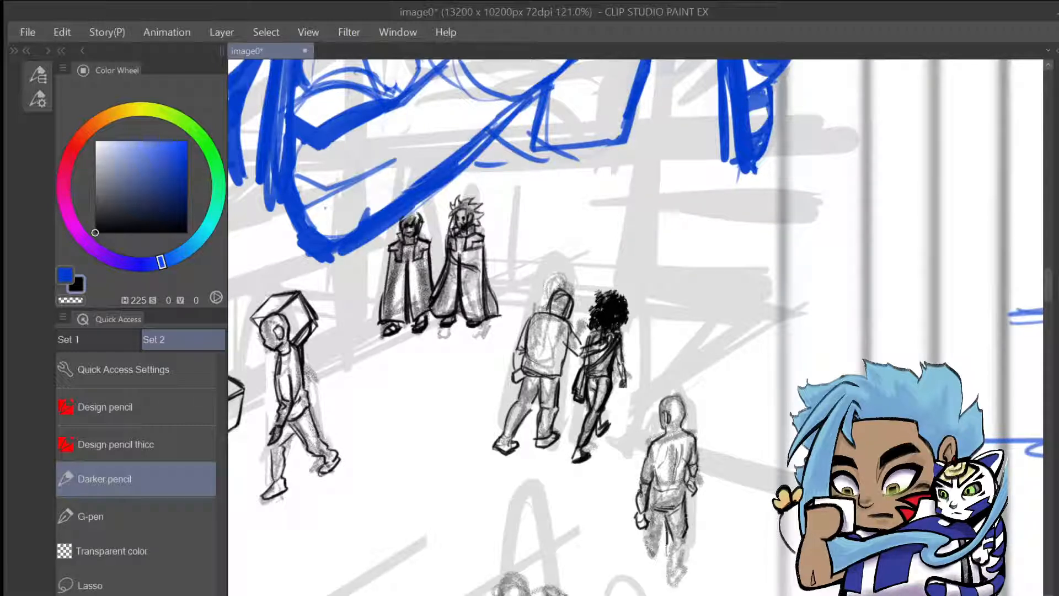
pyautogui.moveTo(688, 518)
pyautogui.mouseDown()
pyautogui.moveTo(687, 562)
pyautogui.moveTo(666, 568)
pyautogui.moveTo(680, 573)
pyautogui.moveTo(669, 589)
pyautogui.moveTo(682, 595)
pyautogui.moveTo(682, 573)
pyautogui.moveTo(678, 594)
pyautogui.mouseUp()
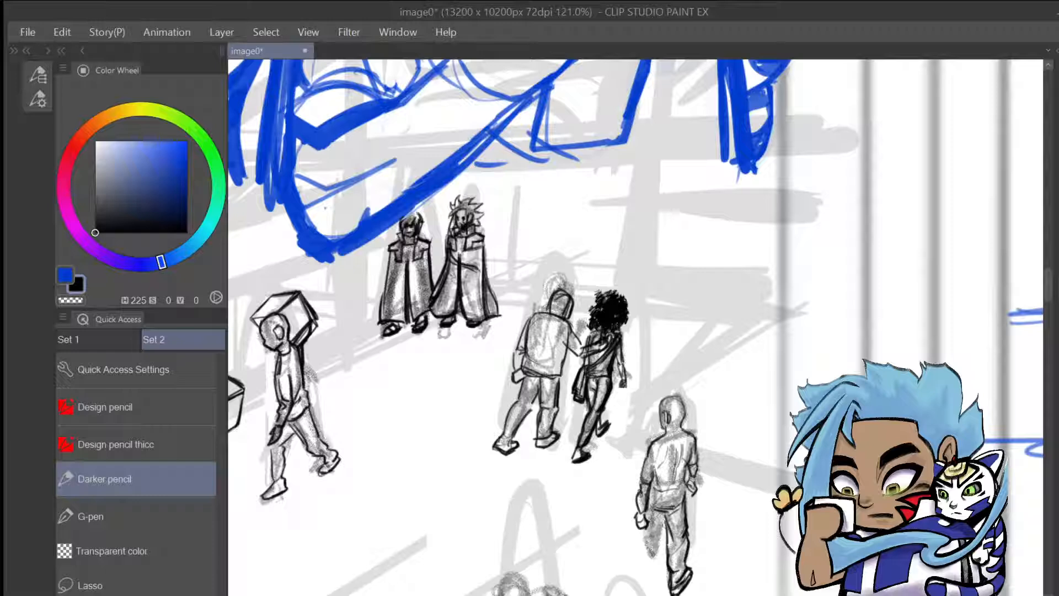
pyautogui.moveTo(665, 519)
pyautogui.mouseDown()
pyautogui.moveTo(655, 550)
pyautogui.moveTo(645, 537)
pyautogui.moveTo(649, 557)
pyautogui.mouseUp()
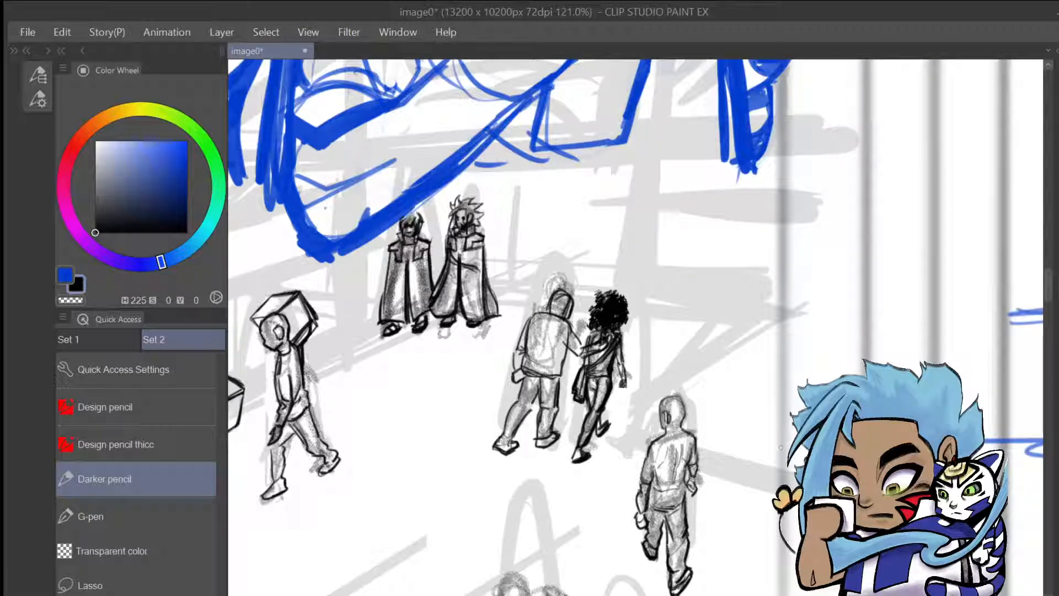
# Add a dark belt to the lone walker and reinforce the sleeve, shoulder and neckline
pyautogui.moveTo(656, 491); pyautogui.dragTo(646, 526)
pyautogui.moveTo(658, 481)
pyautogui.mouseDown()
pyautogui.moveTo(650, 503)
pyautogui.moveTo(684, 489)
pyautogui.mouseUp()
pyautogui.moveTo(681, 513); pyautogui.dragTo(670, 524)
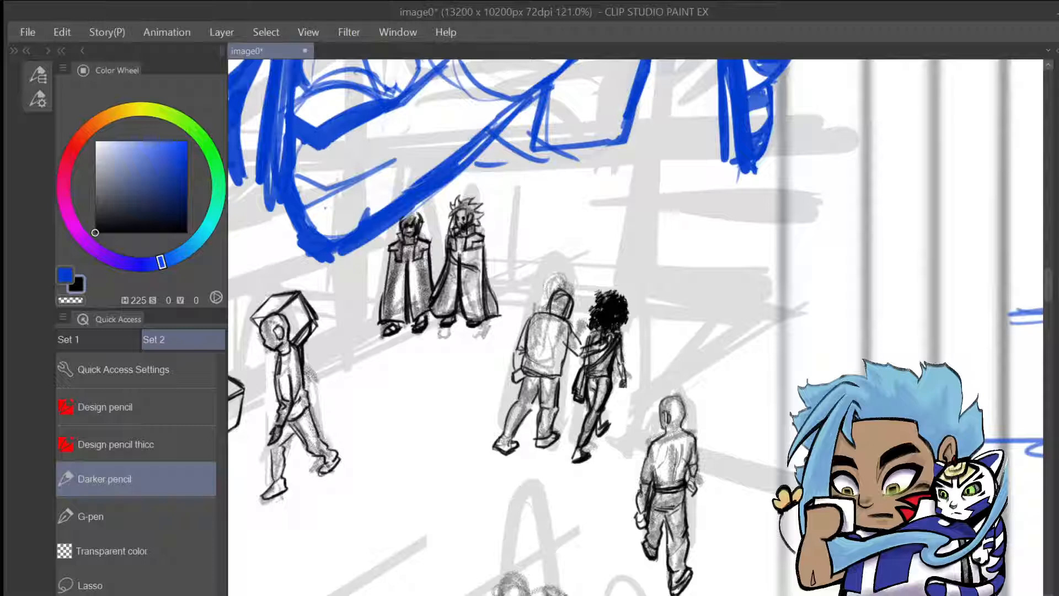
pyautogui.moveTo(641, 480)
pyautogui.mouseDown()
pyautogui.moveTo(653, 444)
pyautogui.moveTo(652, 457)
pyautogui.mouseUp()
pyautogui.moveTo(670, 444); pyautogui.dragTo(679, 439)
pyautogui.moveTo(656, 443); pyautogui.dragTo(678, 435)
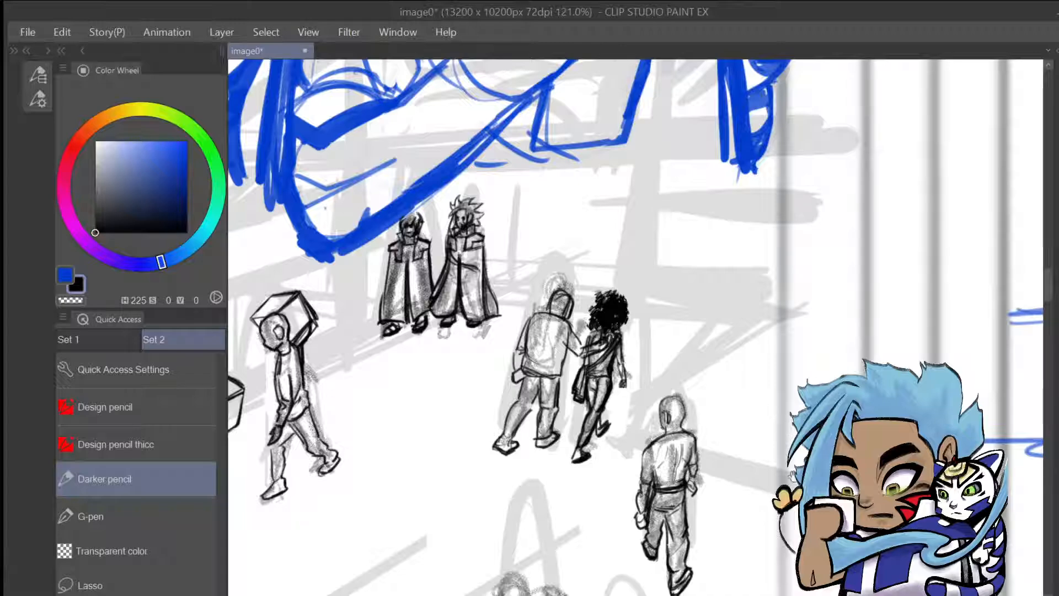
# Draw a spiky hair outline on the lone walker's bare head
pyautogui.moveTo(784, 430)
pyautogui.mouseDown()
pyautogui.moveTo(767, 308)
pyautogui.moveTo(855, 319)
pyautogui.moveTo(891, 254)
pyautogui.mouseUp()
pyautogui.moveTo(859, 410)
pyautogui.mouseDown()
pyautogui.moveTo(781, 378)
pyautogui.moveTo(768, 466)
pyautogui.mouseUp()
pyautogui.moveTo(726, 207); pyautogui.dragTo(710, 364)
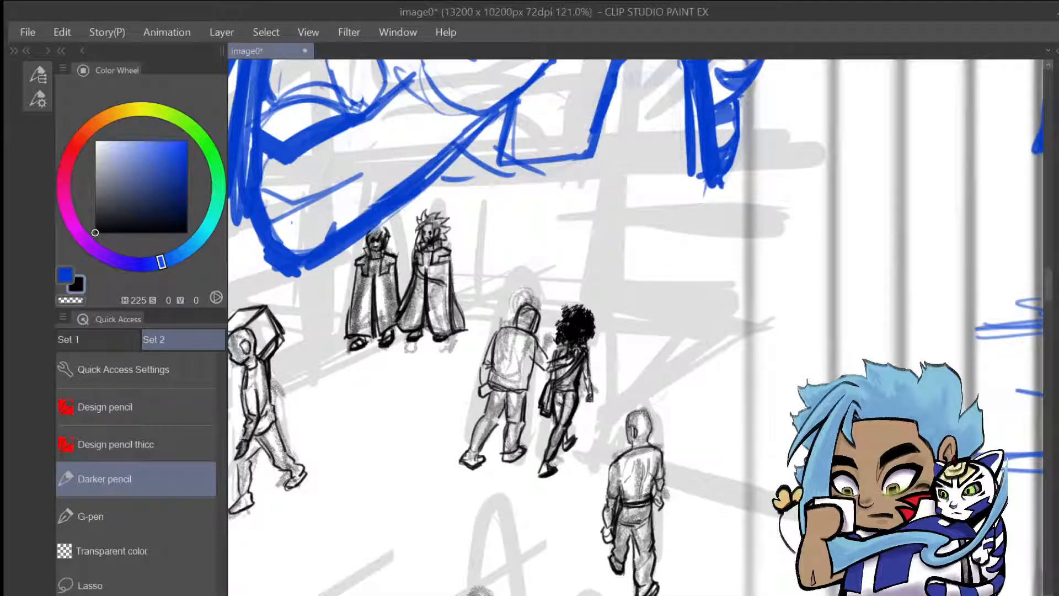
pyautogui.moveTo(661, 470)
pyautogui.mouseDown()
pyautogui.moveTo(670, 425)
pyautogui.moveTo(662, 436)
pyautogui.mouseUp()
pyautogui.scroll(1, 662, 436)
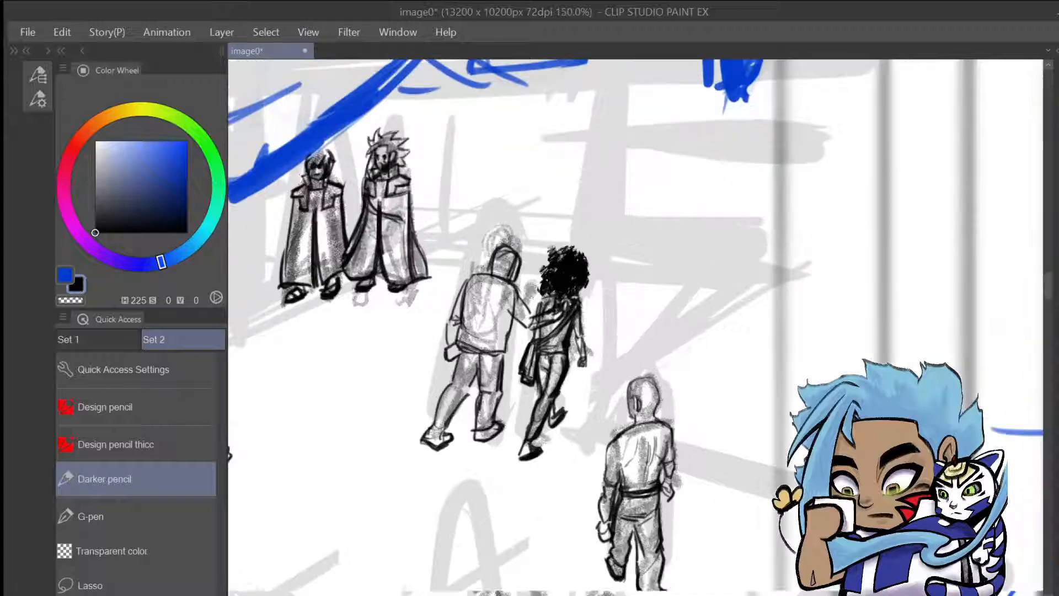
pyautogui.scroll(-4, 635, 339)
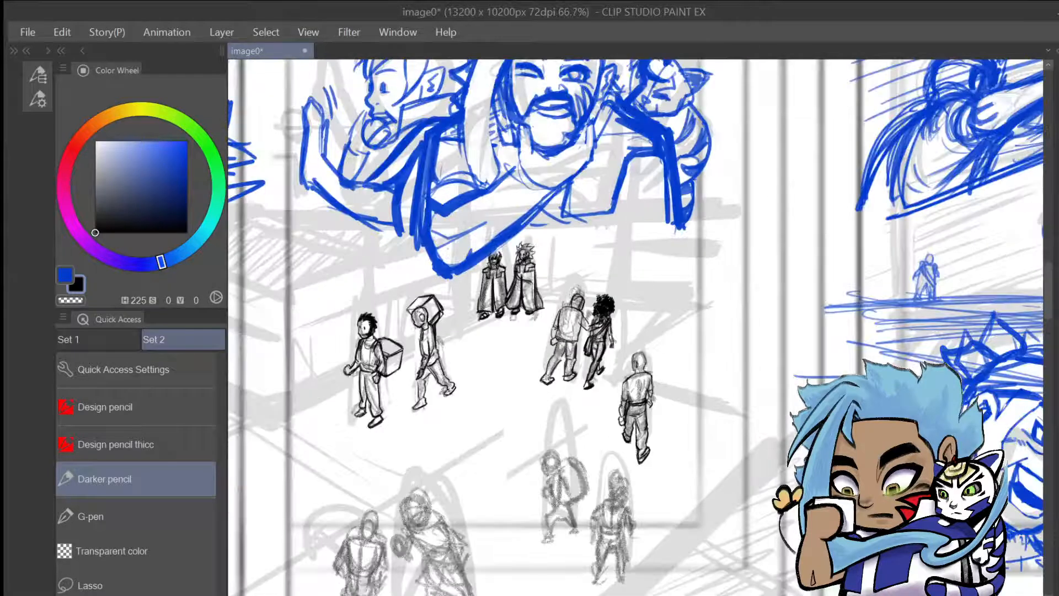
pyautogui.scroll(2, 645, 304)
pyautogui.moveTo(690, 402); pyautogui.dragTo(651, 412)
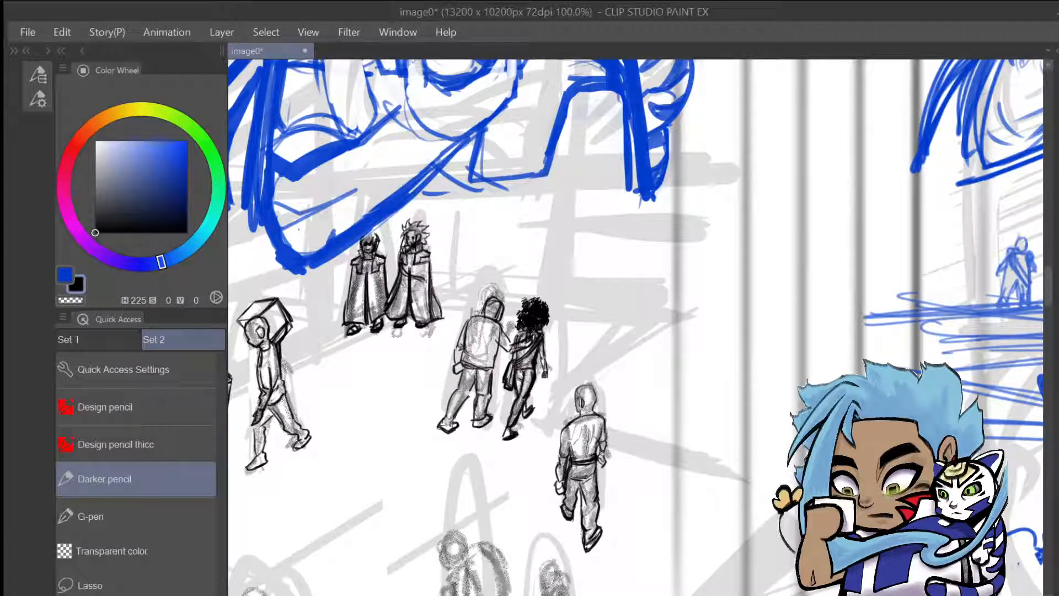
pyautogui.moveTo(574, 395)
pyautogui.mouseDown()
pyautogui.moveTo(601, 376)
pyautogui.moveTo(606, 388)
pyautogui.moveTo(594, 392)
pyautogui.mouseUp()
pyautogui.moveTo(605, 397); pyautogui.dragTo(591, 410)
pyautogui.moveTo(590, 409)
pyautogui.mouseDown()
pyautogui.moveTo(580, 419)
pyautogui.moveTo(590, 414)
pyautogui.moveTo(574, 397)
pyautogui.moveTo(584, 400)
pyautogui.mouseUp()
# Fill the lone walker's spiky hair with solid black pencil strokes
pyautogui.press('e')
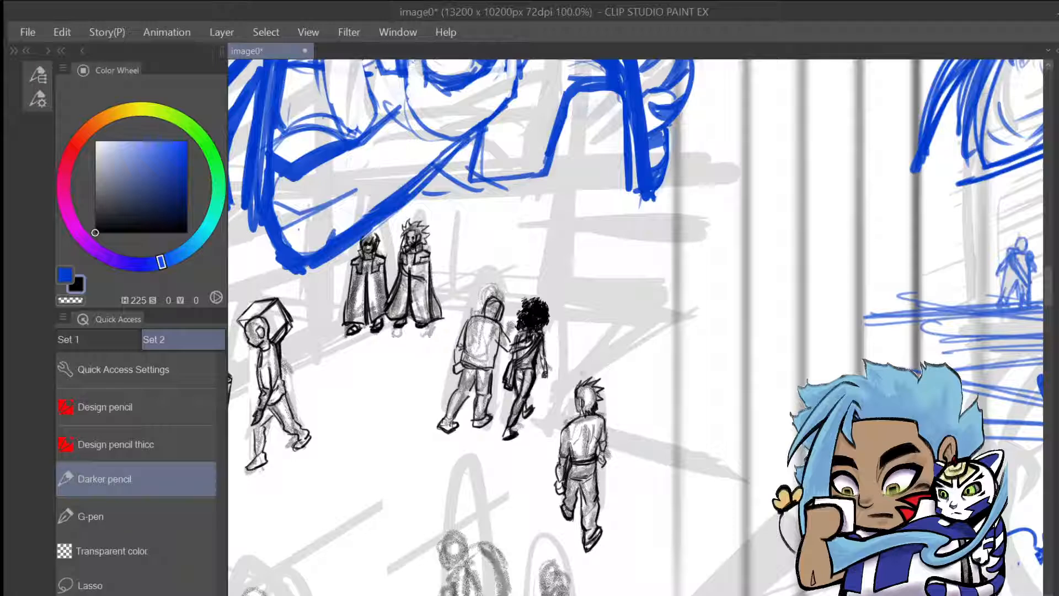
pyautogui.press('p')
pyautogui.press('e')
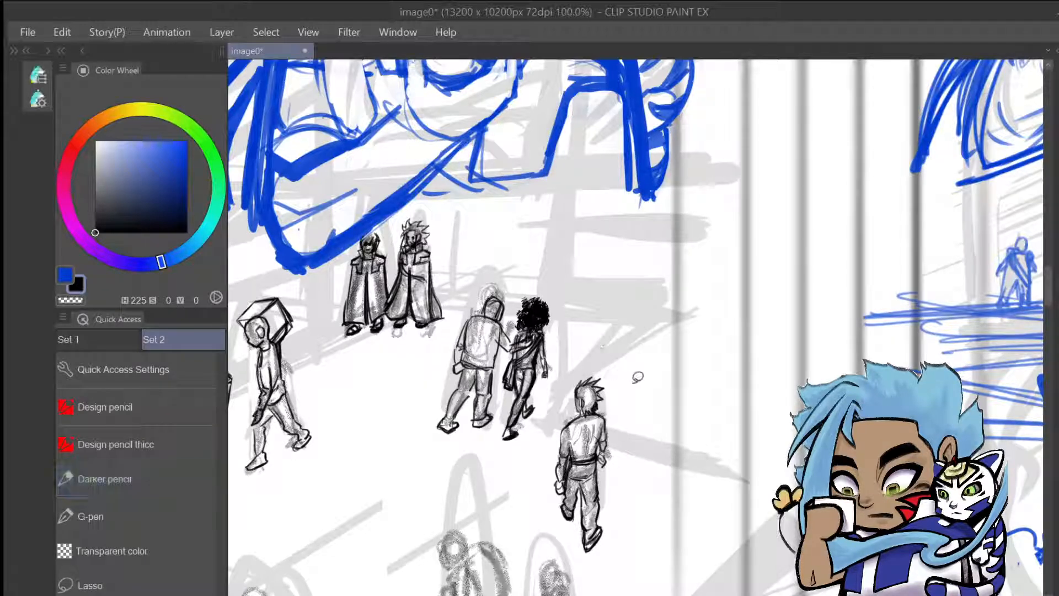
pyautogui.press('p')
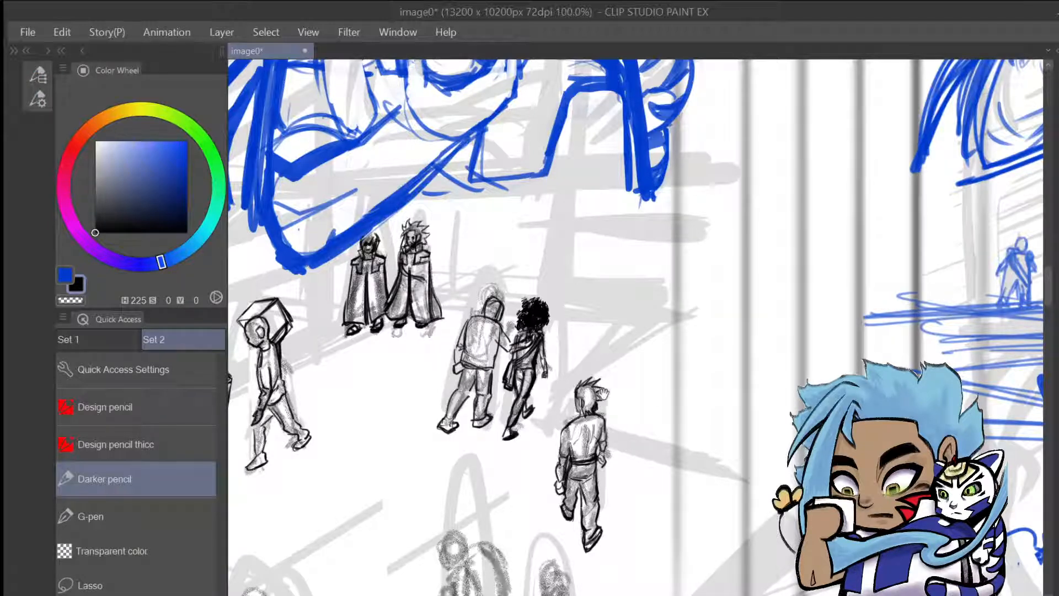
pyautogui.moveTo(604, 394)
pyautogui.mouseDown()
pyautogui.moveTo(572, 367)
pyautogui.moveTo(562, 419)
pyautogui.moveTo(542, 436)
pyautogui.moveTo(554, 428)
pyautogui.mouseUp()
pyautogui.moveTo(560, 415); pyautogui.dragTo(554, 425)
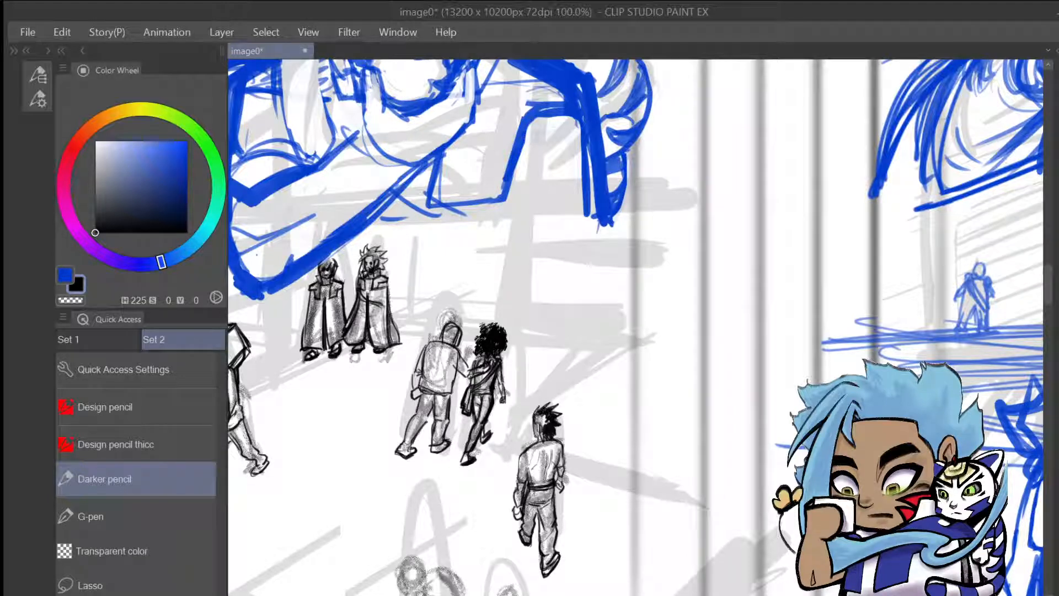
pyautogui.moveTo(539, 412); pyautogui.dragTo(534, 418)
pyautogui.moveTo(544, 426)
pyautogui.mouseDown()
pyautogui.moveTo(541, 441)
pyautogui.moveTo(550, 431)
pyautogui.mouseUp()
# Draw the head, front arm and jacket of the hunched figure in the lower sketch group
pyautogui.moveTo(810, 331)
pyautogui.mouseDown()
pyautogui.moveTo(871, 218)
pyautogui.moveTo(878, 303)
pyautogui.moveTo(825, 300)
pyautogui.moveTo(803, 281)
pyautogui.moveTo(799, 359)
pyautogui.mouseUp()
pyautogui.moveTo(834, 322)
pyautogui.mouseDown()
pyautogui.moveTo(648, 350)
pyautogui.moveTo(648, 372)
pyautogui.moveTo(668, 357)
pyautogui.mouseUp()
pyautogui.moveTo(451, 402)
pyautogui.mouseDown()
pyautogui.moveTo(448, 420)
pyautogui.moveTo(467, 419)
pyautogui.moveTo(457, 394)
pyautogui.moveTo(456, 439)
pyautogui.moveTo(470, 462)
pyautogui.moveTo(451, 467)
pyautogui.moveTo(470, 473)
pyautogui.mouseUp()
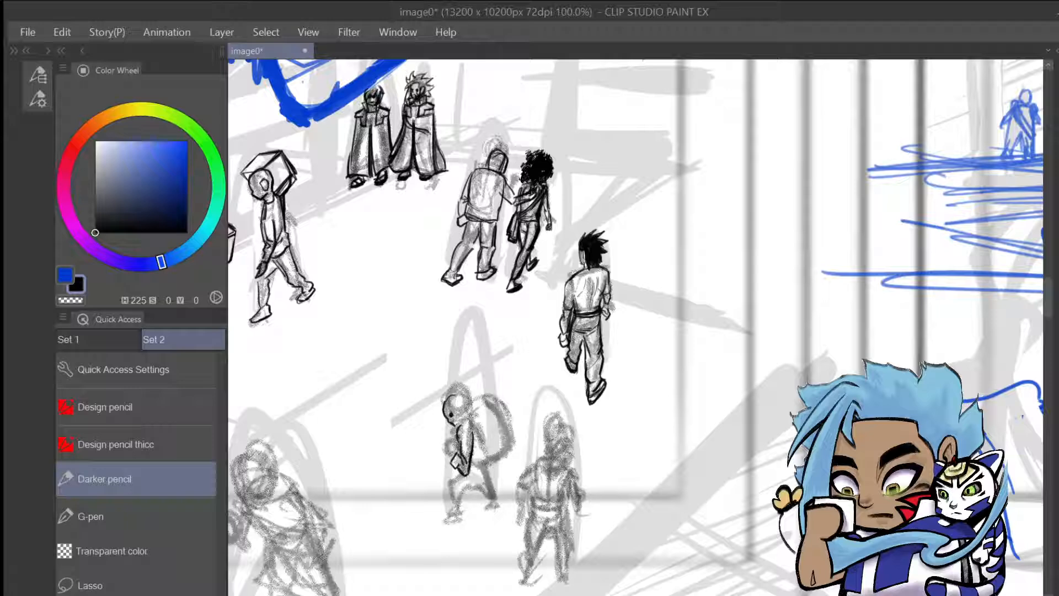
pyautogui.moveTo(459, 425)
pyautogui.mouseDown()
pyautogui.moveTo(475, 425)
pyautogui.moveTo(468, 469)
pyautogui.moveTo(493, 460)
pyautogui.moveTo(475, 483)
pyautogui.moveTo(491, 470)
pyautogui.mouseUp()
pyautogui.hotkey('ctrl', 'z')
pyautogui.hotkey('ctrl', 'z')
pyautogui.hotkey('ctrl', 'z')
pyautogui.moveTo(473, 425); pyautogui.dragTo(492, 462)
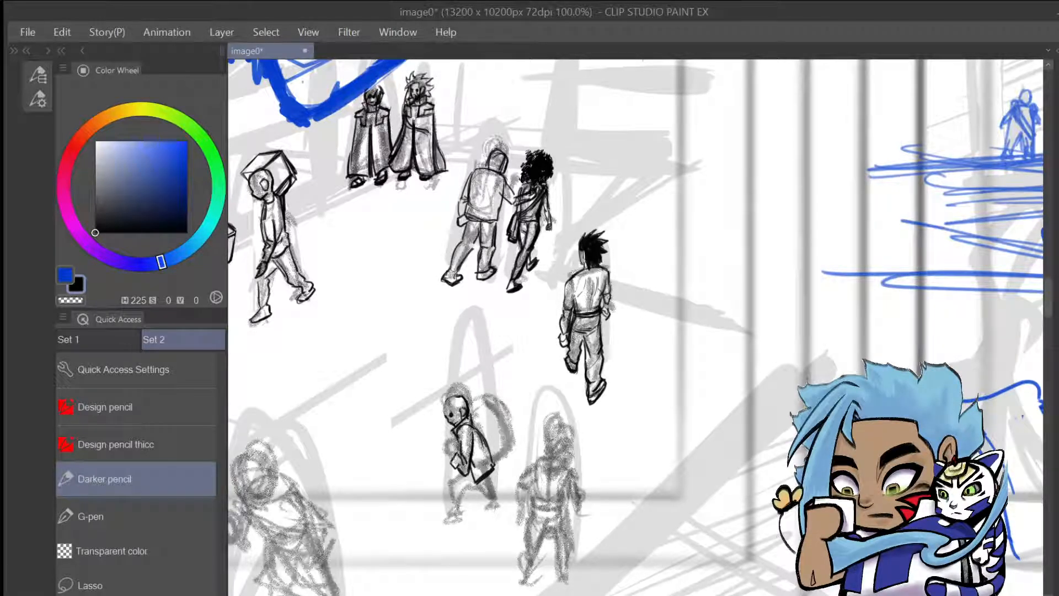
# Draw a large sack with a shoulder strap on the hunched figure's back
pyautogui.moveTo(454, 455)
pyautogui.mouseDown()
pyautogui.moveTo(441, 459)
pyautogui.moveTo(477, 438)
pyautogui.moveTo(477, 423)
pyautogui.mouseUp()
pyautogui.moveTo(472, 418)
pyautogui.mouseDown()
pyautogui.moveTo(481, 458)
pyautogui.moveTo(512, 449)
pyautogui.moveTo(474, 454)
pyautogui.moveTo(506, 452)
pyautogui.moveTo(474, 416)
pyautogui.mouseUp()
pyautogui.moveTo(468, 424); pyautogui.dragTo(489, 410)
pyautogui.moveTo(468, 419); pyautogui.dragTo(483, 403)
pyautogui.moveTo(473, 415)
pyautogui.mouseDown()
pyautogui.moveTo(486, 399)
pyautogui.moveTo(504, 407)
pyautogui.moveTo(515, 445)
pyautogui.moveTo(501, 464)
pyautogui.mouseUp()
pyautogui.moveTo(502, 459); pyautogui.dragTo(491, 469)
pyautogui.moveTo(508, 451); pyautogui.dragTo(487, 469)
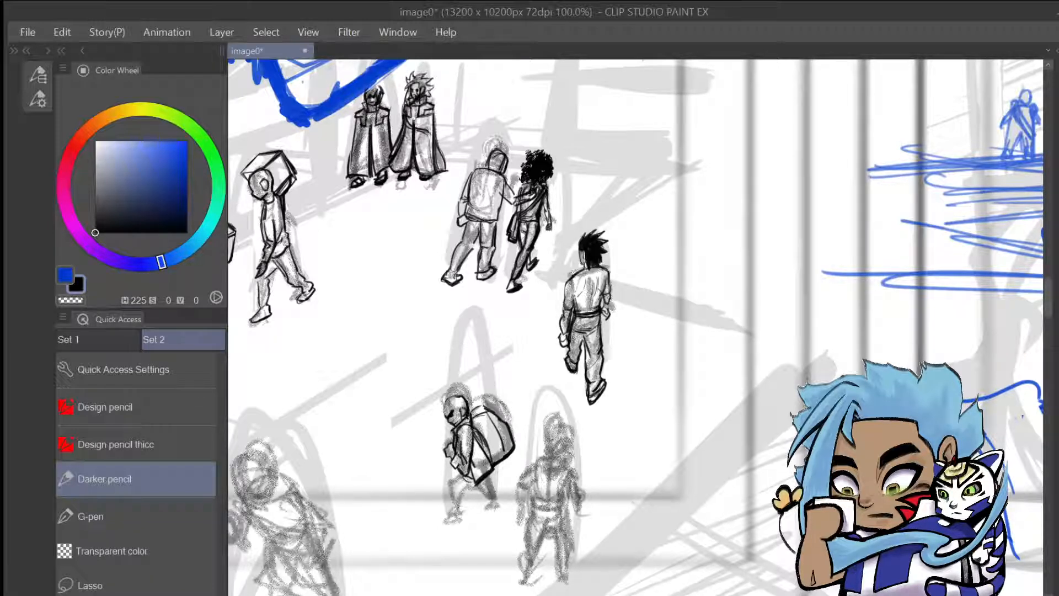
# Draw the sack carrier's striding legs and shoes, and hatch the trousers dark
pyautogui.moveTo(466, 474)
pyautogui.mouseDown()
pyautogui.moveTo(446, 489)
pyautogui.moveTo(448, 512)
pyautogui.moveTo(460, 498)
pyautogui.moveTo(463, 515)
pyautogui.moveTo(440, 525)
pyautogui.mouseUp()
pyautogui.moveTo(464, 521)
pyautogui.mouseDown()
pyautogui.moveTo(448, 525)
pyautogui.moveTo(457, 524)
pyautogui.mouseUp()
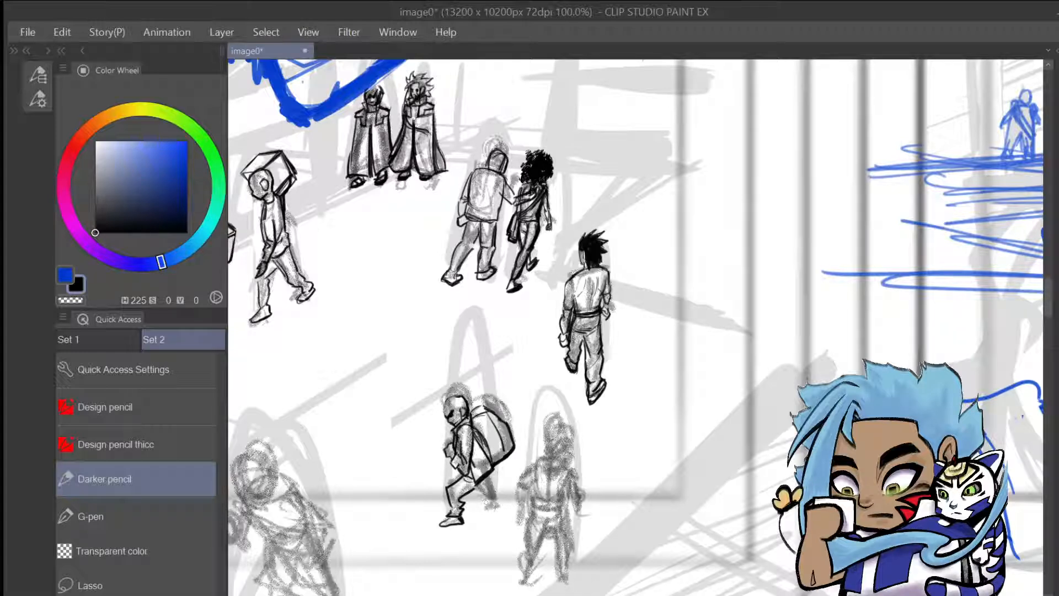
pyautogui.moveTo(476, 486)
pyautogui.mouseDown()
pyautogui.moveTo(508, 497)
pyautogui.moveTo(495, 515)
pyautogui.mouseUp()
pyautogui.hotkey('ctrl', 'z')
pyautogui.moveTo(513, 497)
pyautogui.mouseDown()
pyautogui.moveTo(492, 516)
pyautogui.moveTo(578, 419)
pyautogui.moveTo(498, 515)
pyautogui.mouseUp()
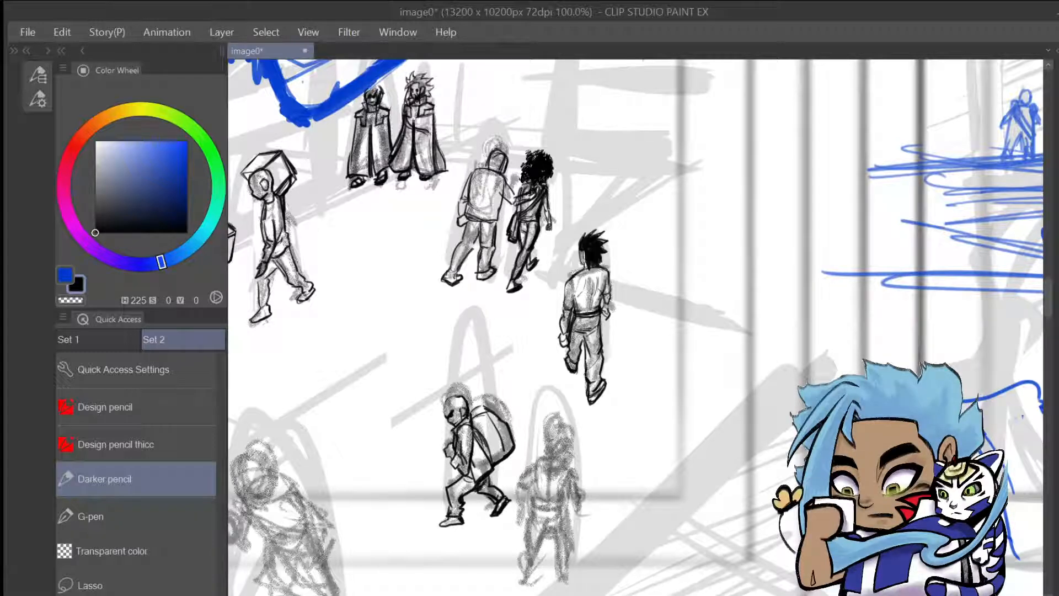
pyautogui.moveTo(458, 480)
pyautogui.mouseDown()
pyautogui.moveTo(467, 491)
pyautogui.moveTo(449, 485)
pyautogui.moveTo(473, 495)
pyautogui.moveTo(448, 519)
pyautogui.moveTo(473, 495)
pyautogui.moveTo(462, 483)
pyautogui.moveTo(491, 478)
pyautogui.moveTo(475, 494)
pyautogui.moveTo(503, 501)
pyautogui.moveTo(498, 490)
pyautogui.mouseUp()
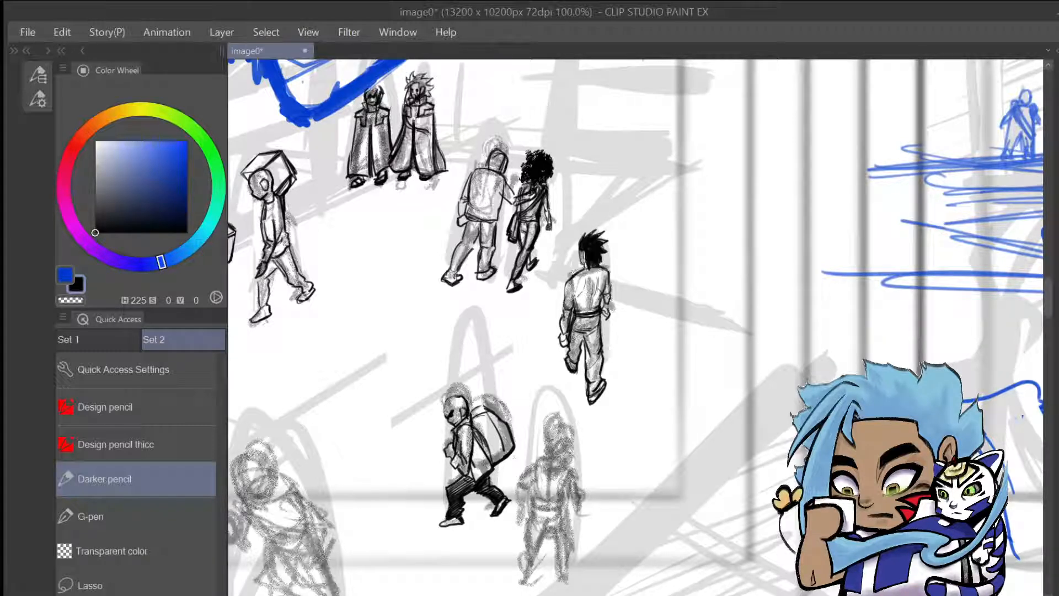
# Give the sack carrier dark hair tied back in a bun
pyautogui.moveTo(444, 420)
pyautogui.mouseDown()
pyautogui.moveTo(450, 398)
pyautogui.moveTo(459, 404)
pyautogui.mouseUp()
pyautogui.moveTo(478, 423); pyautogui.dragTo(481, 406)
pyautogui.moveTo(477, 408); pyautogui.dragTo(482, 415)
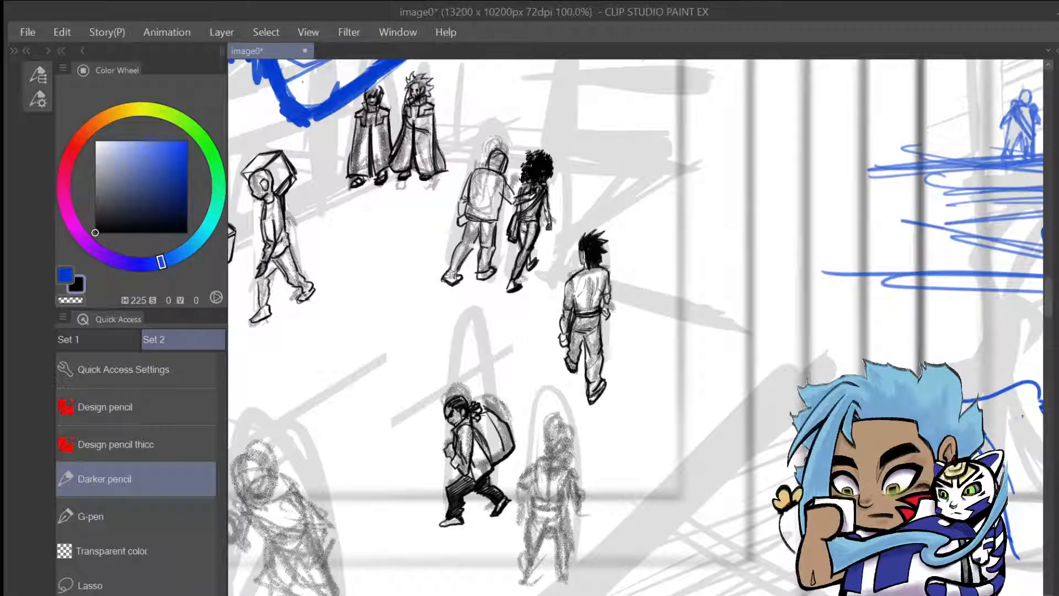
pyautogui.moveTo(478, 406); pyautogui.dragTo(481, 414)
# Refine the sack carrier's front clothing and shoulder, and add small motion lines behind the sack
pyautogui.moveTo(449, 460); pyautogui.dragTo(450, 475)
pyautogui.moveTo(448, 442); pyautogui.dragTo(449, 430)
pyautogui.moveTo(449, 430)
pyautogui.mouseDown()
pyautogui.moveTo(452, 445)
pyautogui.moveTo(453, 423)
pyautogui.moveTo(458, 433)
pyautogui.moveTo(457, 422)
pyautogui.moveTo(491, 416)
pyautogui.mouseUp()
pyautogui.moveTo(510, 459); pyautogui.dragTo(517, 440)
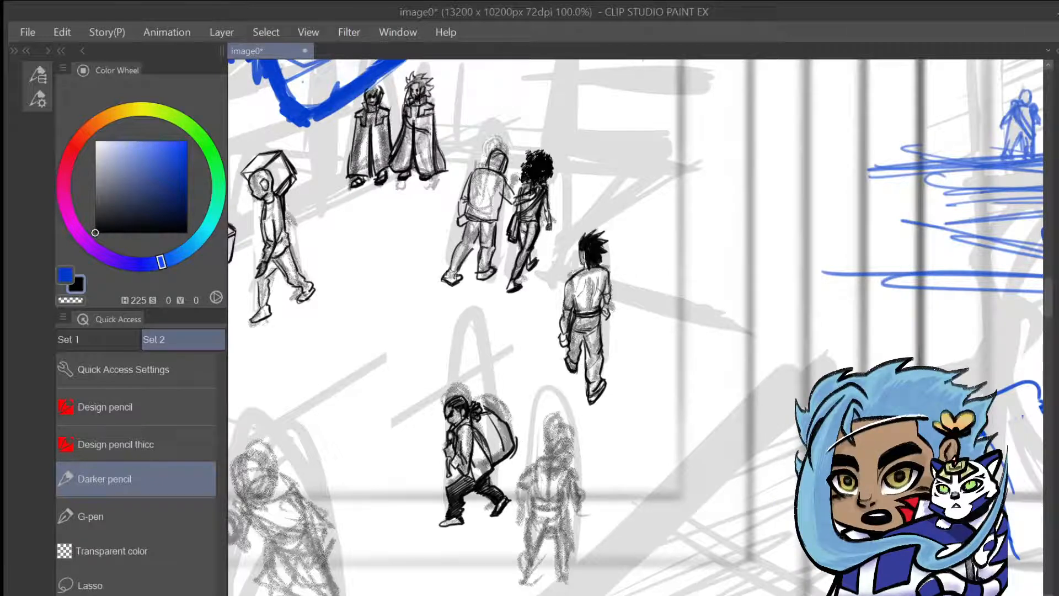
pyautogui.hotkey('ctrl', 'z')
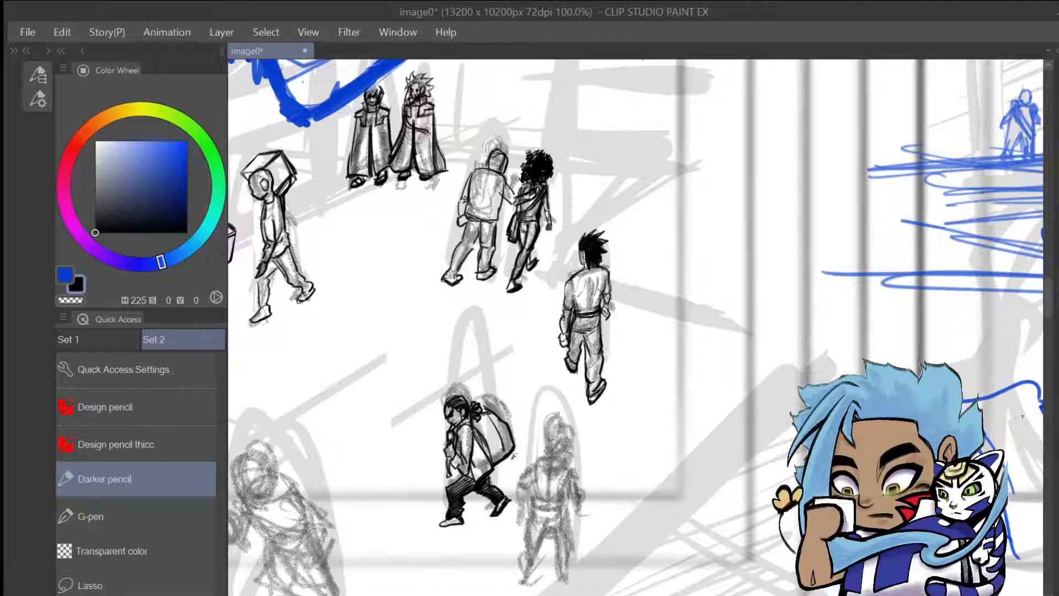
pyautogui.moveTo(511, 459); pyautogui.dragTo(520, 444)
pyautogui.moveTo(574, 442); pyautogui.dragTo(580, 567)
pyautogui.hotkey('ctrl', 'z')
pyautogui.moveTo(546, 457)
pyautogui.mouseDown()
pyautogui.moveTo(571, 437)
pyautogui.moveTo(545, 448)
pyautogui.moveTo(572, 439)
pyautogui.moveTo(553, 469)
pyautogui.mouseUp()
pyautogui.hotkey('ctrl', 'z')
pyautogui.hotkey('ctrl', 'z')
pyautogui.hotkey('ctrl', 'z')
# Draw the head, slim torso and walking legs of the figure beside the sack carrier
pyautogui.moveTo(544, 467)
pyautogui.mouseDown()
pyautogui.moveTo(568, 452)
pyautogui.moveTo(555, 434)
pyautogui.moveTo(551, 474)
pyautogui.mouseUp()
pyautogui.moveTo(546, 463)
pyautogui.mouseDown()
pyautogui.moveTo(534, 473)
pyautogui.moveTo(543, 505)
pyautogui.moveTo(560, 494)
pyautogui.moveTo(551, 507)
pyautogui.mouseUp()
pyautogui.moveTo(536, 469); pyautogui.dragTo(536, 523)
pyautogui.moveTo(553, 481)
pyautogui.mouseDown()
pyautogui.moveTo(538, 520)
pyautogui.moveTo(565, 515)
pyautogui.moveTo(547, 545)
pyautogui.moveTo(552, 531)
pyautogui.moveTo(542, 590)
pyautogui.mouseUp()
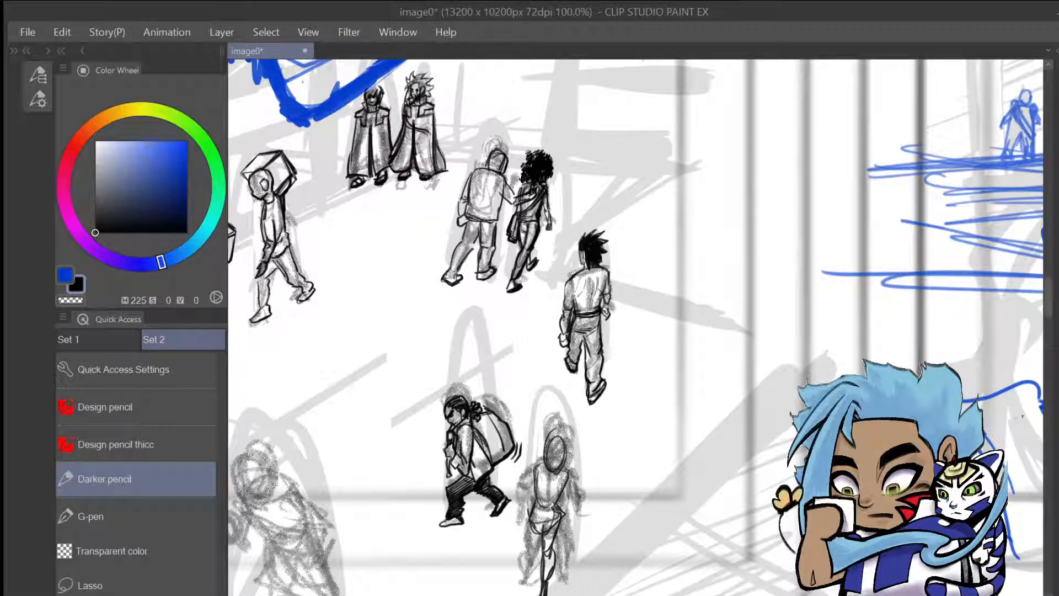
pyautogui.moveTo(535, 523); pyautogui.dragTo(525, 581)
# Draw that figure's arms, one hanging and one bent outward, add chest clothing lines, and darken the head
pyautogui.moveTo(565, 512); pyautogui.dragTo(570, 518)
pyautogui.moveTo(548, 480)
pyautogui.mouseDown()
pyautogui.moveTo(526, 481)
pyautogui.moveTo(542, 489)
pyautogui.mouseUp()
pyautogui.moveTo(551, 469)
pyautogui.mouseDown()
pyautogui.moveTo(565, 488)
pyautogui.moveTo(562, 470)
pyautogui.moveTo(533, 486)
pyautogui.moveTo(563, 469)
pyautogui.moveTo(521, 507)
pyautogui.moveTo(514, 533)
pyautogui.mouseUp()
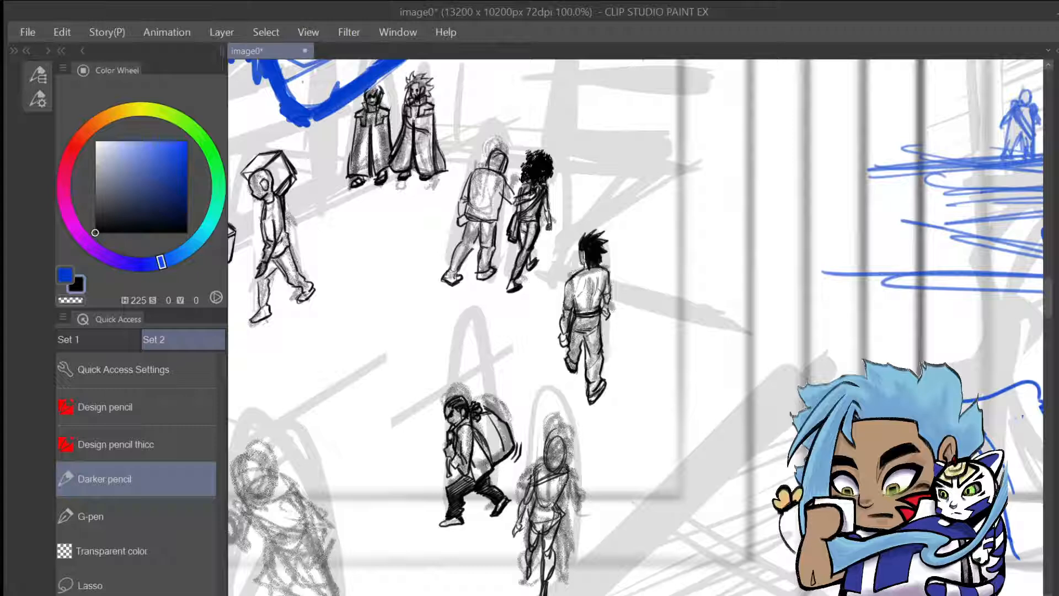
pyautogui.moveTo(563, 482)
pyautogui.mouseDown()
pyautogui.moveTo(558, 497)
pyautogui.moveTo(555, 471)
pyautogui.moveTo(534, 481)
pyautogui.mouseUp()
pyautogui.moveTo(555, 493)
pyautogui.mouseDown()
pyautogui.moveTo(537, 502)
pyautogui.moveTo(549, 500)
pyautogui.mouseUp()
pyautogui.moveTo(555, 493)
pyautogui.mouseDown()
pyautogui.moveTo(539, 507)
pyautogui.moveTo(586, 508)
pyautogui.moveTo(568, 510)
pyautogui.moveTo(584, 497)
pyautogui.moveTo(588, 507)
pyautogui.mouseUp()
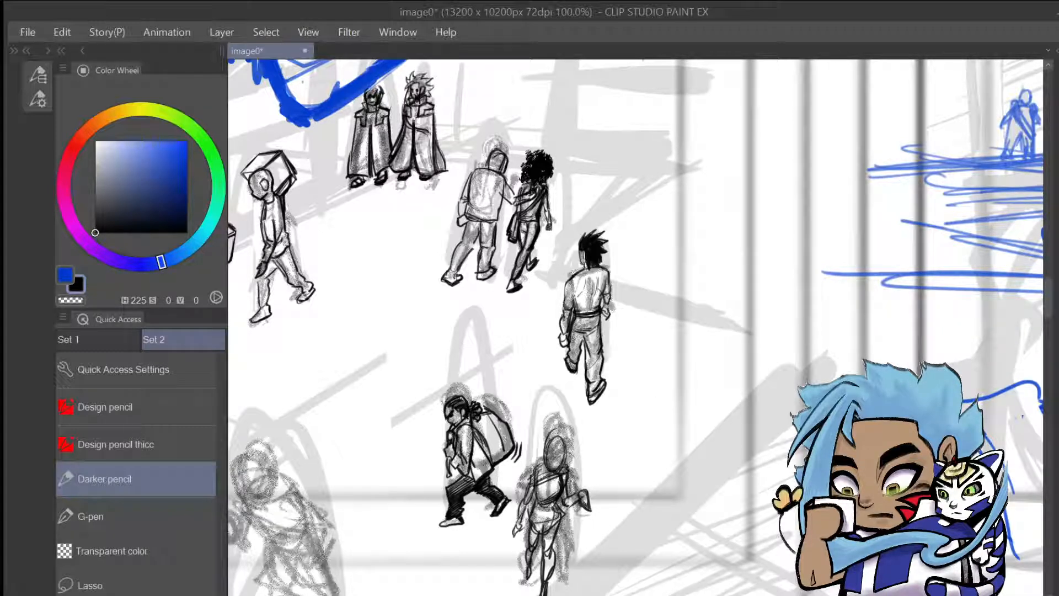
pyautogui.moveTo(547, 468)
pyautogui.mouseDown()
pyautogui.moveTo(524, 494)
pyautogui.moveTo(517, 533)
pyautogui.mouseUp()
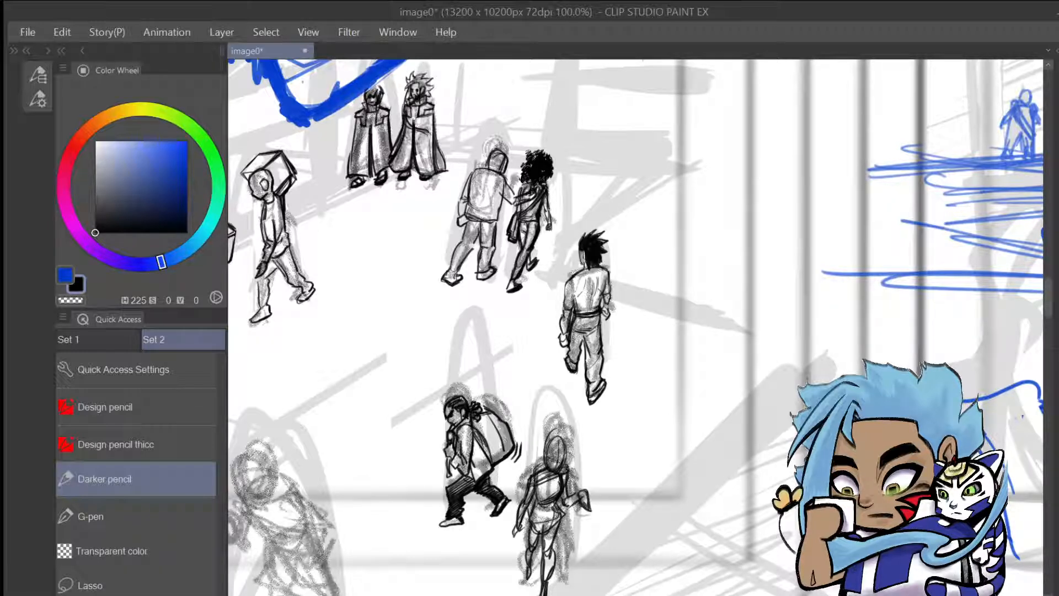
pyautogui.moveTo(551, 457)
pyautogui.mouseDown()
pyautogui.moveTo(564, 462)
pyautogui.moveTo(560, 447)
pyautogui.moveTo(546, 462)
pyautogui.moveTo(565, 444)
pyautogui.mouseUp()
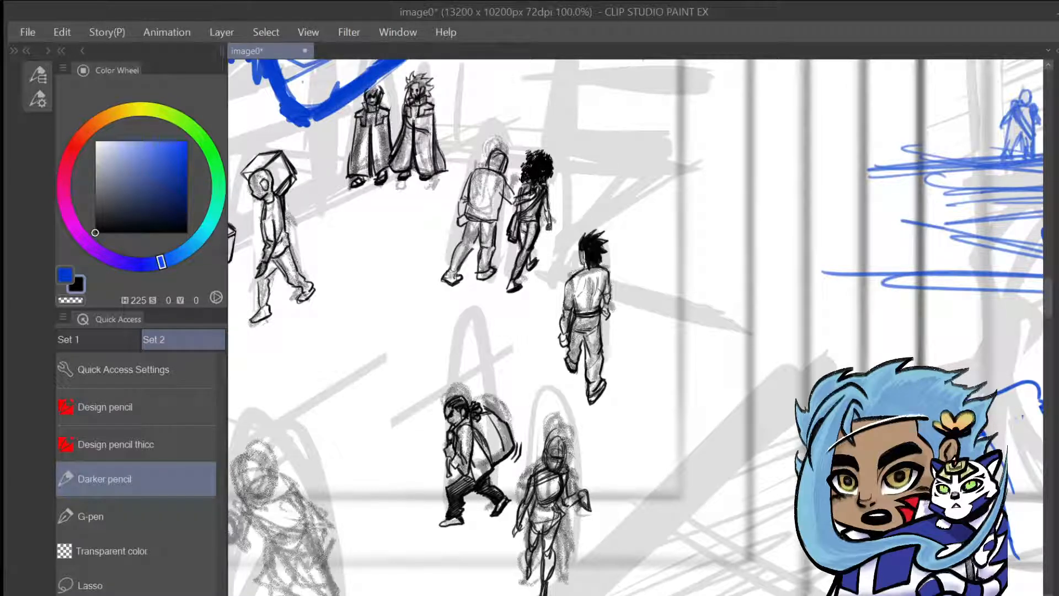
pyautogui.scroll(-1, 1039, 295)
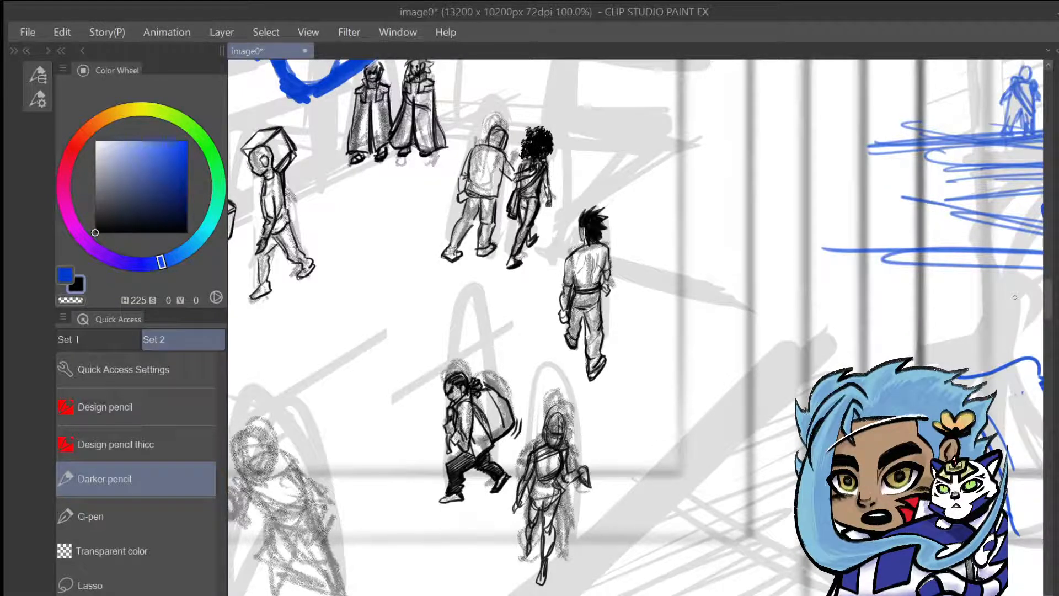
pyautogui.moveTo(1048, 295)
pyautogui.mouseDown()
pyautogui.moveTo(1048, 343)
pyautogui.moveTo(1048, 274)
pyautogui.mouseUp()
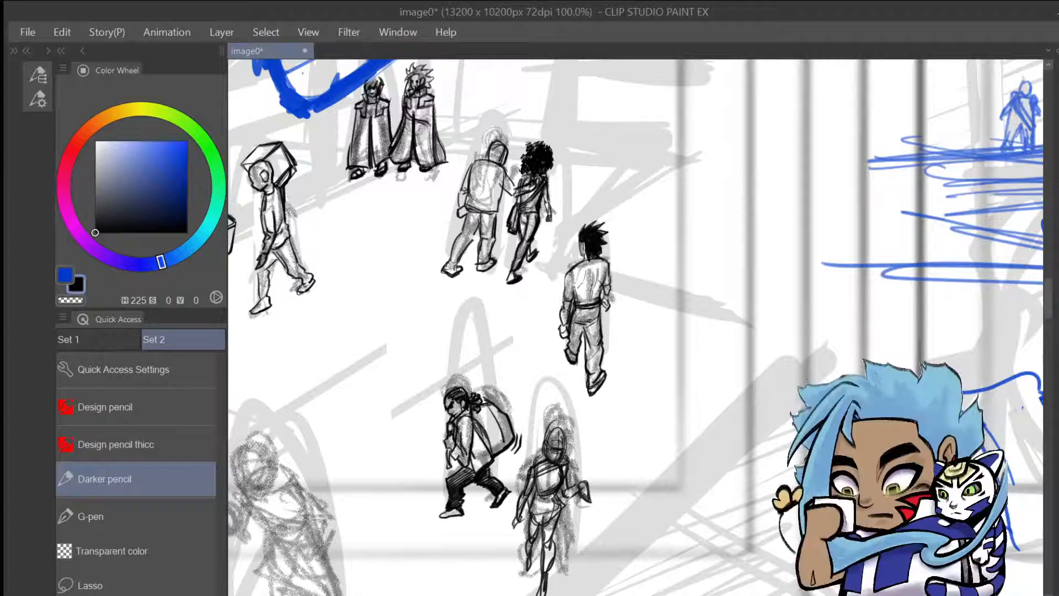
pyautogui.scroll(-4, 609, 339)
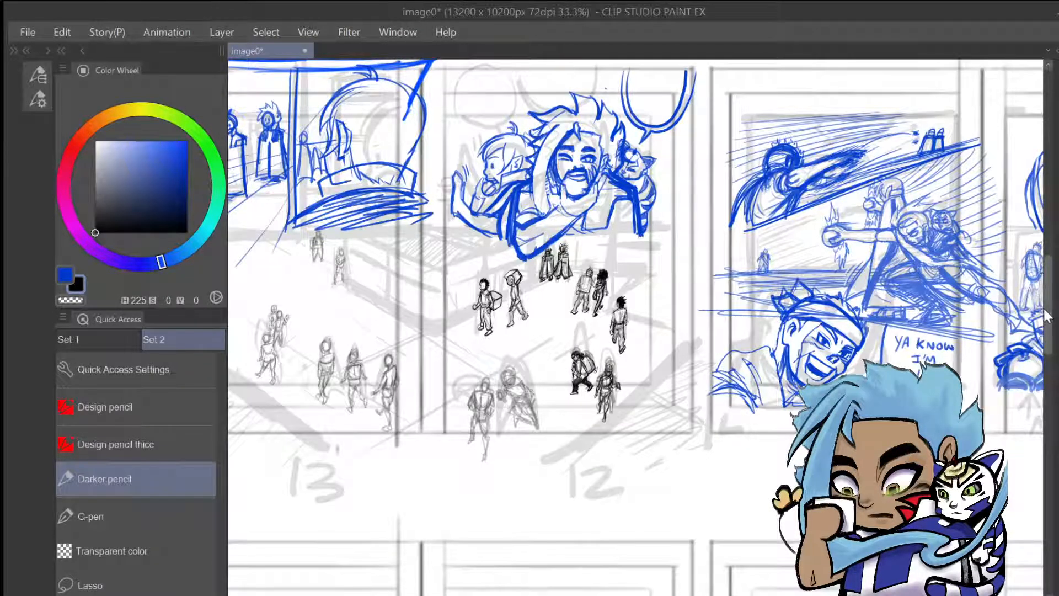
pyautogui.moveTo(1048, 320); pyautogui.dragTo(1048, 300)
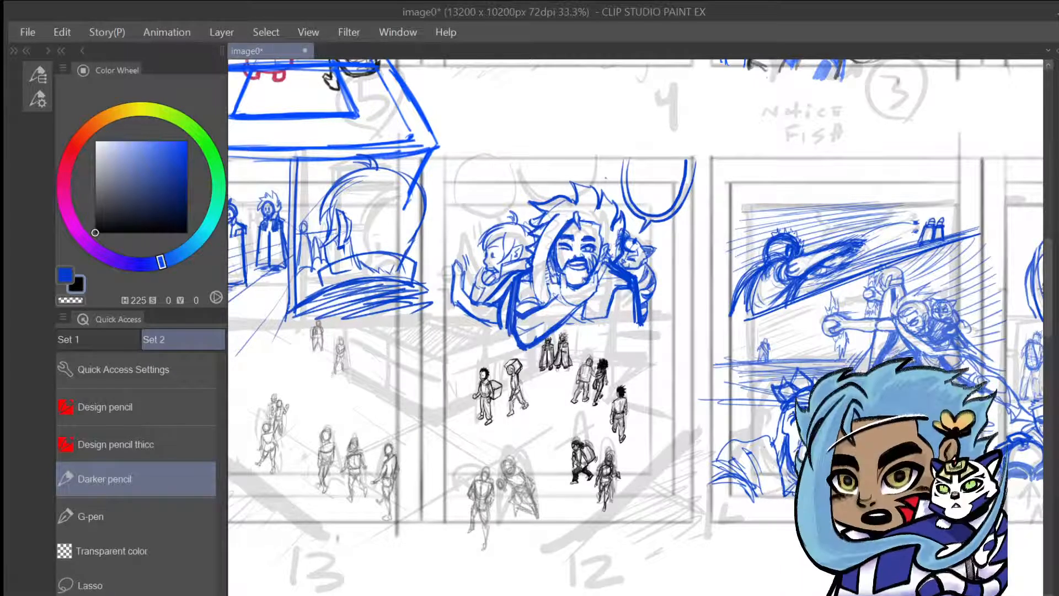
pyautogui.hotkey('ctrl', '+')
pyautogui.hotkey('ctrl', '+')
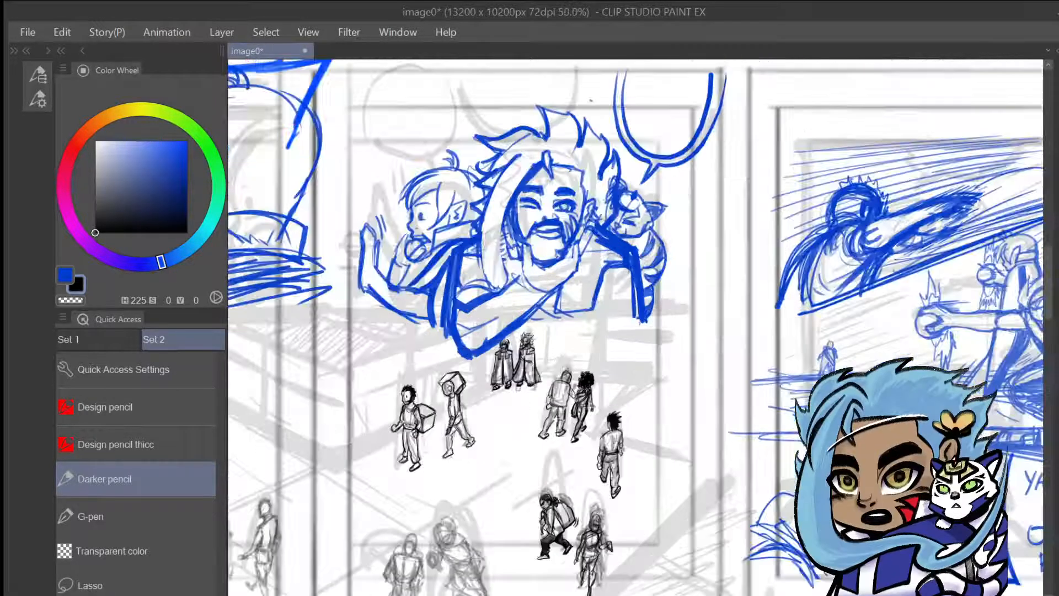
# Draw a shawl around the arms of the figure beside the sack carrier, with loose cloth ends streaming out to one side
pyautogui.hotkey('ctrl', '+')
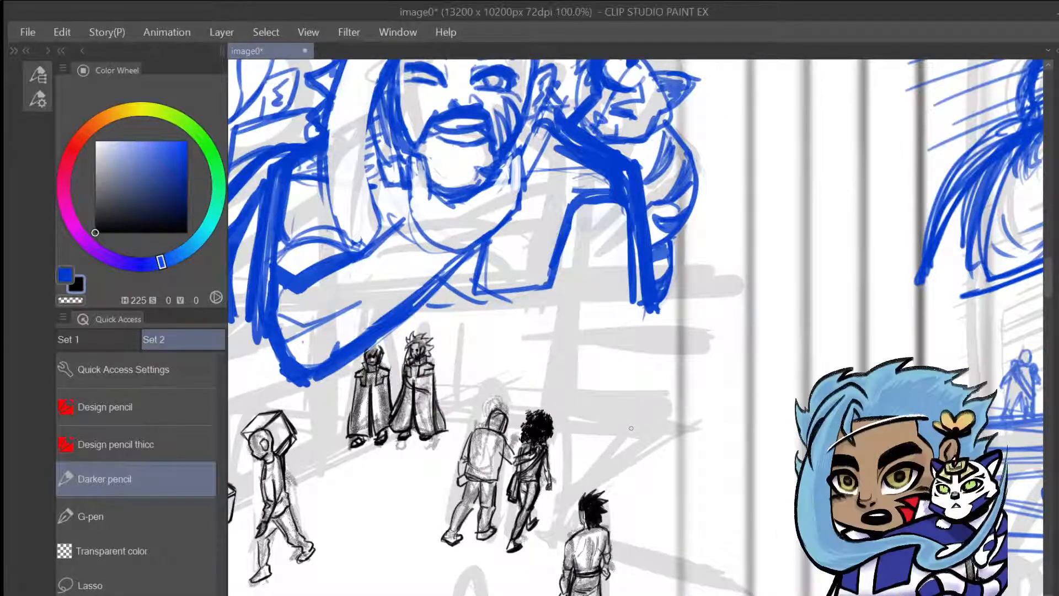
pyautogui.moveTo(631, 499); pyautogui.dragTo(647, 381)
pyautogui.moveTo(659, 461)
pyautogui.mouseDown()
pyautogui.moveTo(614, 369)
pyautogui.moveTo(671, 338)
pyautogui.mouseUp()
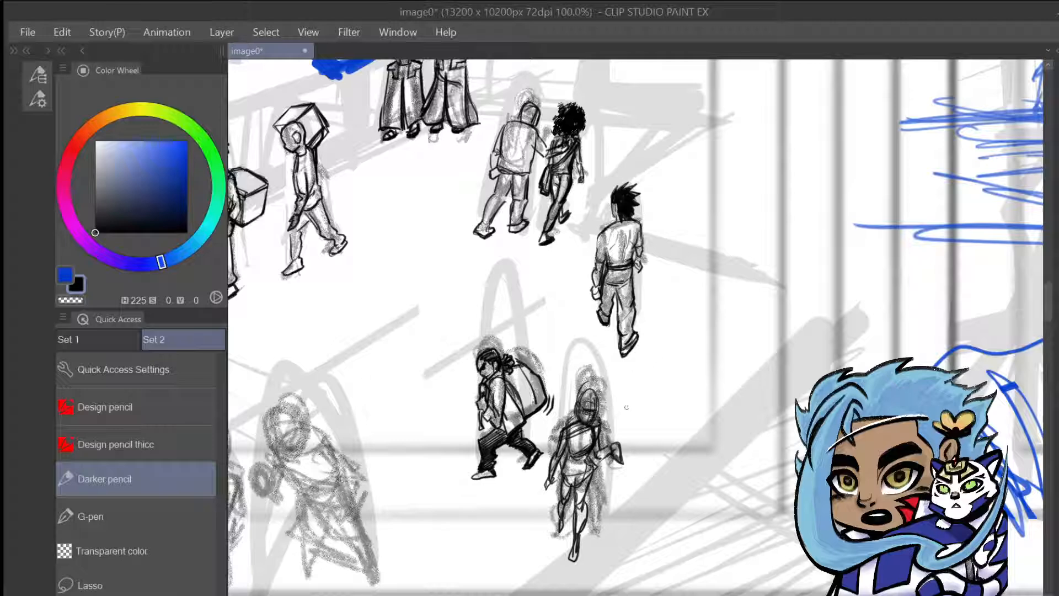
pyautogui.moveTo(646, 395); pyautogui.dragTo(638, 393)
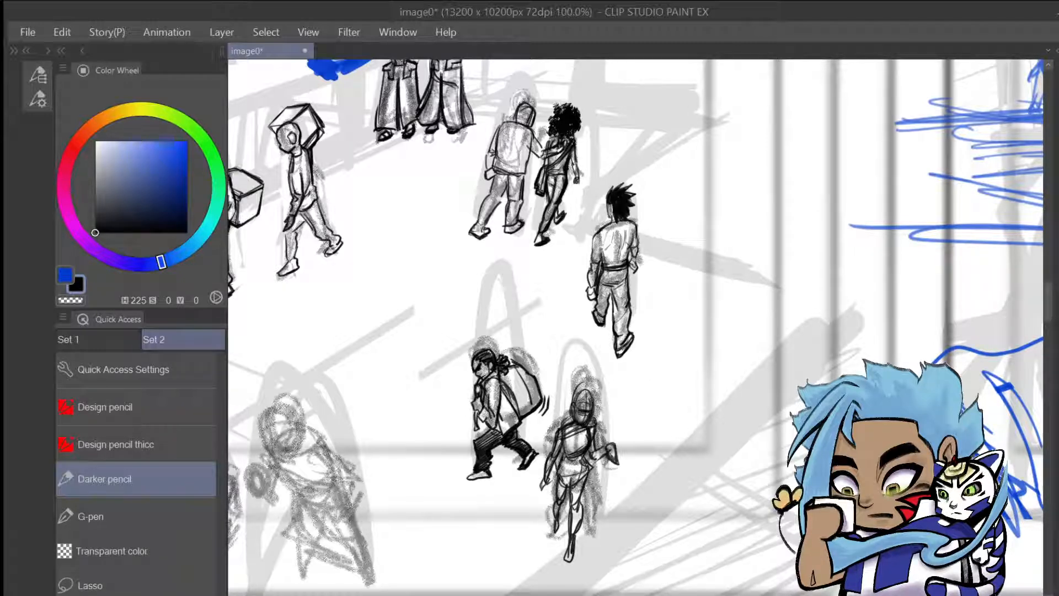
pyautogui.moveTo(558, 470); pyautogui.dragTo(553, 539)
pyautogui.moveTo(576, 434)
pyautogui.mouseDown()
pyautogui.moveTo(589, 425)
pyautogui.moveTo(586, 435)
pyautogui.mouseUp()
pyautogui.moveTo(562, 430)
pyautogui.mouseDown()
pyautogui.moveTo(581, 445)
pyautogui.moveTo(568, 414)
pyautogui.mouseUp()
pyautogui.moveTo(578, 445)
pyautogui.mouseDown()
pyautogui.moveTo(597, 436)
pyautogui.moveTo(599, 413)
pyautogui.moveTo(623, 417)
pyautogui.moveTo(627, 438)
pyautogui.moveTo(617, 419)
pyautogui.moveTo(616, 437)
pyautogui.moveTo(600, 441)
pyautogui.moveTo(605, 464)
pyautogui.moveTo(544, 444)
pyautogui.moveTo(609, 437)
pyautogui.moveTo(596, 450)
pyautogui.moveTo(609, 475)
pyautogui.moveTo(604, 464)
pyautogui.mouseUp()
pyautogui.moveTo(595, 467); pyautogui.dragTo(613, 489)
pyautogui.moveTo(602, 467)
pyautogui.mouseDown()
pyautogui.moveTo(635, 477)
pyautogui.moveTo(651, 463)
pyautogui.moveTo(628, 444)
pyautogui.moveTo(663, 446)
pyautogui.moveTo(648, 468)
pyautogui.mouseUp()
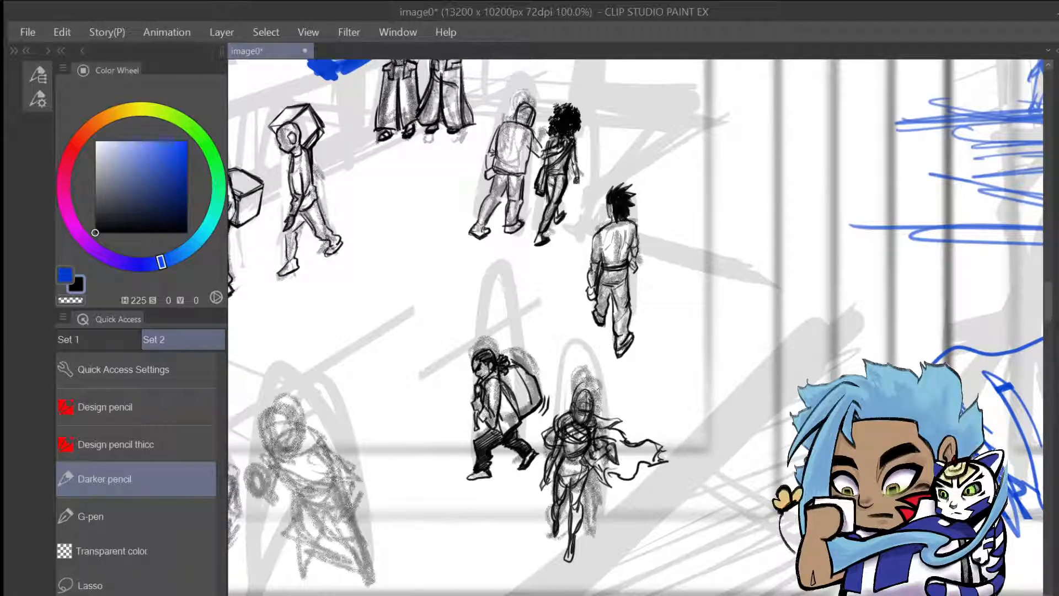
# Give the shawl-wearing figure curly hair with rounded buns on top, and darken the hair and face
pyautogui.moveTo(572, 401)
pyautogui.mouseDown()
pyautogui.moveTo(586, 389)
pyautogui.moveTo(593, 401)
pyautogui.moveTo(583, 388)
pyautogui.mouseUp()
pyautogui.moveTo(567, 414)
pyautogui.mouseDown()
pyautogui.moveTo(582, 377)
pyautogui.moveTo(598, 378)
pyautogui.moveTo(605, 394)
pyautogui.mouseUp()
pyautogui.hotkey('ctrl', 'z')
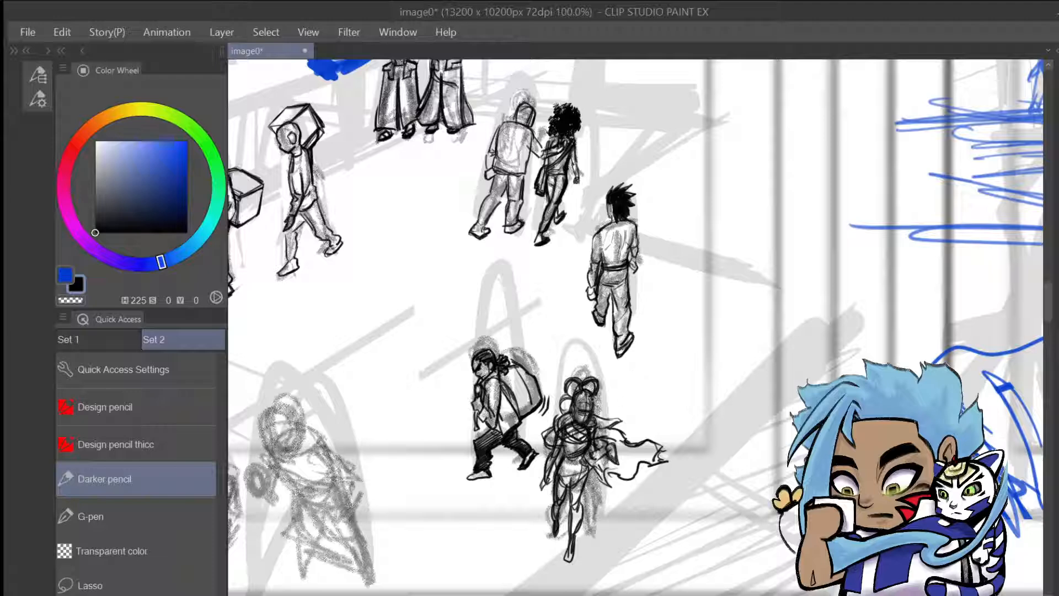
pyautogui.moveTo(595, 392); pyautogui.dragTo(601, 411)
pyautogui.moveTo(578, 385)
pyautogui.mouseDown()
pyautogui.moveTo(595, 391)
pyautogui.moveTo(594, 421)
pyautogui.moveTo(603, 403)
pyautogui.moveTo(583, 402)
pyautogui.mouseUp()
pyautogui.moveTo(574, 394); pyautogui.dragTo(591, 404)
pyautogui.moveTo(580, 397); pyautogui.dragTo(590, 405)
pyautogui.moveTo(579, 399)
pyautogui.mouseDown()
pyautogui.moveTo(589, 392)
pyautogui.moveTo(585, 401)
pyautogui.mouseUp()
pyautogui.moveTo(575, 394)
pyautogui.mouseDown()
pyautogui.moveTo(591, 403)
pyautogui.moveTo(565, 415)
pyautogui.moveTo(565, 392)
pyautogui.mouseUp()
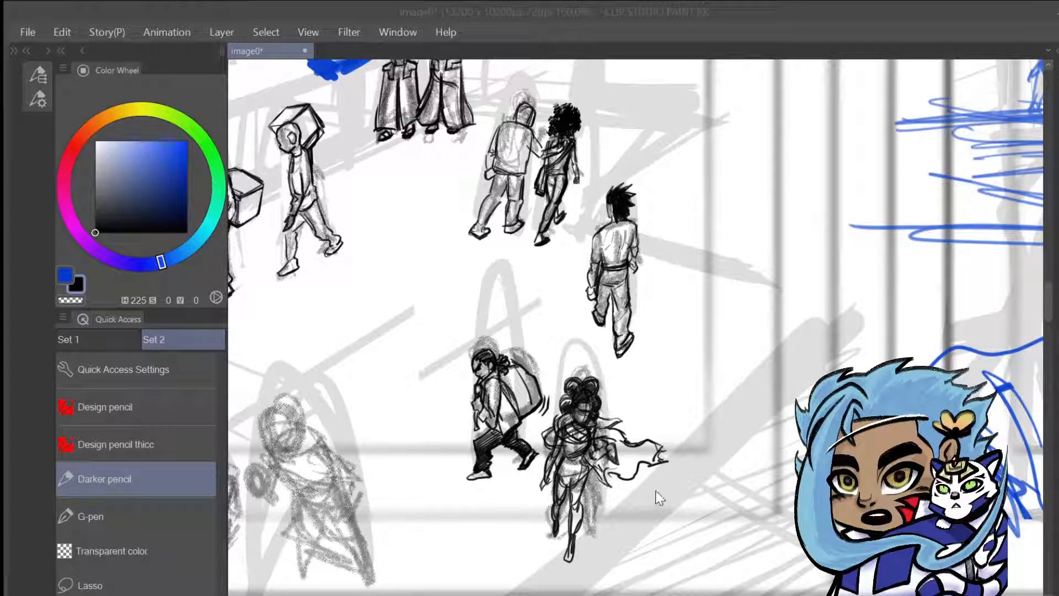
# Draw wrapped skirt folds across the shawl-wearing figure's hips and thighs, and touch up the foot
pyautogui.moveTo(655, 512)
pyautogui.mouseDown()
pyautogui.moveTo(672, 524)
pyautogui.moveTo(670, 541)
pyautogui.mouseUp()
pyautogui.hotkey('ctrl', 'z')
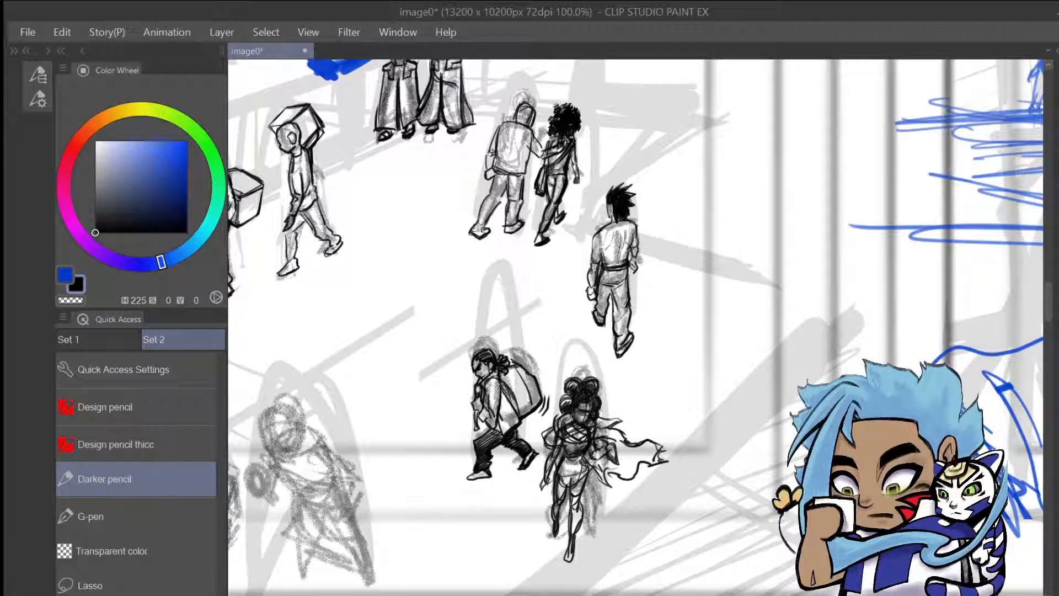
pyautogui.moveTo(571, 543); pyautogui.dragTo(572, 561)
pyautogui.moveTo(574, 485)
pyautogui.mouseDown()
pyautogui.moveTo(589, 472)
pyautogui.moveTo(587, 457)
pyautogui.moveTo(581, 464)
pyautogui.mouseUp()
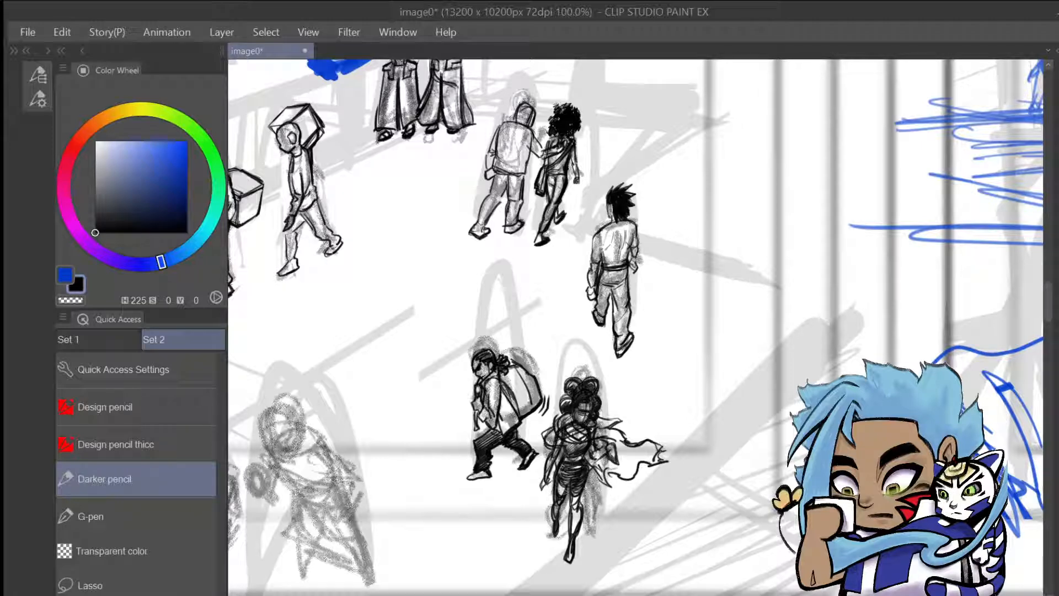
pyautogui.moveTo(551, 499); pyautogui.dragTo(580, 480)
pyautogui.moveTo(633, 510); pyautogui.dragTo(653, 571)
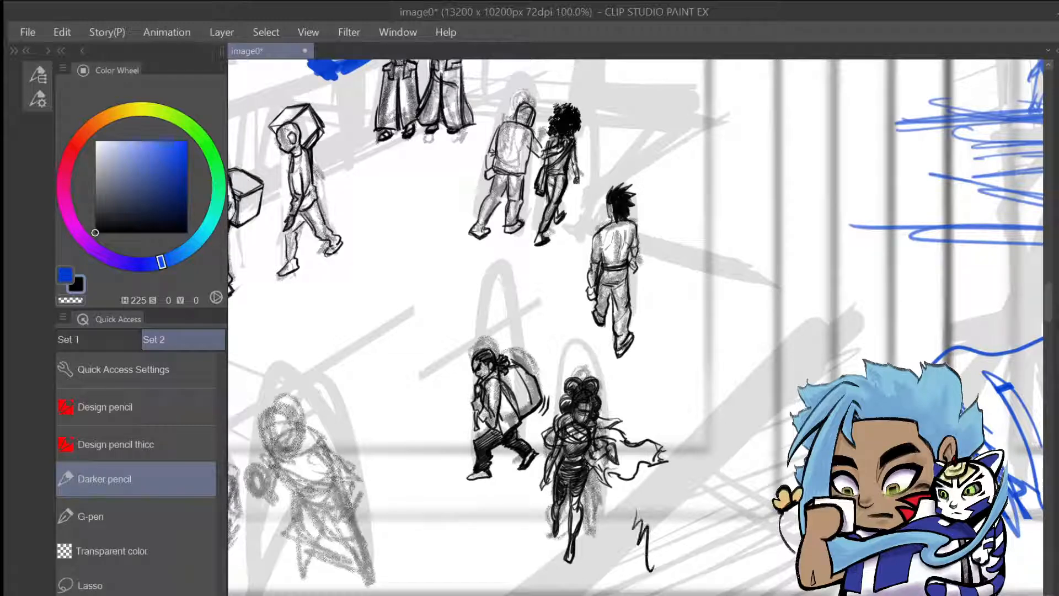
pyautogui.hotkey('ctrl', 'z')
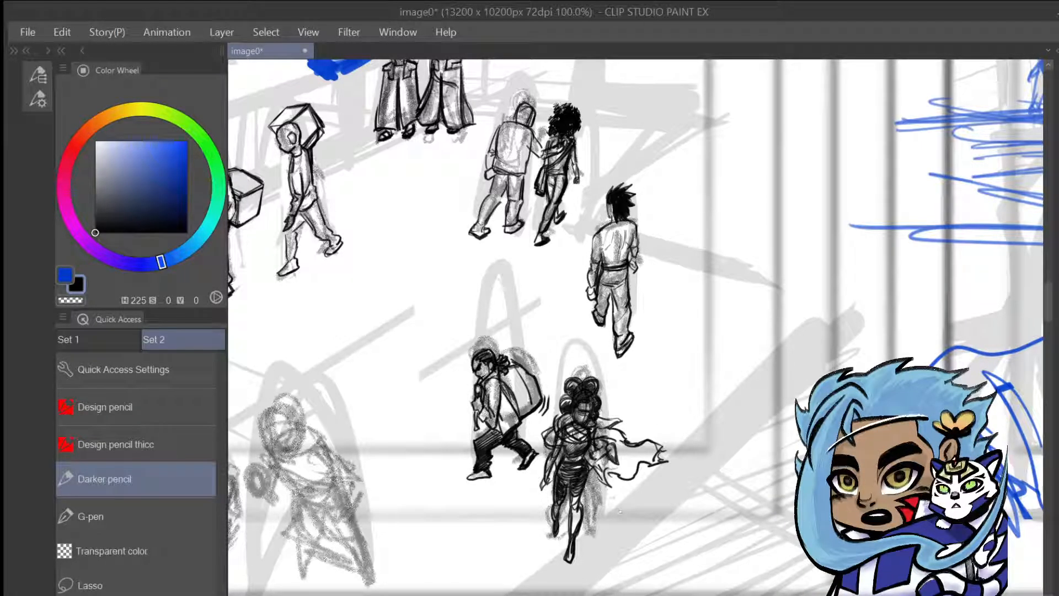
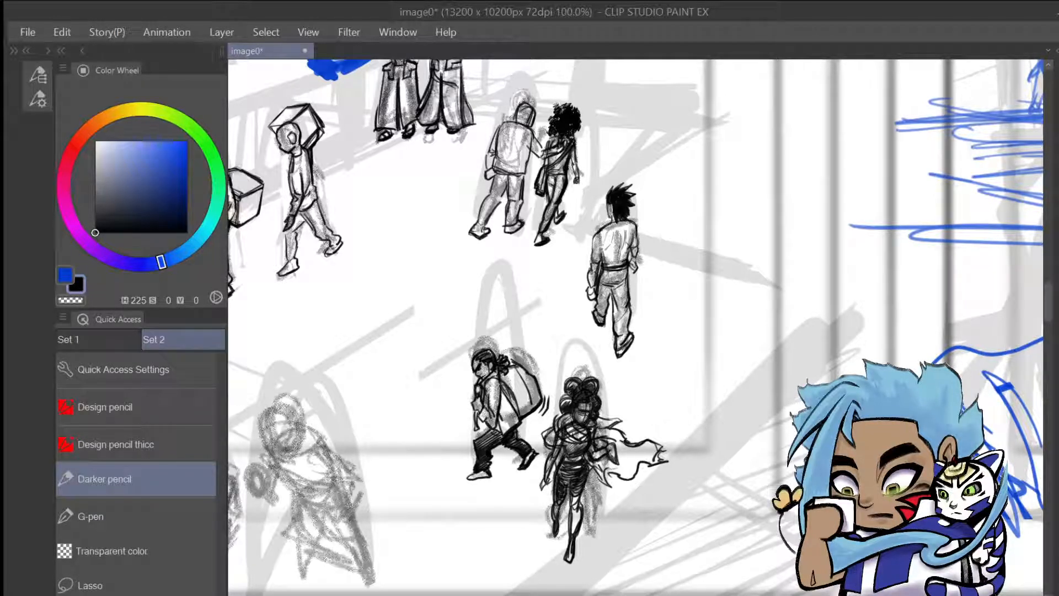
# Draw the tilted head outline and first facial features of the forward-leaning figure at the front of the crowd
pyautogui.moveTo(631, 460); pyautogui.dragTo(897, 460)
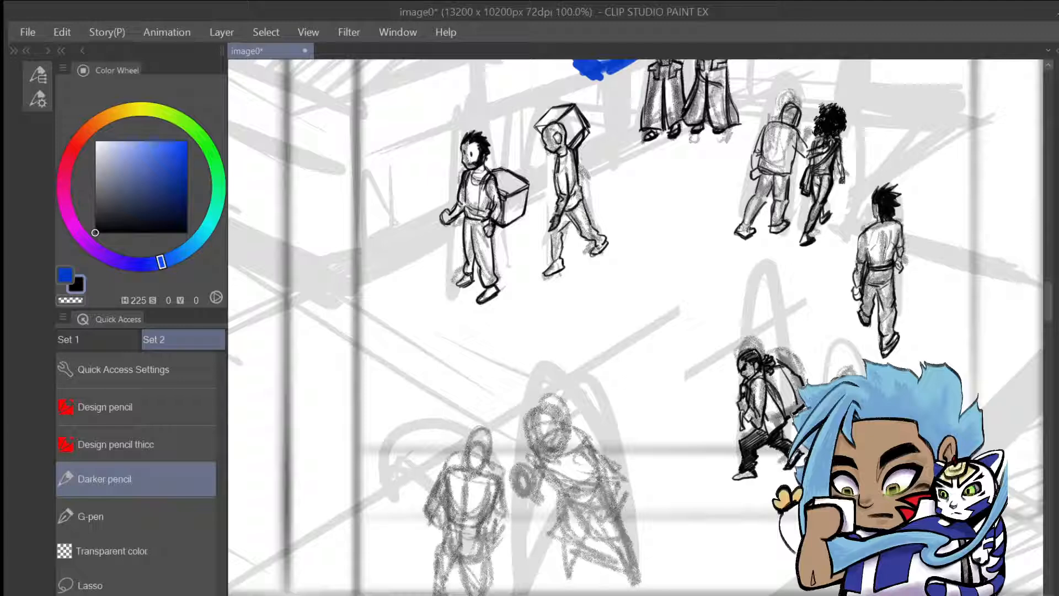
pyautogui.moveTo(534, 453); pyautogui.dragTo(552, 415)
pyautogui.hotkey('ctrl', 'z')
pyautogui.moveTo(531, 430)
pyautogui.mouseDown()
pyautogui.moveTo(536, 455)
pyautogui.moveTo(559, 454)
pyautogui.moveTo(544, 406)
pyautogui.moveTo(562, 409)
pyautogui.moveTo(564, 441)
pyautogui.mouseUp()
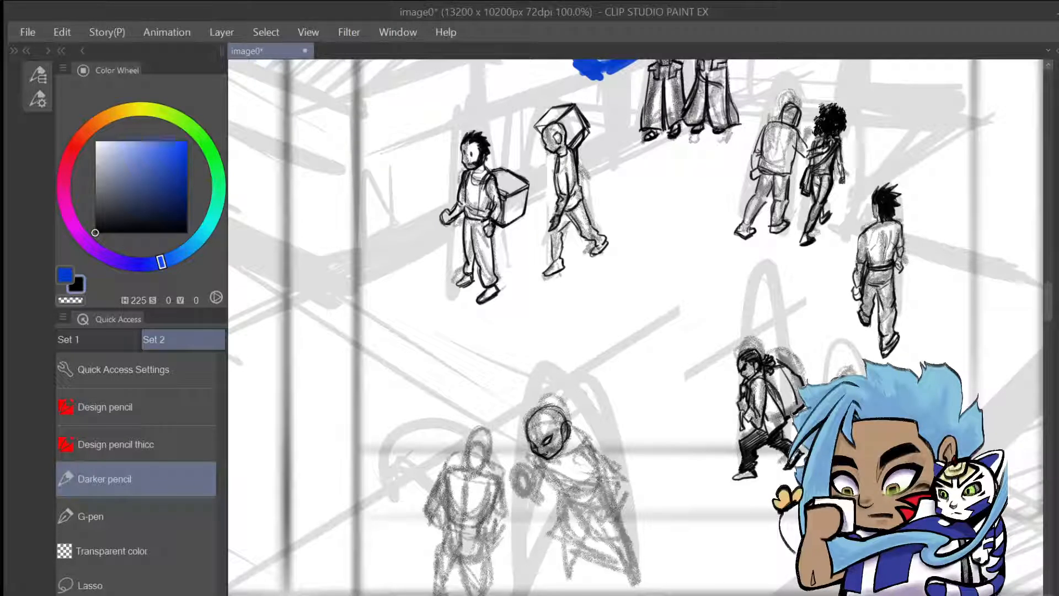
# Rework the leaning figure's ear, jaw and facial features until the downturned face reads clearly
pyautogui.moveTo(529, 440); pyautogui.dragTo(537, 456)
pyautogui.hotkey('ctrl', 'z')
pyautogui.moveTo(542, 460); pyautogui.dragTo(561, 453)
pyautogui.hotkey('ctrl', 'z')
pyautogui.hotkey('ctrl', 'z')
pyautogui.hotkey('ctrl', 'z')
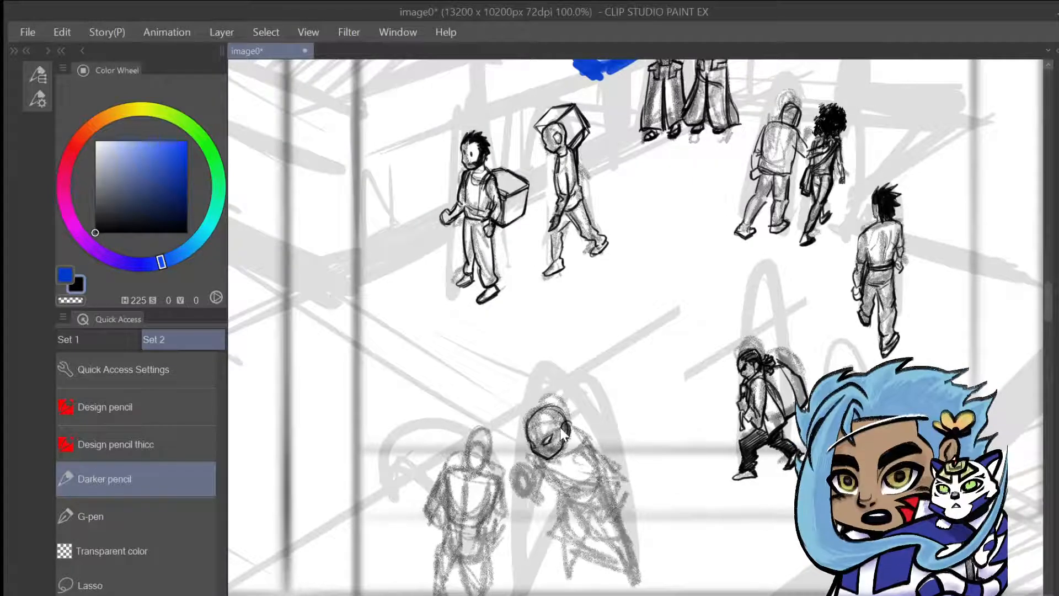
pyautogui.moveTo(560, 429); pyautogui.dragTo(568, 445)
pyautogui.hotkey('ctrl', 'z')
pyautogui.hotkey('ctrl', 'z')
pyautogui.moveTo(530, 441)
pyautogui.mouseDown()
pyautogui.moveTo(546, 459)
pyautogui.moveTo(562, 442)
pyautogui.moveTo(536, 450)
pyautogui.moveTo(549, 458)
pyautogui.moveTo(554, 439)
pyautogui.mouseUp()
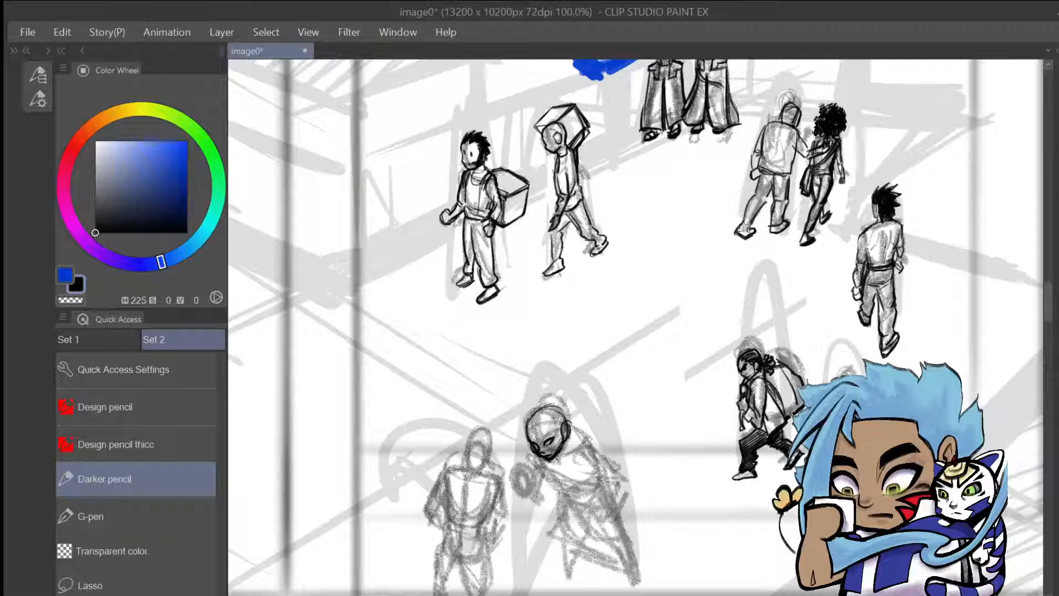
# Draw the leaning figure's shoulders, torso and the arm bent back with its elbow out
pyautogui.moveTo(567, 437)
pyautogui.mouseDown()
pyautogui.moveTo(595, 455)
pyautogui.moveTo(555, 478)
pyautogui.moveTo(578, 479)
pyautogui.moveTo(568, 486)
pyautogui.moveTo(595, 499)
pyautogui.moveTo(577, 505)
pyautogui.moveTo(603, 514)
pyautogui.mouseUp()
pyautogui.moveTo(574, 452)
pyautogui.mouseDown()
pyautogui.moveTo(612, 461)
pyautogui.moveTo(599, 480)
pyautogui.moveTo(625, 469)
pyautogui.moveTo(604, 458)
pyautogui.moveTo(626, 464)
pyautogui.moveTo(617, 481)
pyautogui.moveTo(633, 474)
pyautogui.mouseUp()
pyautogui.moveTo(601, 480)
pyautogui.mouseDown()
pyautogui.moveTo(629, 472)
pyautogui.moveTo(610, 510)
pyautogui.mouseUp()
pyautogui.moveTo(626, 476); pyautogui.dragTo(610, 499)
pyautogui.moveTo(623, 473)
pyautogui.mouseDown()
pyautogui.moveTo(635, 485)
pyautogui.moveTo(619, 513)
pyautogui.mouseUp()
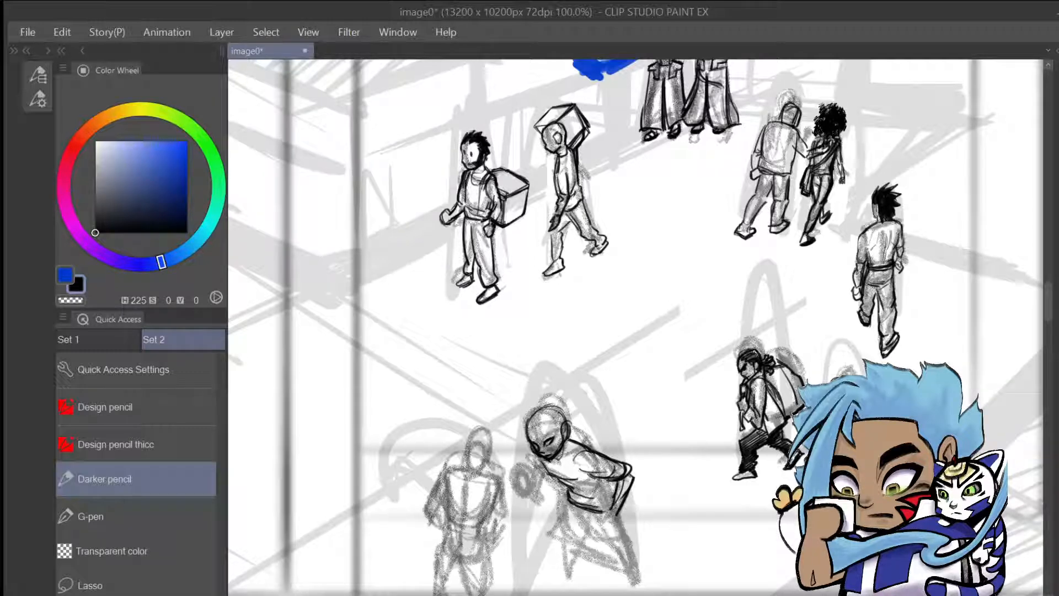
# Refine the leaning figure's neckline, shoulder and shirt folds
pyautogui.moveTo(569, 443)
pyautogui.mouseDown()
pyautogui.moveTo(566, 456)
pyautogui.moveTo(594, 447)
pyautogui.moveTo(603, 461)
pyautogui.moveTo(582, 451)
pyautogui.mouseUp()
pyautogui.hotkey('ctrl', 'z')
pyautogui.hotkey('ctrl', 'z')
pyautogui.moveTo(611, 522); pyautogui.dragTo(618, 516)
pyautogui.moveTo(568, 456)
pyautogui.mouseDown()
pyautogui.moveTo(554, 469)
pyautogui.moveTo(569, 455)
pyautogui.mouseUp()
pyautogui.moveTo(566, 464); pyautogui.dragTo(560, 470)
pyautogui.moveTo(578, 432); pyautogui.dragTo(578, 442)
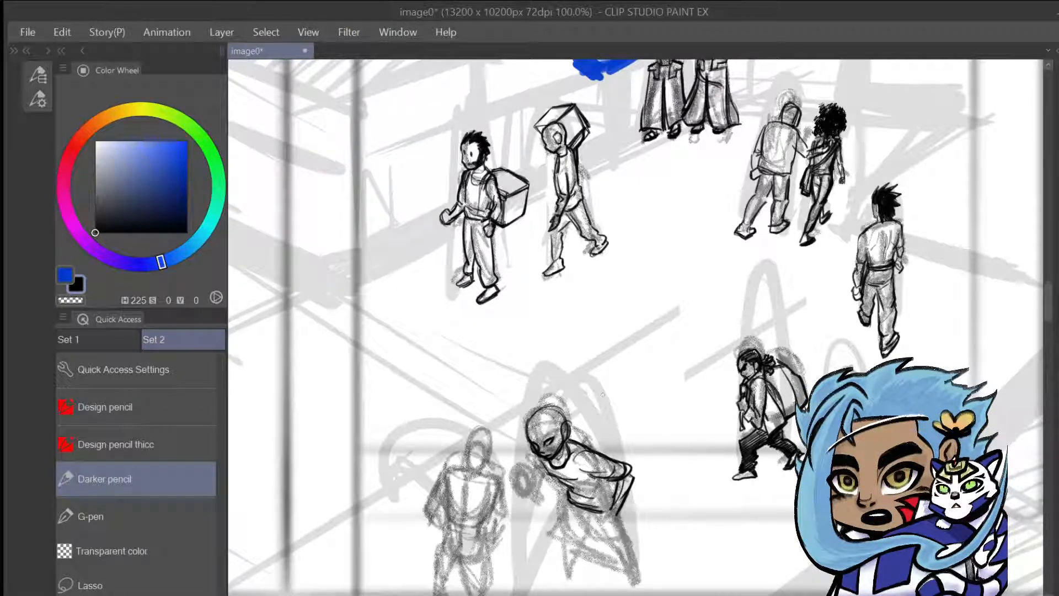
pyautogui.moveTo(607, 478)
pyautogui.mouseDown()
pyautogui.moveTo(617, 505)
pyautogui.moveTo(603, 509)
pyautogui.mouseUp()
pyautogui.moveTo(601, 493); pyautogui.dragTo(605, 504)
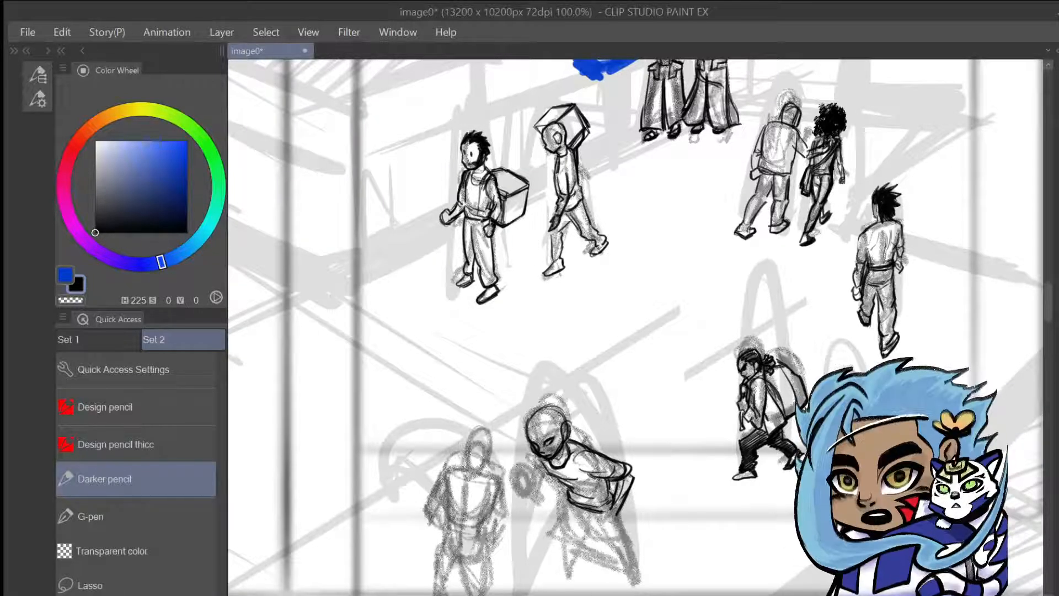
# Draw the leaning figure's other arm with the forearm raised and the hand closed in a fist
pyautogui.moveTo(544, 470)
pyautogui.mouseDown()
pyautogui.moveTo(552, 476)
pyautogui.moveTo(531, 475)
pyautogui.moveTo(547, 485)
pyautogui.moveTo(540, 493)
pyautogui.mouseUp()
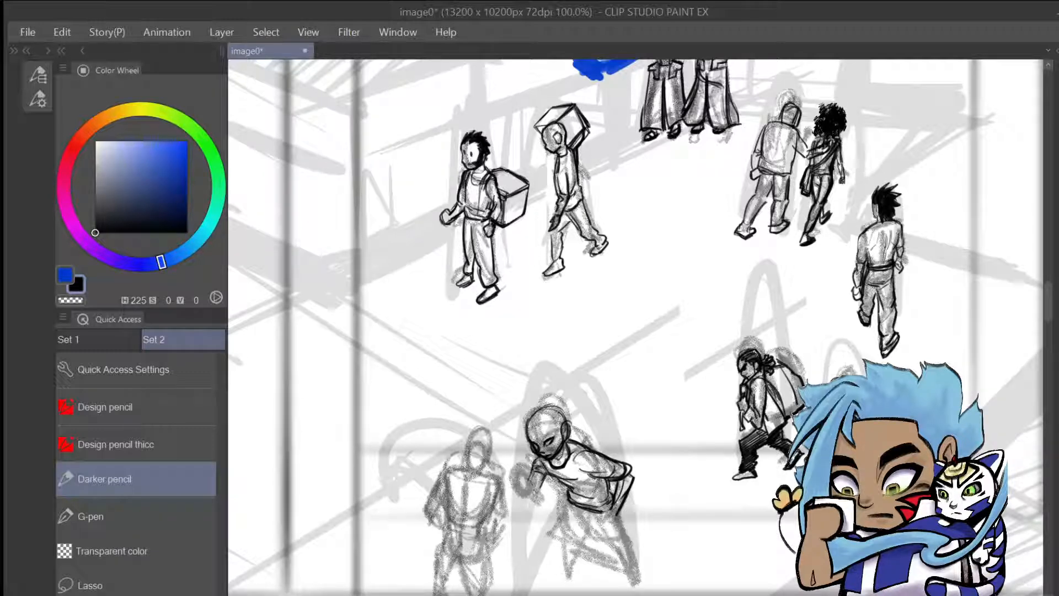
pyautogui.moveTo(536, 457)
pyautogui.mouseDown()
pyautogui.moveTo(528, 474)
pyautogui.moveTo(547, 494)
pyautogui.moveTo(521, 510)
pyautogui.mouseUp()
pyautogui.moveTo(515, 486)
pyautogui.mouseDown()
pyautogui.moveTo(509, 494)
pyautogui.moveTo(527, 480)
pyautogui.moveTo(516, 489)
pyautogui.moveTo(510, 476)
pyautogui.moveTo(508, 497)
pyautogui.moveTo(508, 476)
pyautogui.mouseUp()
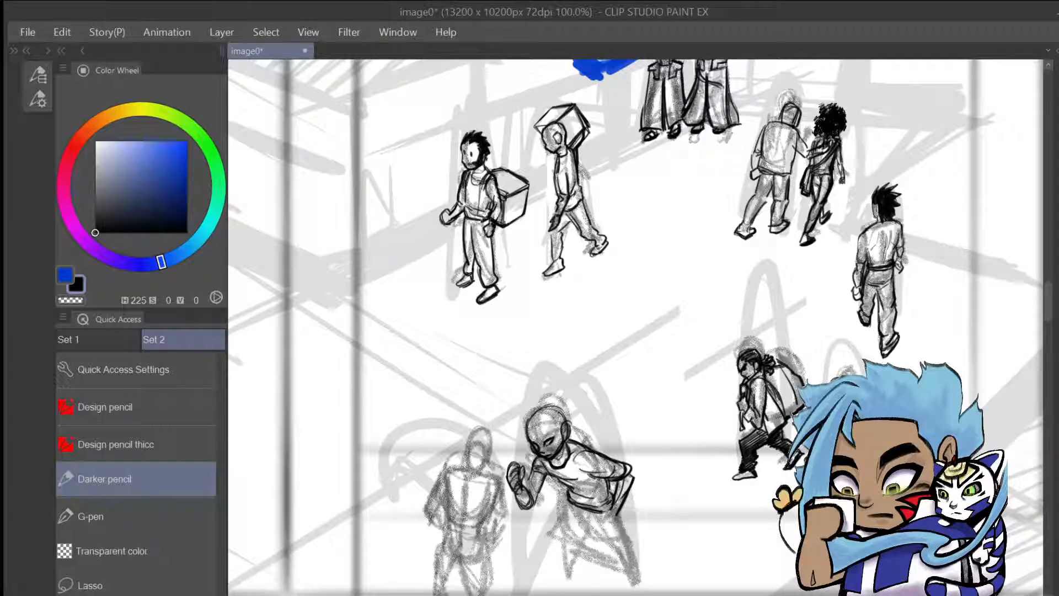
# Draw the leaning figure's hips, the hand resting at the thigh, and the forward leg down to the ankle
pyautogui.moveTo(571, 509); pyautogui.dragTo(589, 535)
pyautogui.moveTo(579, 517)
pyautogui.mouseDown()
pyautogui.moveTo(600, 539)
pyautogui.moveTo(589, 533)
pyautogui.mouseUp()
pyautogui.moveTo(594, 516)
pyautogui.mouseDown()
pyautogui.moveTo(605, 542)
pyautogui.moveTo(616, 527)
pyautogui.moveTo(600, 529)
pyautogui.moveTo(616, 545)
pyautogui.moveTo(613, 521)
pyautogui.mouseUp()
pyautogui.moveTo(608, 502)
pyautogui.mouseDown()
pyautogui.moveTo(617, 519)
pyautogui.moveTo(579, 531)
pyautogui.mouseUp()
pyautogui.moveTo(575, 503)
pyautogui.mouseDown()
pyautogui.moveTo(582, 528)
pyautogui.moveTo(593, 517)
pyautogui.moveTo(472, 430)
pyautogui.moveTo(483, 519)
pyautogui.mouseUp()
pyautogui.moveTo(500, 477)
pyautogui.mouseDown()
pyautogui.moveTo(469, 508)
pyautogui.moveTo(480, 519)
pyautogui.mouseUp()
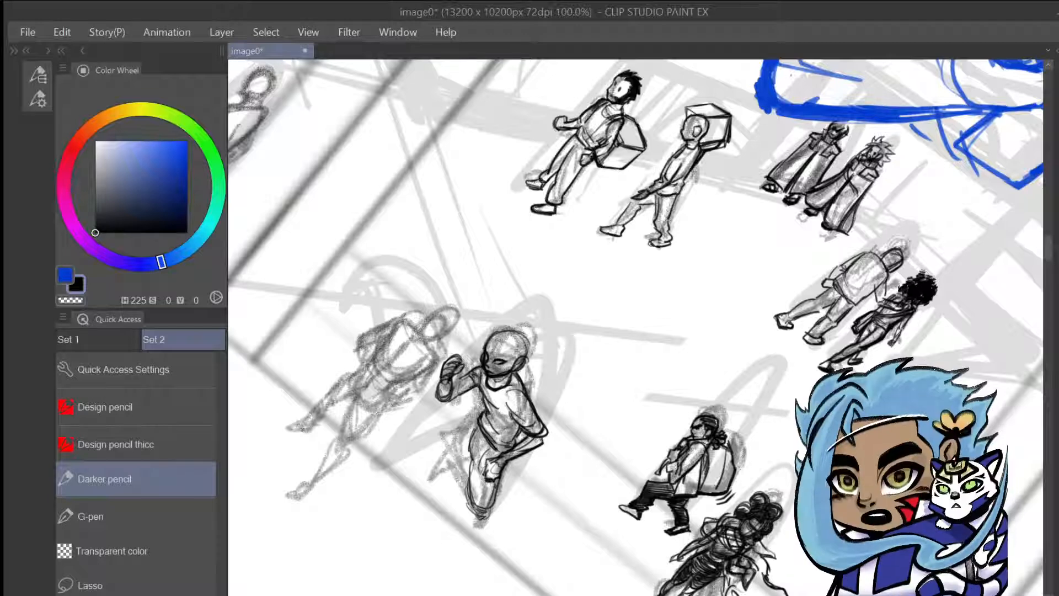
pyautogui.moveTo(473, 504)
pyautogui.mouseDown()
pyautogui.moveTo(488, 523)
pyautogui.moveTo(467, 554)
pyautogui.moveTo(492, 541)
pyautogui.moveTo(459, 564)
pyautogui.moveTo(464, 573)
pyautogui.mouseUp()
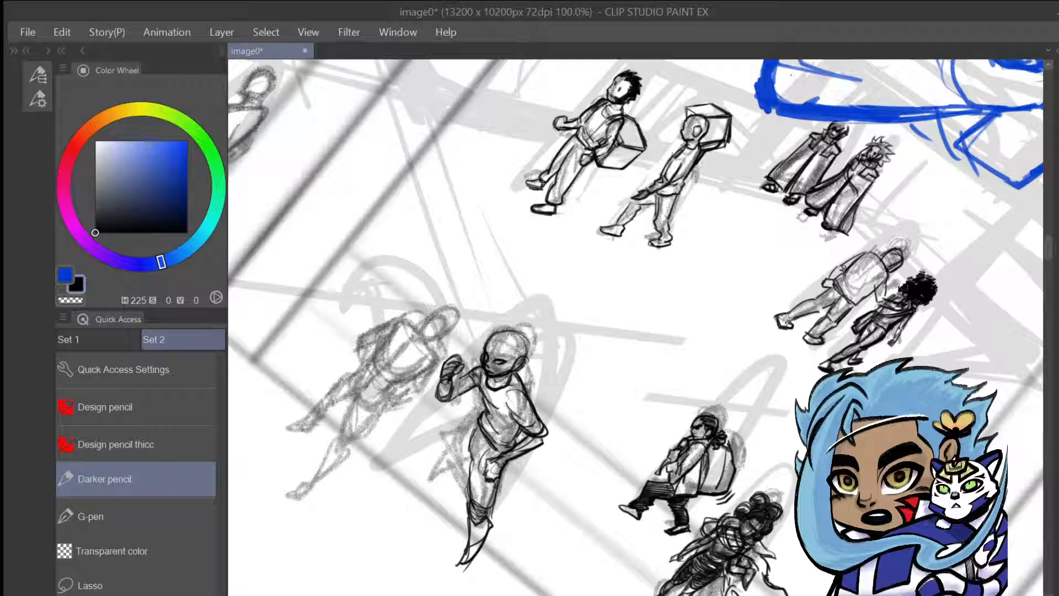
pyautogui.moveTo(473, 433); pyautogui.dragTo(451, 494)
pyautogui.moveTo(462, 454); pyautogui.dragTo(460, 476)
pyautogui.moveTo(473, 432)
pyautogui.mouseDown()
pyautogui.moveTo(447, 508)
pyautogui.moveTo(436, 515)
pyautogui.moveTo(422, 505)
pyautogui.moveTo(439, 520)
pyautogui.mouseUp()
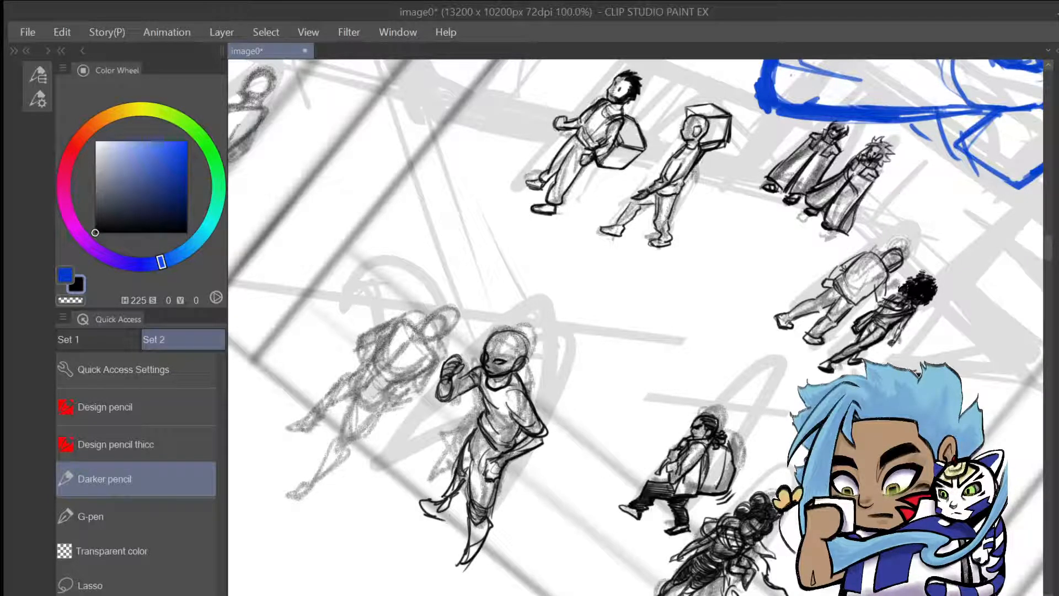
pyautogui.hotkey('ctrl', 'z')
pyautogui.hotkey('ctrl', 'z')
pyautogui.hotkey('ctrl', 'z')
pyautogui.hotkey('ctrl', 'z')
pyautogui.hotkey('ctrl', 'z')
# Draw the leaning figure's second leg with its foot, and add the foot of the forward leg
pyautogui.moveTo(474, 433); pyautogui.dragTo(453, 472)
pyautogui.moveTo(479, 428); pyautogui.dragTo(462, 476)
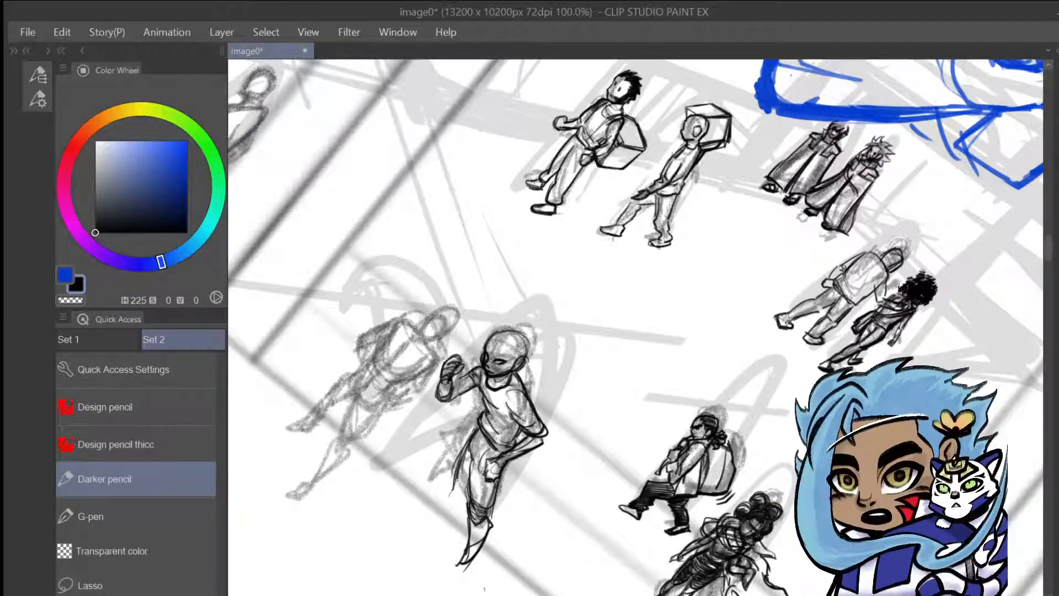
pyautogui.hotkey('ctrl', '@')
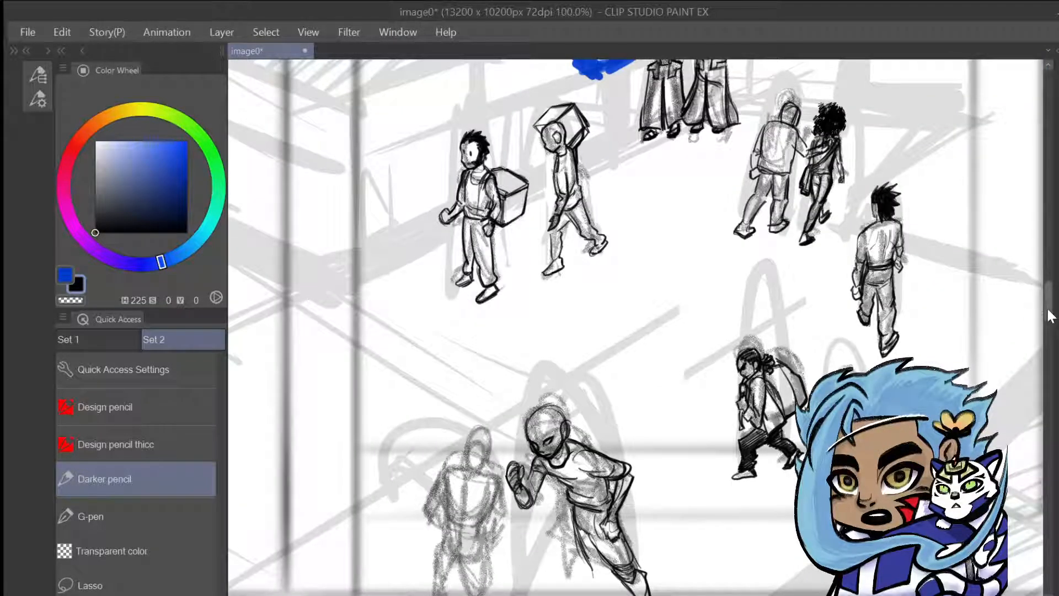
pyautogui.moveTo(1050, 315); pyautogui.dragTo(1048, 328)
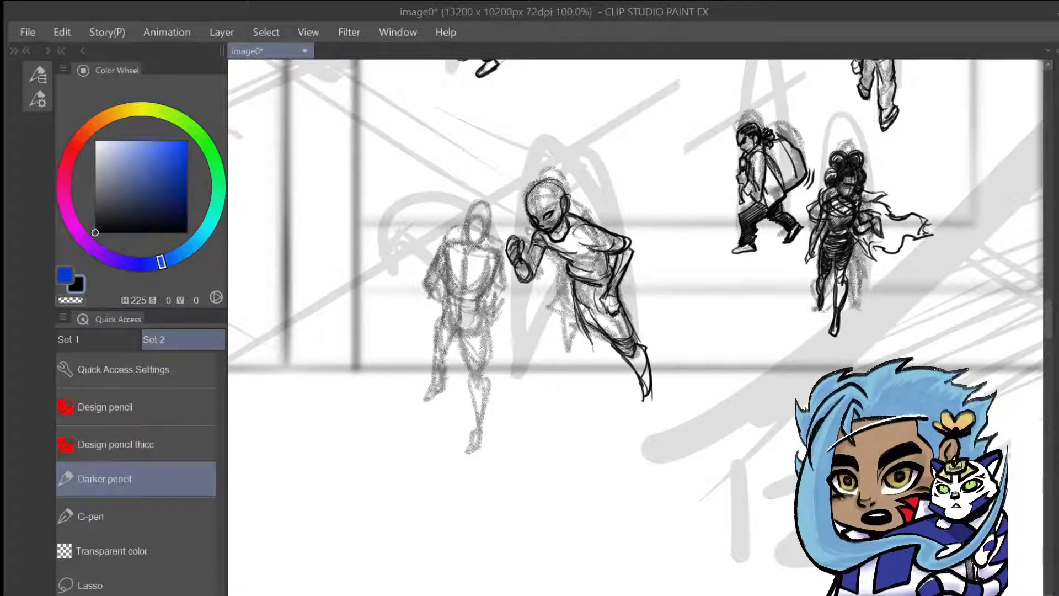
pyautogui.moveTo(573, 288); pyautogui.dragTo(577, 318)
pyautogui.moveTo(593, 309)
pyautogui.mouseDown()
pyautogui.moveTo(591, 363)
pyautogui.moveTo(578, 370)
pyautogui.moveTo(592, 364)
pyautogui.moveTo(595, 351)
pyautogui.moveTo(566, 380)
pyautogui.mouseUp()
pyautogui.moveTo(581, 328); pyautogui.dragTo(576, 356)
pyautogui.moveTo(581, 303); pyautogui.dragTo(573, 342)
pyautogui.moveTo(582, 351); pyautogui.dragTo(574, 368)
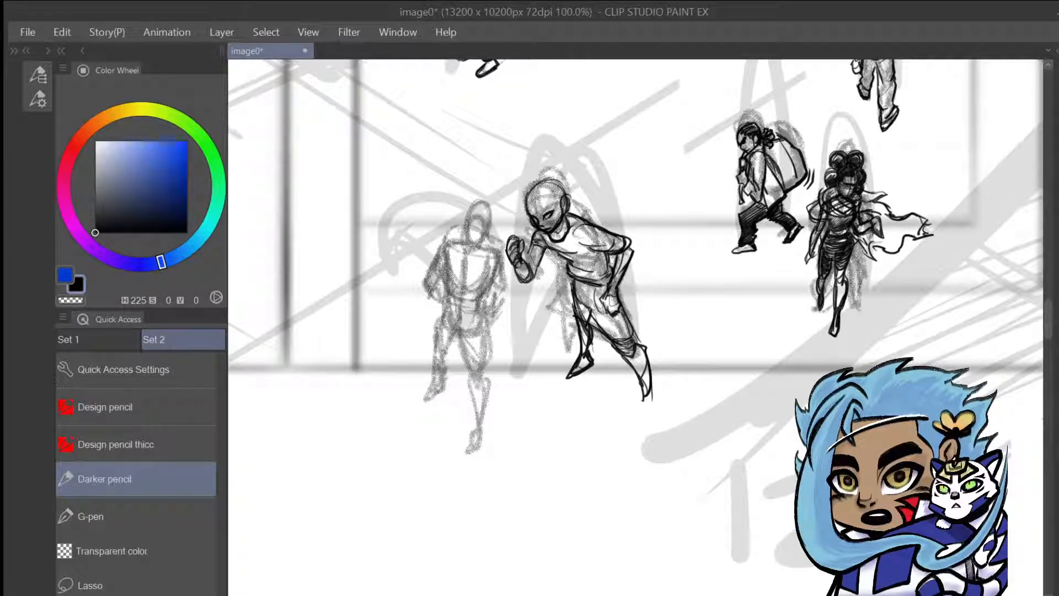
pyautogui.moveTo(575, 294); pyautogui.dragTo(581, 314)
pyautogui.moveTo(645, 392); pyautogui.dragTo(629, 427)
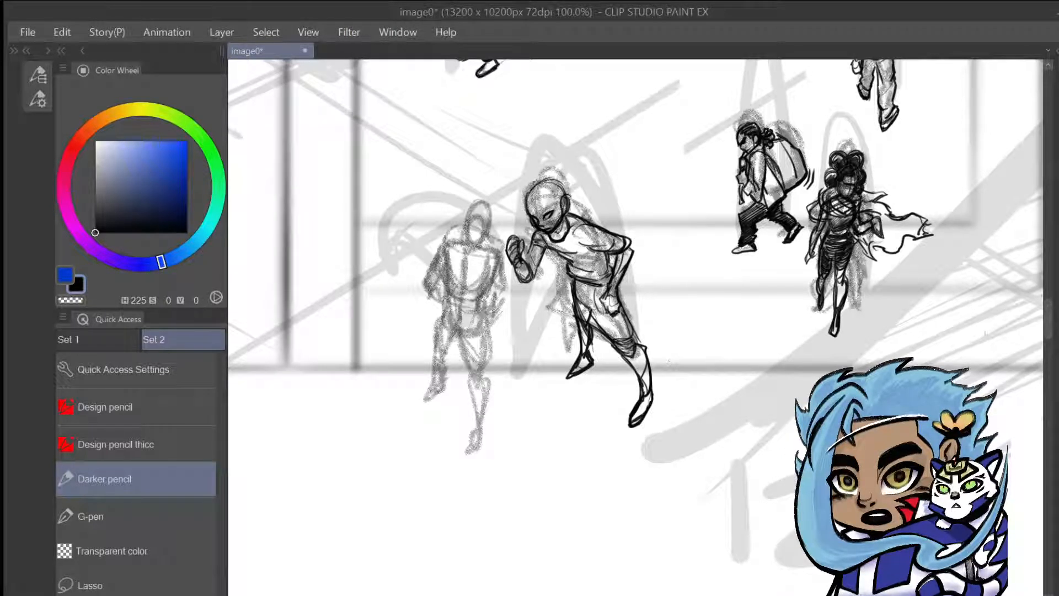
# Draw the head, neck, shoulders and first bent arm of the figure beside the leaning one
pyautogui.moveTo(1049, 332); pyautogui.dragTo(1047, 327)
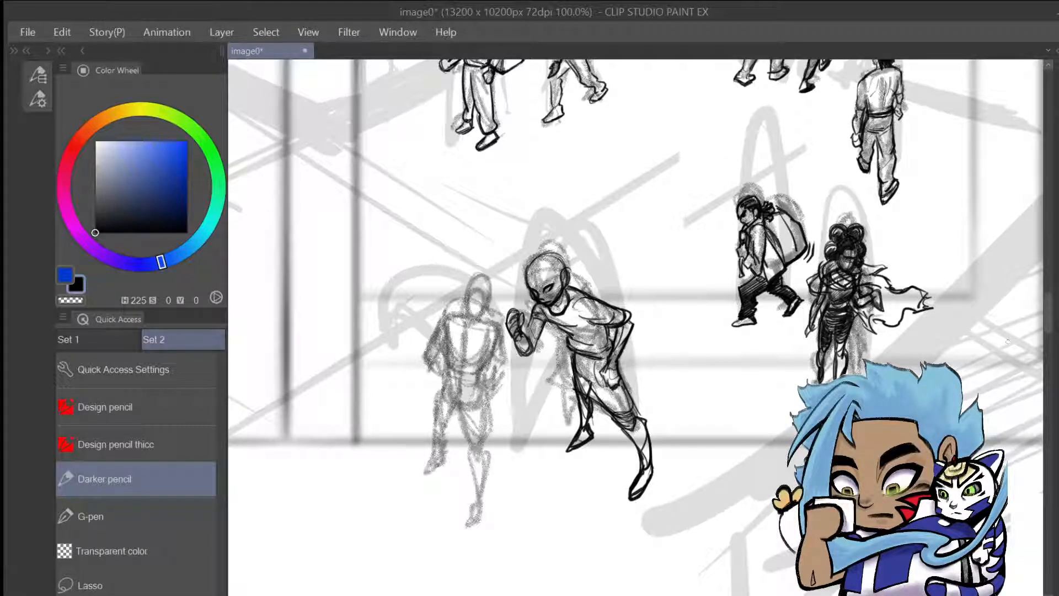
pyautogui.moveTo(652, 338); pyautogui.dragTo(663, 401)
pyautogui.hotkey('ctrl', 'z')
pyautogui.moveTo(465, 316)
pyautogui.mouseDown()
pyautogui.moveTo(484, 284)
pyautogui.moveTo(488, 317)
pyautogui.moveTo(461, 308)
pyautogui.moveTo(486, 290)
pyautogui.moveTo(462, 314)
pyautogui.moveTo(484, 298)
pyautogui.moveTo(486, 317)
pyautogui.mouseUp()
pyautogui.moveTo(460, 303); pyautogui.dragTo(469, 317)
pyautogui.moveTo(472, 317)
pyautogui.mouseDown()
pyautogui.moveTo(461, 326)
pyautogui.moveTo(474, 327)
pyautogui.mouseUp()
pyautogui.moveTo(460, 320)
pyautogui.mouseDown()
pyautogui.moveTo(481, 330)
pyautogui.moveTo(446, 330)
pyautogui.moveTo(497, 335)
pyautogui.moveTo(440, 339)
pyautogui.moveTo(429, 368)
pyautogui.mouseUp()
pyautogui.moveTo(429, 371); pyautogui.dragTo(449, 378)
pyautogui.moveTo(491, 350); pyautogui.dragTo(504, 370)
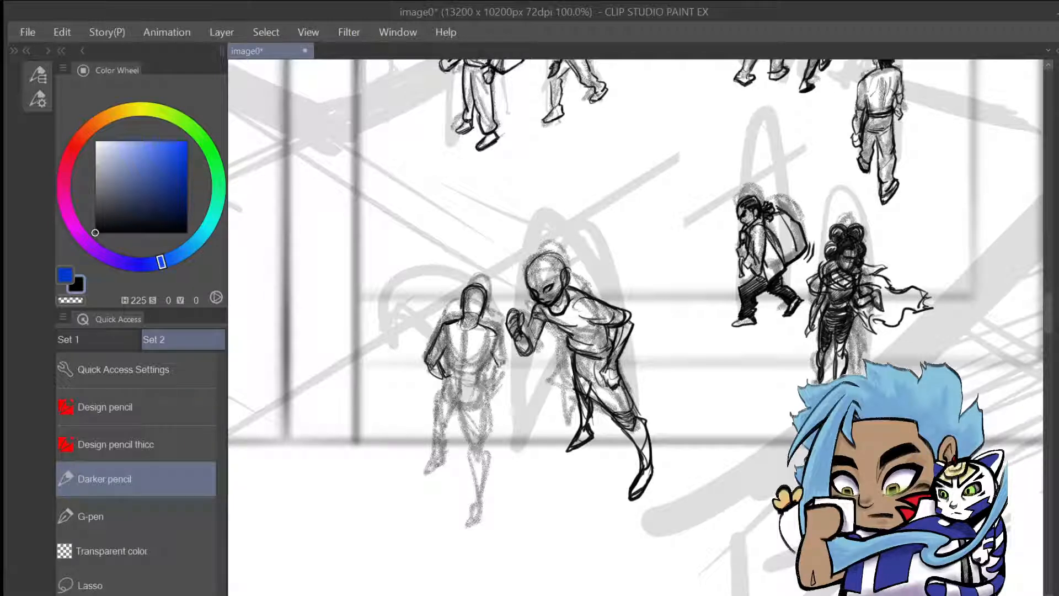
# Draw that figure's second bent arm and torso sides, and add a line down the middle of the top
pyautogui.moveTo(499, 332)
pyautogui.mouseDown()
pyautogui.moveTo(509, 380)
pyautogui.moveTo(475, 394)
pyautogui.mouseUp()
pyautogui.moveTo(444, 354); pyautogui.dragTo(448, 400)
pyautogui.moveTo(488, 364); pyautogui.dragTo(480, 384)
pyautogui.moveTo(444, 387); pyautogui.dragTo(449, 397)
pyautogui.moveTo(463, 332); pyautogui.dragTo(460, 362)
pyautogui.moveTo(462, 353); pyautogui.dragTo(455, 384)
pyautogui.moveTo(468, 332); pyautogui.dragTo(458, 384)
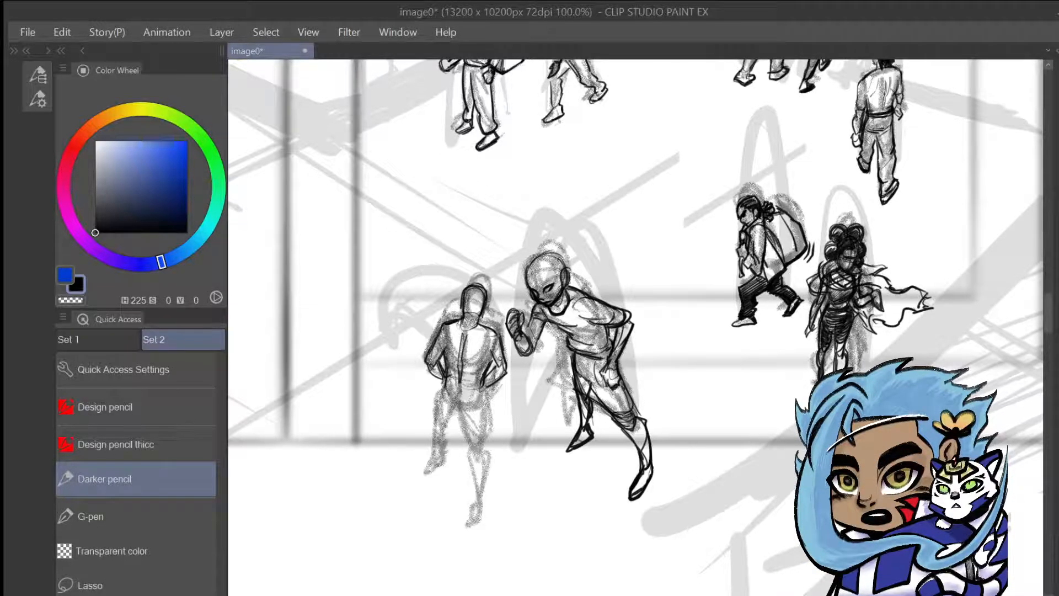
# Draw the same figure's hips and thighs, plus the rear lower leg with its foot
pyautogui.moveTo(410, 393); pyautogui.dragTo(419, 481)
pyautogui.hotkey('ctrl', 'z')
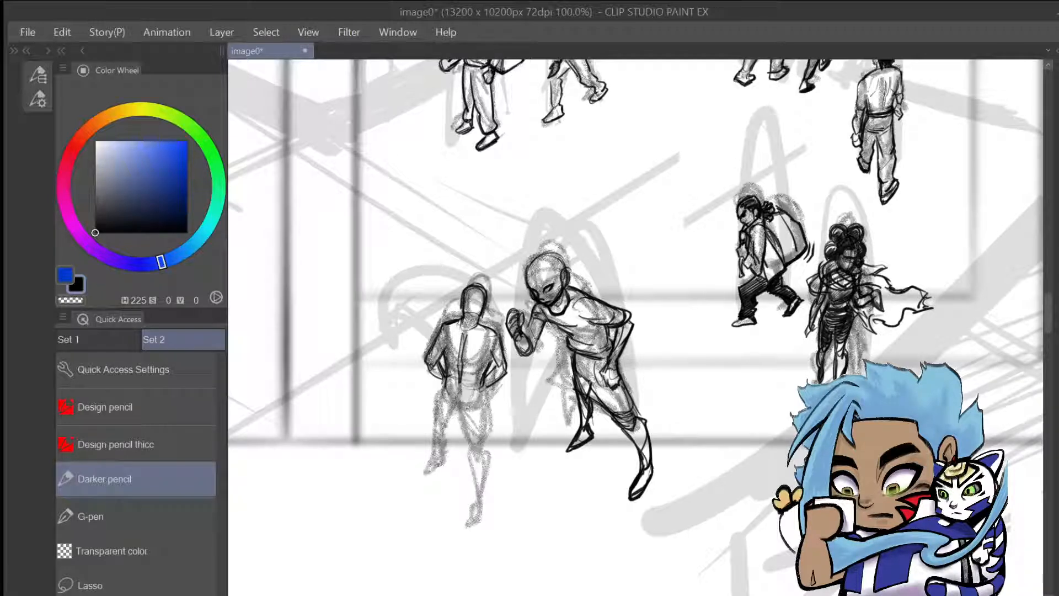
pyautogui.moveTo(447, 380)
pyautogui.mouseDown()
pyautogui.moveTo(485, 385)
pyautogui.moveTo(443, 405)
pyautogui.moveTo(482, 402)
pyautogui.moveTo(468, 448)
pyautogui.mouseUp()
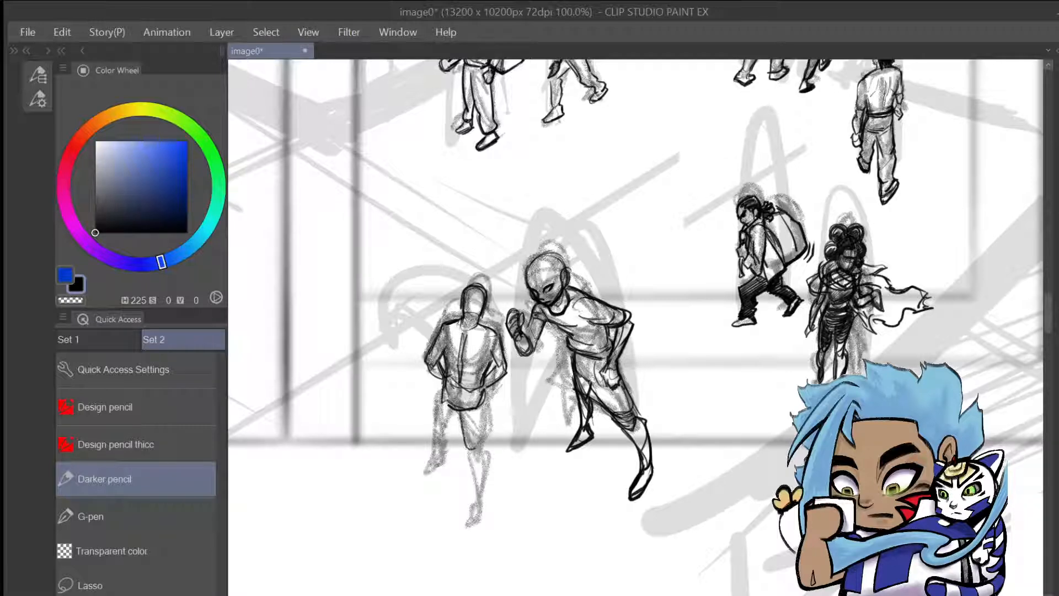
pyautogui.moveTo(484, 398)
pyautogui.mouseDown()
pyautogui.moveTo(478, 450)
pyautogui.moveTo(463, 450)
pyautogui.mouseUp()
pyautogui.moveTo(458, 408)
pyautogui.mouseDown()
pyautogui.moveTo(470, 449)
pyautogui.moveTo(487, 419)
pyautogui.moveTo(452, 424)
pyautogui.mouseUp()
pyautogui.moveTo(444, 390)
pyautogui.mouseDown()
pyautogui.moveTo(430, 400)
pyautogui.moveTo(449, 422)
pyautogui.moveTo(431, 413)
pyautogui.moveTo(456, 424)
pyautogui.moveTo(444, 423)
pyautogui.moveTo(451, 432)
pyautogui.moveTo(486, 425)
pyautogui.mouseUp()
pyautogui.moveTo(488, 470); pyautogui.dragTo(490, 476)
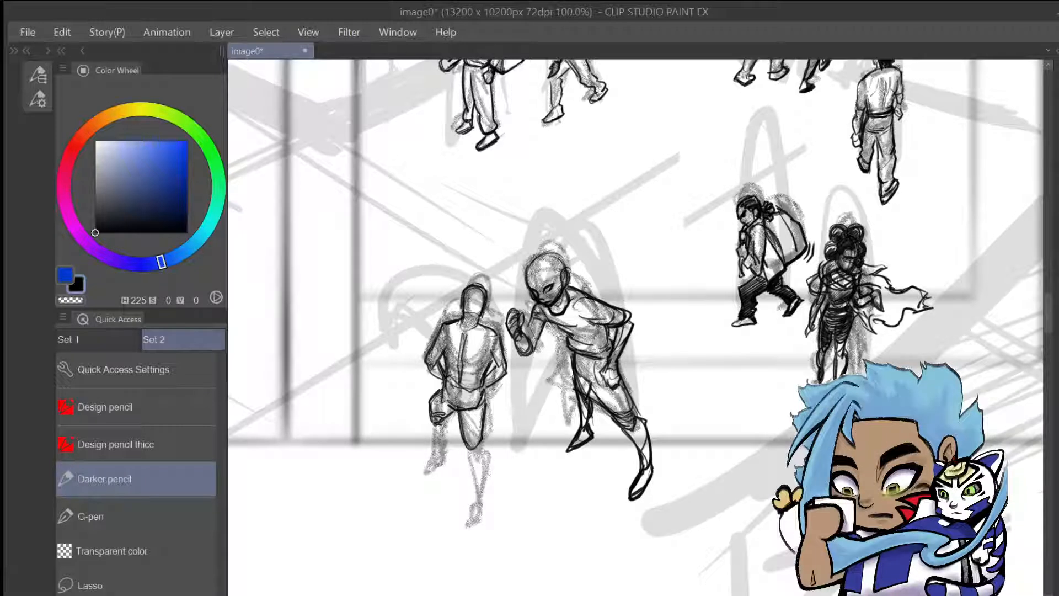
pyautogui.moveTo(446, 414)
pyautogui.mouseDown()
pyautogui.moveTo(432, 421)
pyautogui.moveTo(433, 439)
pyautogui.moveTo(446, 436)
pyautogui.moveTo(436, 449)
pyautogui.moveTo(452, 451)
pyautogui.moveTo(427, 466)
pyautogui.moveTo(434, 454)
pyautogui.moveTo(424, 472)
pyautogui.mouseUp()
pyautogui.moveTo(436, 405)
pyautogui.mouseDown()
pyautogui.moveTo(428, 450)
pyautogui.moveTo(441, 417)
pyautogui.moveTo(460, 431)
pyautogui.moveTo(483, 412)
pyautogui.moveTo(469, 446)
pyautogui.mouseUp()
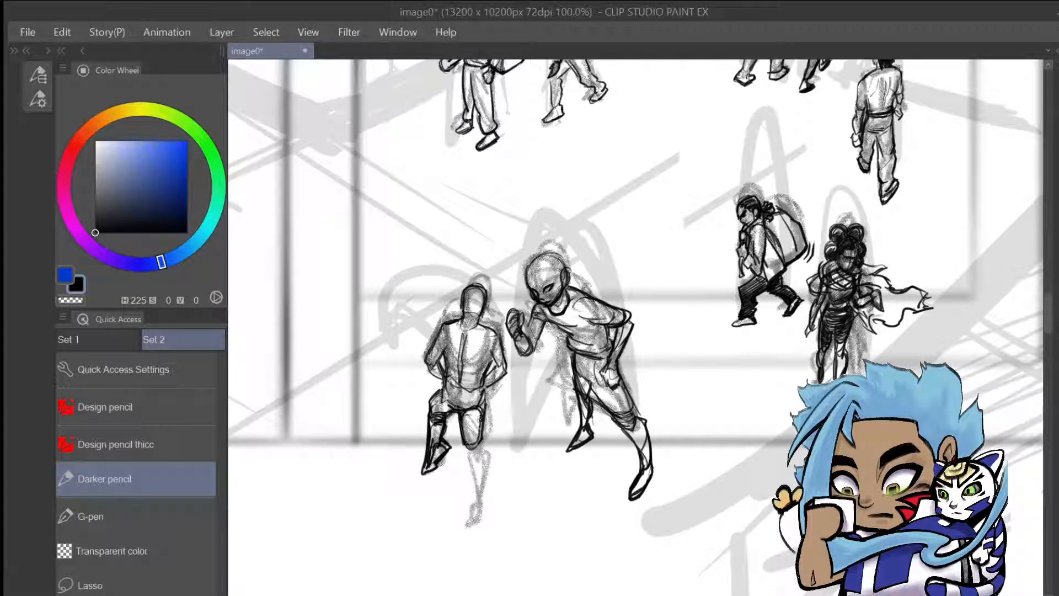
# Draw the front thigh's outline, knee, lower leg and foot of the figure beside the leaning one
pyautogui.moveTo(479, 407); pyautogui.dragTo(484, 436)
pyautogui.moveTo(466, 415)
pyautogui.mouseDown()
pyautogui.moveTo(461, 426)
pyautogui.moveTo(483, 465)
pyautogui.moveTo(461, 462)
pyautogui.mouseUp()
pyautogui.moveTo(472, 453); pyautogui.dragTo(486, 448)
pyautogui.moveTo(463, 457); pyautogui.dragTo(476, 496)
pyautogui.moveTo(469, 447)
pyautogui.mouseDown()
pyautogui.moveTo(488, 512)
pyautogui.moveTo(477, 519)
pyautogui.moveTo(485, 490)
pyautogui.moveTo(490, 496)
pyautogui.moveTo(485, 522)
pyautogui.mouseUp()
pyautogui.moveTo(487, 497); pyautogui.dragTo(483, 525)
pyautogui.moveTo(491, 477); pyautogui.dragTo(487, 511)
pyautogui.moveTo(475, 459); pyautogui.dragTo(487, 464)
pyautogui.moveTo(469, 532); pyautogui.dragTo(480, 538)
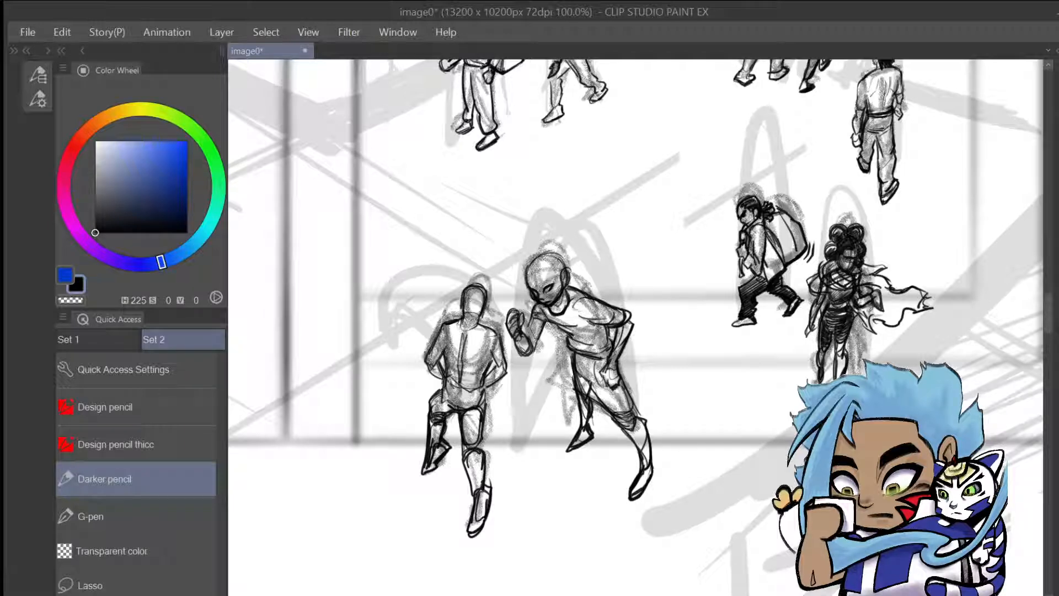
# Shade the same figure's raised rear leg dark and reinforce the outline of its head and shoulder
pyautogui.moveTo(485, 418); pyautogui.dragTo(493, 411)
pyautogui.moveTo(446, 381); pyautogui.dragTo(430, 409)
pyautogui.moveTo(428, 389)
pyautogui.mouseDown()
pyautogui.moveTo(432, 398)
pyautogui.moveTo(430, 386)
pyautogui.mouseUp()
pyautogui.moveTo(434, 382)
pyautogui.mouseDown()
pyautogui.moveTo(426, 415)
pyautogui.moveTo(447, 412)
pyautogui.mouseUp()
pyautogui.moveTo(430, 382)
pyautogui.mouseDown()
pyautogui.moveTo(455, 386)
pyautogui.moveTo(427, 430)
pyautogui.moveTo(427, 466)
pyautogui.mouseUp()
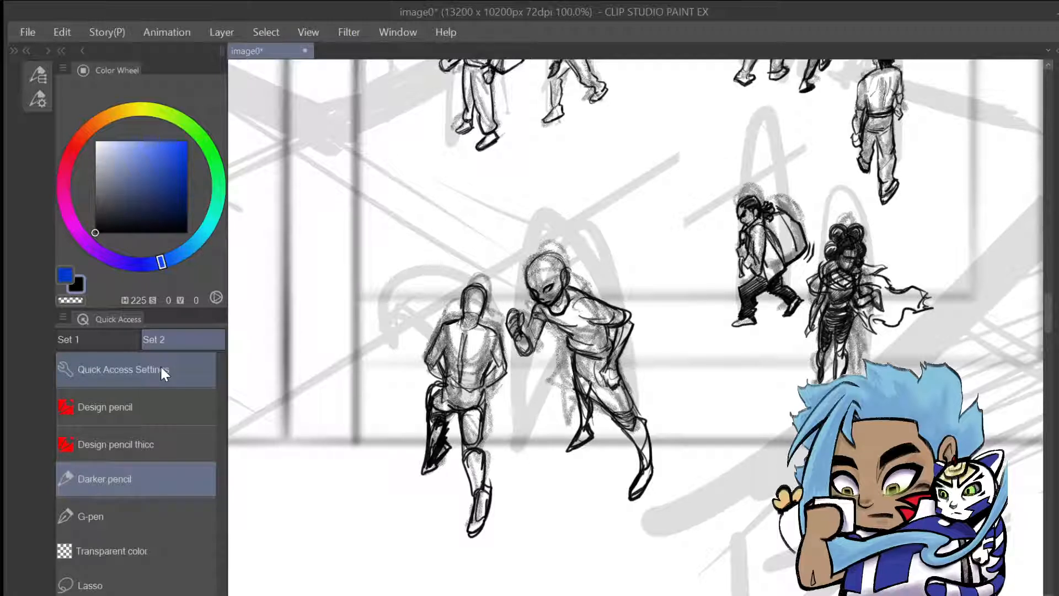
pyautogui.moveTo(440, 473)
pyautogui.mouseDown()
pyautogui.moveTo(448, 446)
pyautogui.moveTo(427, 478)
pyautogui.moveTo(440, 446)
pyautogui.mouseUp()
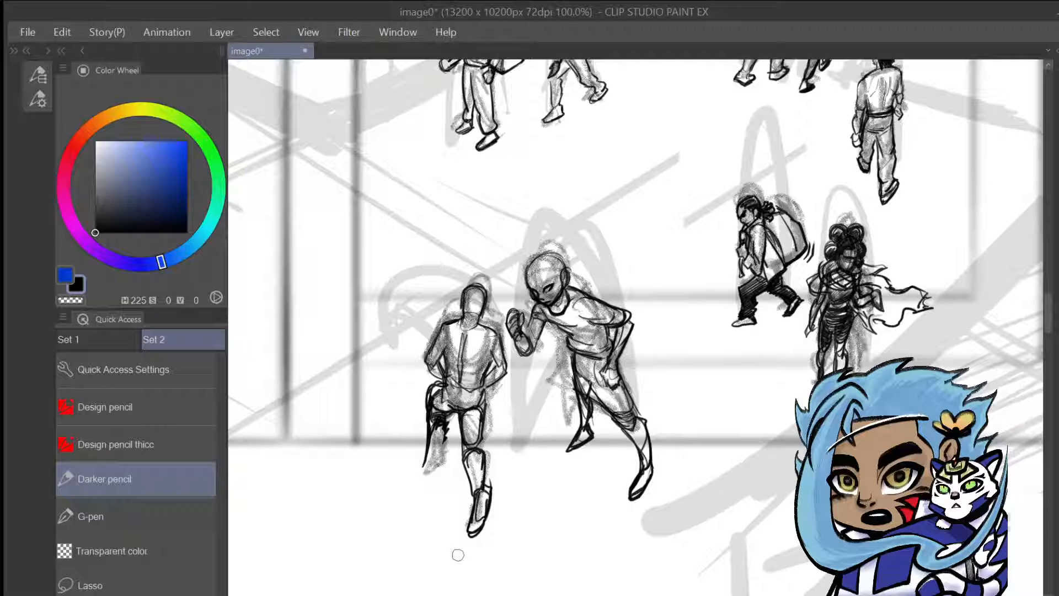
pyautogui.moveTo(446, 433)
pyautogui.mouseDown()
pyautogui.moveTo(440, 464)
pyautogui.moveTo(422, 476)
pyautogui.moveTo(441, 466)
pyautogui.moveTo(438, 433)
pyautogui.moveTo(445, 461)
pyautogui.mouseUp()
pyautogui.moveTo(440, 384)
pyautogui.mouseDown()
pyautogui.moveTo(428, 404)
pyautogui.moveTo(437, 389)
pyautogui.mouseUp()
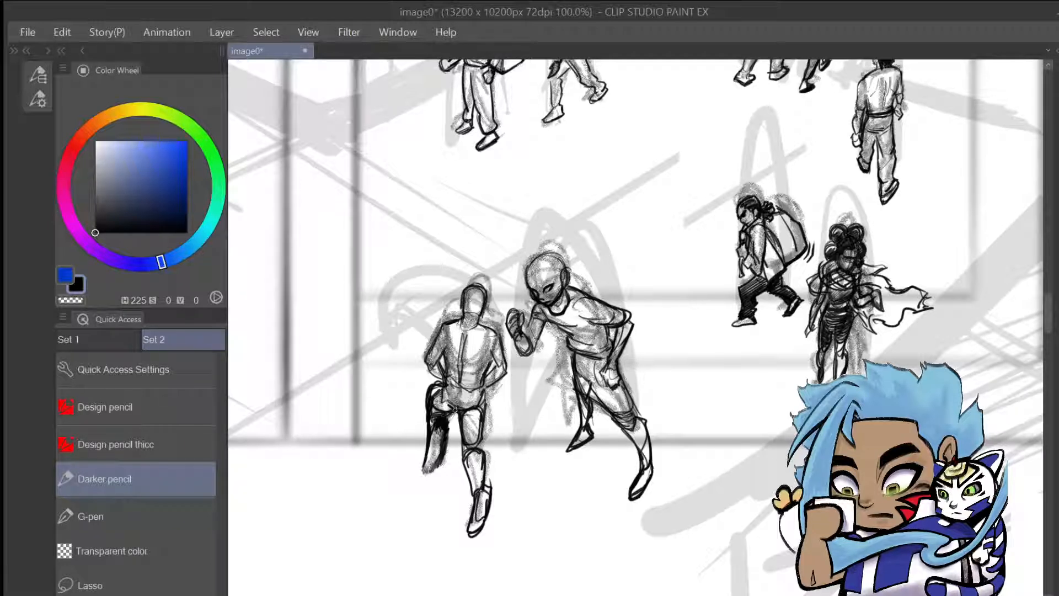
pyautogui.moveTo(488, 291)
pyautogui.mouseDown()
pyautogui.moveTo(477, 326)
pyautogui.moveTo(485, 304)
pyautogui.moveTo(462, 297)
pyautogui.moveTo(490, 295)
pyautogui.moveTo(461, 297)
pyautogui.moveTo(456, 330)
pyautogui.moveTo(441, 327)
pyautogui.moveTo(503, 345)
pyautogui.mouseUp()
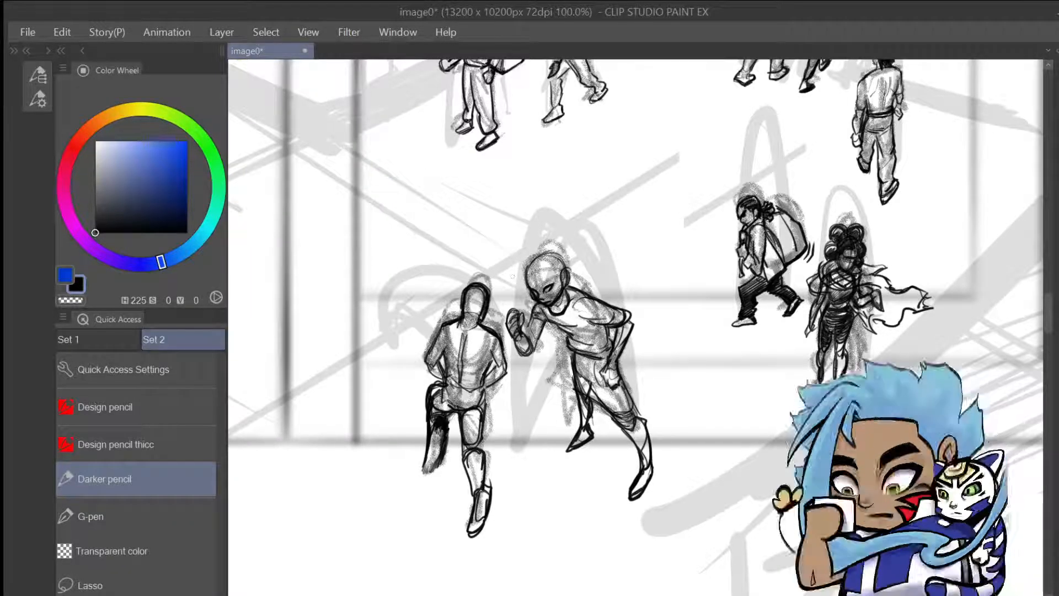
pyautogui.moveTo(506, 430)
pyautogui.mouseDown()
pyautogui.moveTo(518, 462)
pyautogui.moveTo(517, 491)
pyautogui.mouseUp()
pyautogui.hotkey('ctrl', 'z')
pyautogui.hotkey('ctrl', 'z')
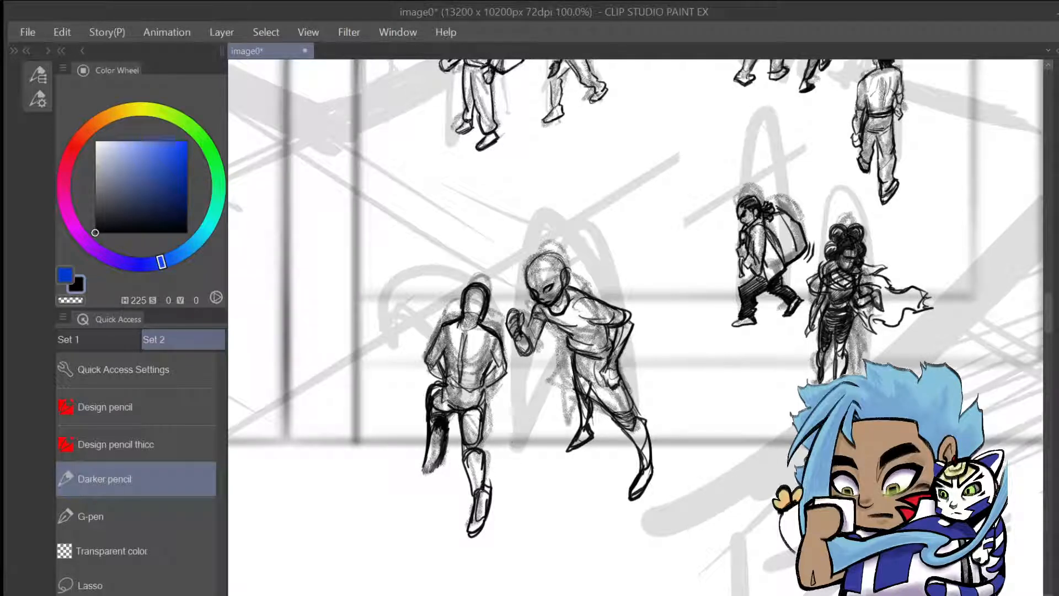
# Lasso the leaning figure, scale it down, and move it up over its grey sketch
pyautogui.click(117, 574)
pyautogui.moveTo(680, 409)
pyautogui.mouseDown()
pyautogui.moveTo(660, 533)
pyautogui.moveTo(507, 320)
pyautogui.moveTo(523, 244)
pyautogui.moveTo(688, 369)
pyautogui.moveTo(682, 475)
pyautogui.mouseUp()
pyautogui.click(678, 576)
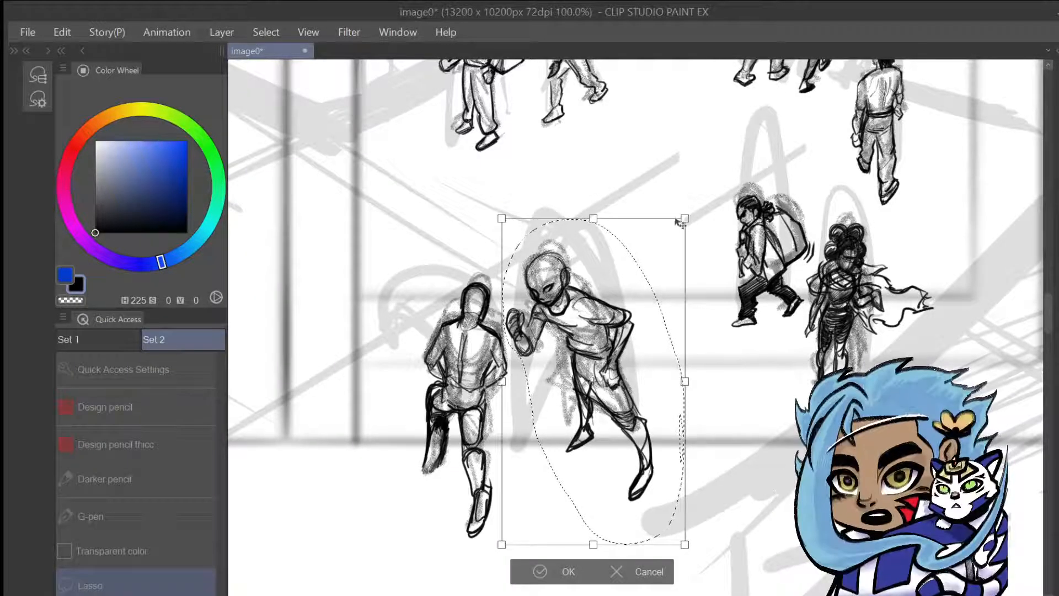
pyautogui.moveTo(684, 217); pyautogui.dragTo(659, 265)
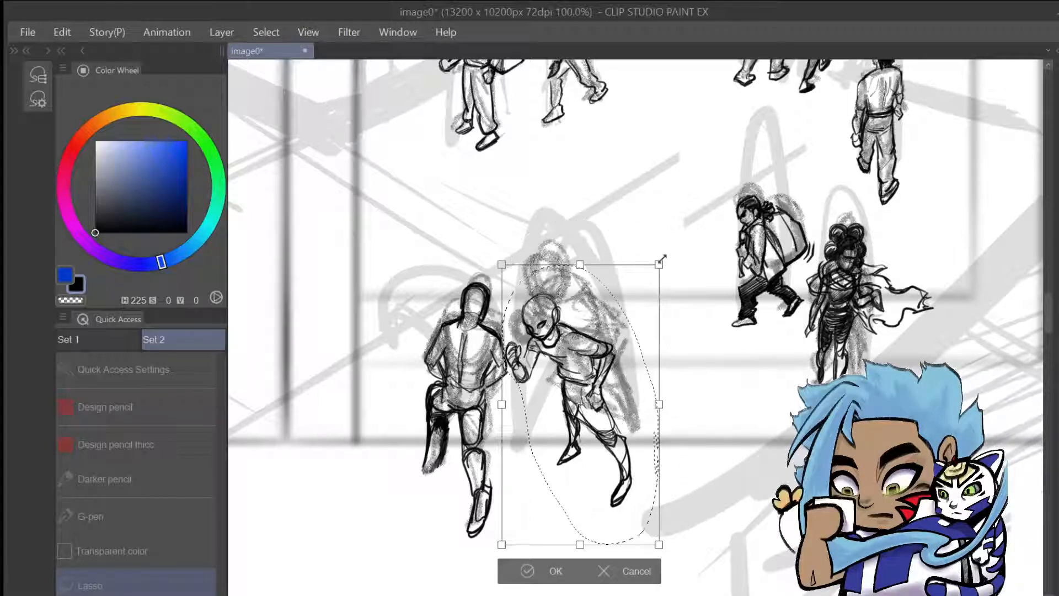
pyautogui.moveTo(631, 513); pyautogui.dragTo(638, 481)
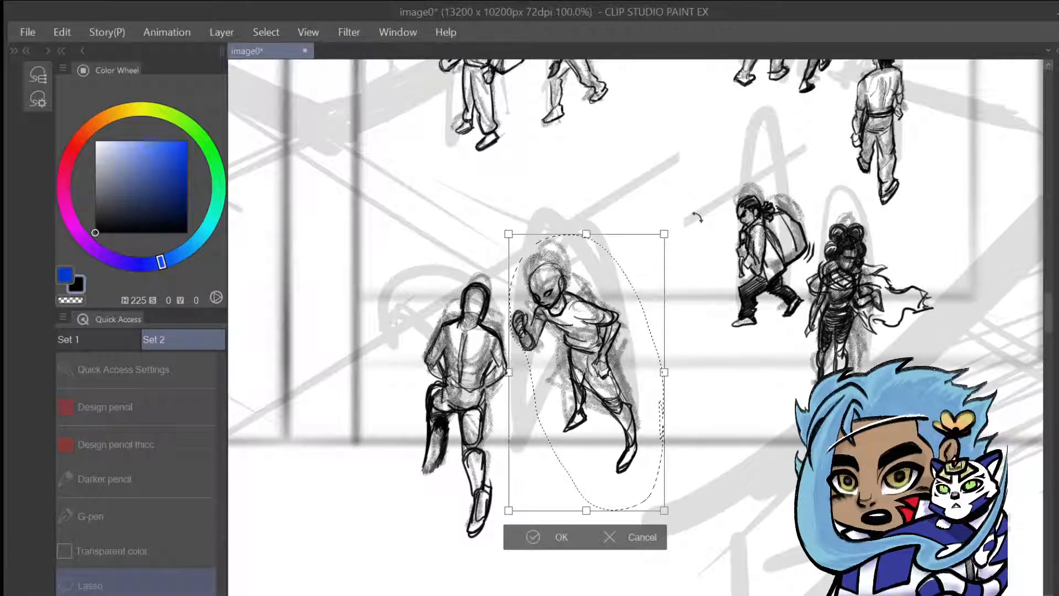
pyautogui.click(536, 538)
pyautogui.click(429, 524)
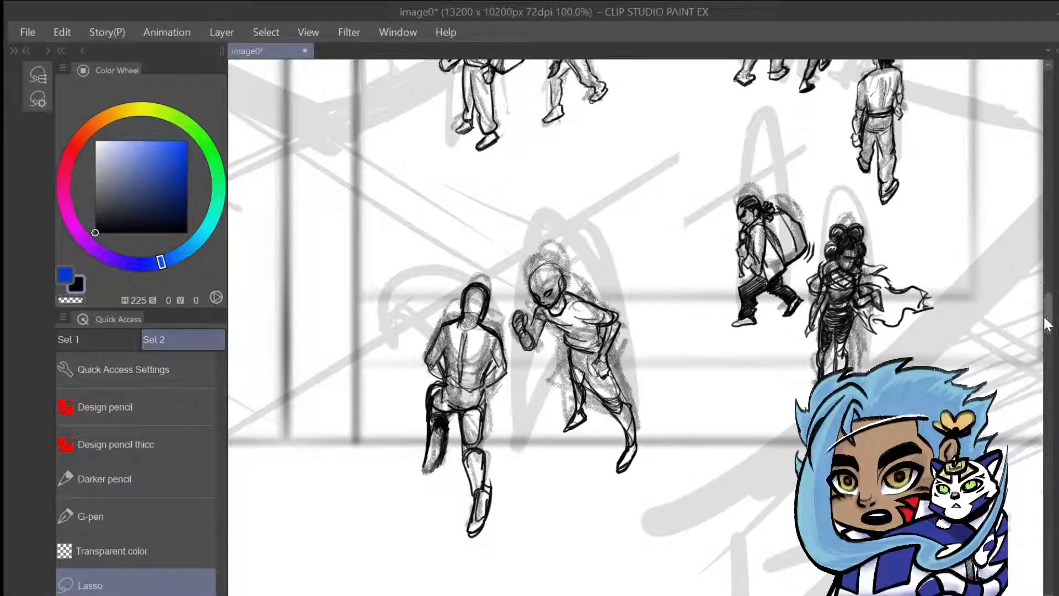
# Reselect the leaning figure, shrink it a little more, shift it up within its sketch and clear the selection
pyautogui.moveTo(1049, 325); pyautogui.dragTo(1049, 318)
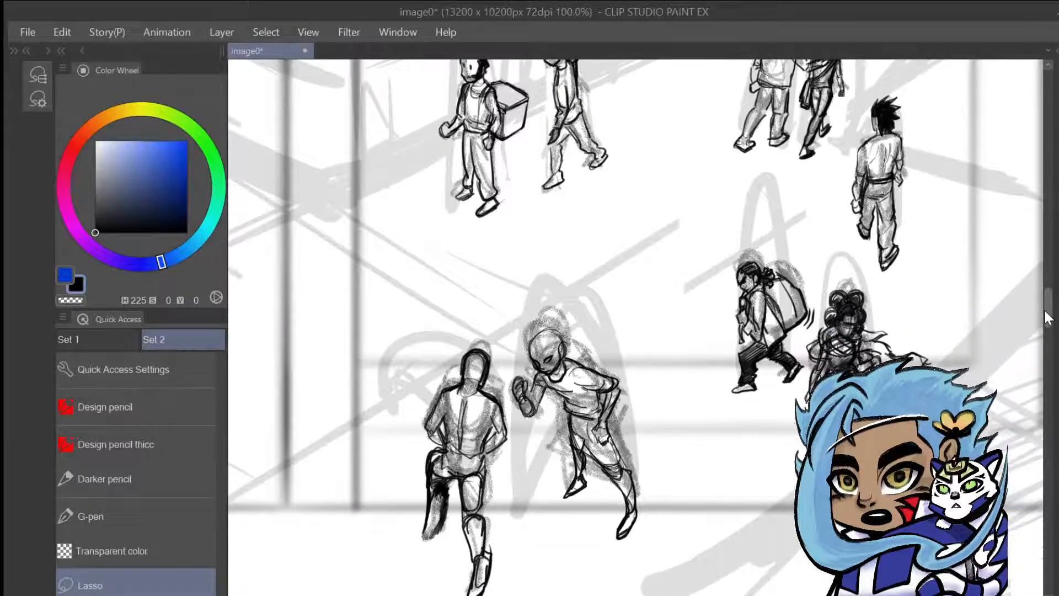
pyautogui.moveTo(655, 458)
pyautogui.mouseDown()
pyautogui.moveTo(650, 557)
pyautogui.moveTo(547, 480)
pyautogui.moveTo(519, 415)
pyautogui.moveTo(579, 300)
pyautogui.moveTo(671, 505)
pyautogui.mouseUp()
pyautogui.hotkey('ctrl', 't')
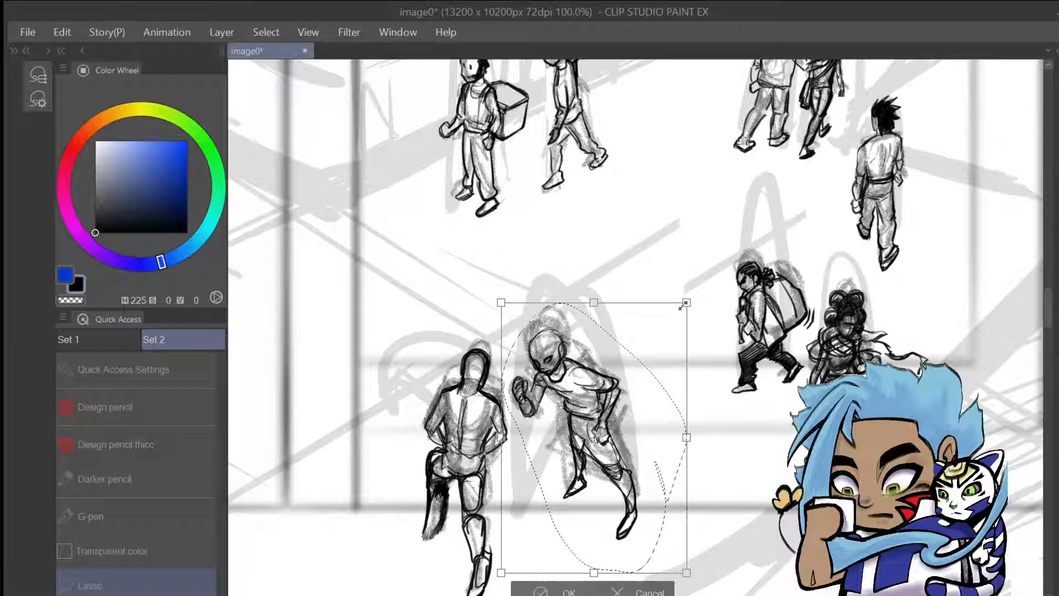
pyautogui.moveTo(685, 303); pyautogui.dragTo(657, 345)
pyautogui.moveTo(635, 415); pyautogui.dragTo(648, 378)
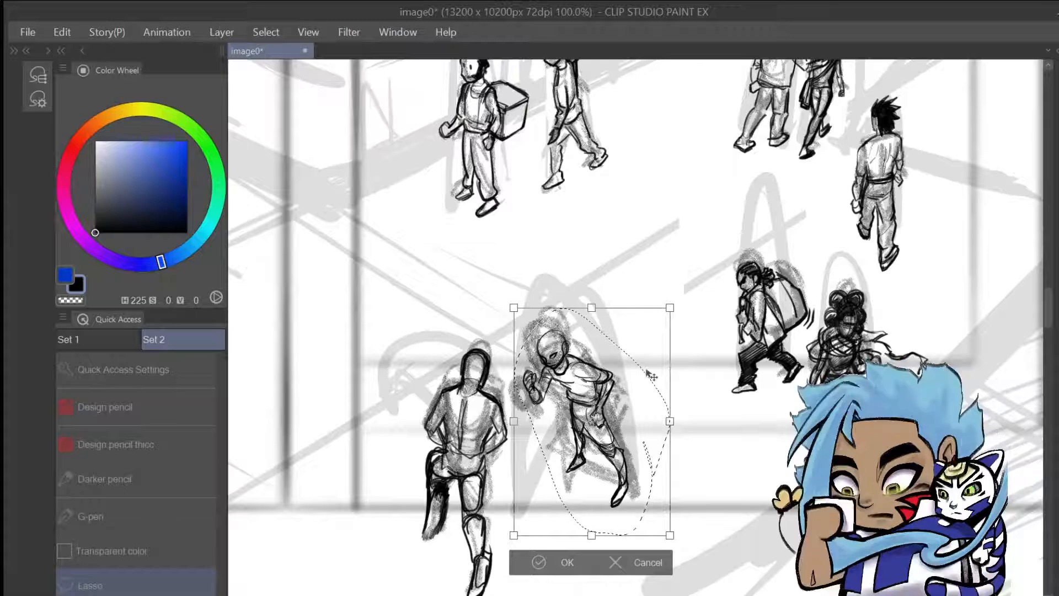
pyautogui.click(536, 569)
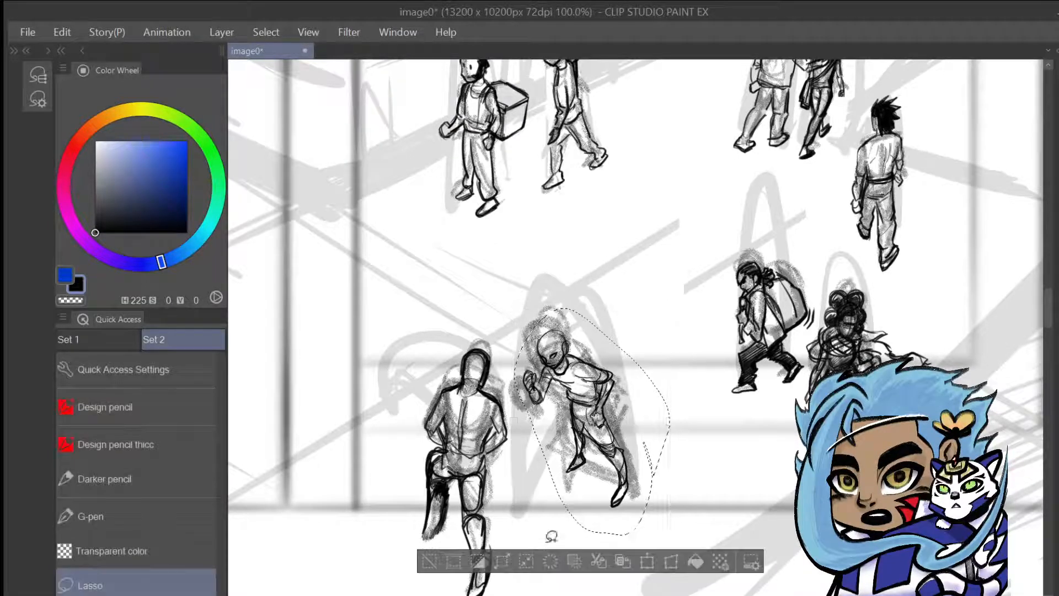
pyautogui.click(434, 563)
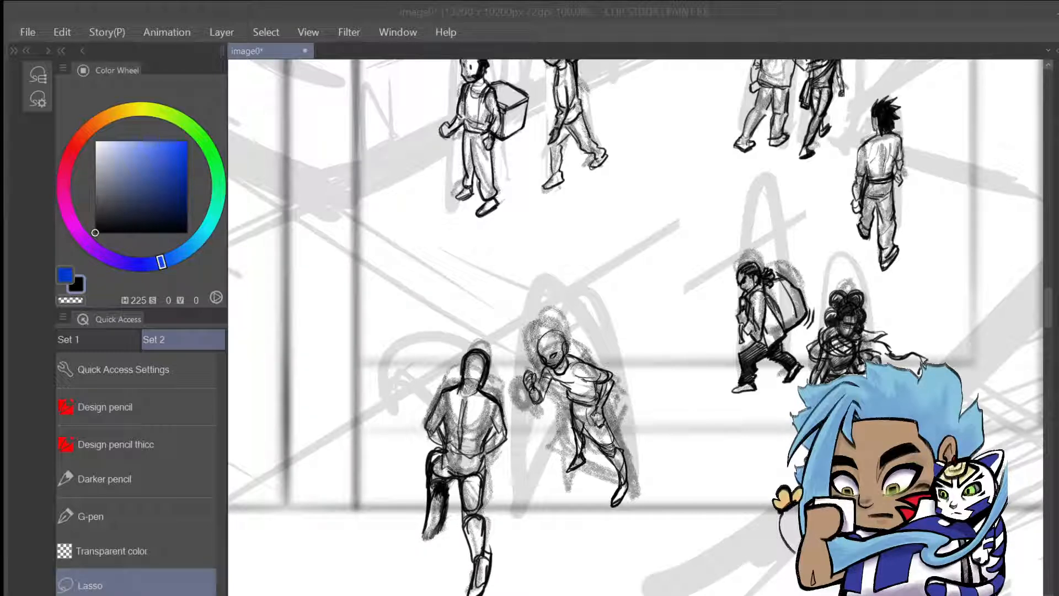
pyautogui.moveTo(590, 263); pyautogui.dragTo(604, 298)
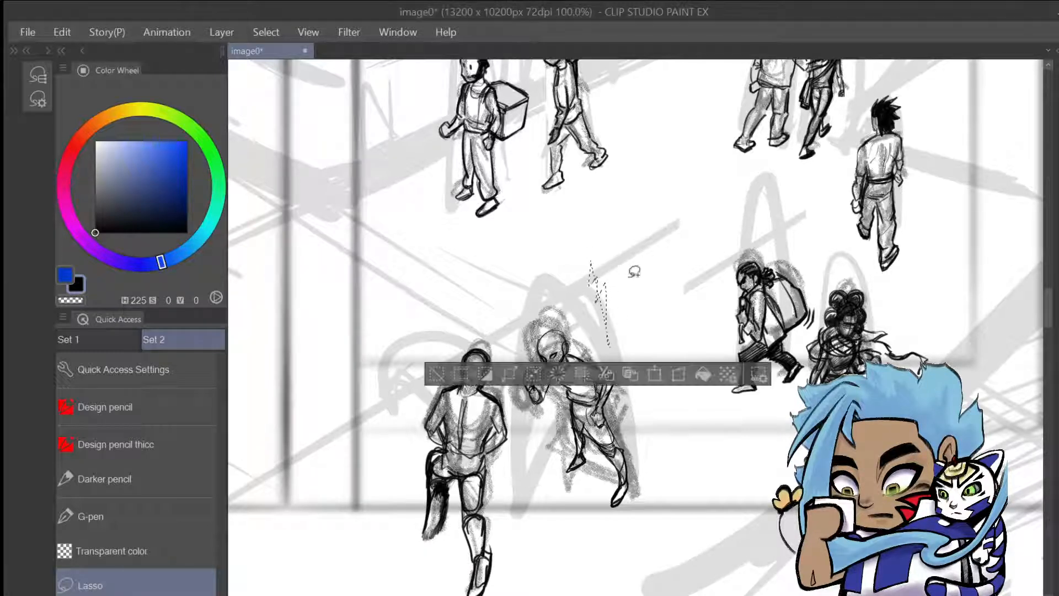
pyautogui.click(618, 218)
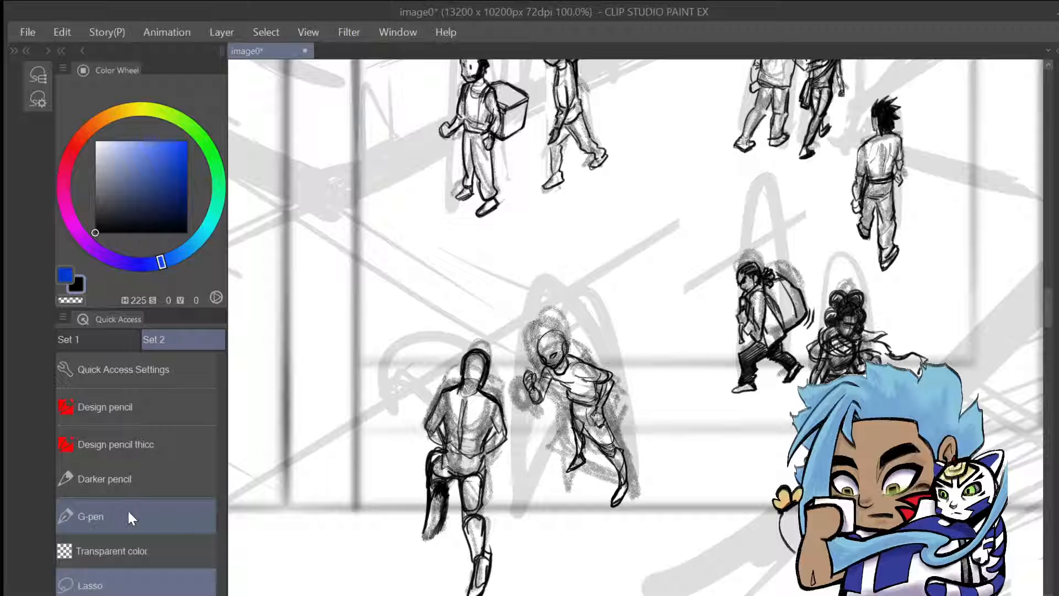
# With the Darker pencil, draw the head and neck of the outstretched-arm figure in the row of three walkers beside the panel border
pyautogui.click(122, 476)
pyautogui.moveTo(610, 325); pyautogui.dragTo(632, 374)
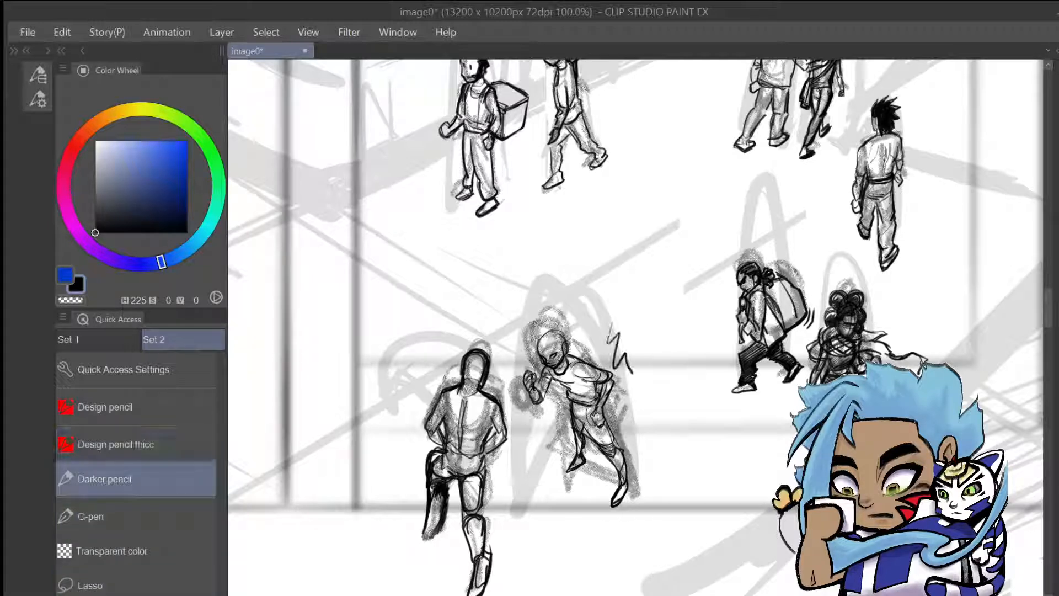
pyautogui.hotkey('ctrl', 'z')
pyautogui.scroll(3, 1049, 303)
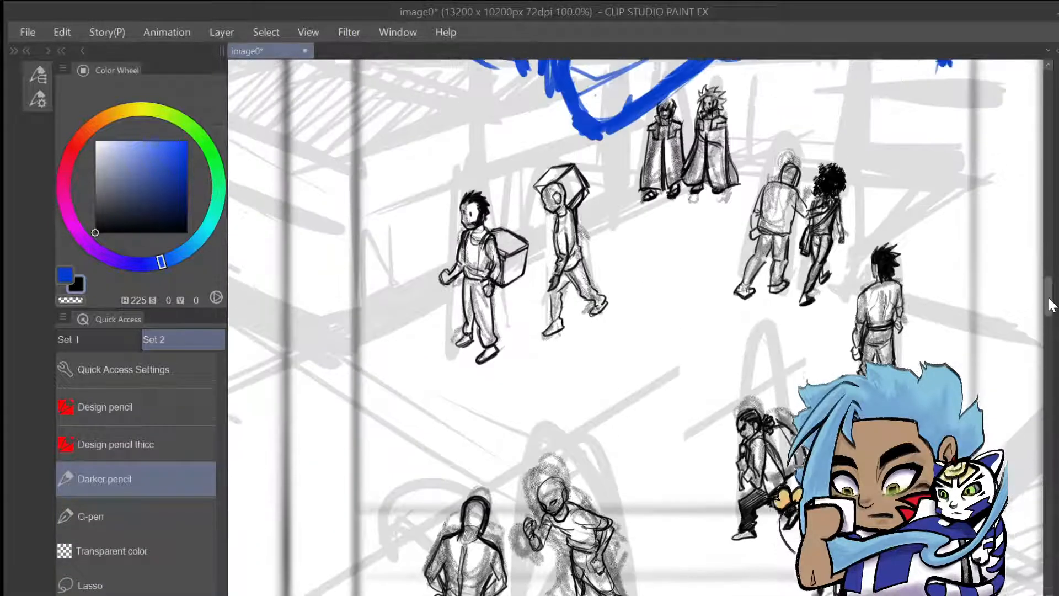
pyautogui.scroll(4, 1049, 303)
pyautogui.scroll(-5, 1050, 303)
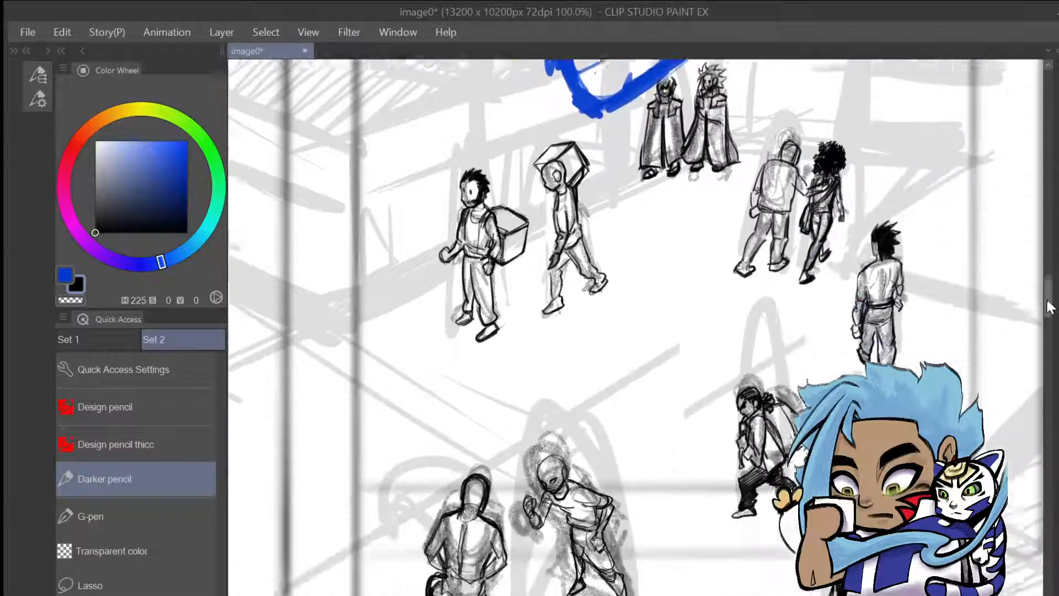
pyautogui.hscroll(-4, 1050, 306)
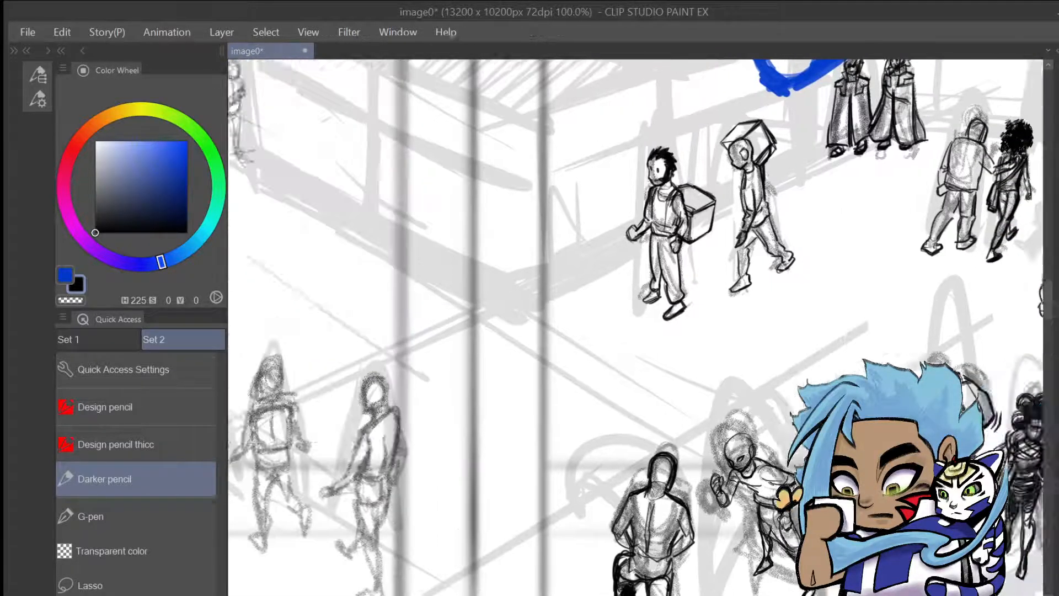
pyautogui.hscroll(-6, 1051, 303)
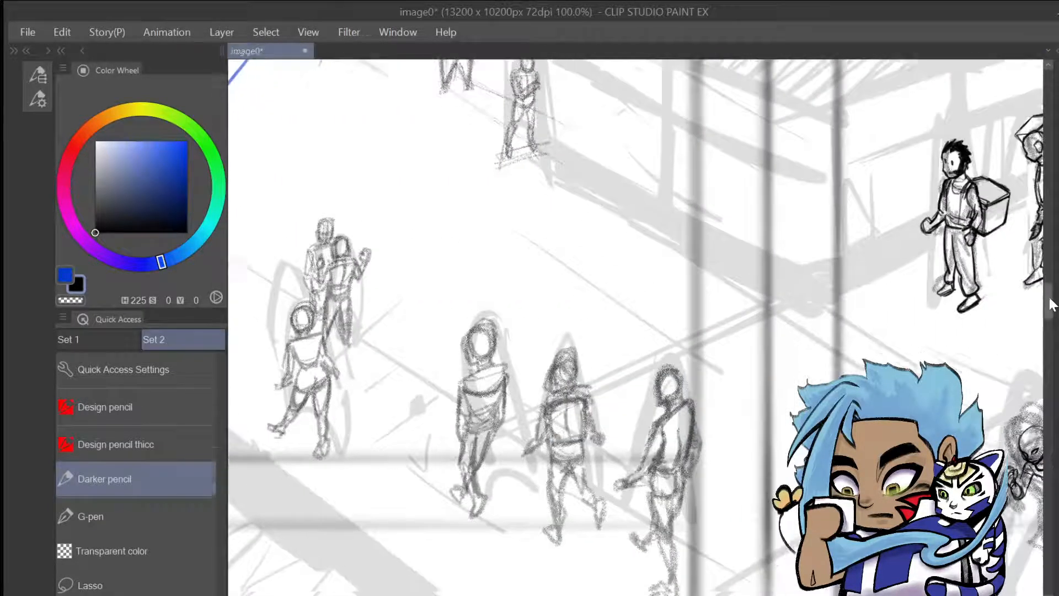
pyautogui.scroll(-2, 1051, 304)
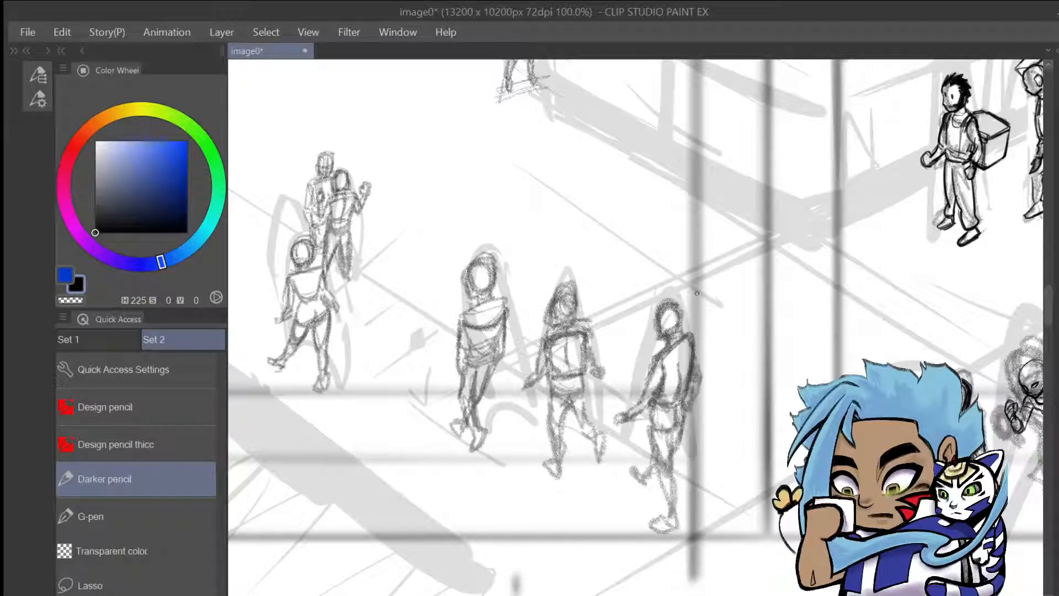
pyautogui.moveTo(659, 341); pyautogui.dragTo(672, 331)
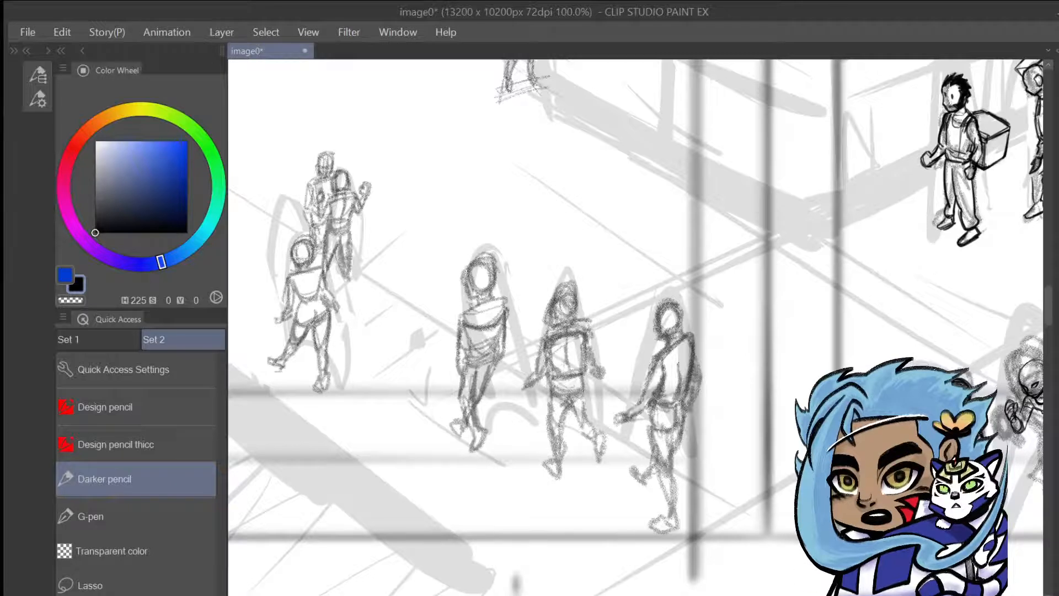
pyautogui.moveTo(661, 319)
pyautogui.mouseDown()
pyautogui.moveTo(655, 326)
pyautogui.moveTo(683, 307)
pyautogui.moveTo(664, 334)
pyautogui.mouseUp()
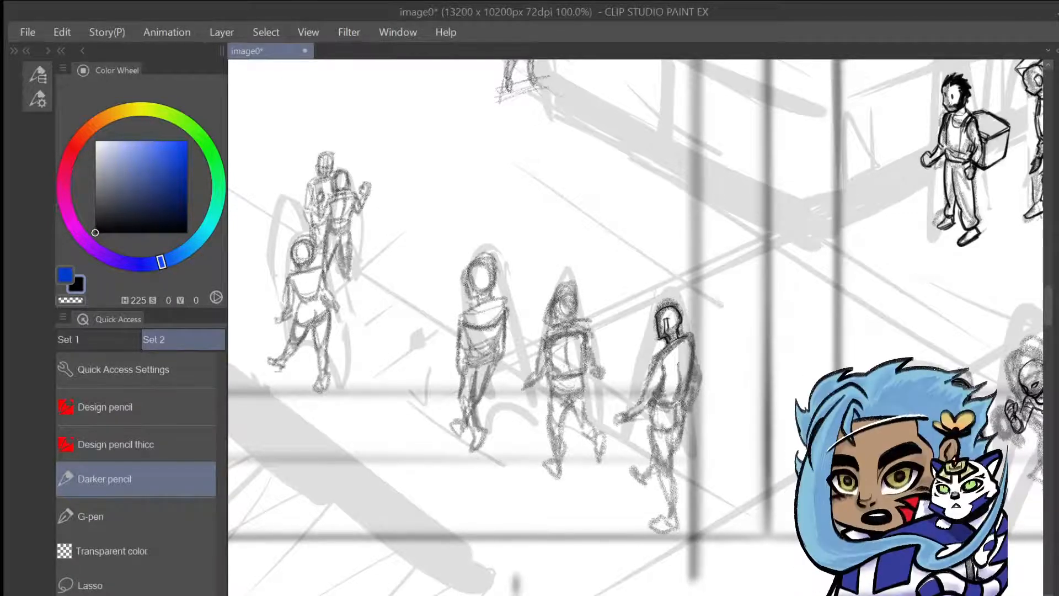
# Draw the same figure's shoulders and its forward arm with the open hand held out
pyautogui.moveTo(684, 337)
pyautogui.mouseDown()
pyautogui.moveTo(693, 352)
pyautogui.moveTo(656, 358)
pyautogui.moveTo(642, 405)
pyautogui.mouseUp()
pyautogui.moveTo(653, 366); pyautogui.dragTo(645, 398)
pyautogui.moveTo(662, 366)
pyautogui.mouseDown()
pyautogui.moveTo(650, 397)
pyautogui.moveTo(642, 404)
pyautogui.moveTo(644, 385)
pyautogui.moveTo(619, 414)
pyautogui.mouseUp()
pyautogui.hotkey('ctrl', 'z')
pyautogui.moveTo(621, 405)
pyautogui.mouseDown()
pyautogui.moveTo(608, 412)
pyautogui.moveTo(613, 422)
pyautogui.moveTo(640, 409)
pyautogui.moveTo(612, 405)
pyautogui.mouseUp()
pyautogui.hotkey('ctrl', 'z')
pyautogui.hotkey('ctrl', 'z')
pyautogui.hotkey('ctrl', 'z')
pyautogui.hotkey('ctrl', 'z')
pyautogui.moveTo(612, 406); pyautogui.dragTo(630, 414)
pyautogui.moveTo(653, 398); pyautogui.dragTo(636, 411)
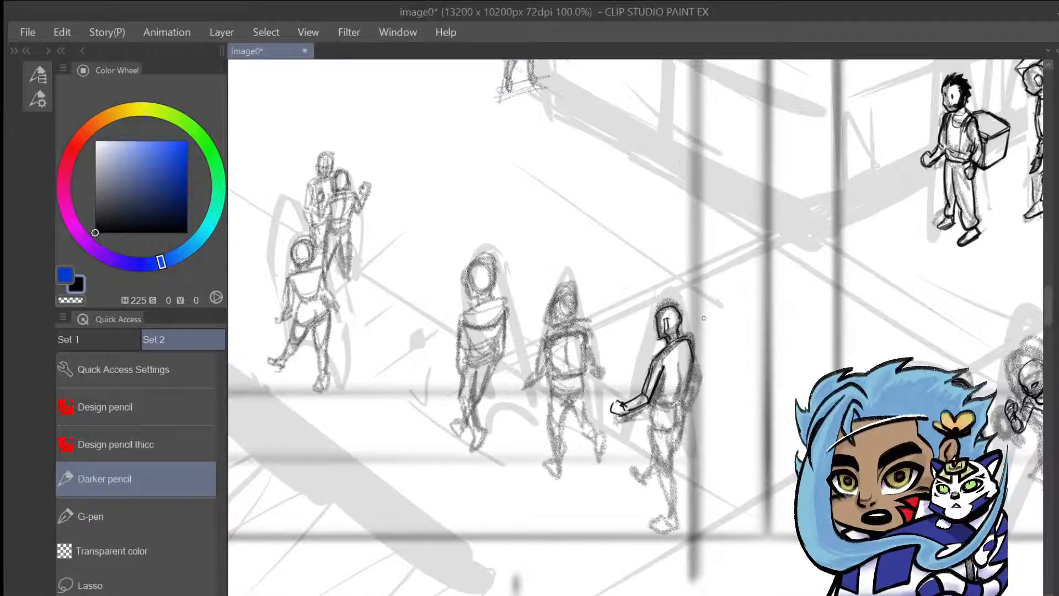
# Draw that figure's torso sides and waist, and outline the hips and upper thighs
pyautogui.moveTo(682, 354)
pyautogui.mouseDown()
pyautogui.moveTo(662, 368)
pyautogui.moveTo(675, 368)
pyautogui.moveTo(680, 383)
pyautogui.moveTo(658, 397)
pyautogui.moveTo(692, 352)
pyautogui.moveTo(694, 375)
pyautogui.moveTo(657, 420)
pyautogui.moveTo(650, 409)
pyautogui.mouseUp()
pyautogui.moveTo(655, 401)
pyautogui.mouseDown()
pyautogui.moveTo(674, 406)
pyautogui.moveTo(685, 393)
pyautogui.mouseUp()
pyautogui.moveTo(667, 405)
pyautogui.mouseDown()
pyautogui.moveTo(682, 393)
pyautogui.moveTo(675, 405)
pyautogui.mouseUp()
pyautogui.moveTo(651, 409)
pyautogui.mouseDown()
pyautogui.moveTo(680, 402)
pyautogui.moveTo(650, 415)
pyautogui.moveTo(649, 438)
pyautogui.mouseUp()
pyautogui.moveTo(674, 409); pyautogui.dragTo(669, 428)
pyautogui.moveTo(652, 431); pyautogui.dragTo(684, 423)
pyautogui.moveTo(678, 413)
pyautogui.mouseDown()
pyautogui.moveTo(668, 435)
pyautogui.moveTo(680, 423)
pyautogui.mouseUp()
pyautogui.moveTo(663, 429); pyautogui.dragTo(684, 412)
pyautogui.moveTo(668, 428); pyautogui.dragTo(678, 424)
pyautogui.moveTo(682, 413)
pyautogui.mouseDown()
pyautogui.moveTo(655, 466)
pyautogui.moveTo(676, 435)
pyautogui.mouseUp()
pyautogui.moveTo(682, 414); pyautogui.dragTo(672, 430)
# Draw the same figure's front lower leg from the knee down, with its foot
pyautogui.moveTo(670, 434); pyautogui.dragTo(669, 468)
pyautogui.moveTo(657, 466)
pyautogui.mouseDown()
pyautogui.moveTo(671, 460)
pyautogui.moveTo(664, 477)
pyautogui.mouseUp()
pyautogui.moveTo(655, 460); pyautogui.dragTo(659, 480)
pyautogui.moveTo(657, 477); pyautogui.dragTo(669, 509)
pyautogui.moveTo(672, 505); pyautogui.dragTo(665, 518)
pyautogui.moveTo(679, 481)
pyautogui.mouseDown()
pyautogui.moveTo(671, 529)
pyautogui.moveTo(668, 487)
pyautogui.mouseUp()
pyautogui.moveTo(679, 505)
pyautogui.mouseDown()
pyautogui.moveTo(665, 527)
pyautogui.moveTo(668, 517)
pyautogui.moveTo(650, 524)
pyautogui.moveTo(682, 532)
pyautogui.moveTo(653, 531)
pyautogui.mouseUp()
pyautogui.moveTo(678, 525); pyautogui.dragTo(683, 533)
# Draw the same figure's lifted rear leg with its foot behind the standing leg
pyautogui.moveTo(682, 419); pyautogui.dragTo(656, 499)
pyautogui.moveTo(656, 469); pyautogui.dragTo(652, 493)
pyautogui.hotkey('ctrl', 'z')
pyautogui.hotkey('ctrl', 'z')
pyautogui.hotkey('ctrl', 'z')
pyautogui.moveTo(685, 424)
pyautogui.mouseDown()
pyautogui.moveTo(673, 455)
pyautogui.moveTo(669, 435)
pyautogui.moveTo(640, 462)
pyautogui.moveTo(644, 476)
pyautogui.moveTo(627, 479)
pyautogui.moveTo(648, 490)
pyautogui.mouseUp()
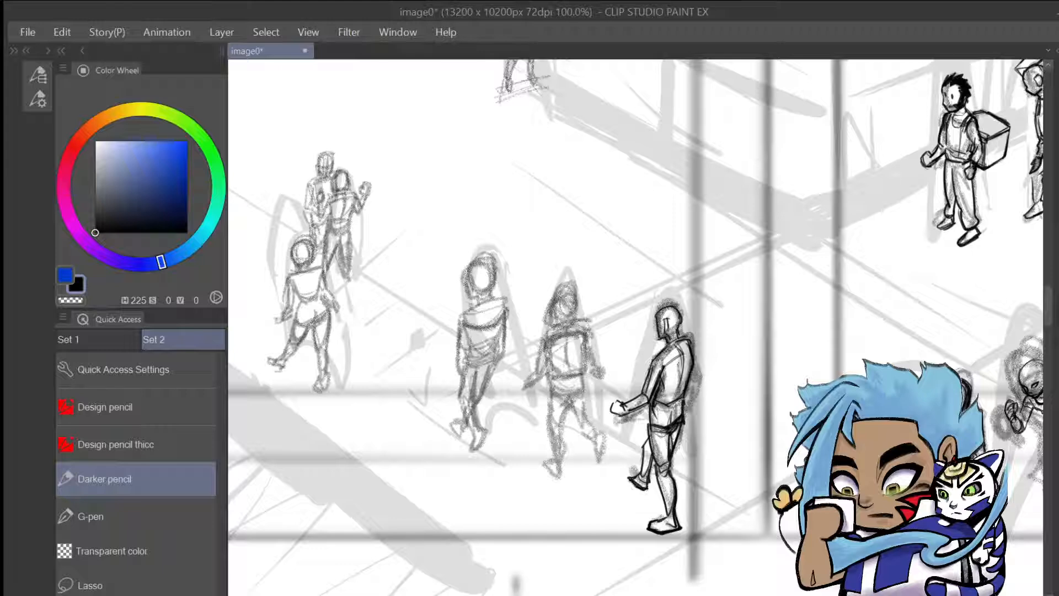
# Touch up the standing leg and foot, and thicken the lines of the forward arm, chest and back
pyautogui.moveTo(675, 435)
pyautogui.mouseDown()
pyautogui.moveTo(669, 443)
pyautogui.moveTo(675, 433)
pyautogui.mouseUp()
pyautogui.moveTo(660, 521); pyautogui.dragTo(650, 528)
pyautogui.moveTo(652, 375); pyautogui.dragTo(645, 389)
pyautogui.moveTo(648, 377); pyautogui.dragTo(641, 395)
pyautogui.moveTo(666, 347); pyautogui.dragTo(650, 369)
pyautogui.moveTo(671, 344)
pyautogui.mouseDown()
pyautogui.moveTo(648, 371)
pyautogui.moveTo(696, 369)
pyautogui.moveTo(687, 404)
pyautogui.mouseUp()
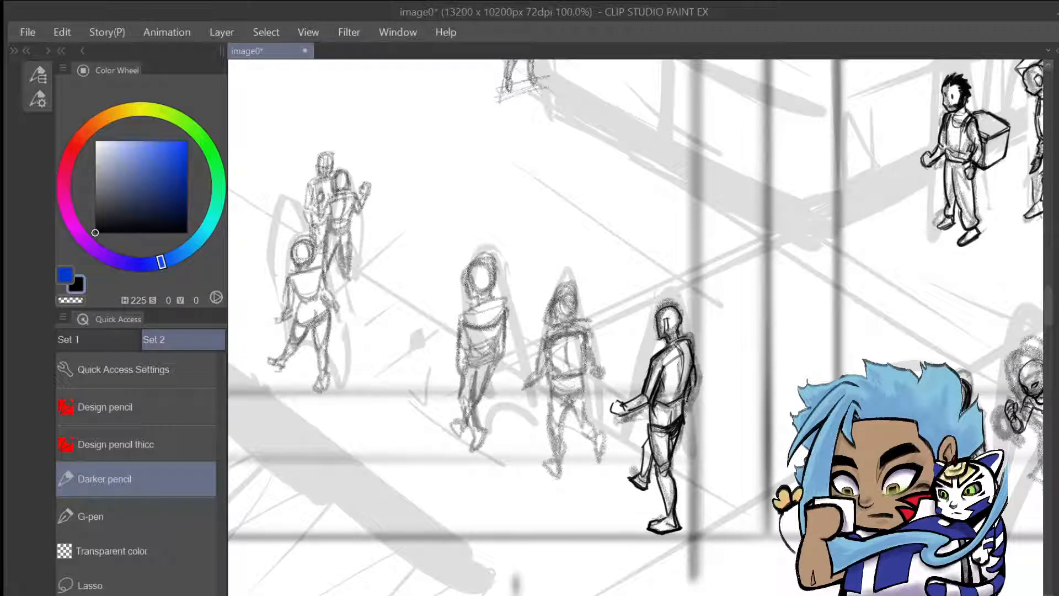
# Draw the figure's arm hanging down at its back and a small bag held in that hand
pyautogui.moveTo(696, 368); pyautogui.dragTo(688, 412)
pyautogui.moveTo(698, 373); pyautogui.dragTo(685, 432)
pyautogui.moveTo(684, 410)
pyautogui.mouseDown()
pyautogui.moveTo(696, 449)
pyautogui.moveTo(688, 432)
pyautogui.moveTo(675, 457)
pyautogui.moveTo(697, 461)
pyautogui.moveTo(695, 413)
pyautogui.moveTo(699, 458)
pyautogui.mouseUp()
pyautogui.moveTo(698, 459); pyautogui.dragTo(683, 461)
pyautogui.moveTo(691, 411); pyautogui.dragTo(697, 423)
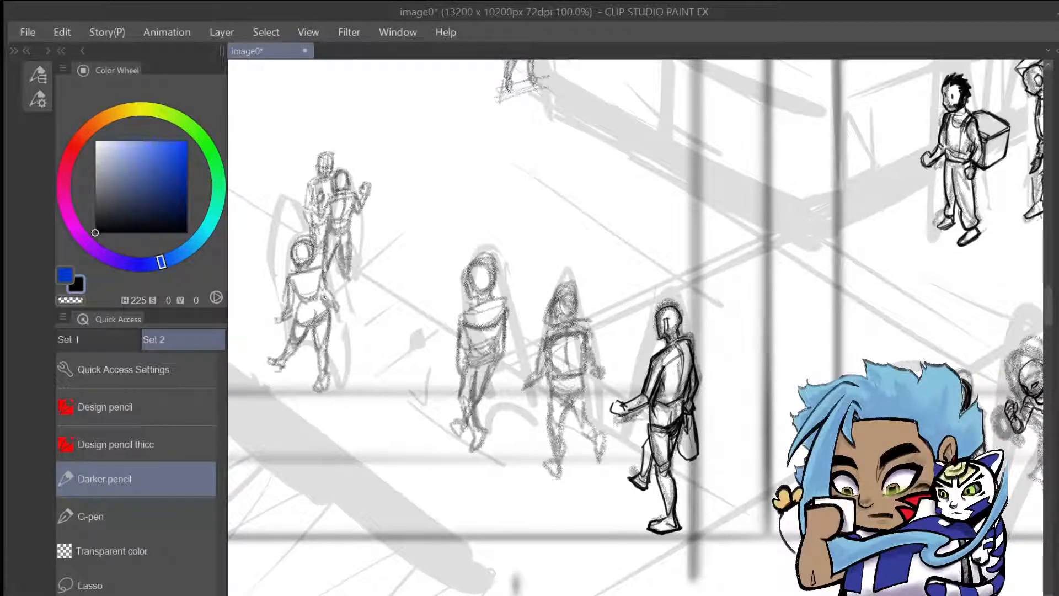
# Draw the head, shoulders, torso and both arms of the middle walker over its grey sketch
pyautogui.moveTo(556, 320)
pyautogui.mouseDown()
pyautogui.moveTo(568, 297)
pyautogui.moveTo(568, 317)
pyautogui.moveTo(577, 316)
pyautogui.moveTo(549, 333)
pyautogui.moveTo(582, 331)
pyautogui.moveTo(544, 347)
pyautogui.moveTo(582, 339)
pyautogui.moveTo(551, 364)
pyautogui.mouseUp()
pyautogui.hotkey('ctrl', 'z')
pyautogui.hotkey('ctrl', 'z')
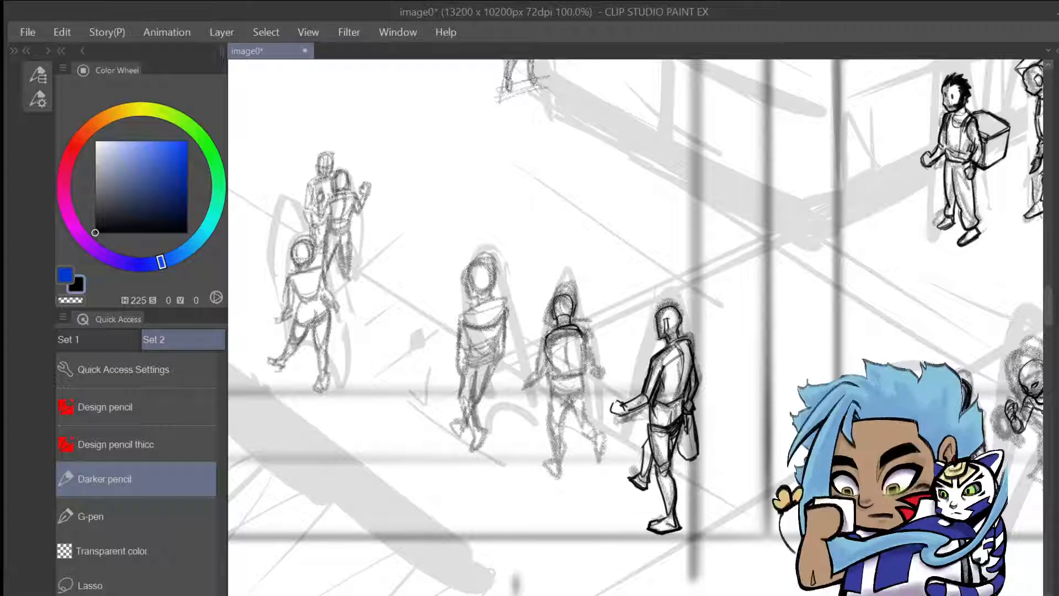
pyautogui.moveTo(568, 327)
pyautogui.mouseDown()
pyautogui.moveTo(571, 348)
pyautogui.moveTo(554, 353)
pyautogui.moveTo(553, 390)
pyautogui.mouseUp()
pyautogui.moveTo(550, 353); pyautogui.dragTo(552, 380)
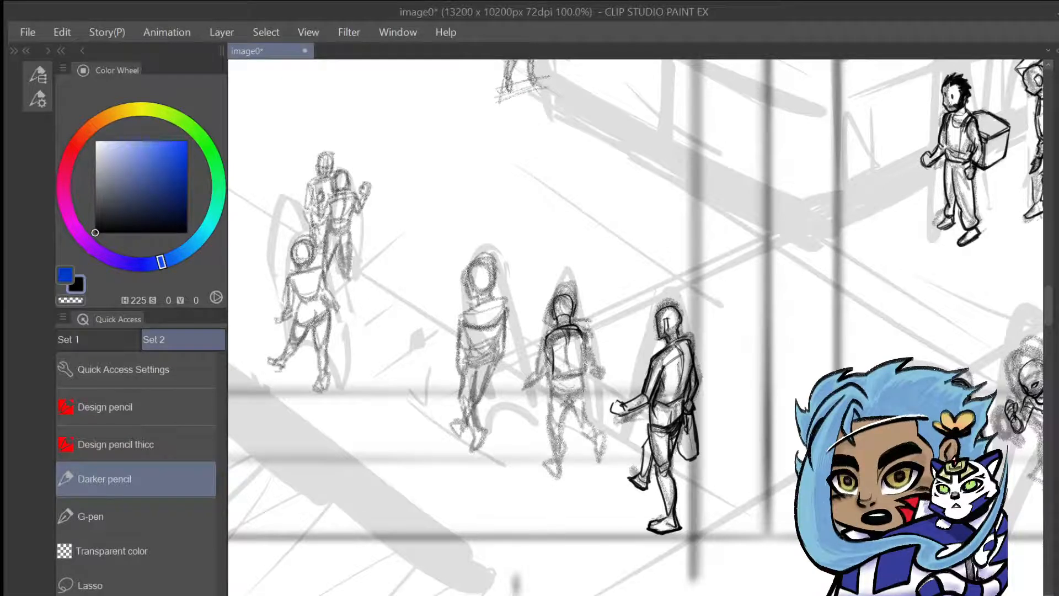
pyautogui.moveTo(585, 335)
pyautogui.mouseDown()
pyautogui.moveTo(577, 375)
pyautogui.moveTo(552, 373)
pyautogui.moveTo(550, 386)
pyautogui.moveTo(581, 375)
pyautogui.mouseUp()
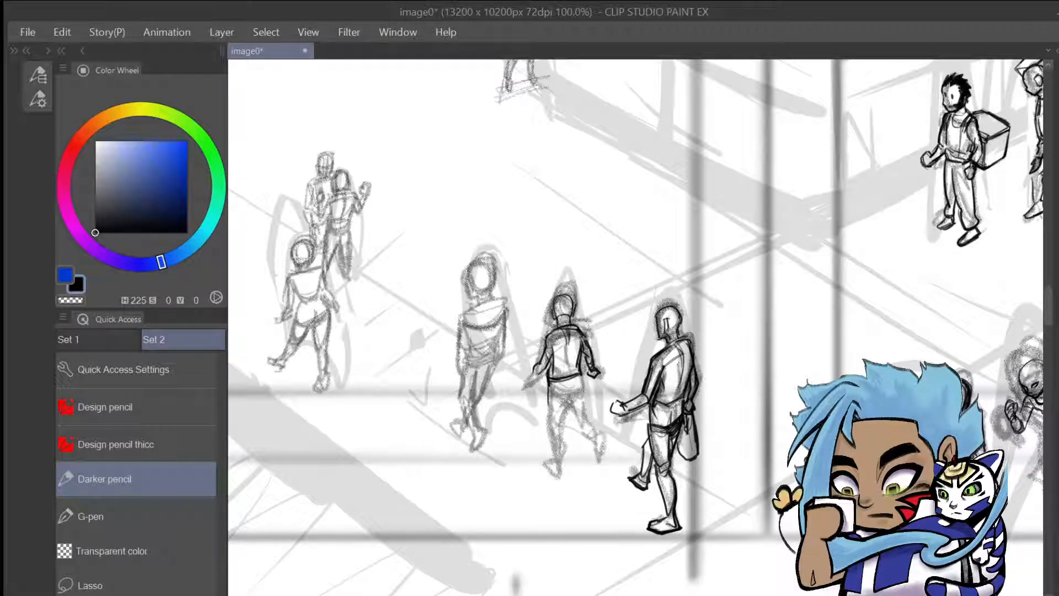
# Draw the middle walker's hips and supporting leg, with its foot
pyautogui.moveTo(571, 399)
pyautogui.mouseDown()
pyautogui.moveTo(557, 446)
pyautogui.moveTo(544, 428)
pyautogui.mouseUp()
pyautogui.moveTo(568, 412); pyautogui.dragTo(546, 458)
pyautogui.moveTo(565, 438); pyautogui.dragTo(558, 466)
pyautogui.moveTo(560, 452)
pyautogui.mouseDown()
pyautogui.moveTo(544, 466)
pyautogui.moveTo(558, 473)
pyautogui.moveTo(545, 465)
pyautogui.moveTo(550, 477)
pyautogui.mouseUp()
pyautogui.moveTo(550, 460); pyautogui.dragTo(543, 469)
# Draw the middle walker's second leg with its lifted foot, and add the hand at the end of its forearm
pyautogui.moveTo(567, 410); pyautogui.dragTo(588, 433)
pyautogui.moveTo(580, 386)
pyautogui.mouseDown()
pyautogui.moveTo(586, 414)
pyautogui.moveTo(585, 394)
pyautogui.mouseUp()
pyautogui.moveTo(586, 412); pyautogui.dragTo(590, 431)
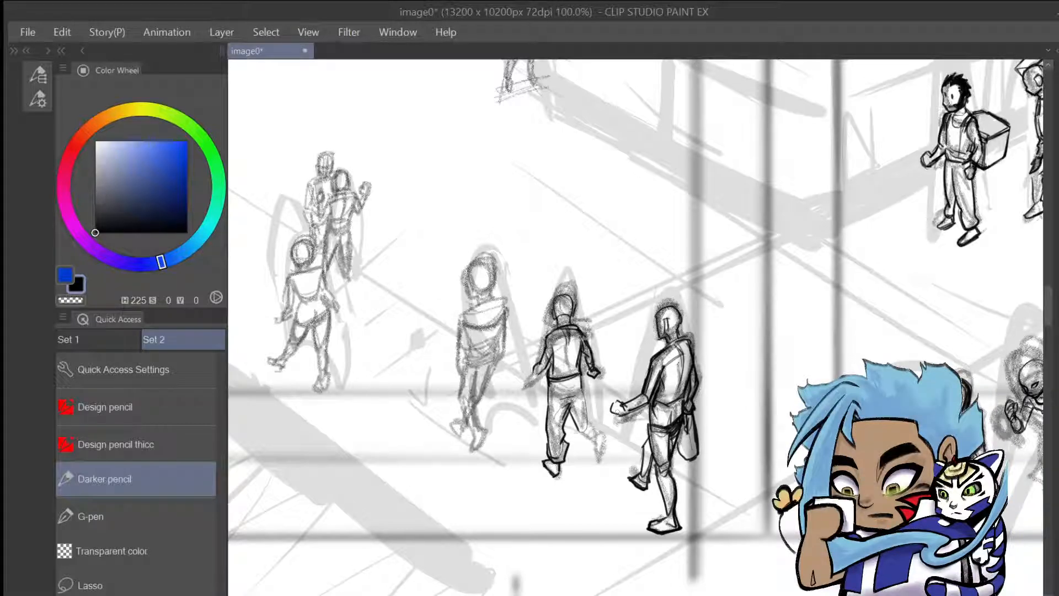
pyautogui.moveTo(569, 406); pyautogui.dragTo(580, 431)
pyautogui.moveTo(579, 389)
pyautogui.mouseDown()
pyautogui.moveTo(592, 426)
pyautogui.moveTo(579, 431)
pyautogui.moveTo(598, 444)
pyautogui.moveTo(606, 432)
pyautogui.moveTo(598, 466)
pyautogui.moveTo(593, 441)
pyautogui.mouseUp()
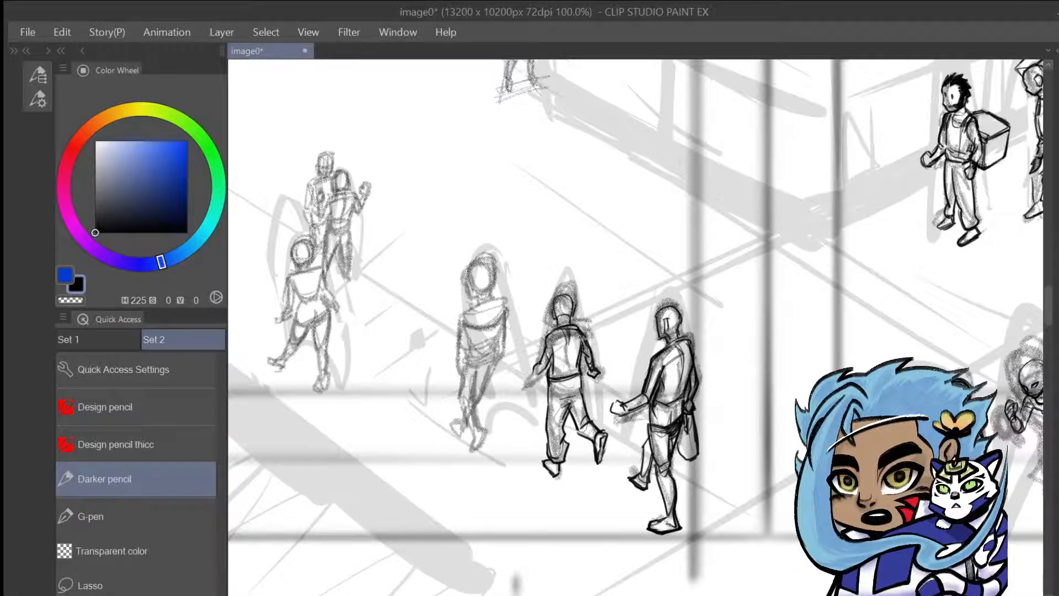
pyautogui.moveTo(530, 377)
pyautogui.mouseDown()
pyautogui.moveTo(543, 371)
pyautogui.moveTo(524, 386)
pyautogui.moveTo(537, 382)
pyautogui.mouseUp()
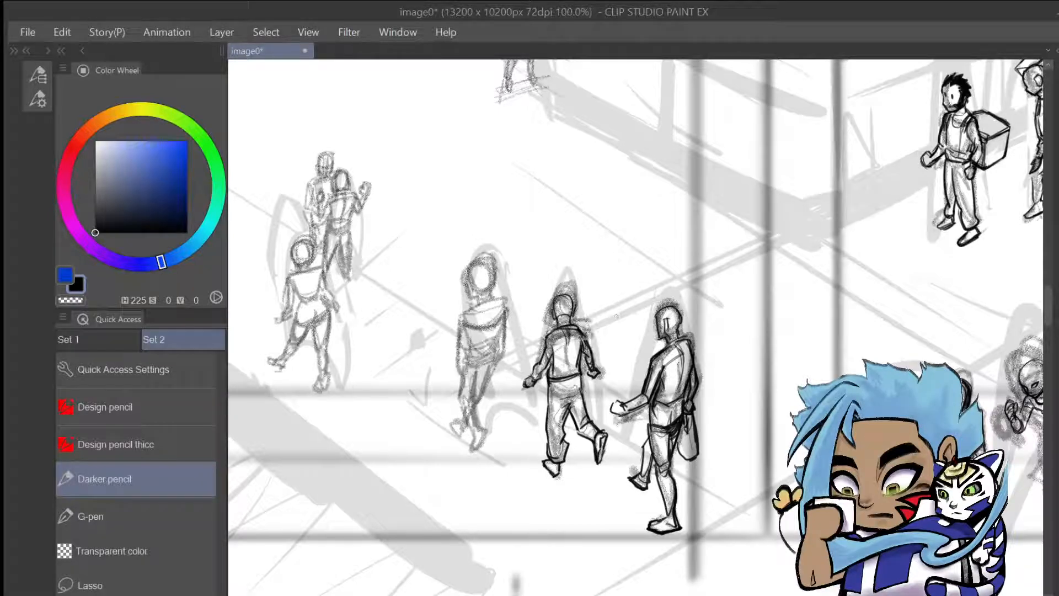
# Finish the middle walker's forearm and hand, then lasso the head and adjust its fit on the neck
pyautogui.moveTo(552, 359); pyautogui.dragTo(544, 373)
pyautogui.moveTo(549, 365); pyautogui.dragTo(536, 378)
pyautogui.click(105, 587)
pyautogui.moveTo(558, 280)
pyautogui.mouseDown()
pyautogui.moveTo(579, 317)
pyautogui.moveTo(560, 321)
pyautogui.moveTo(549, 283)
pyautogui.mouseUp()
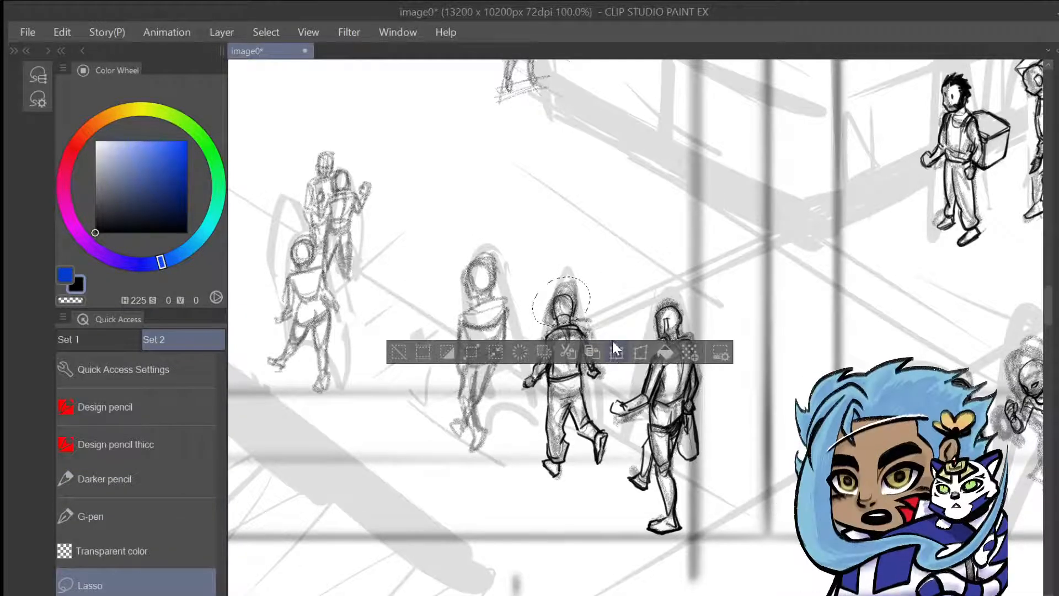
pyautogui.click(616, 352)
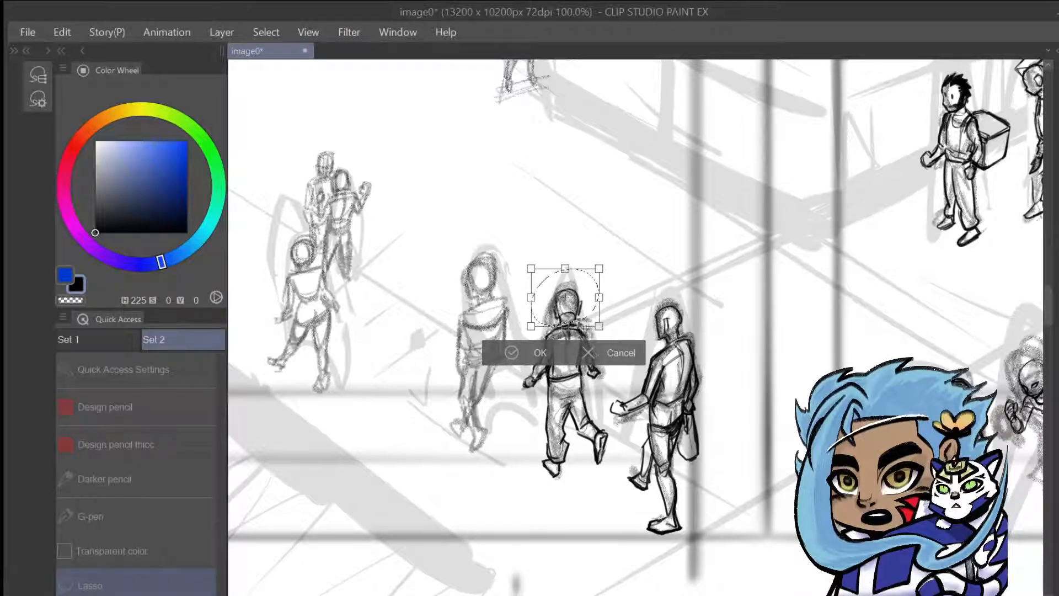
pyautogui.moveTo(586, 318); pyautogui.dragTo(585, 321)
pyautogui.click(516, 357)
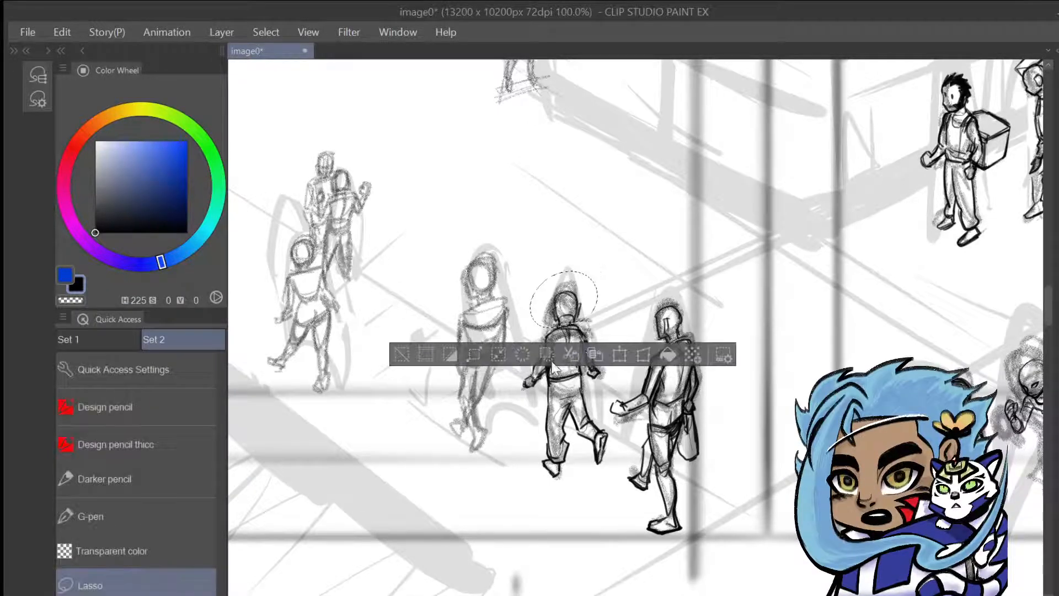
pyautogui.click(399, 352)
# Lasso the whole middle walker, scale it down and position it over the upper part of its grey sketch
pyautogui.moveTo(554, 251)
pyautogui.mouseDown()
pyautogui.moveTo(516, 358)
pyautogui.moveTo(513, 425)
pyautogui.moveTo(521, 464)
pyautogui.moveTo(569, 490)
pyautogui.moveTo(606, 471)
pyautogui.moveTo(613, 444)
pyautogui.moveTo(602, 382)
pyautogui.moveTo(613, 322)
pyautogui.moveTo(568, 260)
pyautogui.moveTo(585, 318)
pyautogui.mouseUp()
pyautogui.click(614, 521)
pyautogui.moveTo(577, 443); pyautogui.dragTo(594, 432)
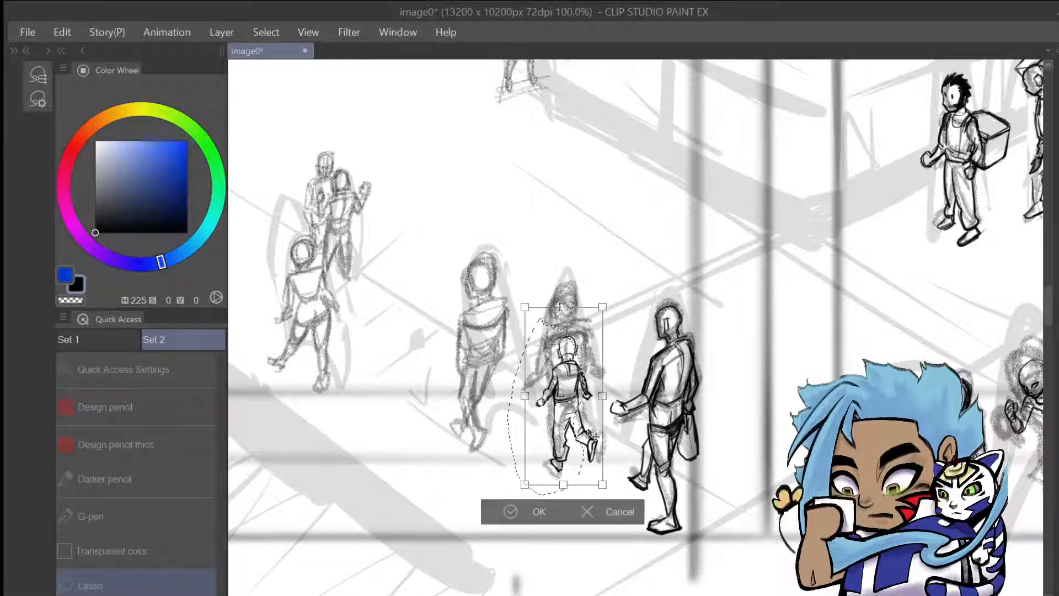
pyautogui.moveTo(603, 307); pyautogui.dragTo(625, 293)
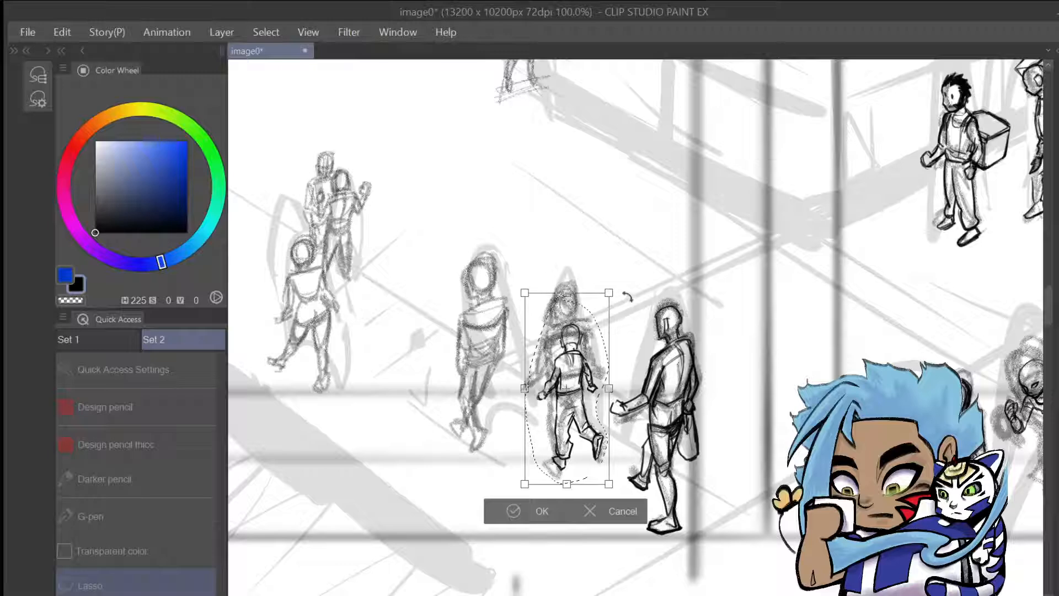
pyautogui.moveTo(599, 450); pyautogui.dragTo(592, 439)
pyautogui.moveTo(563, 386); pyautogui.dragTo(561, 370)
pyautogui.click(505, 485)
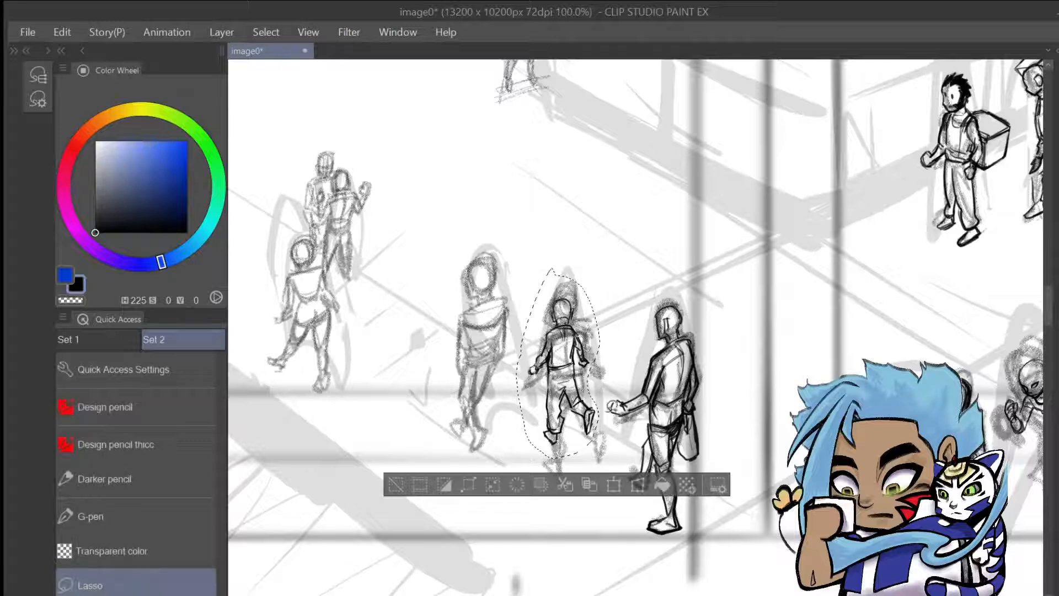
pyautogui.click(391, 487)
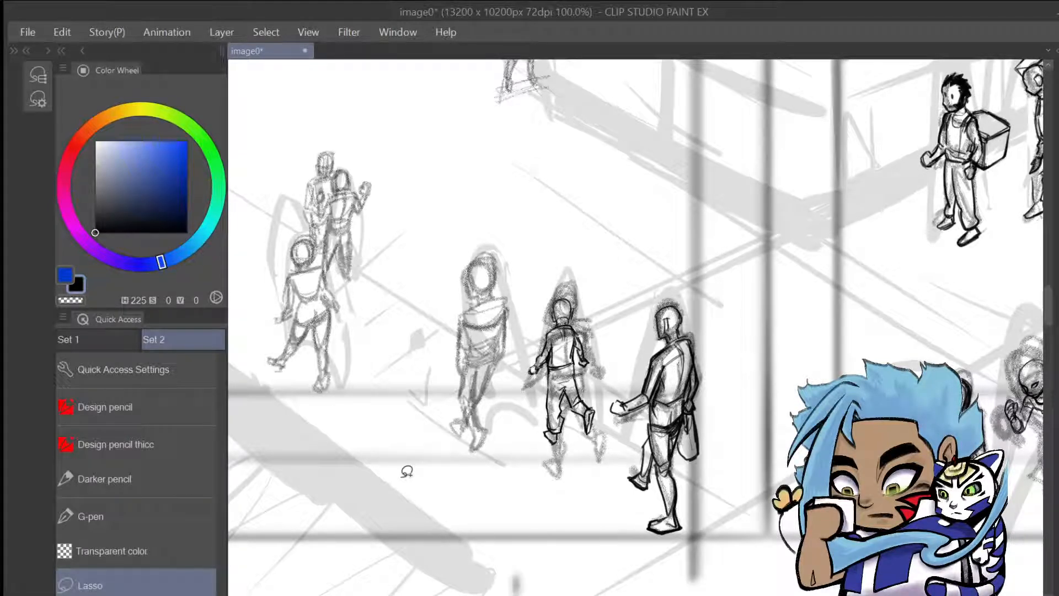
# With the Darker pencil, draw the head and the hood around the neck of the walker beside the resized one
pyautogui.click(141, 478)
pyautogui.moveTo(449, 478); pyautogui.dragTo(519, 533)
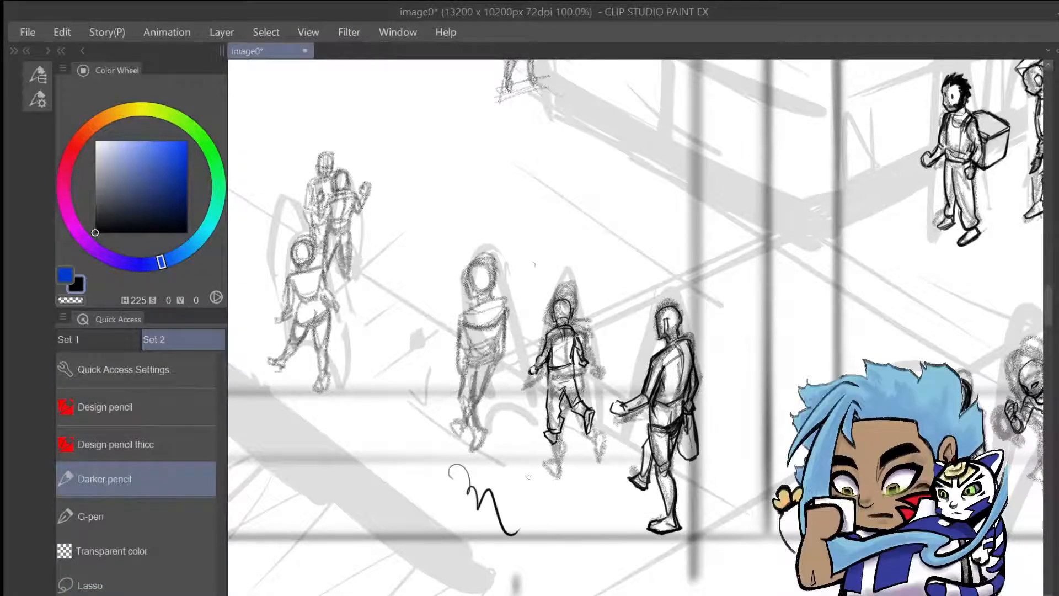
pyautogui.hotkey('ctrl', 'z')
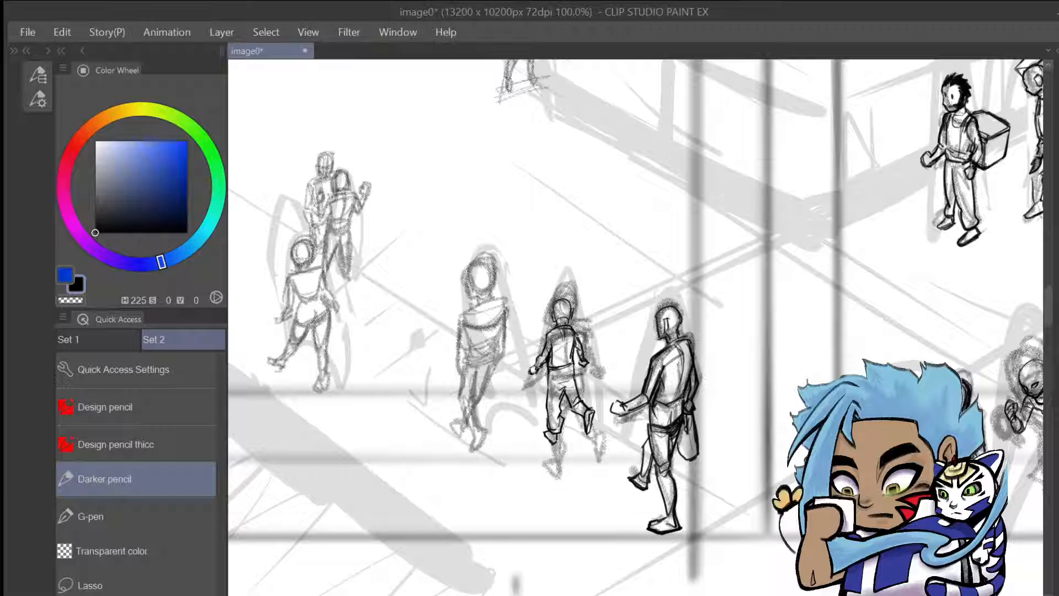
pyautogui.moveTo(470, 264); pyautogui.dragTo(474, 301)
pyautogui.moveTo(469, 278)
pyautogui.mouseDown()
pyautogui.moveTo(473, 296)
pyautogui.moveTo(482, 260)
pyautogui.moveTo(491, 300)
pyautogui.moveTo(475, 303)
pyautogui.moveTo(477, 293)
pyautogui.moveTo(463, 313)
pyautogui.moveTo(501, 305)
pyautogui.moveTo(462, 316)
pyautogui.moveTo(492, 323)
pyautogui.mouseUp()
pyautogui.hotkey('ctrl', 'z')
pyautogui.hotkey('ctrl', 'z')
pyautogui.moveTo(502, 299); pyautogui.dragTo(491, 323)
pyautogui.moveTo(502, 302)
pyautogui.mouseDown()
pyautogui.moveTo(485, 326)
pyautogui.moveTo(495, 327)
pyautogui.mouseUp()
# Draw the hooded walker's near arm with its cuff and hand, and the body of the jacket
pyautogui.moveTo(462, 316)
pyautogui.mouseDown()
pyautogui.moveTo(500, 317)
pyautogui.moveTo(457, 330)
pyautogui.moveTo(455, 361)
pyautogui.mouseUp()
pyautogui.moveTo(472, 336); pyautogui.dragTo(458, 368)
pyautogui.moveTo(457, 366); pyautogui.dragTo(464, 376)
pyautogui.moveTo(468, 362); pyautogui.dragTo(464, 376)
pyautogui.moveTo(501, 320)
pyautogui.mouseDown()
pyautogui.moveTo(492, 365)
pyautogui.moveTo(492, 340)
pyautogui.moveTo(486, 361)
pyautogui.moveTo(463, 372)
pyautogui.moveTo(497, 359)
pyautogui.moveTo(484, 370)
pyautogui.mouseUp()
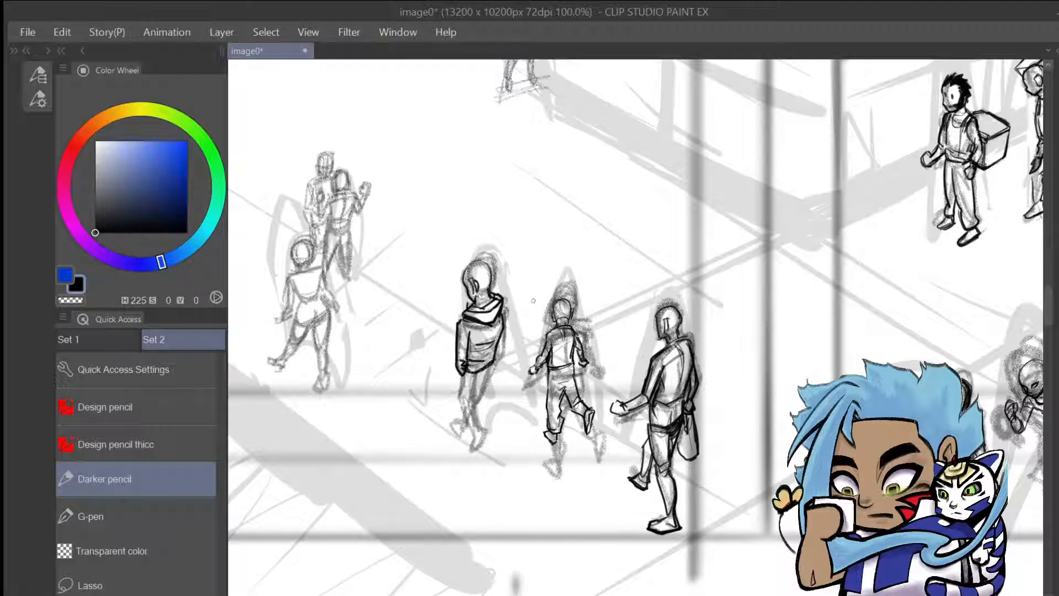
# Complete the back of the hooded walker's jacket and draw both legs with their shoes
pyautogui.moveTo(500, 311)
pyautogui.mouseDown()
pyautogui.moveTo(508, 334)
pyautogui.moveTo(455, 401)
pyautogui.moveTo(470, 431)
pyautogui.moveTo(460, 428)
pyautogui.mouseUp()
pyautogui.moveTo(475, 421); pyautogui.dragTo(465, 432)
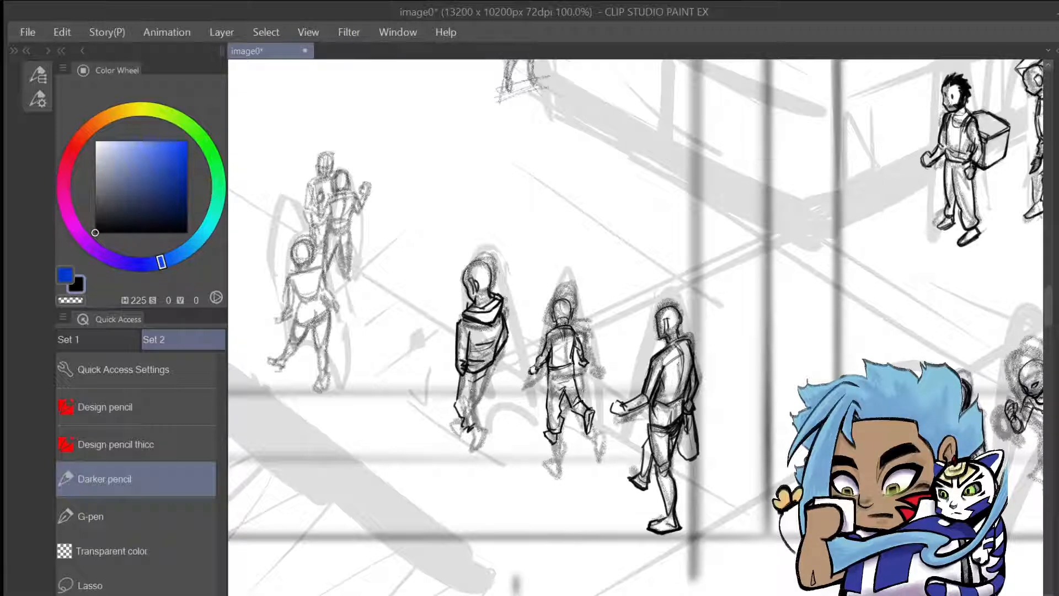
pyautogui.moveTo(479, 380); pyautogui.dragTo(472, 396)
pyautogui.moveTo(477, 393)
pyautogui.mouseDown()
pyautogui.moveTo(468, 437)
pyautogui.moveTo(473, 407)
pyautogui.moveTo(474, 440)
pyautogui.moveTo(487, 446)
pyautogui.moveTo(465, 458)
pyautogui.mouseUp()
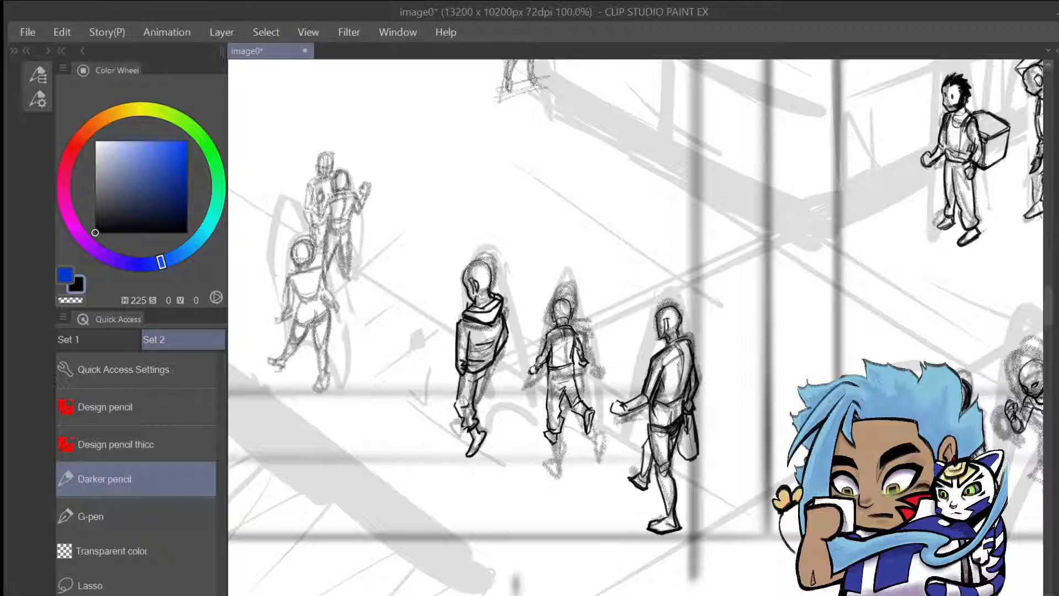
pyautogui.moveTo(494, 364)
pyautogui.mouseDown()
pyautogui.moveTo(456, 436)
pyautogui.moveTo(447, 418)
pyautogui.moveTo(458, 416)
pyautogui.moveTo(450, 427)
pyautogui.mouseUp()
pyautogui.moveTo(463, 416); pyautogui.dragTo(452, 426)
# Draw the head, torso and both arms of the woman seen from behind, with a handbag in one hand
pyautogui.moveTo(296, 241)
pyautogui.mouseDown()
pyautogui.moveTo(298, 264)
pyautogui.moveTo(297, 239)
pyautogui.moveTo(315, 256)
pyautogui.moveTo(312, 238)
pyautogui.moveTo(297, 273)
pyautogui.moveTo(283, 278)
pyautogui.moveTo(317, 265)
pyautogui.moveTo(322, 276)
pyautogui.moveTo(308, 296)
pyautogui.moveTo(282, 295)
pyautogui.moveTo(289, 313)
pyautogui.moveTo(271, 321)
pyautogui.mouseUp()
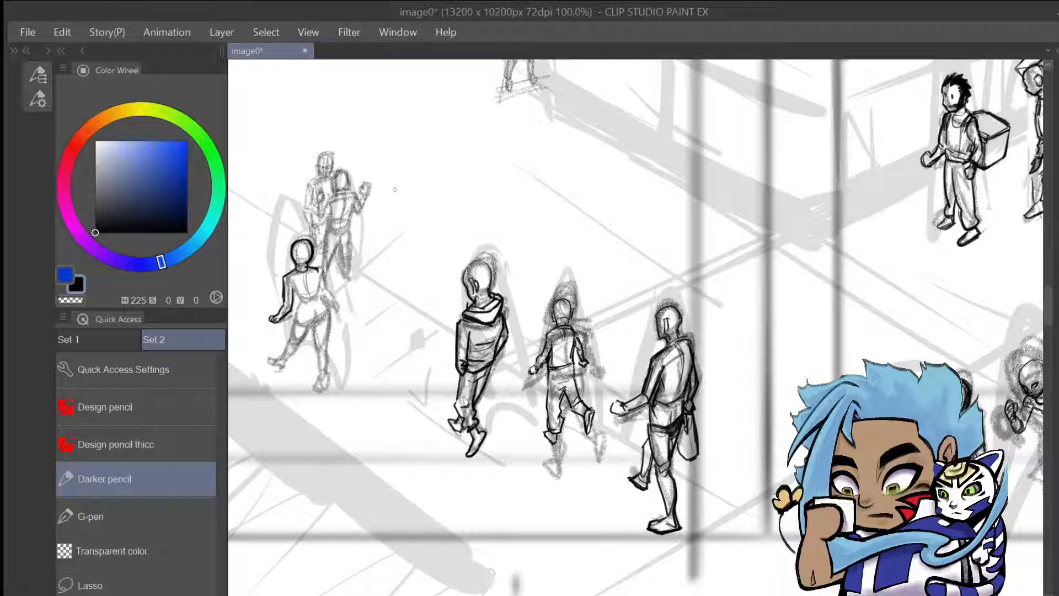
pyautogui.moveTo(313, 268)
pyautogui.mouseDown()
pyautogui.moveTo(329, 313)
pyautogui.moveTo(326, 349)
pyautogui.mouseUp()
pyautogui.moveTo(321, 287); pyautogui.dragTo(331, 291)
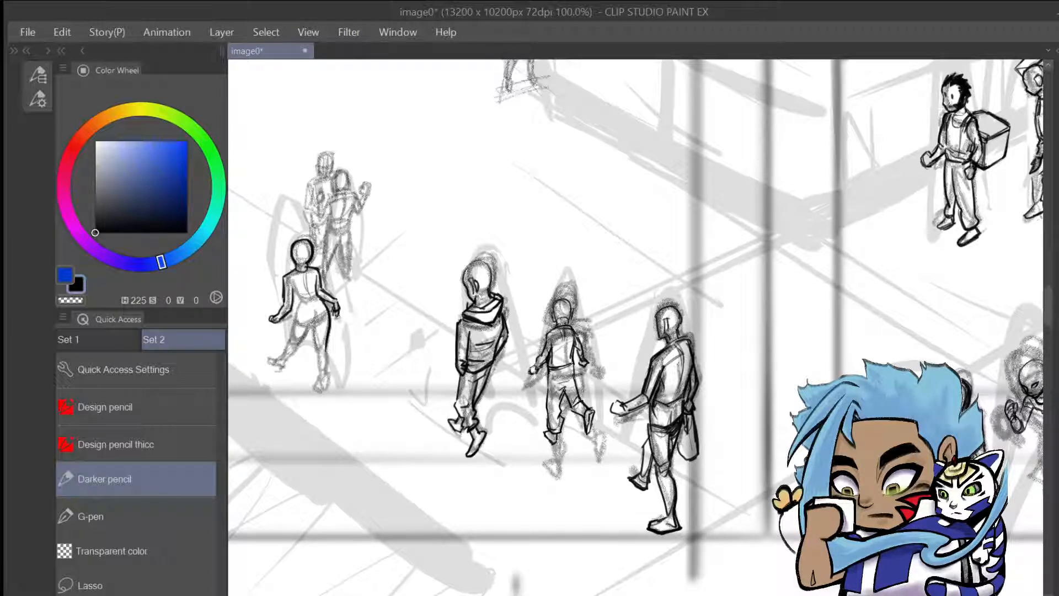
pyautogui.moveTo(333, 319); pyautogui.dragTo(338, 337)
# Draw the woman's hips, standing leg with heeled shoe, and the other leg stepping out
pyautogui.moveTo(322, 319)
pyautogui.mouseDown()
pyautogui.moveTo(312, 327)
pyautogui.moveTo(319, 359)
pyautogui.moveTo(328, 346)
pyautogui.moveTo(314, 383)
pyautogui.mouseUp()
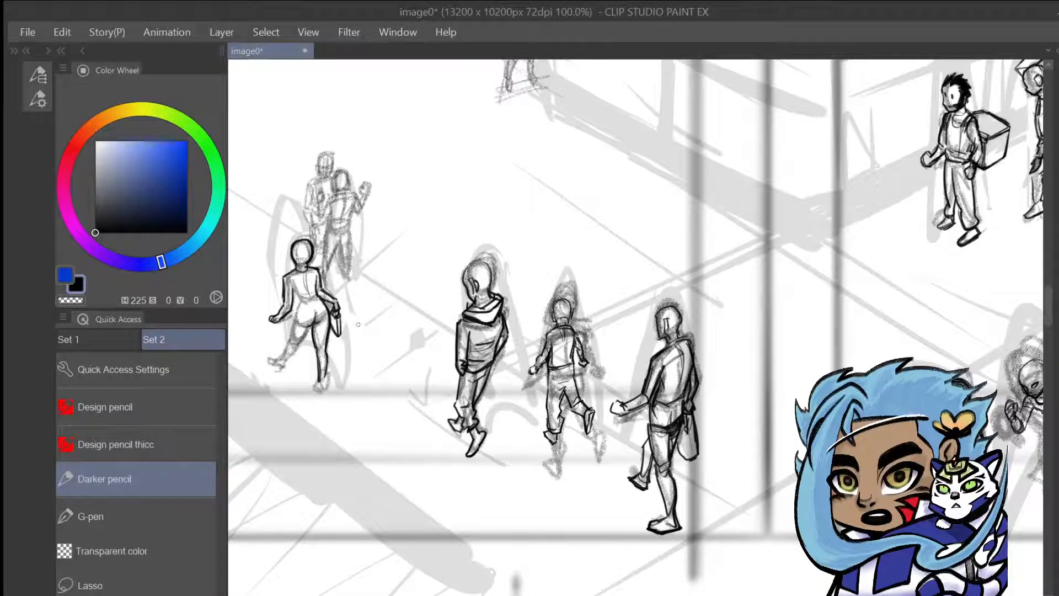
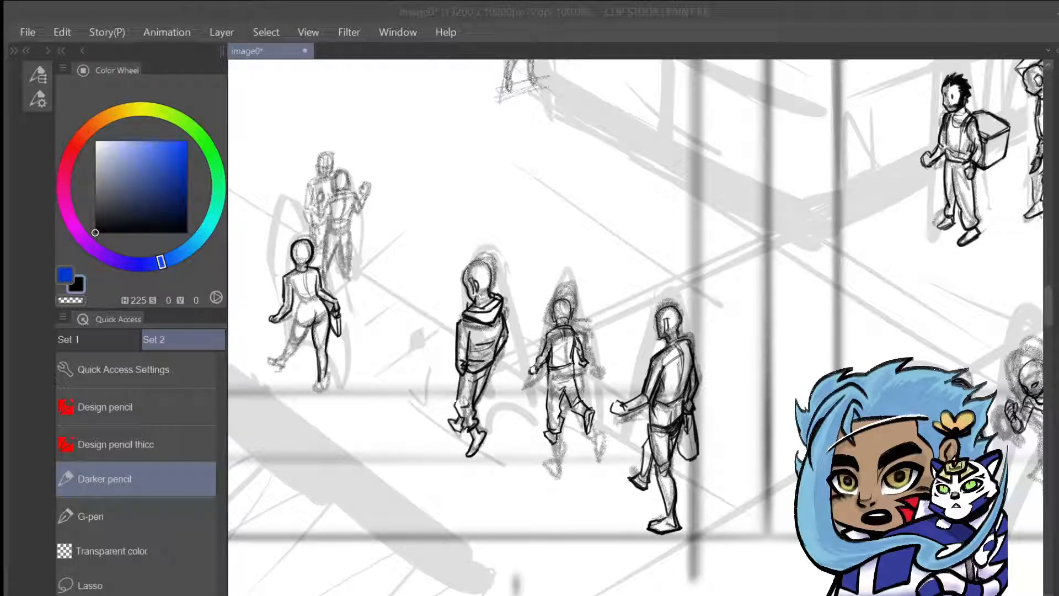
pyautogui.moveTo(395, 319); pyautogui.dragTo(403, 411)
pyautogui.hotkey('ctrl', 'z')
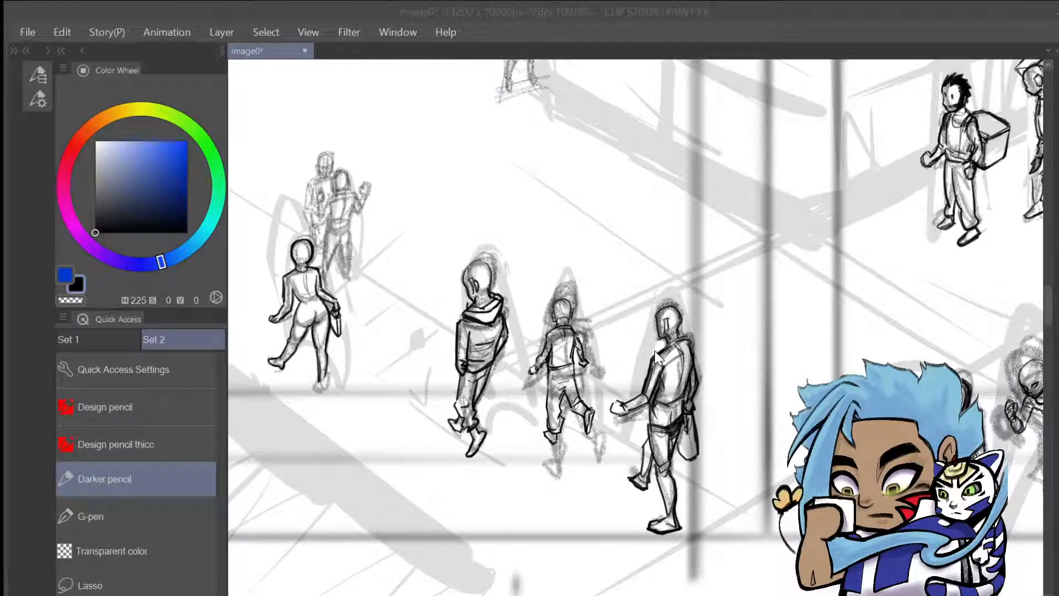
pyautogui.moveTo(481, 216); pyautogui.dragTo(521, 226)
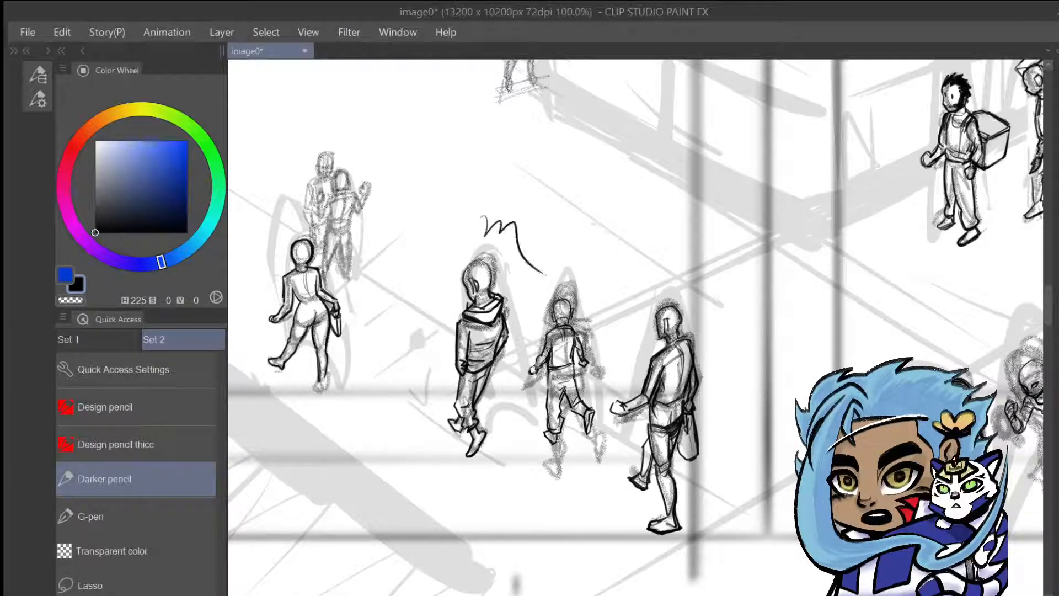
pyautogui.hotkey('ctrl', 'z')
pyautogui.moveTo(322, 374)
pyautogui.mouseDown()
pyautogui.moveTo(329, 388)
pyautogui.moveTo(313, 389)
pyautogui.moveTo(325, 391)
pyautogui.mouseUp()
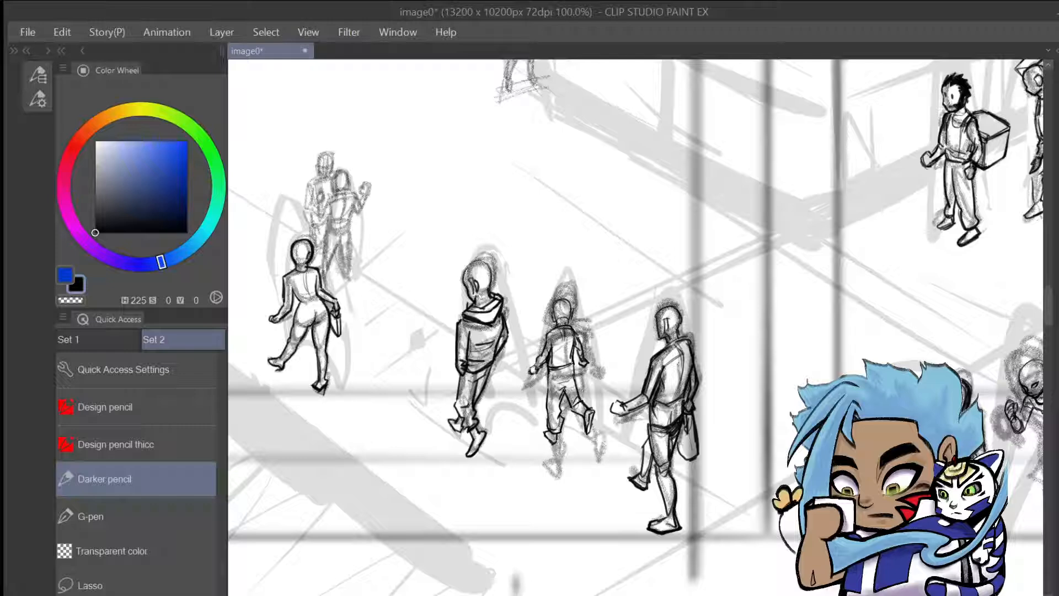
# Draw a short pleated skirt over the woman's hips, undoing the stray strokes beside her
pyautogui.moveTo(294, 298); pyautogui.dragTo(289, 329)
pyautogui.moveTo(289, 330); pyautogui.dragTo(312, 327)
pyautogui.moveTo(301, 330)
pyautogui.mouseDown()
pyautogui.moveTo(317, 322)
pyautogui.moveTo(314, 330)
pyautogui.moveTo(319, 314)
pyautogui.moveTo(328, 331)
pyautogui.moveTo(319, 333)
pyautogui.moveTo(335, 326)
pyautogui.moveTo(325, 330)
pyautogui.moveTo(313, 294)
pyautogui.moveTo(293, 303)
pyautogui.moveTo(306, 297)
pyautogui.mouseUp()
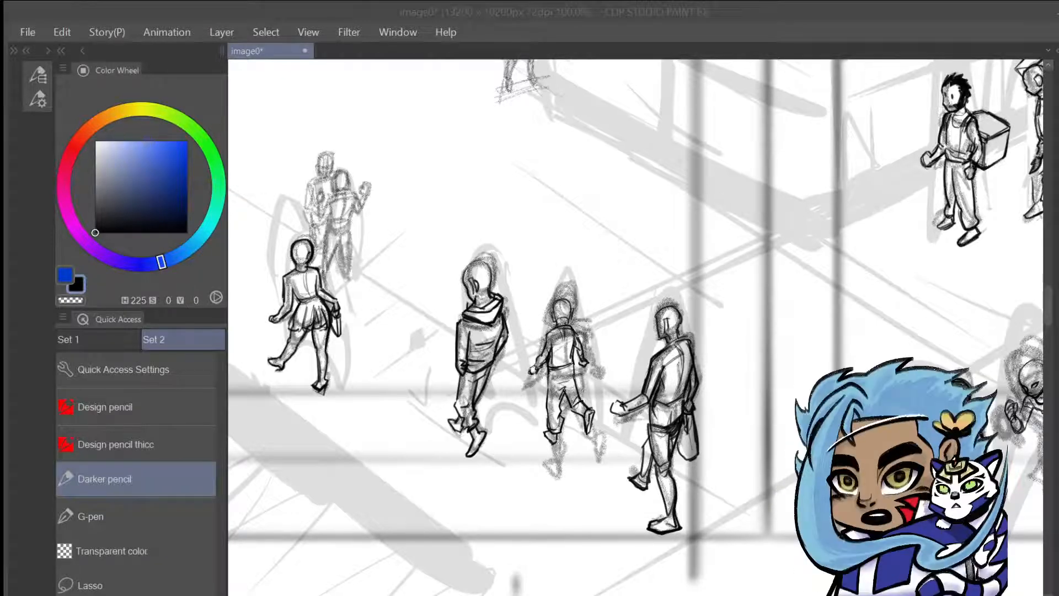
pyautogui.moveTo(348, 291)
pyautogui.mouseDown()
pyautogui.moveTo(351, 310)
pyautogui.moveTo(385, 337)
pyautogui.mouseUp()
pyautogui.hotkey('ctrl', 'z')
pyautogui.hotkey('ctrl', 'z')
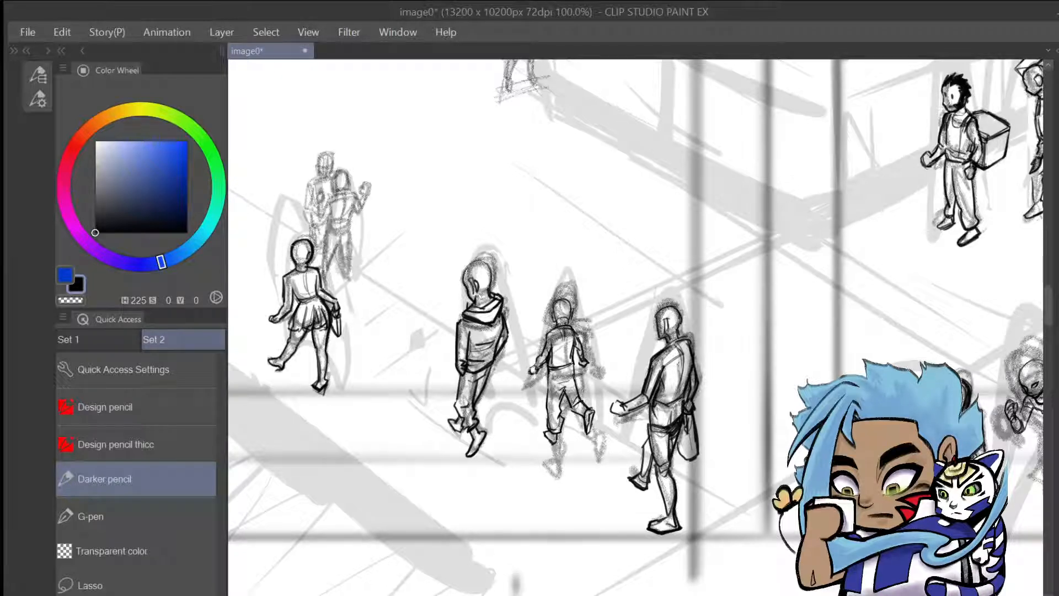
# Give the woman dark curly hair and shade her skirt with hatching
pyautogui.moveTo(304, 236); pyautogui.dragTo(285, 266)
pyautogui.hotkey('ctrl', 'z')
pyautogui.hotkey('ctrl', 'z')
pyautogui.moveTo(301, 229)
pyautogui.mouseDown()
pyautogui.moveTo(279, 261)
pyautogui.moveTo(287, 240)
pyautogui.moveTo(284, 262)
pyautogui.moveTo(289, 250)
pyautogui.moveTo(288, 265)
pyautogui.moveTo(305, 262)
pyautogui.moveTo(301, 238)
pyautogui.mouseUp()
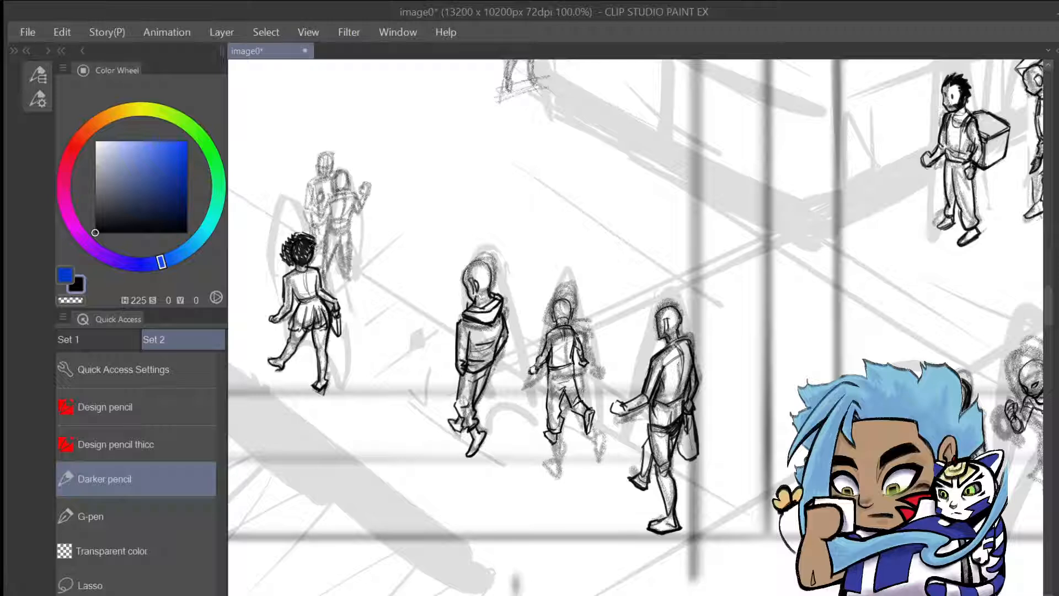
pyautogui.moveTo(300, 258); pyautogui.dragTo(303, 269)
pyautogui.moveTo(298, 308)
pyautogui.mouseDown()
pyautogui.moveTo(322, 299)
pyautogui.moveTo(323, 328)
pyautogui.moveTo(301, 331)
pyautogui.moveTo(318, 334)
pyautogui.moveTo(319, 315)
pyautogui.mouseUp()
pyautogui.moveTo(324, 306); pyautogui.dragTo(316, 313)
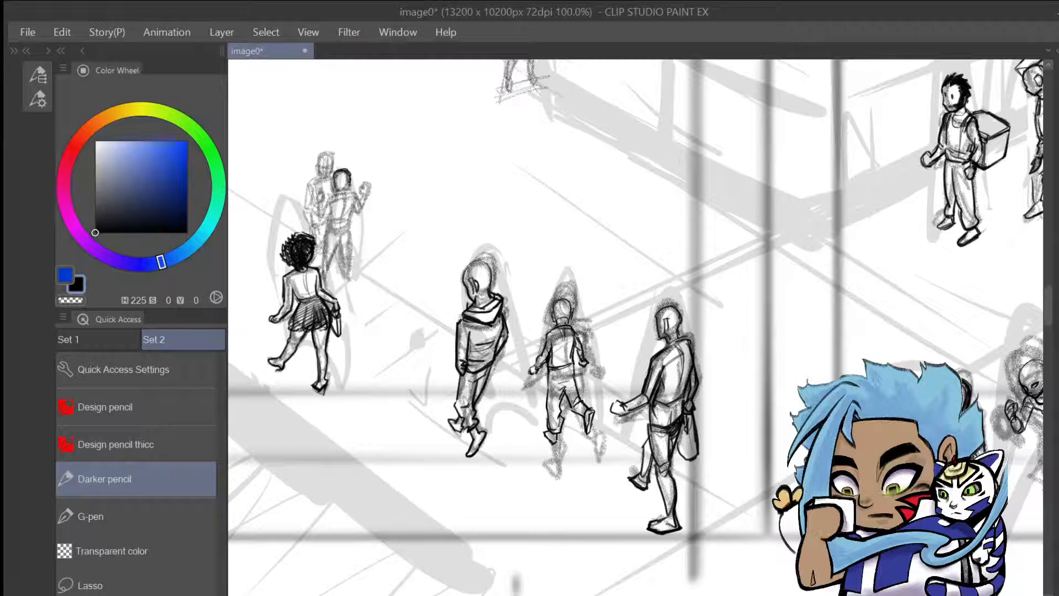
# Draw the back-turned figure of the standing pair over its sketch, with head, jacket, bent arms and legs
pyautogui.moveTo(343, 170)
pyautogui.mouseDown()
pyautogui.moveTo(351, 186)
pyautogui.moveTo(334, 178)
pyautogui.moveTo(354, 193)
pyautogui.moveTo(348, 232)
pyautogui.mouseUp()
pyautogui.moveTo(328, 211); pyautogui.dragTo(335, 193)
pyautogui.moveTo(355, 195)
pyautogui.mouseDown()
pyautogui.moveTo(366, 225)
pyautogui.moveTo(310, 224)
pyautogui.moveTo(312, 233)
pyautogui.moveTo(327, 222)
pyautogui.moveTo(326, 232)
pyautogui.moveTo(347, 228)
pyautogui.moveTo(320, 286)
pyautogui.mouseUp()
pyautogui.moveTo(343, 234); pyautogui.dragTo(344, 283)
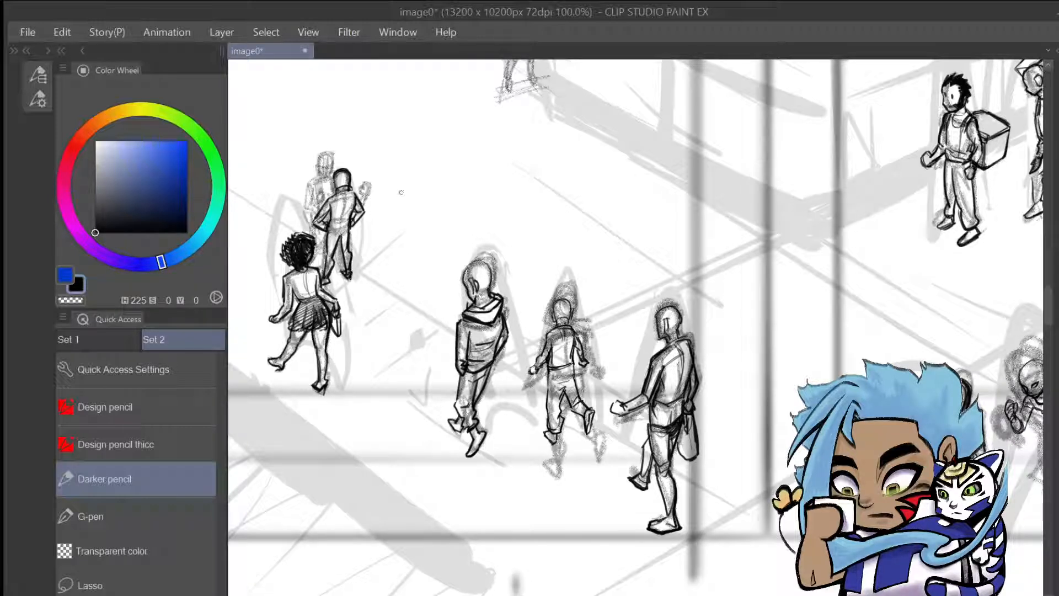
pyautogui.hotkey('ctrl', 'z')
pyautogui.moveTo(330, 232)
pyautogui.mouseDown()
pyautogui.moveTo(348, 228)
pyautogui.moveTo(350, 213)
pyautogui.moveTo(325, 222)
pyautogui.moveTo(353, 208)
pyautogui.moveTo(338, 193)
pyautogui.moveTo(356, 191)
pyautogui.mouseUp()
# Draw the facing partner's head, shoulders, bent arm and visible leg behind the back-turned figure
pyautogui.moveTo(323, 164)
pyautogui.mouseDown()
pyautogui.moveTo(333, 181)
pyautogui.moveTo(331, 168)
pyautogui.moveTo(314, 173)
pyautogui.moveTo(335, 166)
pyautogui.moveTo(310, 181)
pyautogui.moveTo(304, 214)
pyautogui.mouseUp()
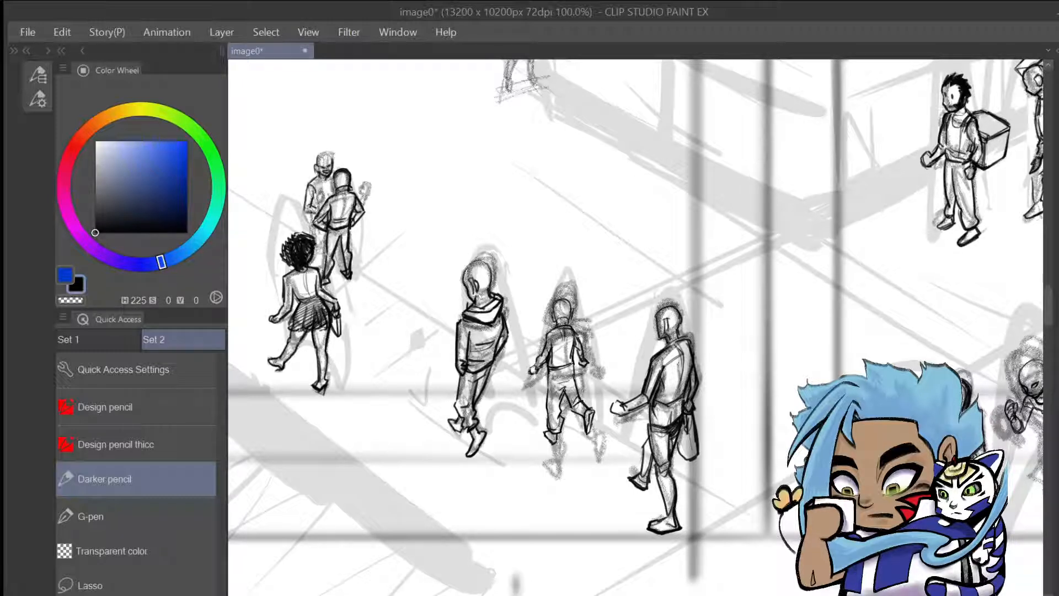
pyautogui.hotkey('ctrl', 'z')
pyautogui.moveTo(314, 198); pyautogui.dragTo(307, 212)
pyautogui.moveTo(325, 203)
pyautogui.mouseDown()
pyautogui.moveTo(309, 213)
pyautogui.moveTo(317, 195)
pyautogui.mouseUp()
pyautogui.moveTo(340, 160); pyautogui.dragTo(336, 168)
pyautogui.moveTo(312, 213)
pyautogui.mouseDown()
pyautogui.moveTo(325, 237)
pyautogui.moveTo(317, 237)
pyautogui.moveTo(319, 278)
pyautogui.mouseUp()
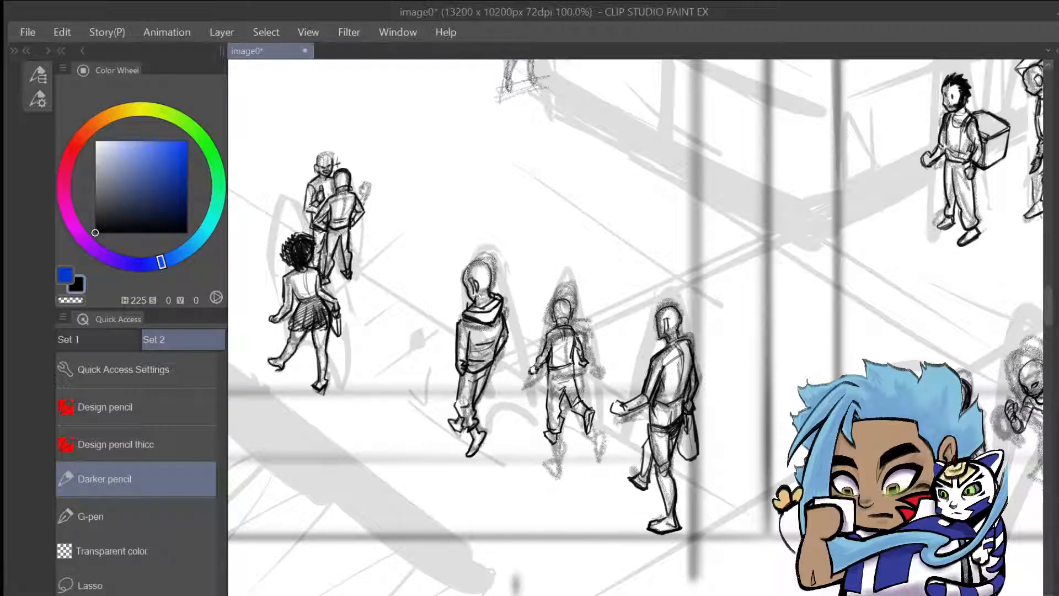
# Touch up the pair's legs and add short spiky hair to the facing partner
pyautogui.moveTo(339, 251)
pyautogui.mouseDown()
pyautogui.moveTo(336, 264)
pyautogui.moveTo(338, 254)
pyautogui.mouseUp()
pyautogui.moveTo(333, 258)
pyautogui.mouseDown()
pyautogui.moveTo(341, 265)
pyautogui.moveTo(335, 246)
pyautogui.moveTo(336, 257)
pyautogui.mouseUp()
pyautogui.moveTo(316, 162)
pyautogui.mouseDown()
pyautogui.moveTo(333, 148)
pyautogui.moveTo(322, 156)
pyautogui.mouseUp()
pyautogui.moveTo(341, 156); pyautogui.dragTo(325, 165)
pyautogui.hscroll(-6, 635, 327)
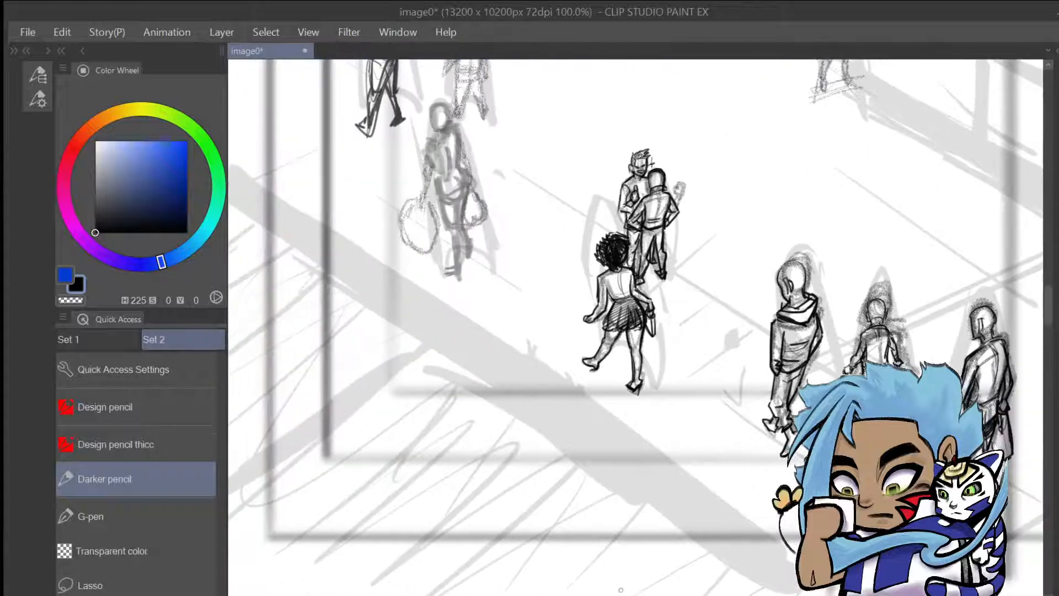
pyautogui.scroll(4, 636, 328)
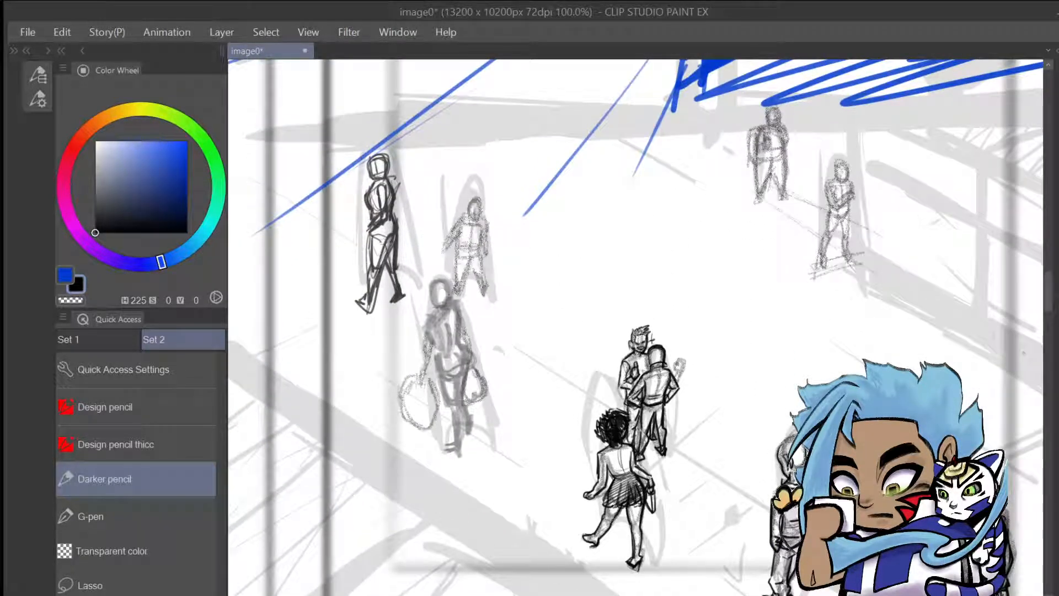
pyautogui.moveTo(481, 319)
pyautogui.mouseDown()
pyautogui.moveTo(461, 433)
pyautogui.moveTo(495, 453)
pyautogui.mouseUp()
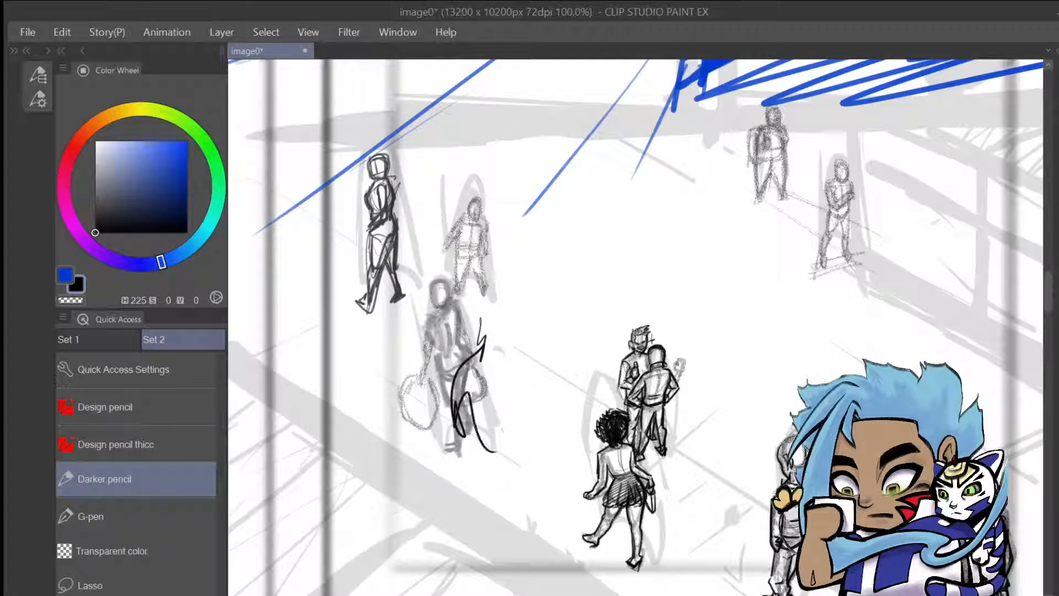
pyautogui.hotkey('ctrl', 'z')
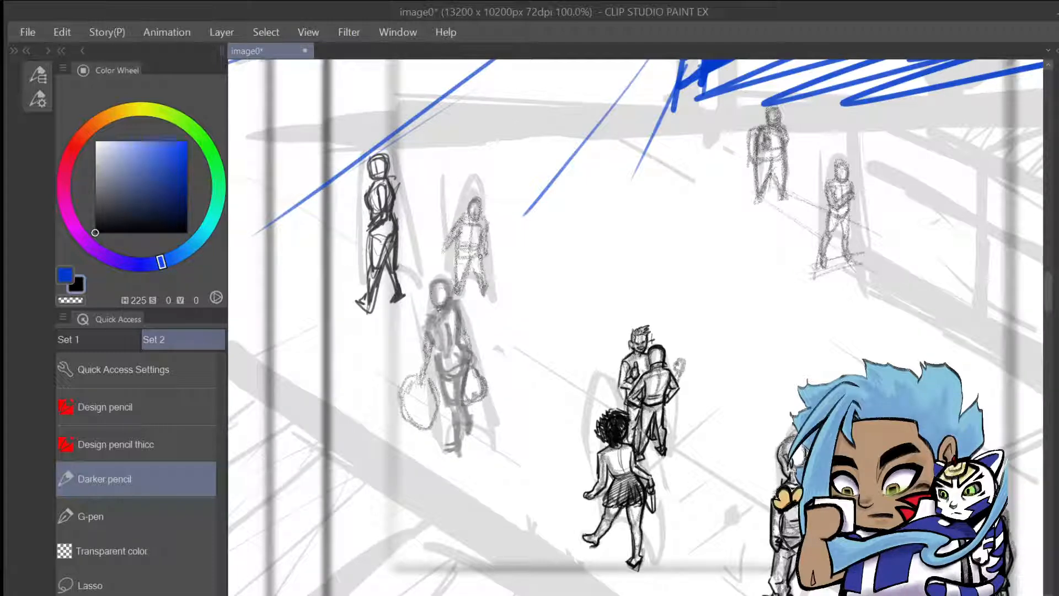
pyautogui.moveTo(432, 285); pyautogui.dragTo(433, 298)
pyautogui.moveTo(431, 285); pyautogui.dragTo(448, 291)
pyautogui.moveTo(430, 319)
pyautogui.mouseDown()
pyautogui.moveTo(454, 350)
pyautogui.moveTo(458, 311)
pyautogui.mouseUp()
pyautogui.hotkey('ctrl', 'z')
pyautogui.hotkey('ctrl', 'z')
pyautogui.hotkey('ctrl', 'z')
pyautogui.hotkey('ctrl', 'z')
# Draw the bag-carrying woman's head, neck, torso and hips, and her front leg with a high-heeled shoe
pyautogui.moveTo(426, 286)
pyautogui.mouseDown()
pyautogui.moveTo(438, 308)
pyautogui.moveTo(447, 285)
pyautogui.moveTo(452, 309)
pyautogui.moveTo(434, 314)
pyautogui.moveTo(448, 303)
pyautogui.moveTo(451, 316)
pyautogui.moveTo(433, 330)
pyautogui.mouseUp()
pyautogui.moveTo(448, 301)
pyautogui.mouseDown()
pyautogui.moveTo(456, 317)
pyautogui.moveTo(466, 312)
pyautogui.moveTo(475, 373)
pyautogui.moveTo(475, 354)
pyautogui.moveTo(445, 353)
pyautogui.moveTo(446, 364)
pyautogui.mouseUp()
pyautogui.moveTo(435, 337); pyautogui.dragTo(455, 408)
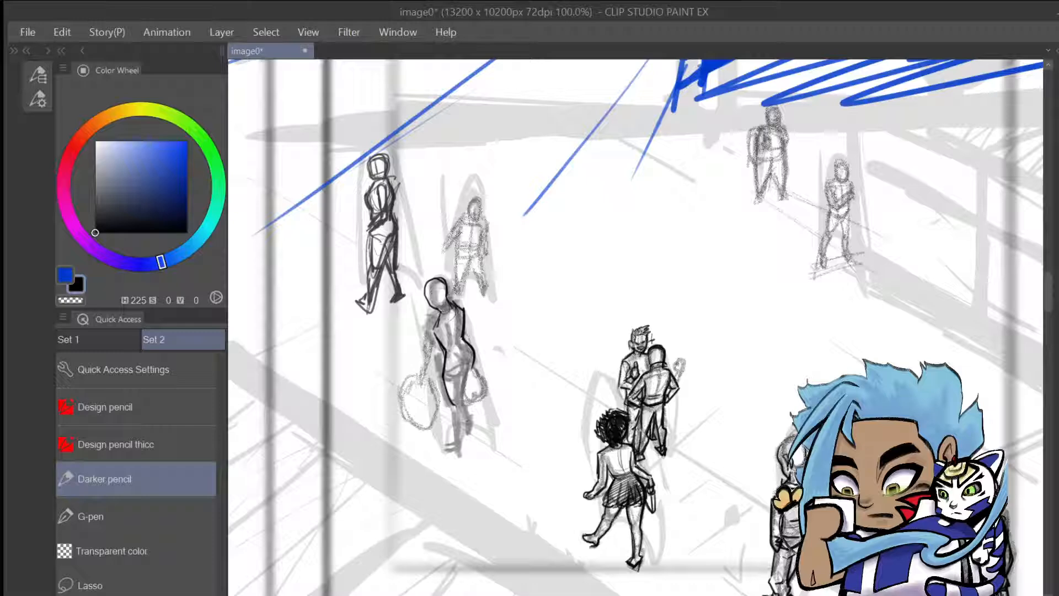
pyautogui.moveTo(466, 365); pyautogui.dragTo(471, 423)
pyautogui.moveTo(449, 401)
pyautogui.mouseDown()
pyautogui.moveTo(462, 446)
pyautogui.moveTo(474, 439)
pyautogui.moveTo(482, 450)
pyautogui.moveTo(461, 462)
pyautogui.moveTo(480, 457)
pyautogui.mouseUp()
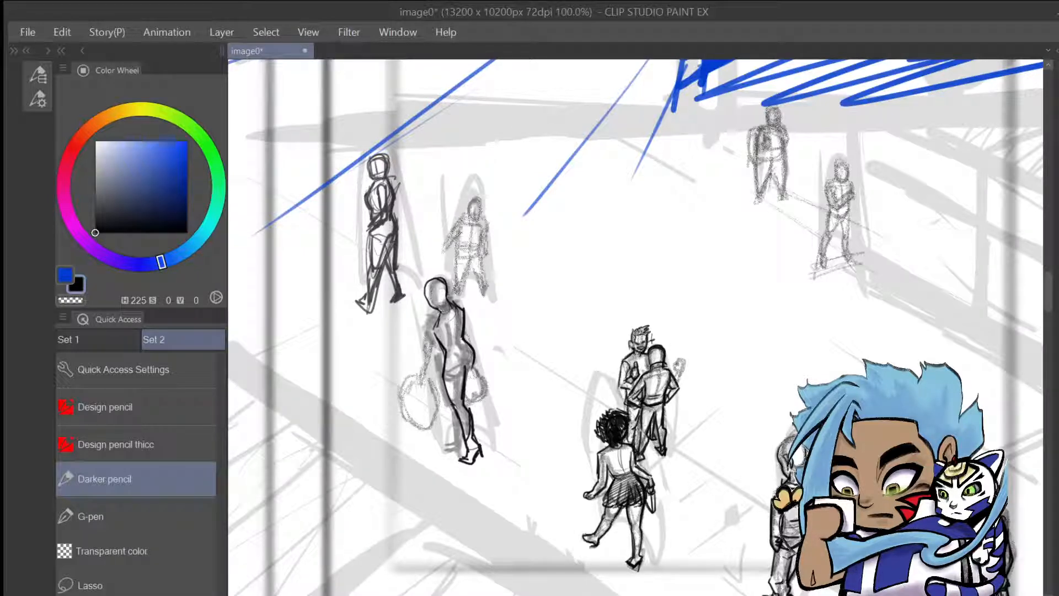
# Draw the woman's arm hanging at her side and a handbag with a looped handle in that hand
pyautogui.moveTo(476, 365)
pyautogui.mouseDown()
pyautogui.moveTo(471, 417)
pyautogui.moveTo(486, 415)
pyautogui.moveTo(487, 428)
pyautogui.mouseUp()
pyautogui.hotkey('ctrl', 'z')
pyautogui.moveTo(433, 333)
pyautogui.mouseDown()
pyautogui.moveTo(442, 364)
pyautogui.moveTo(427, 395)
pyautogui.mouseUp()
pyautogui.moveTo(433, 381); pyautogui.dragTo(435, 397)
pyautogui.moveTo(428, 386)
pyautogui.mouseDown()
pyautogui.moveTo(422, 427)
pyautogui.moveTo(450, 419)
pyautogui.moveTo(420, 420)
pyautogui.mouseUp()
pyautogui.moveTo(420, 419); pyautogui.dragTo(449, 426)
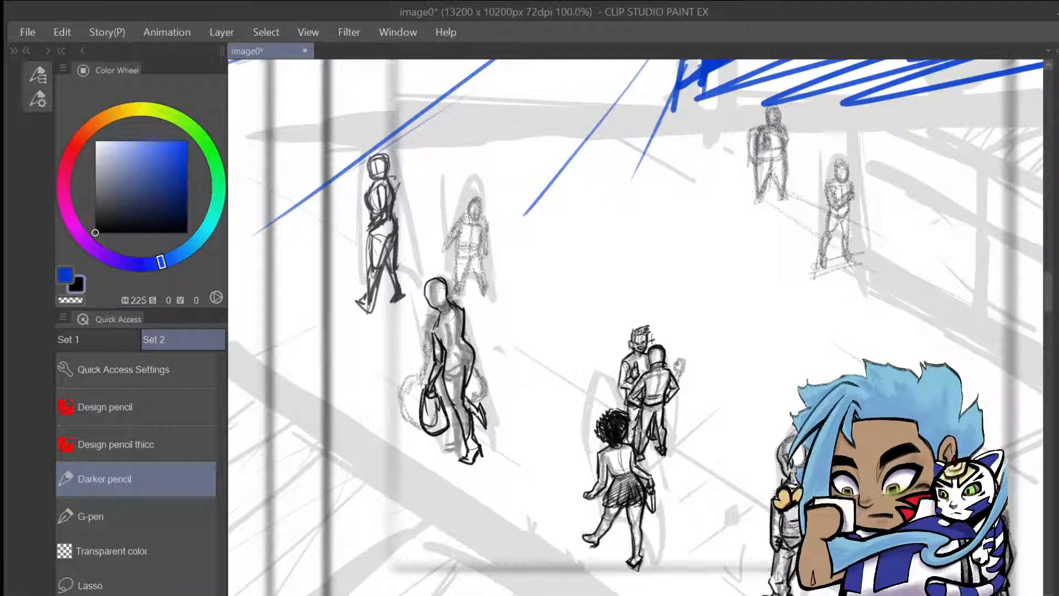
pyautogui.moveTo(435, 388); pyautogui.dragTo(449, 433)
pyautogui.moveTo(433, 388); pyautogui.dragTo(444, 402)
# Lasso the bag-carrying woman's head, transform it slightly lower onto her neck, and clear the selection
pyautogui.click(111, 571)
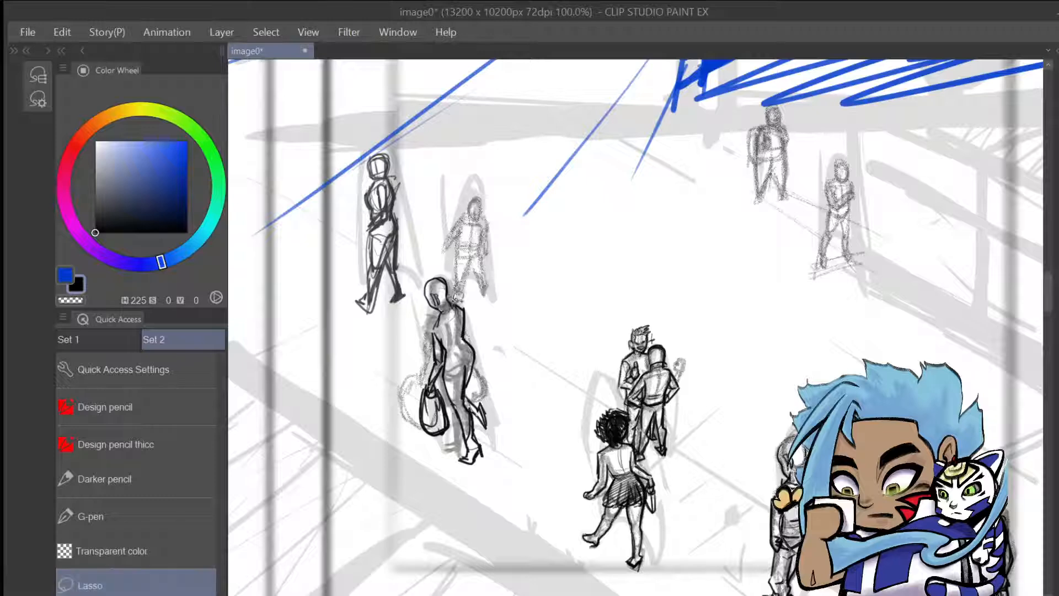
pyautogui.moveTo(455, 295)
pyautogui.mouseDown()
pyautogui.moveTo(444, 306)
pyautogui.moveTo(447, 266)
pyautogui.moveTo(456, 295)
pyautogui.mouseUp()
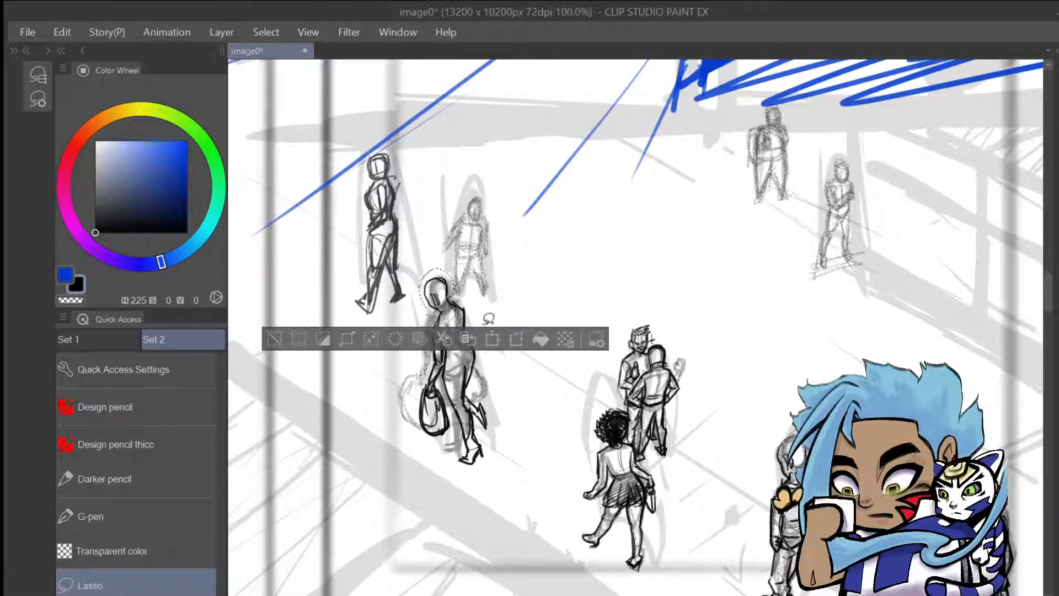
pyautogui.click(492, 339)
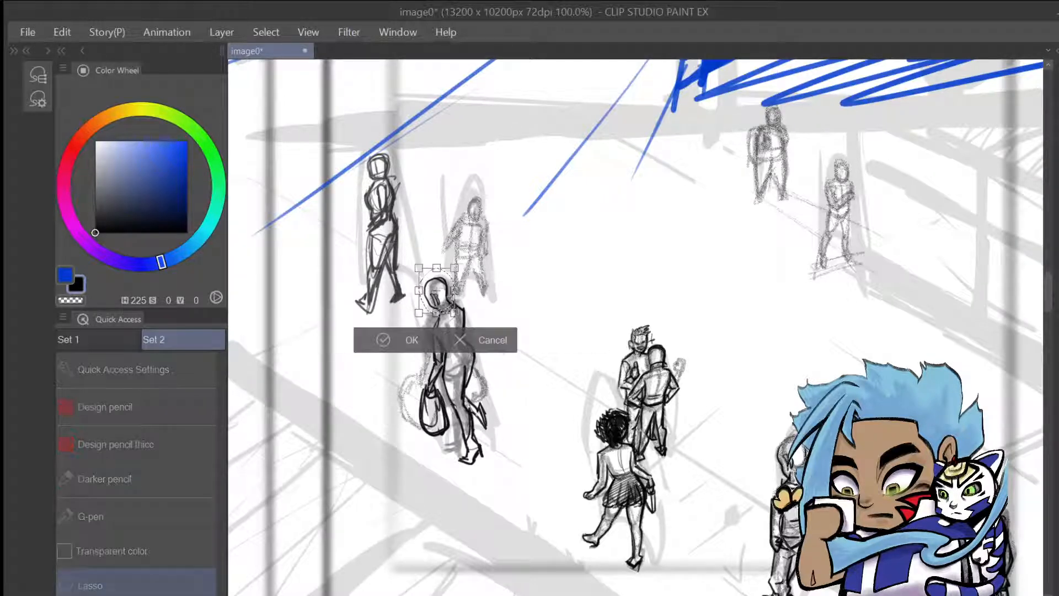
pyautogui.moveTo(436, 290); pyautogui.dragTo(437, 293)
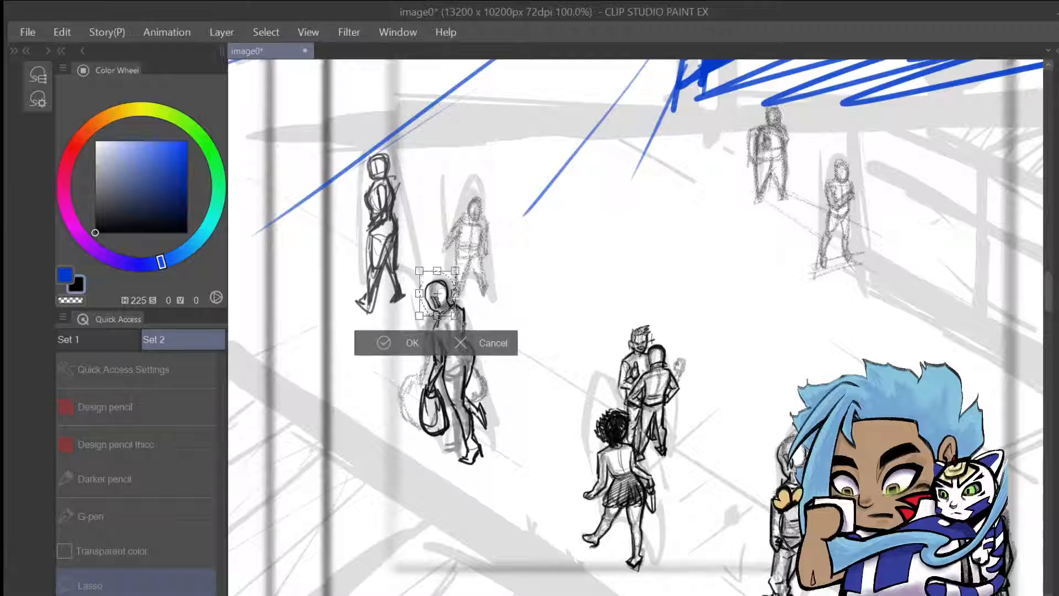
pyautogui.click(383, 342)
pyautogui.click(287, 326)
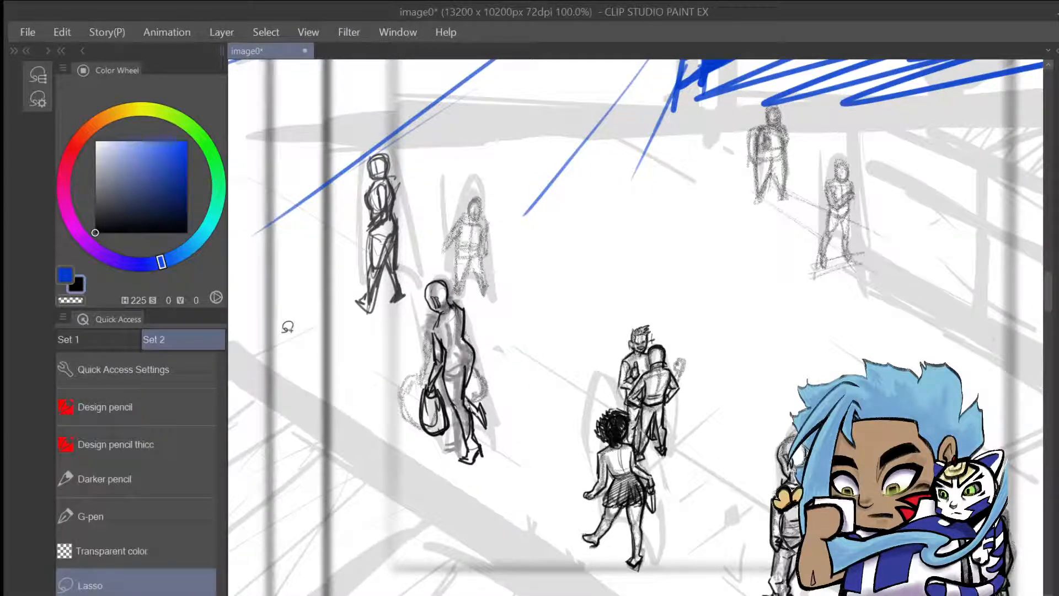
# Draw the bag-carrying woman's far side and a second bag behind her hip with the Darker pencil, discarding the stray stroke beside her
pyautogui.click(125, 483)
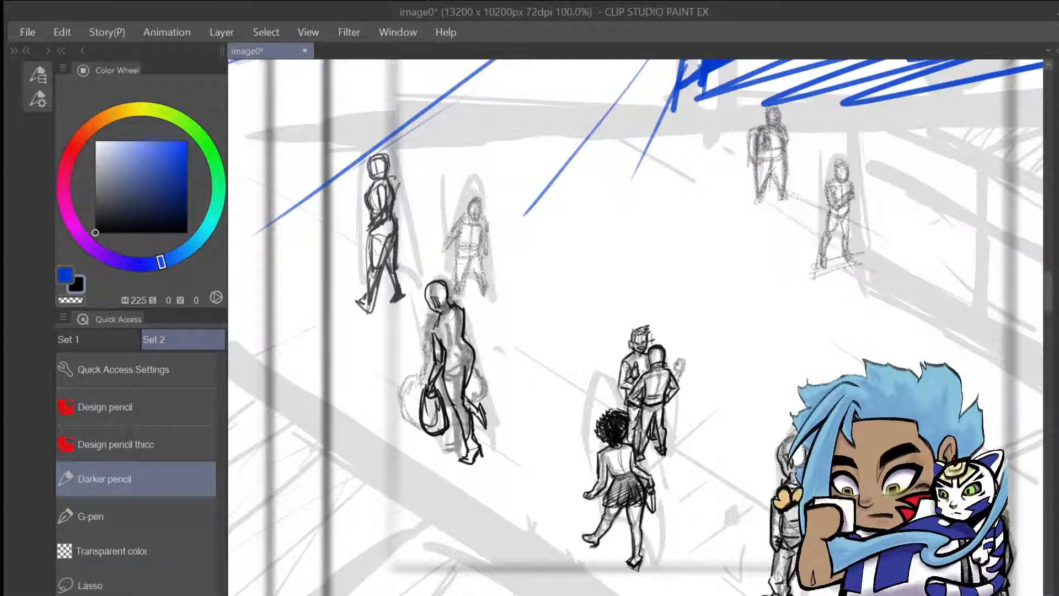
pyautogui.moveTo(463, 311)
pyautogui.mouseDown()
pyautogui.moveTo(478, 370)
pyautogui.moveTo(465, 392)
pyautogui.moveTo(491, 406)
pyautogui.moveTo(493, 394)
pyautogui.moveTo(492, 435)
pyautogui.moveTo(482, 424)
pyautogui.moveTo(474, 440)
pyautogui.mouseUp()
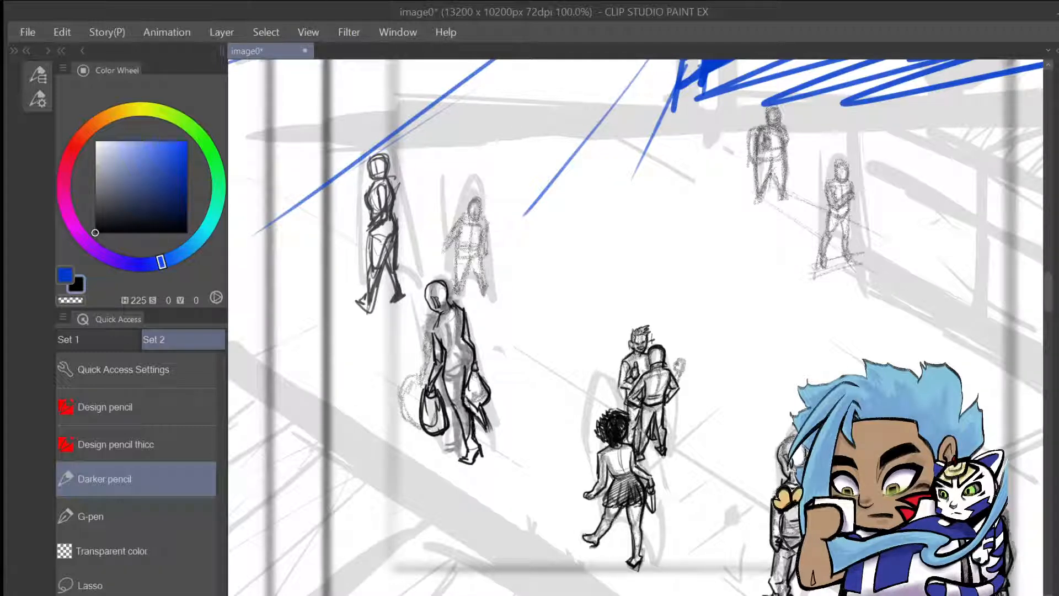
pyautogui.moveTo(466, 386); pyautogui.dragTo(462, 400)
pyautogui.moveTo(445, 356)
pyautogui.mouseDown()
pyautogui.moveTo(451, 327)
pyautogui.moveTo(434, 333)
pyautogui.moveTo(437, 318)
pyautogui.mouseUp()
pyautogui.moveTo(509, 244); pyautogui.dragTo(525, 362)
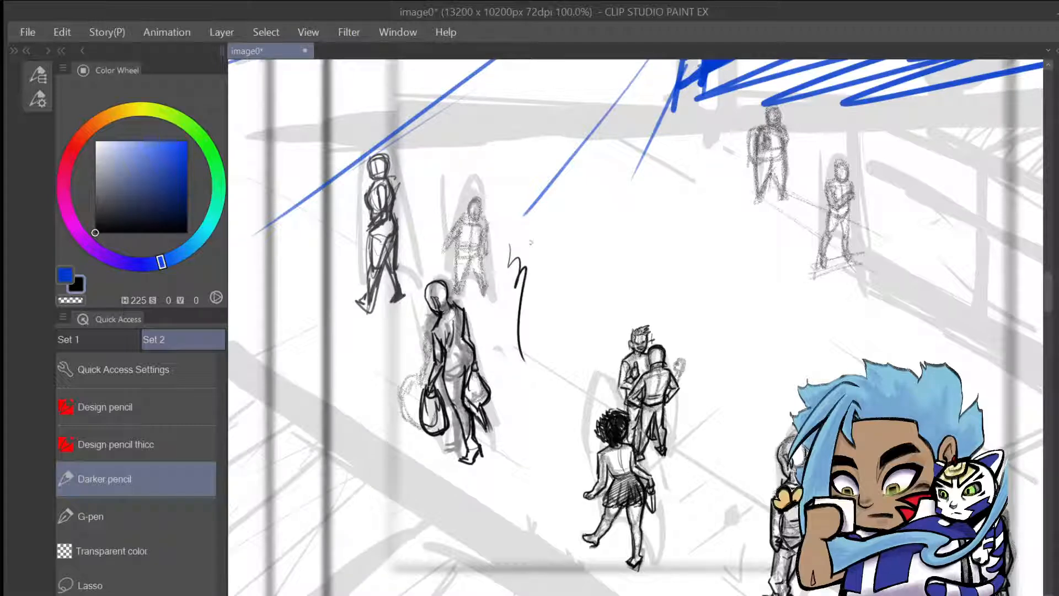
pyautogui.hotkey('ctrl', 'z')
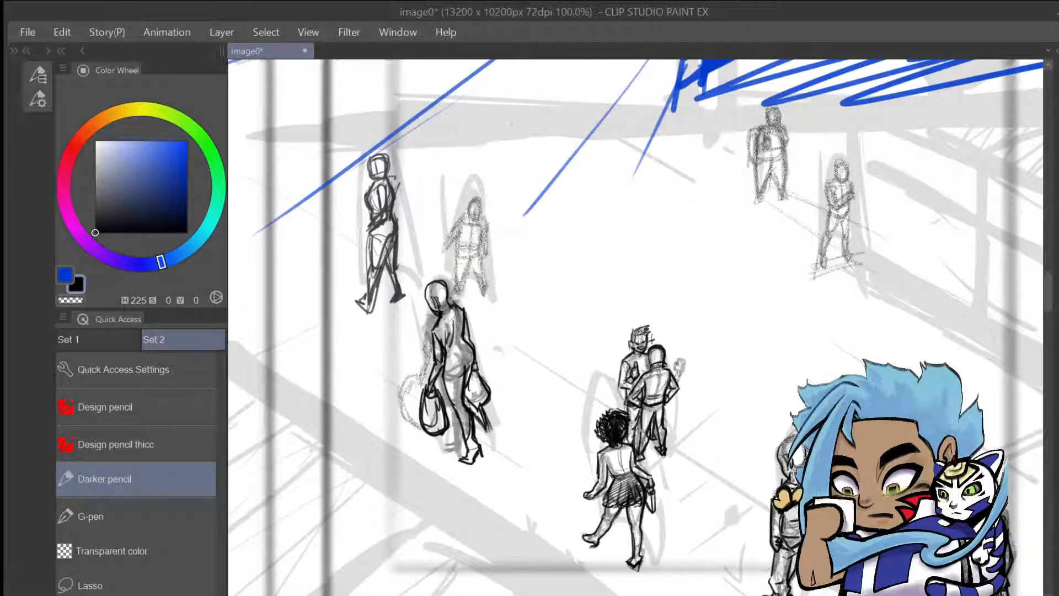
# Draw the head and torso of the small front-facing figure above the bag-carrying woman, over its grey sketch
pyautogui.moveTo(472, 201)
pyautogui.mouseDown()
pyautogui.moveTo(473, 222)
pyautogui.moveTo(479, 198)
pyautogui.moveTo(485, 213)
pyautogui.mouseUp()
pyautogui.hotkey('ctrl', 'z')
pyautogui.moveTo(472, 220); pyautogui.dragTo(487, 209)
pyautogui.hotkey('ctrl', 'z')
pyautogui.moveTo(470, 206)
pyautogui.mouseDown()
pyautogui.moveTo(481, 211)
pyautogui.moveTo(460, 219)
pyautogui.moveTo(488, 224)
pyautogui.moveTo(460, 236)
pyautogui.moveTo(479, 248)
pyautogui.moveTo(467, 277)
pyautogui.mouseUp()
pyautogui.hotkey('ctrl', 'z')
# Draw the small front-facing figure's two legs and feet in a slightly spread stance
pyautogui.moveTo(478, 263)
pyautogui.mouseDown()
pyautogui.moveTo(469, 283)
pyautogui.moveTo(479, 283)
pyautogui.mouseUp()
pyautogui.moveTo(485, 253); pyautogui.dragTo(479, 282)
pyautogui.moveTo(488, 261)
pyautogui.mouseDown()
pyautogui.moveTo(473, 286)
pyautogui.moveTo(492, 303)
pyautogui.mouseUp()
pyautogui.moveTo(468, 260)
pyautogui.mouseDown()
pyautogui.moveTo(461, 276)
pyautogui.moveTo(451, 265)
pyautogui.moveTo(457, 283)
pyautogui.mouseUp()
pyautogui.moveTo(467, 267); pyautogui.dragTo(463, 281)
pyautogui.moveTo(468, 275); pyautogui.dragTo(460, 300)
pyautogui.moveTo(467, 292)
pyautogui.mouseDown()
pyautogui.moveTo(462, 300)
pyautogui.moveTo(467, 293)
pyautogui.mouseUp()
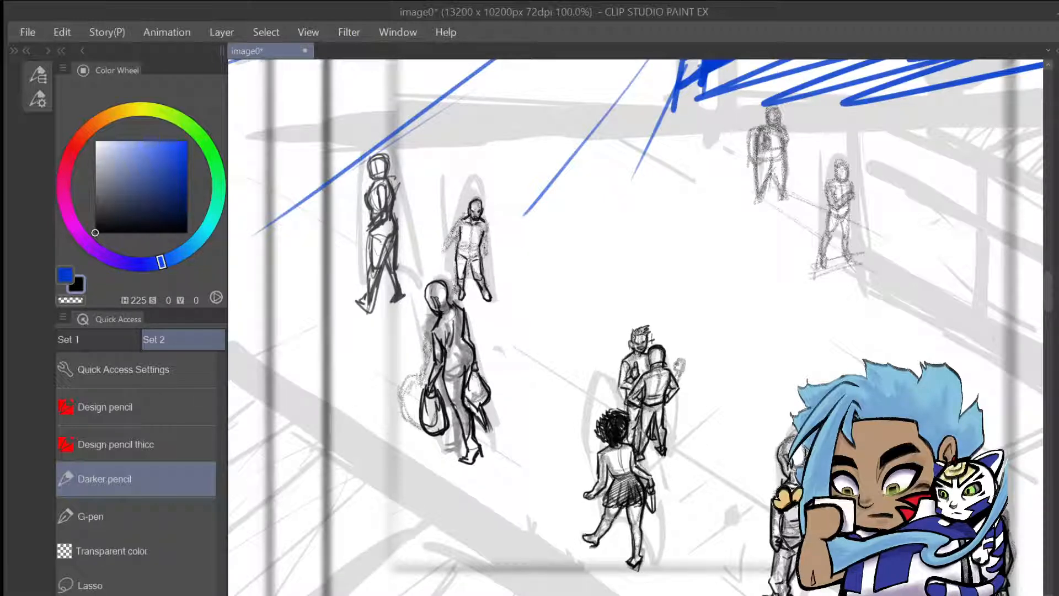
# Draw the small figure's one arm hanging down and the other held out with a clothes hanger in hand
pyautogui.moveTo(483, 237); pyautogui.dragTo(489, 242)
pyautogui.moveTo(487, 236)
pyautogui.mouseDown()
pyautogui.moveTo(487, 259)
pyautogui.moveTo(462, 234)
pyautogui.moveTo(443, 239)
pyautogui.moveTo(449, 249)
pyautogui.moveTo(435, 229)
pyautogui.moveTo(447, 236)
pyautogui.mouseUp()
pyautogui.hotkey('ctrl', 'z')
pyautogui.hotkey('ctrl', 'z')
pyautogui.hotkey('ctrl', 'z')
pyautogui.hotkey('ctrl', 'z')
pyautogui.moveTo(460, 221); pyautogui.dragTo(456, 229)
pyautogui.moveTo(437, 209); pyautogui.dragTo(440, 217)
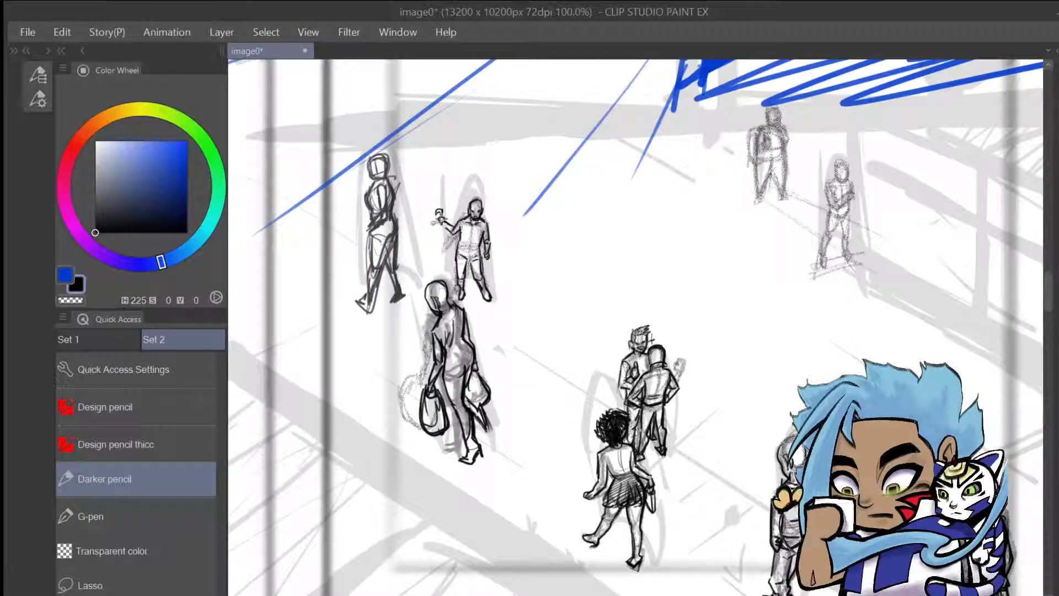
# Draw a long dress draping down from the clothes hanger beside the small figure
pyautogui.moveTo(430, 224)
pyautogui.mouseDown()
pyautogui.moveTo(451, 220)
pyautogui.moveTo(433, 241)
pyautogui.moveTo(444, 282)
pyautogui.moveTo(449, 225)
pyautogui.moveTo(433, 232)
pyautogui.moveTo(435, 250)
pyautogui.mouseUp()
pyautogui.moveTo(434, 248); pyautogui.dragTo(455, 279)
pyautogui.moveTo(448, 238); pyautogui.dragTo(459, 264)
pyautogui.moveTo(447, 240)
pyautogui.mouseDown()
pyautogui.moveTo(465, 268)
pyautogui.moveTo(460, 284)
pyautogui.mouseUp()
pyautogui.moveTo(460, 285); pyautogui.dragTo(467, 284)
pyautogui.moveTo(455, 283); pyautogui.dragTo(469, 282)
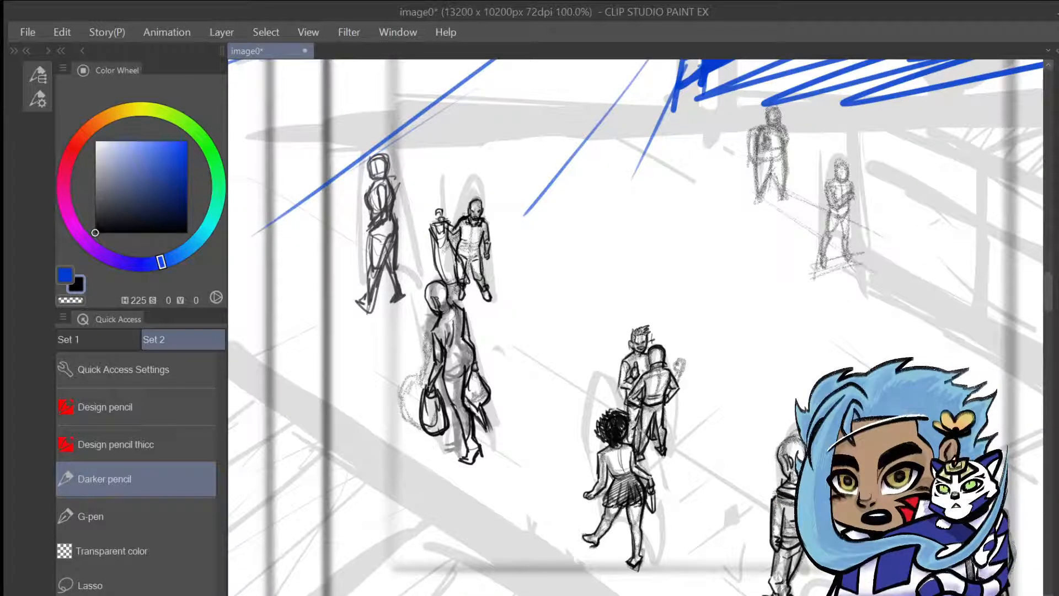
# Lasso the bag-carrying woman, scale her down while keeping her feet near the same ground spot, and deselect
pyautogui.click(138, 584)
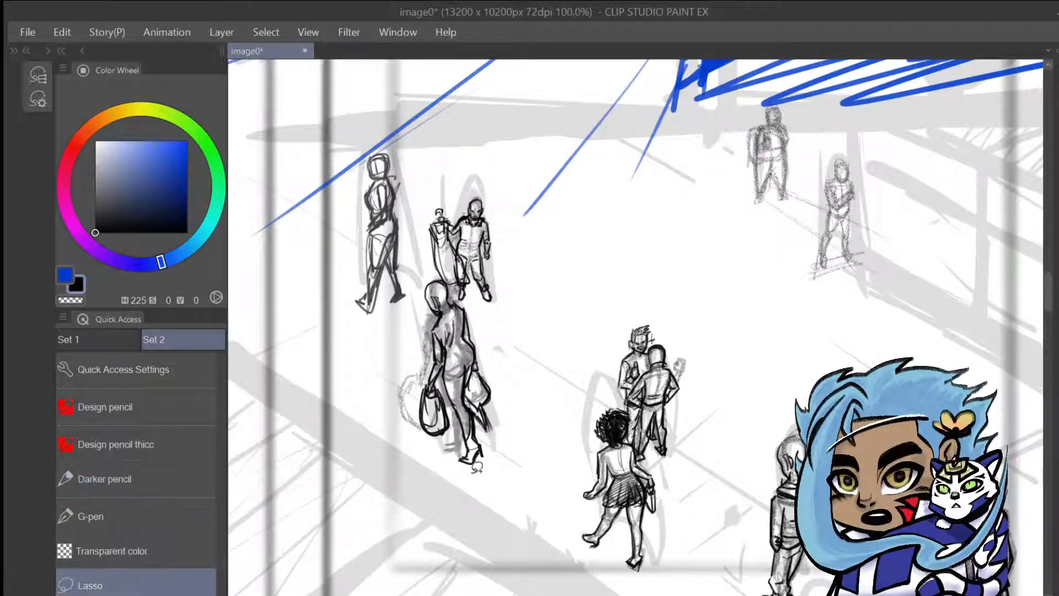
pyautogui.moveTo(457, 471)
pyautogui.mouseDown()
pyautogui.moveTo(498, 462)
pyautogui.moveTo(509, 420)
pyautogui.moveTo(471, 314)
pyautogui.moveTo(438, 273)
pyautogui.moveTo(419, 334)
pyautogui.moveTo(416, 309)
pyautogui.moveTo(414, 463)
pyautogui.moveTo(466, 478)
pyautogui.mouseUp()
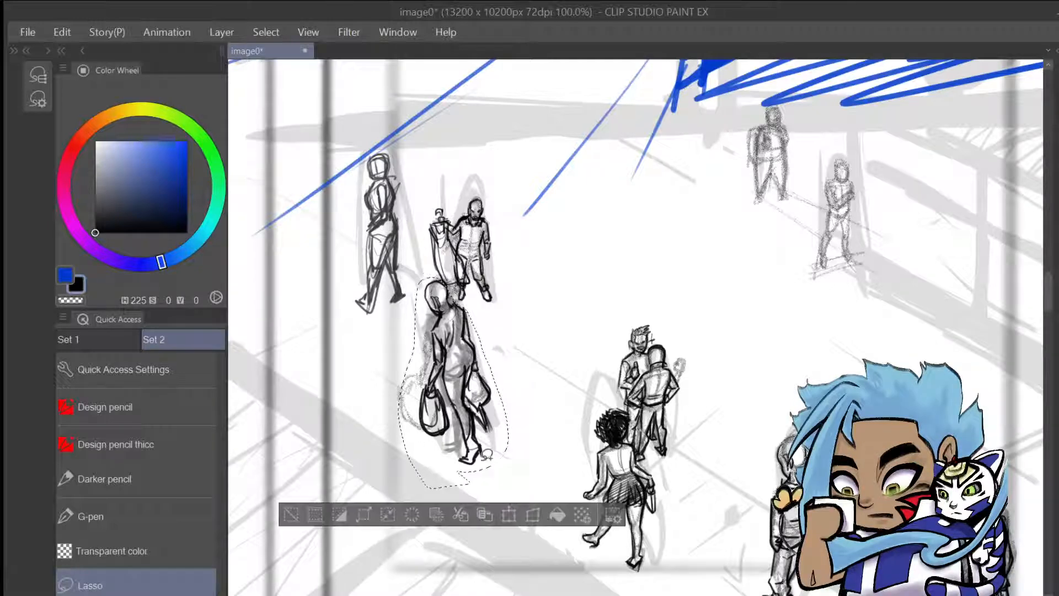
pyautogui.click(508, 514)
pyautogui.moveTo(508, 277); pyautogui.dragTo(489, 314)
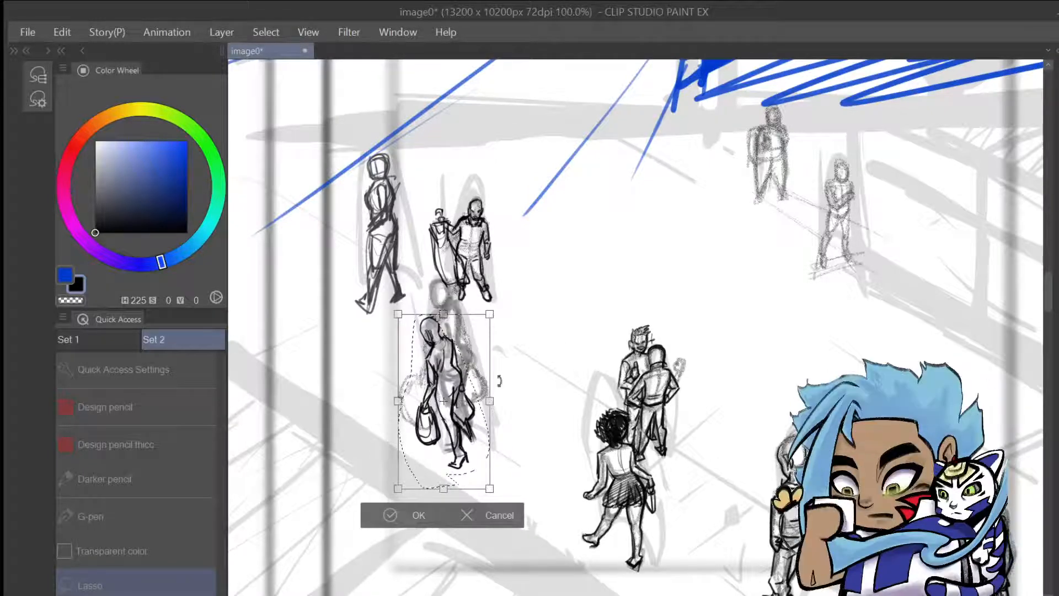
pyautogui.moveTo(489, 401); pyautogui.dragTo(491, 401)
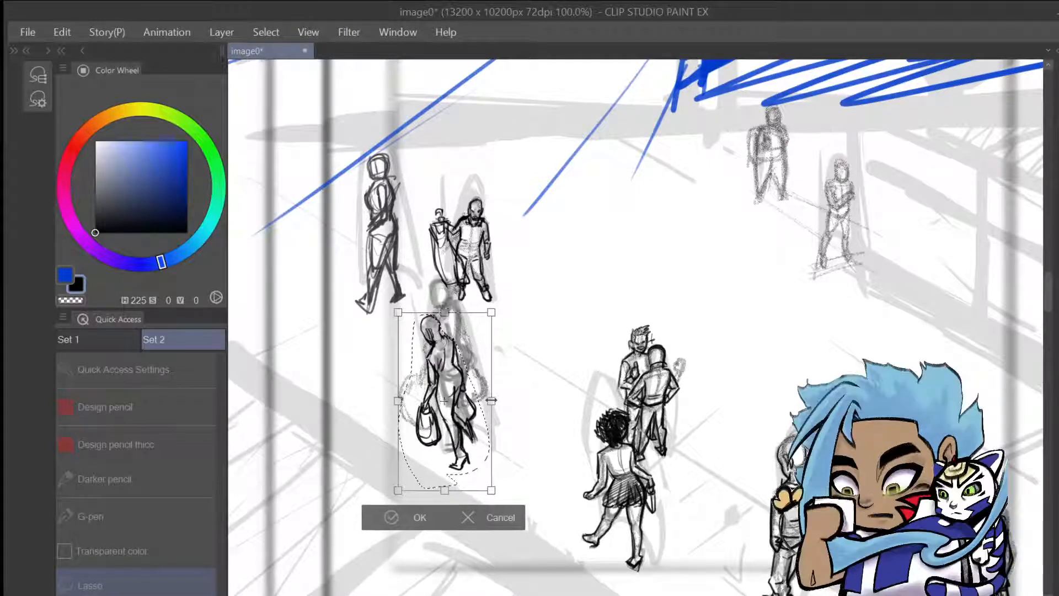
pyautogui.click(401, 517)
pyautogui.click(280, 505)
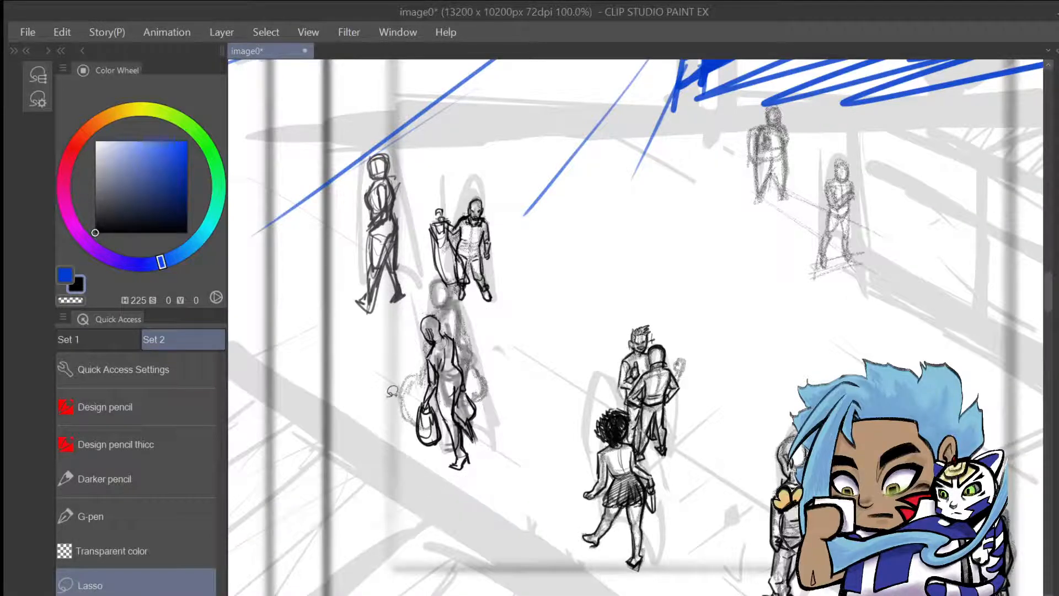
# Lasso the figure holding the dress, enlarge it slightly upward and outward, and deselect
pyautogui.moveTo(475, 310)
pyautogui.mouseDown()
pyautogui.moveTo(427, 224)
pyautogui.moveTo(493, 174)
pyautogui.moveTo(517, 299)
pyautogui.mouseUp()
pyautogui.click(530, 338)
pyautogui.moveTo(527, 176); pyautogui.dragTo(541, 162)
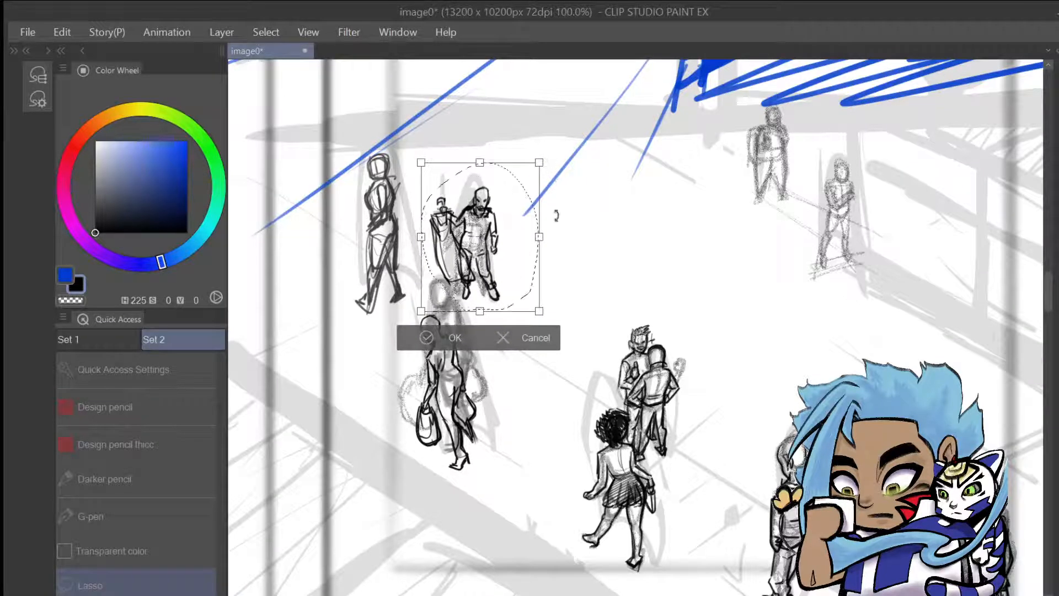
pyautogui.click(437, 346)
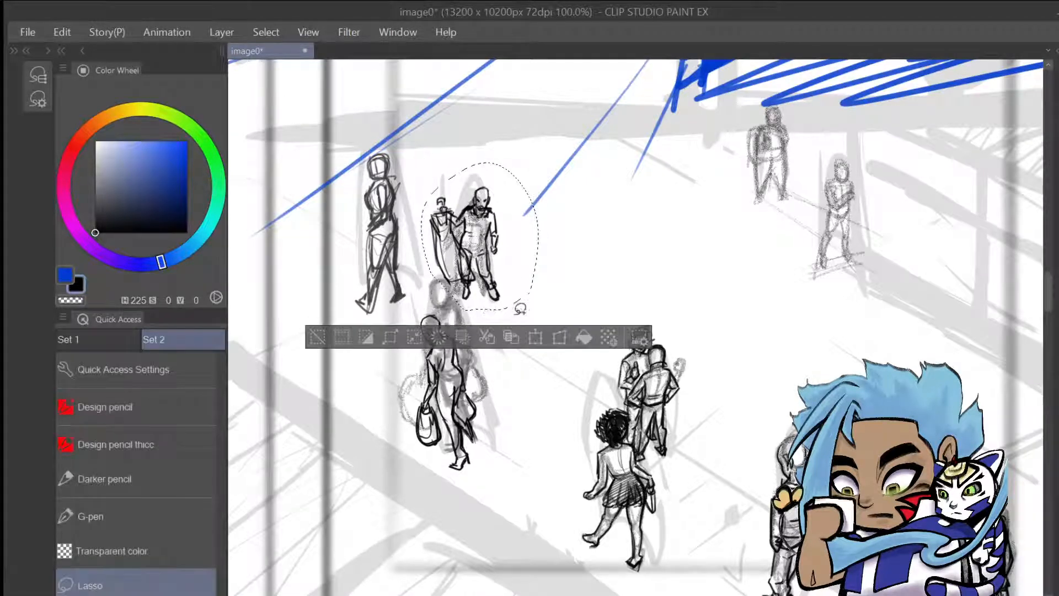
pyautogui.click(316, 338)
pyautogui.moveTo(398, 324)
pyautogui.mouseDown()
pyautogui.moveTo(338, 206)
pyautogui.moveTo(411, 306)
pyautogui.mouseUp()
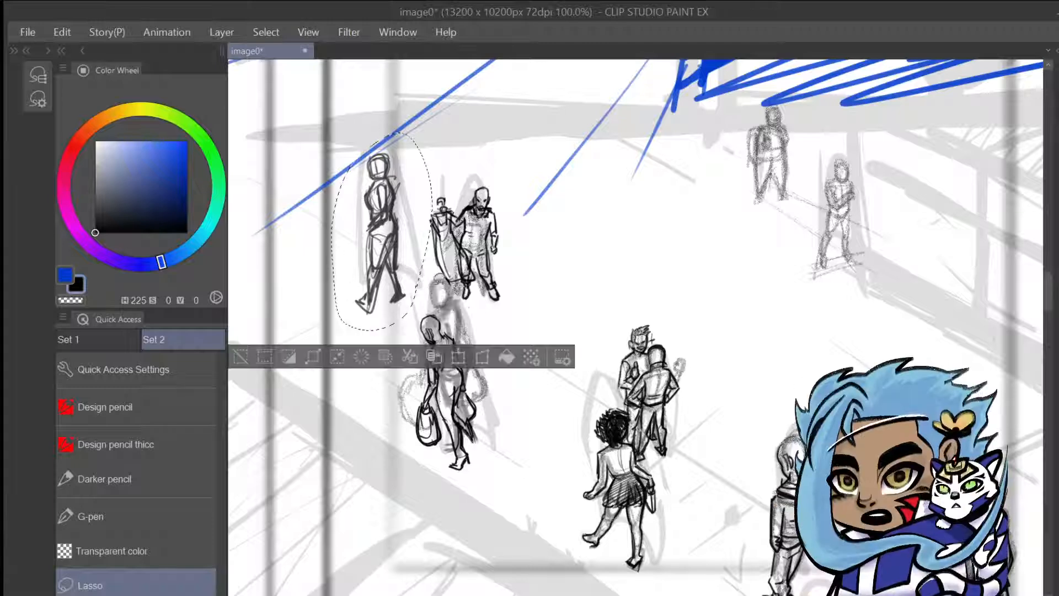
pyautogui.click(465, 359)
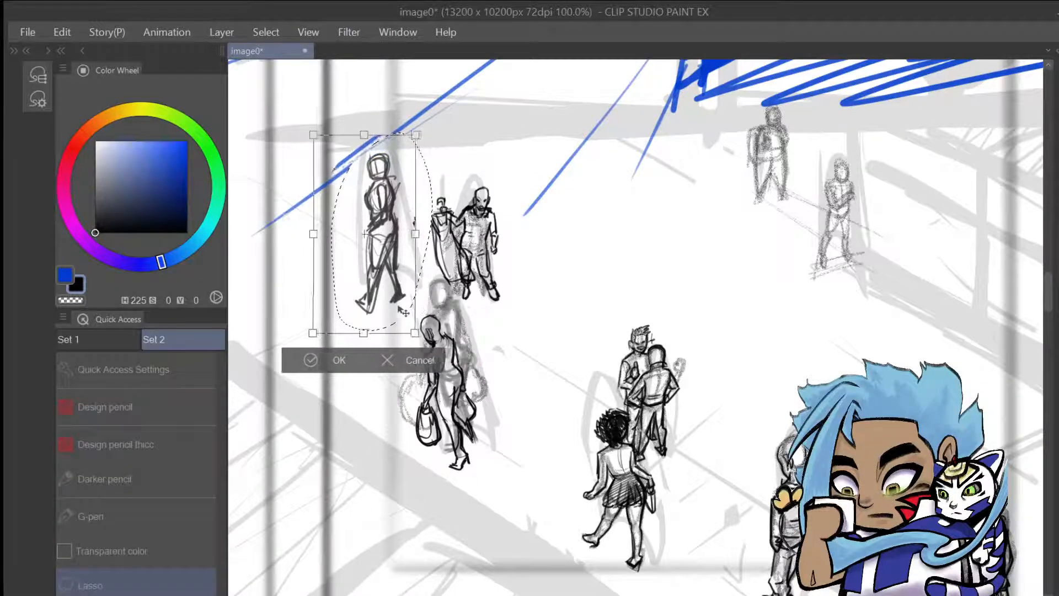
pyautogui.click(393, 356)
pyautogui.click(243, 357)
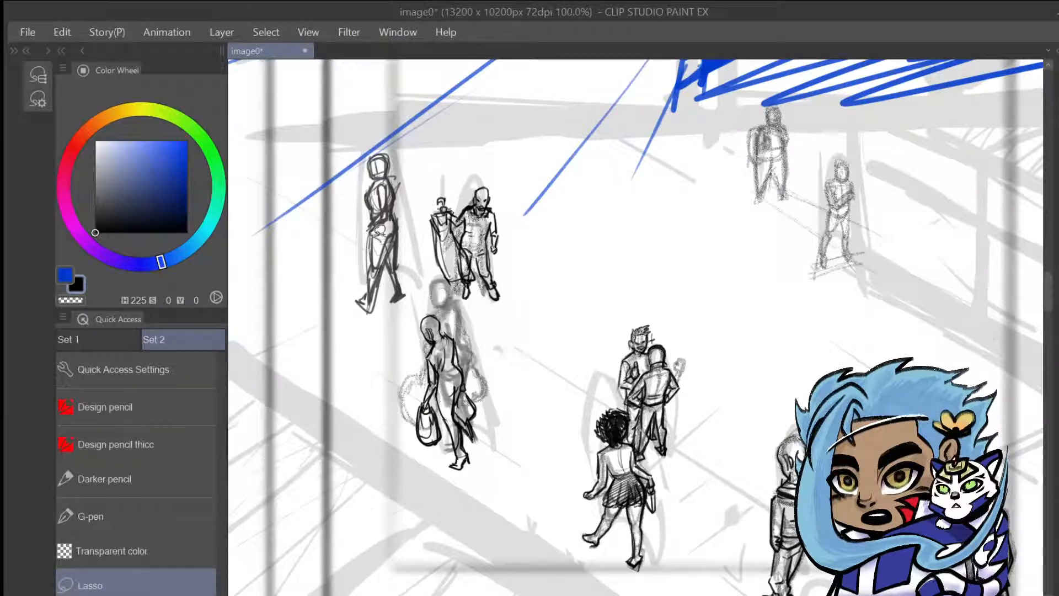
# Erase excess lines on the dress and hanger using the G-pen with transparent color, and redraw the hanger in Darker pencil
pyautogui.click(130, 505)
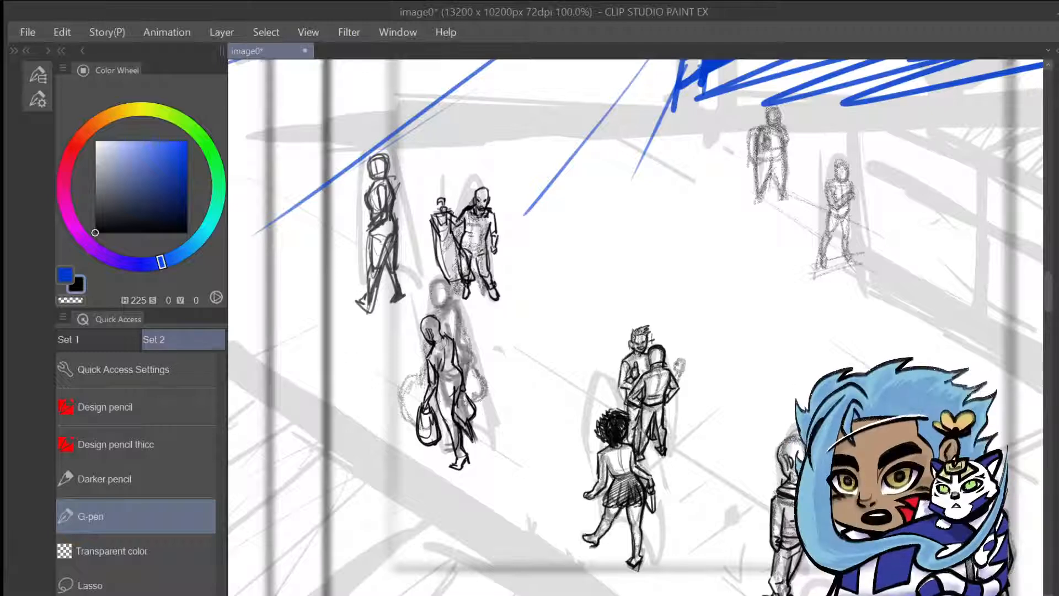
pyautogui.click(150, 538)
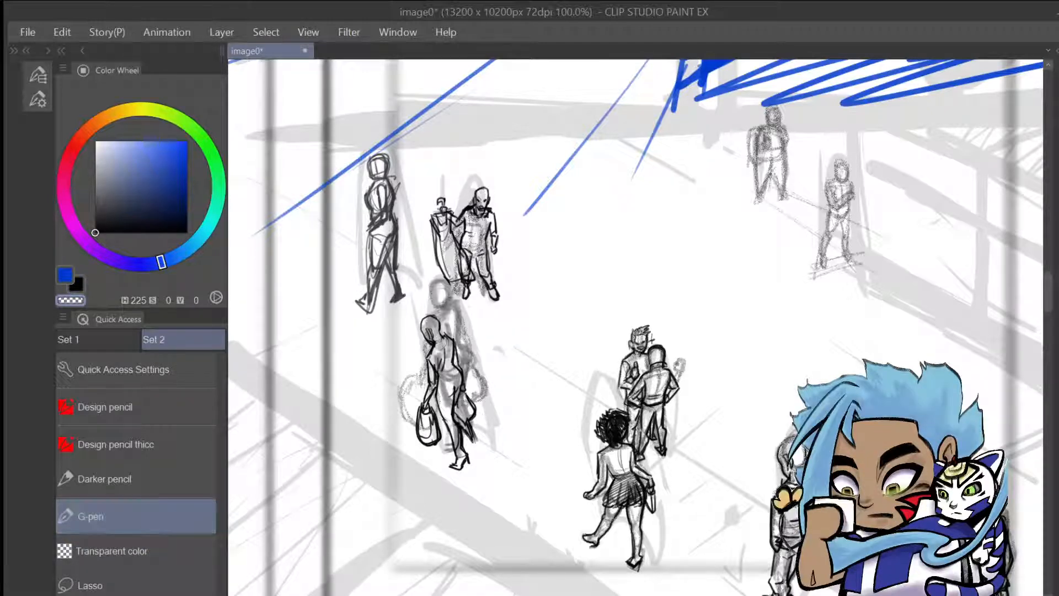
pyautogui.moveTo(461, 267)
pyautogui.mouseDown()
pyautogui.moveTo(457, 242)
pyautogui.moveTo(459, 277)
pyautogui.mouseUp()
pyautogui.moveTo(432, 233); pyautogui.dragTo(439, 267)
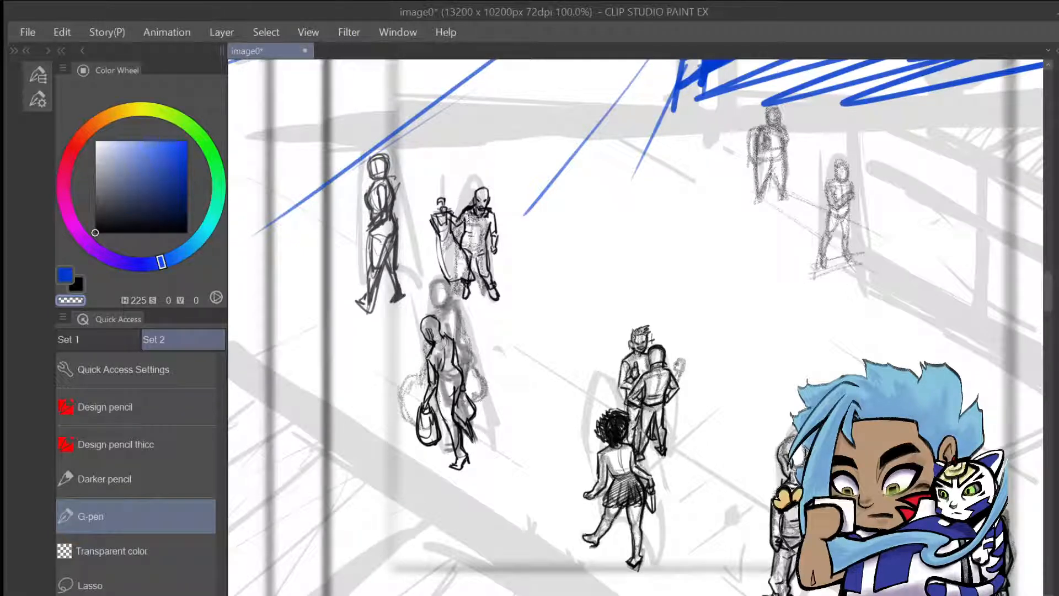
pyautogui.moveTo(441, 204); pyautogui.dragTo(439, 204)
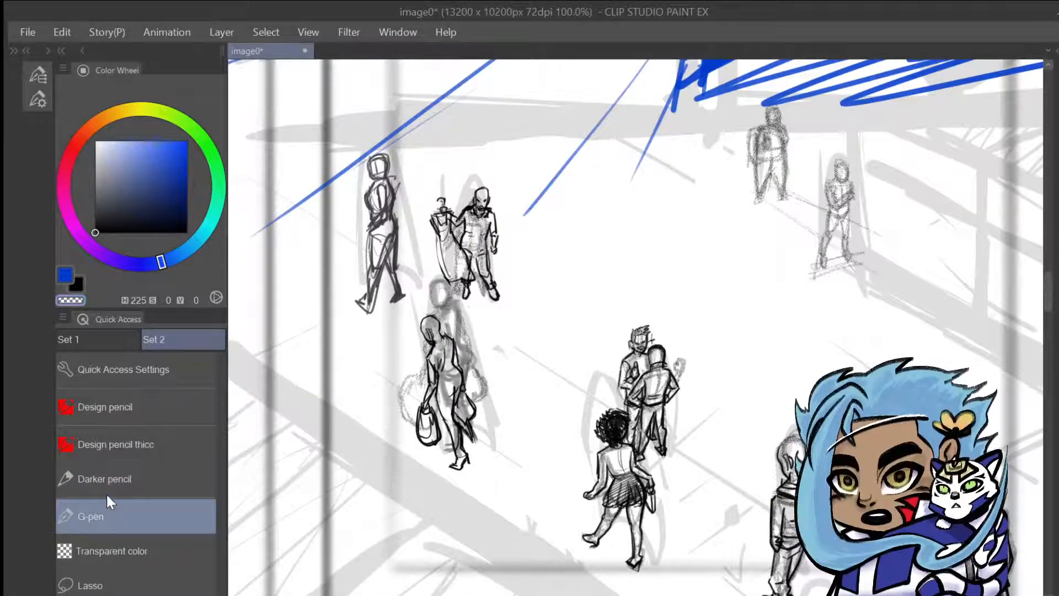
pyautogui.click(117, 435)
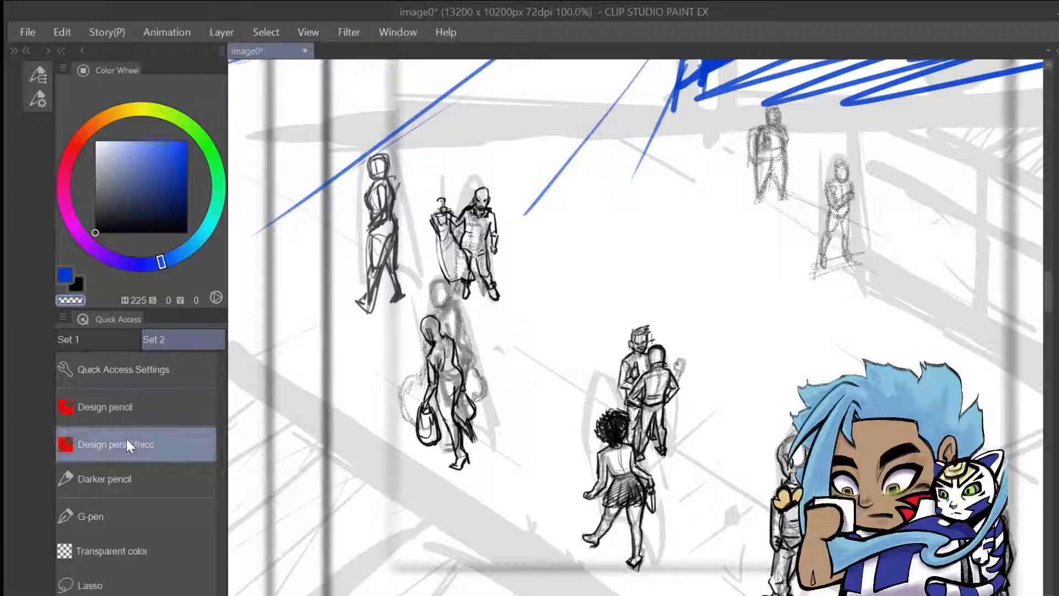
pyautogui.click(139, 474)
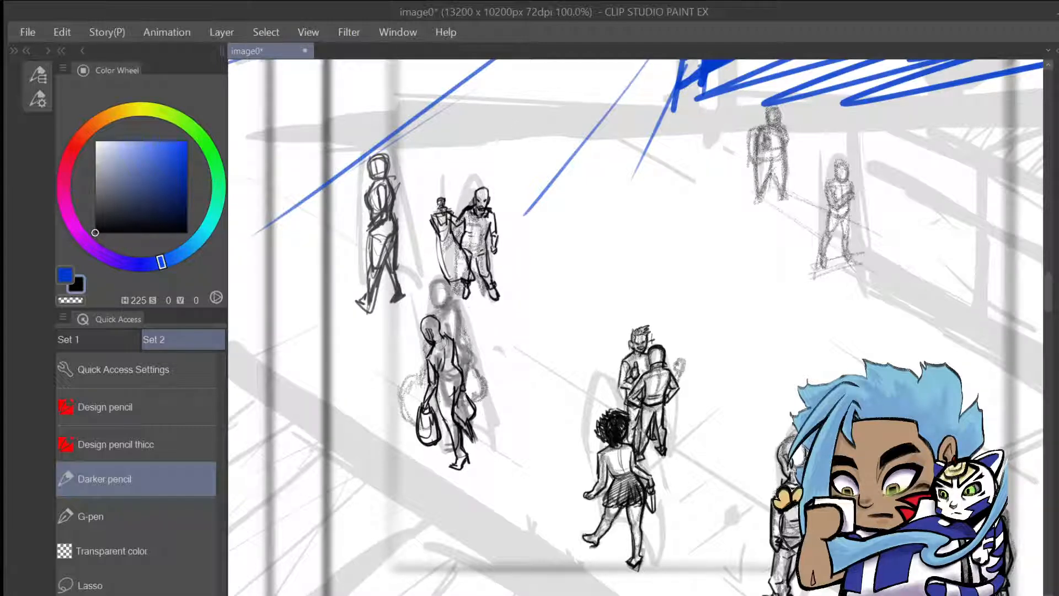
pyautogui.moveTo(437, 207); pyautogui.dragTo(444, 208)
# Try adding hair and facial detail to the walking figure's head and restating its torso and leg lines
pyautogui.moveTo(376, 155)
pyautogui.mouseDown()
pyautogui.moveTo(370, 174)
pyautogui.moveTo(383, 171)
pyautogui.moveTo(381, 153)
pyautogui.moveTo(393, 165)
pyautogui.moveTo(387, 175)
pyautogui.mouseUp()
pyautogui.moveTo(375, 181); pyautogui.dragTo(372, 215)
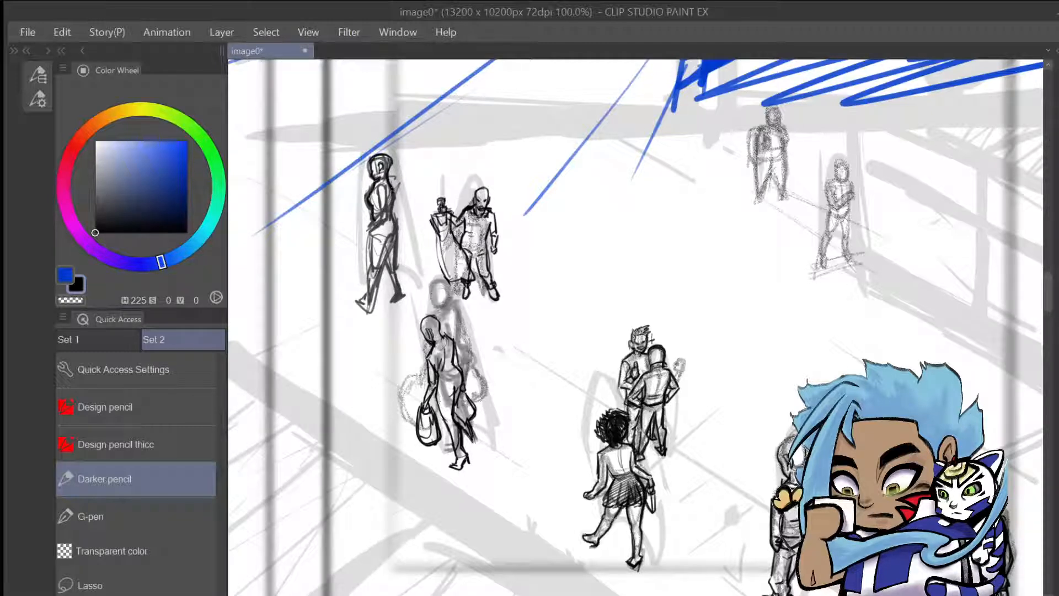
pyautogui.moveTo(393, 188)
pyautogui.mouseDown()
pyautogui.moveTo(395, 224)
pyautogui.moveTo(391, 214)
pyautogui.moveTo(371, 269)
pyautogui.mouseUp()
# Undo the trial head and body strokes on the walking figure
pyautogui.hotkey('ctrl', 'z')
pyautogui.hotkey('ctrl', 'z')
pyautogui.hotkey('ctrl', 'z')
pyautogui.hotkey('ctrl', 'z')
pyautogui.hotkey('ctrl', 'z')
pyautogui.hotkey('ctrl', 'z')
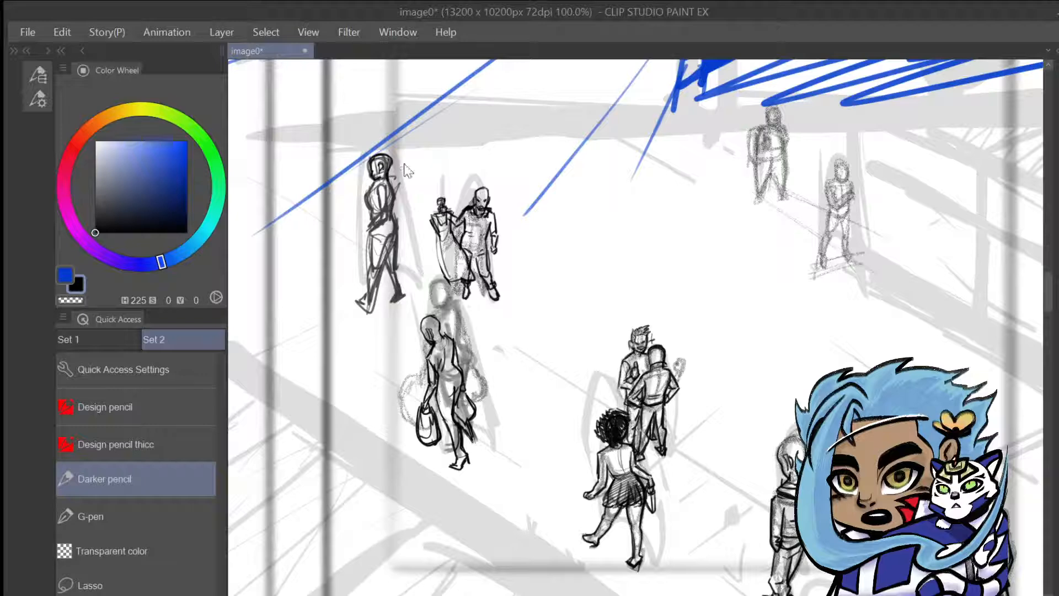
pyautogui.hotkey('ctrl', 'z')
pyautogui.hotkey('ctrl', 'z')
pyautogui.hotkey('ctrl', 'z')
pyautogui.hotkey('ctrl', 'z')
pyautogui.hotkey('ctrl', 'z')
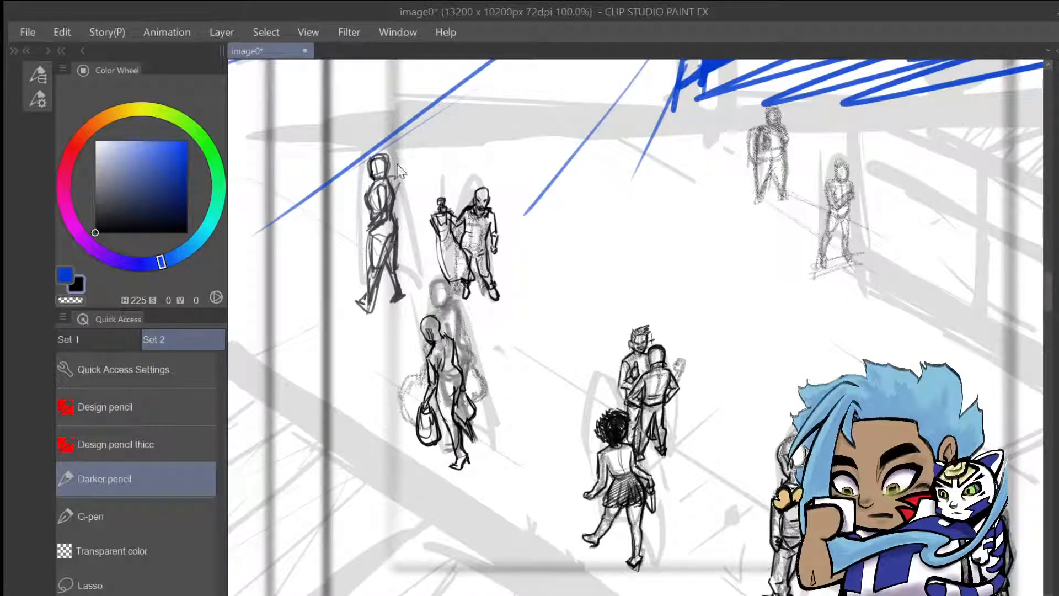
pyautogui.hotkey('ctrl', 'z')
# Draw the round head and torso of a new companion figure close beside the walking figure, on its outer side
pyautogui.moveTo(331, 174)
pyautogui.mouseDown()
pyautogui.moveTo(332, 195)
pyautogui.moveTo(336, 171)
pyautogui.moveTo(333, 210)
pyautogui.moveTo(323, 208)
pyautogui.moveTo(334, 230)
pyautogui.mouseUp()
pyautogui.moveTo(334, 231)
pyautogui.mouseDown()
pyautogui.moveTo(351, 201)
pyautogui.moveTo(350, 222)
pyautogui.mouseUp()
pyautogui.moveTo(353, 195); pyautogui.dragTo(352, 219)
pyautogui.moveTo(357, 214)
pyautogui.mouseDown()
pyautogui.moveTo(333, 236)
pyautogui.moveTo(363, 243)
pyautogui.mouseUp()
# Draw the companion figure's hips and first leg down to the foot
pyautogui.moveTo(332, 241)
pyautogui.mouseDown()
pyautogui.moveTo(342, 235)
pyautogui.moveTo(335, 252)
pyautogui.moveTo(359, 236)
pyautogui.moveTo(335, 270)
pyautogui.mouseUp()
pyautogui.hotkey('ctrl', 'z')
pyautogui.moveTo(329, 248); pyautogui.dragTo(351, 276)
pyautogui.moveTo(355, 247); pyautogui.dragTo(341, 275)
pyautogui.moveTo(331, 244); pyautogui.dragTo(348, 274)
pyautogui.moveTo(353, 246); pyautogui.dragTo(351, 268)
pyautogui.moveTo(350, 271); pyautogui.dragTo(348, 310)
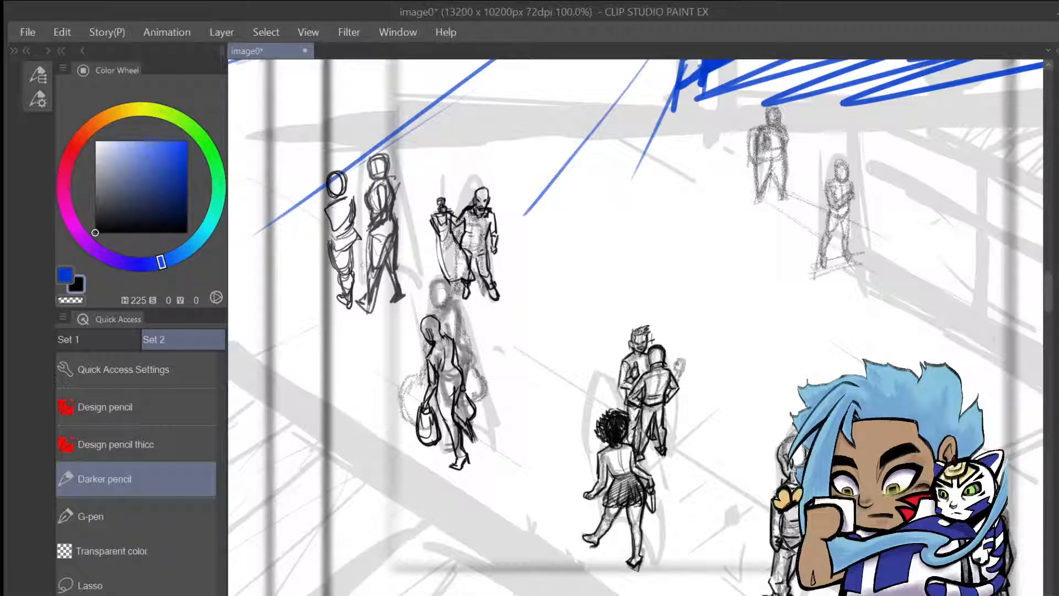
# Draw the companion's second leg and foot, one arm reaching outward and the other linking to the walking figure
pyautogui.moveTo(359, 237); pyautogui.dragTo(363, 266)
pyautogui.moveTo(350, 251)
pyautogui.mouseDown()
pyautogui.moveTo(361, 244)
pyautogui.moveTo(373, 312)
pyautogui.moveTo(358, 298)
pyautogui.moveTo(370, 299)
pyautogui.mouseUp()
pyautogui.moveTo(373, 287); pyautogui.dragTo(362, 305)
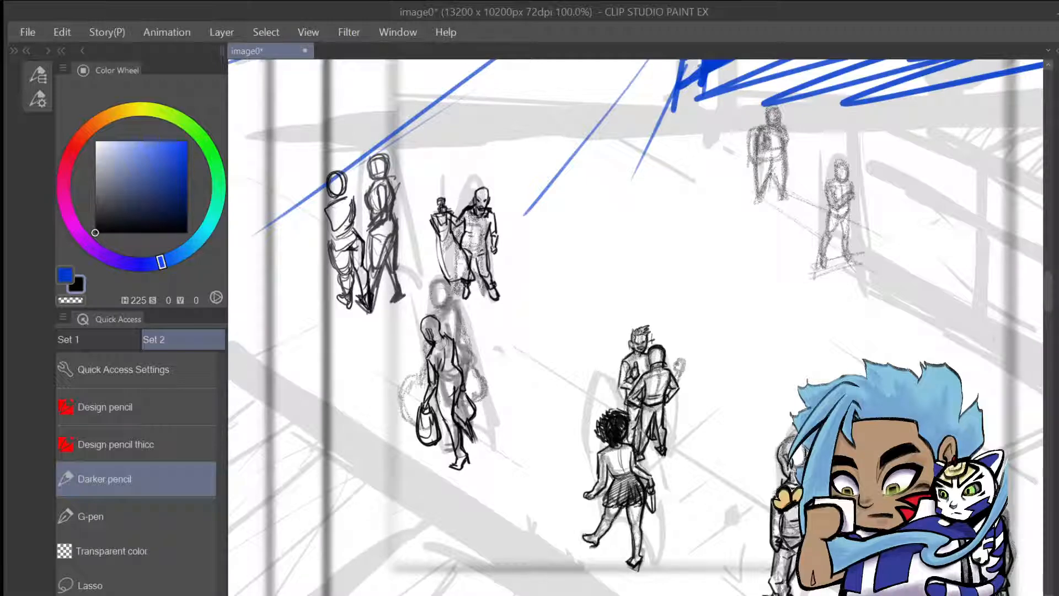
pyautogui.moveTo(339, 226)
pyautogui.mouseDown()
pyautogui.moveTo(350, 233)
pyautogui.moveTo(322, 217)
pyautogui.moveTo(313, 265)
pyautogui.mouseUp()
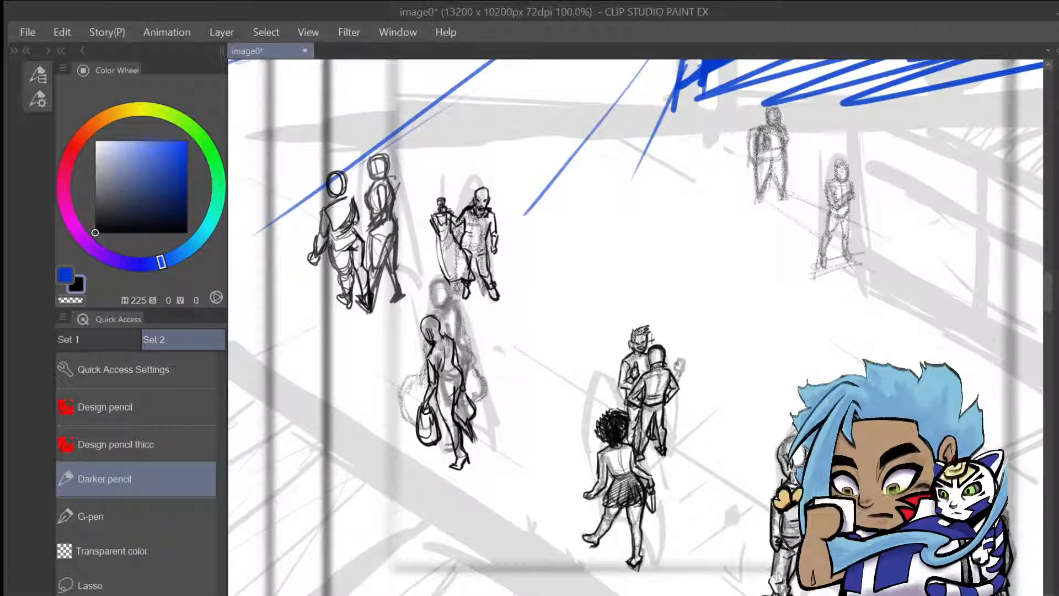
pyautogui.moveTo(356, 221); pyautogui.dragTo(368, 231)
# Sketch a child's round head, torso and arm holding the hand of the outer walking figure, undoing the stray strokes
pyautogui.moveTo(287, 221)
pyautogui.mouseDown()
pyautogui.moveTo(282, 273)
pyautogui.moveTo(293, 251)
pyautogui.moveTo(284, 274)
pyautogui.moveTo(274, 272)
pyautogui.moveTo(296, 256)
pyautogui.moveTo(292, 273)
pyautogui.moveTo(271, 282)
pyautogui.moveTo(300, 249)
pyautogui.moveTo(279, 276)
pyautogui.moveTo(288, 292)
pyautogui.moveTo(307, 251)
pyautogui.moveTo(329, 272)
pyautogui.mouseUp()
pyautogui.hotkey('ctrl', 'z')
pyautogui.hotkey('ctrl', 'z')
pyautogui.hotkey('ctrl', 'z')
pyautogui.hotkey('ctrl', 'z')
pyautogui.hotkey('ctrl', 'z')
pyautogui.hotkey('ctrl', 'z')
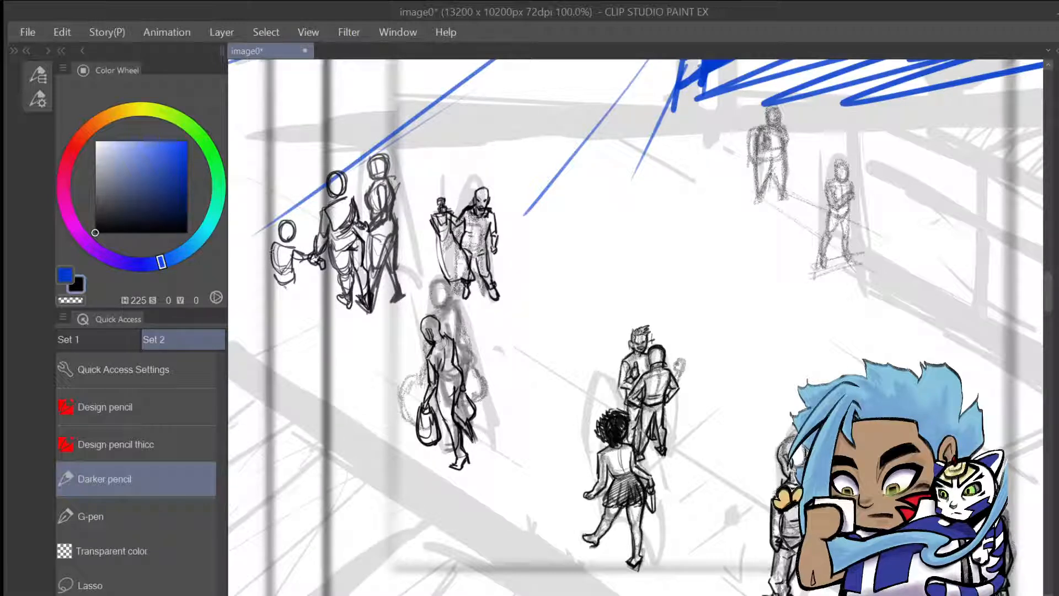
# Draw the child's raised outer arm and both running legs, with a hatched shadow on the ground beneath
pyautogui.moveTo(276, 243)
pyautogui.mouseDown()
pyautogui.moveTo(253, 254)
pyautogui.moveTo(253, 225)
pyautogui.mouseUp()
pyautogui.moveTo(294, 282)
pyautogui.mouseDown()
pyautogui.moveTo(290, 305)
pyautogui.moveTo(304, 330)
pyautogui.mouseUp()
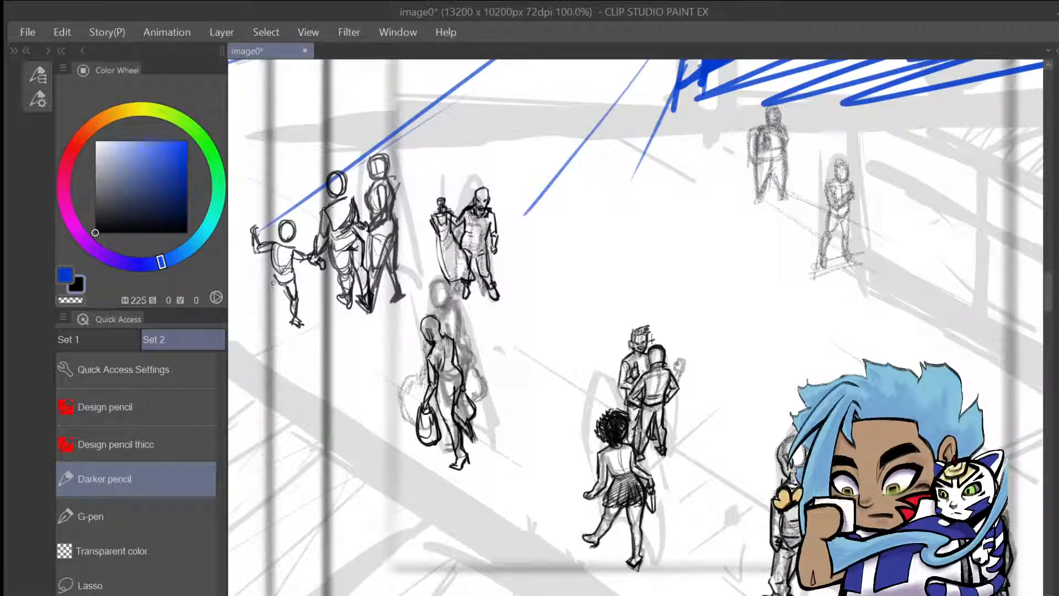
pyautogui.moveTo(277, 280)
pyautogui.mouseDown()
pyautogui.moveTo(258, 305)
pyautogui.moveTo(287, 326)
pyautogui.moveTo(291, 318)
pyautogui.mouseUp()
pyautogui.moveTo(284, 304); pyautogui.dragTo(291, 312)
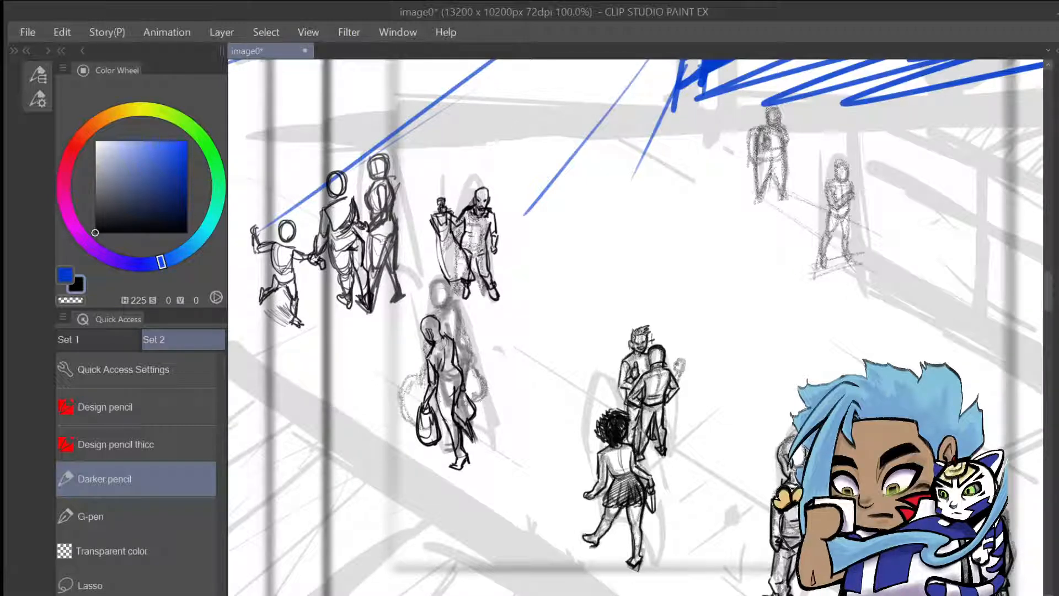
# Refine the joined hands of the child and adult, clean them up with transparent color, and undo the stray stroke below the group
pyautogui.moveTo(294, 252); pyautogui.dragTo(329, 267)
pyautogui.click(105, 550)
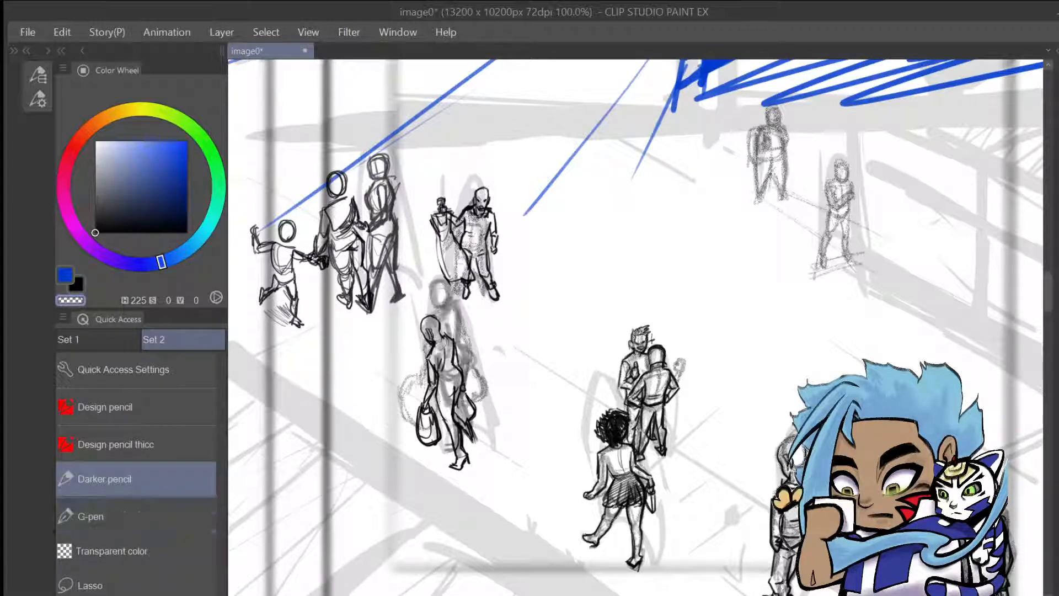
pyautogui.moveTo(319, 261); pyautogui.dragTo(322, 268)
pyautogui.click(76, 285)
pyautogui.moveTo(334, 365)
pyautogui.mouseDown()
pyautogui.moveTo(357, 386)
pyautogui.moveTo(379, 381)
pyautogui.mouseUp()
pyautogui.hotkey('ctrl', 'z')
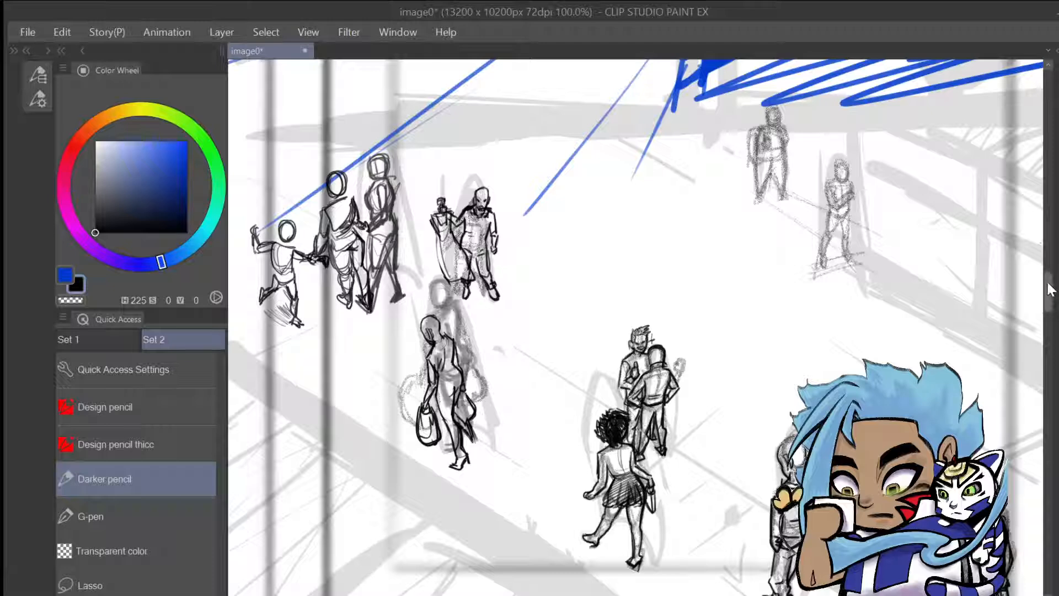
# Add the Select layer sub tool to Quick Access Set 2 above the Design pencil, and collapse the tool palettes again
pyautogui.scroll(3, 1048, 280)
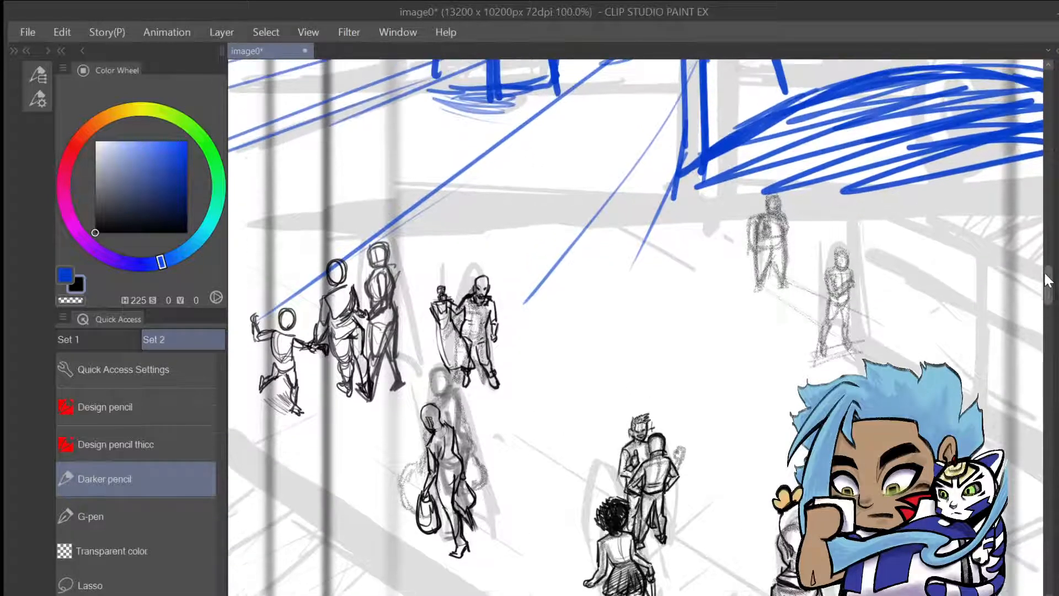
pyautogui.click(43, 68)
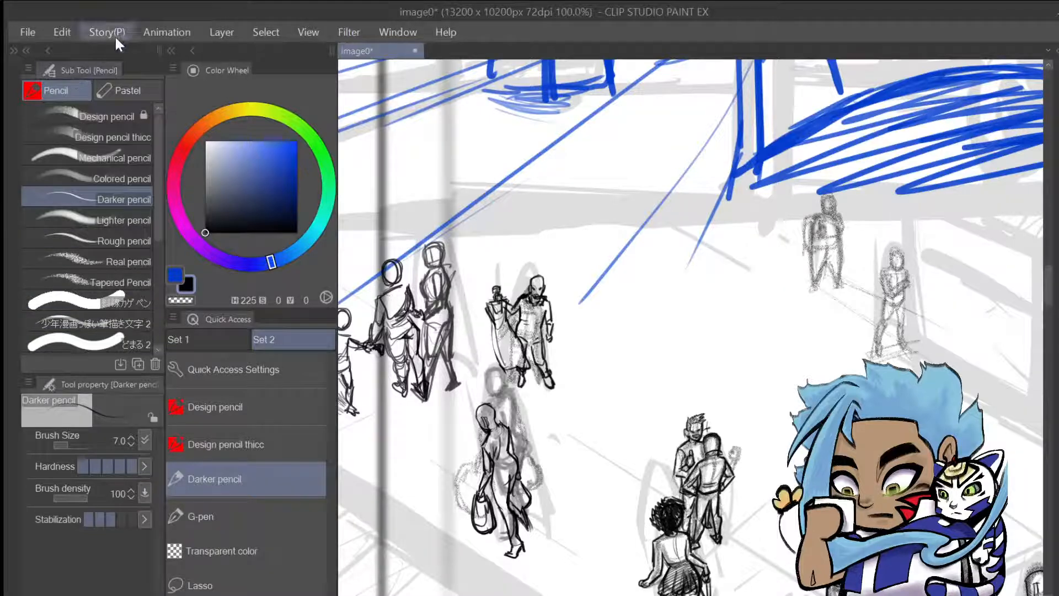
pyautogui.click(14, 49)
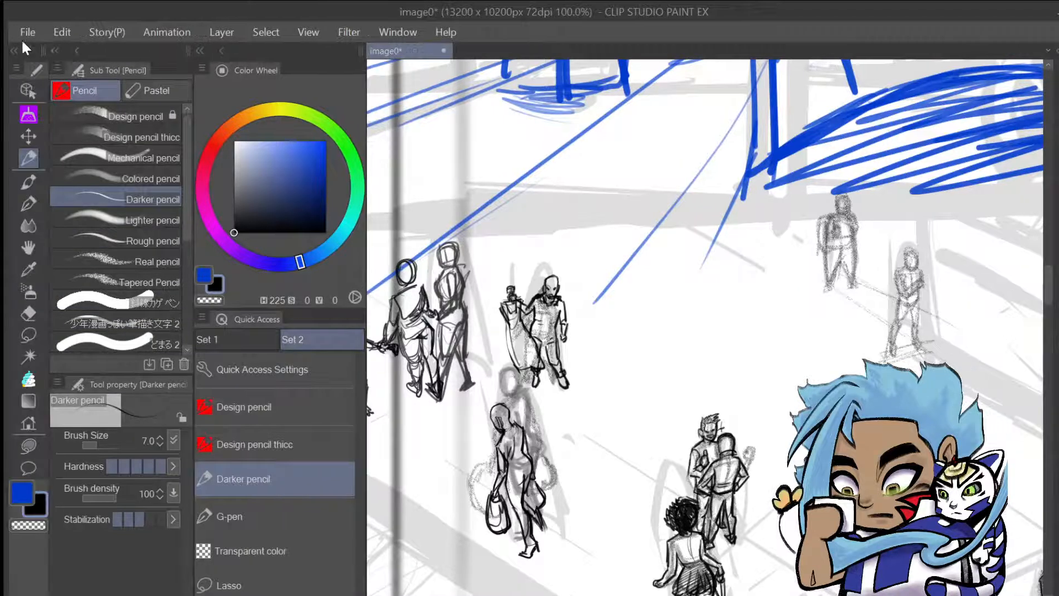
pyautogui.click(27, 90)
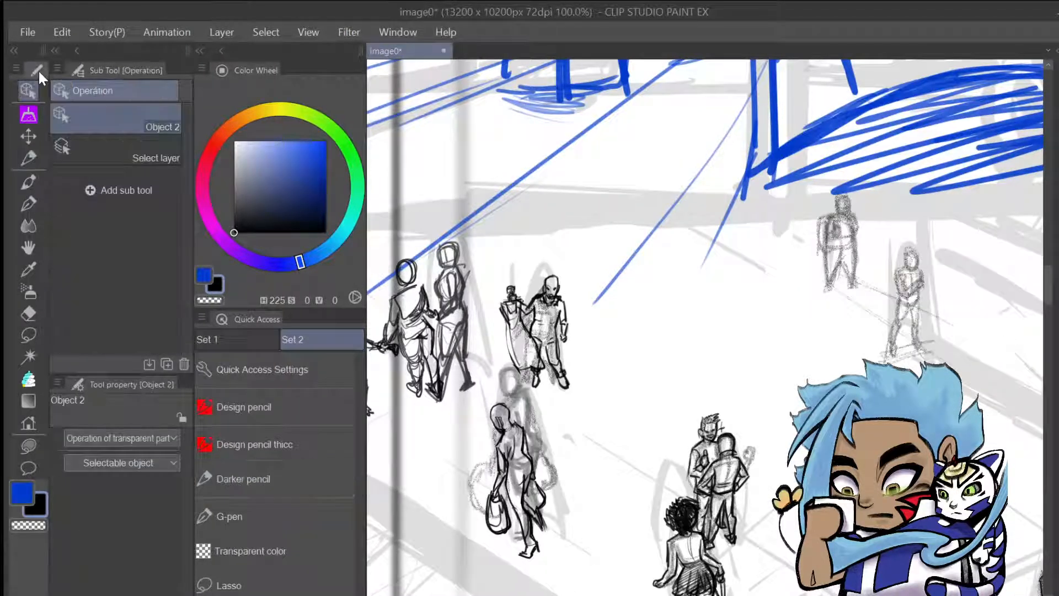
pyautogui.click(145, 154)
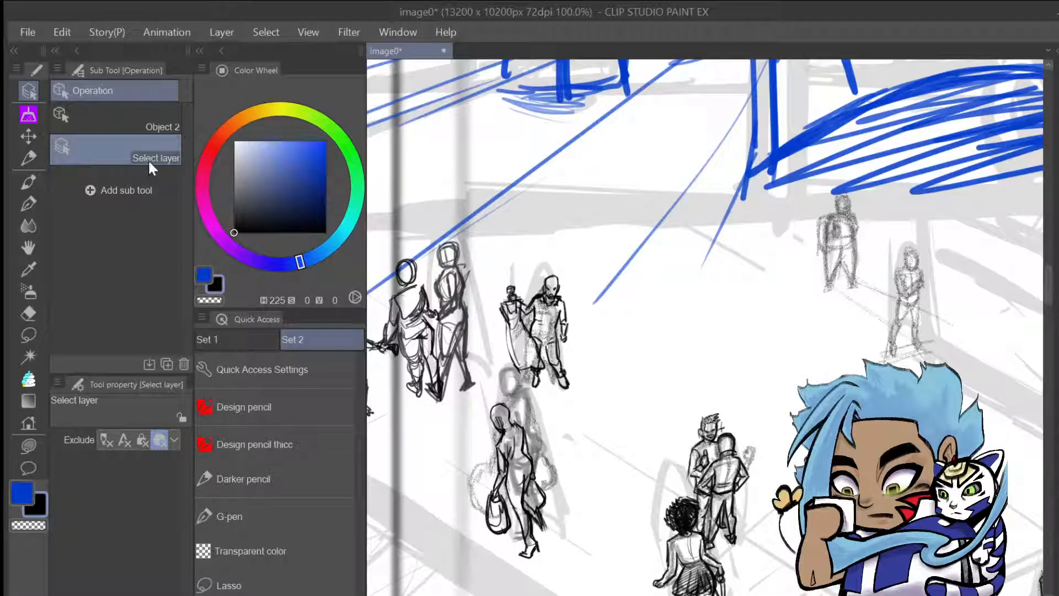
pyautogui.moveTo(148, 159)
pyautogui.mouseDown()
pyautogui.moveTo(219, 291)
pyautogui.moveTo(310, 395)
pyautogui.moveTo(300, 393)
pyautogui.mouseUp()
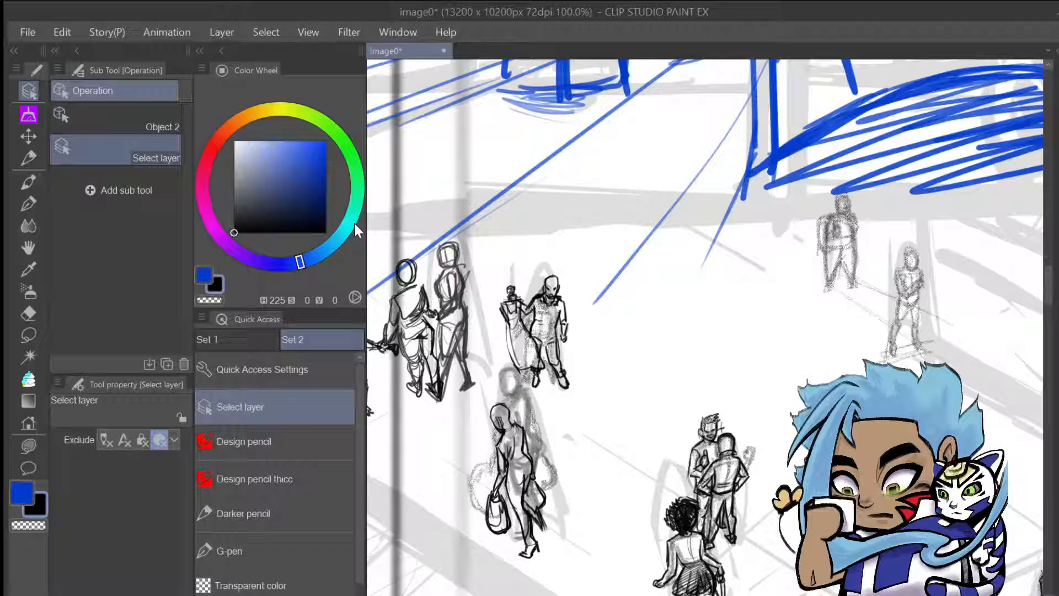
pyautogui.click(55, 49)
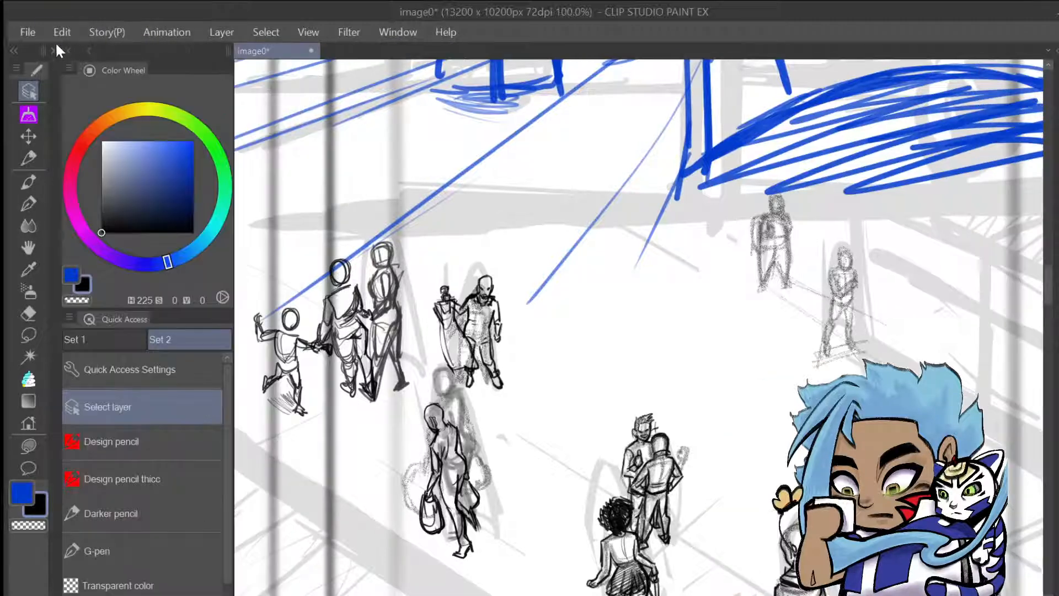
pyautogui.click(15, 50)
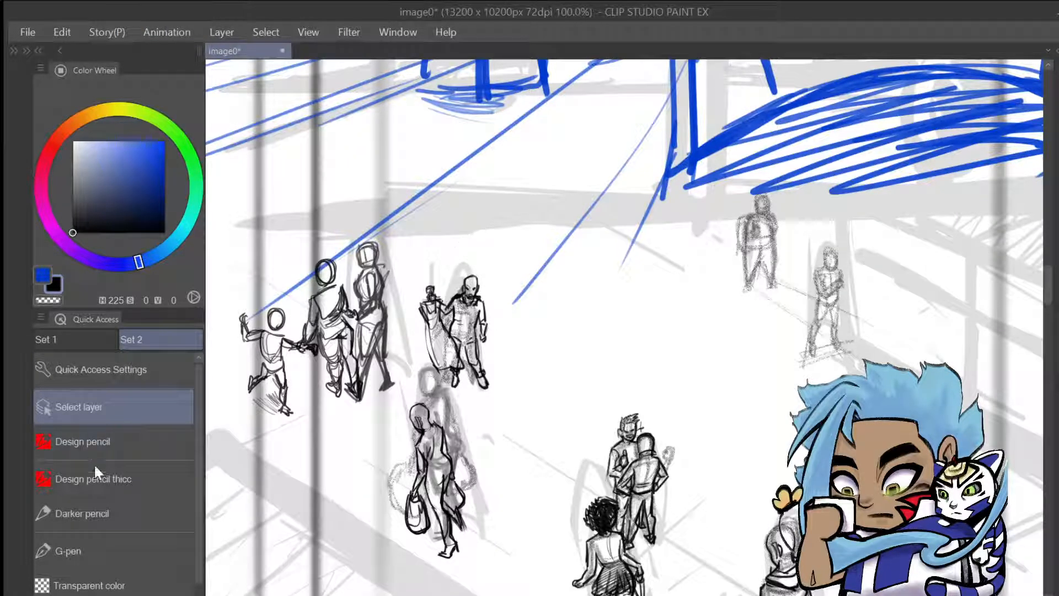
pyautogui.click(108, 509)
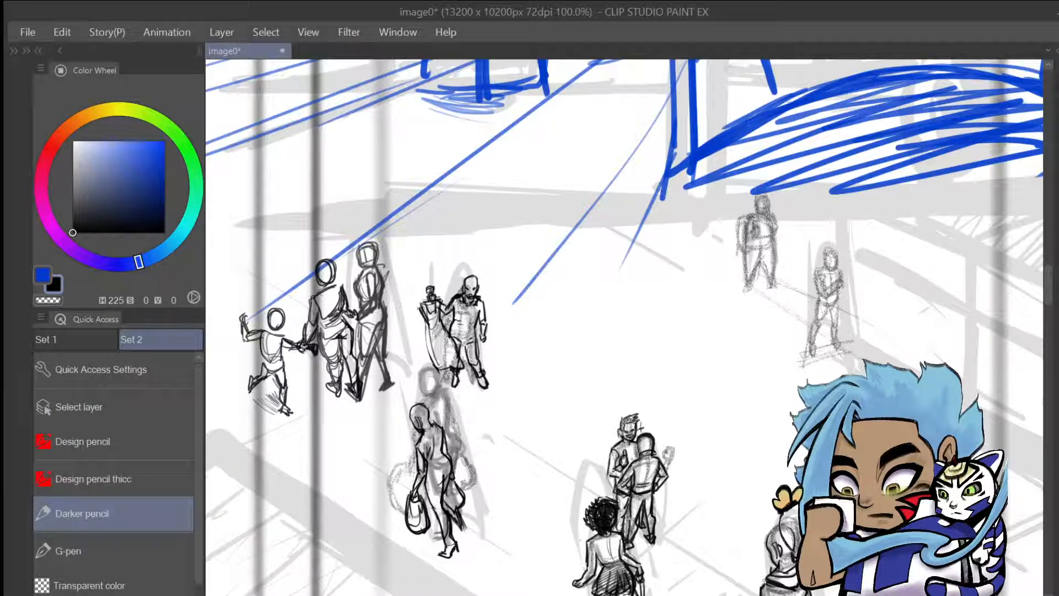
pyautogui.moveTo(371, 243); pyautogui.dragTo(367, 268)
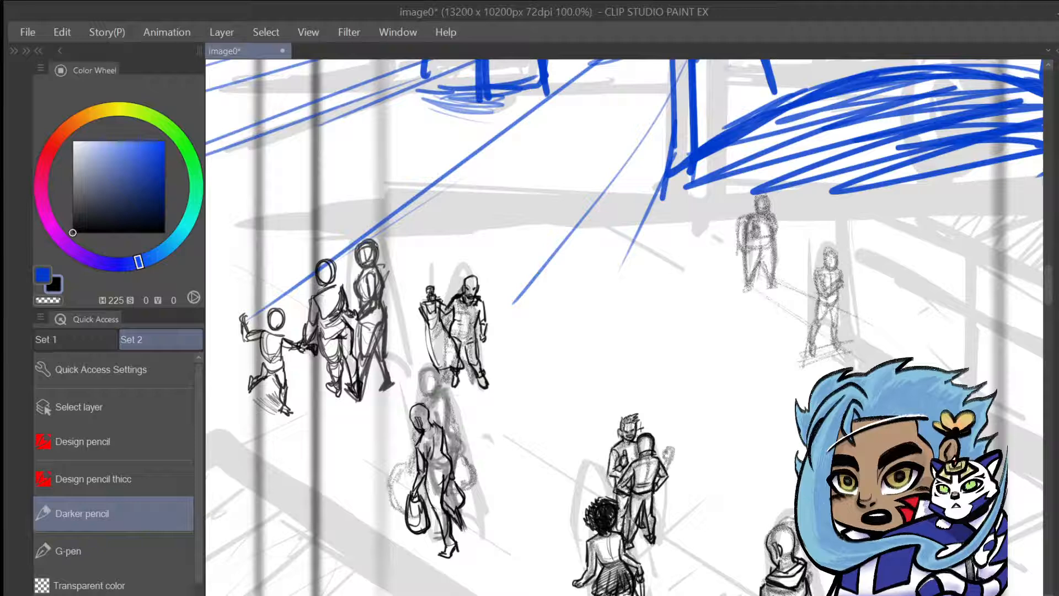
pyautogui.hotkey('ctrl', 'z')
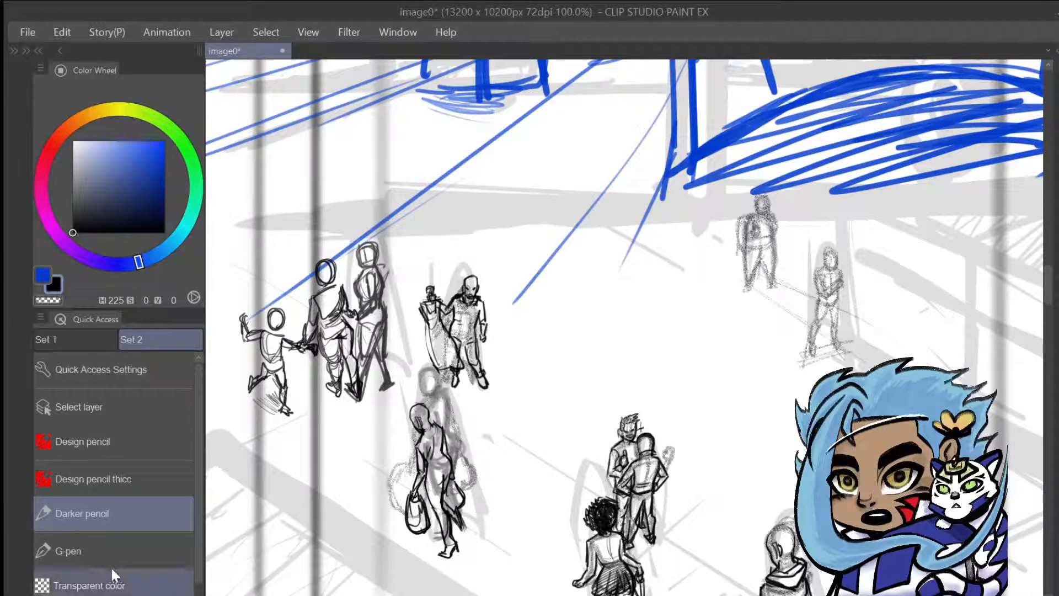
# Lasso the walking pair's inner figure, scale it down slightly and shift it away from its companion, and clear the selection
pyautogui.moveTo(200, 446); pyautogui.dragTo(199, 469)
pyautogui.click(142, 588)
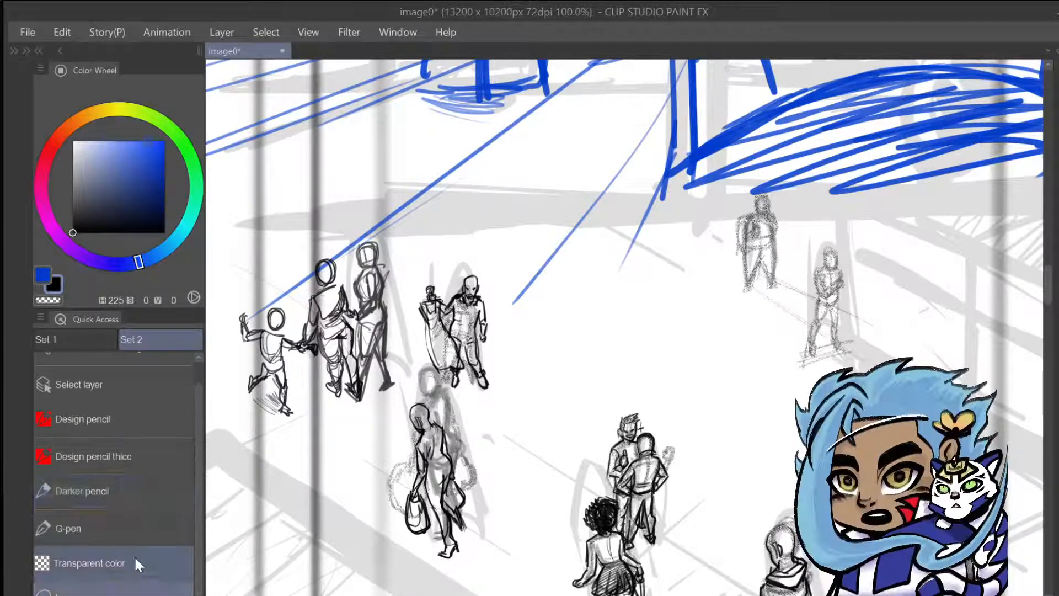
pyautogui.moveTo(402, 296)
pyautogui.mouseDown()
pyautogui.moveTo(400, 380)
pyautogui.moveTo(384, 403)
pyautogui.moveTo(349, 396)
pyautogui.mouseUp()
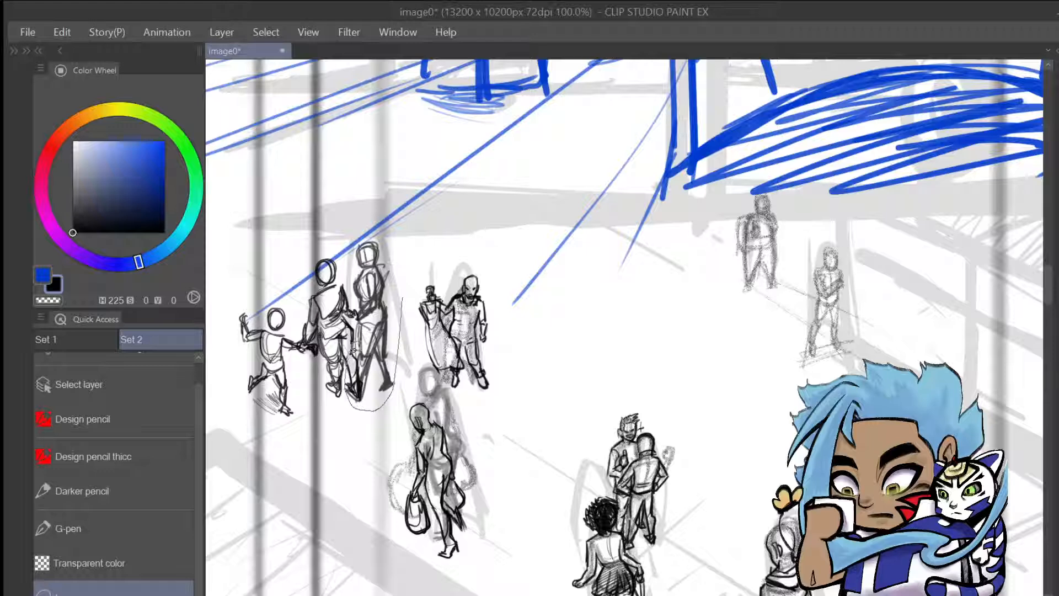
pyautogui.moveTo(409, 317); pyautogui.dragTo(392, 302)
pyautogui.click(436, 436)
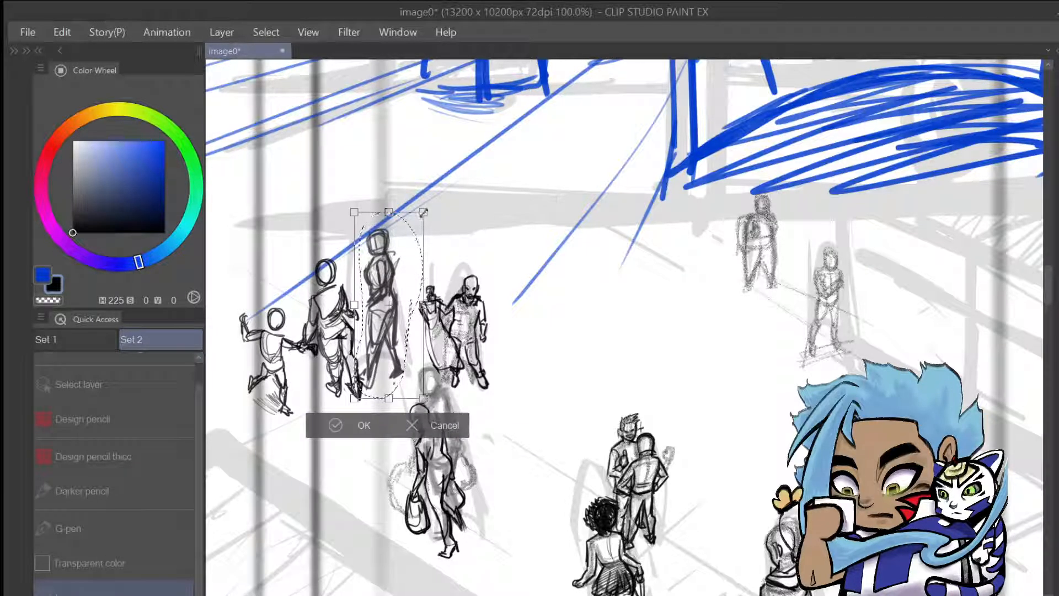
pyautogui.moveTo(423, 212); pyautogui.dragTo(420, 222)
pyautogui.moveTo(400, 344); pyautogui.dragTo(415, 344)
pyautogui.moveTo(429, 216); pyautogui.dragTo(420, 238)
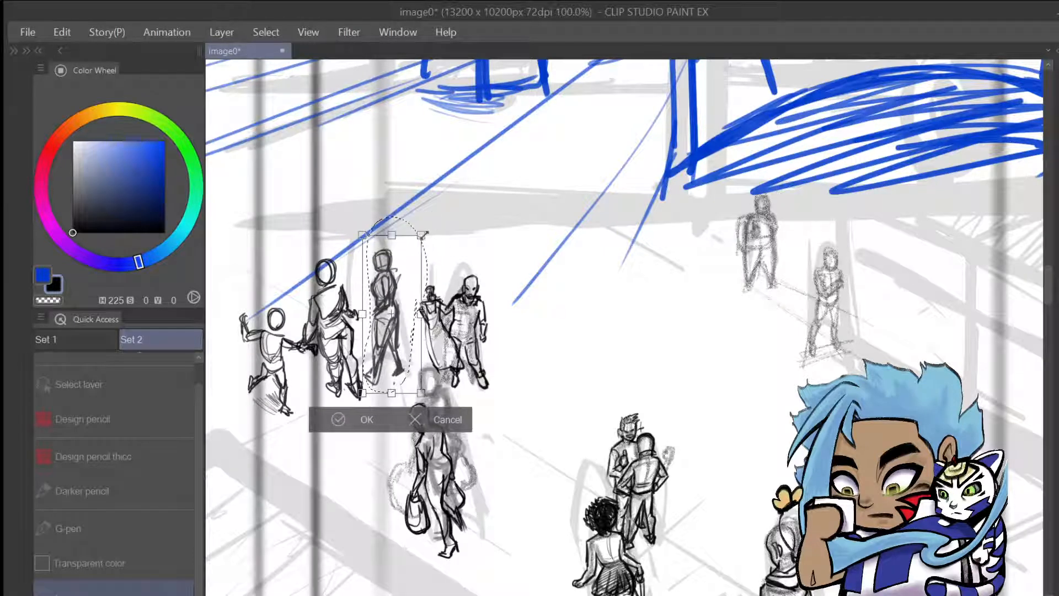
pyautogui.moveTo(410, 331); pyautogui.dragTo(404, 327)
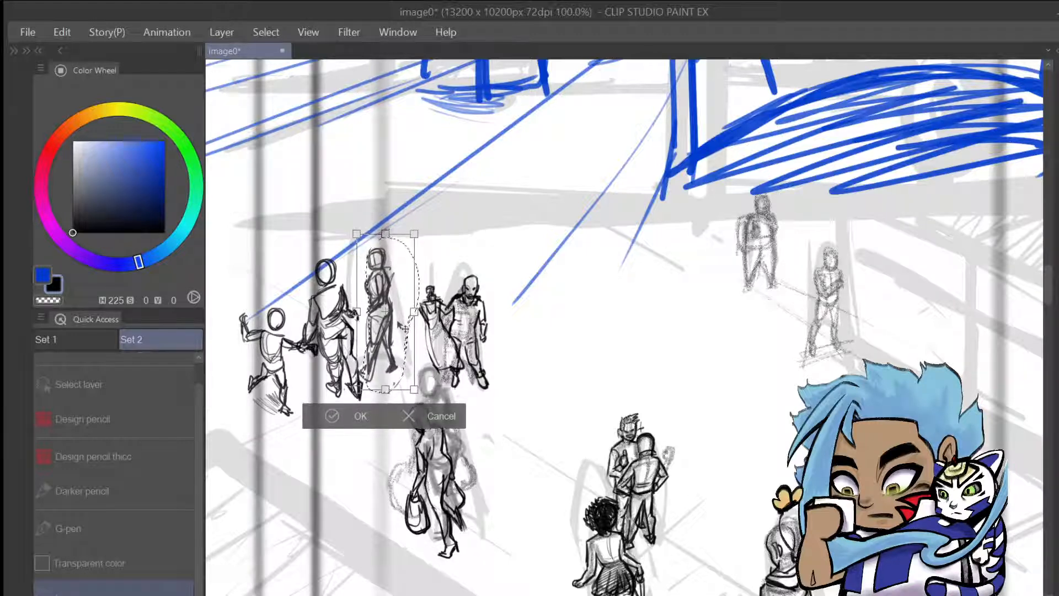
pyautogui.moveTo(414, 234); pyautogui.dragTo(407, 255)
pyautogui.moveTo(395, 339); pyautogui.dragTo(399, 335)
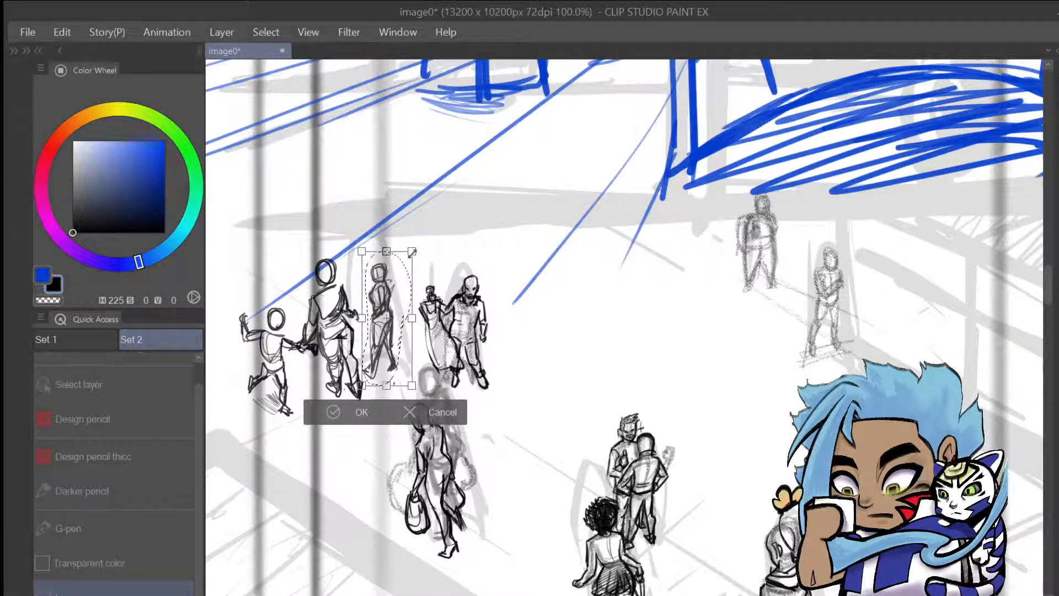
pyautogui.moveTo(412, 251); pyautogui.dragTo(419, 228)
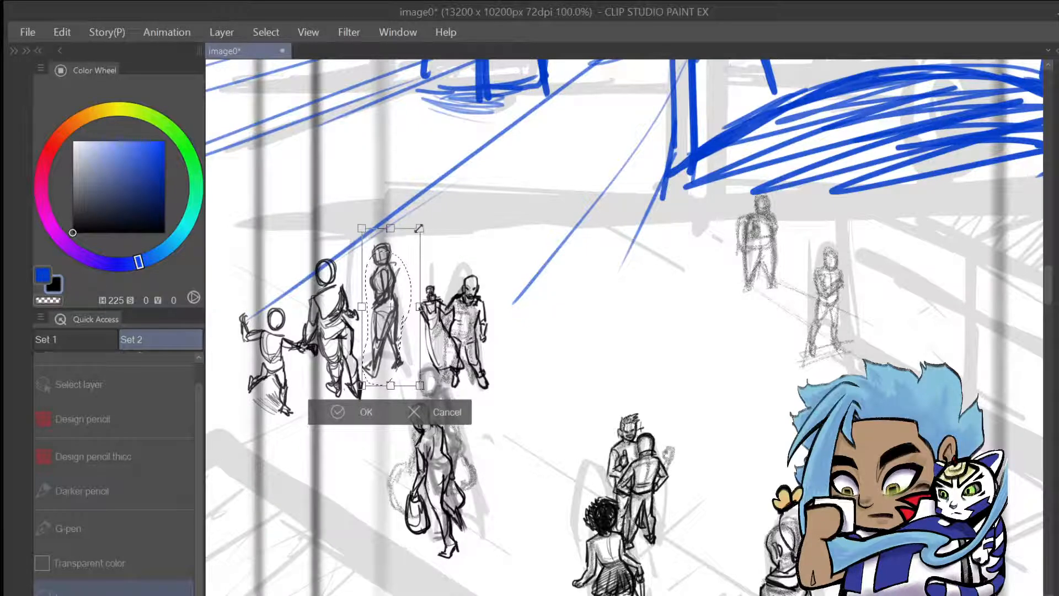
pyautogui.click(337, 412)
pyautogui.click(228, 408)
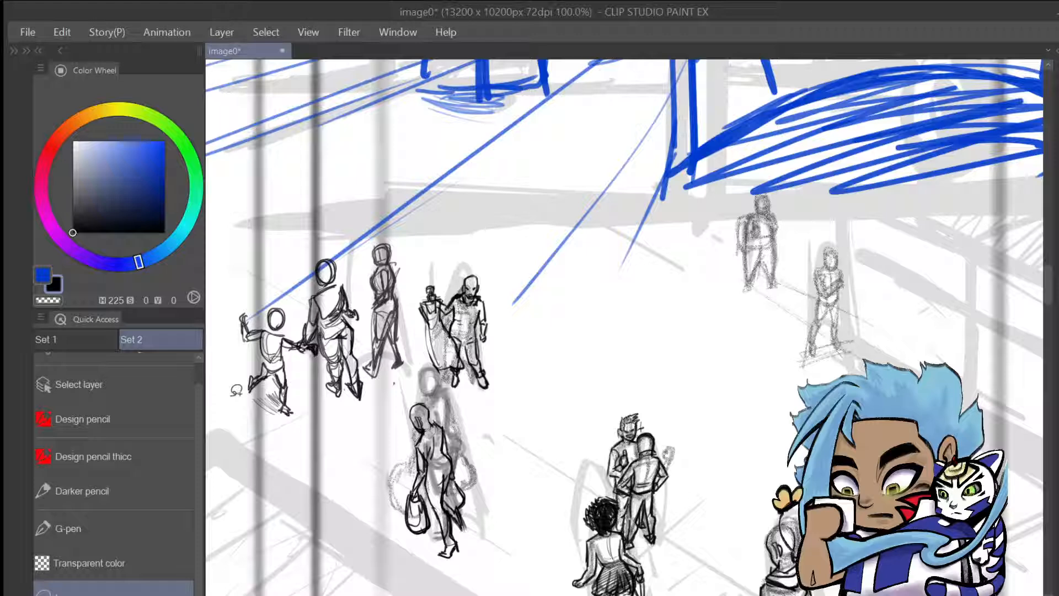
# Redraw the resized figure's head, shoulders, torso and front leg with the Darker pencil over its faint lines
pyautogui.click(110, 385)
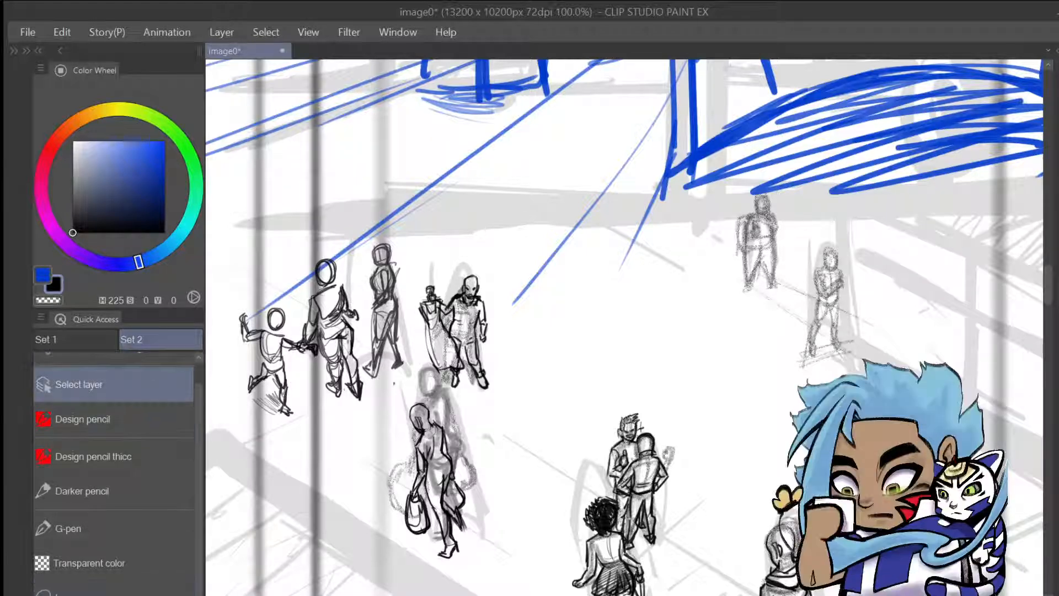
pyautogui.click(95, 491)
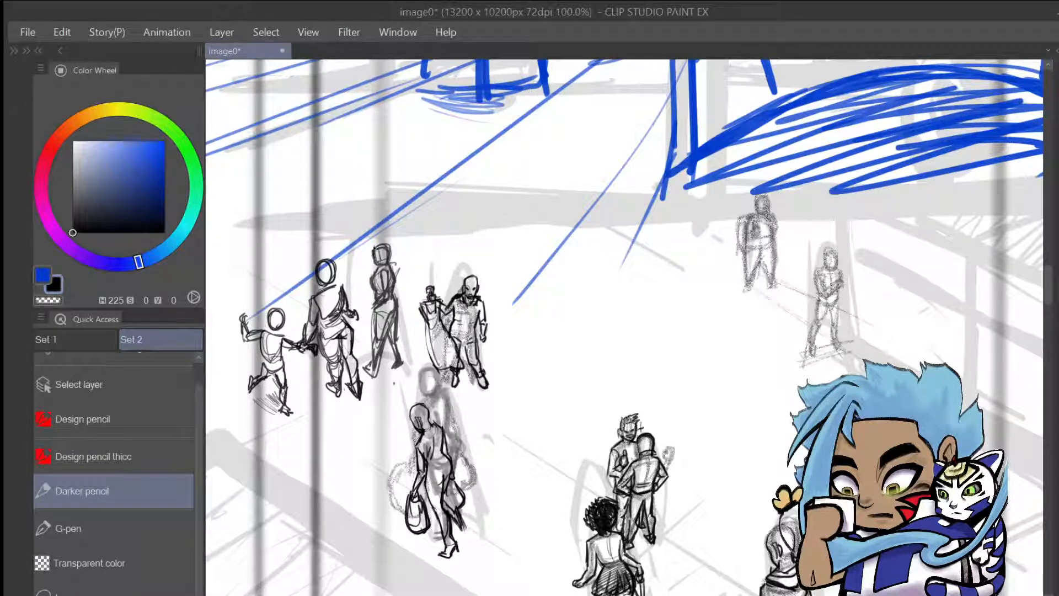
pyautogui.moveTo(373, 255)
pyautogui.mouseDown()
pyautogui.moveTo(377, 266)
pyautogui.moveTo(390, 243)
pyautogui.moveTo(390, 271)
pyautogui.moveTo(368, 288)
pyautogui.mouseUp()
pyautogui.moveTo(375, 284); pyautogui.dragTo(368, 302)
pyautogui.moveTo(384, 274); pyautogui.dragTo(377, 317)
pyautogui.moveTo(401, 296)
pyautogui.mouseDown()
pyautogui.moveTo(377, 316)
pyautogui.moveTo(370, 381)
pyautogui.mouseUp()
pyautogui.moveTo(377, 368); pyautogui.dragTo(371, 384)
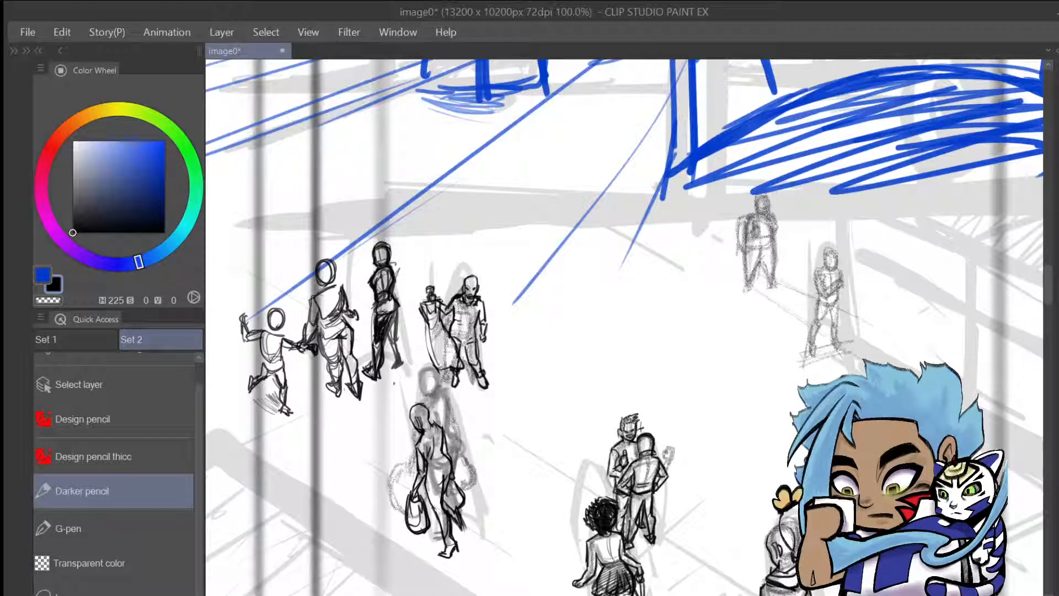
# Shade the resized figure's trousers dark, define the back leg and foot, and add facial details to the head
pyautogui.moveTo(394, 329); pyautogui.dragTo(386, 347)
pyautogui.moveTo(397, 309)
pyautogui.mouseDown()
pyautogui.moveTo(386, 348)
pyautogui.moveTo(409, 367)
pyautogui.mouseUp()
pyautogui.moveTo(375, 258); pyautogui.dragTo(383, 268)
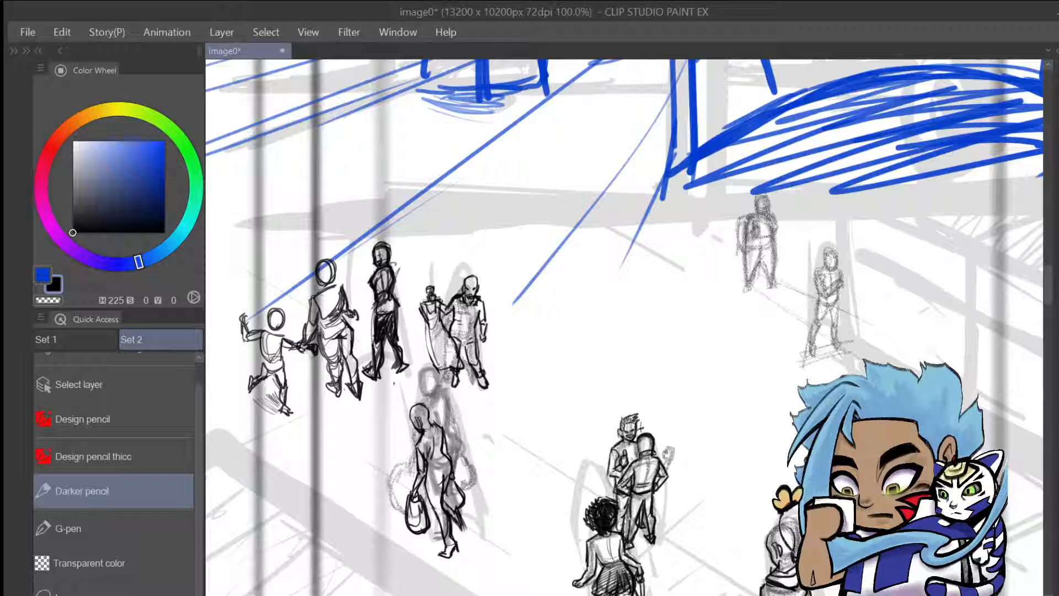
pyautogui.moveTo(378, 253); pyautogui.dragTo(380, 259)
# Draw the resized figure's bent forearm with a long coat draped over it, hanging beside the legs
pyautogui.moveTo(373, 287)
pyautogui.mouseDown()
pyautogui.moveTo(357, 293)
pyautogui.moveTo(369, 331)
pyautogui.moveTo(360, 347)
pyautogui.moveTo(372, 351)
pyautogui.mouseUp()
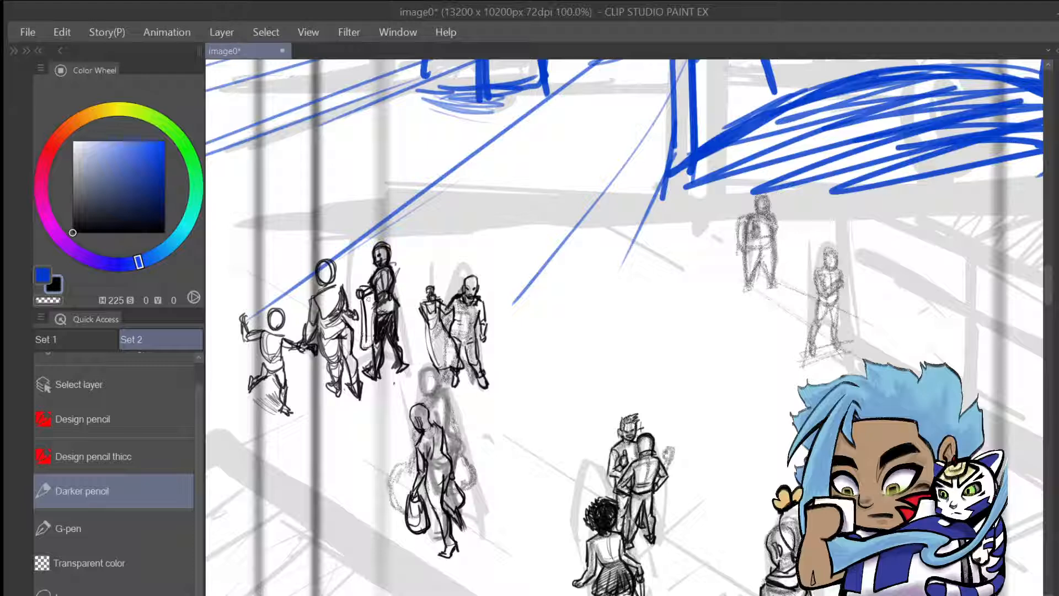
pyautogui.moveTo(368, 301)
pyautogui.mouseDown()
pyautogui.moveTo(373, 321)
pyautogui.moveTo(360, 335)
pyautogui.moveTo(357, 316)
pyautogui.mouseUp()
pyautogui.click(74, 560)
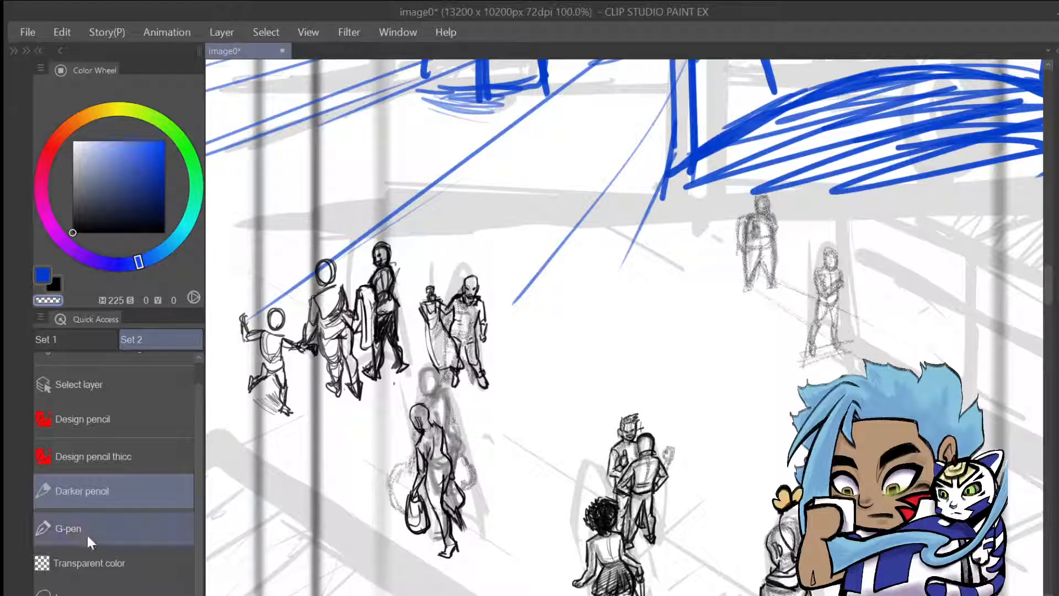
# Darken the hair around the coat-carrying figure's head with the Darker pencil and clean up the face with transparent color
pyautogui.click(98, 457)
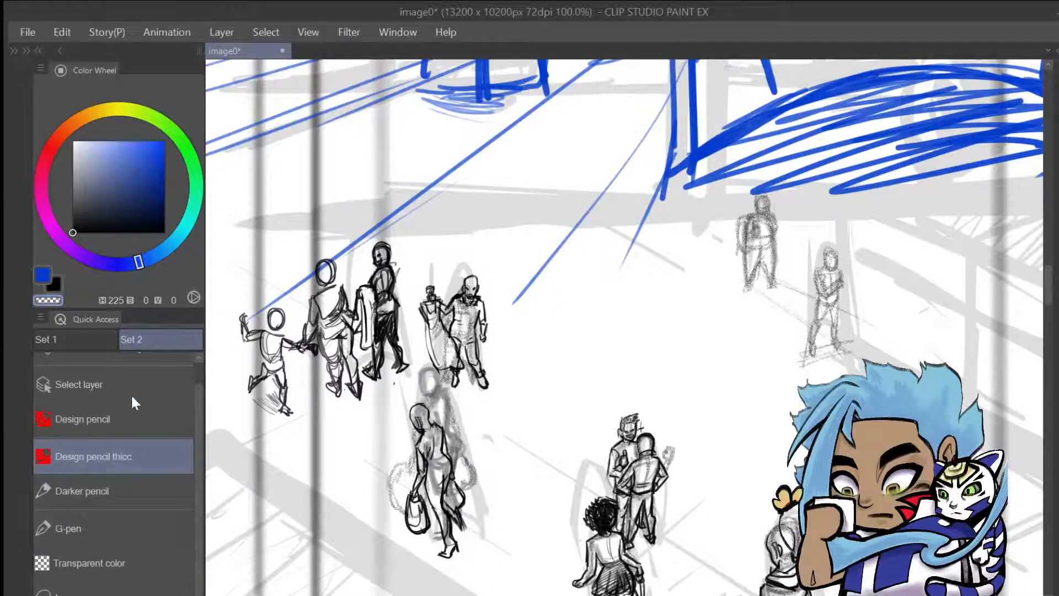
pyautogui.click(113, 489)
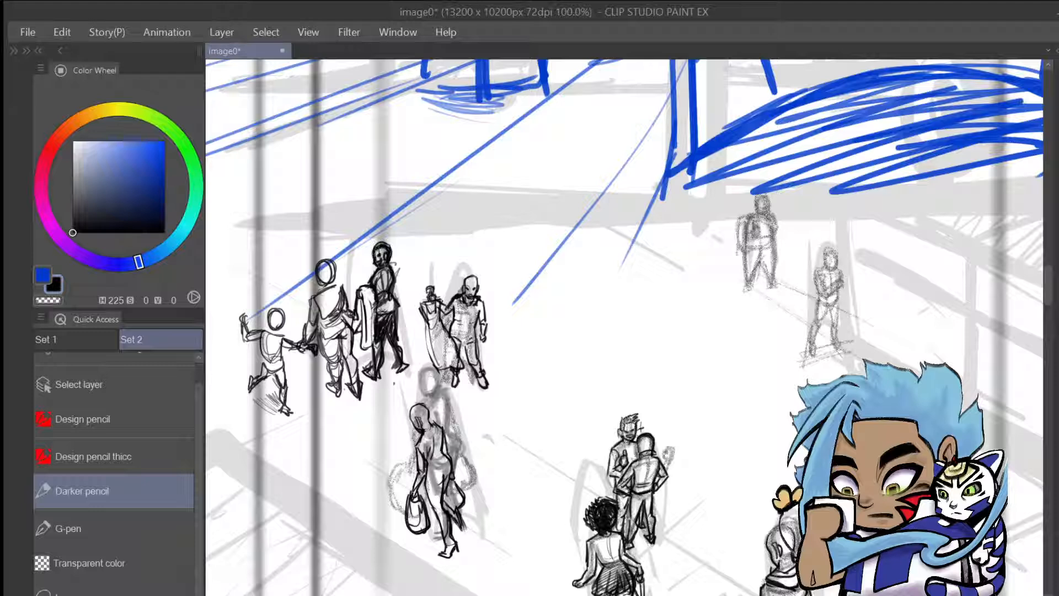
pyautogui.moveTo(386, 245); pyautogui.dragTo(392, 255)
pyautogui.click(104, 563)
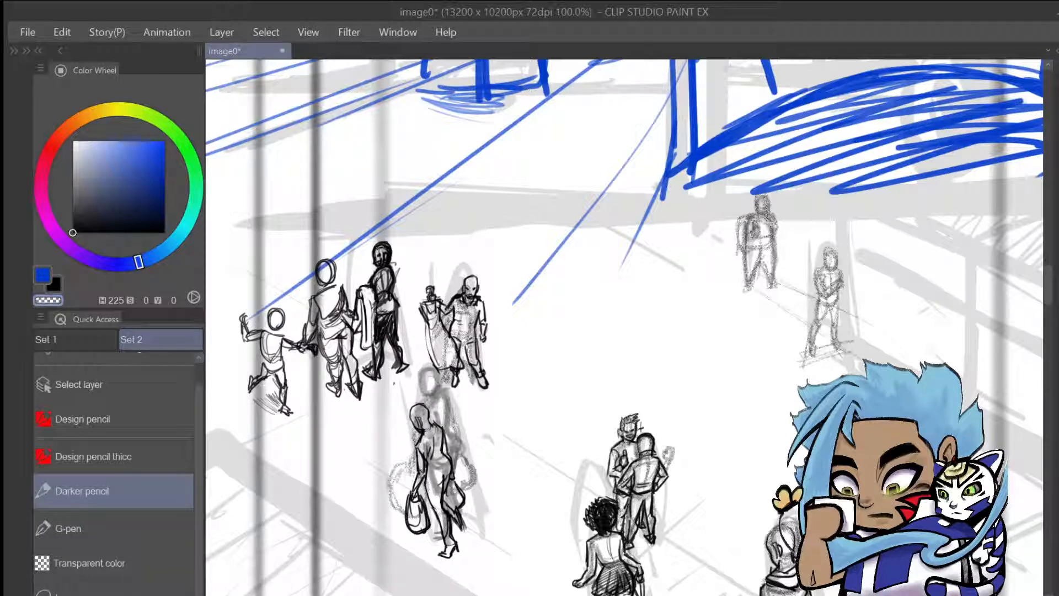
pyautogui.moveTo(379, 250); pyautogui.dragTo(388, 262)
pyautogui.moveTo(1050, 279); pyautogui.dragTo(1051, 309)
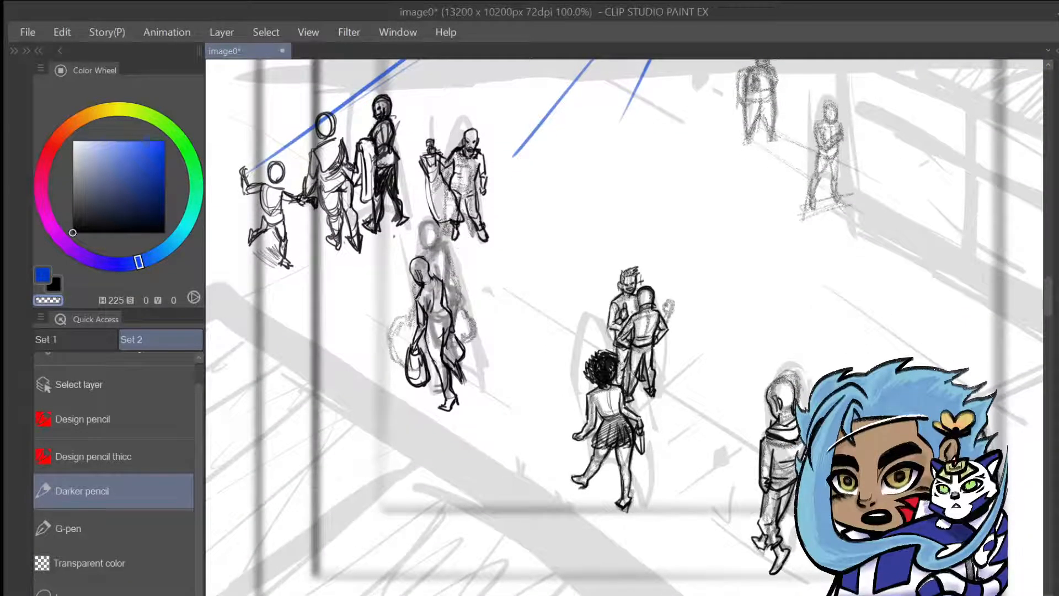
pyautogui.hotkey('ctrl', '-')
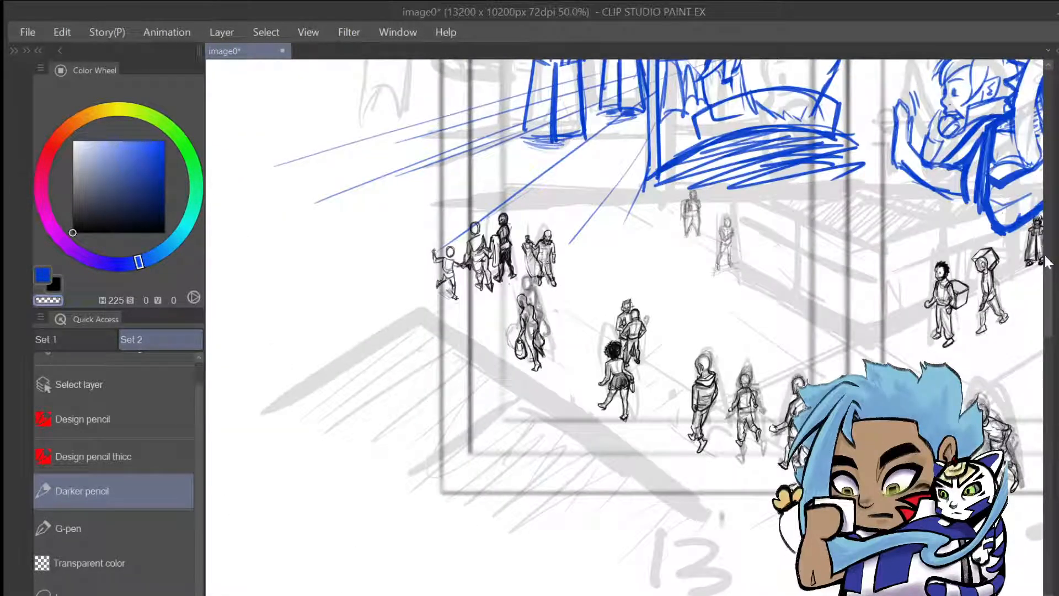
# Switch the pencil from transparent to black and try a rough line below the two faint distant figures
pyautogui.moveTo(1050, 275); pyautogui.dragTo(1050, 281)
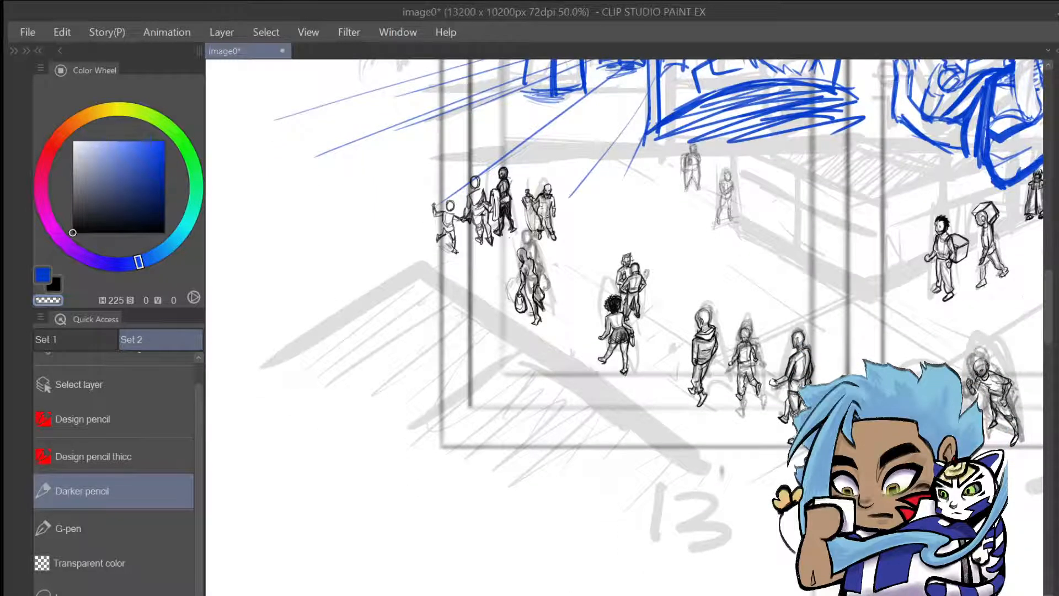
pyautogui.moveTo(595, 595); pyautogui.dragTo(623, 595)
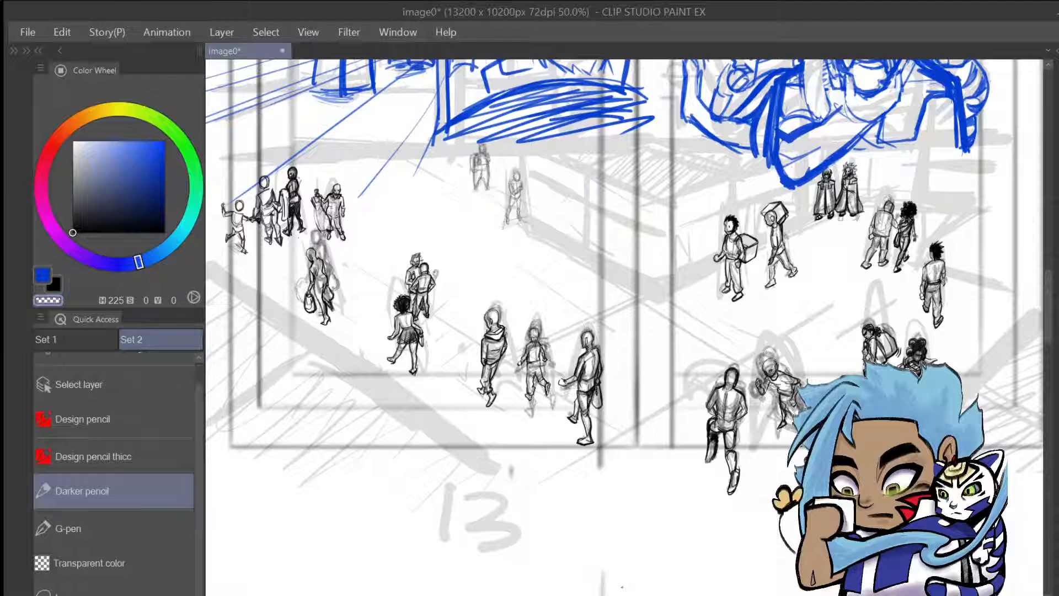
pyautogui.scroll(1, 1048, 325)
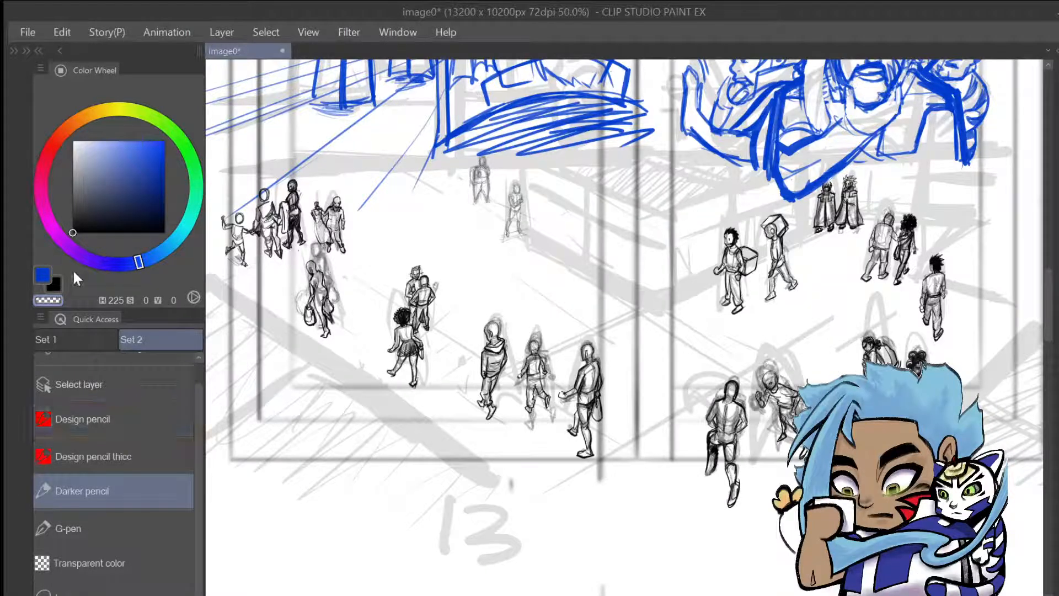
pyautogui.click(55, 284)
pyautogui.moveTo(531, 295)
pyautogui.mouseDown()
pyautogui.moveTo(485, 232)
pyautogui.moveTo(483, 195)
pyautogui.moveTo(468, 234)
pyautogui.moveTo(499, 221)
pyautogui.mouseUp()
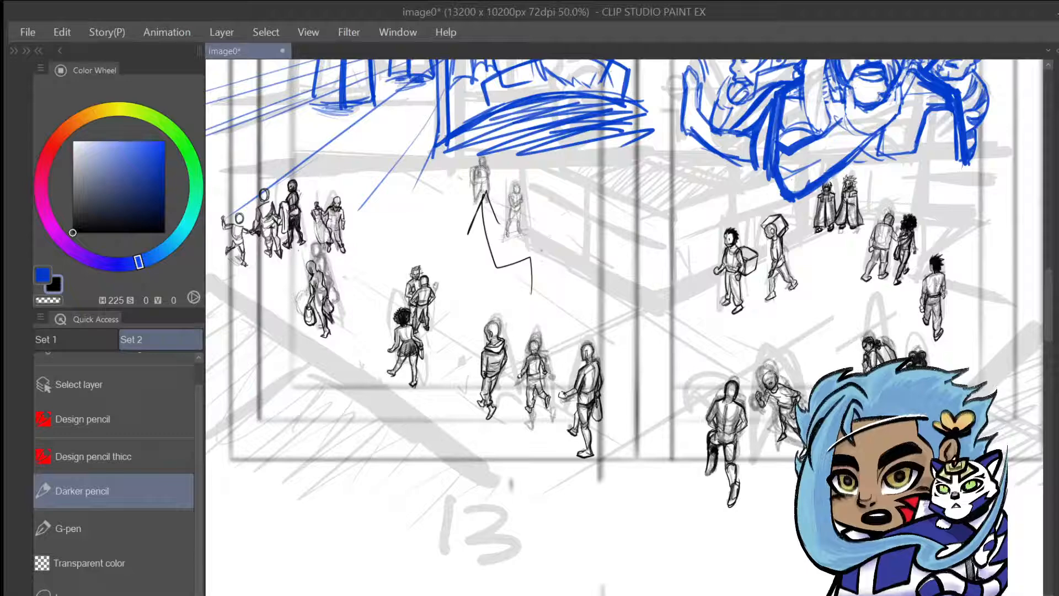
pyautogui.hotkey('ctrl', 'z')
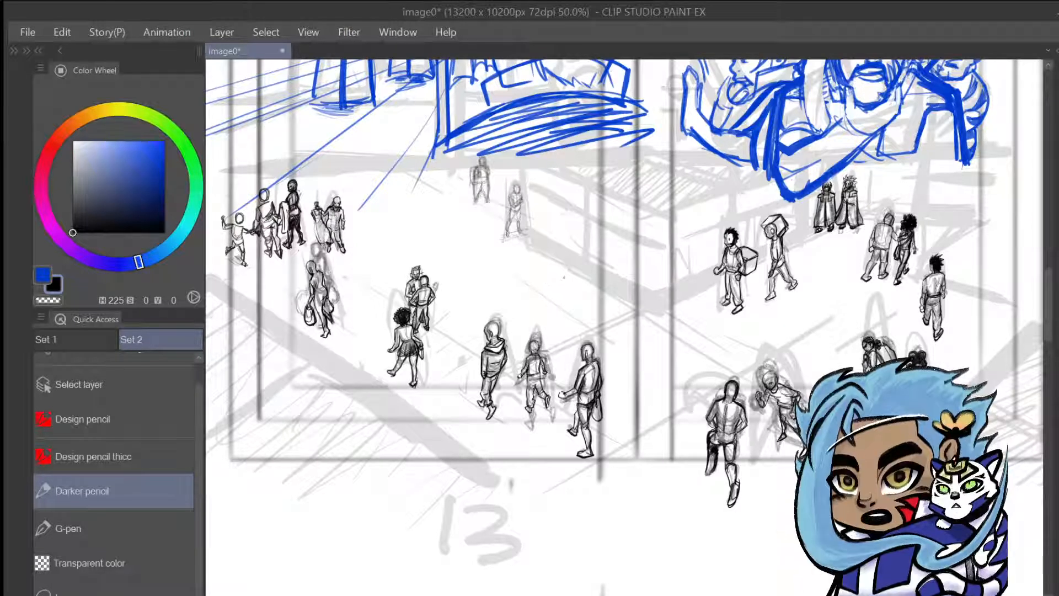
# Redraw the distant crossed-arm figure's head, face, torso and folded arms over its faint lines with the Darker pencil
pyautogui.scroll(3, 623, 325)
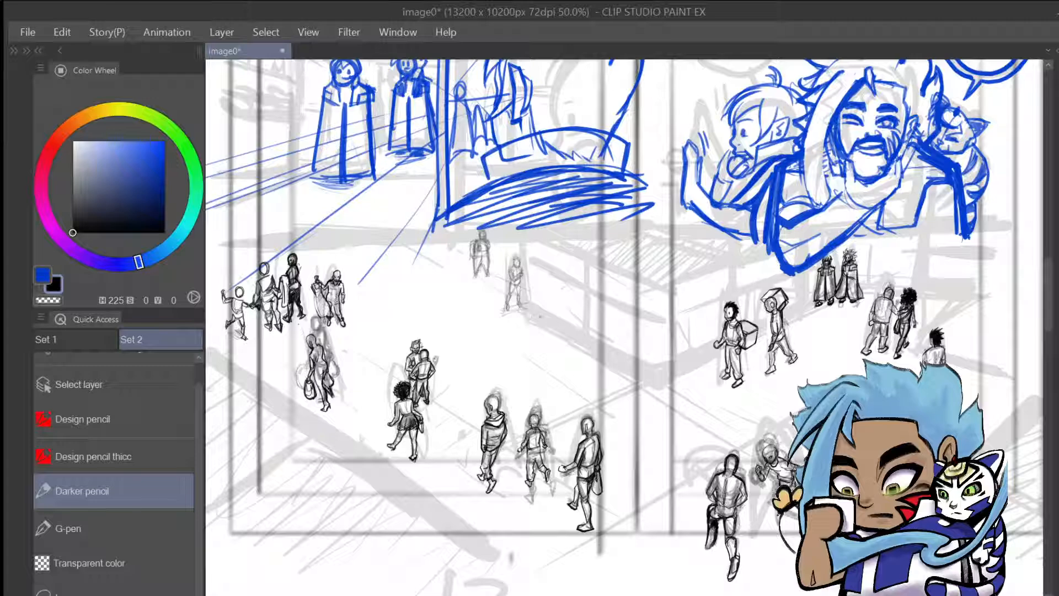
pyautogui.hotkey('ctrl', '+')
pyautogui.hotkey('ctrl', '+')
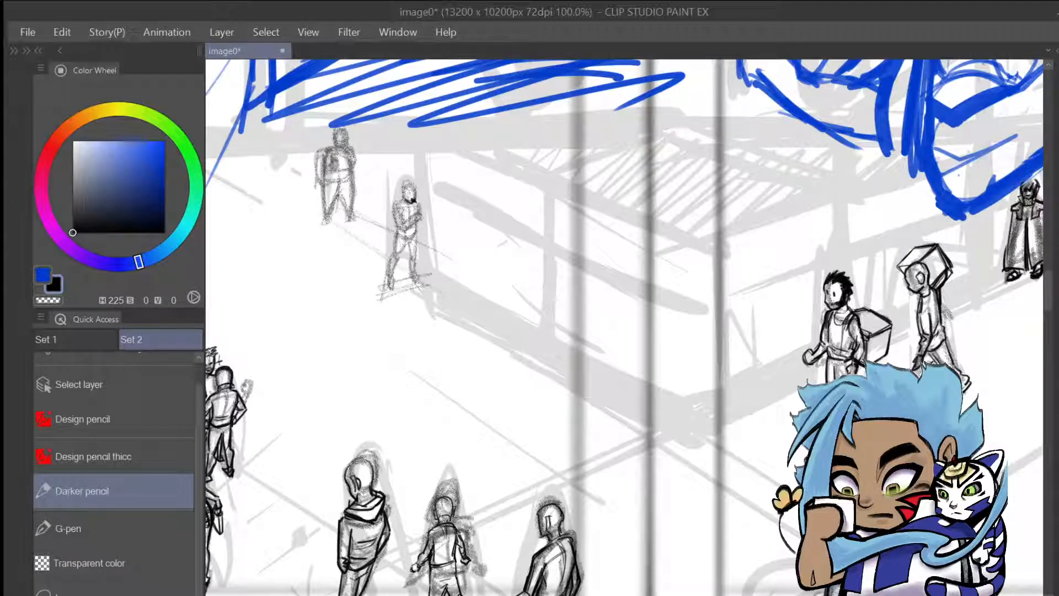
pyautogui.moveTo(418, 194); pyautogui.dragTo(423, 159)
pyautogui.hotkey('ctrl', 'z')
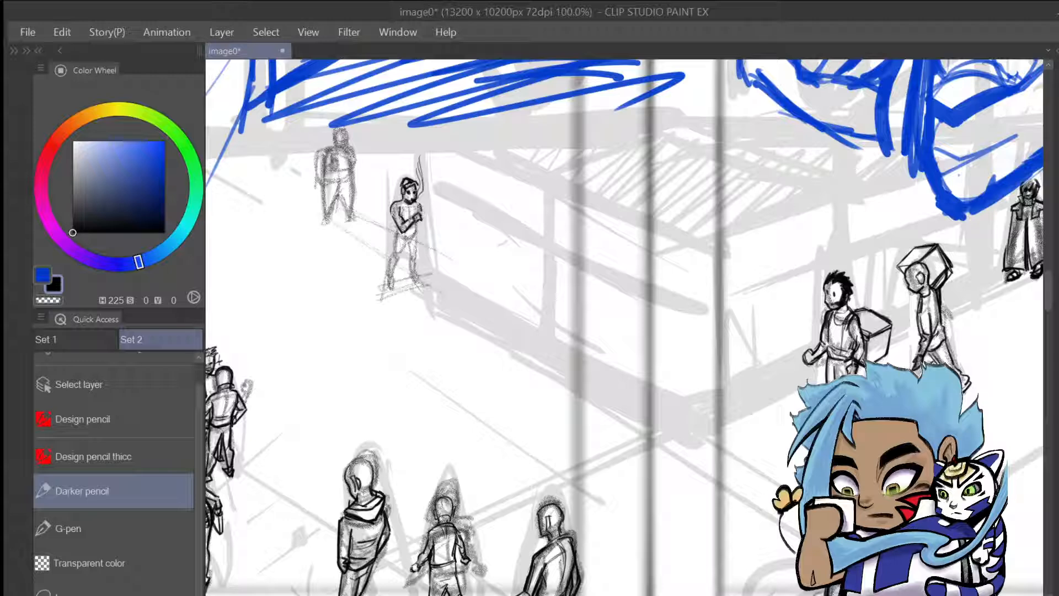
pyautogui.moveTo(413, 205); pyautogui.dragTo(420, 212)
pyautogui.moveTo(395, 234)
pyautogui.mouseDown()
pyautogui.moveTo(416, 246)
pyautogui.moveTo(396, 221)
pyautogui.moveTo(414, 210)
pyautogui.moveTo(394, 255)
pyautogui.mouseUp()
pyautogui.moveTo(406, 245)
pyautogui.mouseDown()
pyautogui.moveTo(386, 282)
pyautogui.moveTo(409, 258)
pyautogui.moveTo(417, 278)
pyautogui.mouseUp()
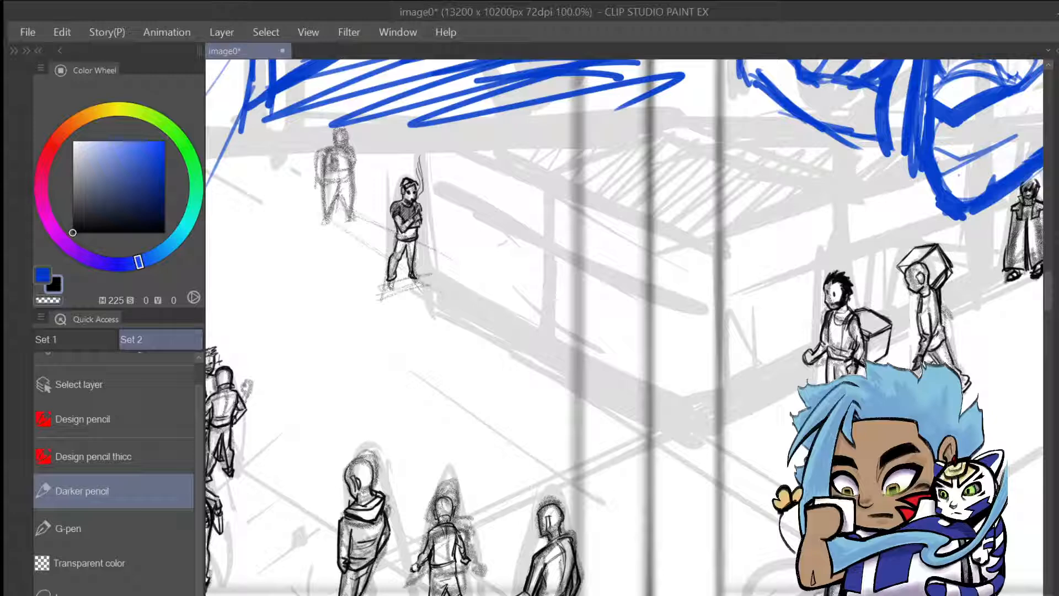
# Redo the crossed-arm figure's legs and feet, and draw a ground line running from it to the faint backpack figure
pyautogui.hotkey('ctrl', 'z')
pyautogui.hotkey('ctrl', 'z')
pyautogui.hotkey('ctrl', 'z')
pyautogui.hotkey('ctrl', 'z')
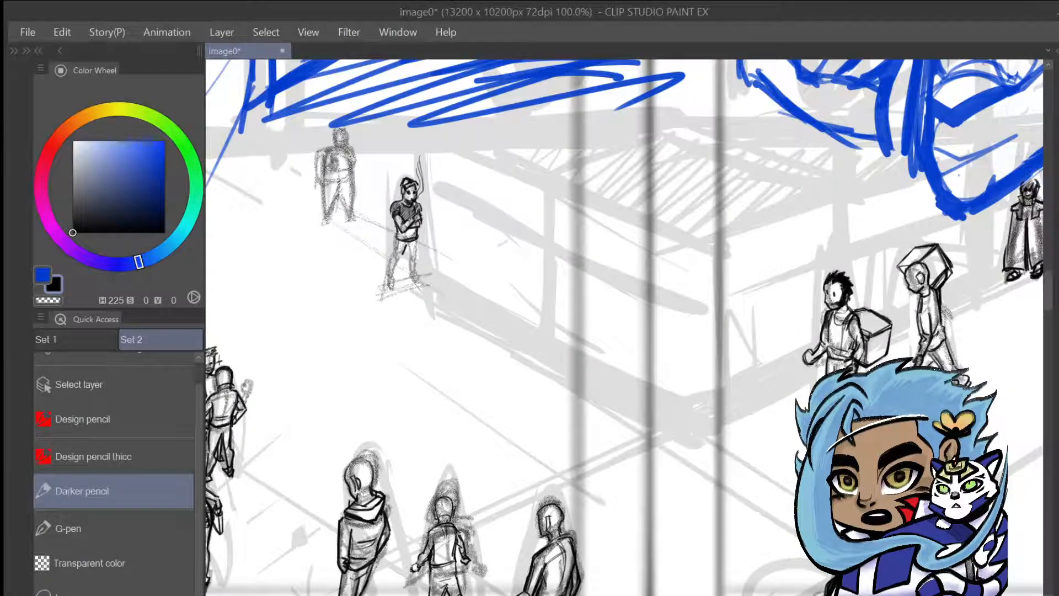
pyautogui.moveTo(395, 253); pyautogui.dragTo(388, 297)
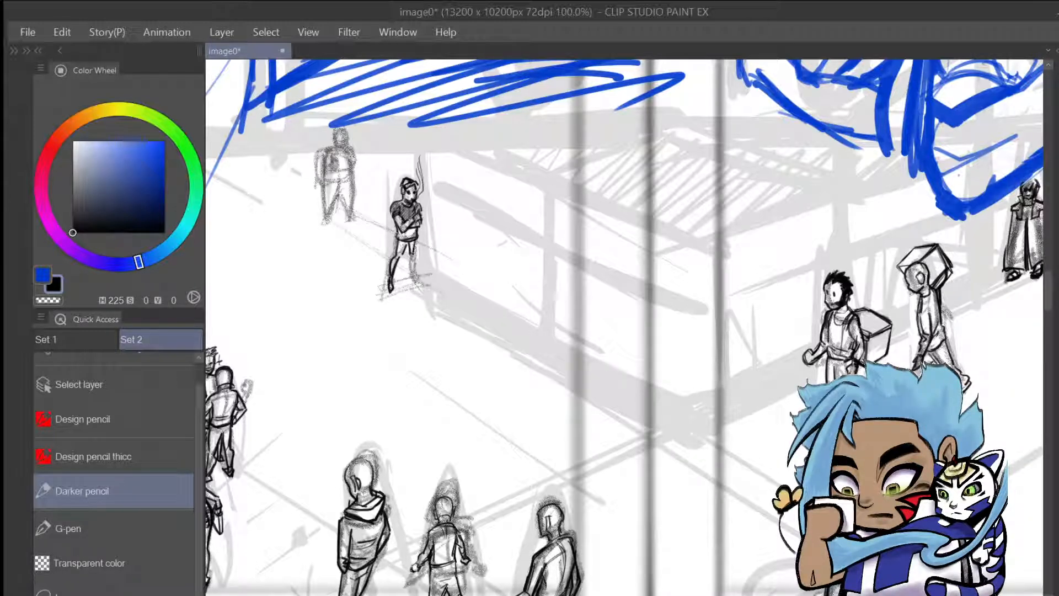
pyautogui.moveTo(414, 259); pyautogui.dragTo(410, 282)
pyautogui.moveTo(418, 248); pyautogui.dragTo(408, 286)
pyautogui.moveTo(318, 226); pyautogui.dragTo(379, 284)
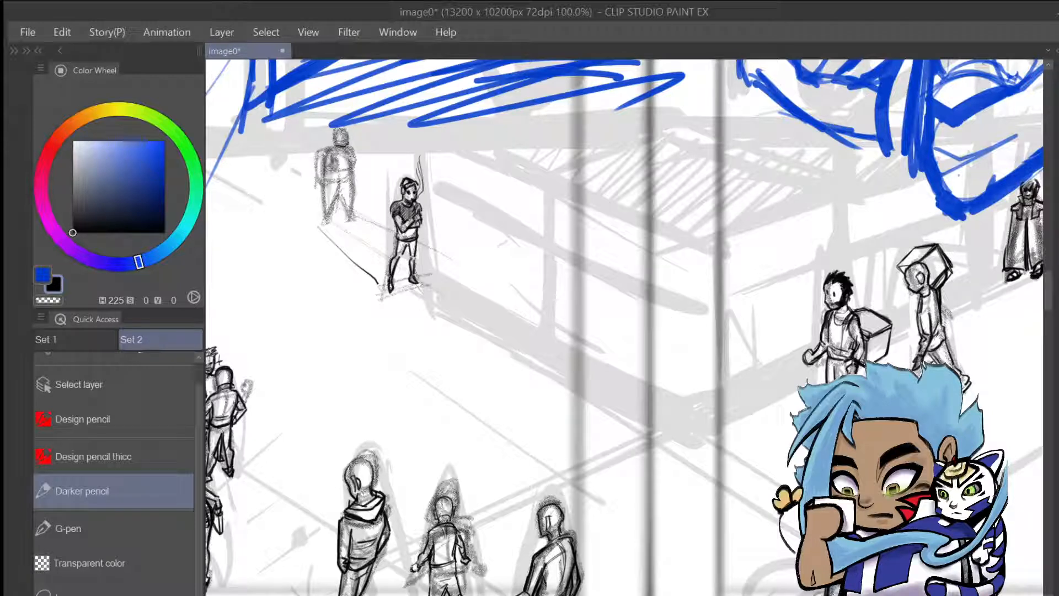
# Darken the backpack figure's head outline, neck and outer shoulder over the faint sketch
pyautogui.moveTo(347, 145)
pyautogui.mouseDown()
pyautogui.moveTo(338, 125)
pyautogui.moveTo(334, 141)
pyautogui.mouseUp()
pyautogui.hotkey('ctrl', 'z')
pyautogui.moveTo(348, 141)
pyautogui.mouseDown()
pyautogui.moveTo(341, 150)
pyautogui.moveTo(348, 137)
pyautogui.mouseUp()
pyautogui.moveTo(344, 147); pyautogui.dragTo(355, 177)
pyautogui.moveTo(353, 148); pyautogui.dragTo(359, 157)
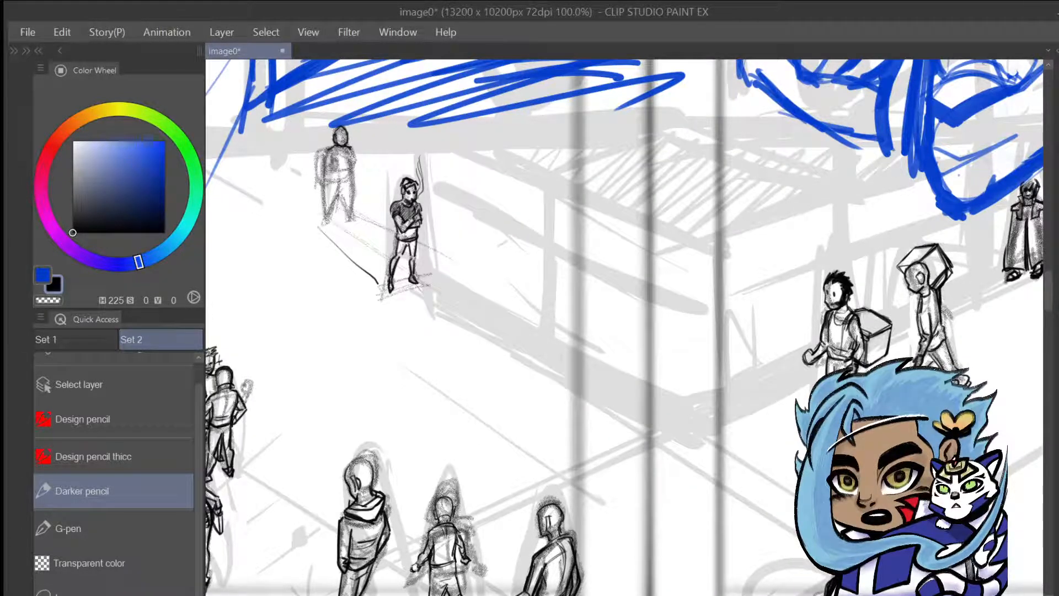
# Define the backpack figure's pack, bent arm, diagonal chest strap and waist with dark strokes
pyautogui.moveTo(344, 159)
pyautogui.mouseDown()
pyautogui.moveTo(355, 176)
pyautogui.moveTo(326, 152)
pyautogui.moveTo(316, 174)
pyautogui.mouseUp()
pyautogui.moveTo(317, 173); pyautogui.dragTo(314, 176)
pyautogui.moveTo(313, 173); pyautogui.dragTo(324, 184)
pyautogui.moveTo(320, 147); pyautogui.dragTo(317, 189)
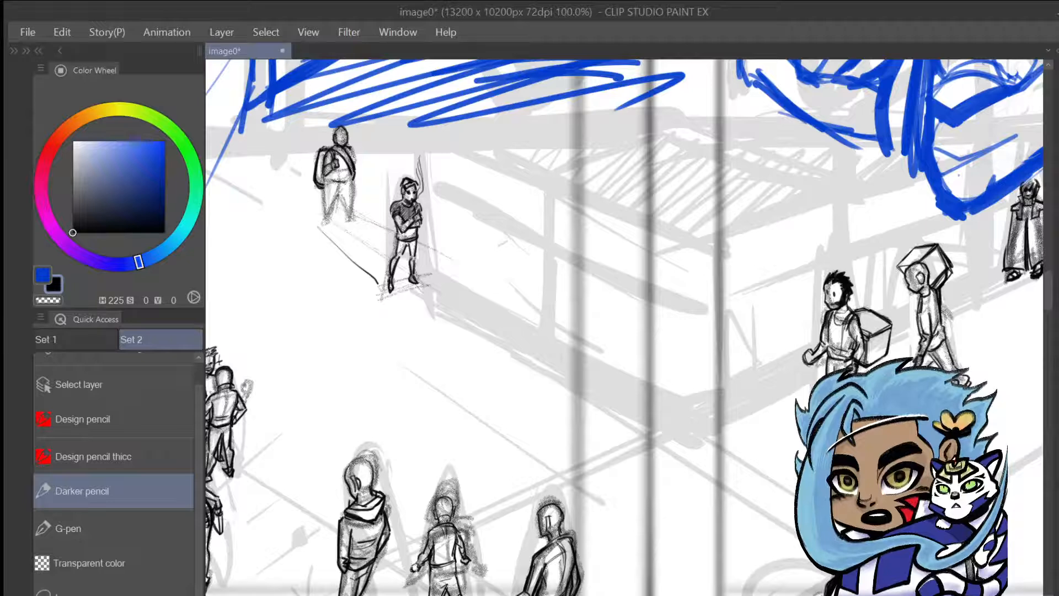
pyautogui.moveTo(355, 172)
pyautogui.mouseDown()
pyautogui.moveTo(317, 179)
pyautogui.moveTo(318, 167)
pyautogui.moveTo(336, 180)
pyautogui.mouseUp()
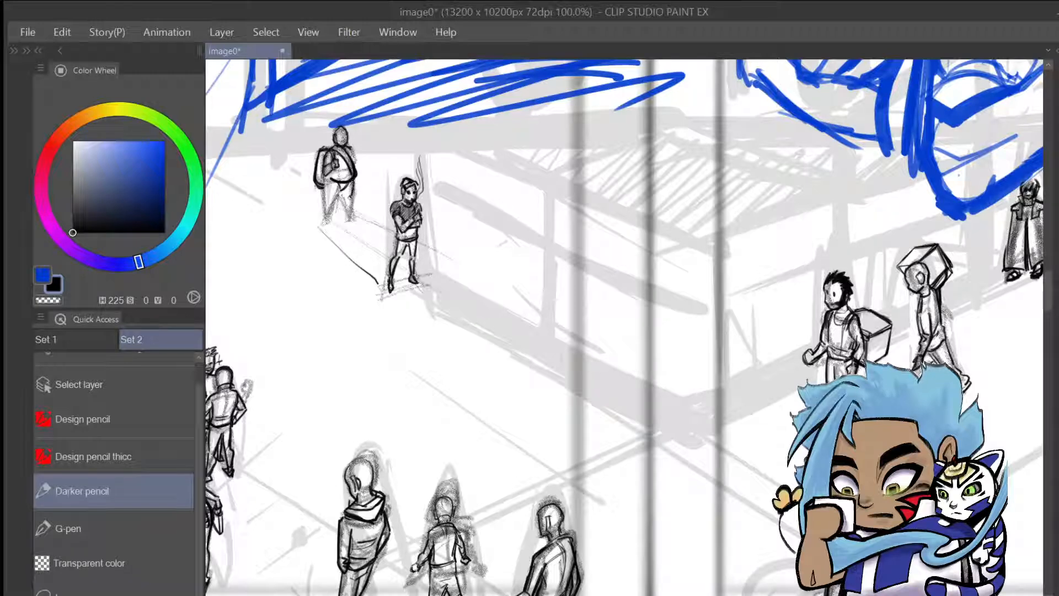
# Draw the backpack figure's trousers, legs and feet, and darken the top of its head
pyautogui.moveTo(342, 183); pyautogui.dragTo(333, 202)
pyautogui.moveTo(325, 188)
pyautogui.mouseDown()
pyautogui.moveTo(321, 229)
pyautogui.moveTo(343, 199)
pyautogui.moveTo(342, 222)
pyautogui.moveTo(354, 222)
pyautogui.mouseUp()
pyautogui.hotkey('ctrl', 'z')
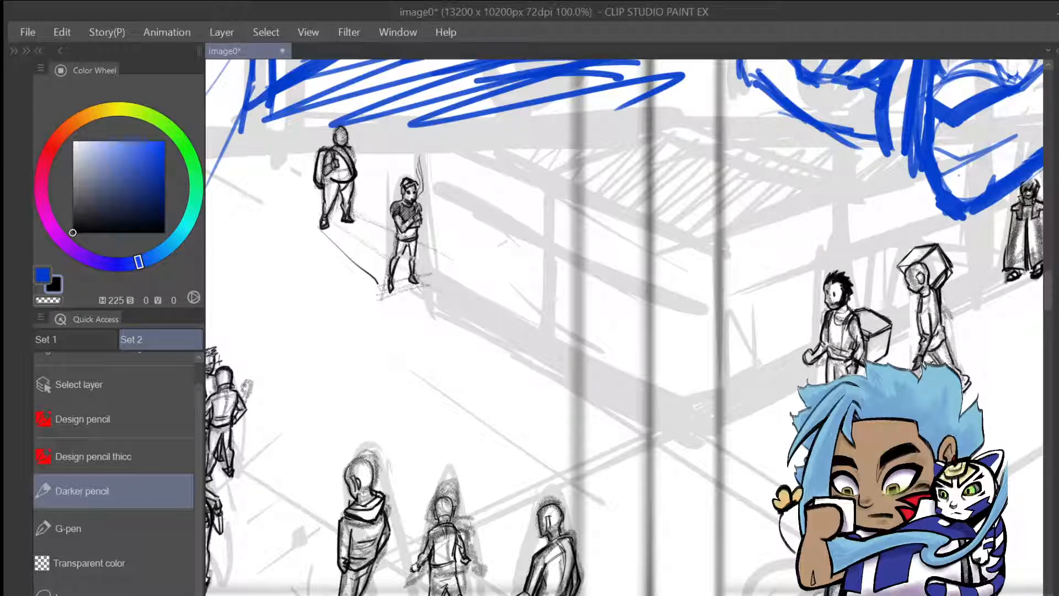
pyautogui.moveTo(339, 130)
pyautogui.mouseDown()
pyautogui.moveTo(346, 144)
pyautogui.moveTo(348, 133)
pyautogui.mouseUp()
pyautogui.moveTo(346, 128); pyautogui.dragTo(334, 131)
pyautogui.moveTo(342, 127)
pyautogui.mouseDown()
pyautogui.moveTo(334, 144)
pyautogui.moveTo(357, 159)
pyautogui.mouseUp()
# Undo the stray thin line running across the blue-sketched panel beside the crowd scene
pyautogui.scroll(-1, 457, 267)
pyautogui.scroll(-3, 458, 267)
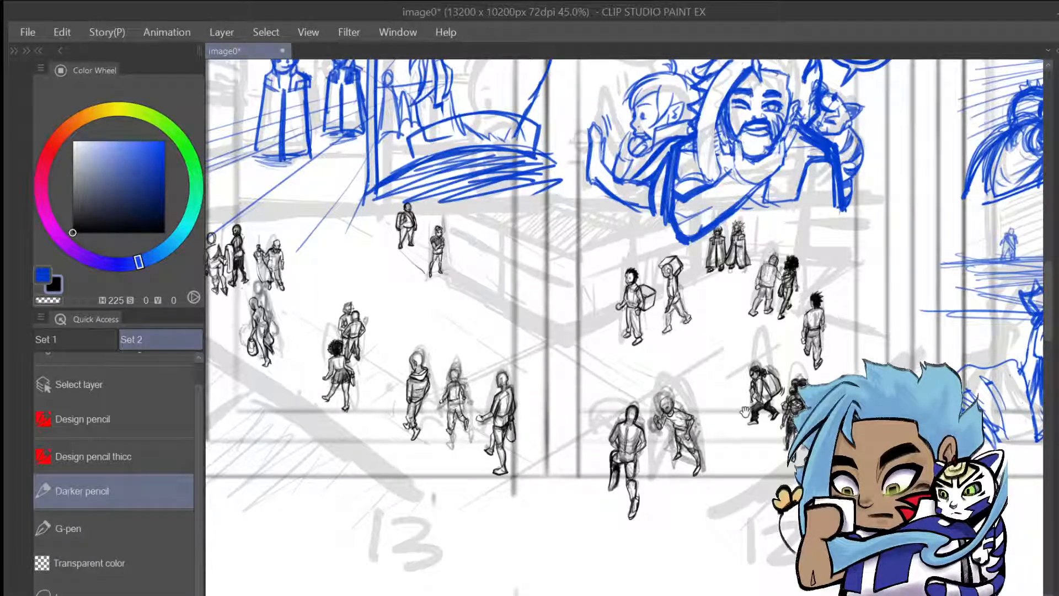
pyautogui.moveTo(745, 412); pyautogui.dragTo(499, 465)
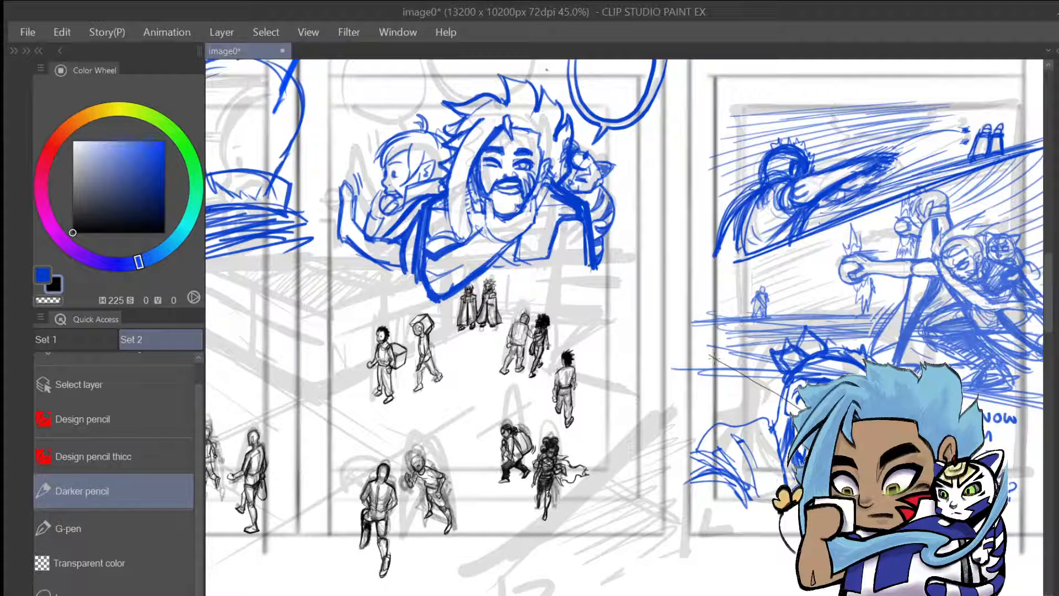
pyautogui.click(62, 32)
pyautogui.click(78, 48)
# Draw the first small cloaked figure's head and cloak outline over the grey shapes on the shelf-like panel's upper level
pyautogui.moveTo(671, 406); pyautogui.dragTo(406, 153)
pyautogui.moveTo(745, 389); pyautogui.dragTo(261, 224)
pyautogui.moveTo(675, 416); pyautogui.dragTo(598, 365)
pyautogui.moveTo(744, 386); pyautogui.dragTo(475, 386)
pyautogui.moveTo(645, 343); pyautogui.dragTo(987, 308)
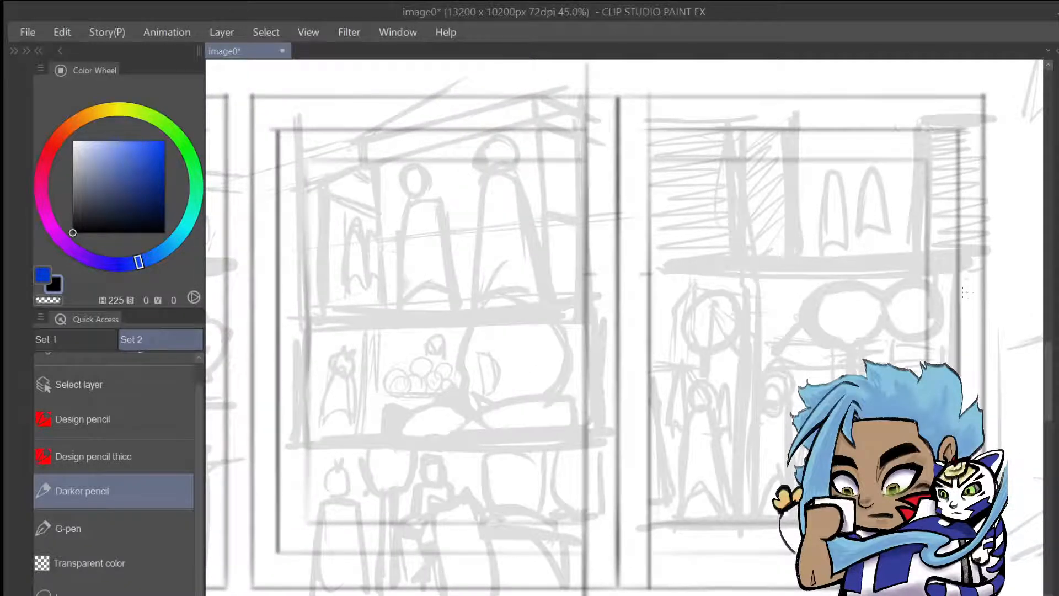
pyautogui.moveTo(933, 595)
pyautogui.moveTo(750, 319); pyautogui.dragTo(764, 427)
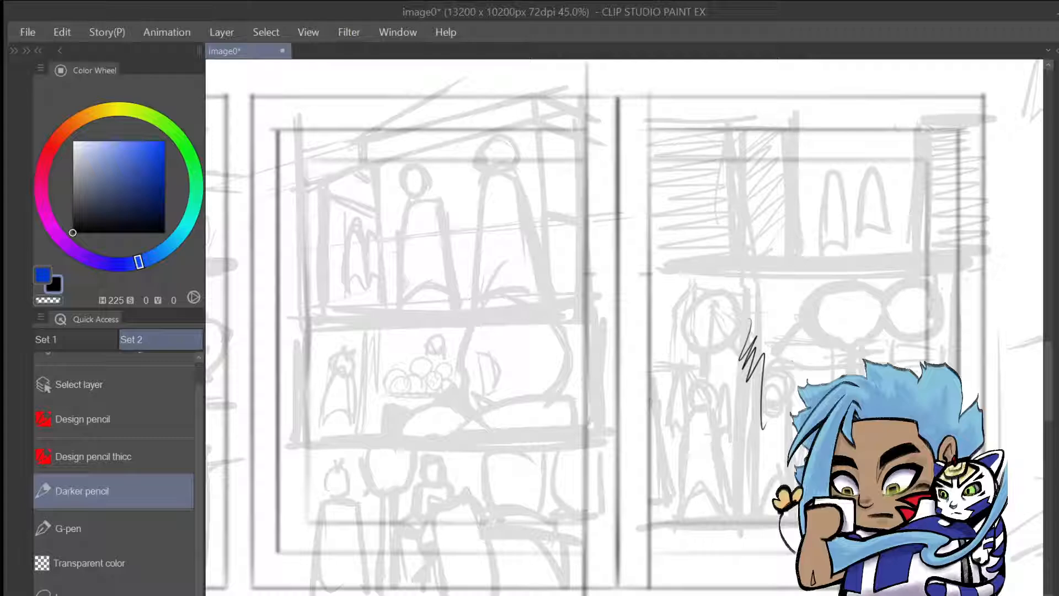
pyautogui.hotkey('ctrl', 'z')
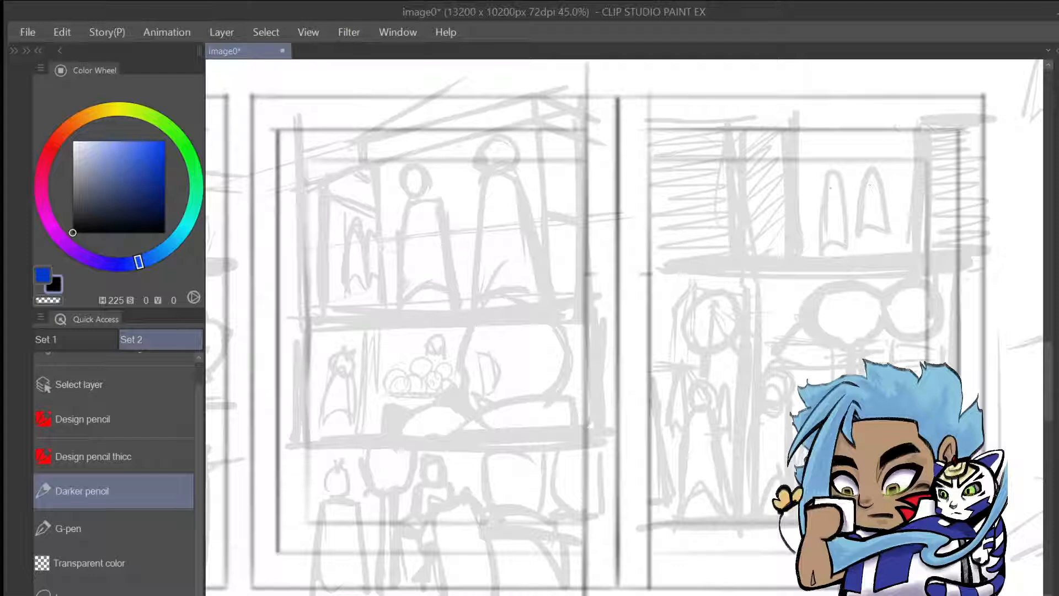
pyautogui.moveTo(828, 188)
pyautogui.mouseDown()
pyautogui.moveTo(840, 178)
pyautogui.moveTo(827, 182)
pyautogui.moveTo(844, 200)
pyautogui.moveTo(823, 204)
pyautogui.moveTo(818, 255)
pyautogui.mouseUp()
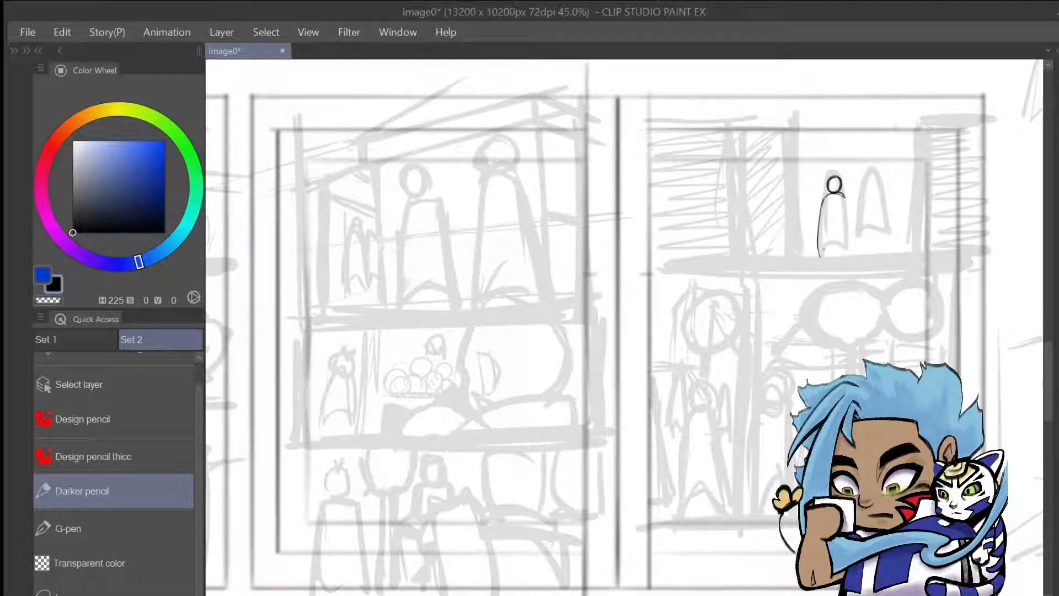
pyautogui.moveTo(820, 255); pyautogui.dragTo(850, 249)
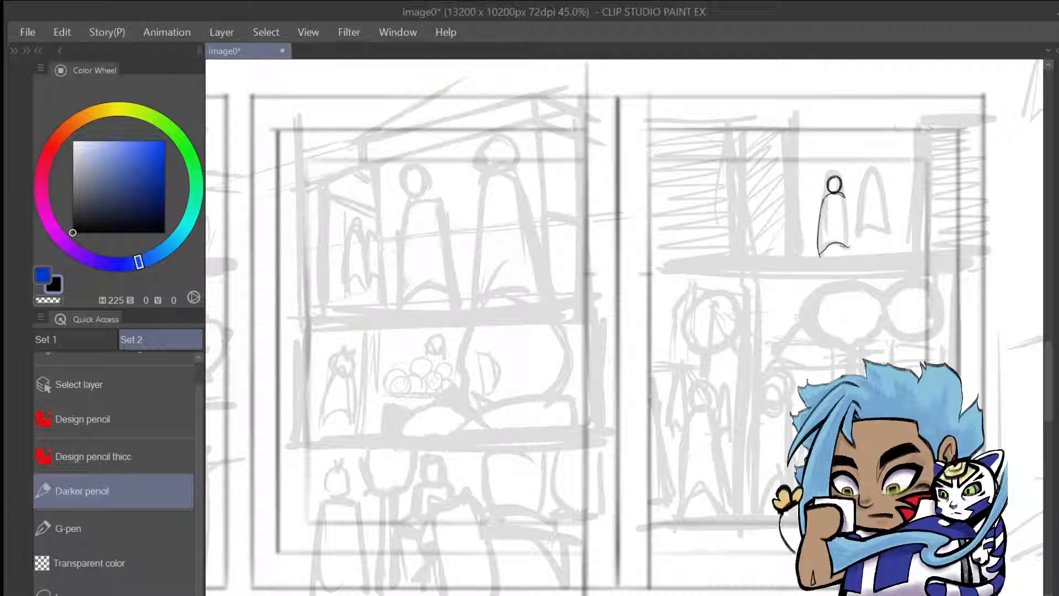
pyautogui.moveTo(845, 194); pyautogui.dragTo(849, 250)
# Draw the second cloaked figure's head and flared cloak beside the first one, including its collar line
pyautogui.moveTo(870, 168)
pyautogui.mouseDown()
pyautogui.moveTo(878, 189)
pyautogui.moveTo(856, 253)
pyautogui.moveTo(867, 241)
pyautogui.moveTo(899, 251)
pyautogui.mouseUp()
pyautogui.moveTo(883, 190)
pyautogui.mouseDown()
pyautogui.moveTo(897, 247)
pyautogui.moveTo(886, 227)
pyautogui.mouseUp()
pyautogui.moveTo(886, 228); pyautogui.dragTo(894, 251)
pyautogui.moveTo(878, 189)
pyautogui.mouseDown()
pyautogui.moveTo(894, 249)
pyautogui.moveTo(882, 206)
pyautogui.mouseUp()
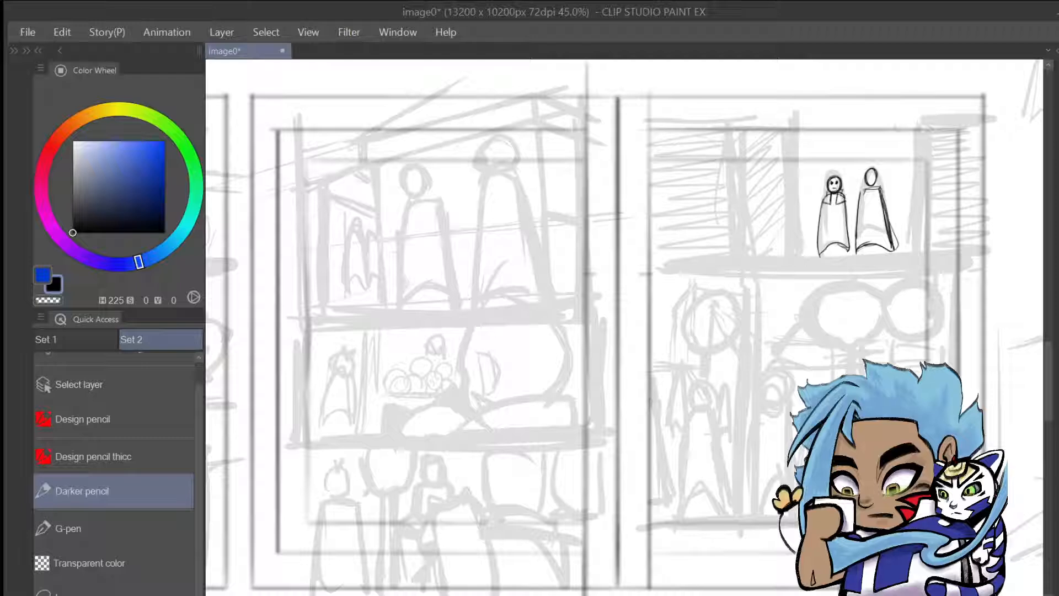
# Add the cloak opening, darker cloak edges and feet to the first cloaked figure, and draw dark hair around its face
pyautogui.moveTo(833, 206); pyautogui.dragTo(834, 245)
pyautogui.moveTo(833, 211); pyautogui.dragTo(834, 249)
pyautogui.hotkey('ctrl', 'z')
pyautogui.moveTo(847, 196); pyautogui.dragTo(840, 204)
pyautogui.hotkey('ctrl', 'z')
pyautogui.moveTo(844, 195); pyautogui.dragTo(850, 246)
pyautogui.moveTo(821, 213); pyautogui.dragTo(816, 258)
pyautogui.moveTo(819, 234)
pyautogui.mouseDown()
pyautogui.moveTo(817, 248)
pyautogui.moveTo(832, 248)
pyautogui.mouseUp()
pyautogui.moveTo(822, 256)
pyautogui.mouseDown()
pyautogui.moveTo(855, 247)
pyautogui.moveTo(847, 252)
pyautogui.mouseUp()
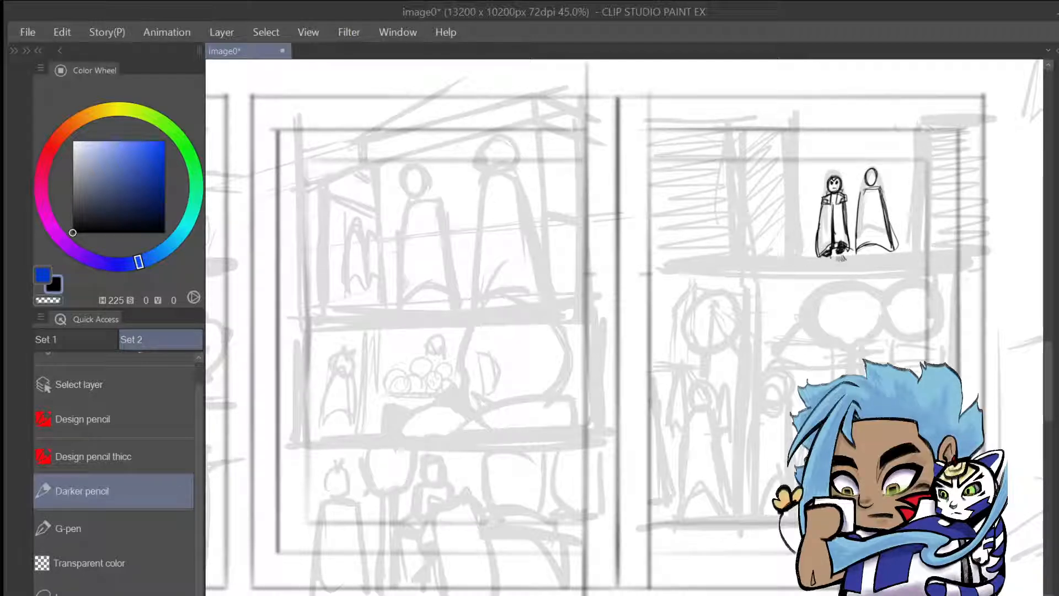
pyautogui.moveTo(826, 182)
pyautogui.mouseDown()
pyautogui.moveTo(839, 174)
pyautogui.moveTo(843, 188)
pyautogui.mouseUp()
pyautogui.moveTo(830, 177); pyautogui.dragTo(823, 190)
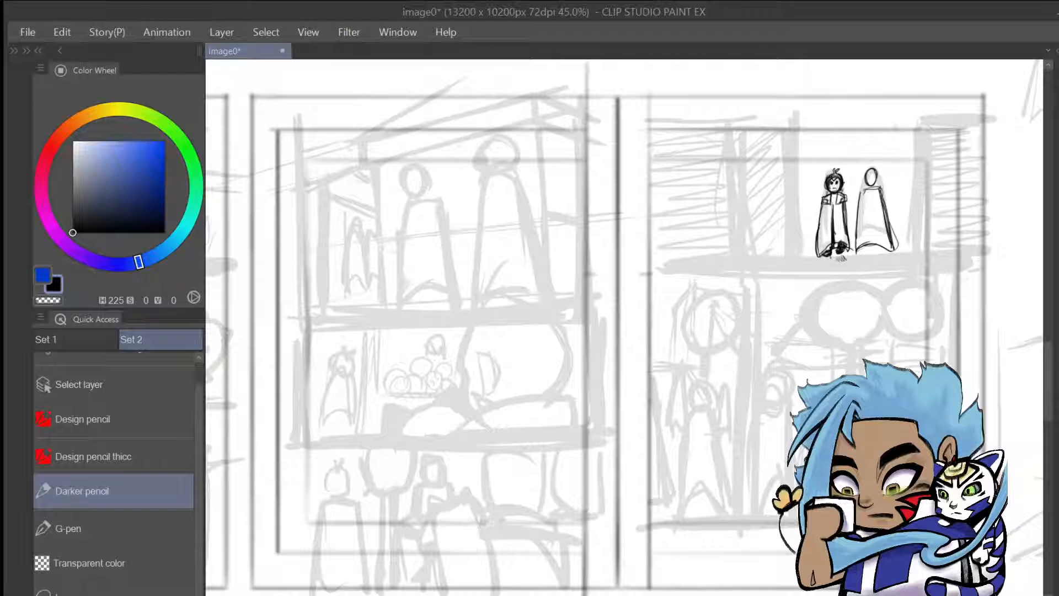
# Add a face, shaded shoulder pieces and a dark central cloak opening to the second cloaked figure
pyautogui.hotkey('ctrl', '+')
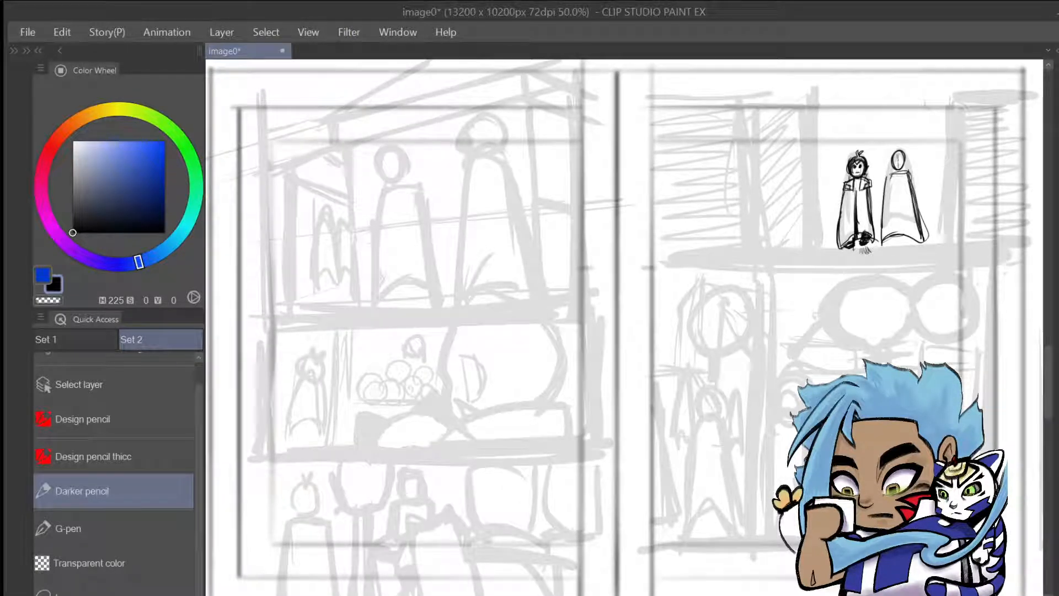
pyautogui.moveTo(898, 155); pyautogui.dragTo(896, 169)
pyautogui.click(899, 196)
pyautogui.click(892, 168)
pyautogui.moveTo(897, 190)
pyautogui.mouseDown()
pyautogui.moveTo(881, 181)
pyautogui.moveTo(905, 190)
pyautogui.moveTo(888, 189)
pyautogui.moveTo(902, 179)
pyautogui.moveTo(901, 190)
pyautogui.moveTo(885, 190)
pyautogui.mouseUp()
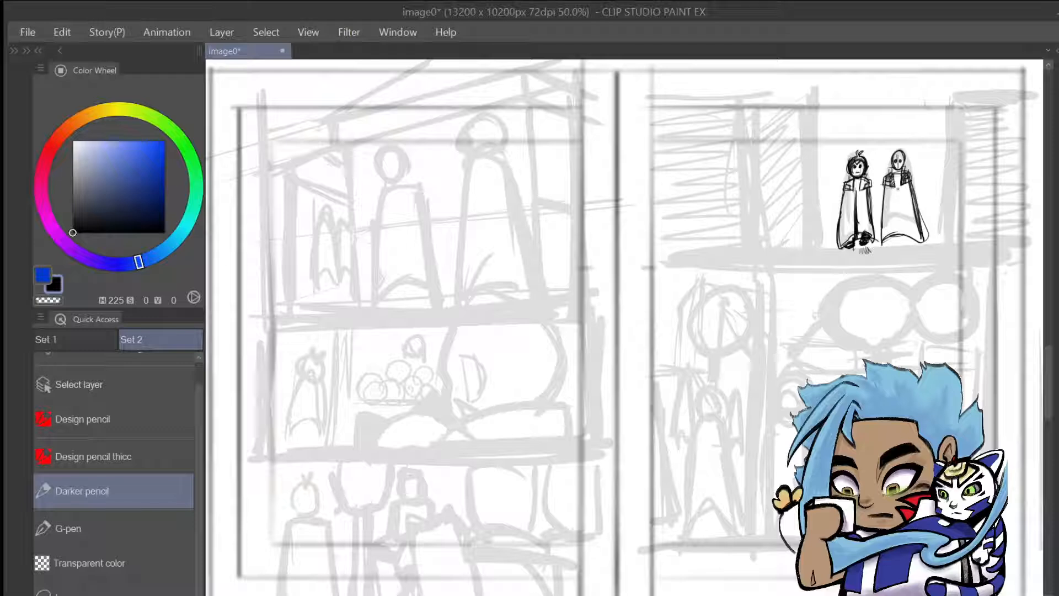
pyautogui.moveTo(897, 187); pyautogui.dragTo(902, 241)
pyautogui.moveTo(898, 186); pyautogui.dragTo(905, 230)
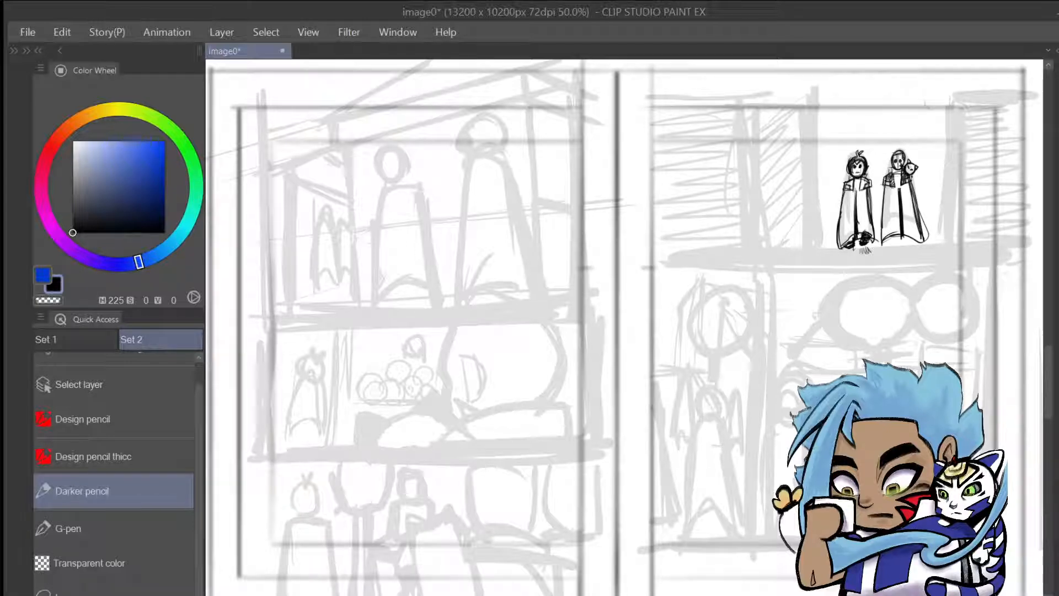
# Draw long hair, a draped band across the chest and dark feet on the second cloaked figure
pyautogui.moveTo(896, 152); pyautogui.dragTo(885, 185)
pyautogui.moveTo(884, 179)
pyautogui.mouseDown()
pyautogui.moveTo(892, 191)
pyautogui.moveTo(916, 184)
pyautogui.moveTo(923, 197)
pyautogui.moveTo(925, 185)
pyautogui.mouseUp()
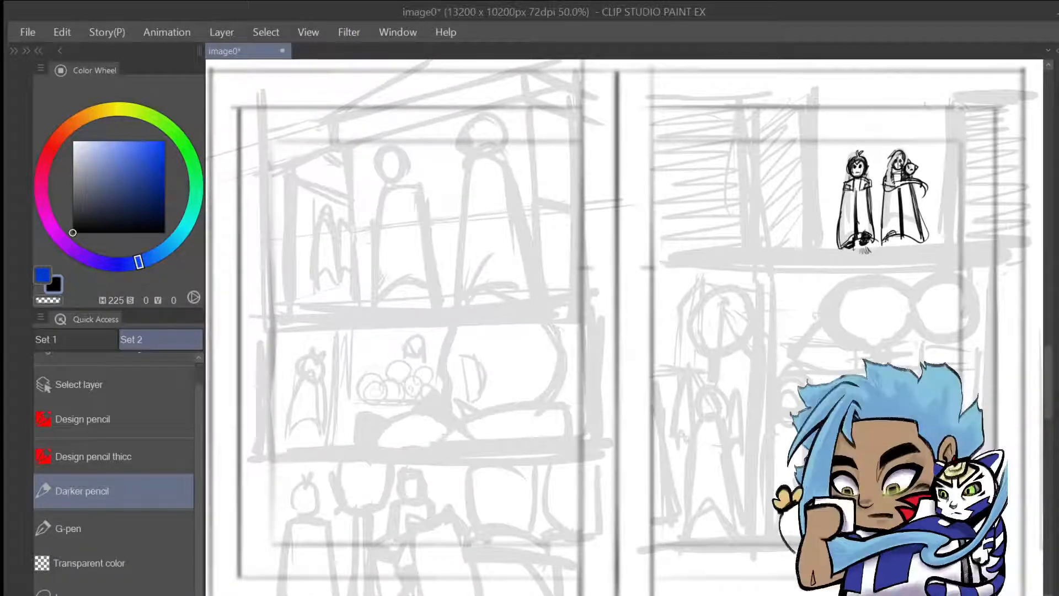
pyautogui.moveTo(888, 240)
pyautogui.mouseDown()
pyautogui.moveTo(897, 232)
pyautogui.moveTo(886, 246)
pyautogui.moveTo(918, 247)
pyautogui.mouseUp()
pyautogui.moveTo(907, 243); pyautogui.dragTo(917, 240)
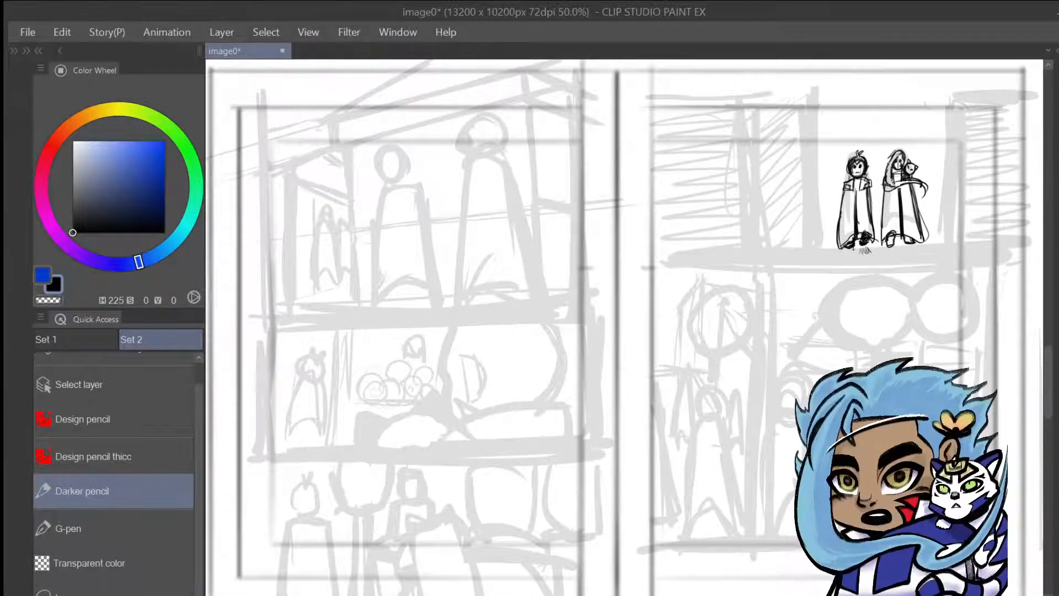
pyautogui.moveTo(888, 151)
pyautogui.mouseDown()
pyautogui.moveTo(906, 141)
pyautogui.moveTo(913, 153)
pyautogui.mouseUp()
pyautogui.hotkey('ctrl', 'z')
pyautogui.hotkey('ctrl', 'z')
pyautogui.hotkey('ctrl', 'z')
pyautogui.hotkey('ctrl', 'z')
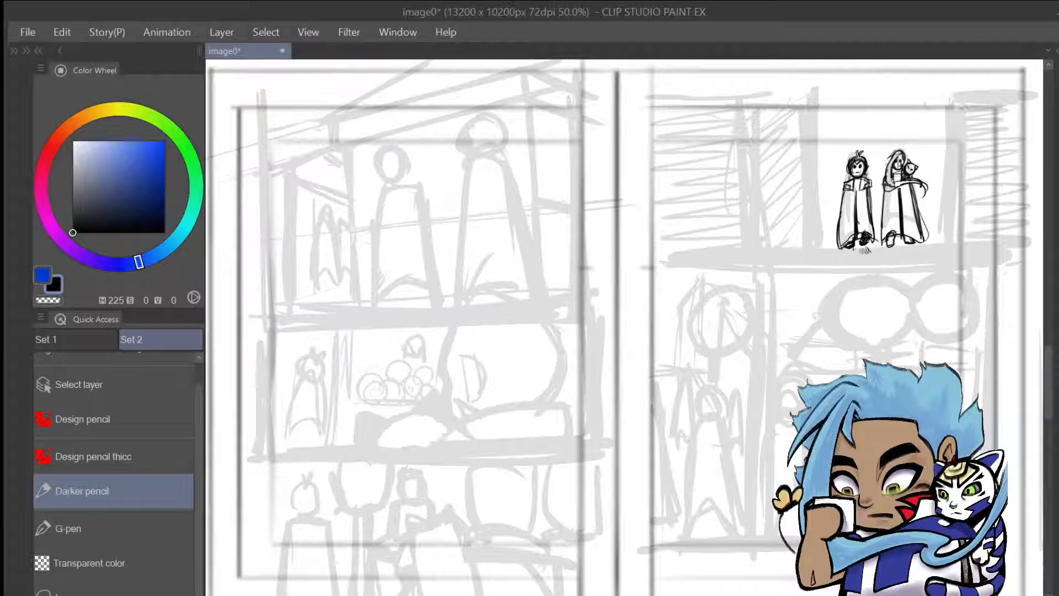
# Draw short spiky hair tufts on top of the second cloaked figure's head, redoing the strokes until they fit
pyautogui.moveTo(887, 165); pyautogui.dragTo(895, 143)
pyautogui.moveTo(897, 150); pyautogui.dragTo(907, 141)
pyautogui.moveTo(903, 154); pyautogui.dragTo(913, 150)
pyautogui.hotkey('ctrl', 'z')
pyautogui.hotkey('ctrl', 'z')
pyautogui.hotkey('ctrl', 'z')
pyautogui.hotkey('ctrl', 'z')
pyautogui.hotkey('ctrl', 'z')
pyautogui.hotkey('ctrl', 'z')
pyautogui.hotkey('ctrl', 'z')
pyautogui.moveTo(888, 165)
pyautogui.mouseDown()
pyautogui.moveTo(890, 147)
pyautogui.moveTo(905, 143)
pyautogui.mouseUp()
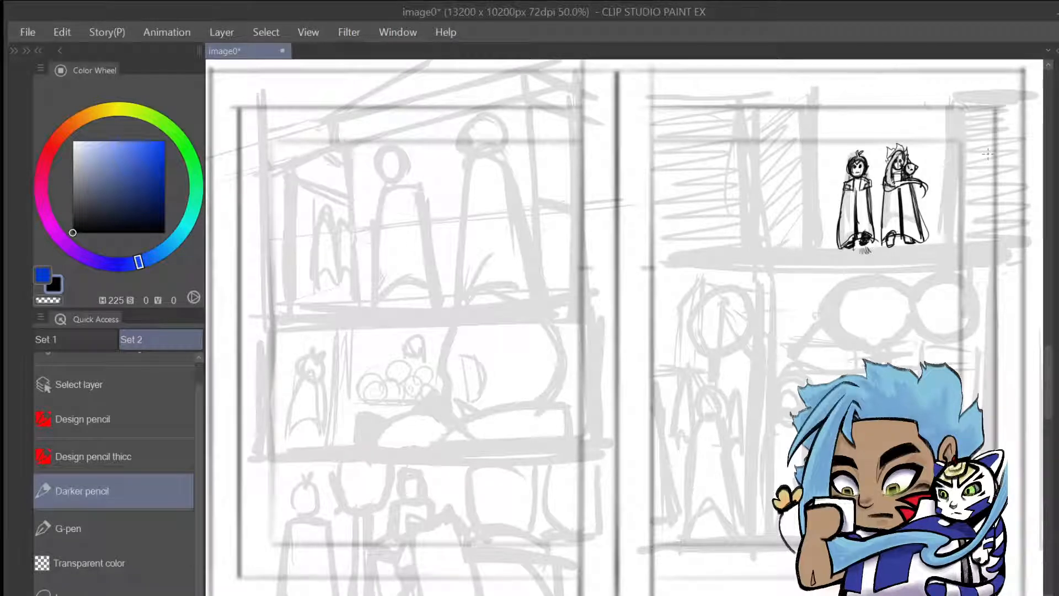
pyautogui.moveTo(1049, 358)
pyautogui.mouseDown()
pyautogui.moveTo(1047, 378)
pyautogui.moveTo(1047, 365)
pyautogui.mouseUp()
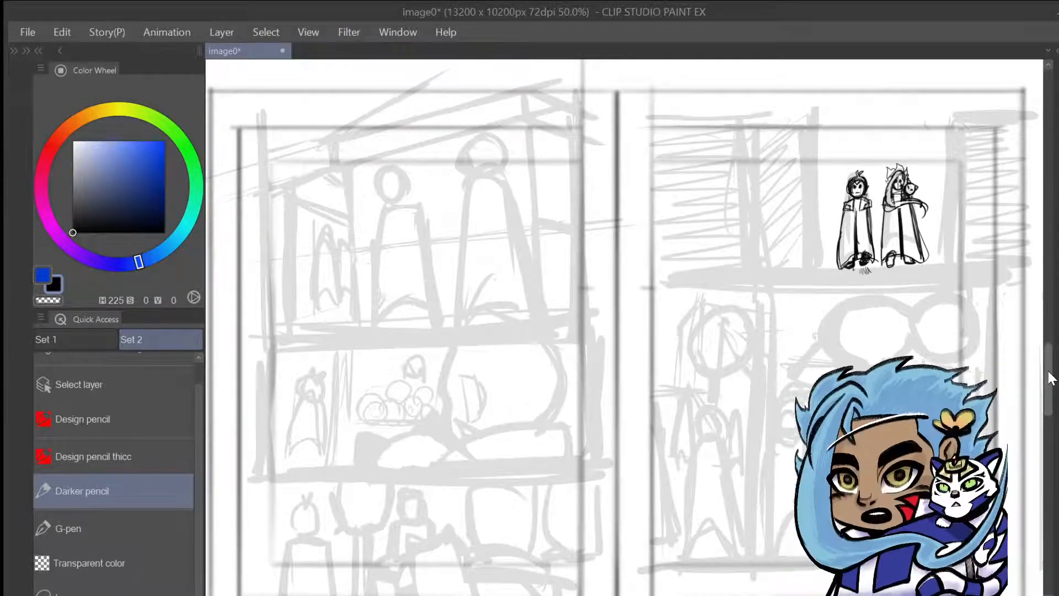
pyautogui.scroll(3, 1050, 366)
pyautogui.moveTo(1050, 366)
pyautogui.mouseDown()
pyautogui.moveTo(1054, 307)
pyautogui.moveTo(1055, 319)
pyautogui.mouseUp()
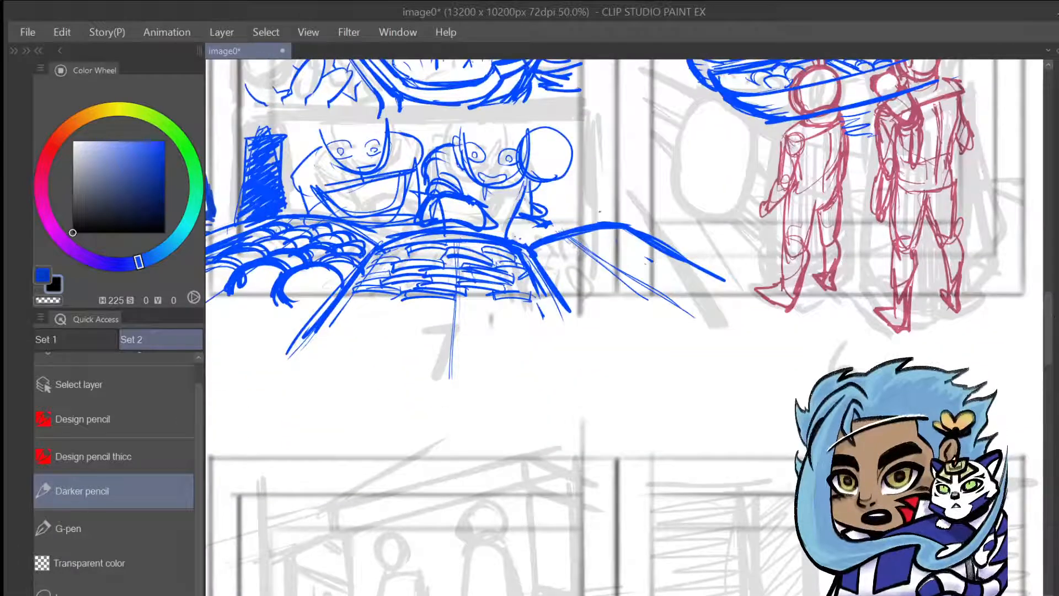
# Review the pencilled crowd on page 12 and the blank page frames in the row further down
pyautogui.hscroll(-10, 624, 328)
pyautogui.hscroll(-15, 625, 328)
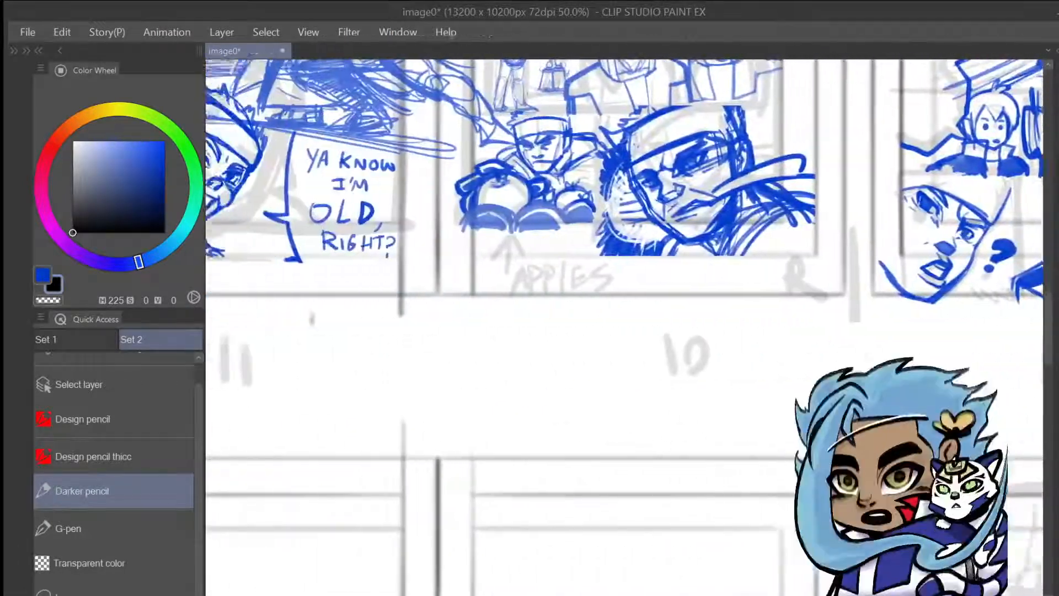
pyautogui.hscroll(-12, 624, 328)
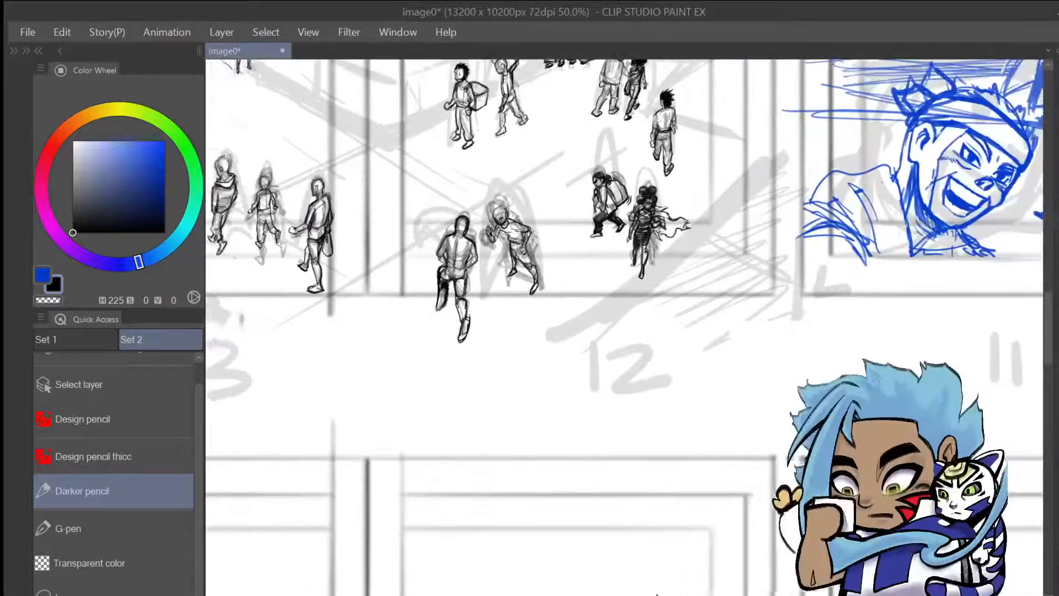
pyautogui.moveTo(1051, 356); pyautogui.dragTo(1053, 504)
pyautogui.hscroll(20, 625, 328)
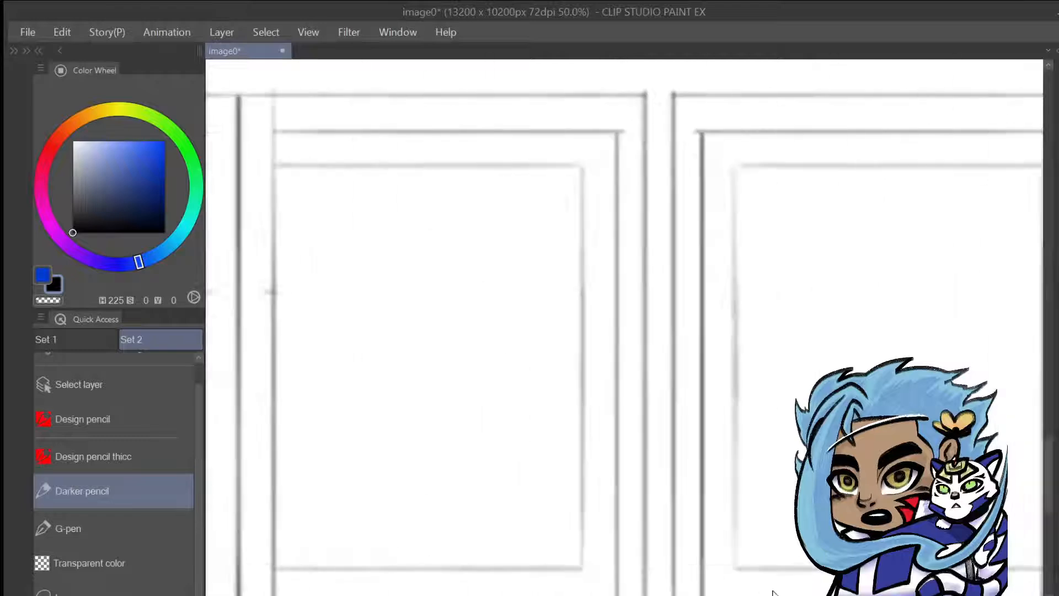
pyautogui.hscroll(-6, 625, 328)
pyautogui.hscroll(5, 624, 328)
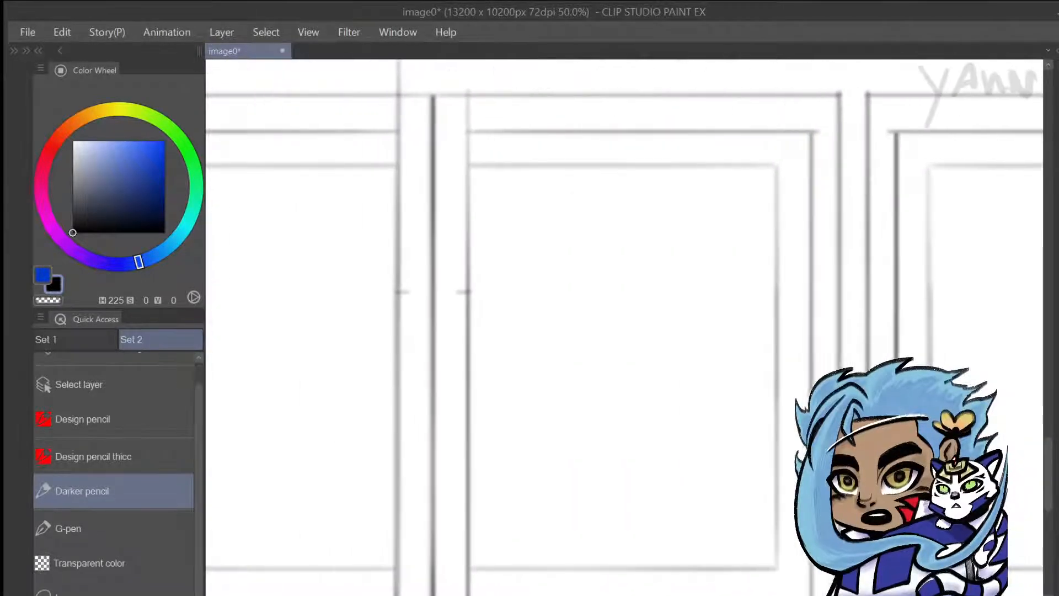
# Examine the rough grey panel sketches on pages 15 and 16 and the page with the two cloaked figures
pyautogui.moveTo(1048, 473); pyautogui.dragTo(1041, 394)
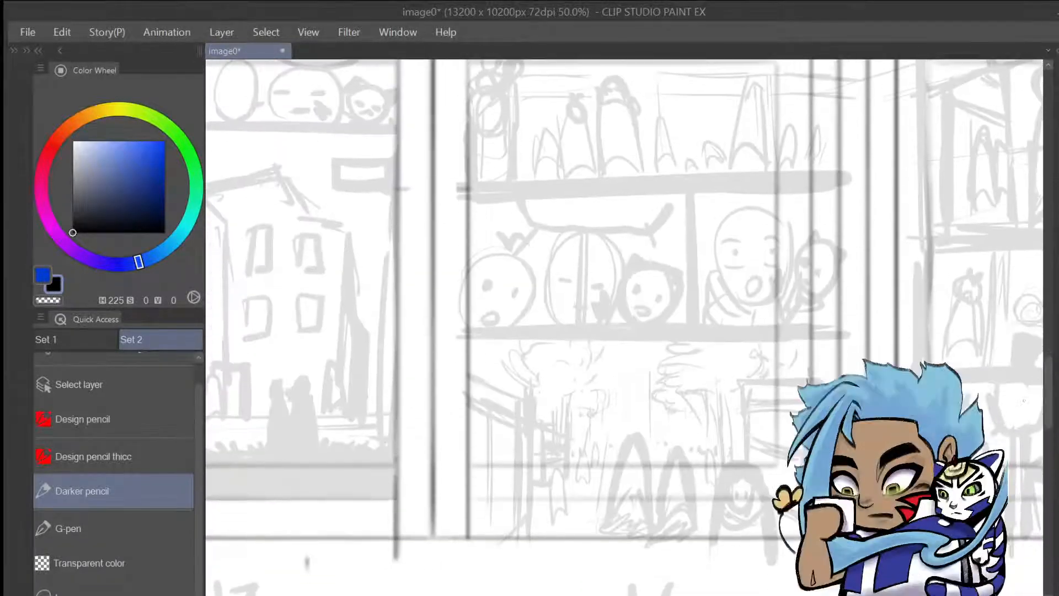
pyautogui.hscroll(5, 625, 327)
pyautogui.hscroll(8, 624, 328)
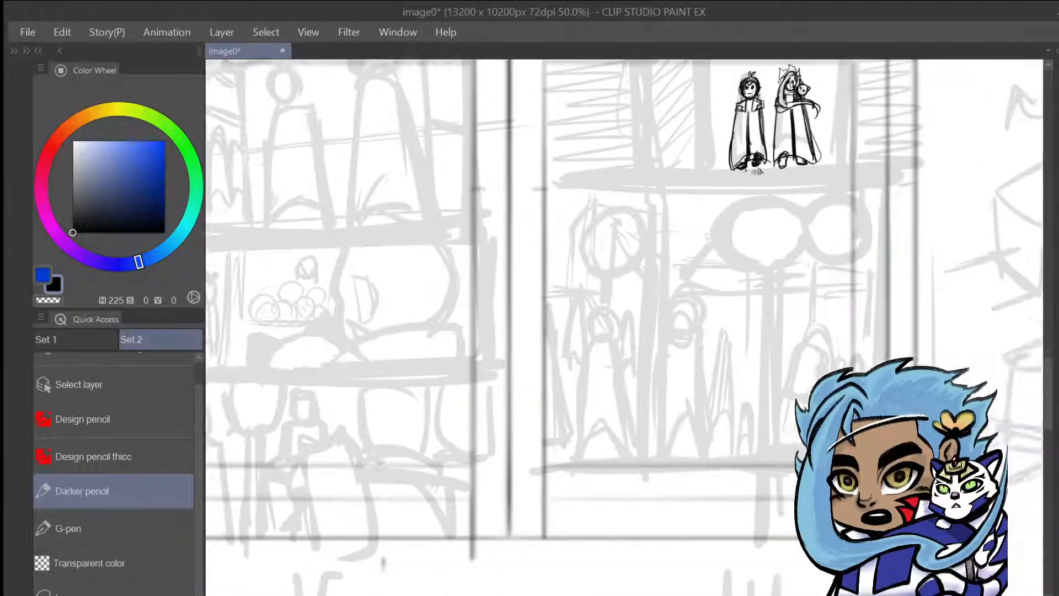
pyautogui.hscroll(-3, 624, 328)
pyautogui.moveTo(880, 594); pyautogui.dragTo(824, 589)
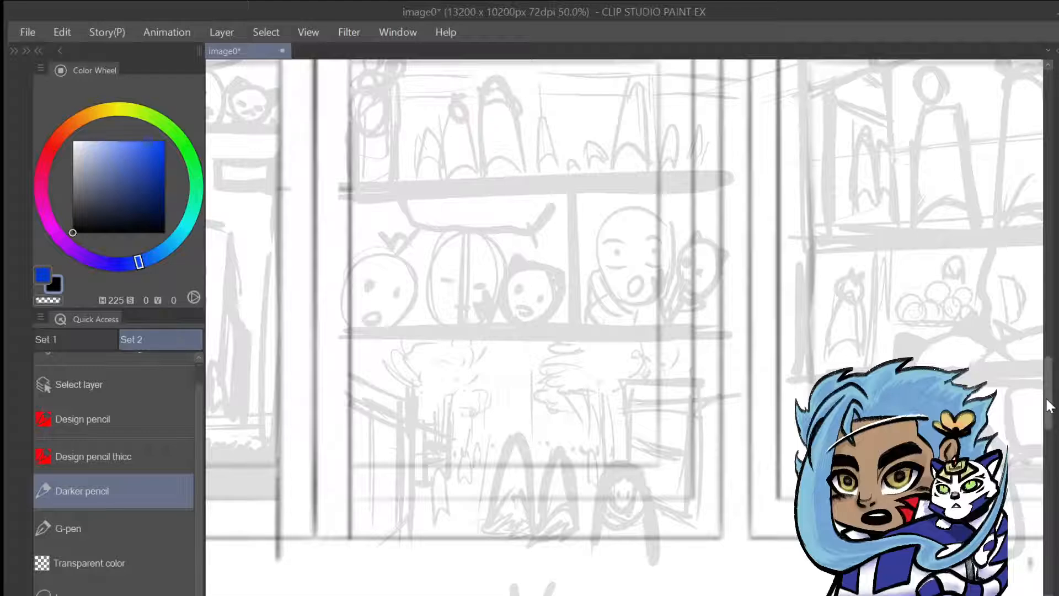
pyautogui.scroll(-1, 631, 326)
pyautogui.hscroll(19, 625, 327)
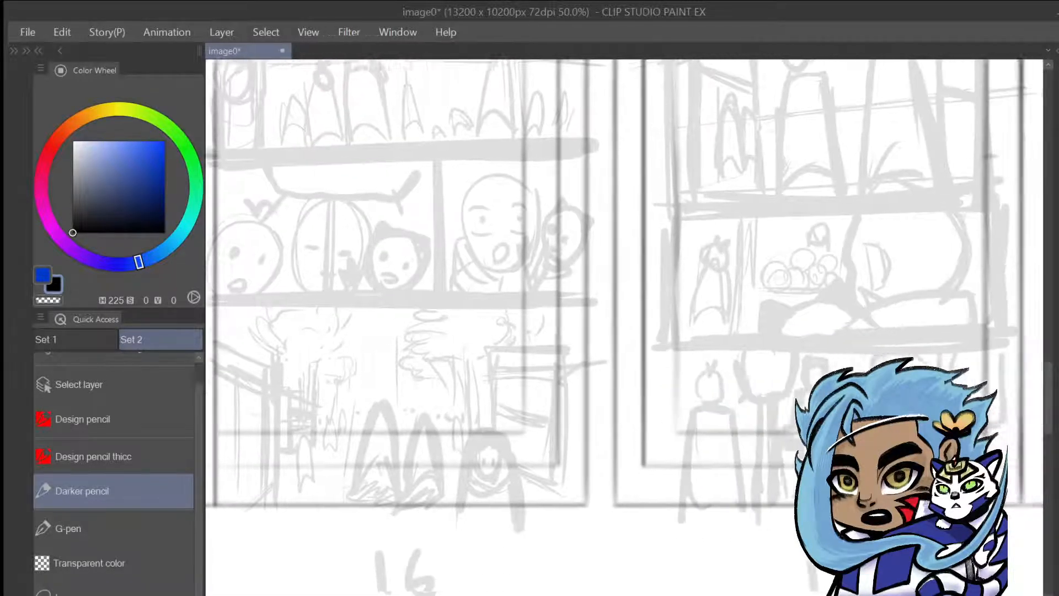
pyautogui.hscroll(-1, 625, 327)
pyautogui.hscroll(-1, 625, 327)
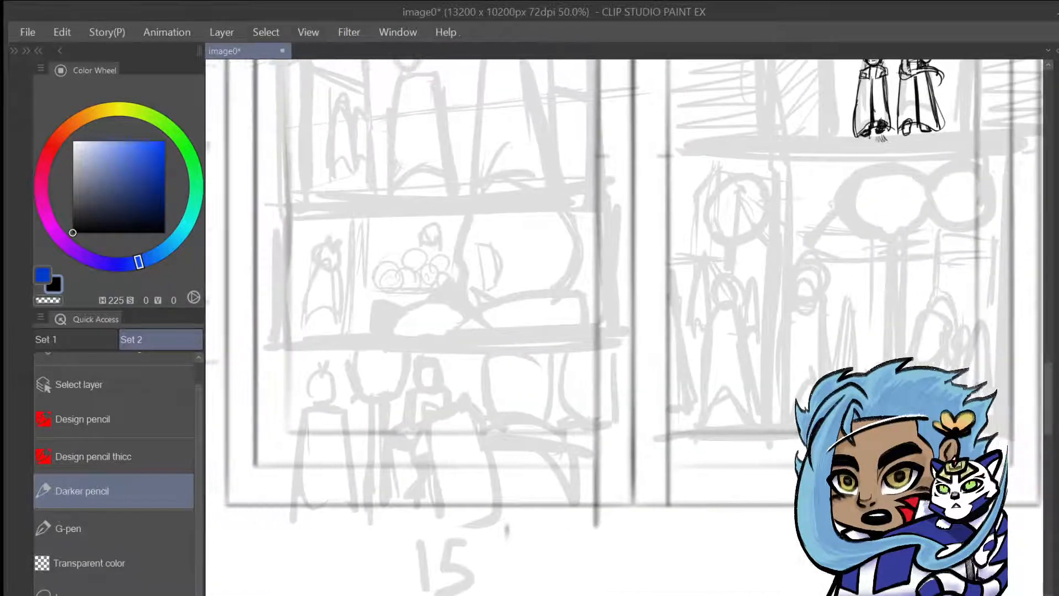
pyautogui.moveTo(1049, 417); pyautogui.dragTo(1050, 406)
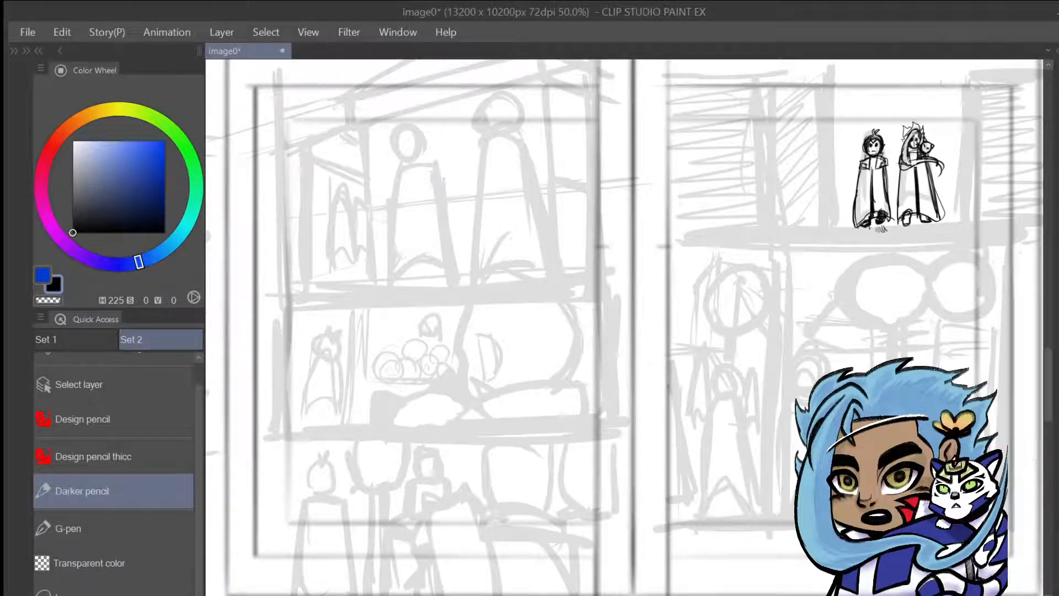
# Compare the rough building panel and the neighbouring pages' figure sketches with the finished pair of cloaked figures
pyautogui.hscroll(-7, 624, 328)
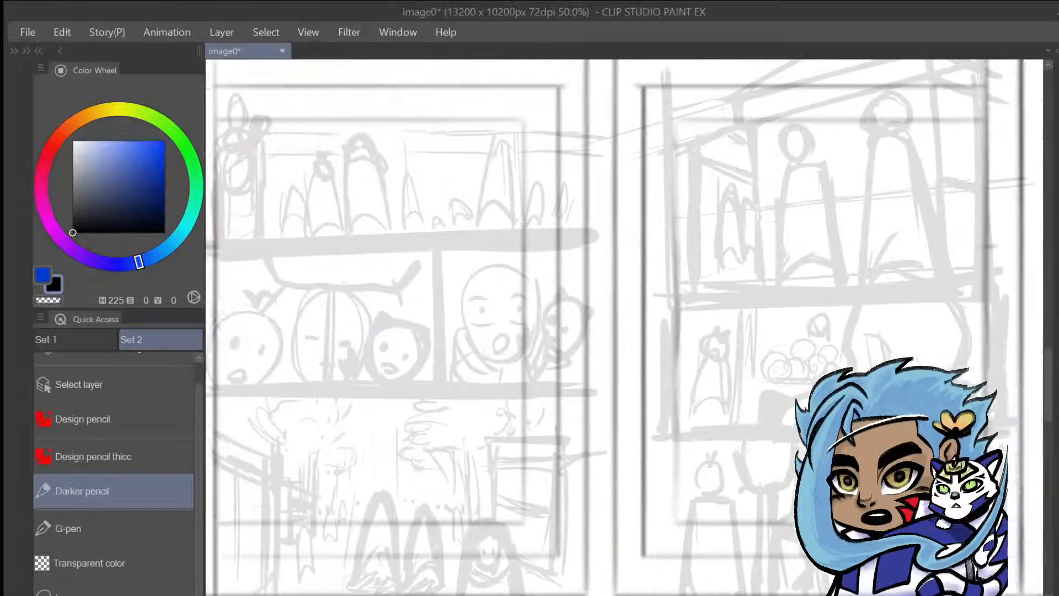
pyautogui.hscroll(-9, 624, 328)
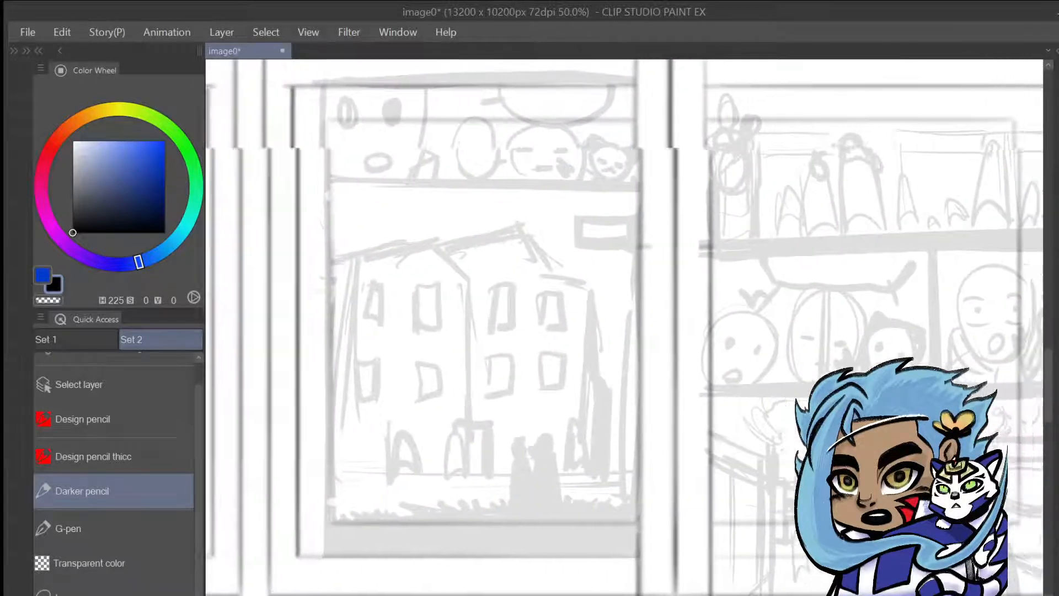
pyautogui.hscroll(3, 625, 328)
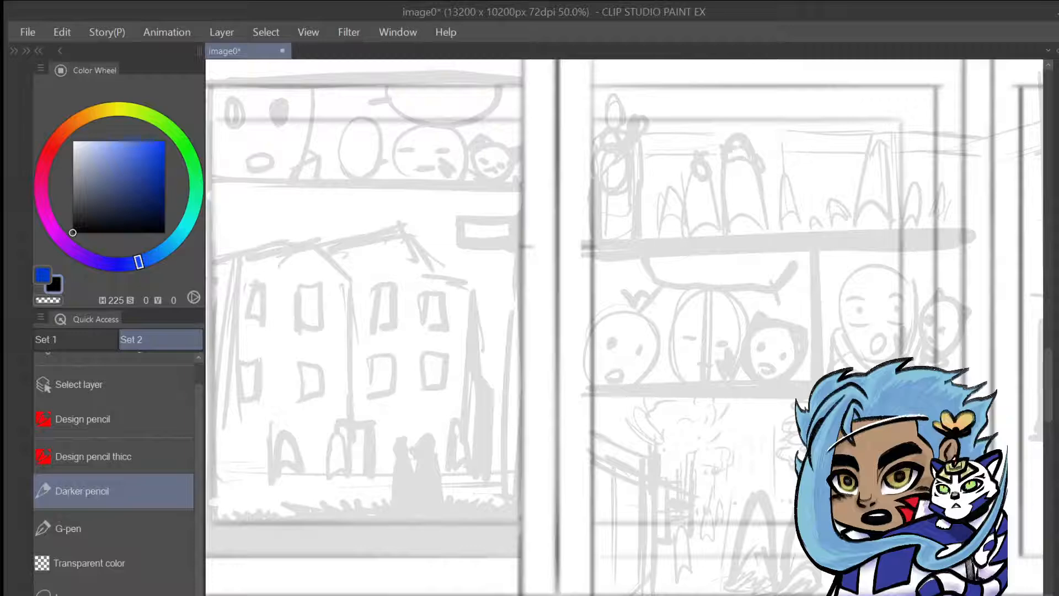
pyautogui.hscroll(-1, 625, 328)
pyautogui.hscroll(1, 625, 327)
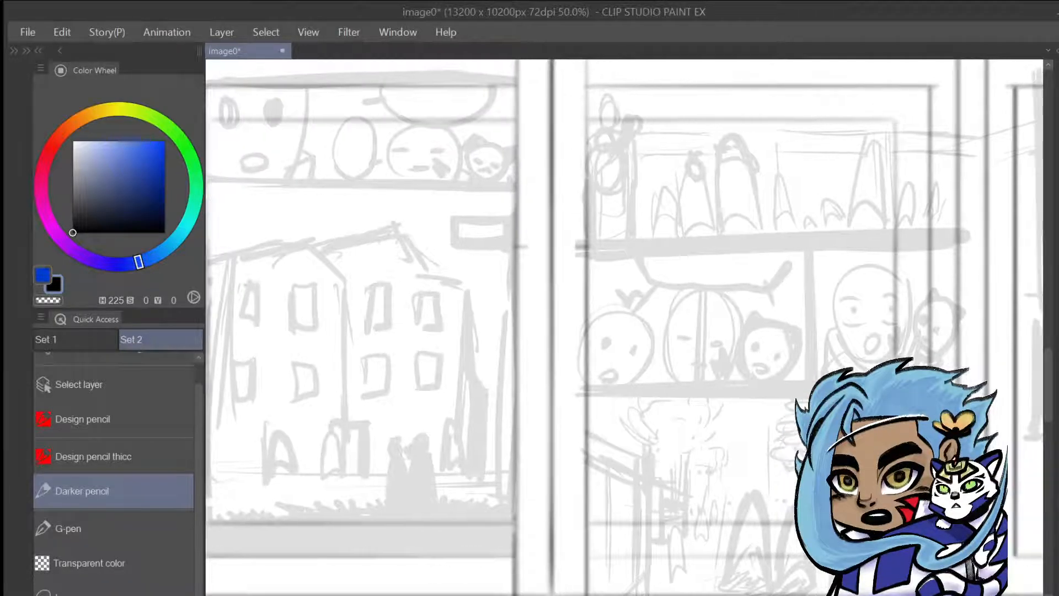
pyautogui.hscroll(20, 624, 328)
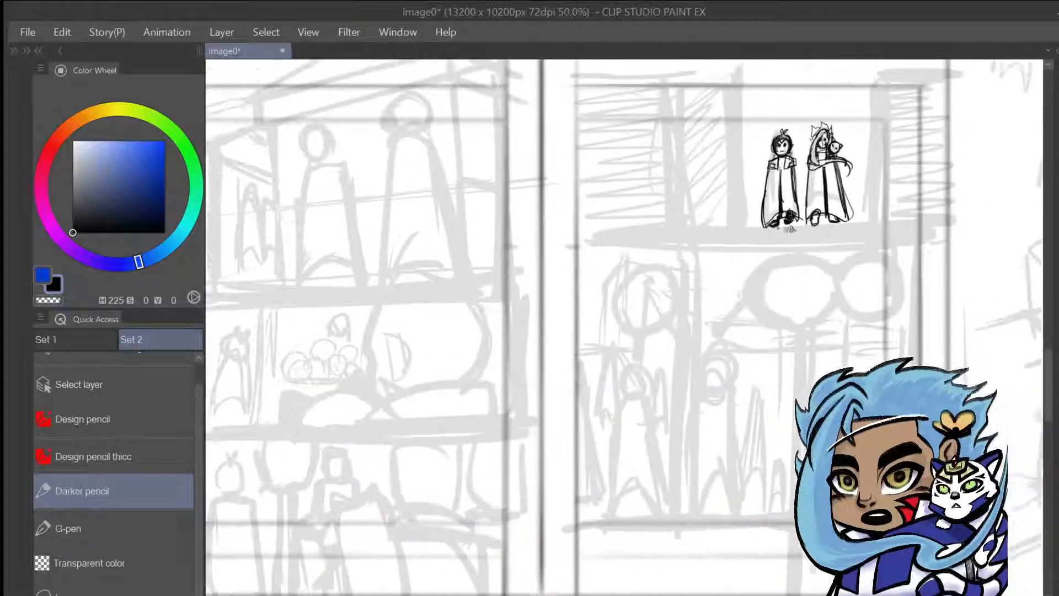
pyautogui.hscroll(-3, 625, 328)
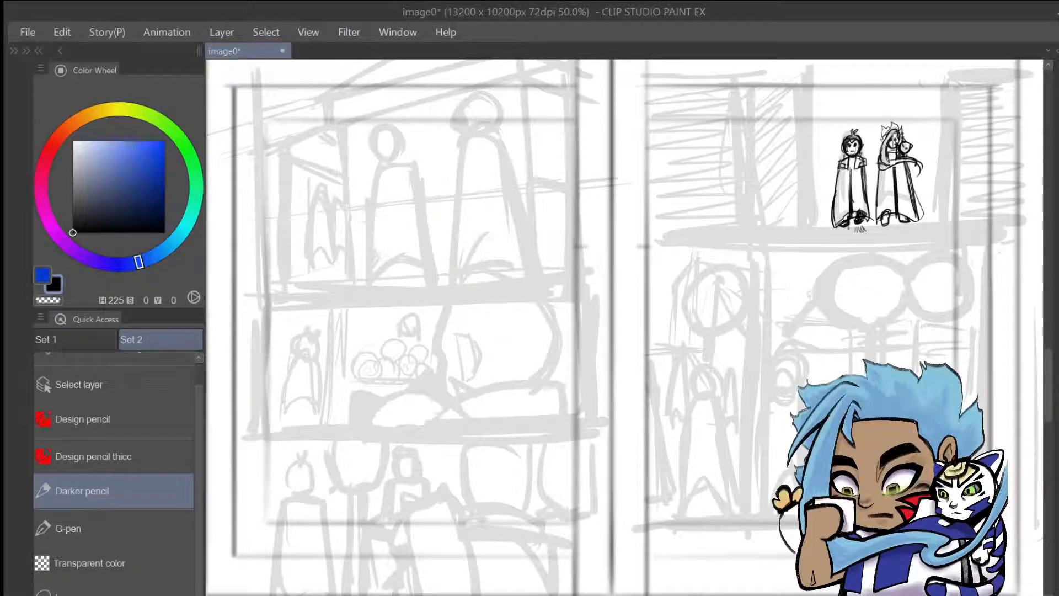
# Inspect the two finished cloaked figures and the rough standing figures on page 15 up close
pyautogui.moveTo(291, 223); pyautogui.dragTo(291, 264)
pyautogui.scroll(2, 1051, 369)
pyautogui.scroll(1, 1051, 369)
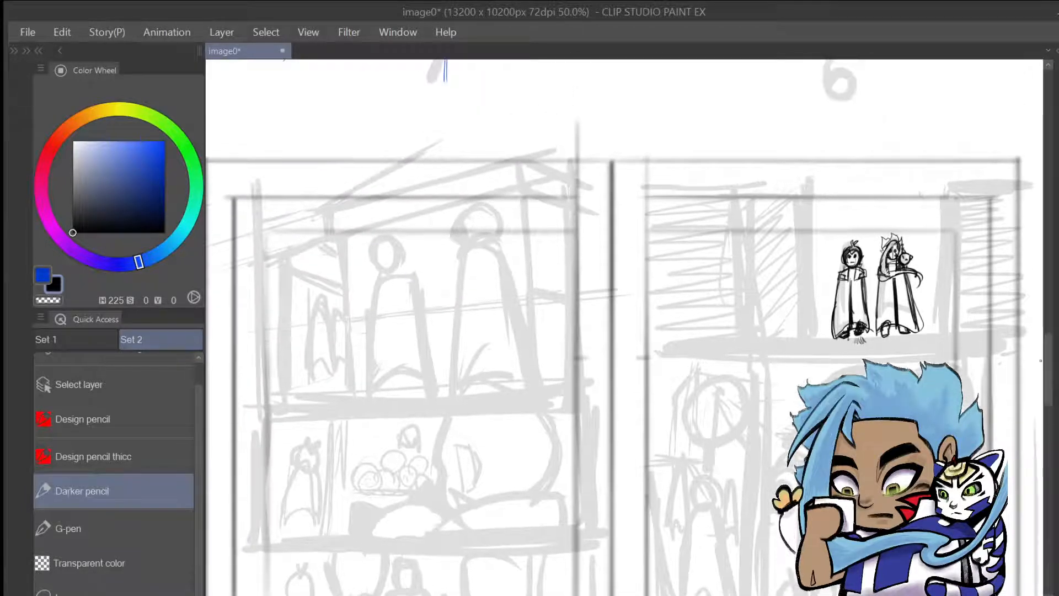
pyautogui.hotkey('ctrl', '+')
pyautogui.hotkey('ctrl', '+')
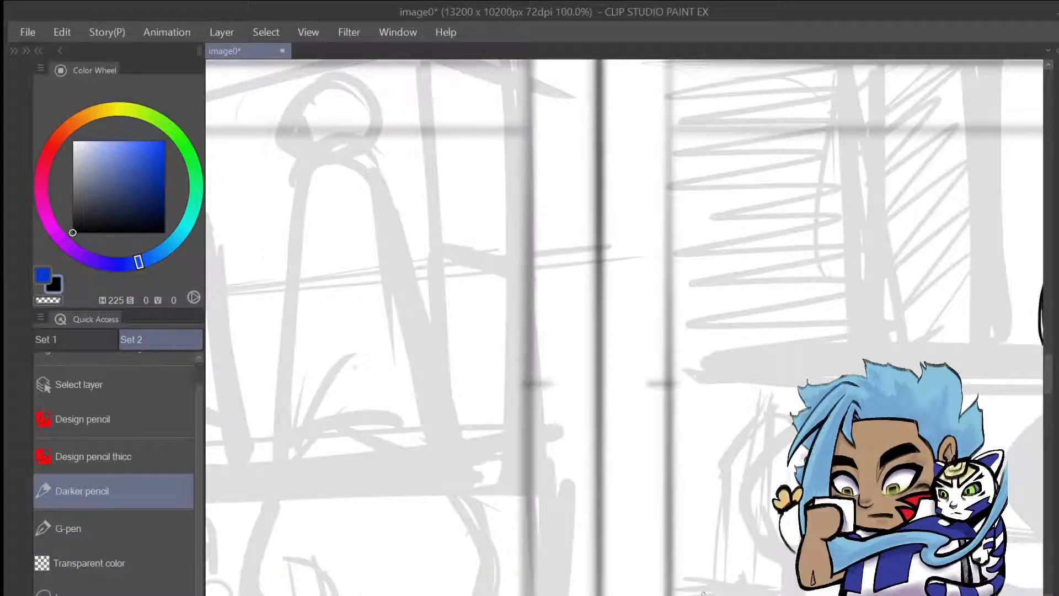
pyautogui.hscroll(7, 624, 327)
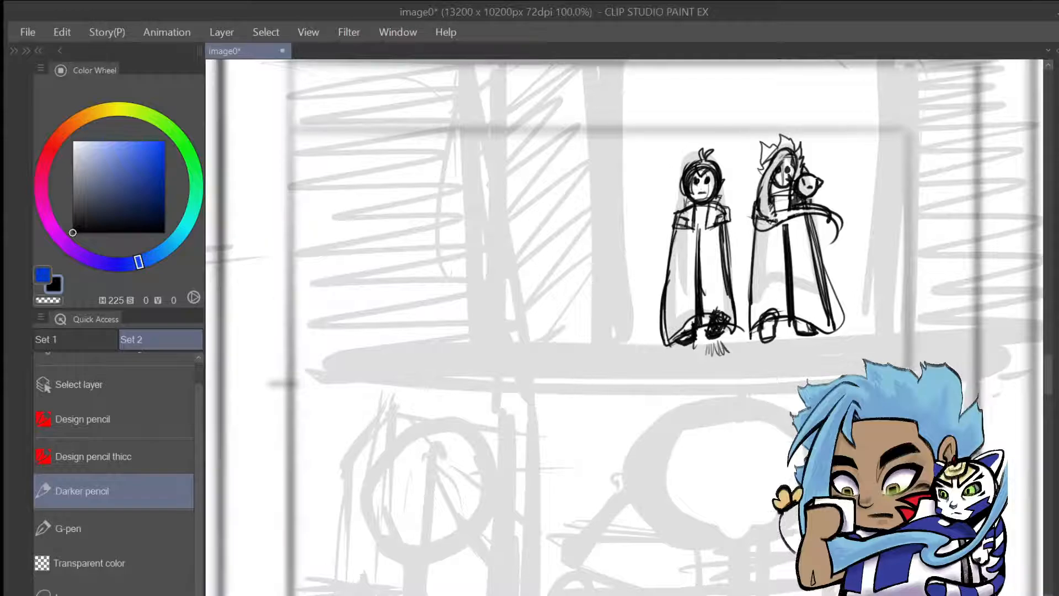
# Check the crowd scene beneath the blue winking man on page 12, including its small pair of cloaked figures, for reference
pyautogui.moveTo(1050, 383); pyautogui.dragTo(1051, 322)
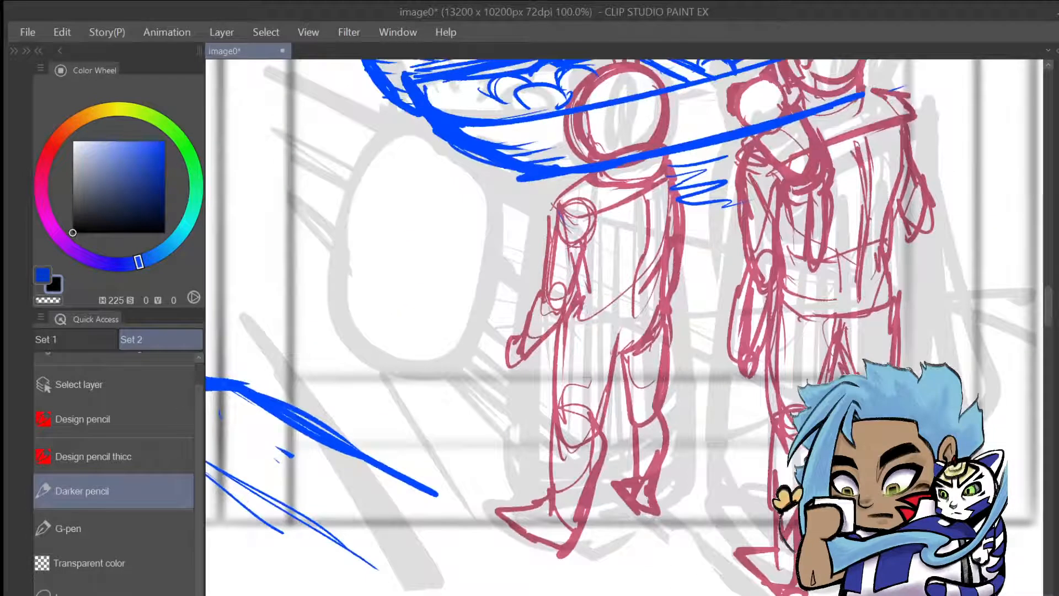
pyautogui.hscroll(-20, 625, 327)
pyautogui.hscroll(-15, 669, 581)
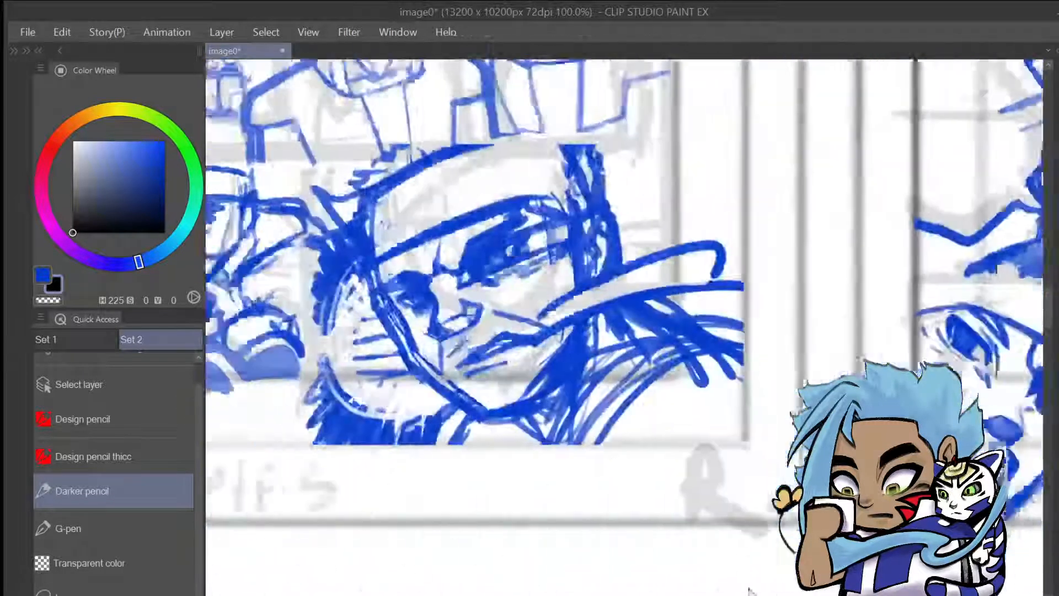
pyautogui.hscroll(-15, 668, 581)
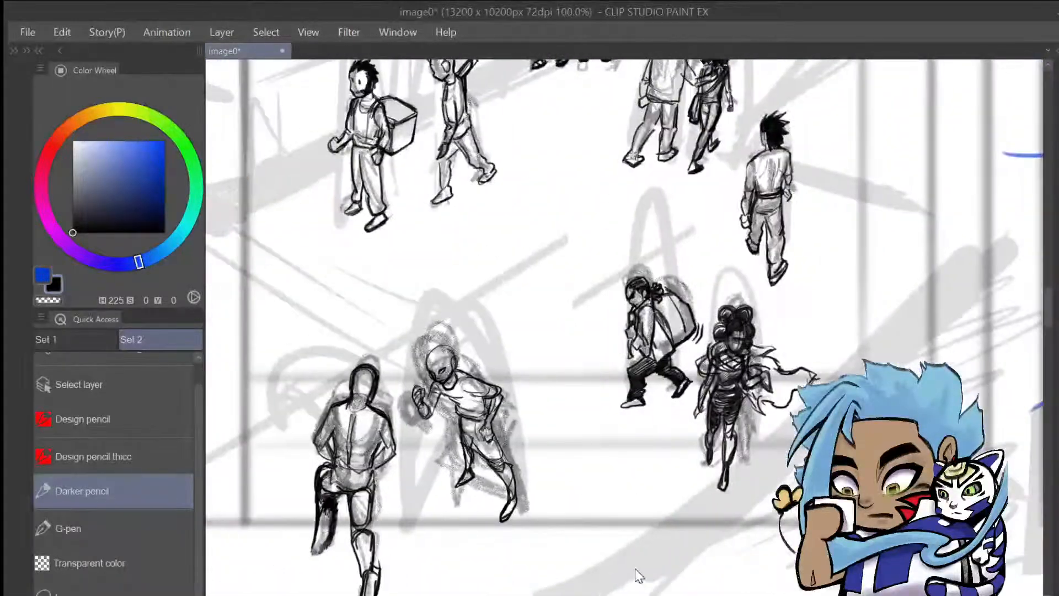
pyautogui.moveTo(1048, 322); pyautogui.dragTo(1050, 267)
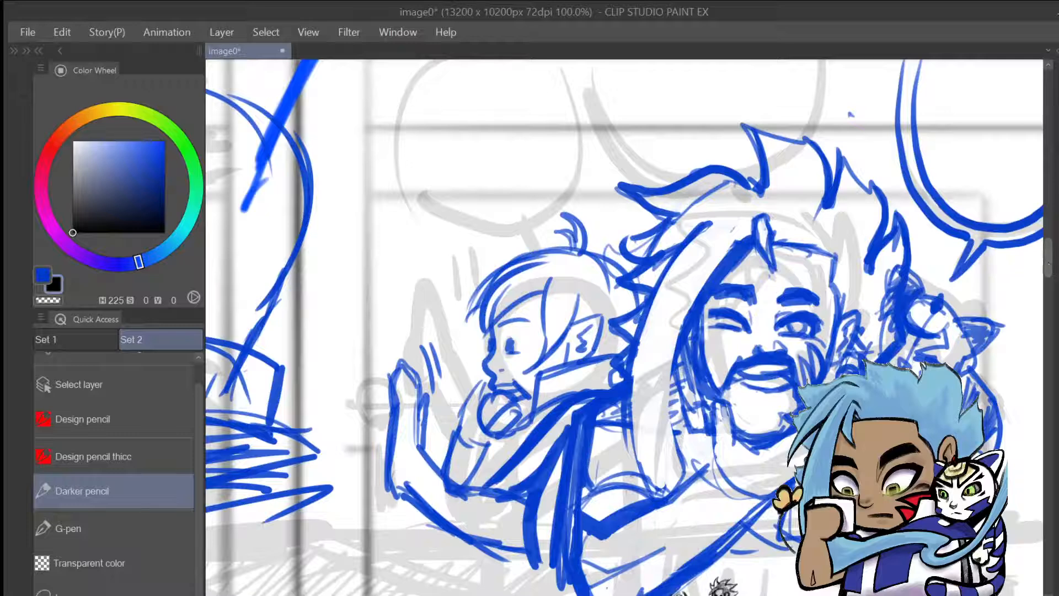
pyautogui.hscroll(3, 626, 326)
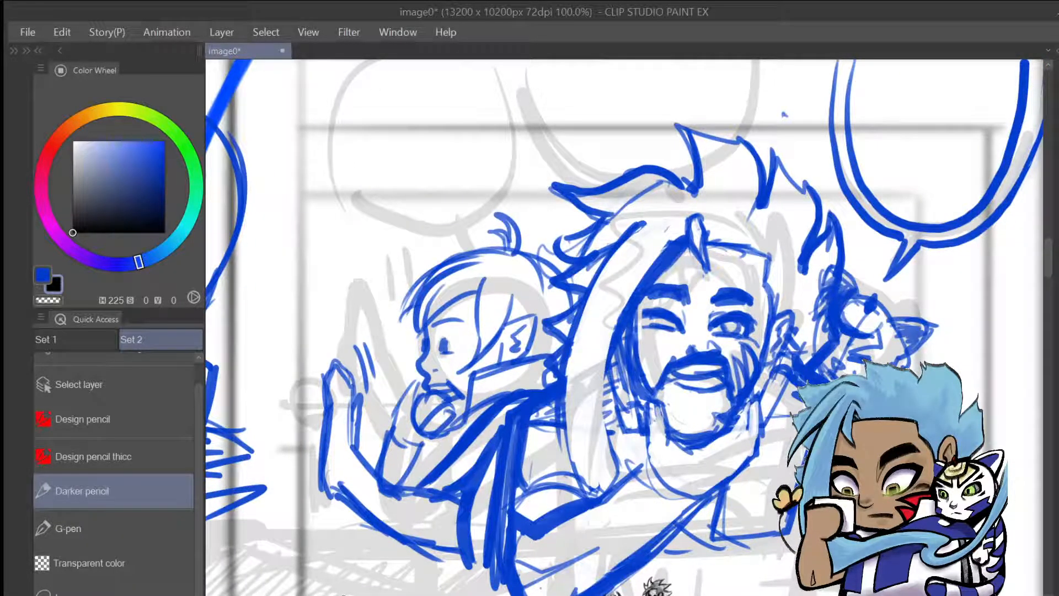
pyautogui.hotkey('ctrl', '-')
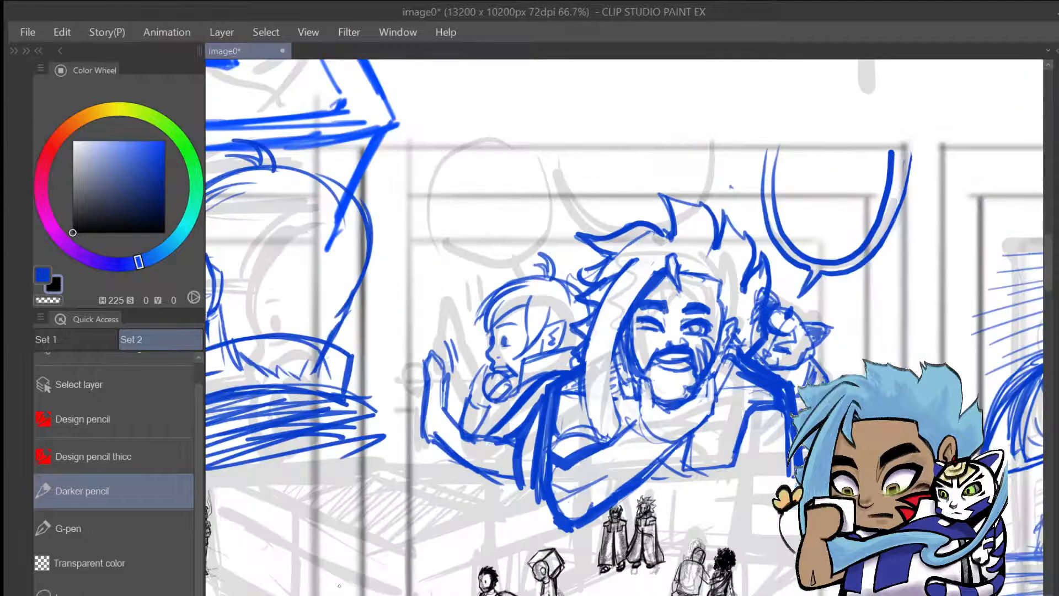
pyautogui.scroll(-3, 1051, 275)
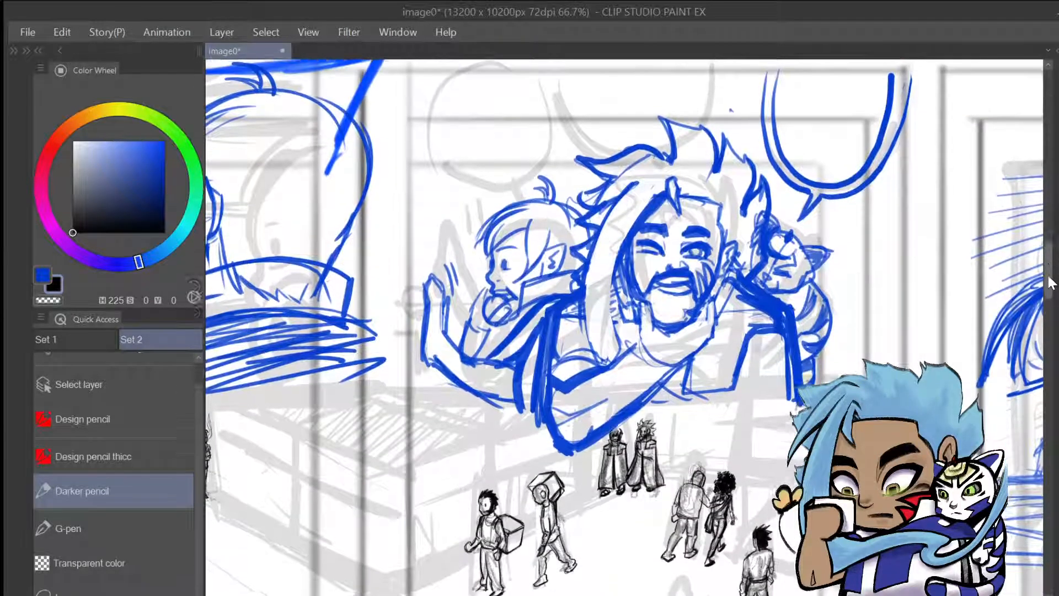
pyautogui.scroll(1, 1051, 282)
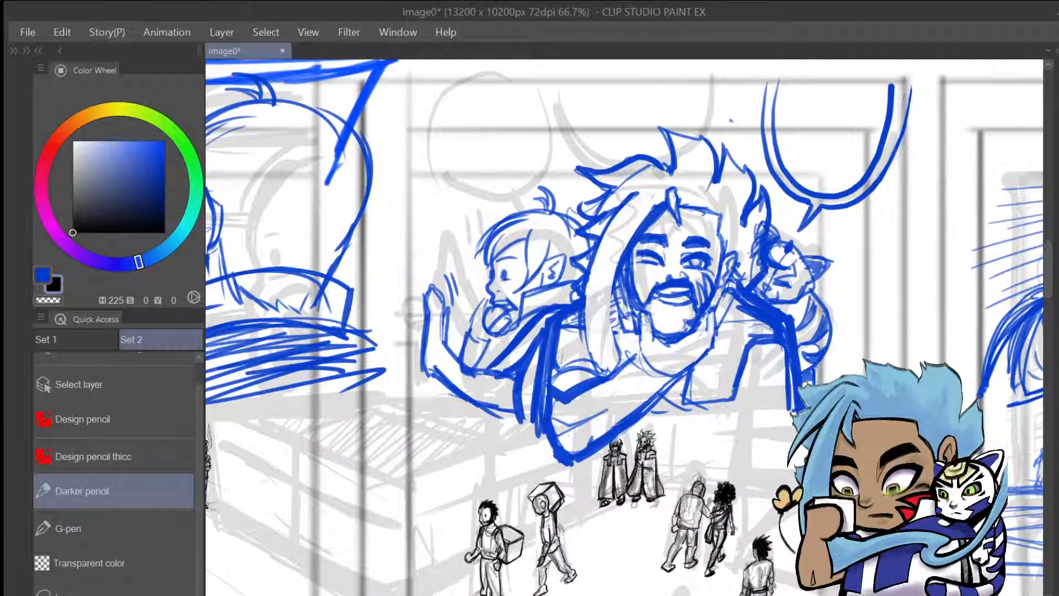